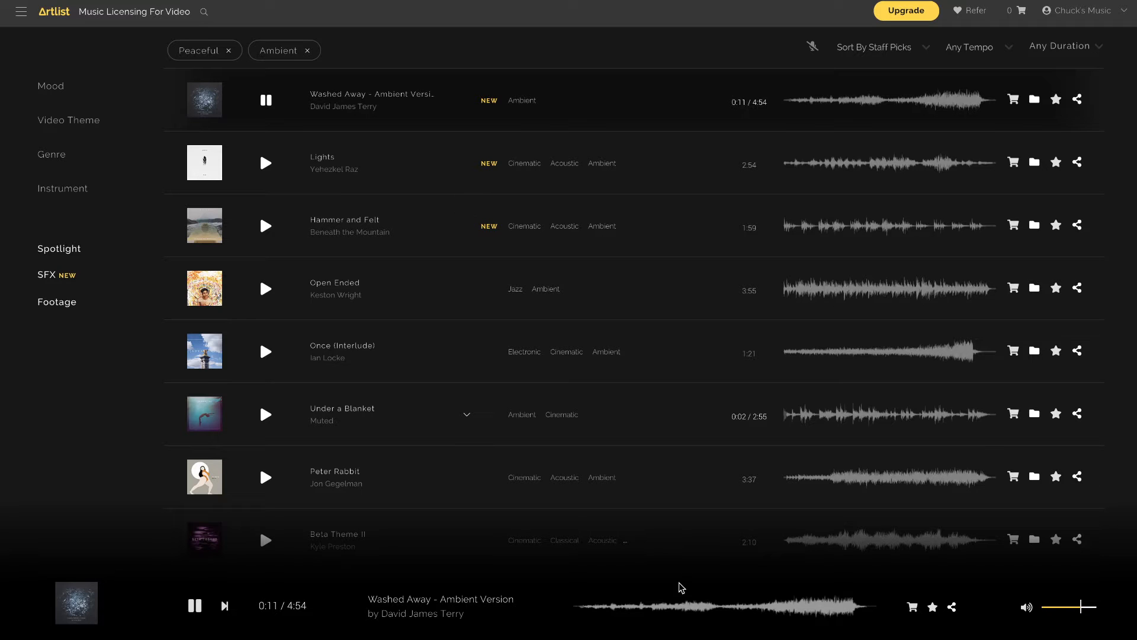
Step: Try to skip ahead to about 2:54 in the song "Washed Away - Ambient Version"
{"action": "left_click", "coordinate": [758, 611]}
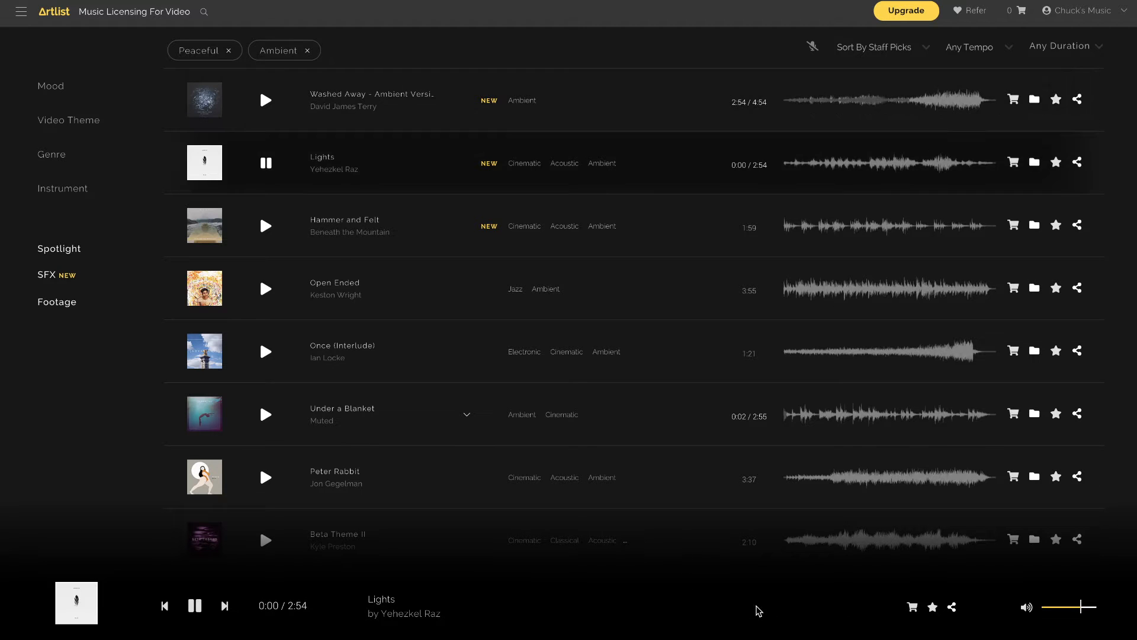
{"action": "left_click", "coordinate": [268, 101]}
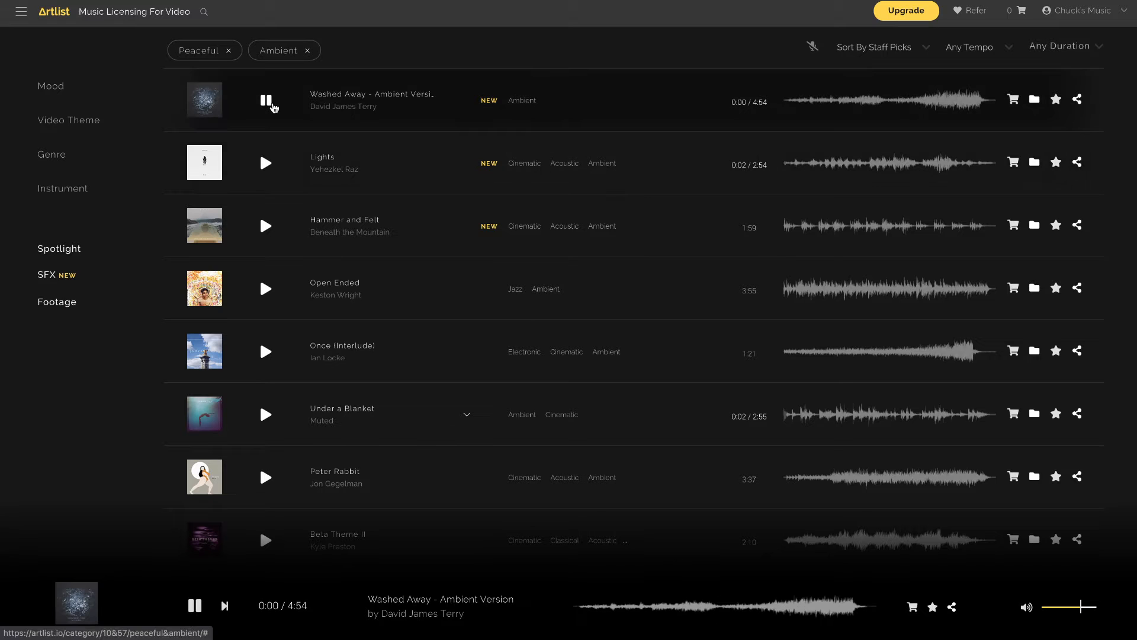
{"action": "left_click", "coordinate": [756, 611]}
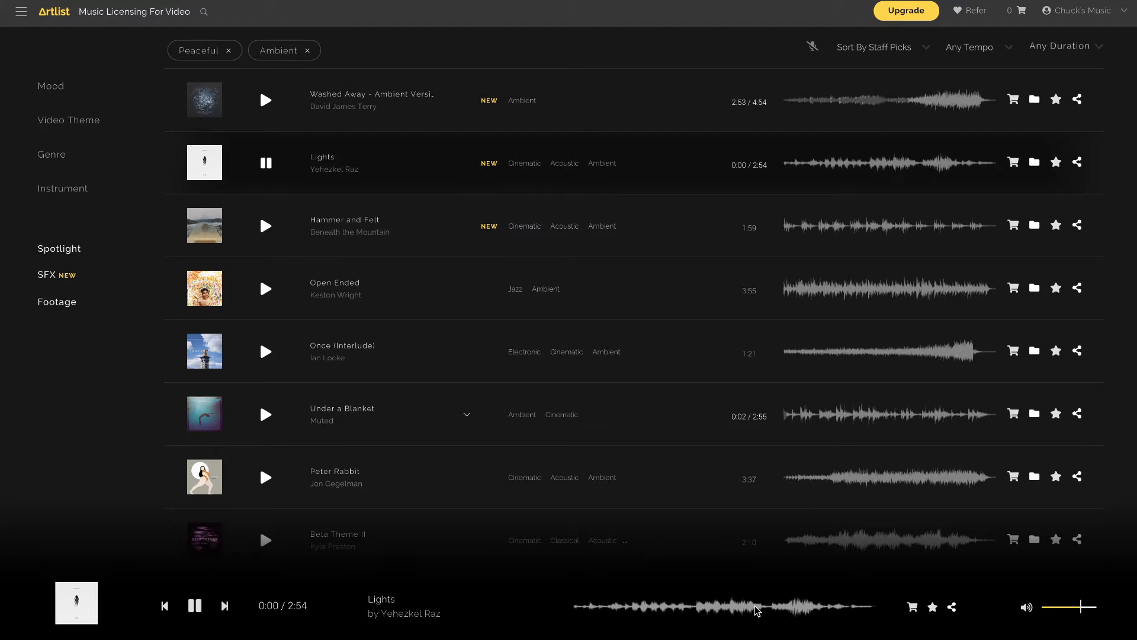
Step: Restart "Washed Away - Ambient Version", mark it as a favourite and pause its playback
{"action": "left_click", "coordinate": [266, 106]}
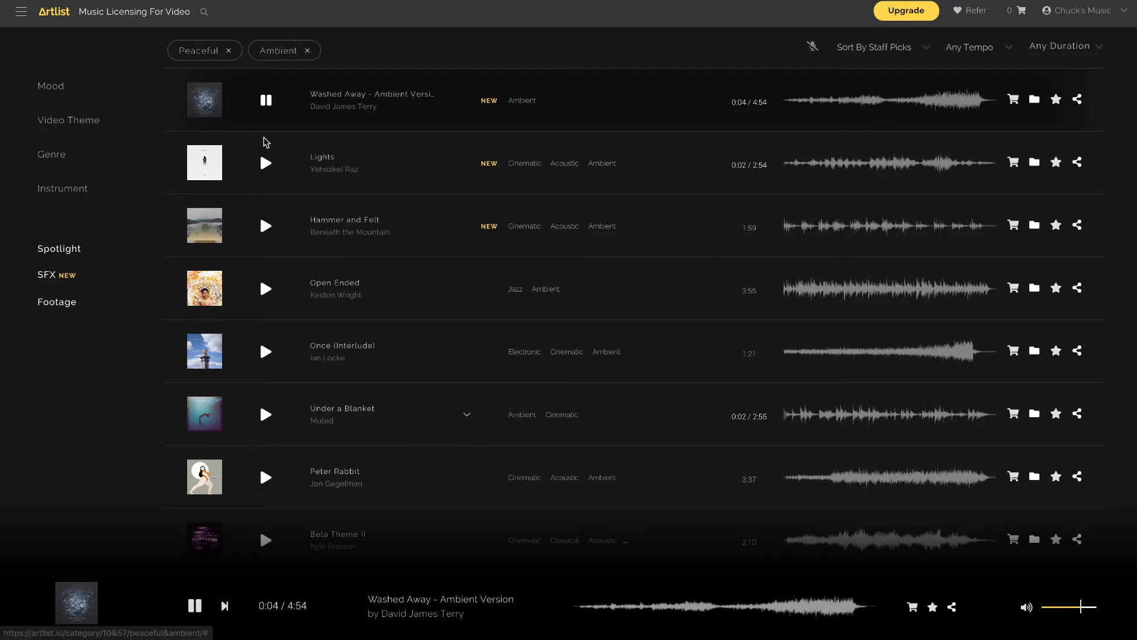
{"action": "left_click", "coordinate": [1056, 98]}
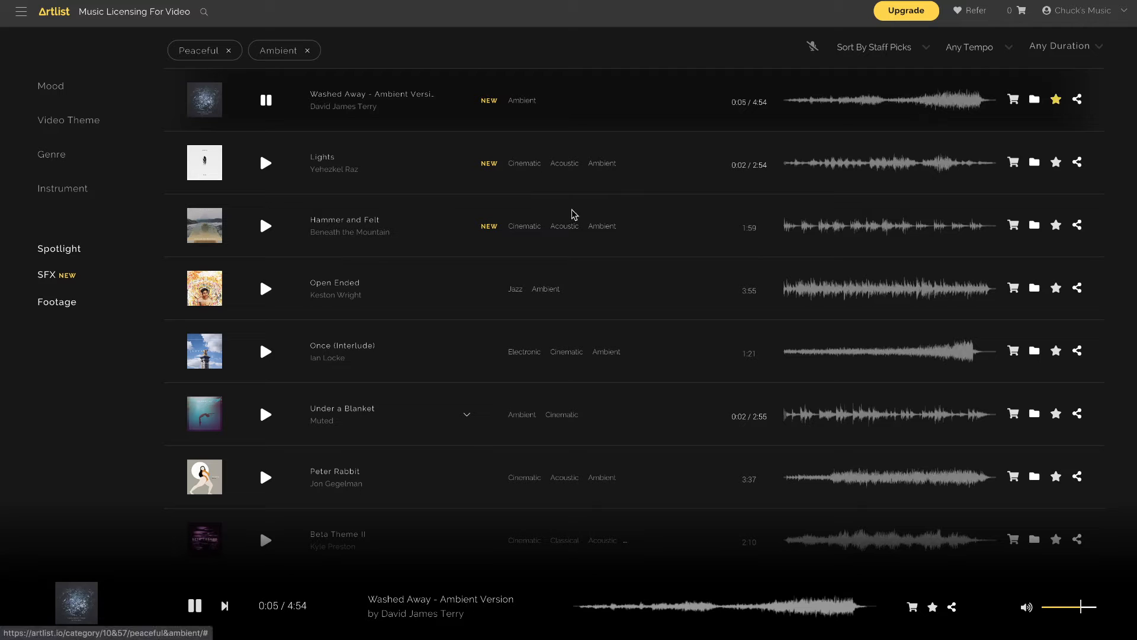
{"action": "left_click", "coordinate": [266, 101]}
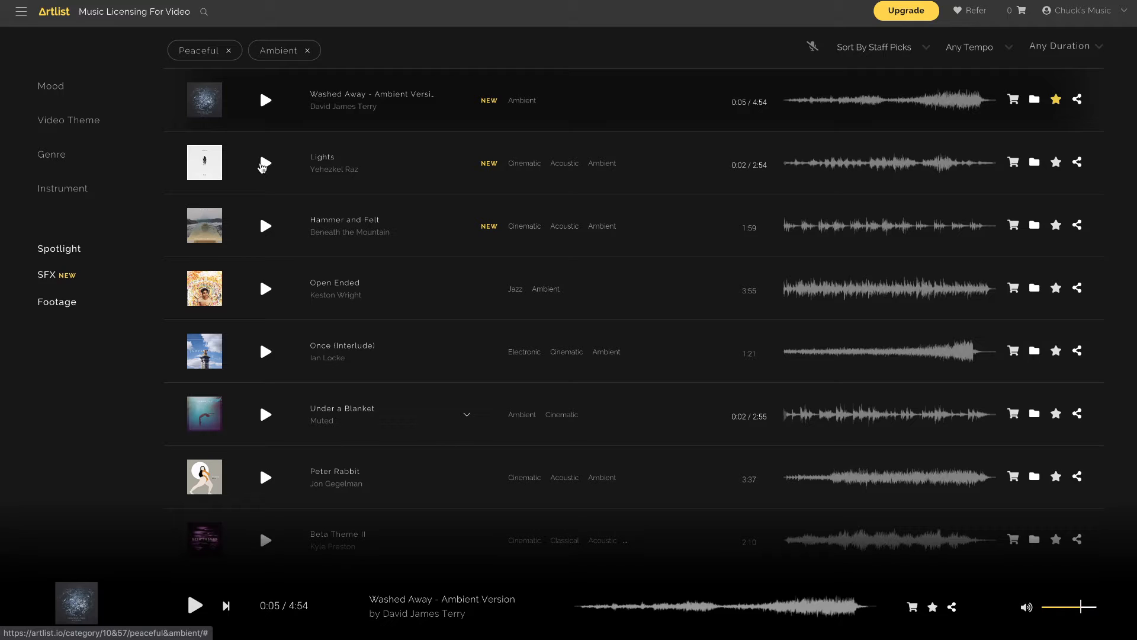
Step: Preview the songs "Lights", "Hammer and Felt", "Open Ended", "Once (Interlude)", "Under a Blanket" and "Peter Rabbit"
{"action": "left_click", "coordinate": [263, 165]}
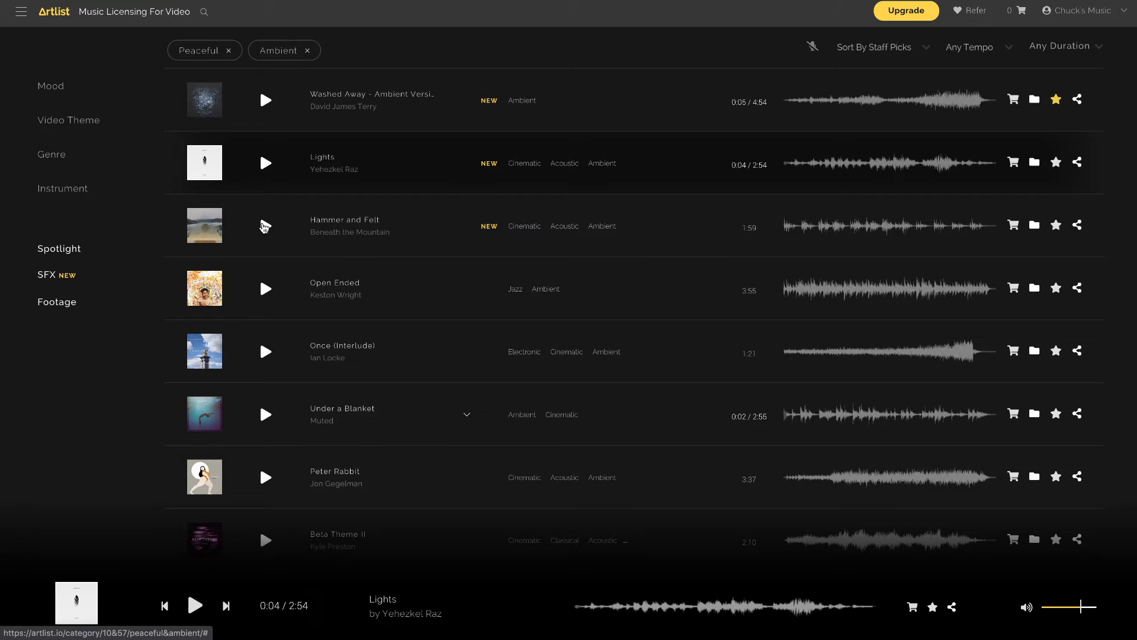
{"action": "left_click", "coordinate": [264, 228]}
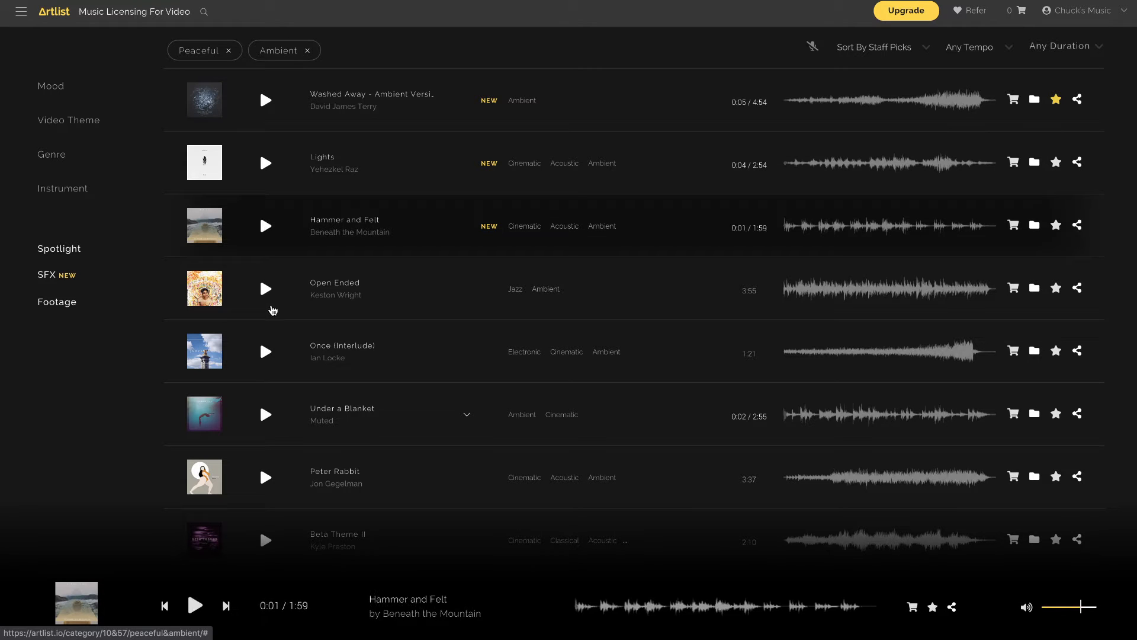
{"action": "left_click", "coordinate": [266, 295]}
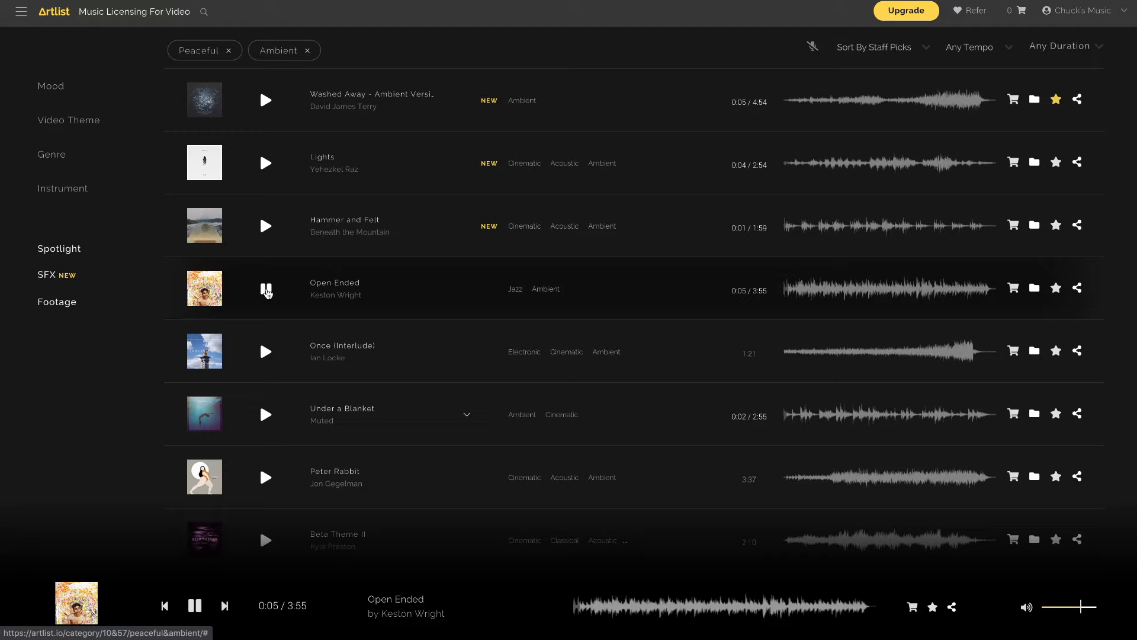
{"action": "left_click", "coordinate": [266, 352]}
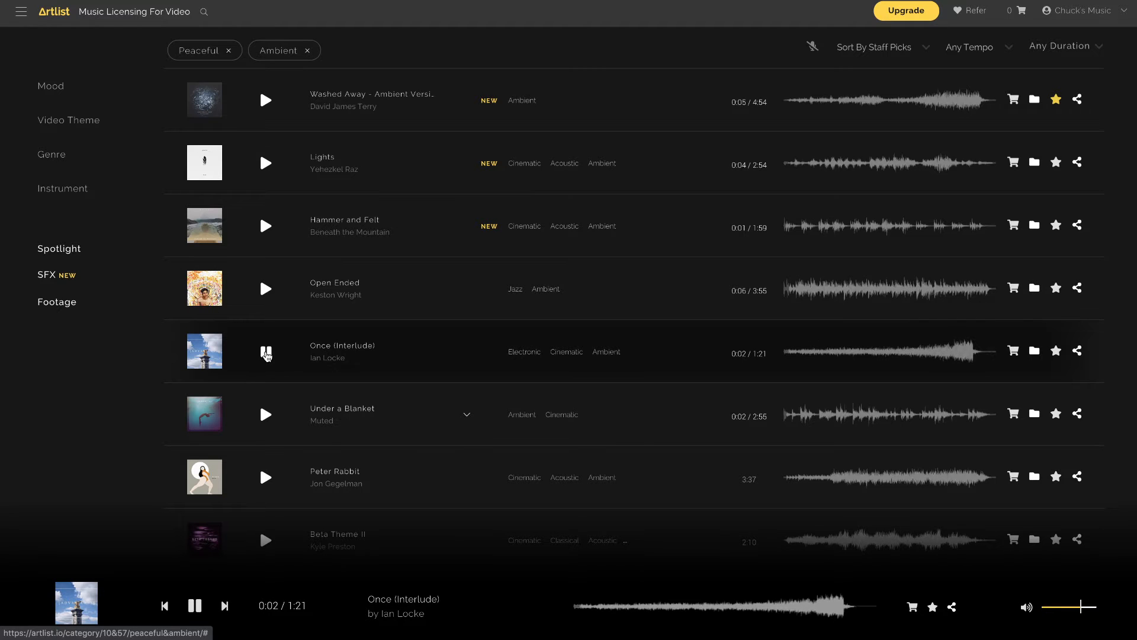
{"action": "left_click", "coordinate": [264, 416]}
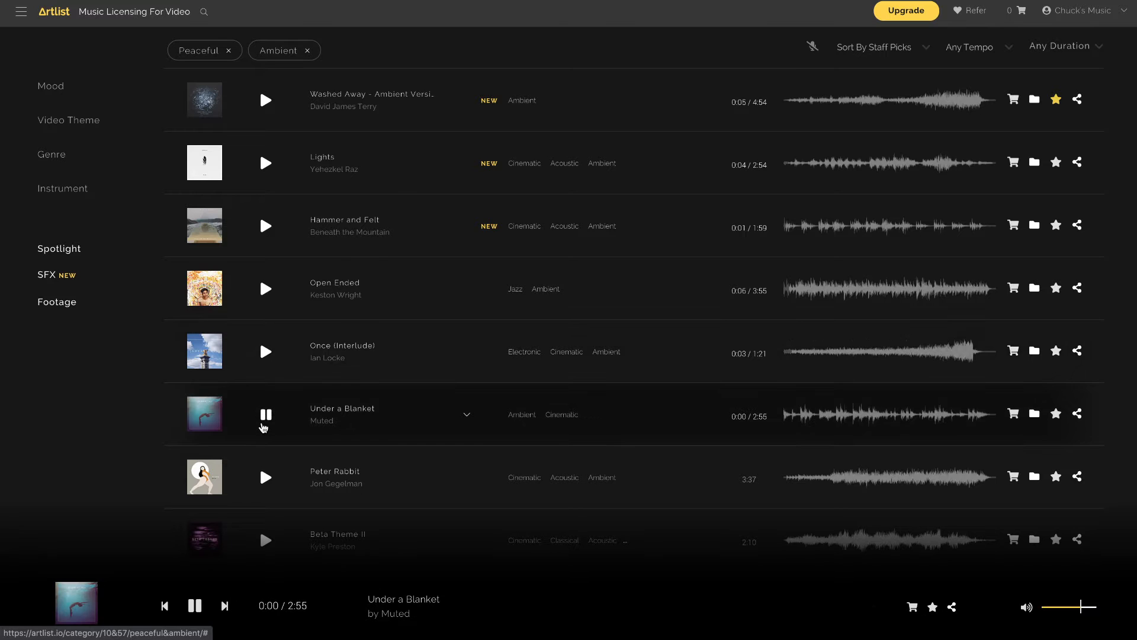
{"action": "scroll", "coordinate": [264, 427], "scroll_direction": "down", "scroll_amount": 2}
{"action": "left_click", "coordinate": [268, 398]}
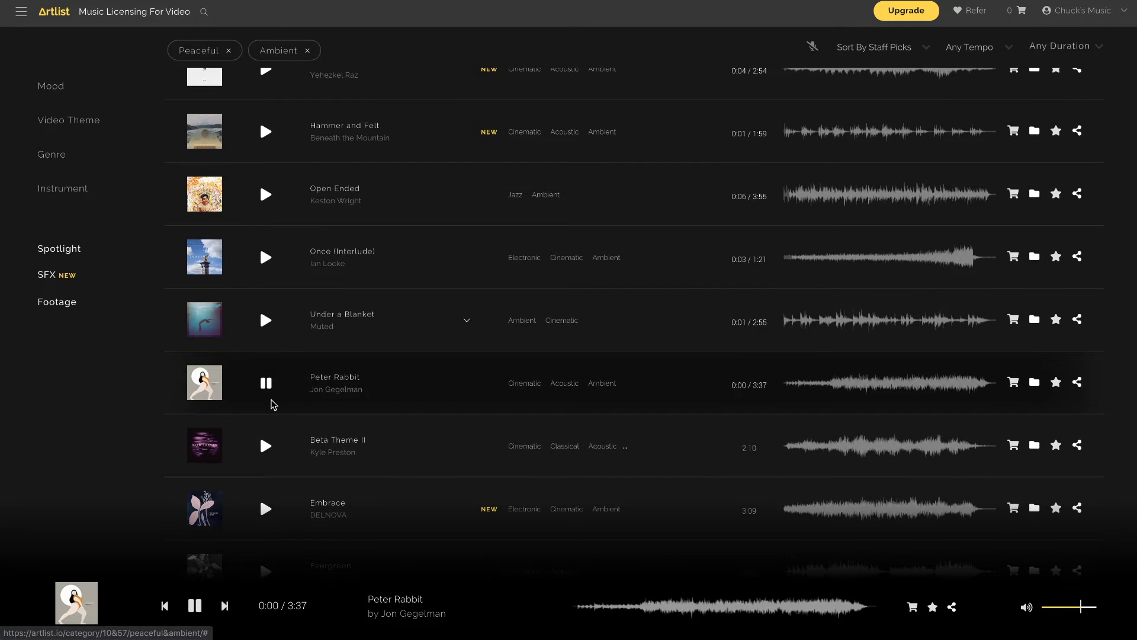
Step: Replay "Washed Away - Ambient Version", add it to the cart and complete the checkout to the download history
{"action": "scroll", "coordinate": [266, 408], "scroll_direction": "up", "scroll_amount": 2}
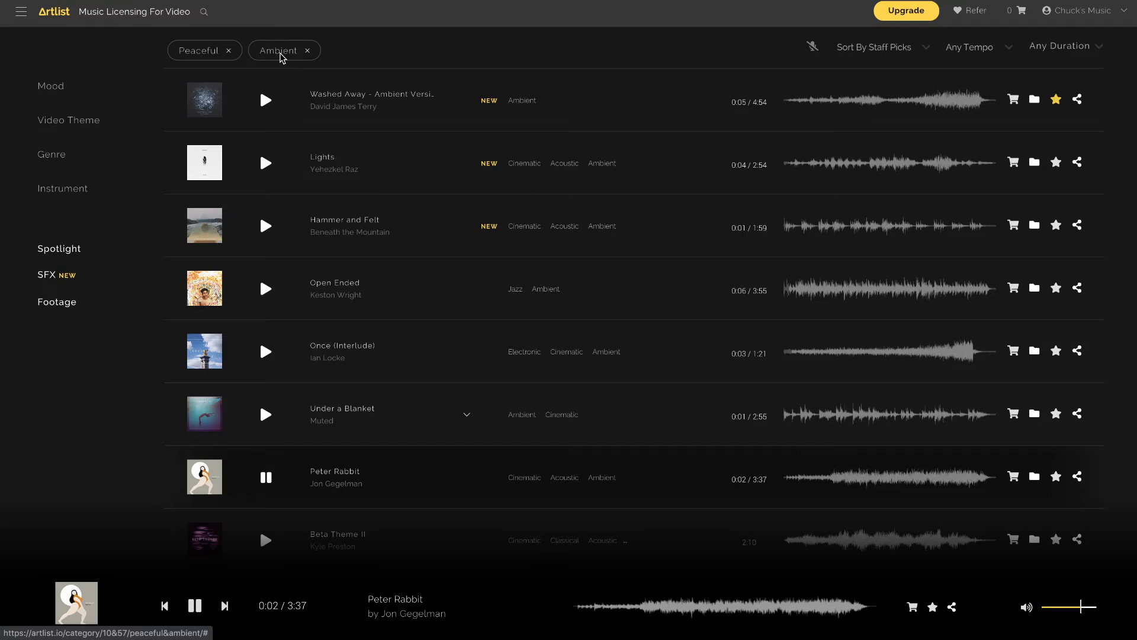
{"action": "left_click", "coordinate": [266, 100]}
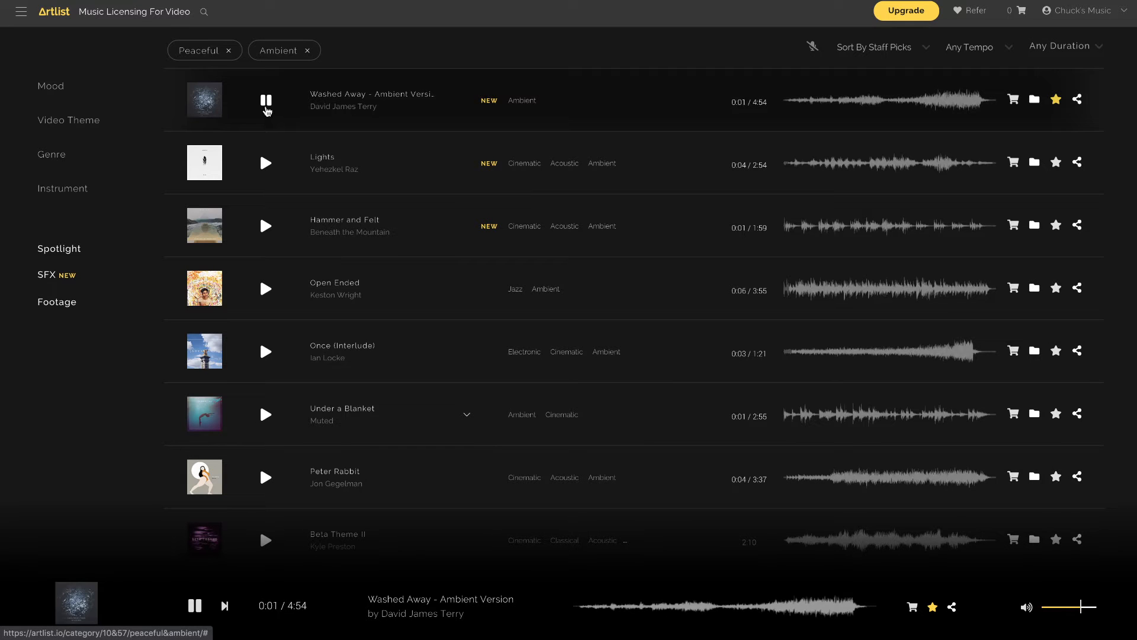
{"action": "left_click", "coordinate": [1013, 99]}
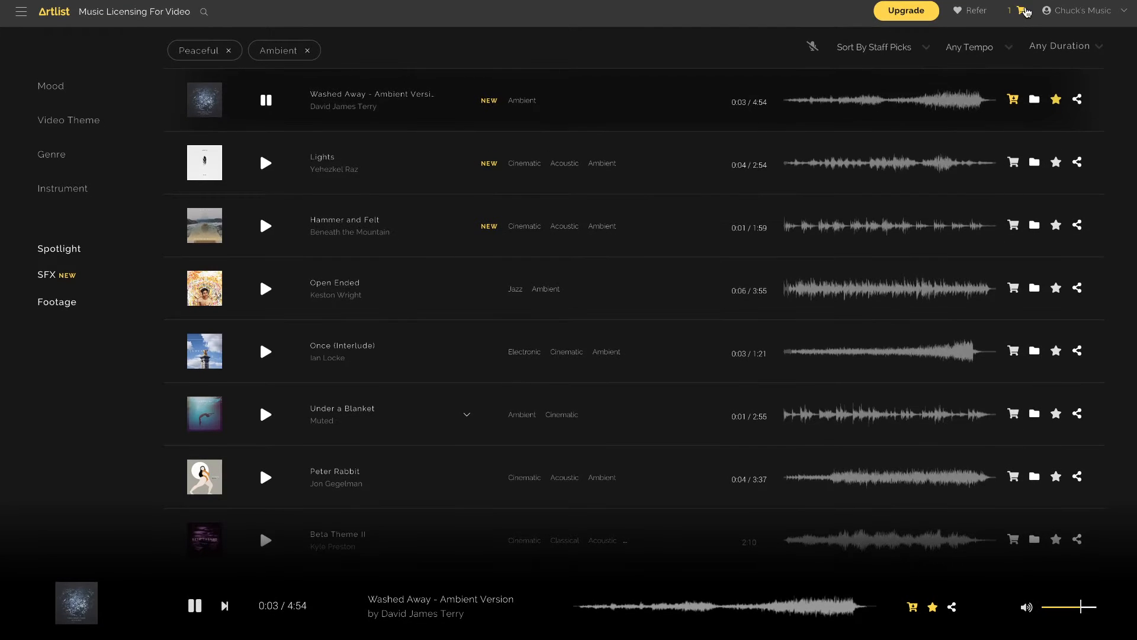
{"action": "left_click", "coordinate": [1026, 11]}
{"action": "left_click", "coordinate": [587, 408]}
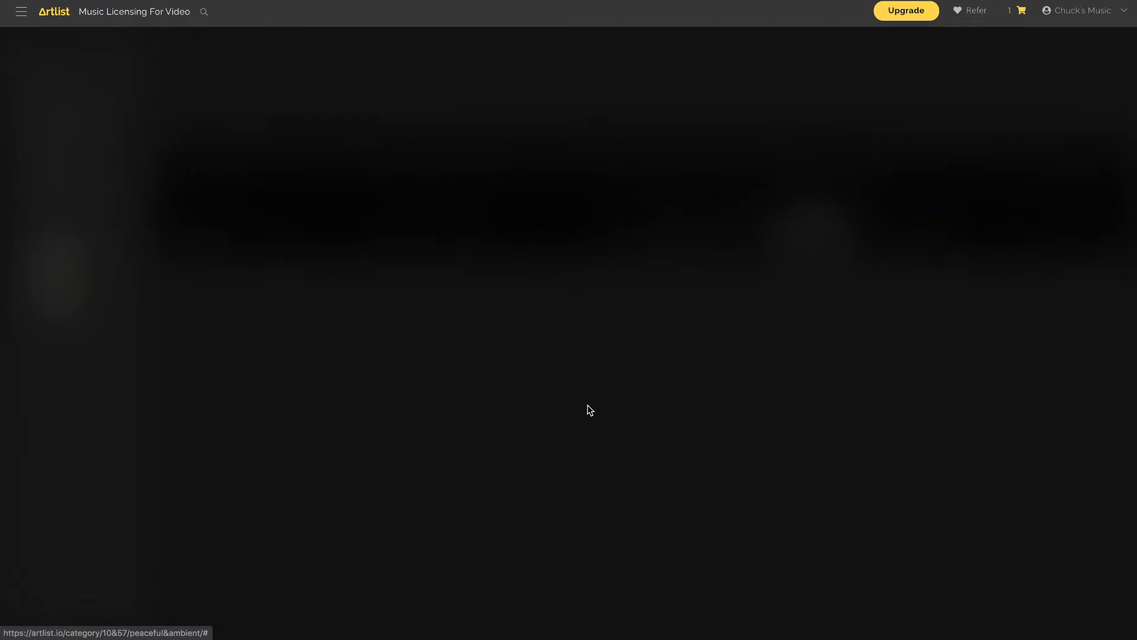
{"action": "left_click", "coordinate": [705, 380]}
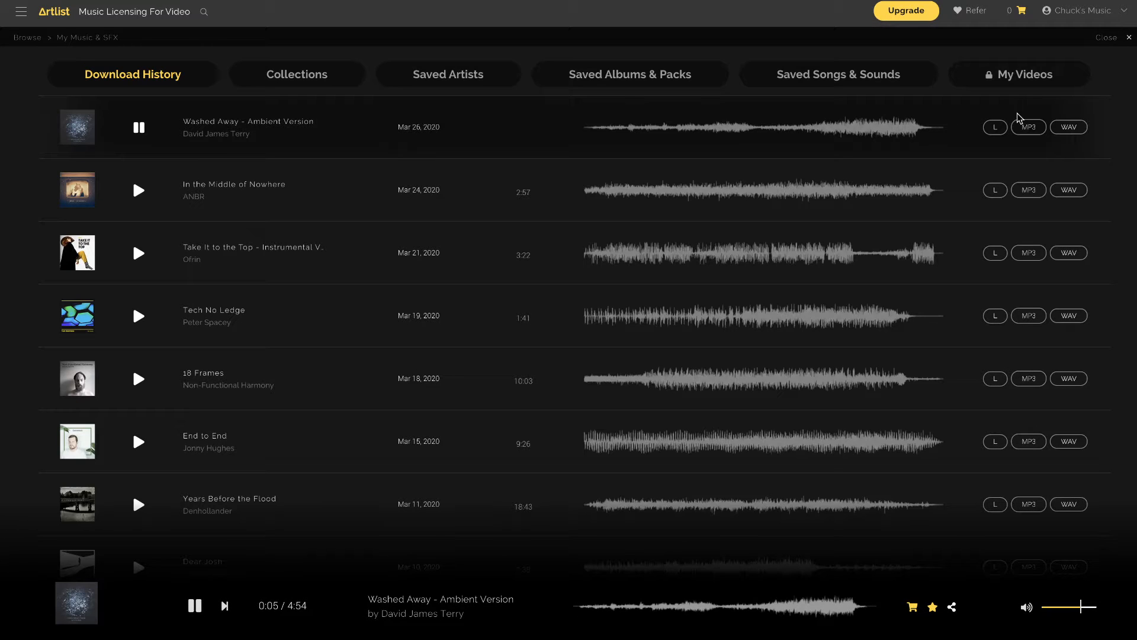
Step: Download "Washed Away - Ambient Version" as a WAV file and pause its playback
{"action": "left_click", "coordinate": [1070, 128]}
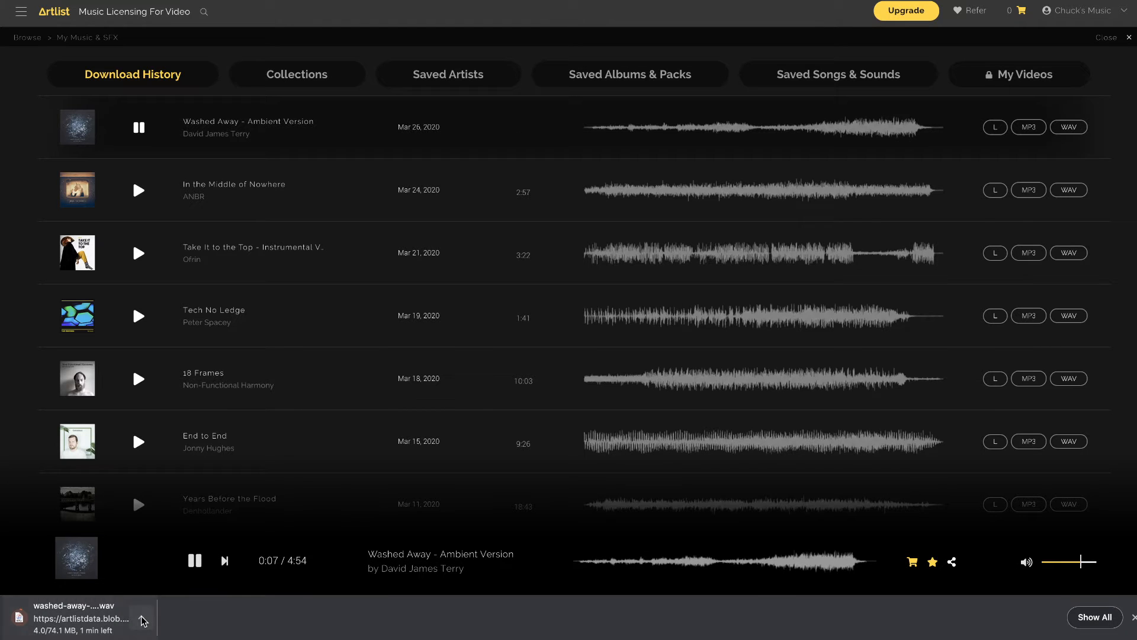
{"action": "left_click", "coordinate": [142, 619]}
{"action": "left_click", "coordinate": [205, 608]}
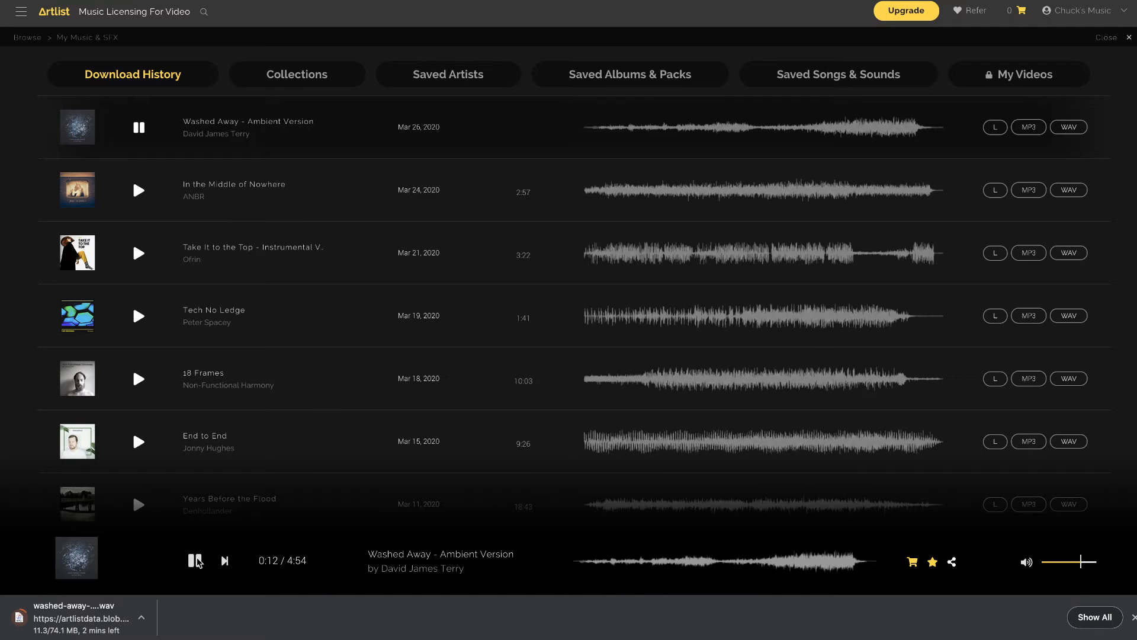
{"action": "left_click", "coordinate": [200, 561]}
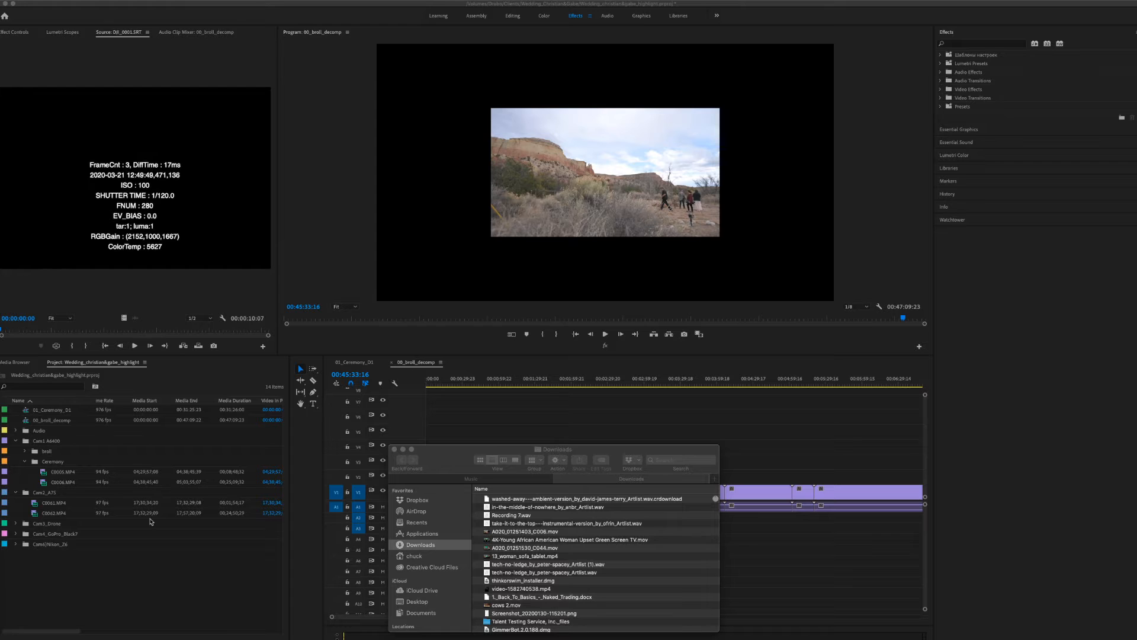
Step: Over Premiere Pro, close the music player window and place the Downloads folder window so its file list is accessible
{"action": "left_click_drag", "start_coordinate": [606, 443], "coordinate": [676, 612]}
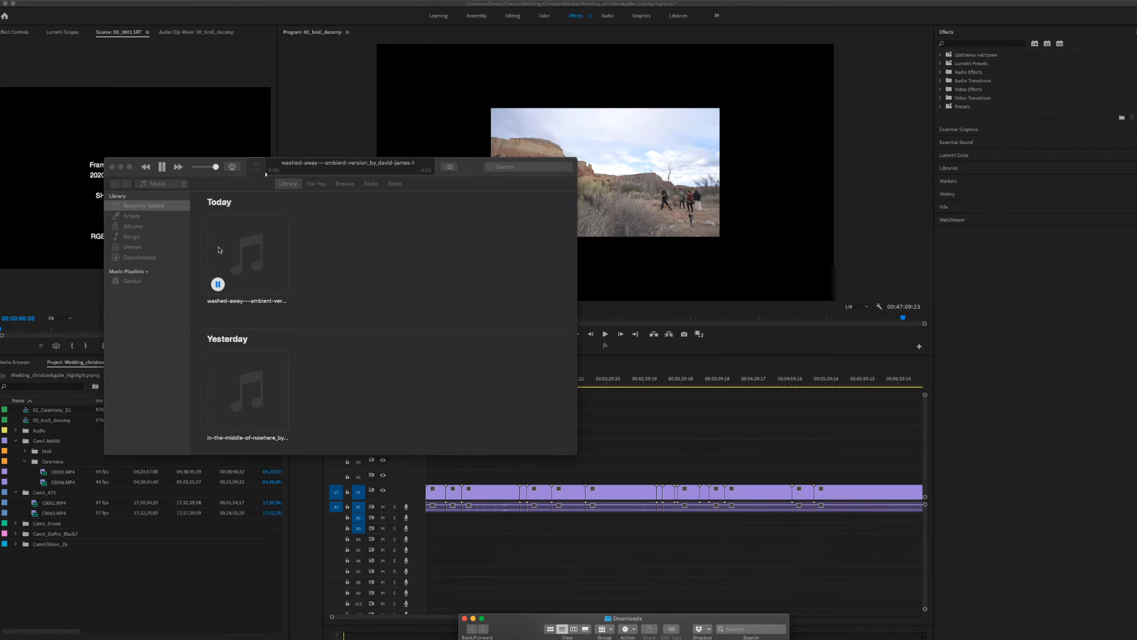
{"action": "left_click", "coordinate": [112, 167]}
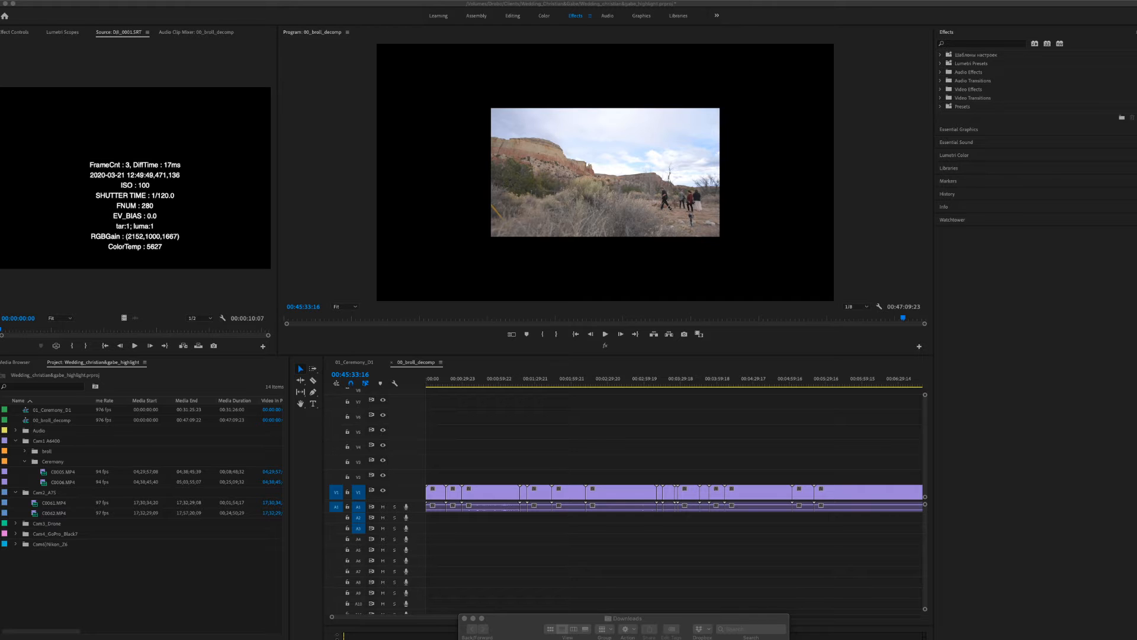
{"action": "right_click", "coordinate": [718, 639]}
{"action": "left_click", "coordinate": [699, 639]}
{"action": "left_click_drag", "start_coordinate": [650, 619], "coordinate": [592, 509]}
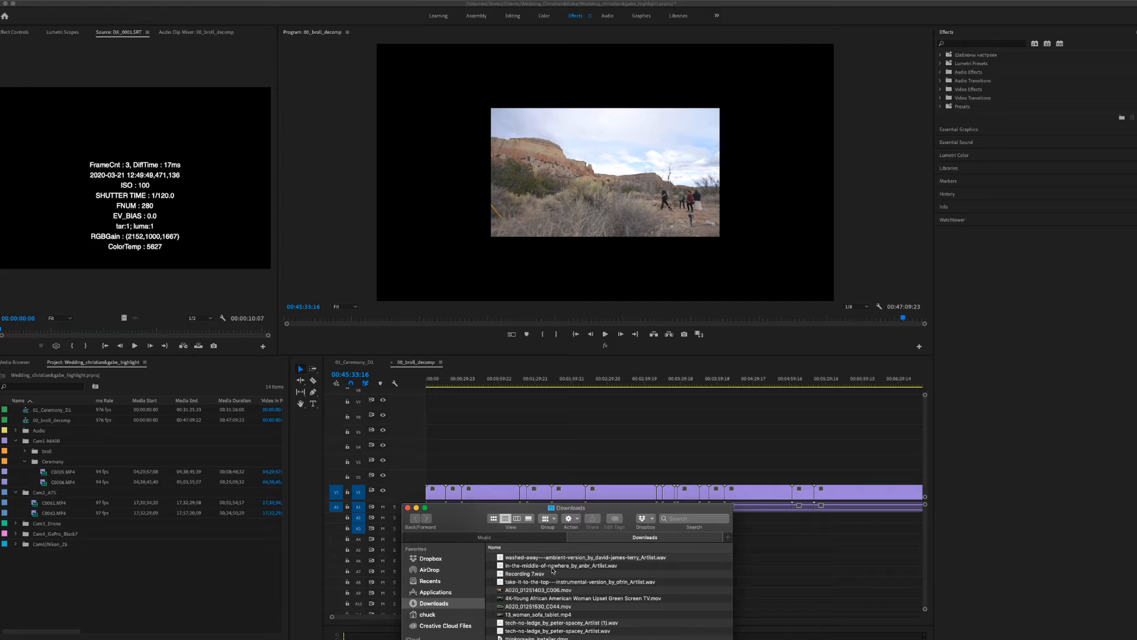
Step: Move the Washed Away WAV file into the wedding project's Music folder and import that folder into the Premiere Pro project
{"action": "left_click", "coordinate": [549, 558]}
{"action": "left_click_drag", "start_coordinate": [550, 559], "coordinate": [524, 598]}
{"action": "left_click_drag", "start_coordinate": [451, 518], "coordinate": [453, 560]}
{"action": "left_click", "coordinate": [417, 561]}
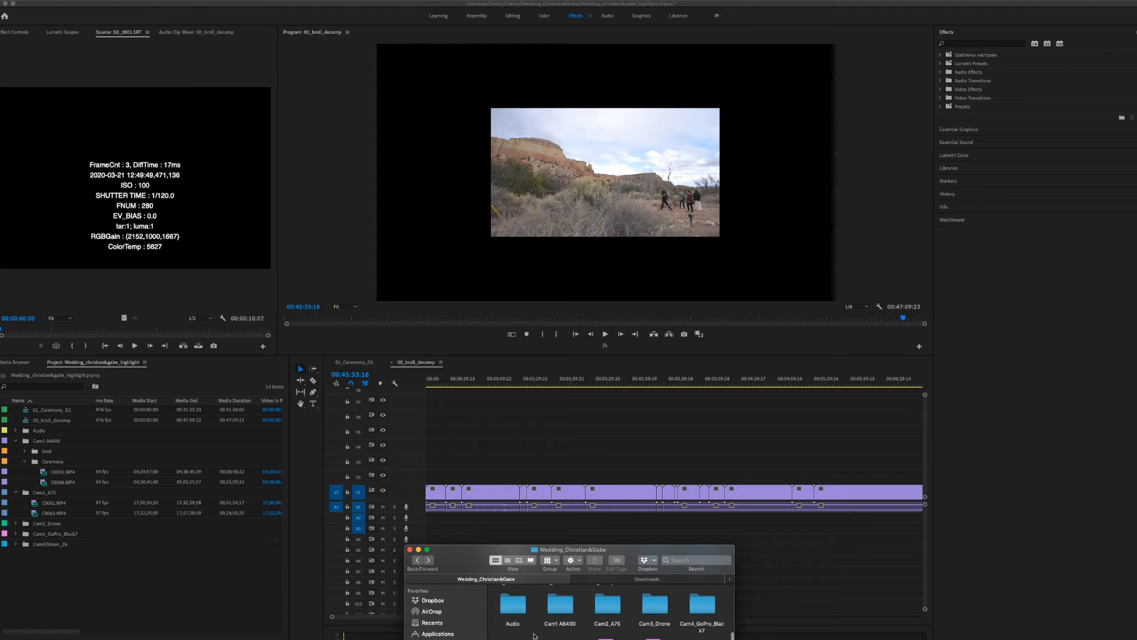
{"action": "left_click_drag", "start_coordinate": [560, 638], "coordinate": [72, 583]}
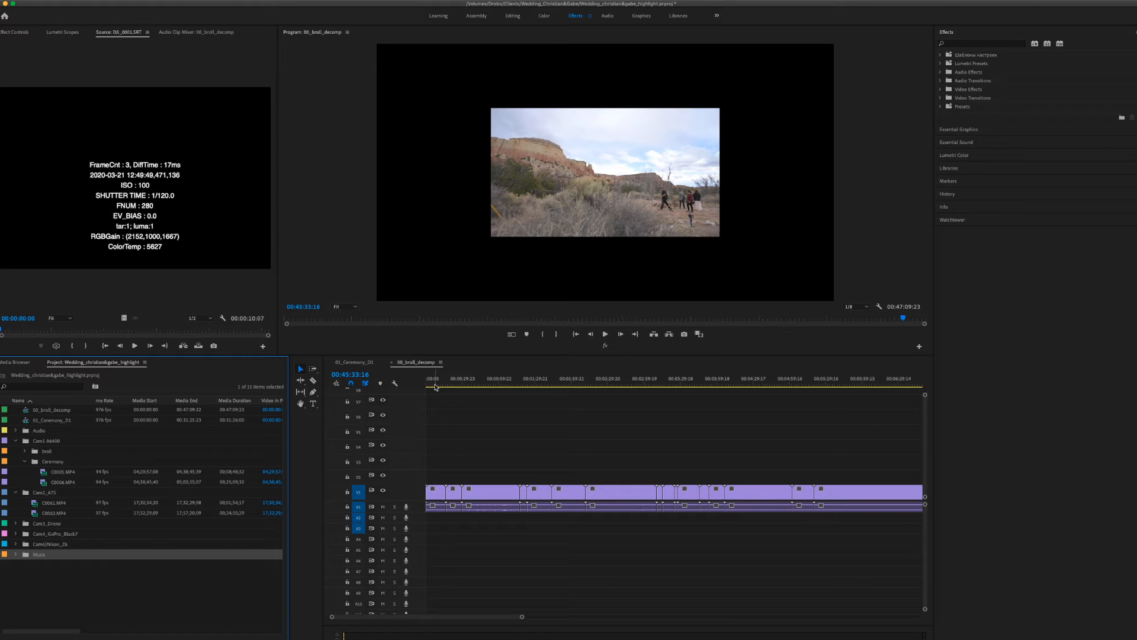
Step: Scrub through the purple clips of the 00_broll_decomp sequence to review the footage
{"action": "left_click_drag", "start_coordinate": [435, 387], "coordinate": [754, 440]}
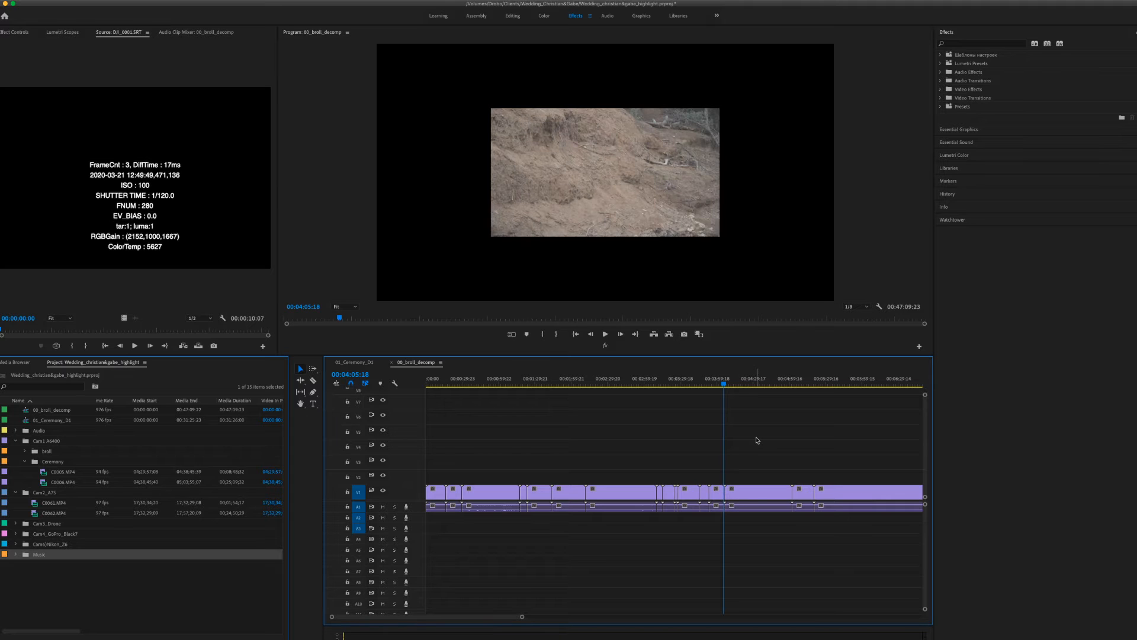
{"action": "key", "text": "minus"}
{"action": "key", "text": "minus"}
{"action": "key", "text": "minus"}
{"action": "key", "text": "minus"}
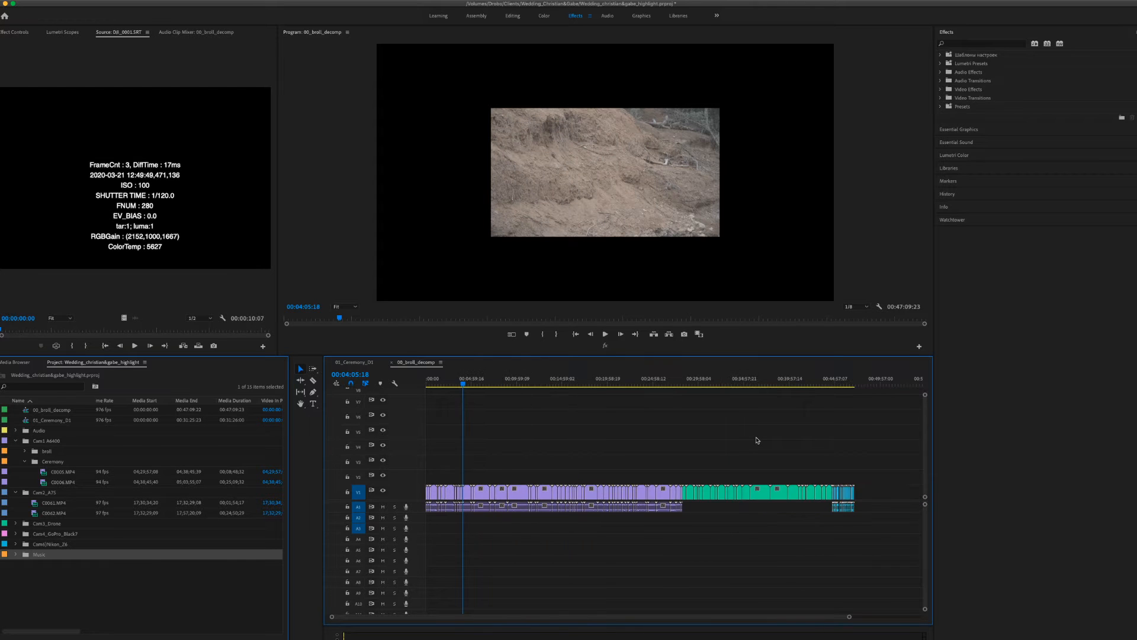
{"action": "left_click_drag", "start_coordinate": [456, 389], "coordinate": [623, 428]}
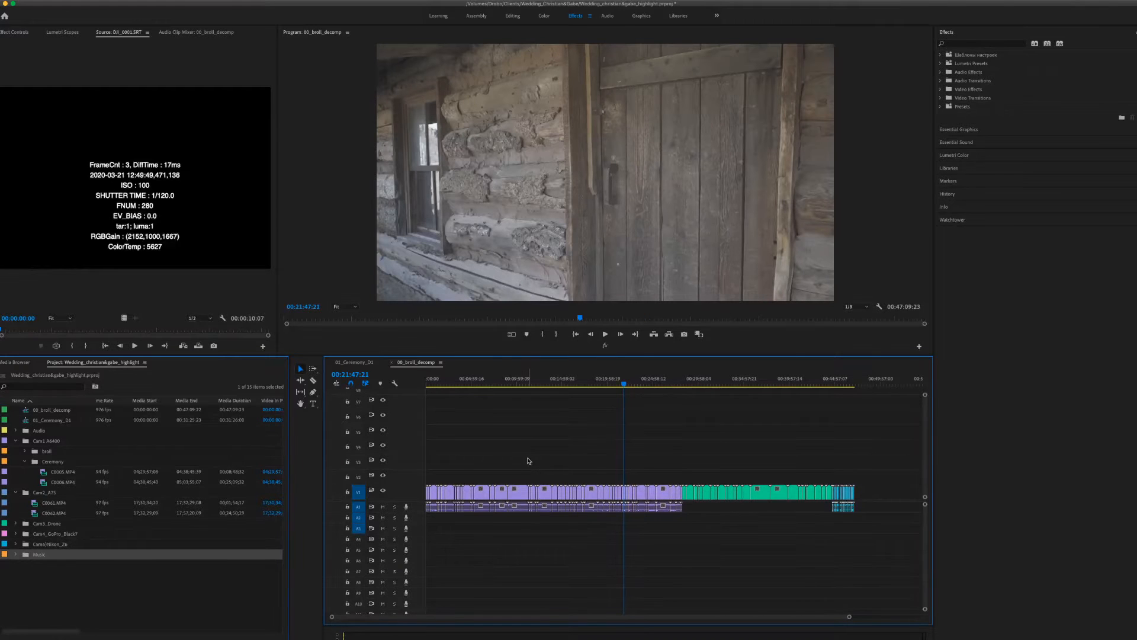
Step: Increase the height of the video tracks in the 00_broll_decomp timeline
{"action": "key", "text": "super+equal"}
{"action": "key", "text": "super+equal"}
{"action": "key", "text": "super+equal"}
{"action": "key", "text": "super+equal"}
{"action": "key", "text": "super+equal"}
{"action": "key", "text": "super+equal"}
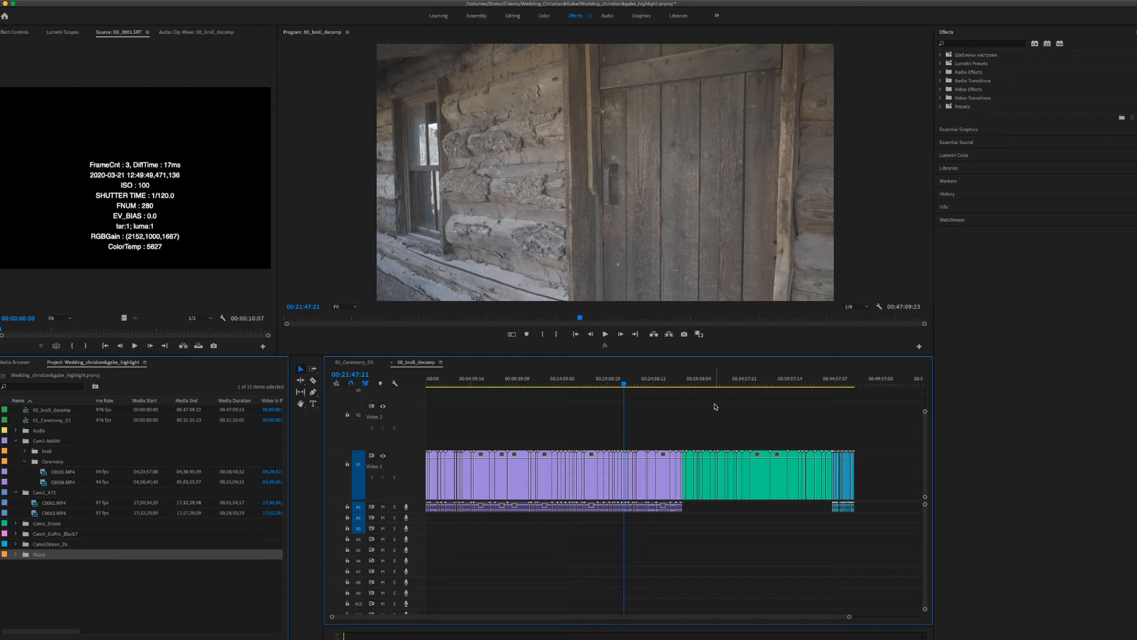
Step: Scrub through the green and blue clips of the 00_broll_decomp sequence up to 00:46:06:03
{"action": "left_click_drag", "start_coordinate": [668, 382], "coordinate": [687, 387]}
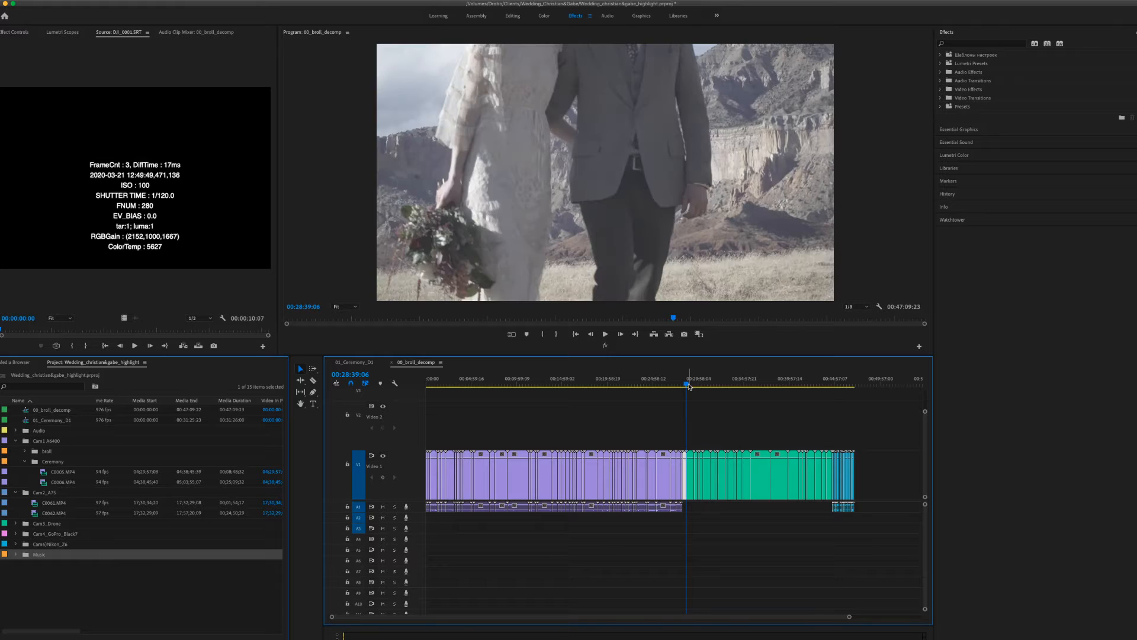
{"action": "left_click_drag", "start_coordinate": [689, 387], "coordinate": [765, 402]}
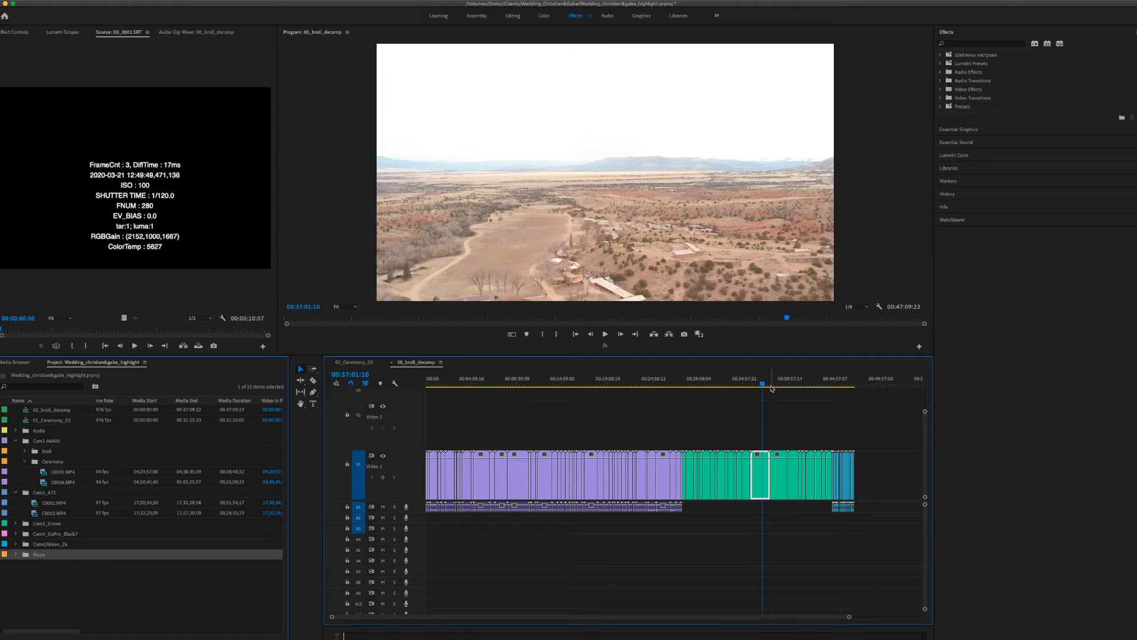
{"action": "left_click_drag", "start_coordinate": [765, 385], "coordinate": [847, 399]}
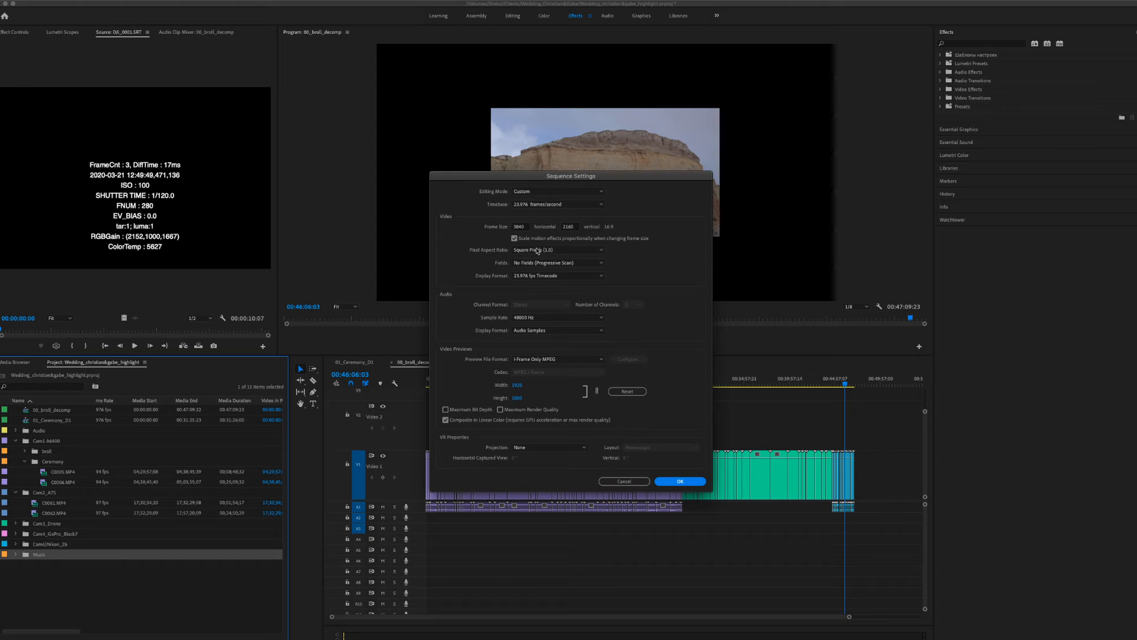
Step: Set the 00_broll_decomp sequence's frame size to 1920 by 1080 and accept deleting its preview files
{"action": "left_click", "coordinate": [521, 227]}
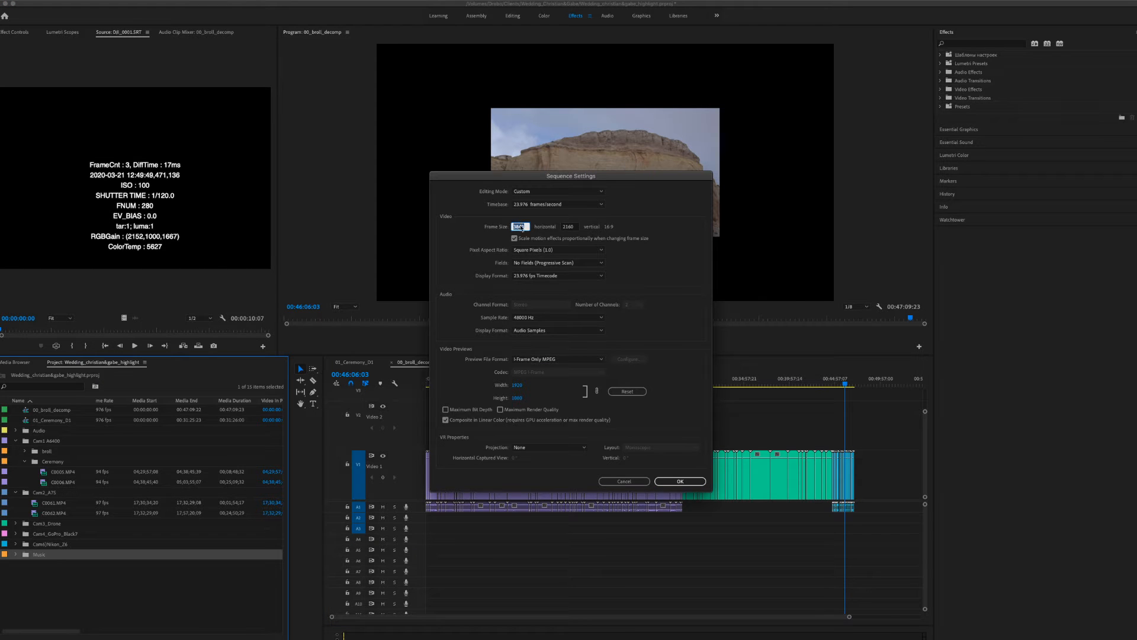
{"action": "type", "text": "1920"}
{"action": "left_click", "coordinate": [571, 228]}
{"action": "key", "text": "Return"}
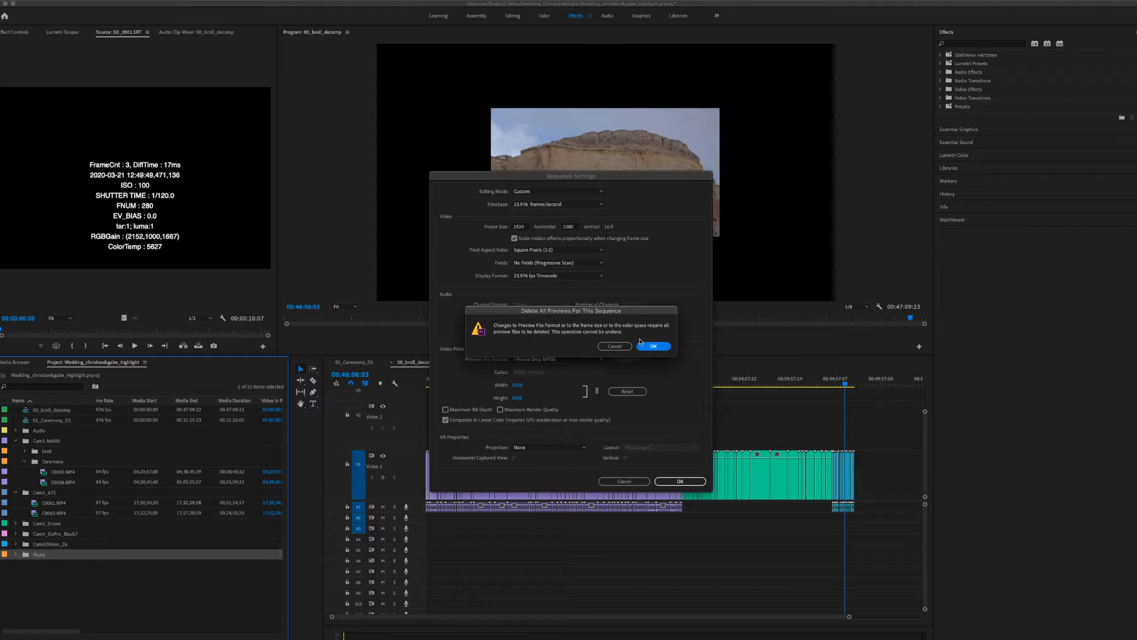
{"action": "left_click", "coordinate": [657, 346]}
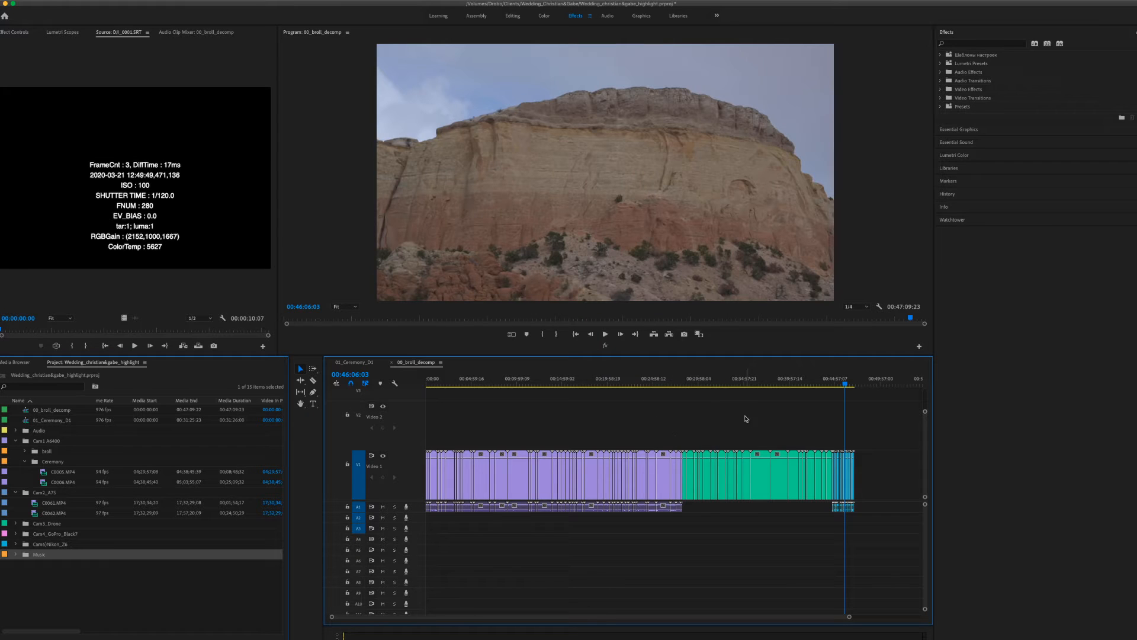
Step: Scrub through the purple clips of the 00_broll_decomp sequence from its start, and return the playhead to the beginning
{"action": "left_click_drag", "start_coordinate": [686, 382], "coordinate": [364, 393]}
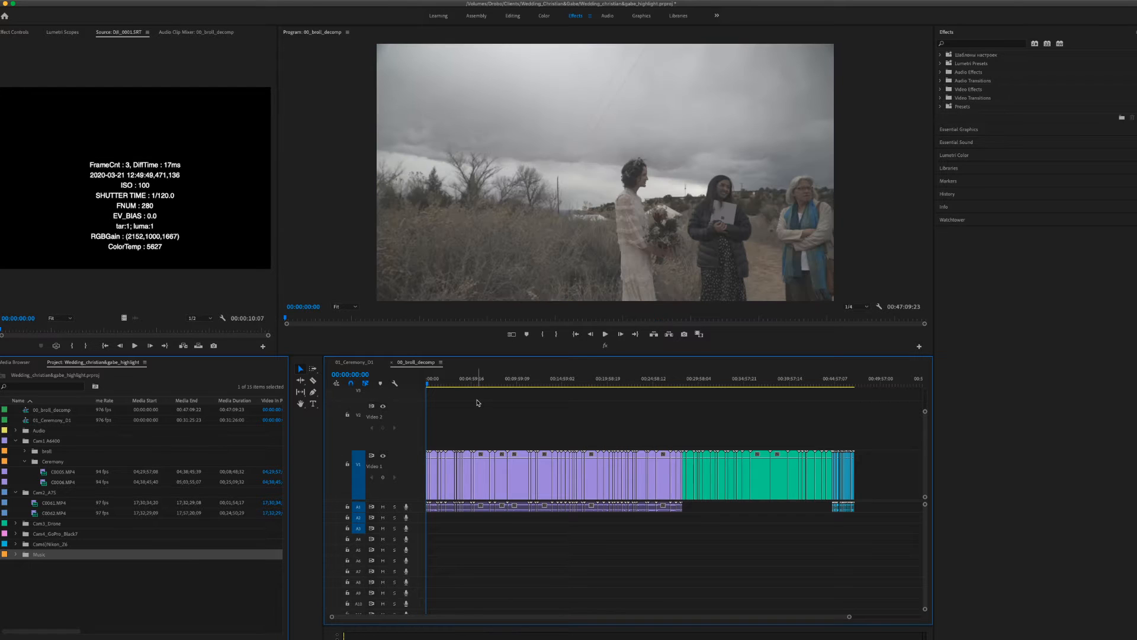
{"action": "left_click_drag", "start_coordinate": [432, 391], "coordinate": [544, 405]}
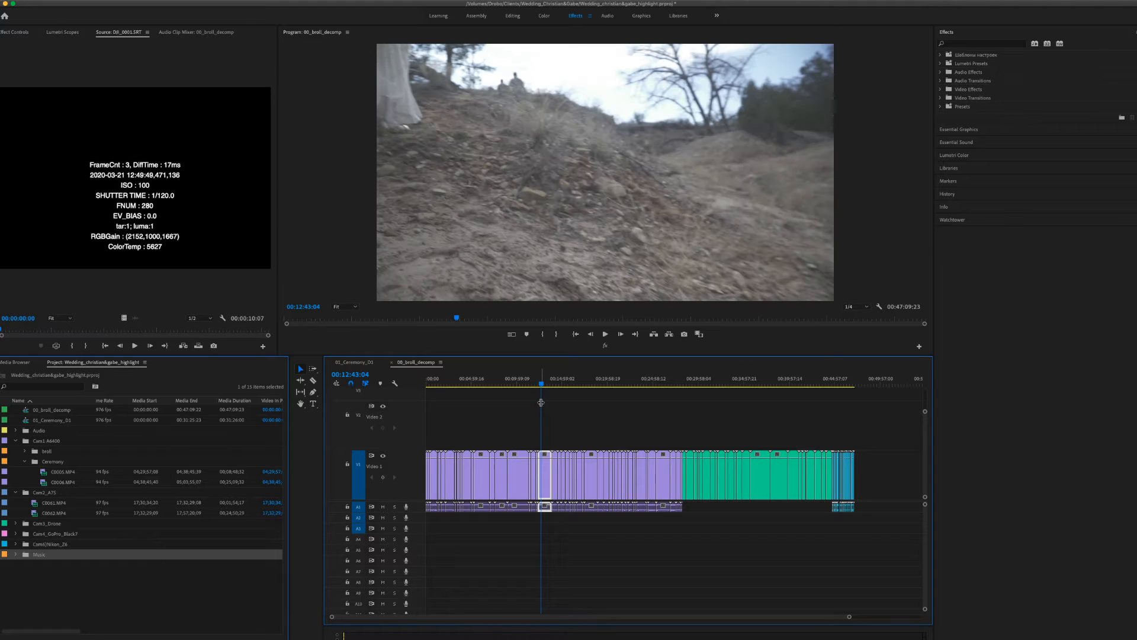
{"action": "left_click_drag", "start_coordinate": [663, 383], "coordinate": [676, 382]}
{"action": "key", "text": "Home"}
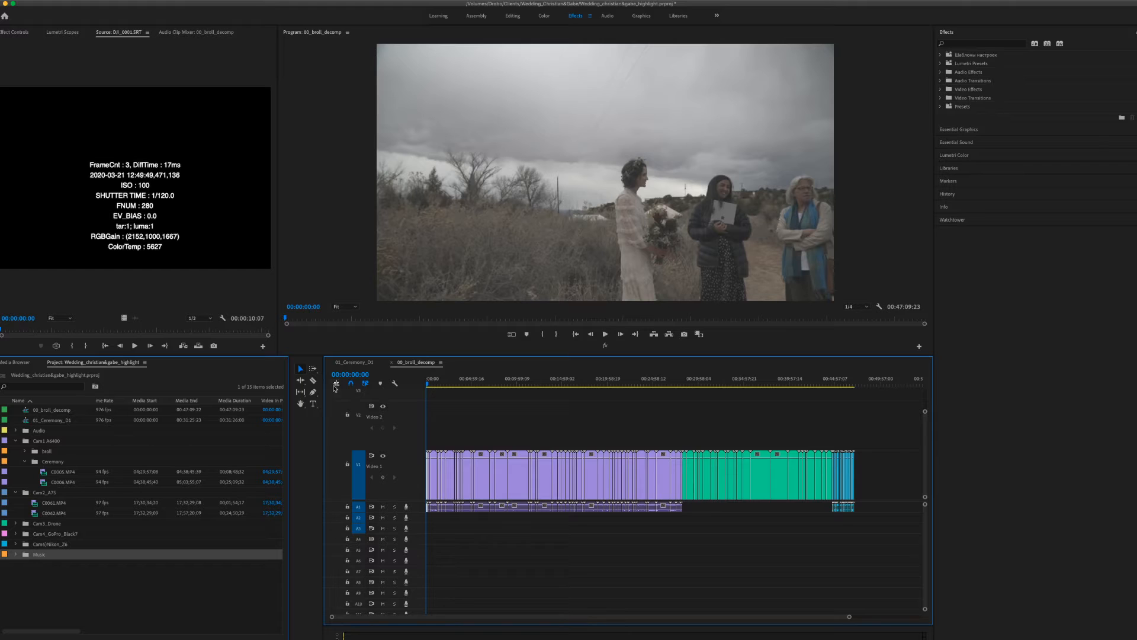
Step: Zoom in on the opening clips of the 00_broll_decomp timeline
{"action": "key", "text": "super+Tab"}
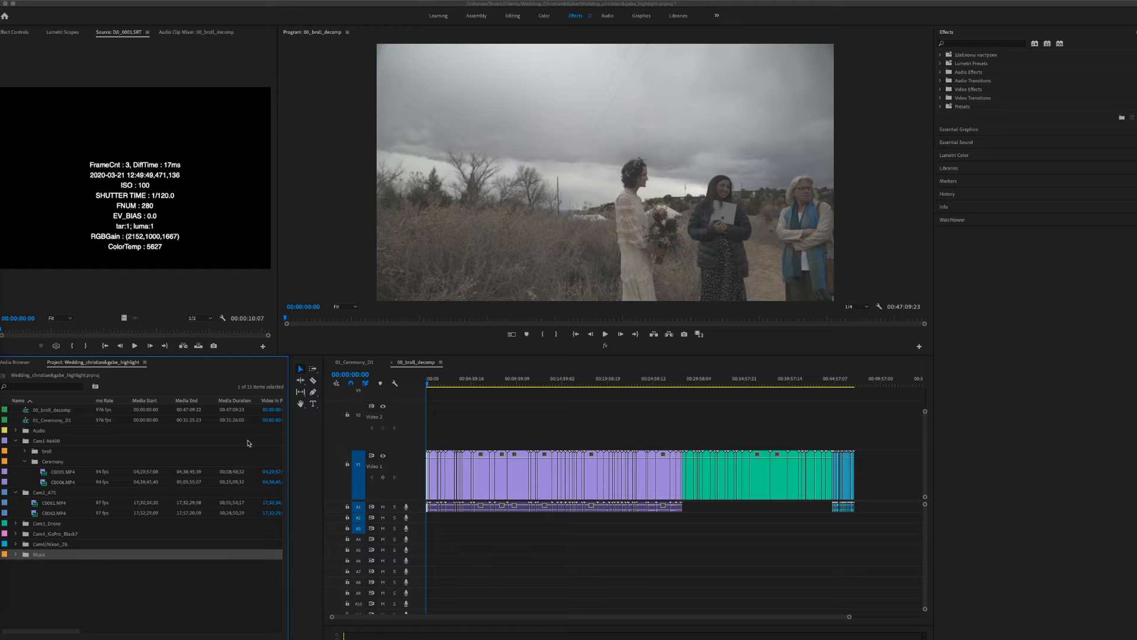
{"action": "left_click", "coordinate": [492, 421]}
{"action": "key", "text": "="}
{"action": "key", "text": "="}
{"action": "key", "text": "="}
{"action": "key", "text": "="}
{"action": "key", "text": "="}
{"action": "key", "text": "="}
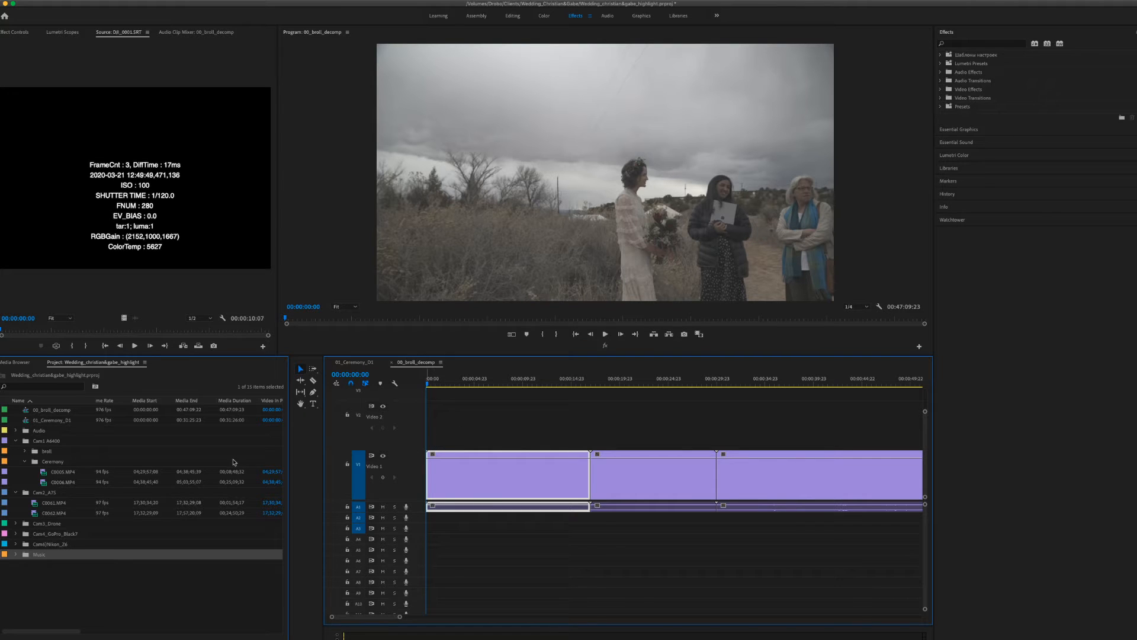
Step: Open the 01_Ceremony_D1 sequence, examine its full timeline, and return to the 00_broll_decomp sequence
{"action": "double_click", "coordinate": [26, 420]}
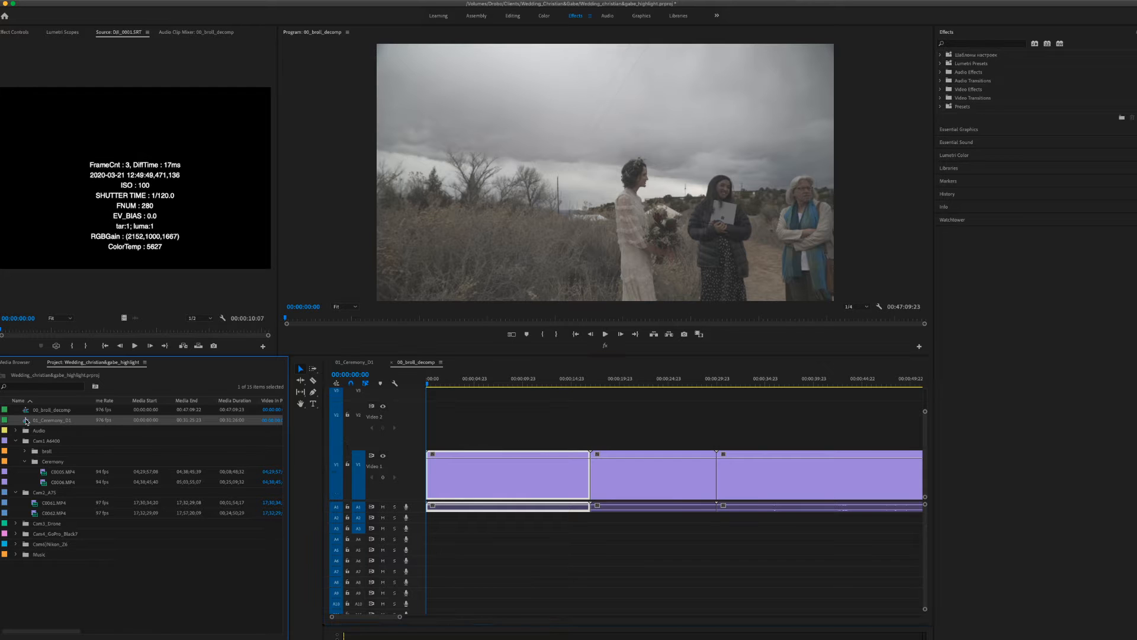
{"action": "left_click", "coordinate": [525, 584]}
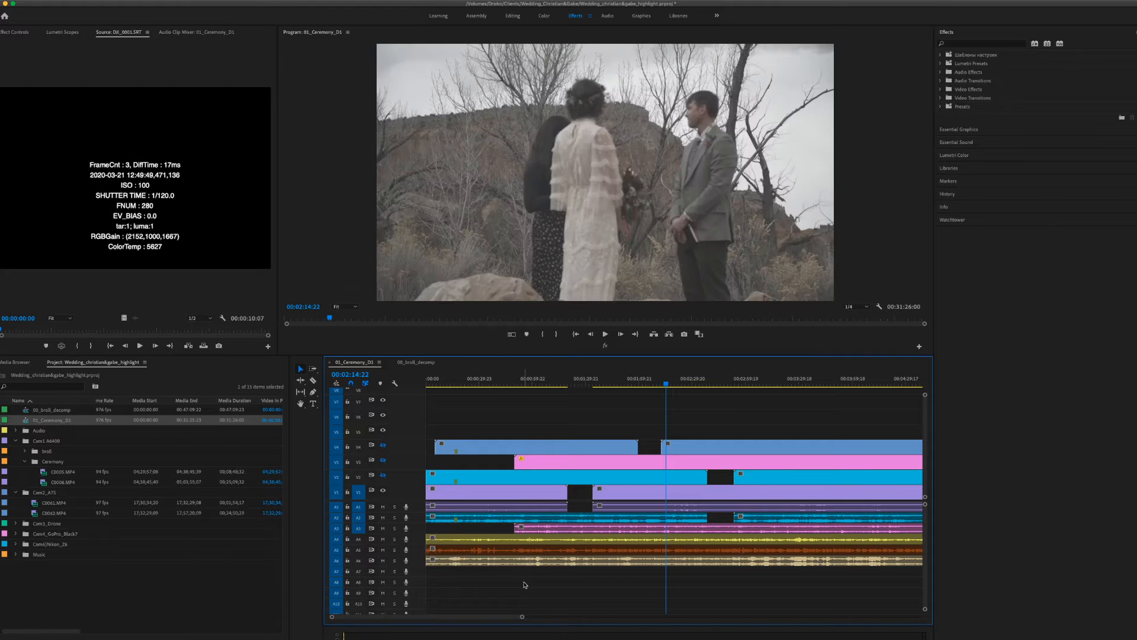
{"action": "key", "text": "minus"}
{"action": "key", "text": "minus"}
{"action": "key", "text": "minus"}
{"action": "key", "text": "minus"}
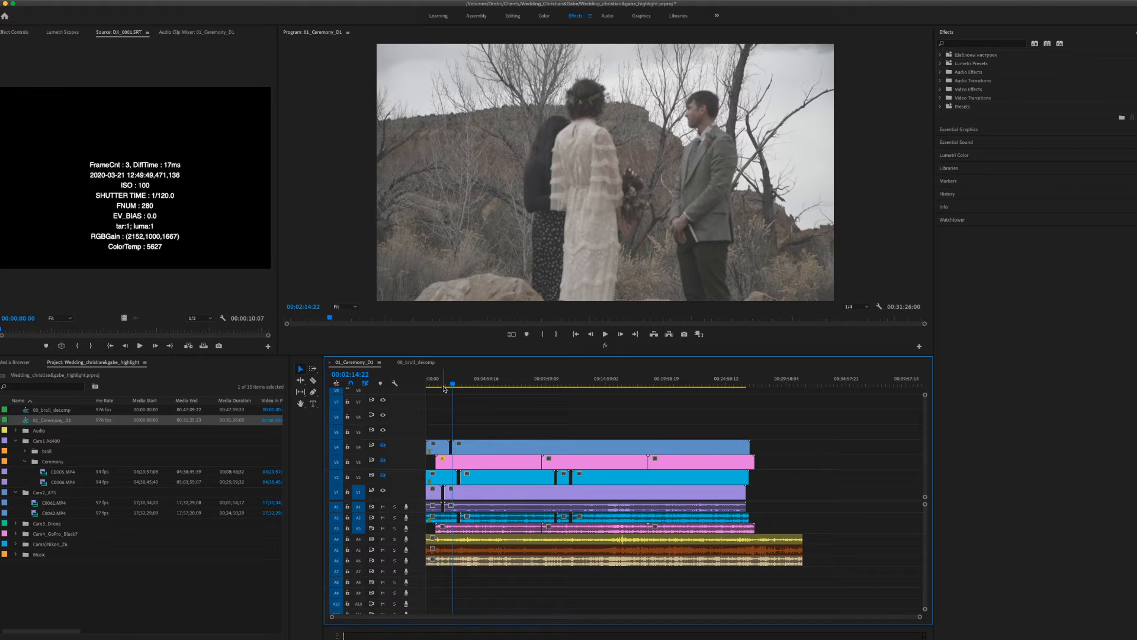
{"action": "left_click_drag", "start_coordinate": [448, 386], "coordinate": [425, 385]}
{"action": "left_click", "coordinate": [412, 371]}
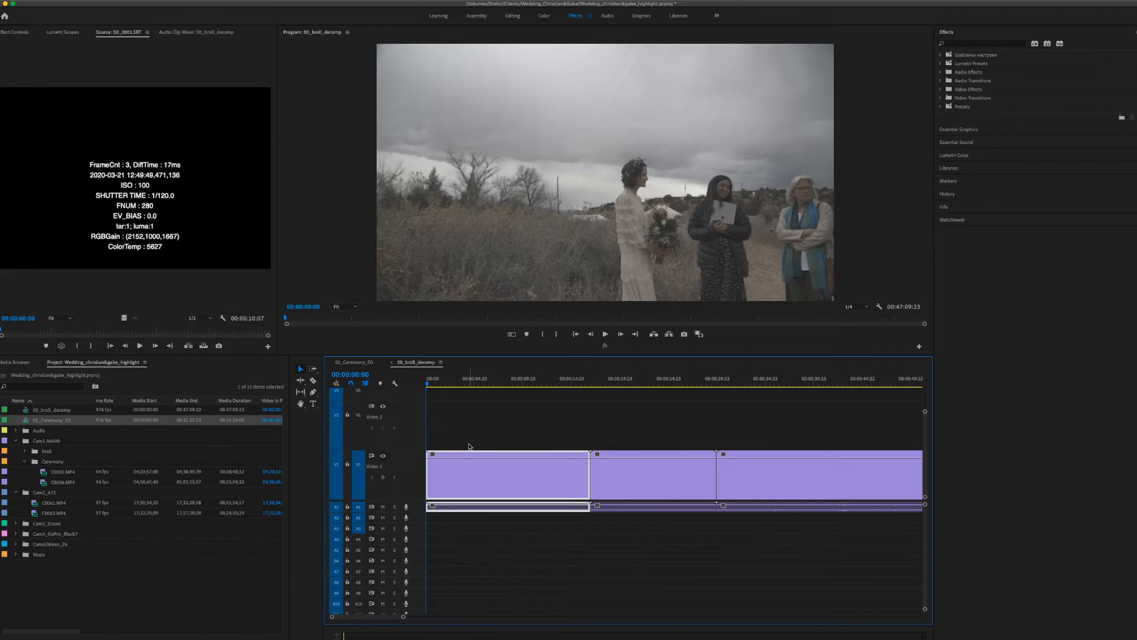
Step: Trim the start of the first b-roll clip to 00:00:06:05
{"action": "left_click", "coordinate": [504, 429]}
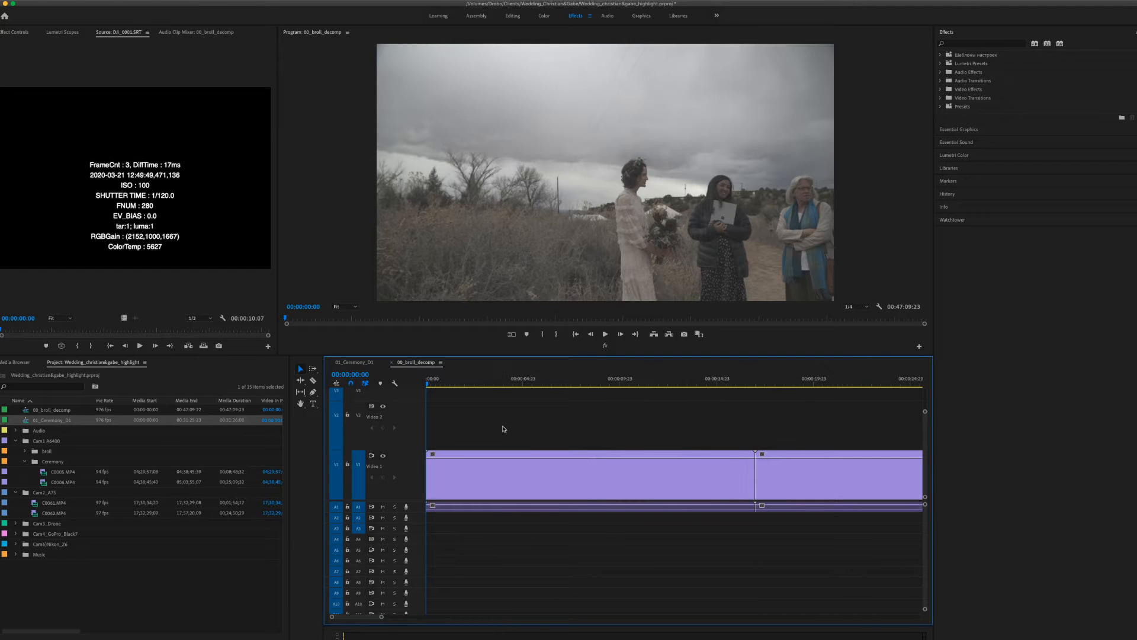
{"action": "key", "text": "minus"}
{"action": "left_click", "coordinate": [430, 385]}
{"action": "left_click_drag", "start_coordinate": [431, 385], "coordinate": [456, 393]}
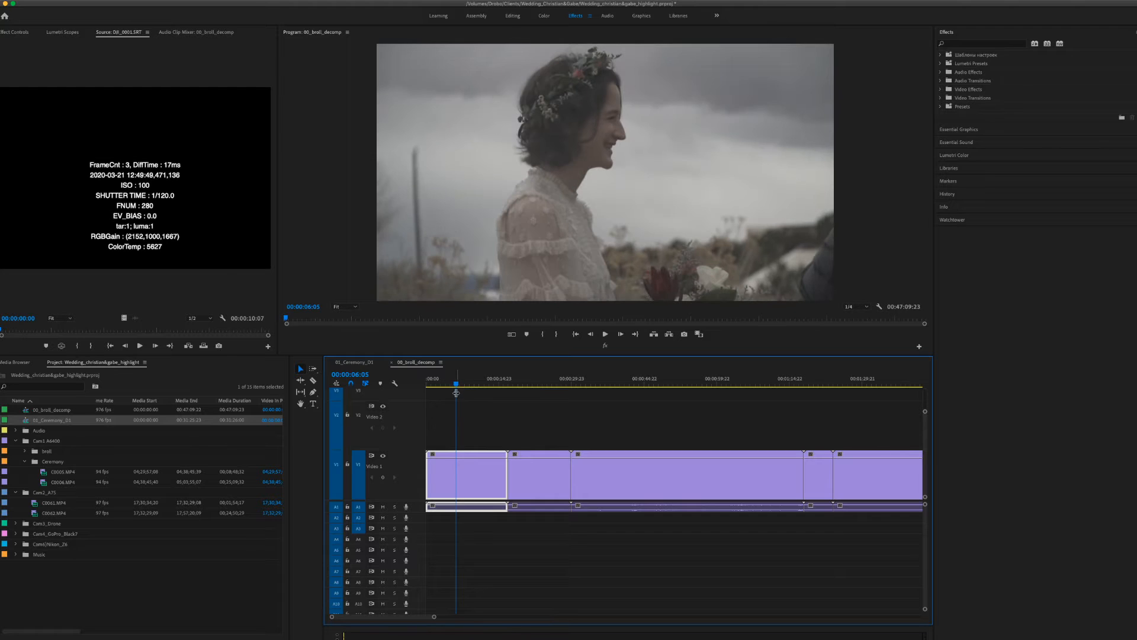
{"action": "left_click_drag", "start_coordinate": [432, 469], "coordinate": [458, 472]}
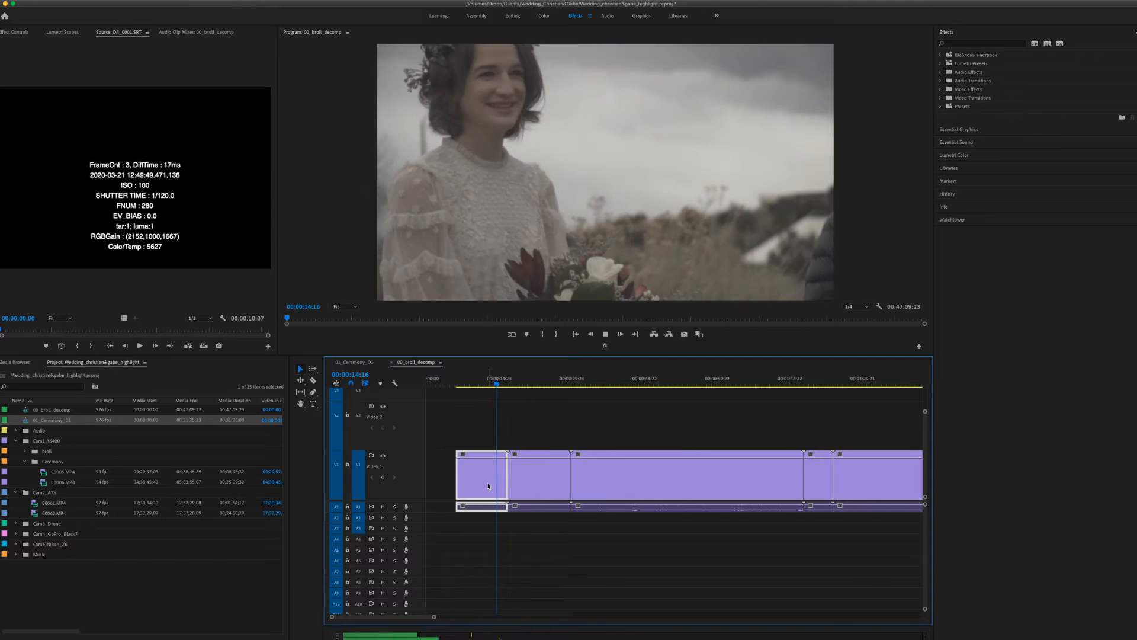
Step: Add a marker to the first clip at 00:00:13:05 and trim its end to 00:00:15:10
{"action": "left_click_drag", "start_coordinate": [501, 389], "coordinate": [489, 390]}
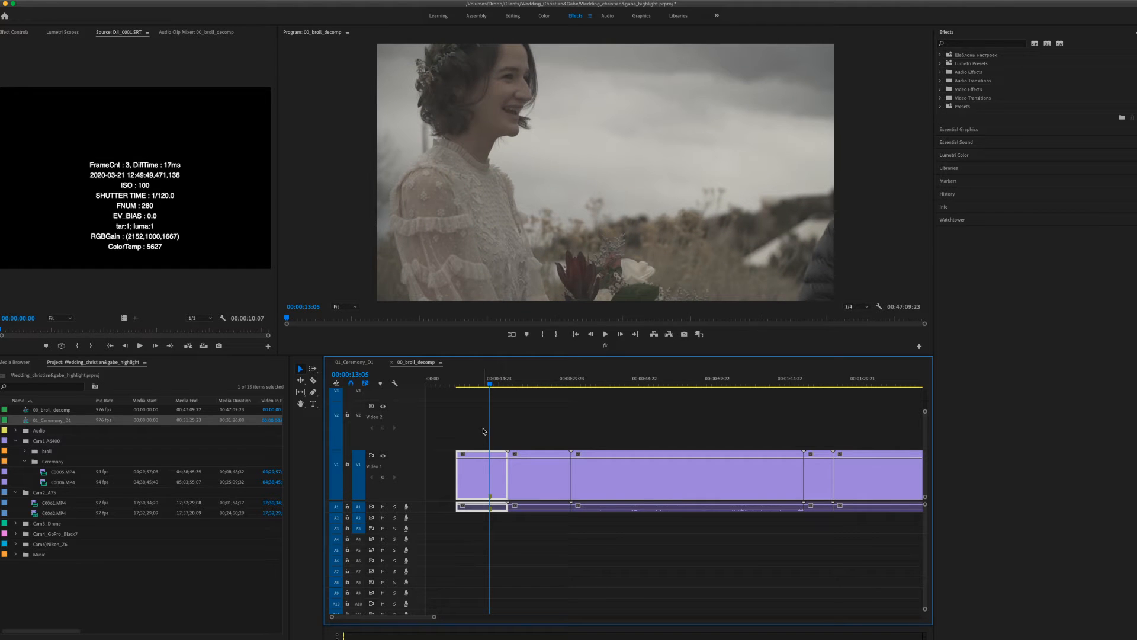
{"action": "left_click_drag", "start_coordinate": [490, 386], "coordinate": [501, 388]}
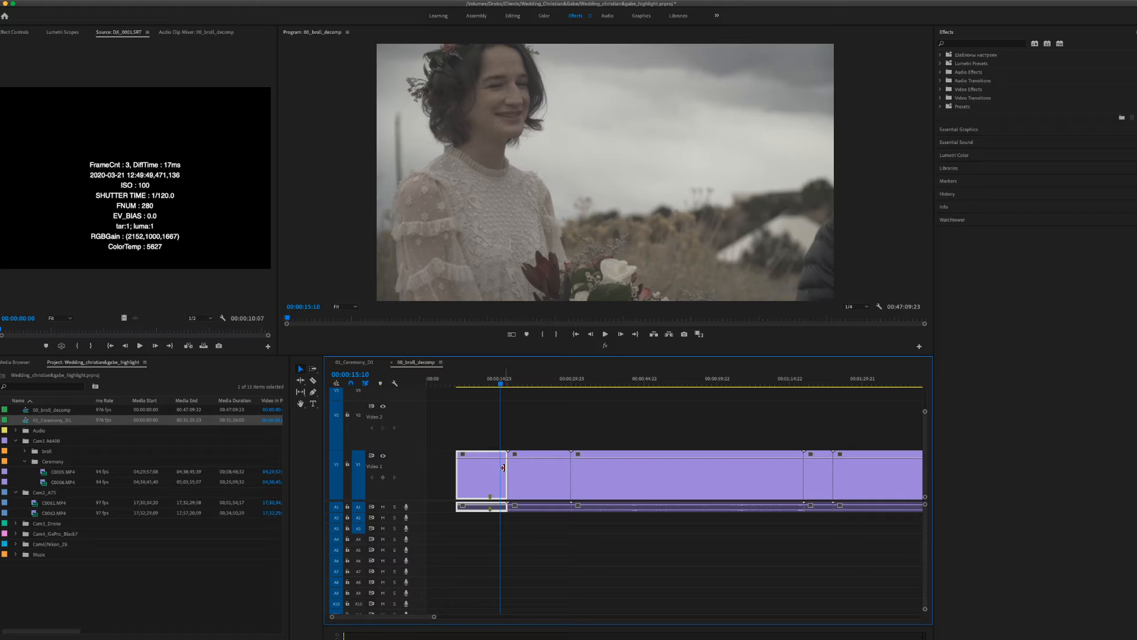
{"action": "left_click_drag", "start_coordinate": [505, 451], "coordinate": [497, 452]}
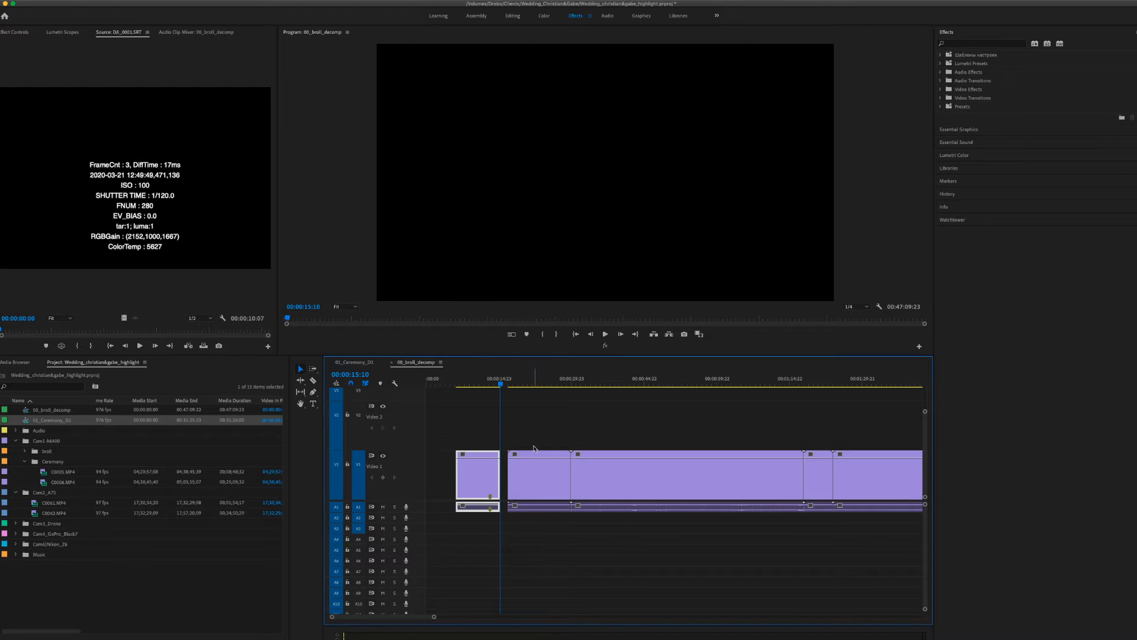
Step: Trim both ends of the second clip so it starts around the moment the dog faces the camera
{"action": "left_click_drag", "start_coordinate": [503, 382], "coordinate": [521, 388]}
{"action": "scroll", "coordinate": [545, 419], "scroll_direction": "right", "scroll_amount": 2}
{"action": "scroll", "coordinate": [545, 421], "scroll_direction": "right", "scroll_amount": 2}
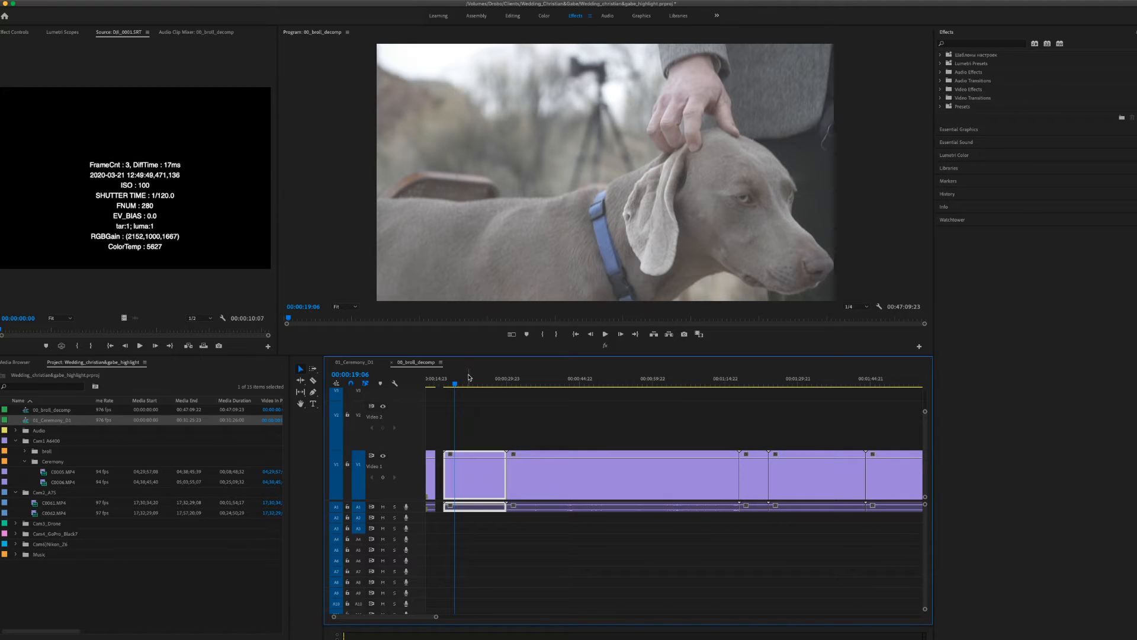
{"action": "mouse_move", "coordinate": [456, 385]}
{"action": "left_mouse_down"}
{"action": "mouse_move", "coordinate": [470, 397]}
{"action": "mouse_move", "coordinate": [453, 398]}
{"action": "left_mouse_up"}
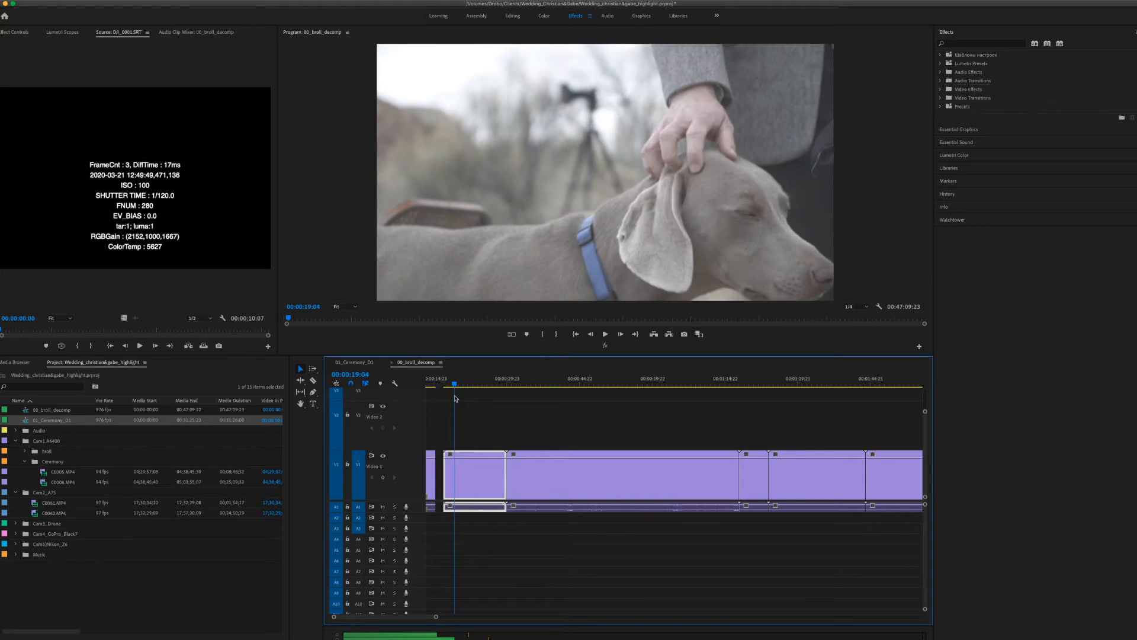
{"action": "left_click_drag", "start_coordinate": [444, 477], "coordinate": [458, 475]}
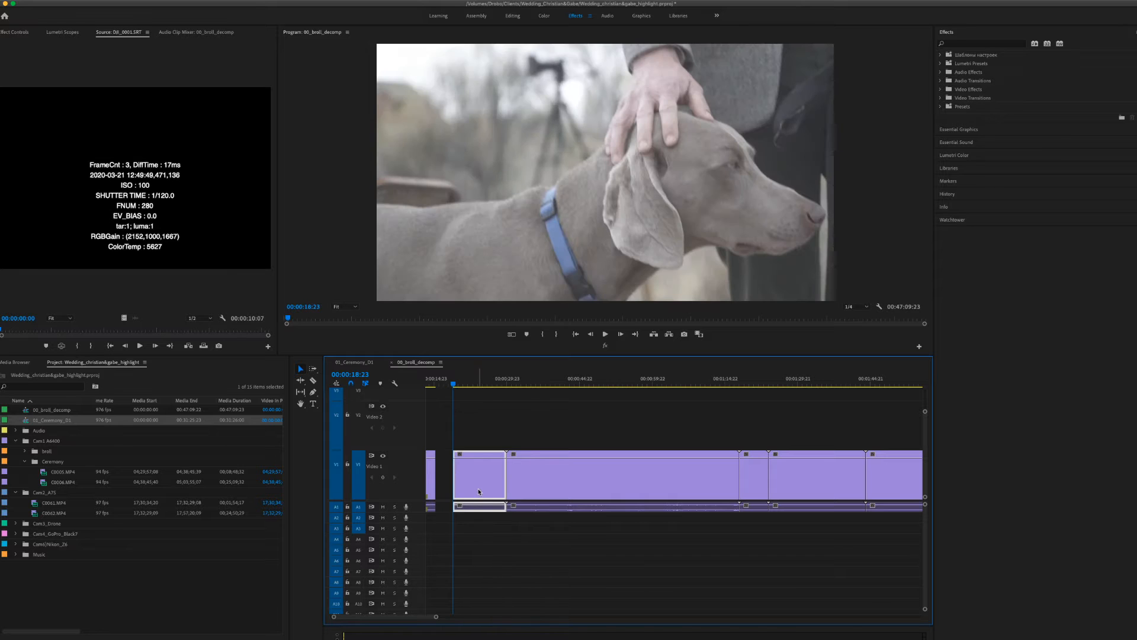
{"action": "key", "text": "space"}
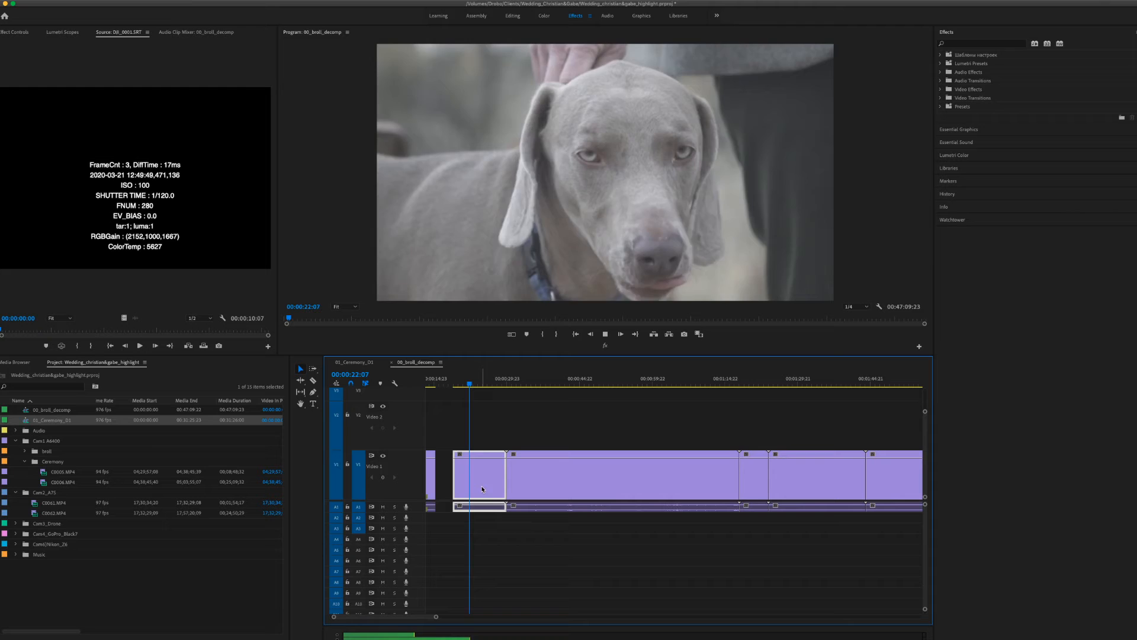
{"action": "key", "text": "space"}
{"action": "left_click_drag", "start_coordinate": [473, 385], "coordinate": [466, 386]}
{"action": "left_click_drag", "start_coordinate": [451, 476], "coordinate": [467, 475]}
{"action": "left_click_drag", "start_coordinate": [465, 383], "coordinate": [498, 393]}
{"action": "left_click_drag", "start_coordinate": [508, 455], "coordinate": [496, 454]}
Step: Trim the start of the third clip, showing the older couple, to 00:00:34:22
{"action": "left_click", "coordinate": [510, 385]}
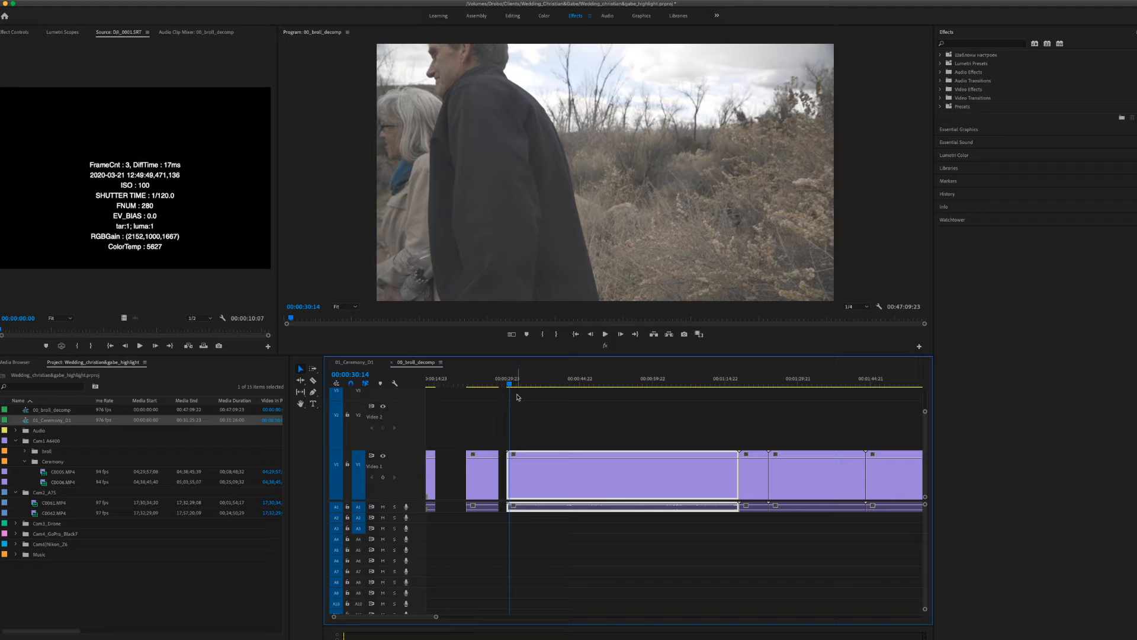
{"action": "left_click_drag", "start_coordinate": [504, 383], "coordinate": [532, 391]}
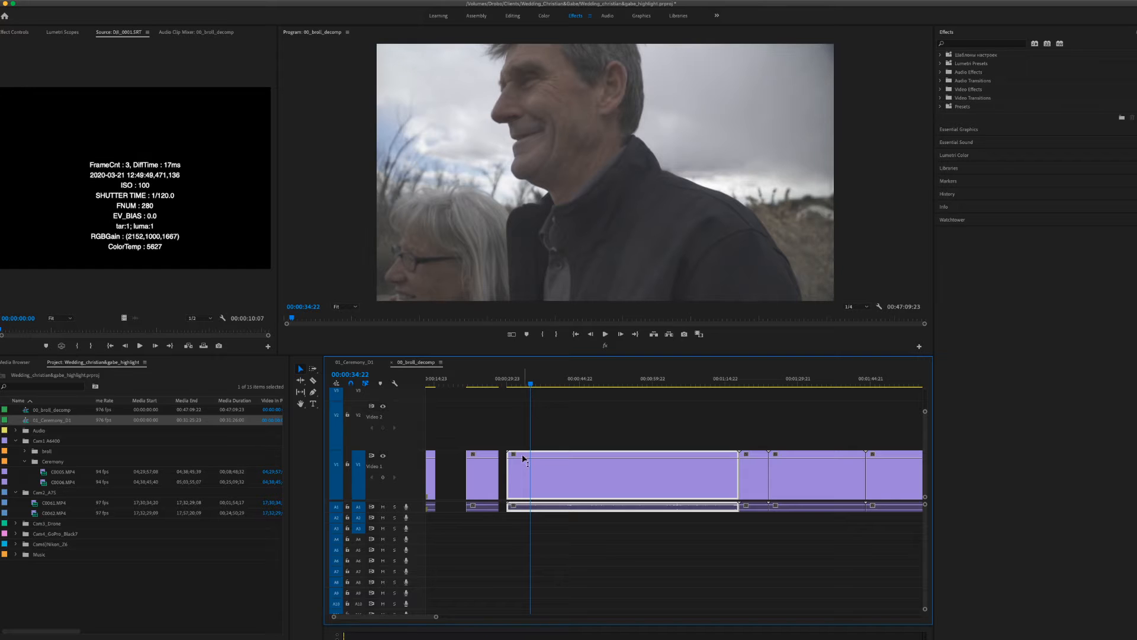
{"action": "left_click_drag", "start_coordinate": [511, 468], "coordinate": [532, 469]}
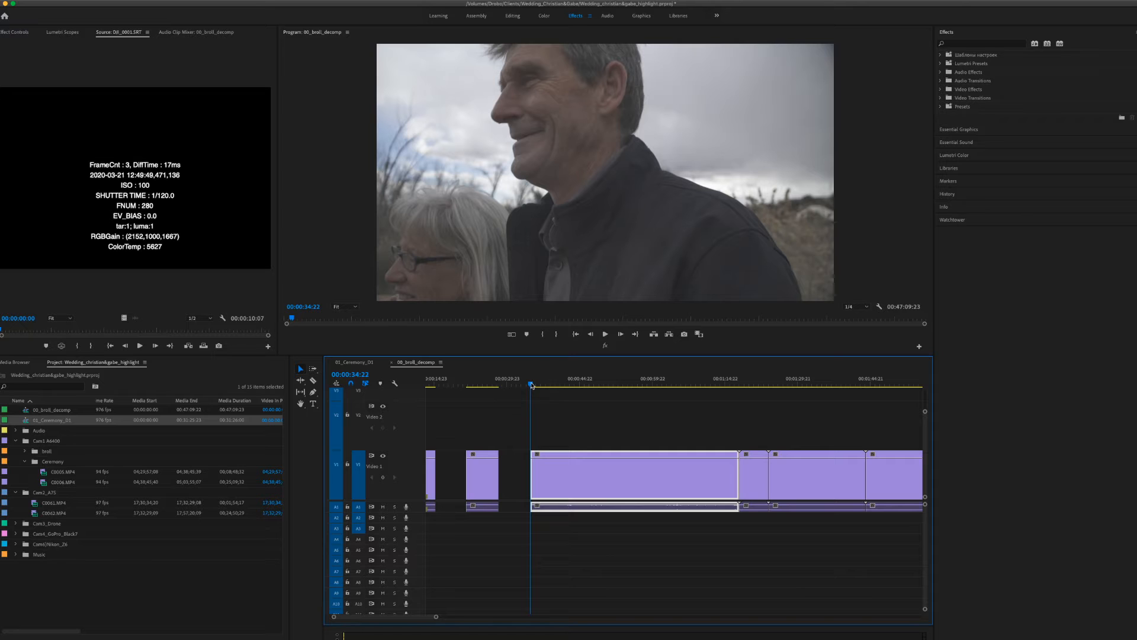
Step: Split the older couple's clip at 00:00:38:22
{"action": "left_click_drag", "start_coordinate": [532, 385], "coordinate": [543, 387]}
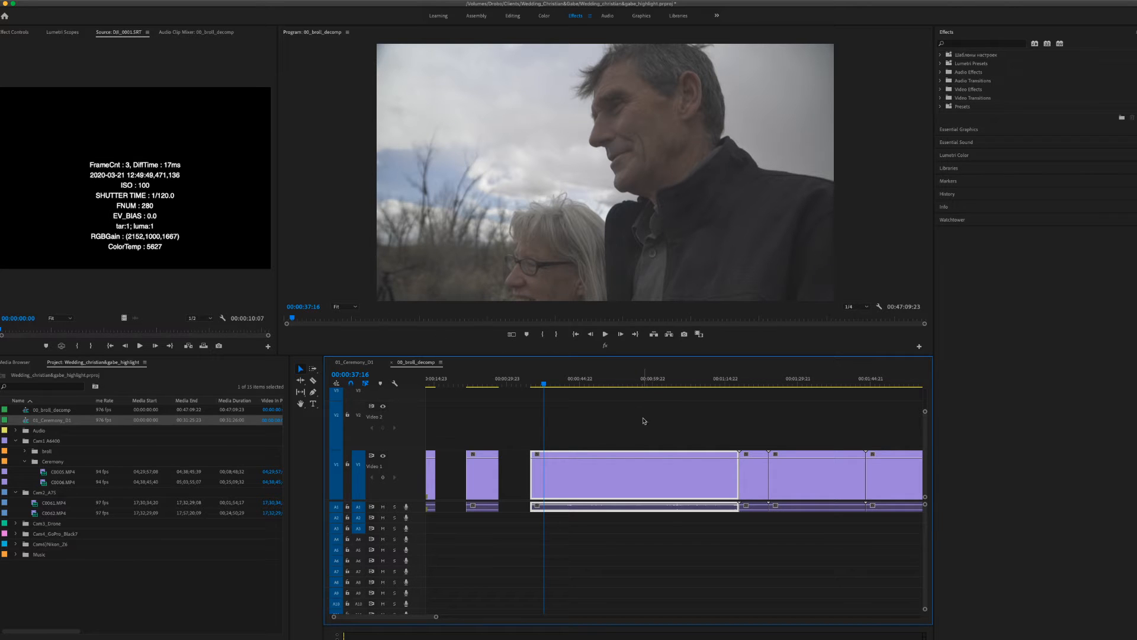
{"action": "left_click_drag", "start_coordinate": [546, 387], "coordinate": [549, 389]}
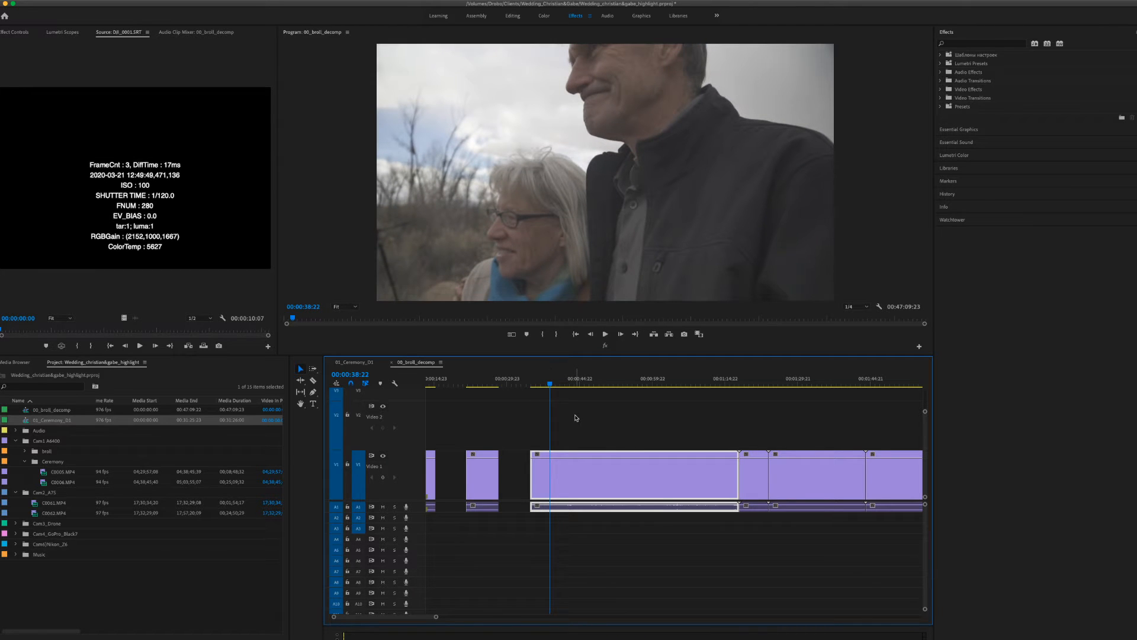
{"action": "key", "text": "super+k"}
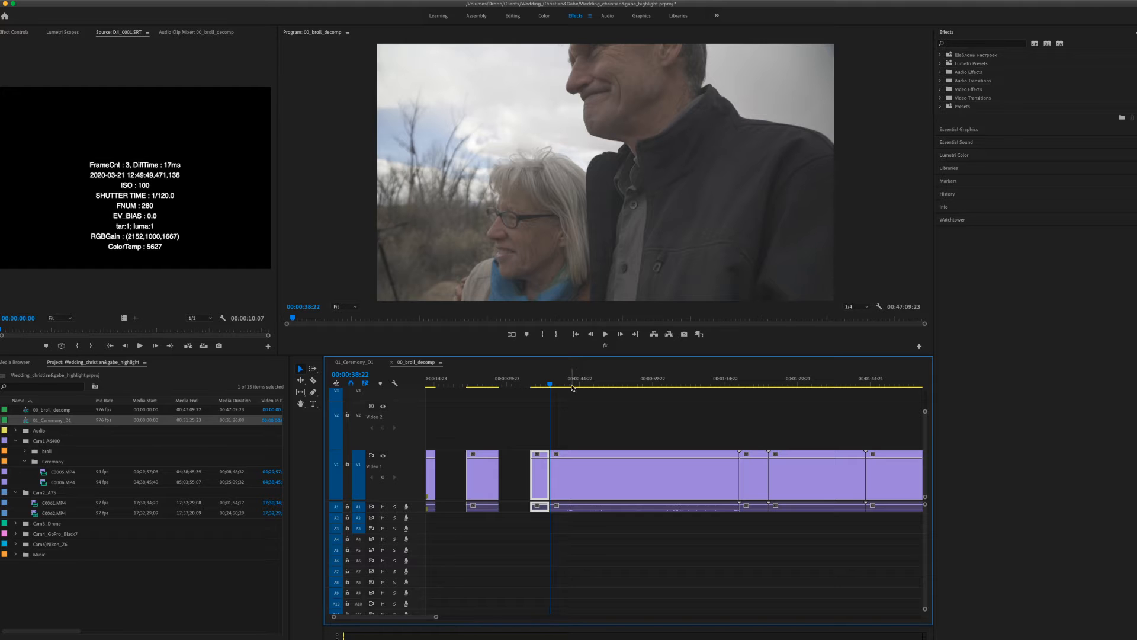
Step: Trim the start of the part after the split to 00:00:53:15 and split that part at 00:00:58:12
{"action": "left_click_drag", "start_coordinate": [550, 386], "coordinate": [623, 406]}
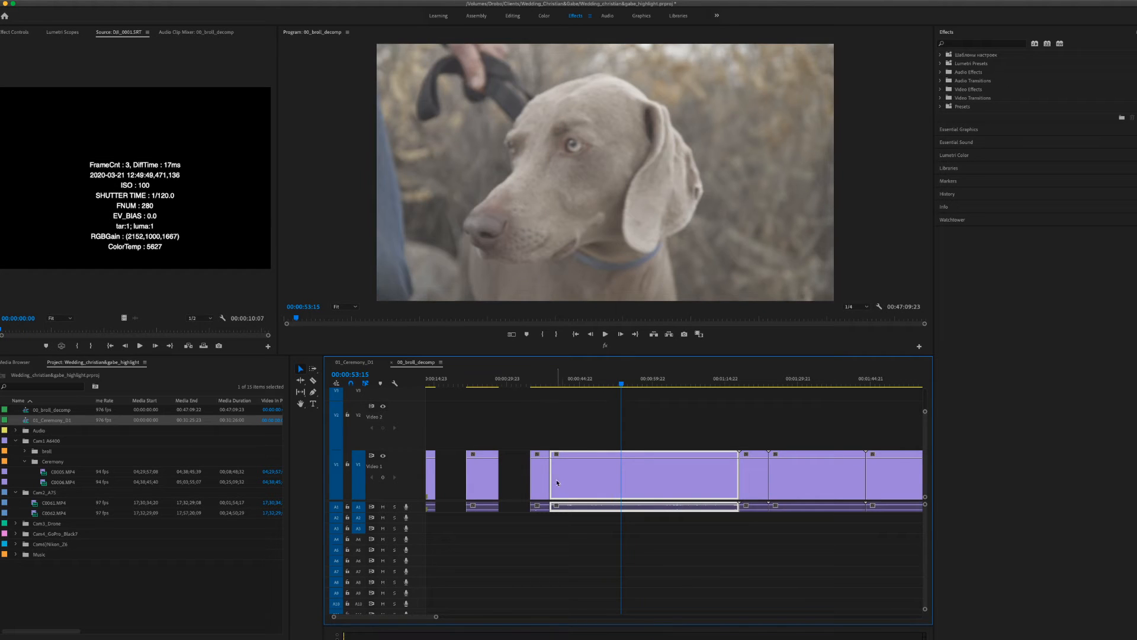
{"action": "left_click_drag", "start_coordinate": [554, 480], "coordinate": [622, 481]}
{"action": "scroll", "coordinate": [623, 483], "scroll_direction": "right", "scroll_amount": 5}
{"action": "left_click_drag", "start_coordinate": [480, 386], "coordinate": [505, 421]}
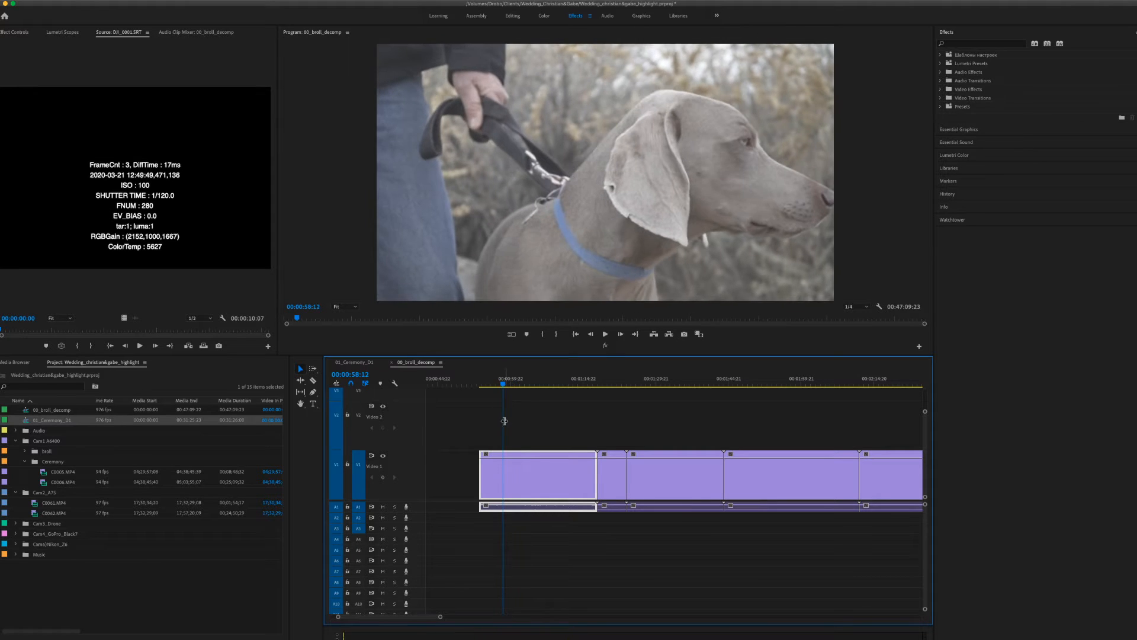
{"action": "key", "text": "super+k"}
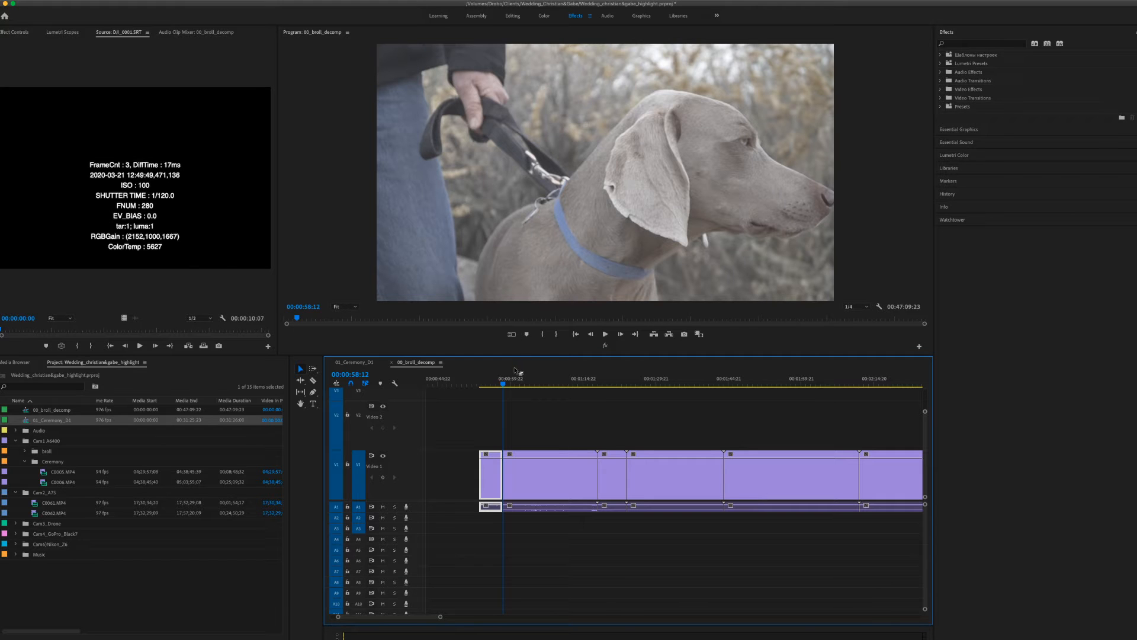
Step: Trim the start of the section after the dog shot to about 00:01:07, where the older couple is framed closer
{"action": "left_click_drag", "start_coordinate": [507, 385], "coordinate": [528, 388]}
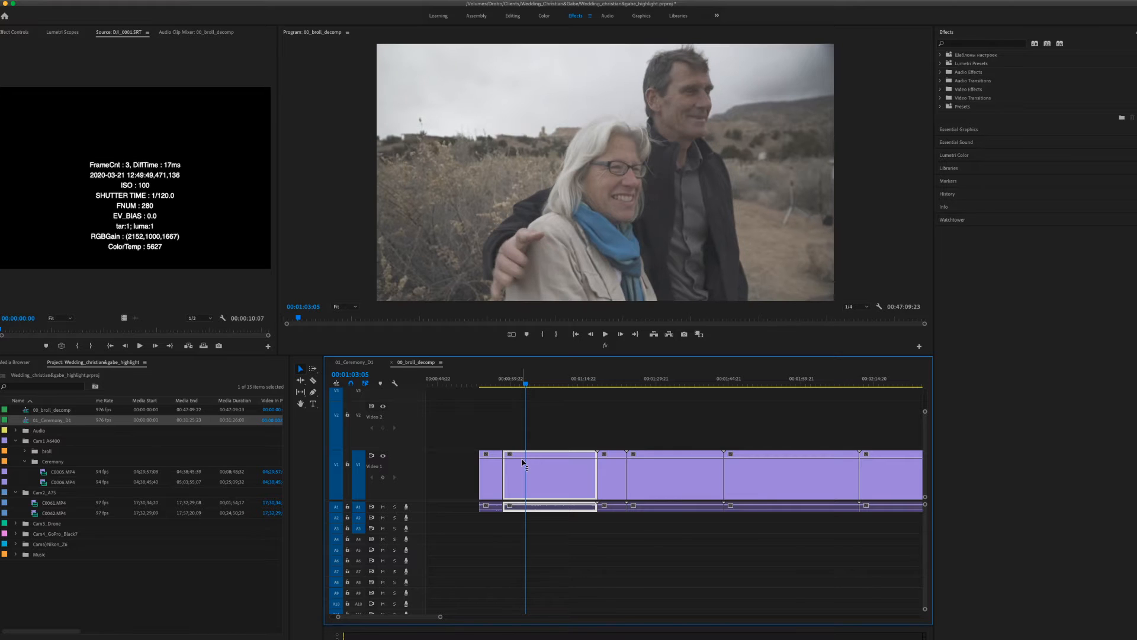
{"action": "left_click_drag", "start_coordinate": [509, 466], "coordinate": [526, 466]}
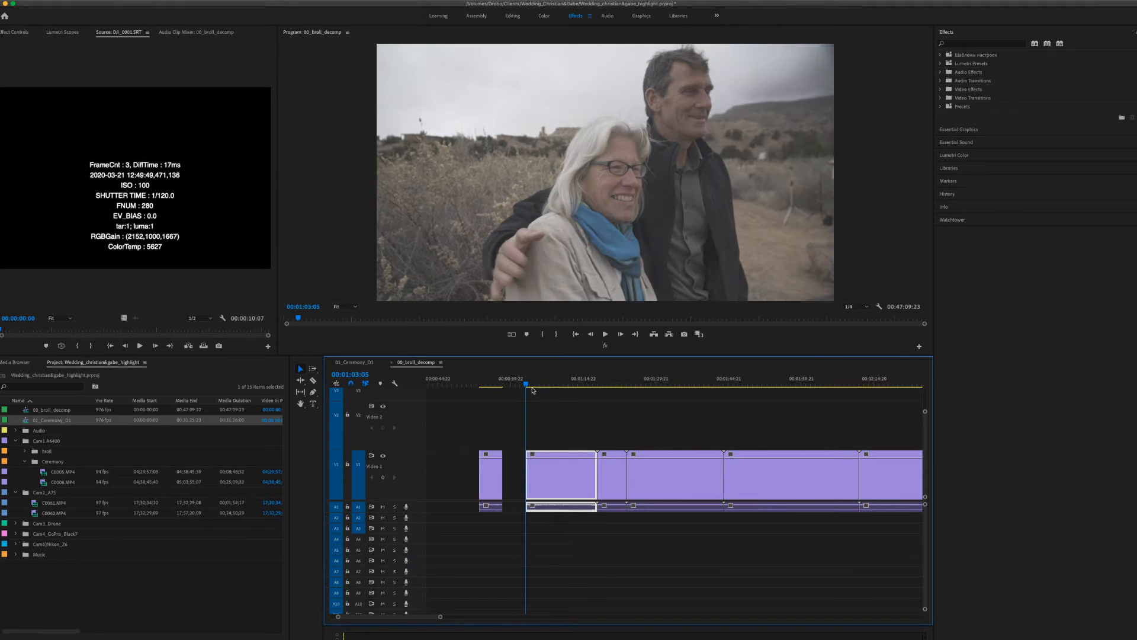
{"action": "key", "text": "space"}
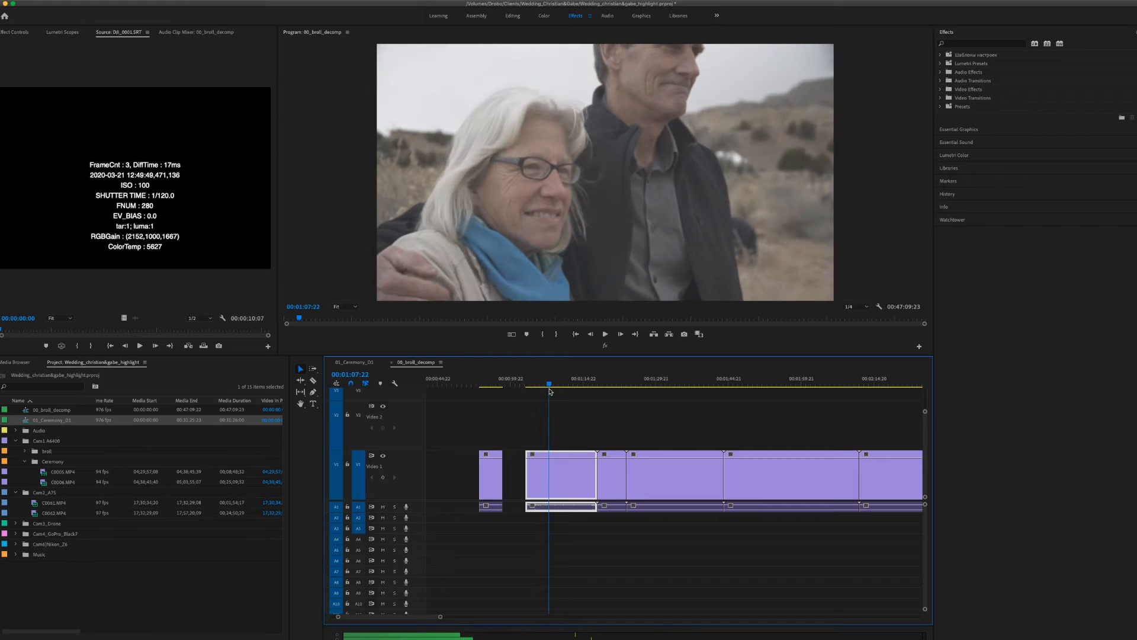
{"action": "left_click_drag", "start_coordinate": [556, 392], "coordinate": [549, 392]}
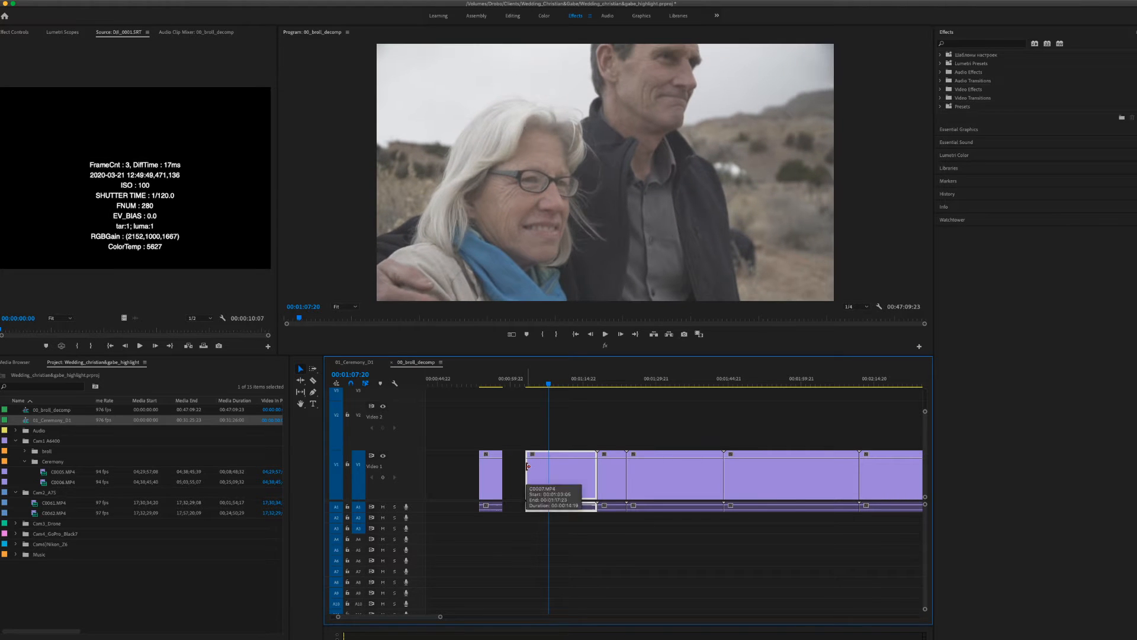
{"action": "left_click", "coordinate": [528, 385]}
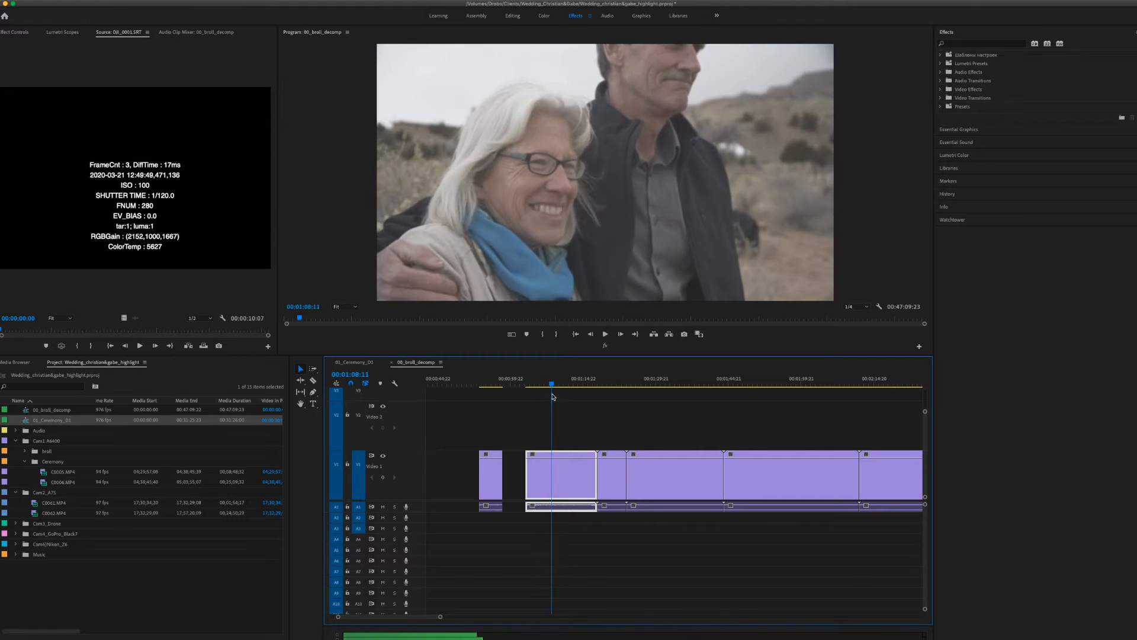
{"action": "left_click", "coordinate": [548, 396]}
{"action": "left_click_drag", "start_coordinate": [528, 472], "coordinate": [547, 471]}
Step: Add a marker to the older couple's trimmed section at 00:01:08:21 and trim a short piece off its end
{"action": "left_click_drag", "start_coordinate": [547, 387], "coordinate": [554, 387]}
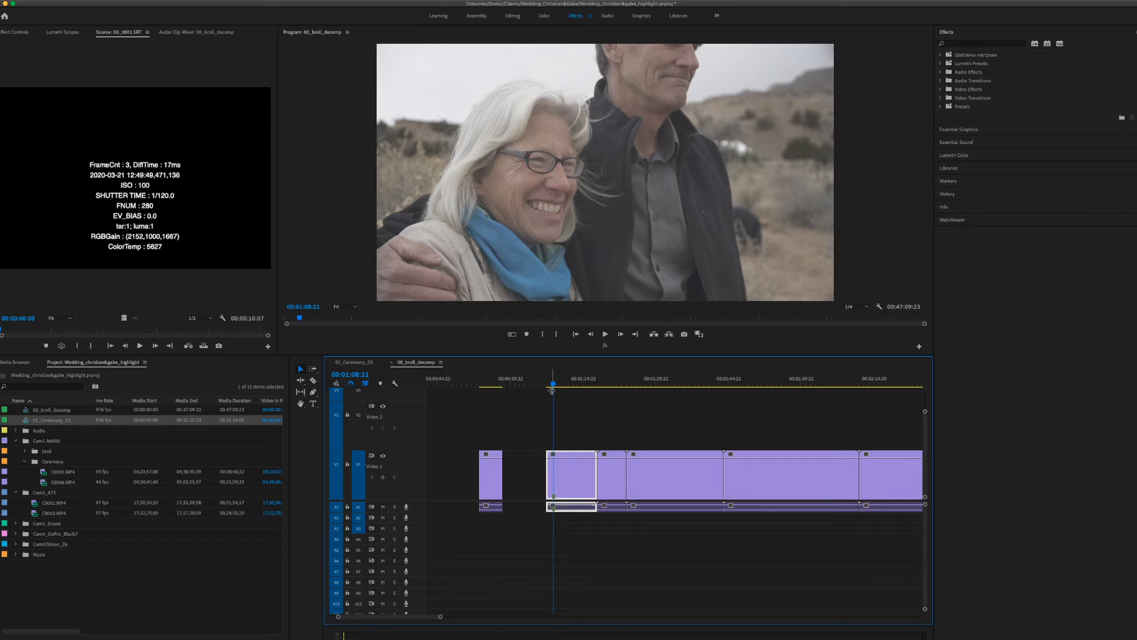
{"action": "left_click_drag", "start_coordinate": [556, 385], "coordinate": [591, 392]}
{"action": "left_click_drag", "start_coordinate": [596, 454], "coordinate": [589, 454]}
Step: Review and delete the short clip between the older couple's trimmed section and the landscape clip
{"action": "left_click_drag", "start_coordinate": [588, 386], "coordinate": [629, 397]}
{"action": "key", "text": "Delete"}
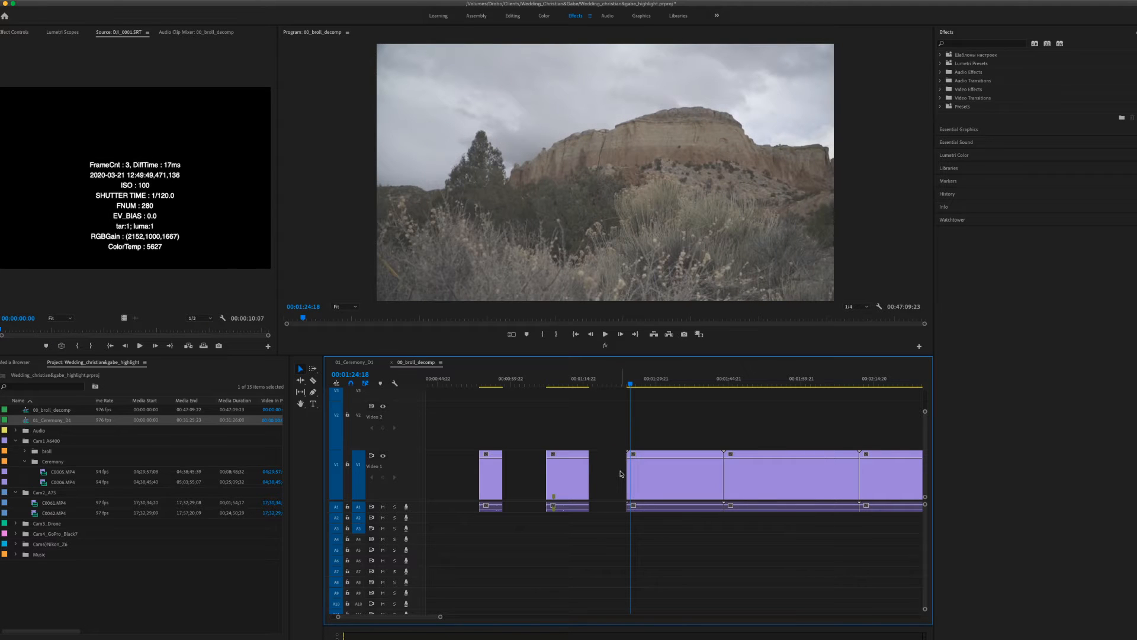
Step: Trim the end of the landscape clip to 00:01:28:14
{"action": "scroll", "coordinate": [657, 429], "scroll_direction": "right", "scroll_amount": 3}
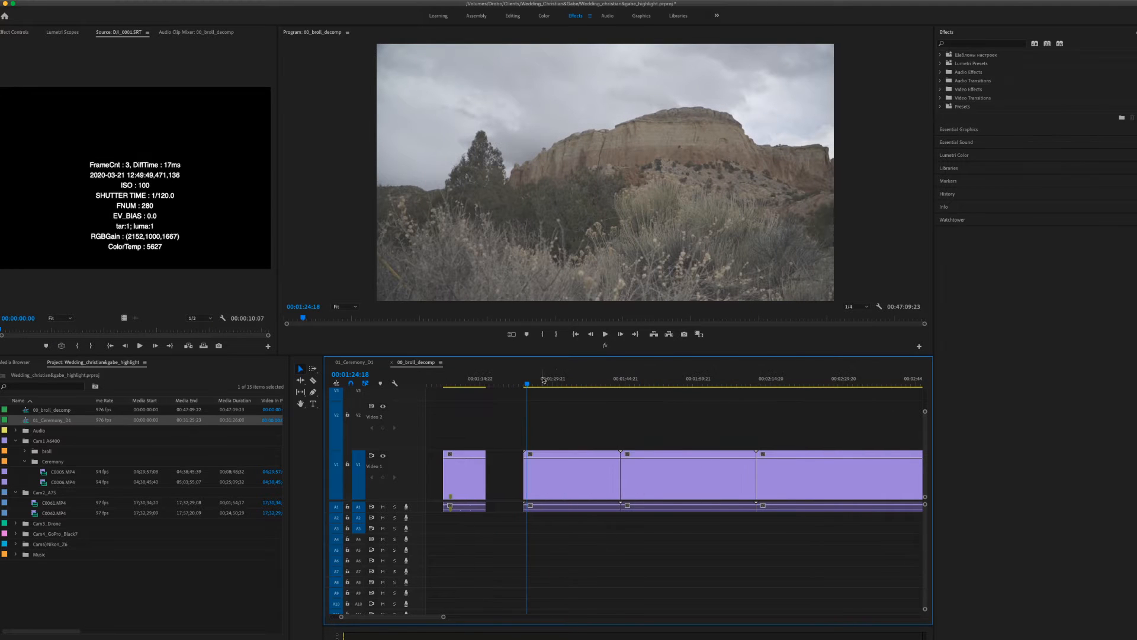
{"action": "left_click_drag", "start_coordinate": [527, 384], "coordinate": [546, 408]}
{"action": "left_click_drag", "start_coordinate": [618, 454], "coordinate": [545, 456]}
Step: Trim the start of the bearded man's clip to 00:02:05:00, where he is framed looking up
{"action": "scroll", "coordinate": [553, 457], "scroll_direction": "right", "scroll_amount": 5}
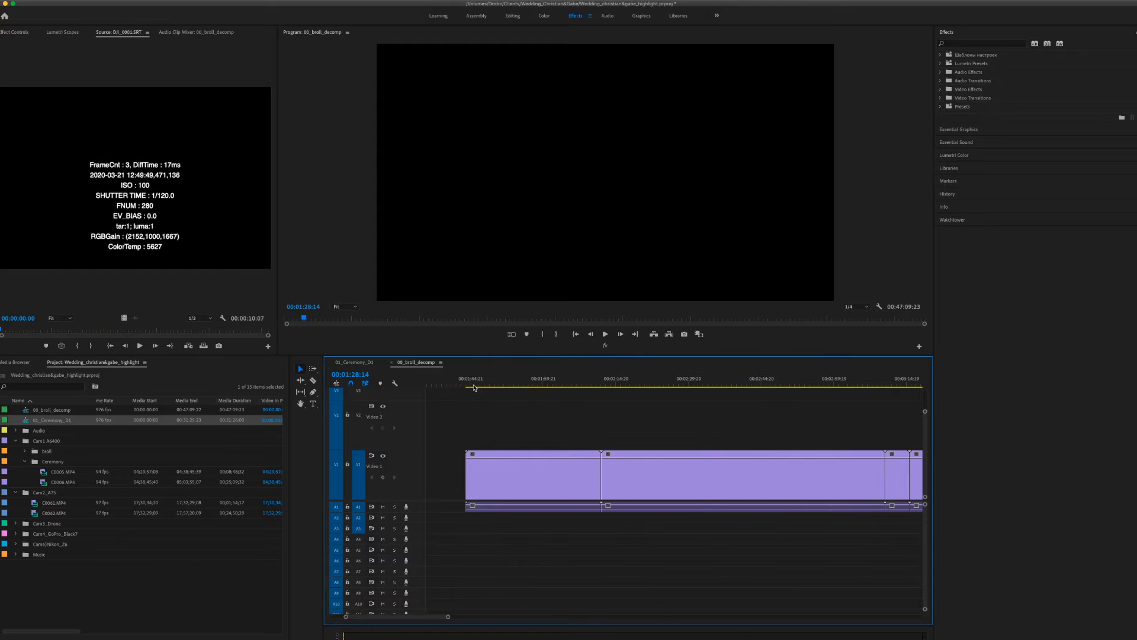
{"action": "left_click", "coordinate": [468, 385]}
{"action": "left_click_drag", "start_coordinate": [468, 385], "coordinate": [491, 387]}
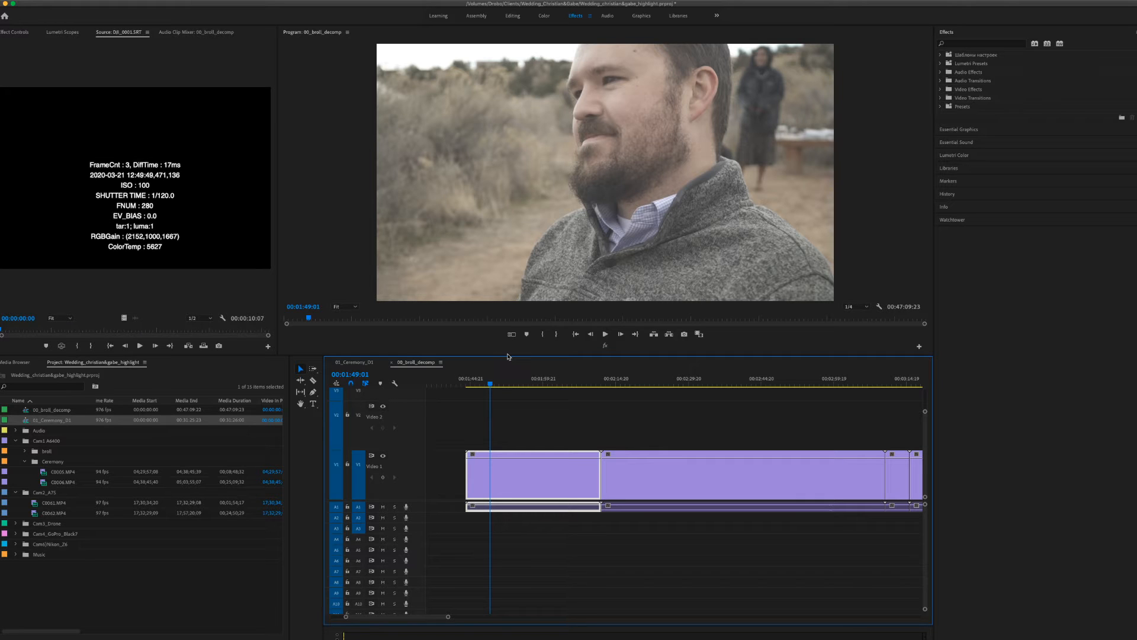
{"action": "left_click_drag", "start_coordinate": [492, 385], "coordinate": [566, 400]}
{"action": "left_click_drag", "start_coordinate": [468, 477], "coordinate": [568, 481]}
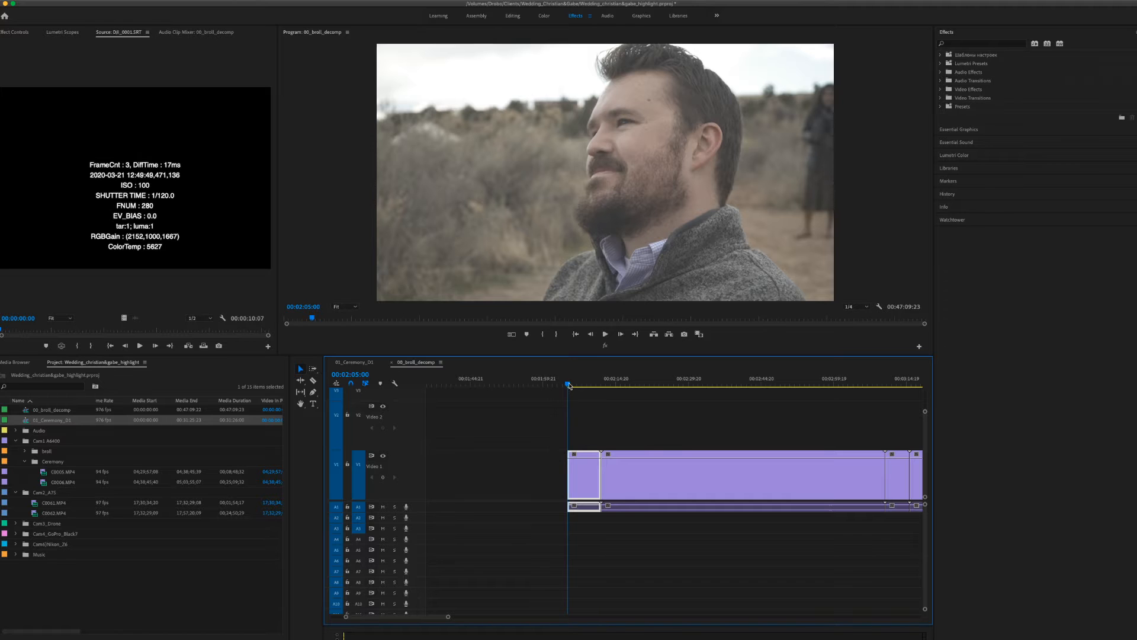
Step: Review the bearded man's trimmed clip and trim its end to 00:02:10:21
{"action": "left_click_drag", "start_coordinate": [568, 385], "coordinate": [573, 386]}
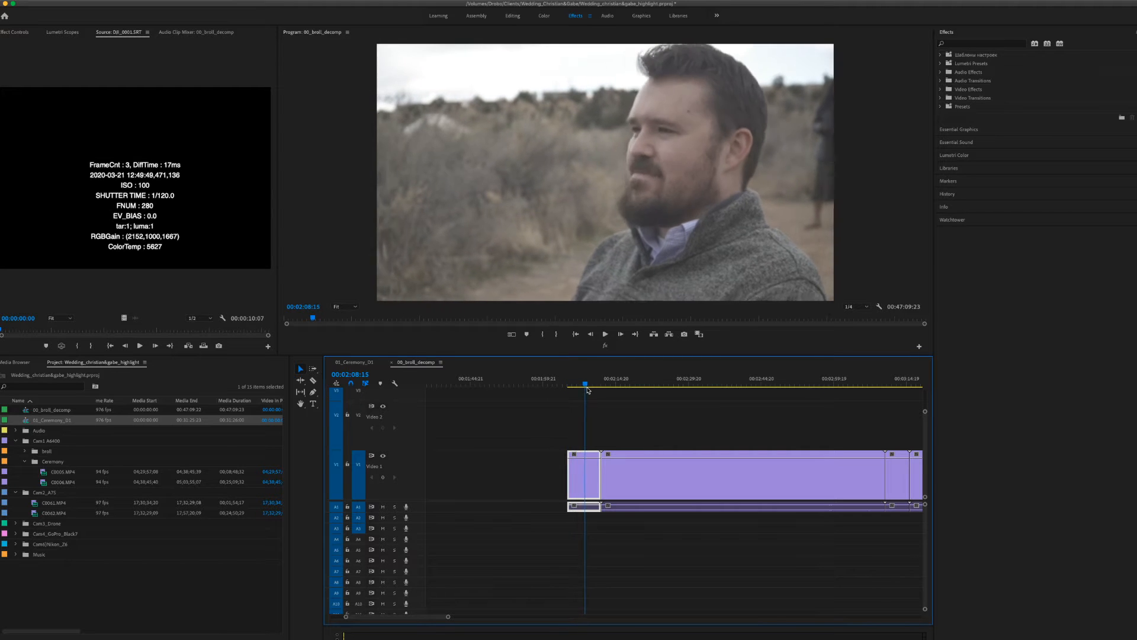
{"action": "left_click_drag", "start_coordinate": [596, 392], "coordinate": [597, 391]}
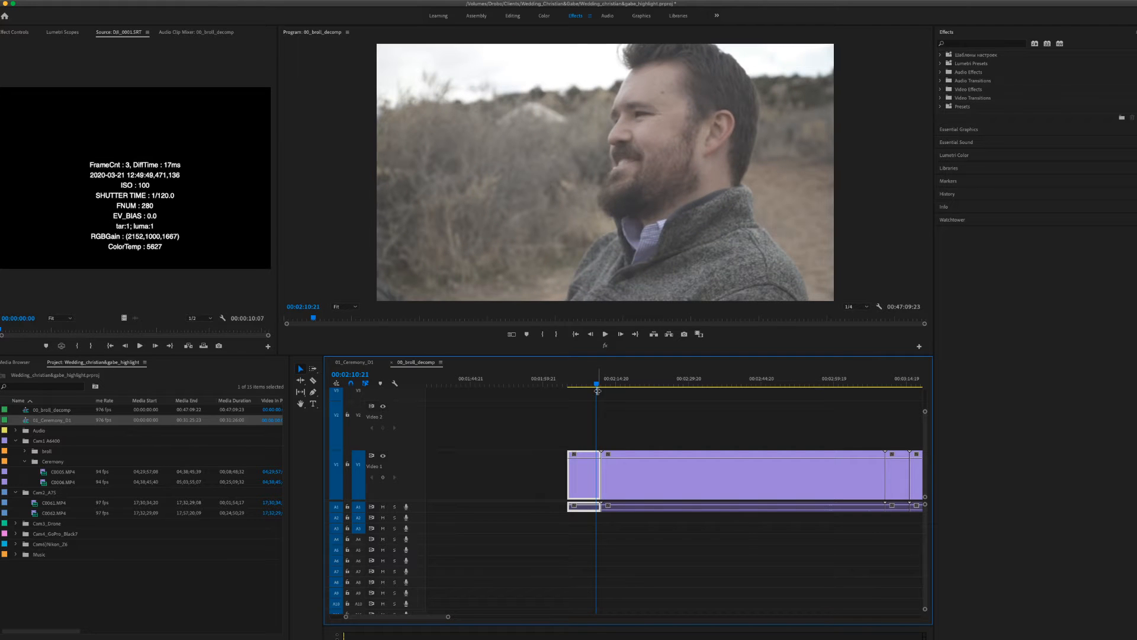
{"action": "left_click_drag", "start_coordinate": [598, 454], "coordinate": [596, 454]}
Step: Trim the start of the long bride and groom clip to 00:02:12:13
{"action": "scroll", "coordinate": [606, 437], "scroll_direction": "right", "scroll_amount": 3}
{"action": "scroll", "coordinate": [605, 437], "scroll_direction": "right", "scroll_amount": 1}
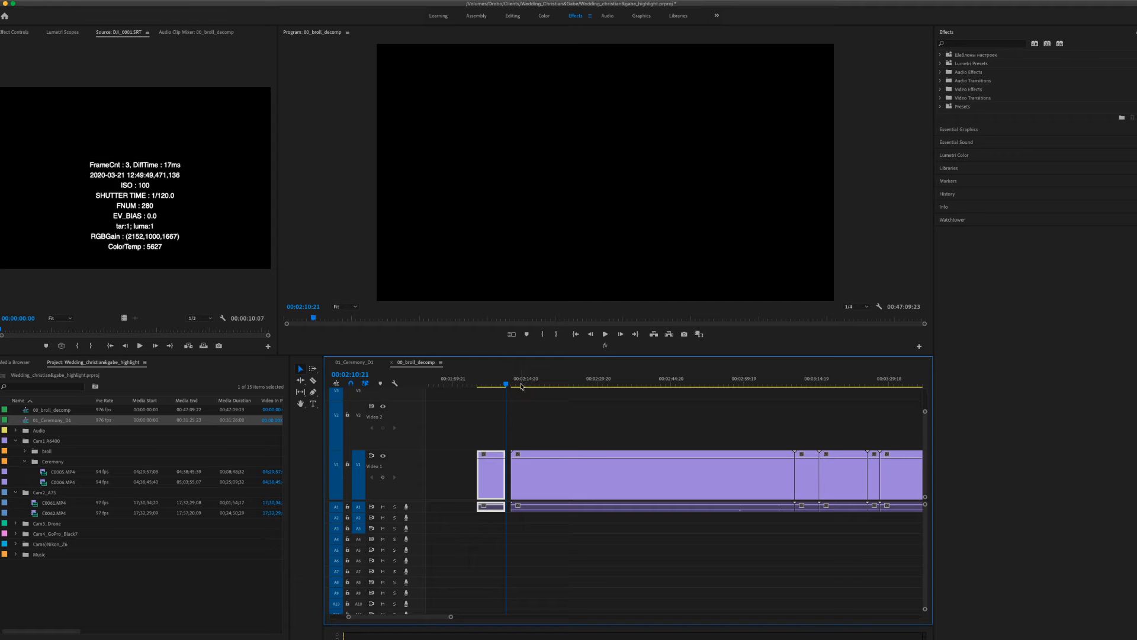
{"action": "left_click_drag", "start_coordinate": [509, 386], "coordinate": [514, 392]}
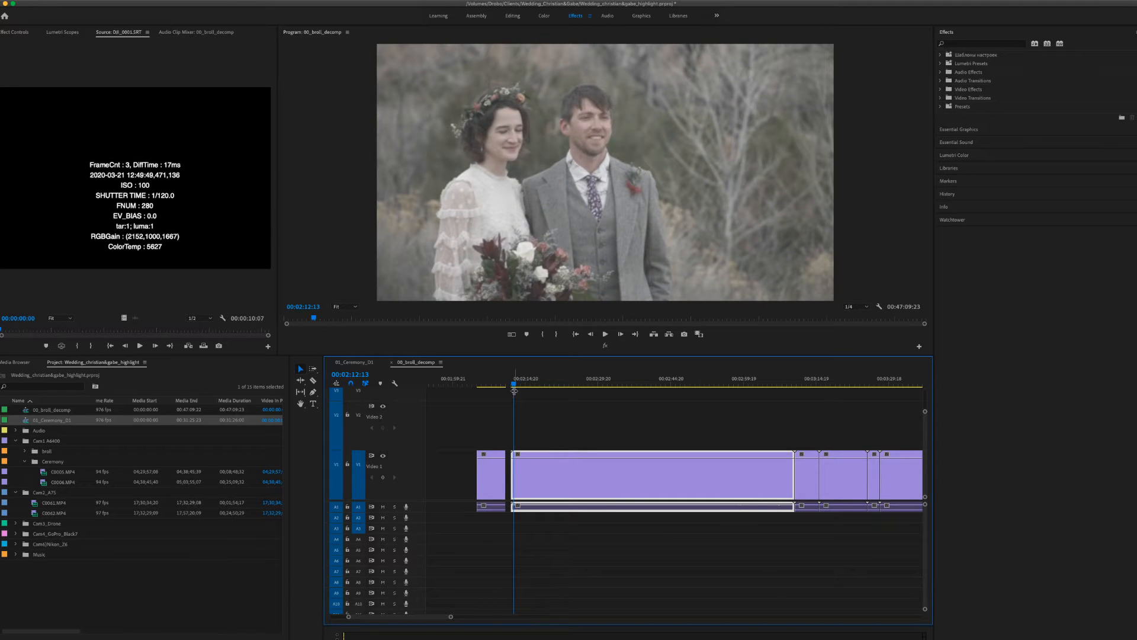
{"action": "key", "text": "equal"}
{"action": "key", "text": "equal"}
{"action": "key", "text": "equal"}
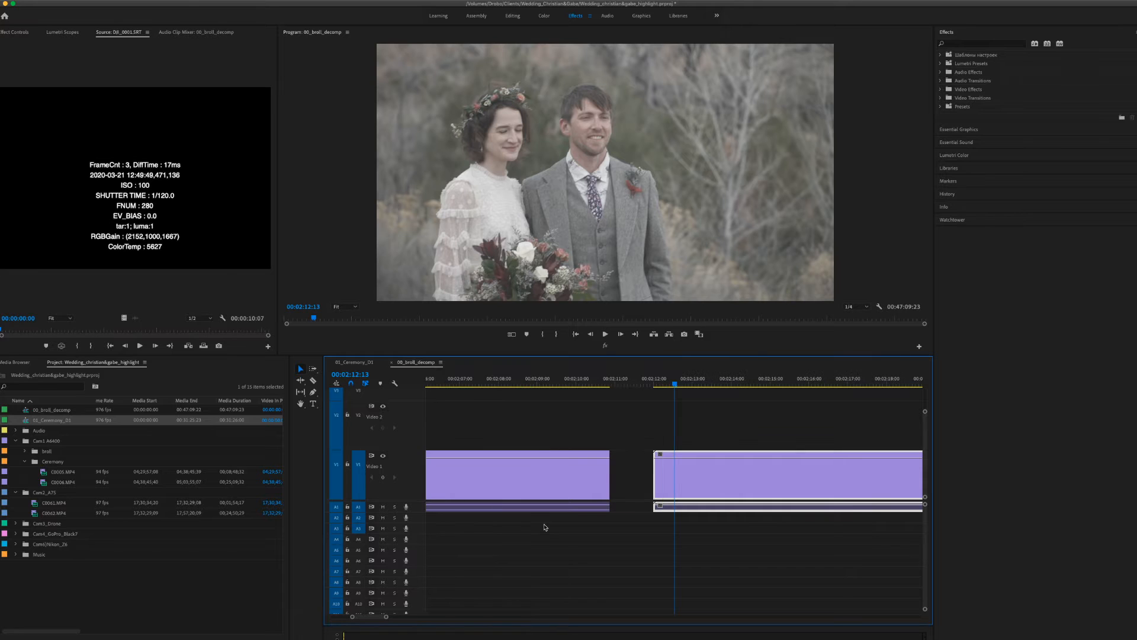
{"action": "left_click_drag", "start_coordinate": [659, 479], "coordinate": [678, 478]}
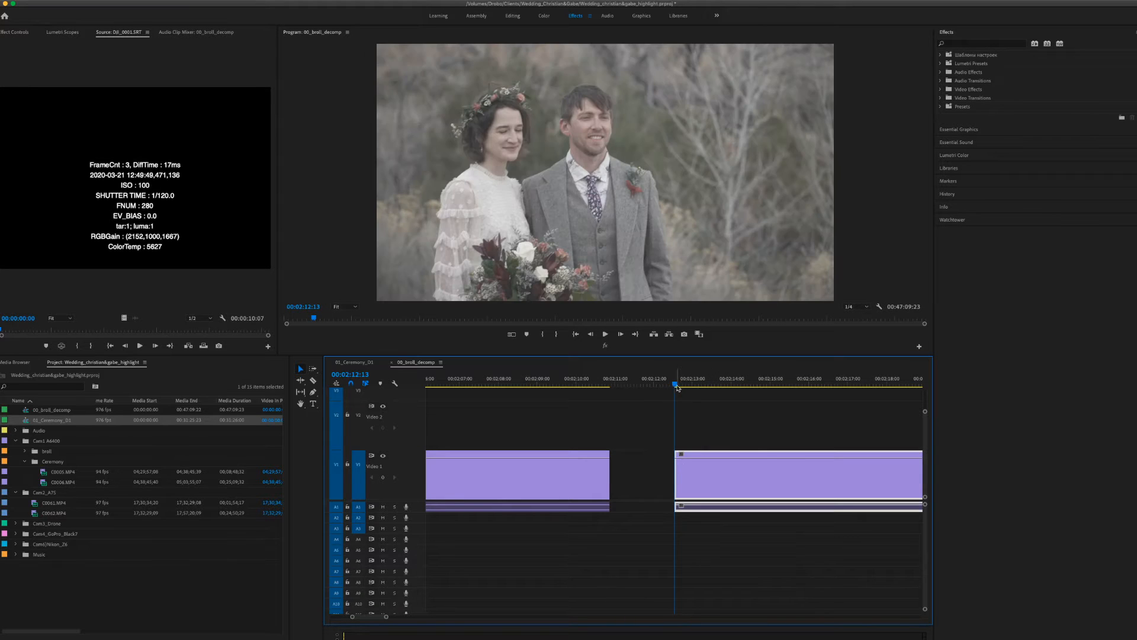
Step: Add a marker to the bride and groom clip at 00:02:13:12 and trim the clip's start to 00:02:13:07
{"action": "left_click_drag", "start_coordinate": [677, 385], "coordinate": [715, 391]}
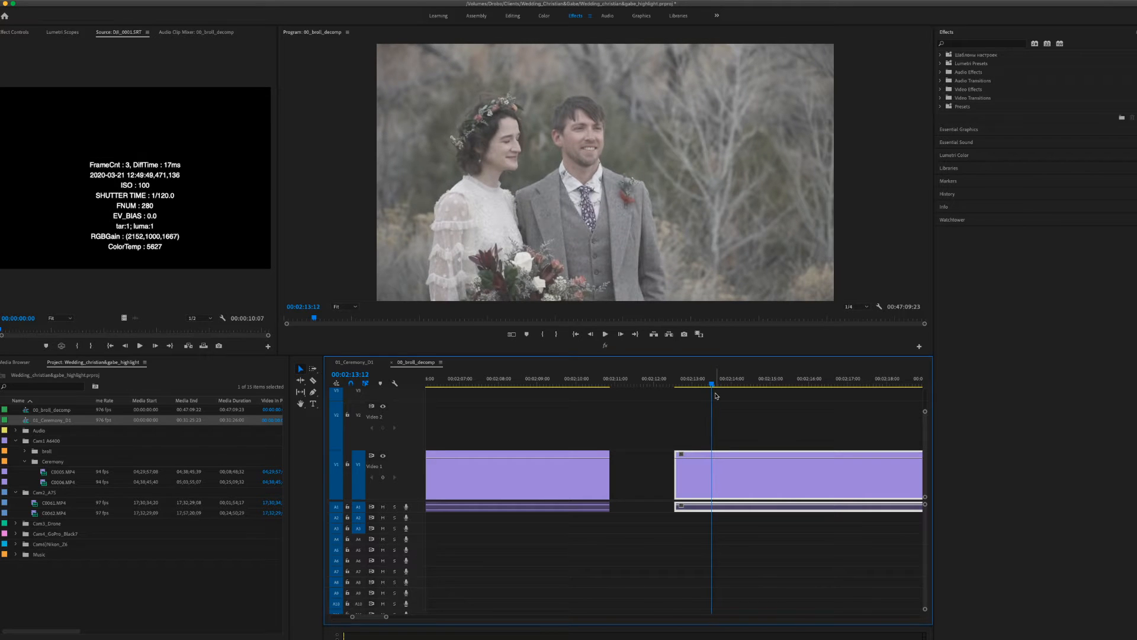
{"action": "left_click_drag", "start_coordinate": [717, 382], "coordinate": [704, 385]}
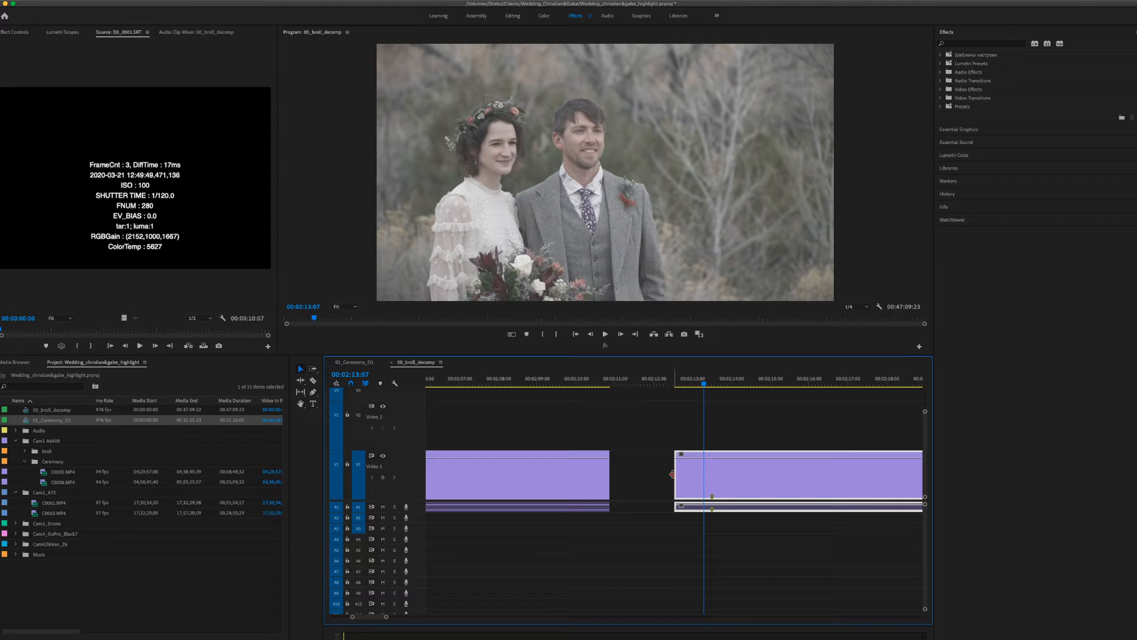
{"action": "left_click_drag", "start_coordinate": [676, 474], "coordinate": [702, 491]}
Step: Play the bride and groom clip and split it at 00:02:16:04, where the couple look at each other
{"action": "key", "text": "space"}
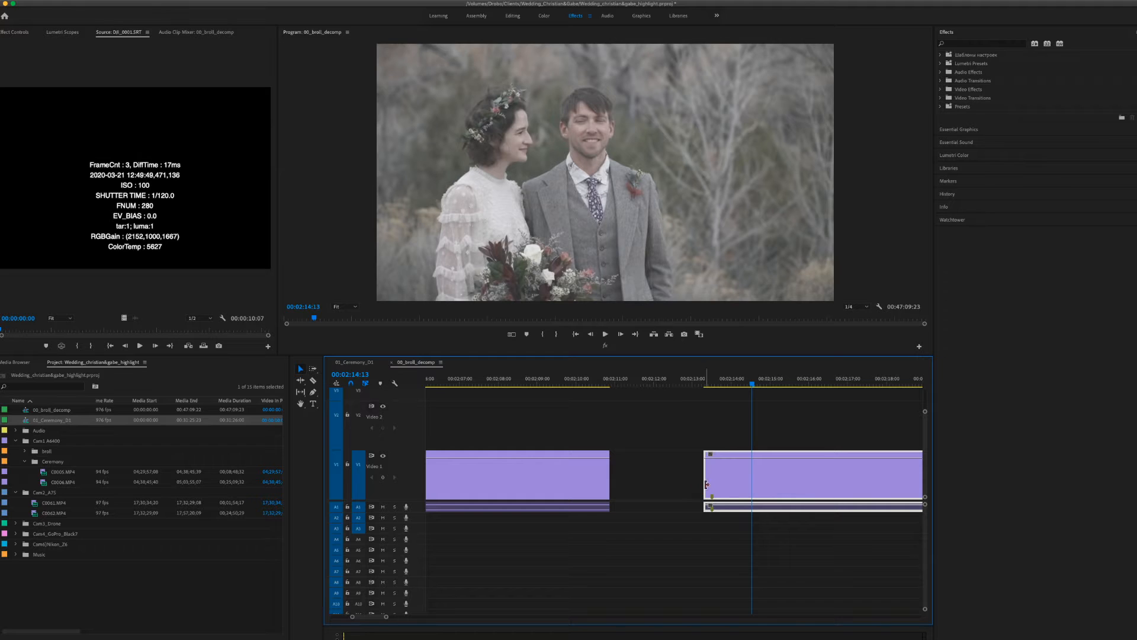
{"action": "key", "text": "space"}
{"action": "key", "text": "super+k"}
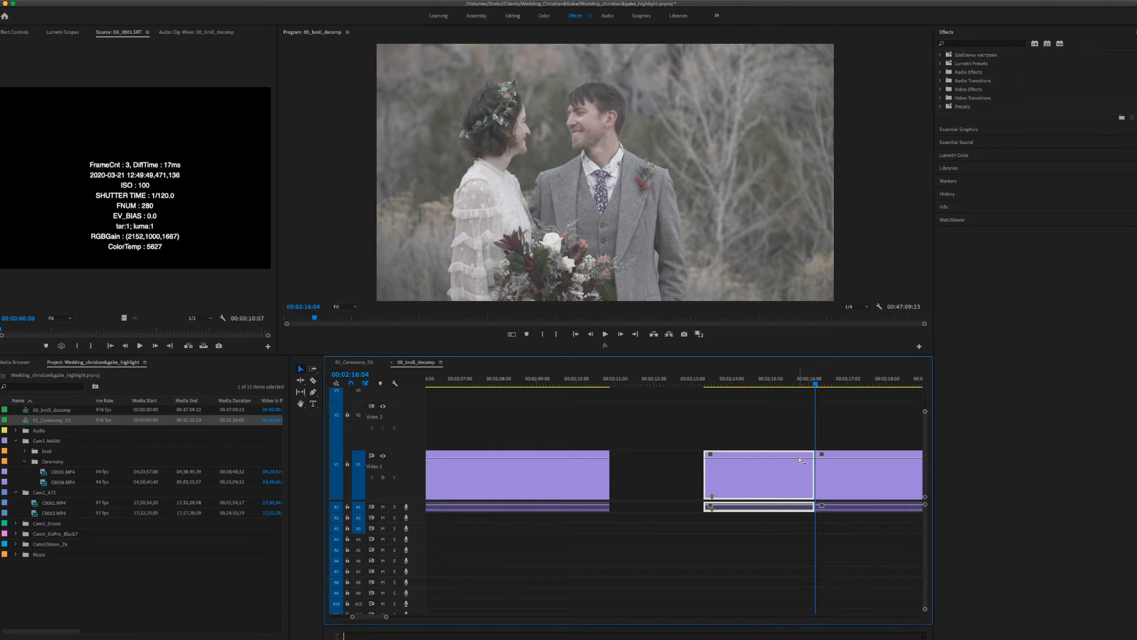
Step: Trim the start of the part after the 00:02:16:04 split to 00:02:18:22 and further in to 00:02:20:21
{"action": "scroll", "coordinate": [800, 461], "scroll_direction": "right", "scroll_amount": 5}
{"action": "left_click_drag", "start_coordinate": [636, 384], "coordinate": [766, 400]}
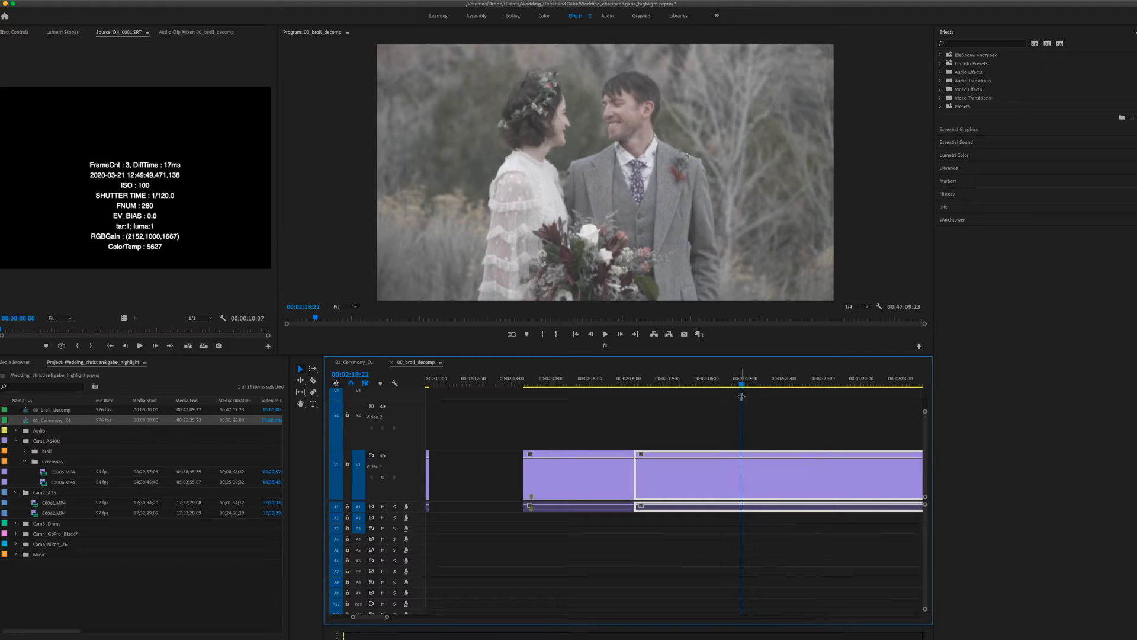
{"action": "left_click_drag", "start_coordinate": [636, 475], "coordinate": [743, 481]}
{"action": "scroll", "coordinate": [744, 483], "scroll_direction": "down", "scroll_amount": 3}
{"action": "scroll", "coordinate": [734, 481], "scroll_direction": "down", "scroll_amount": 4}
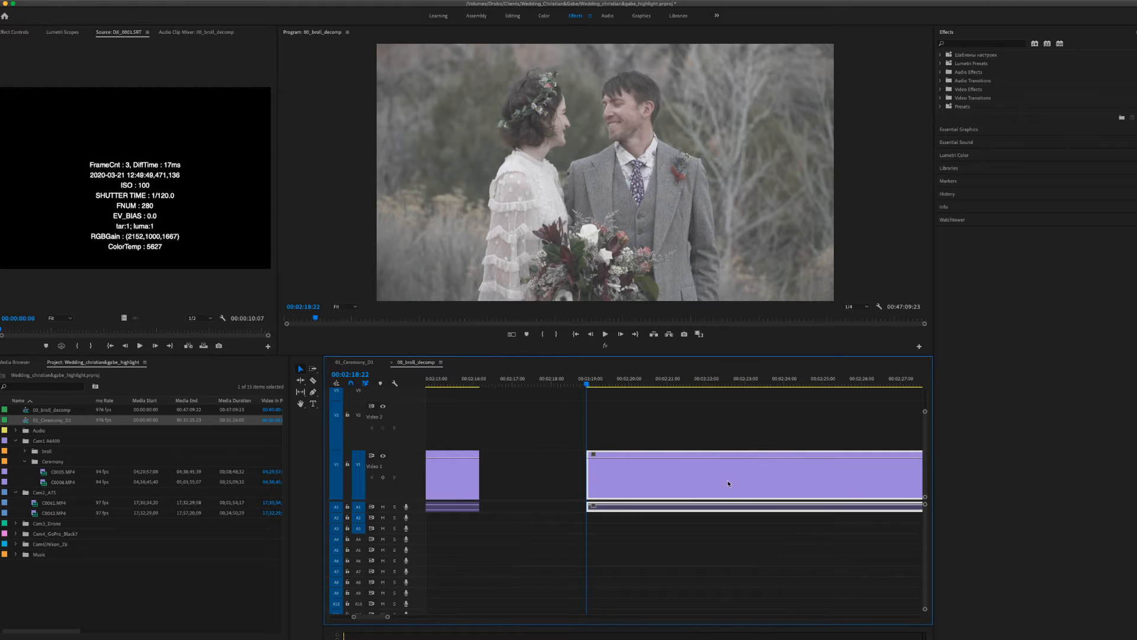
{"action": "left_click_drag", "start_coordinate": [497, 385], "coordinate": [569, 406]}
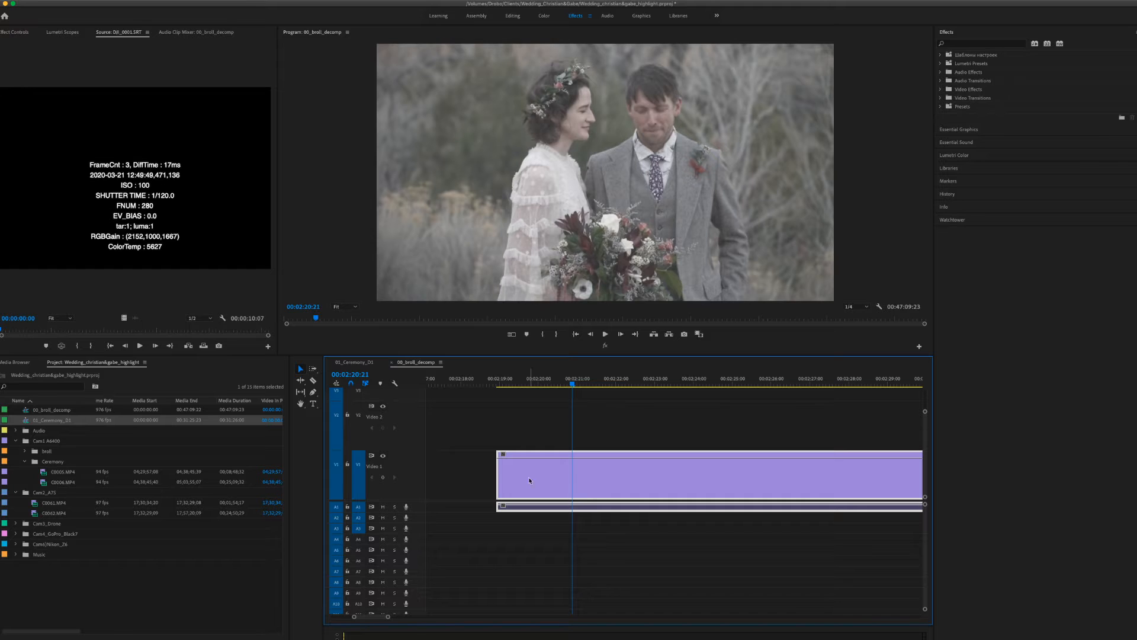
{"action": "left_click_drag", "start_coordinate": [502, 472], "coordinate": [578, 475]}
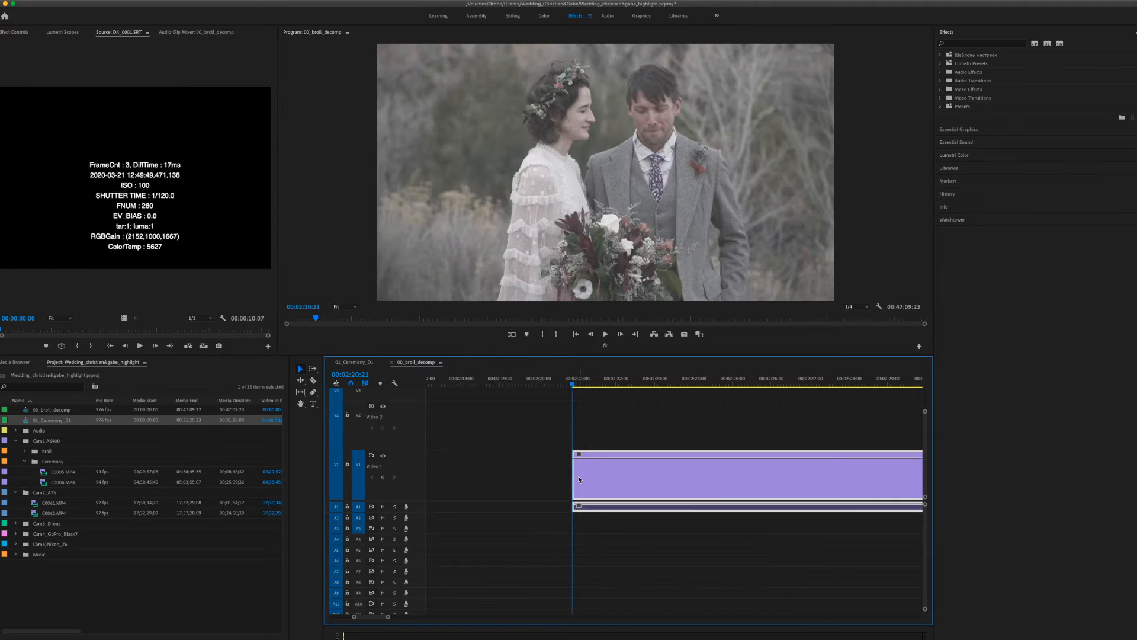
Step: Review the bride and groom's remaining part and split it at 00:02:25:09, where they are embracing
{"action": "scroll", "coordinate": [575, 477], "scroll_direction": "right", "scroll_amount": 2}
{"action": "scroll", "coordinate": [467, 429], "scroll_direction": "left", "scroll_amount": 1}
{"action": "scroll", "coordinate": [468, 431], "scroll_direction": "left", "scroll_amount": 1}
{"action": "scroll", "coordinate": [468, 431], "scroll_direction": "right", "scroll_amount": 3}
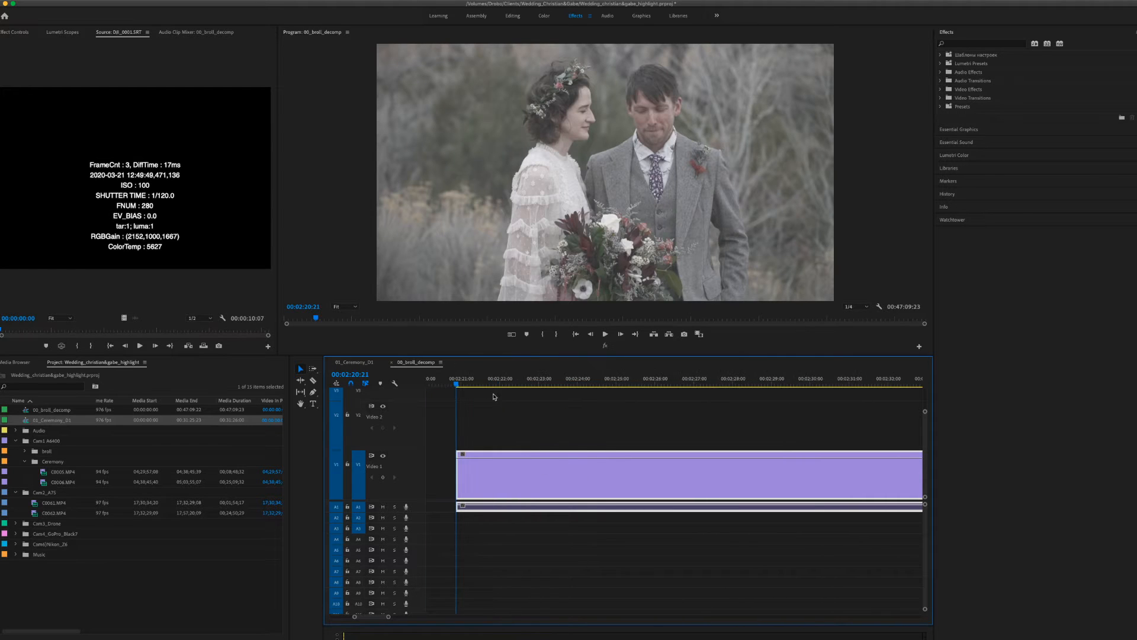
{"action": "left_click", "coordinate": [462, 385]}
{"action": "left_click_drag", "start_coordinate": [462, 385], "coordinate": [633, 427]}
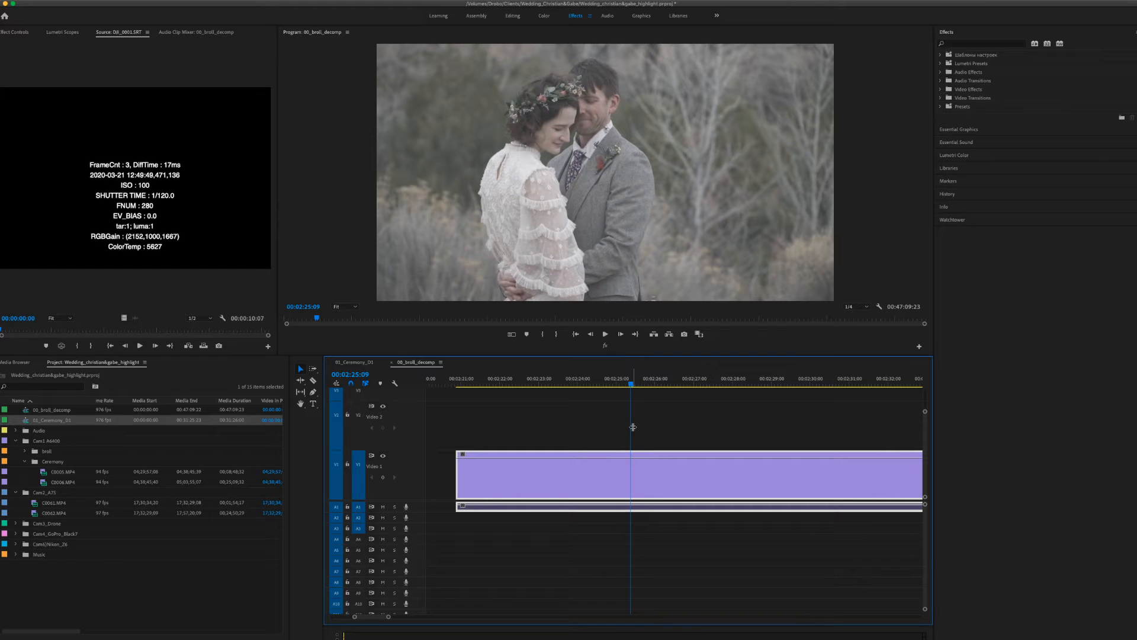
{"action": "key", "text": "super+k"}
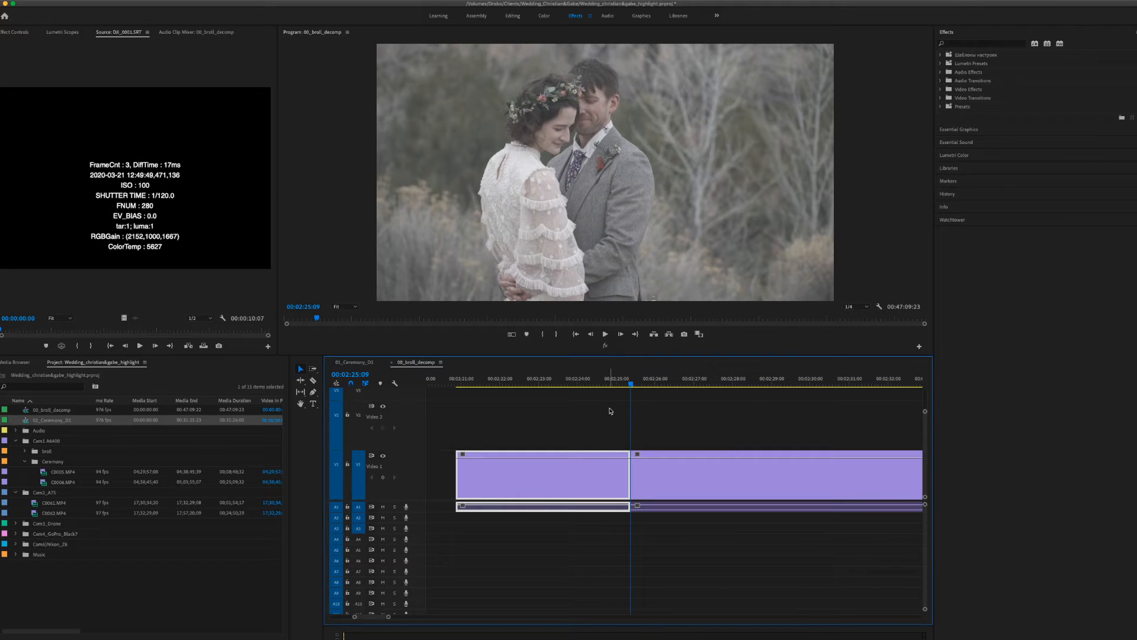
Step: Trim the start of the part after the 00:02:25:09 split to 00:02:26:18 and further in to 00:02:27:19
{"action": "left_click", "coordinate": [723, 420]}
{"action": "key", "text": "minus"}
{"action": "key", "text": "minus"}
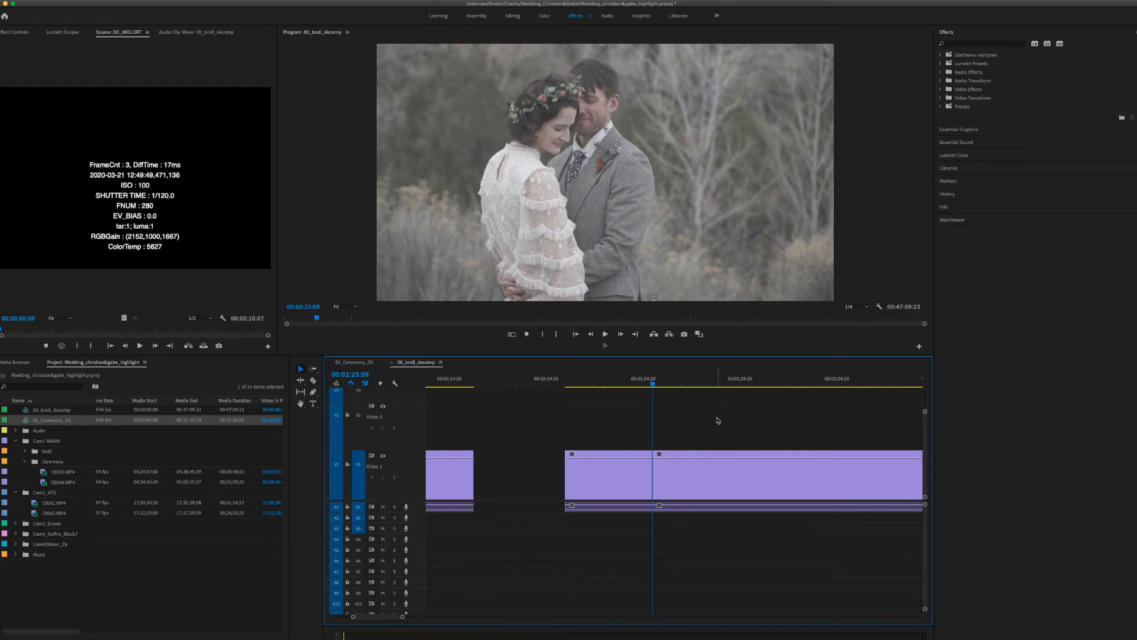
{"action": "scroll", "coordinate": [706, 421], "scroll_direction": "right", "scroll_amount": 3}
{"action": "key", "text": "equal"}
{"action": "key", "text": "equal"}
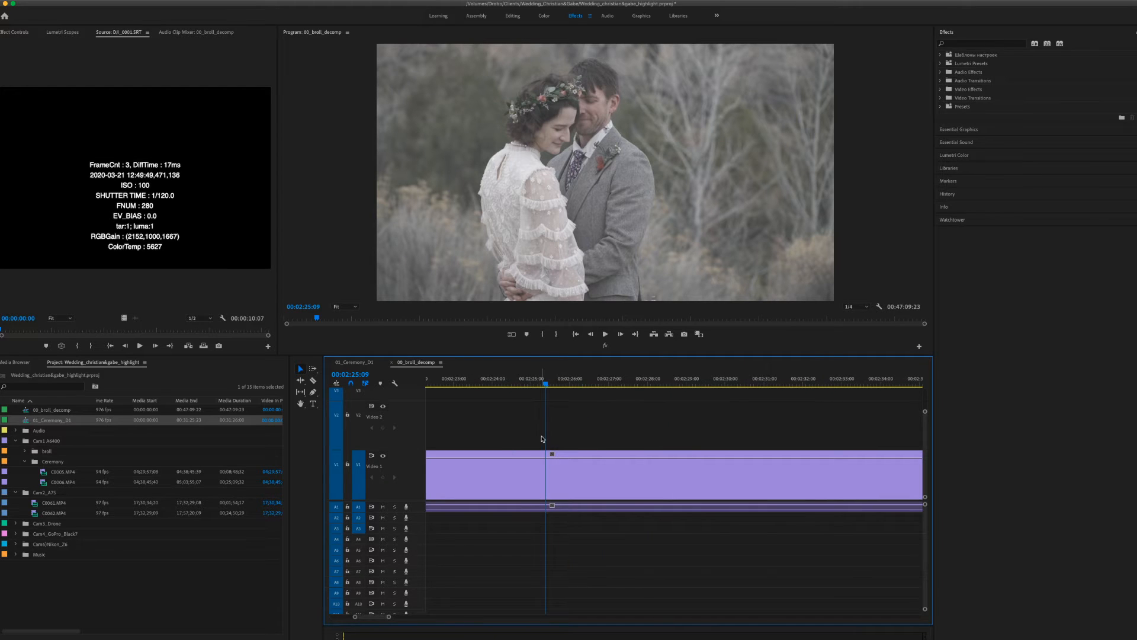
{"action": "key", "text": "space"}
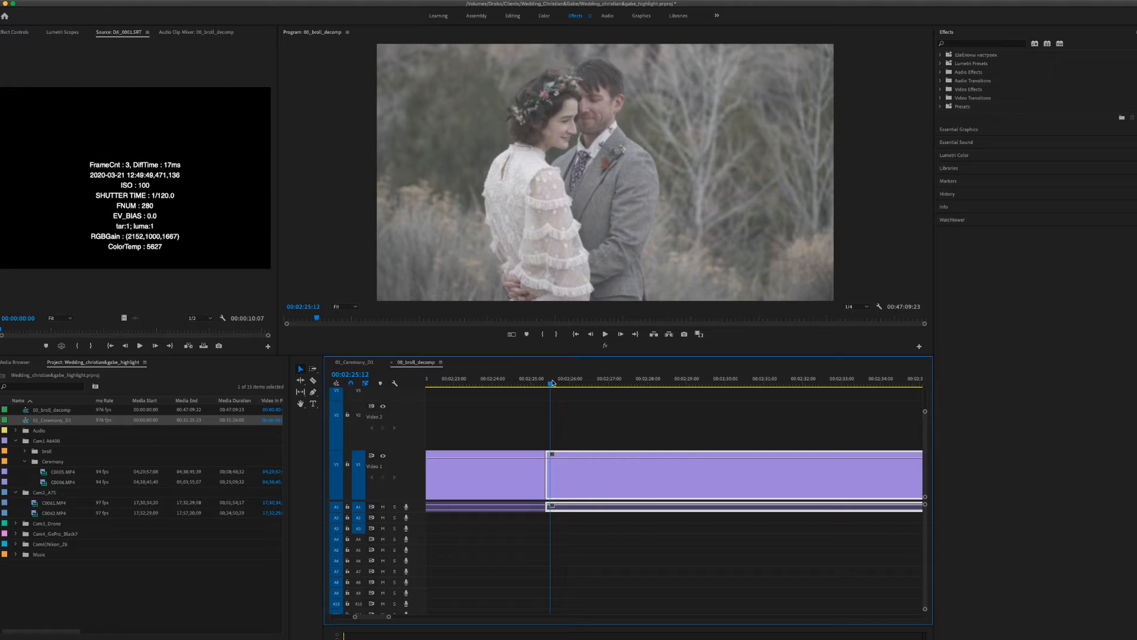
{"action": "left_click_drag", "start_coordinate": [638, 402], "coordinate": [601, 404]}
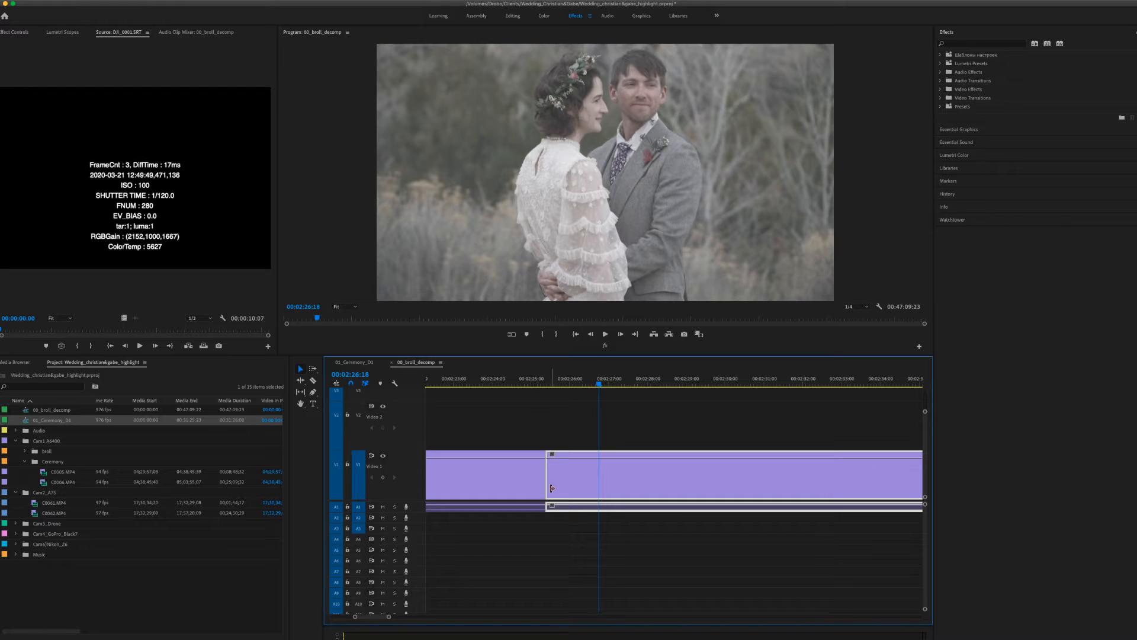
{"action": "left_click_drag", "start_coordinate": [549, 484], "coordinate": [601, 487]}
{"action": "scroll", "coordinate": [603, 490], "scroll_direction": "down", "scroll_amount": 3}
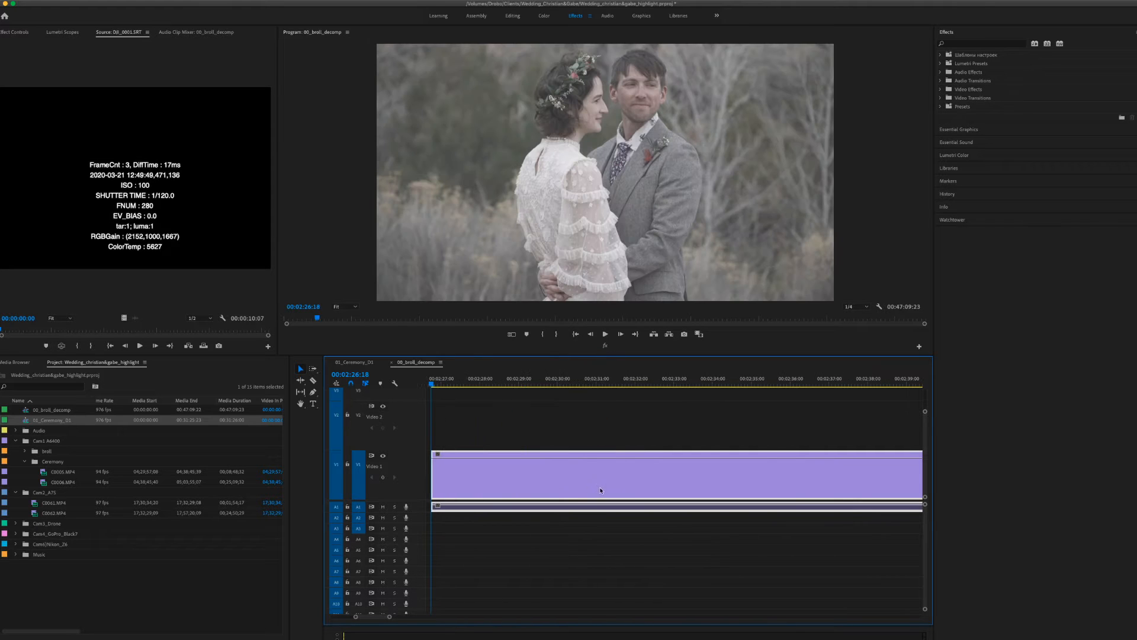
{"action": "left_click_drag", "start_coordinate": [432, 384], "coordinate": [474, 401]}
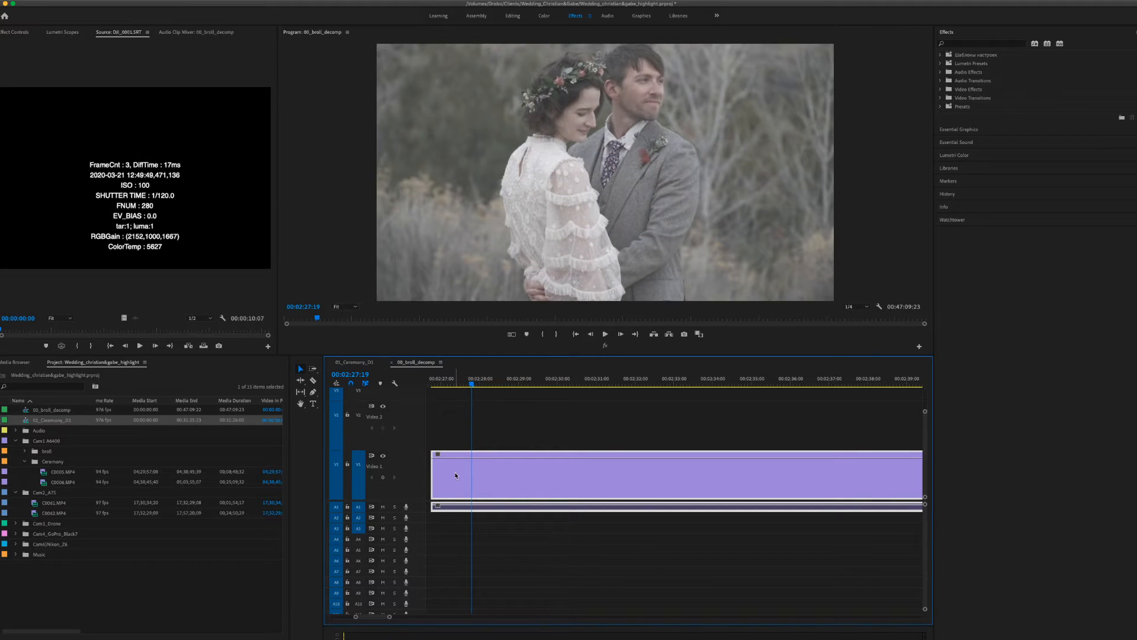
{"action": "left_click_drag", "start_coordinate": [438, 471], "coordinate": [473, 473]}
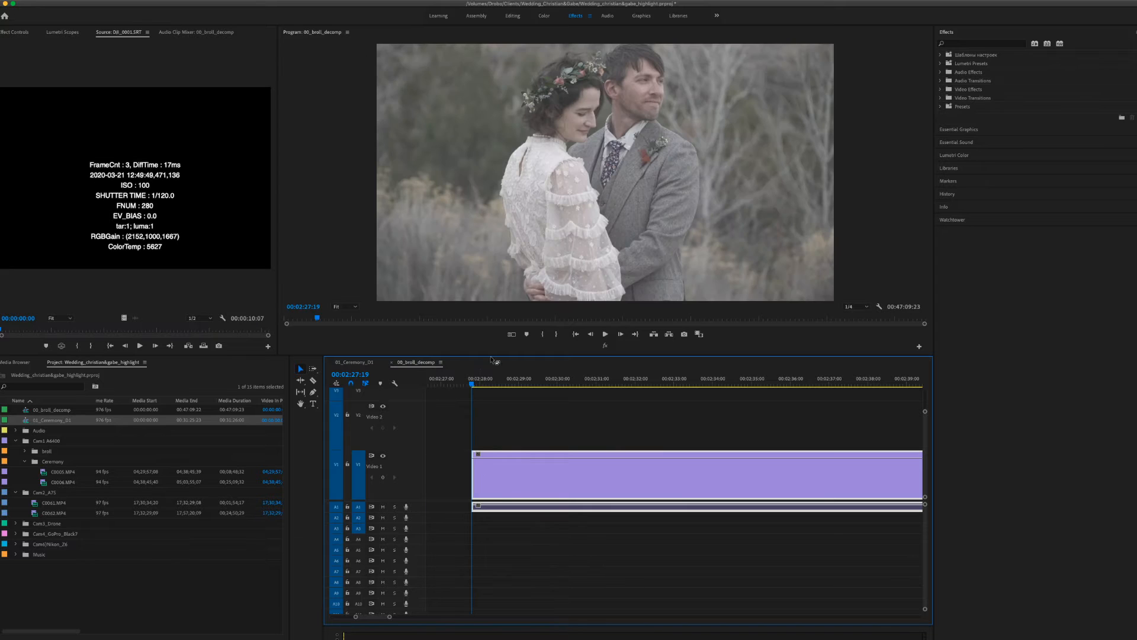
Step: Split the bride and groom's remaining part at 00:02:29:14 and trim the start of the part after the split to 00:02:30:06
{"action": "left_click_drag", "start_coordinate": [474, 383], "coordinate": [542, 396]}
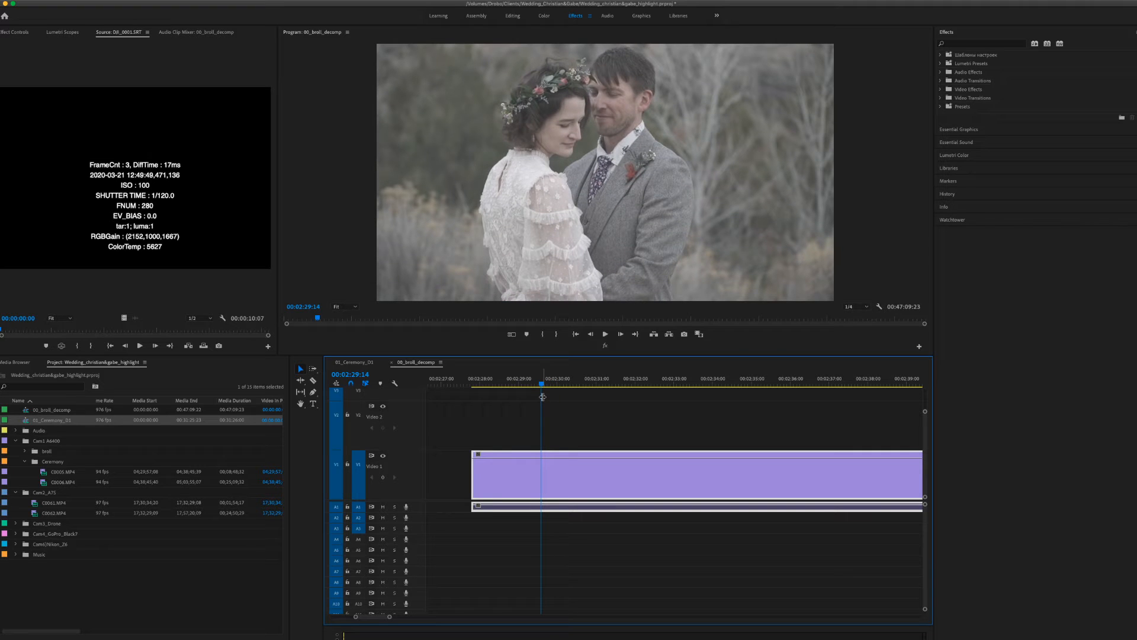
{"action": "key", "text": "super+k"}
{"action": "key", "text": "minus"}
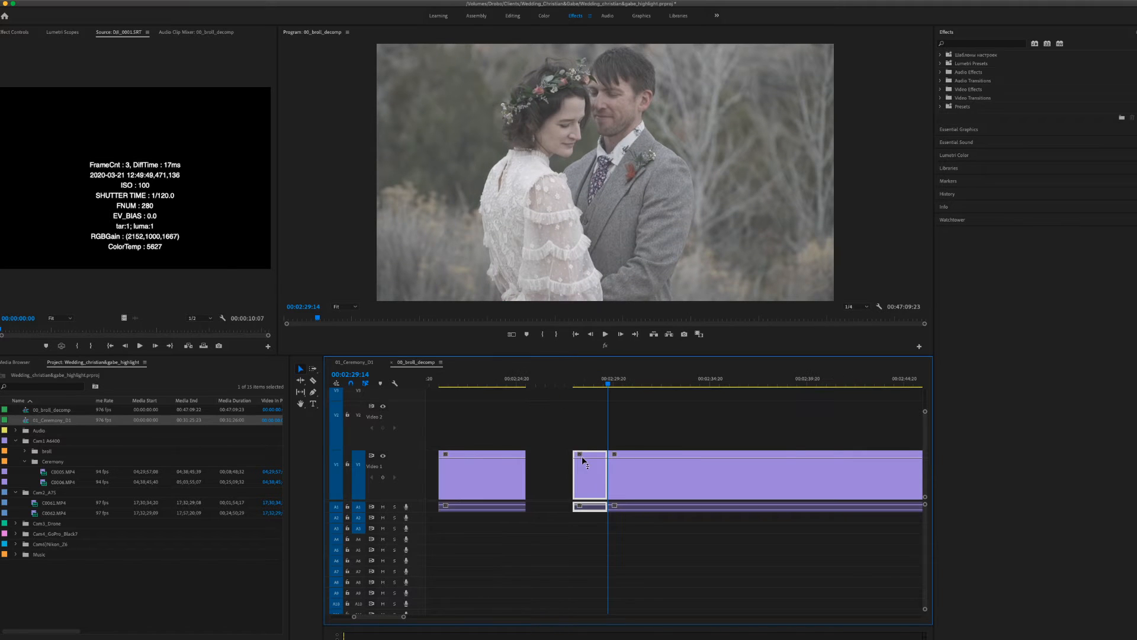
{"action": "scroll", "coordinate": [630, 417], "scroll_direction": "down", "scroll_amount": 1}
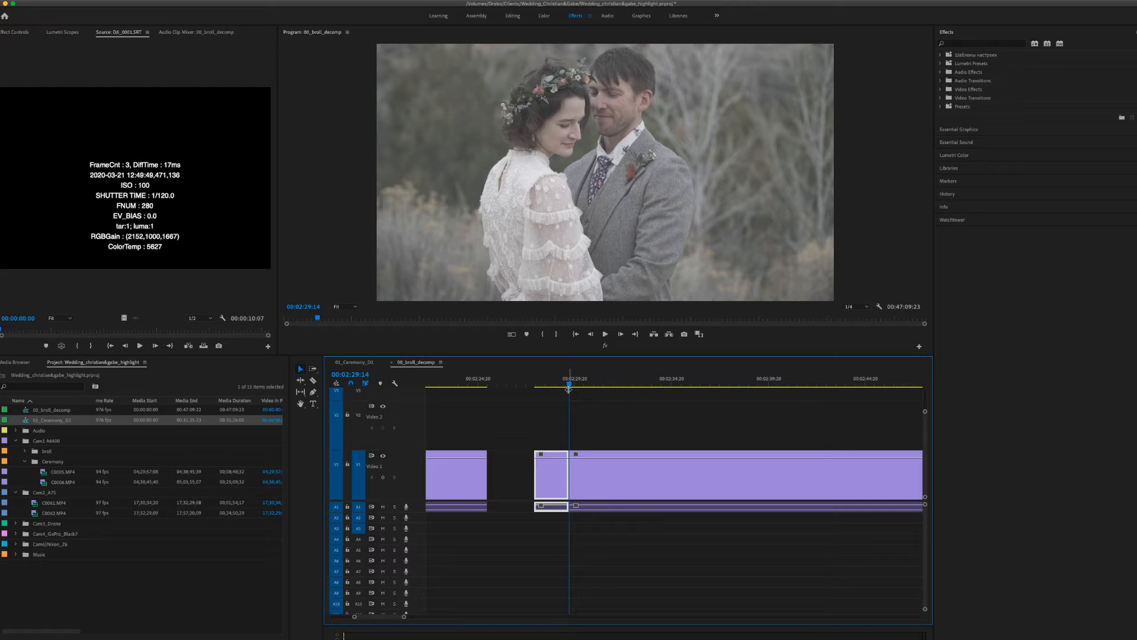
{"action": "mouse_move", "coordinate": [574, 388]}
{"action": "left_mouse_down"}
{"action": "mouse_move", "coordinate": [610, 393]}
{"action": "mouse_move", "coordinate": [584, 395]}
{"action": "left_mouse_up"}
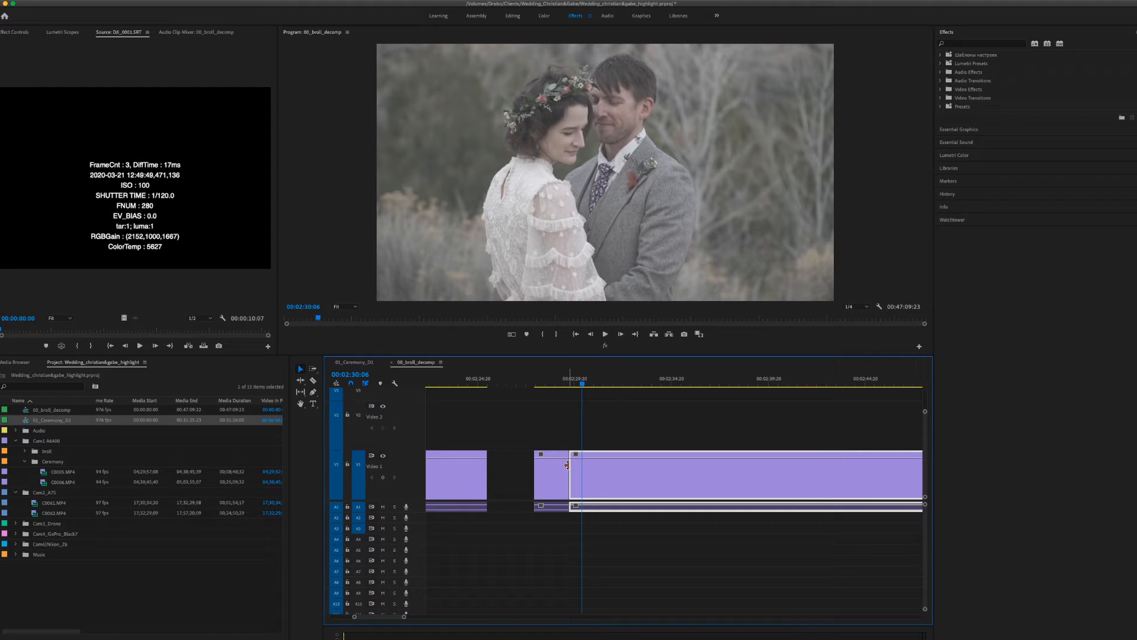
{"action": "left_click_drag", "start_coordinate": [572, 465], "coordinate": [584, 465]}
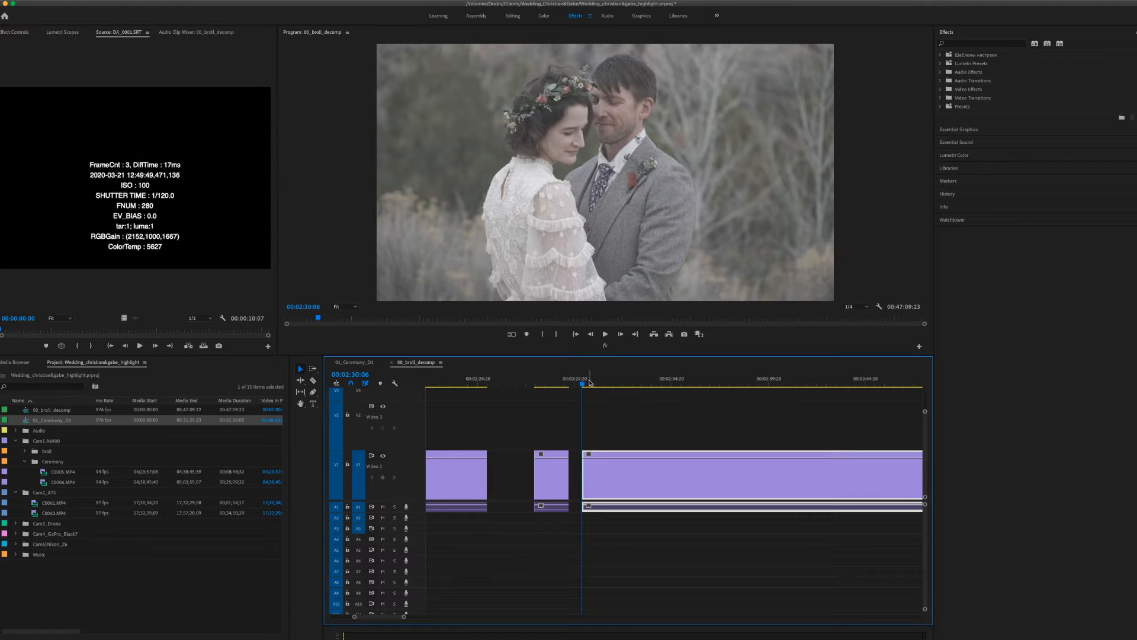
Step: Add a marker to the last bride and groom part at 00:02:35:13, where the bride smiles in the embrace
{"action": "left_click_drag", "start_coordinate": [585, 384], "coordinate": [689, 402]}
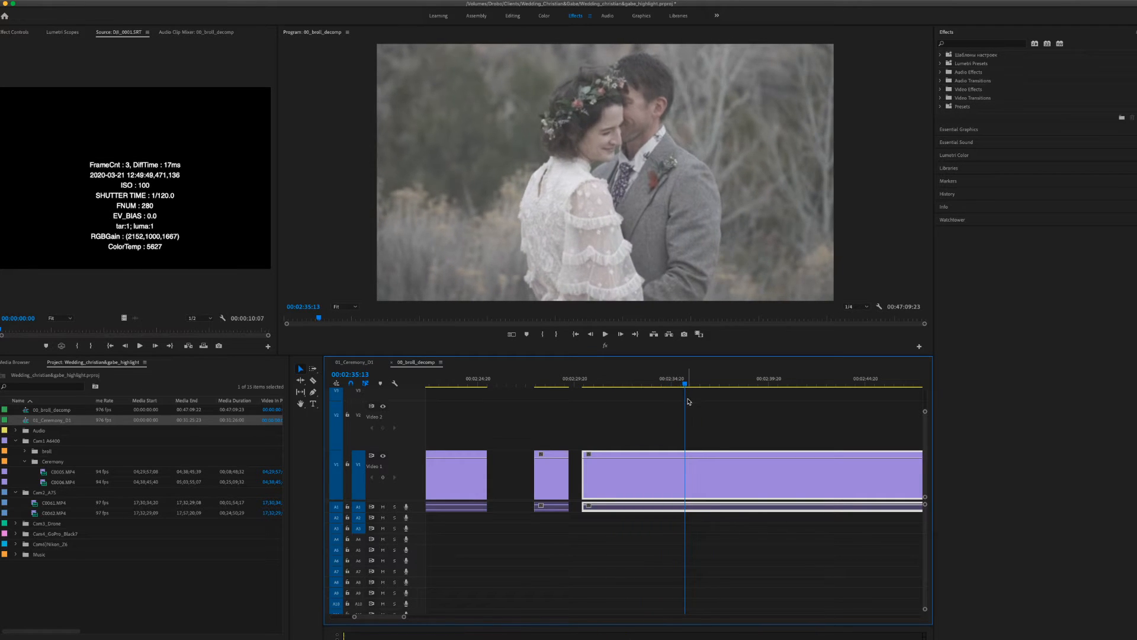
{"action": "scroll", "coordinate": [711, 462], "scroll_direction": "right", "scroll_amount": 5}
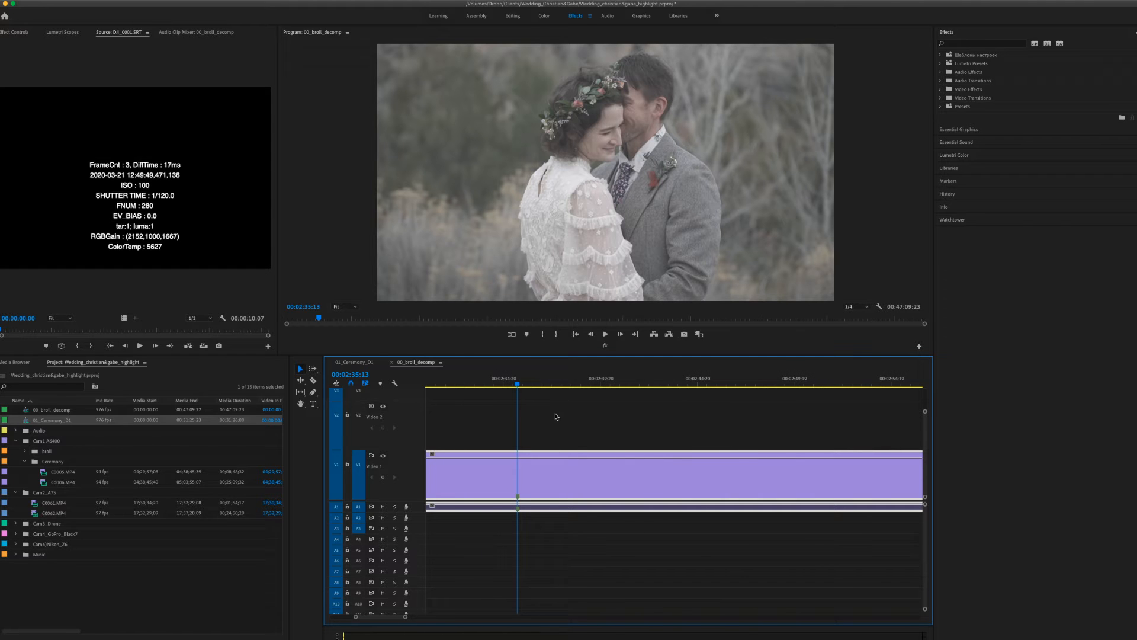
Step: Review the last bride and groom part past its marker and split it at 00:02:37:21
{"action": "left_click_drag", "start_coordinate": [524, 387], "coordinate": [568, 394]}
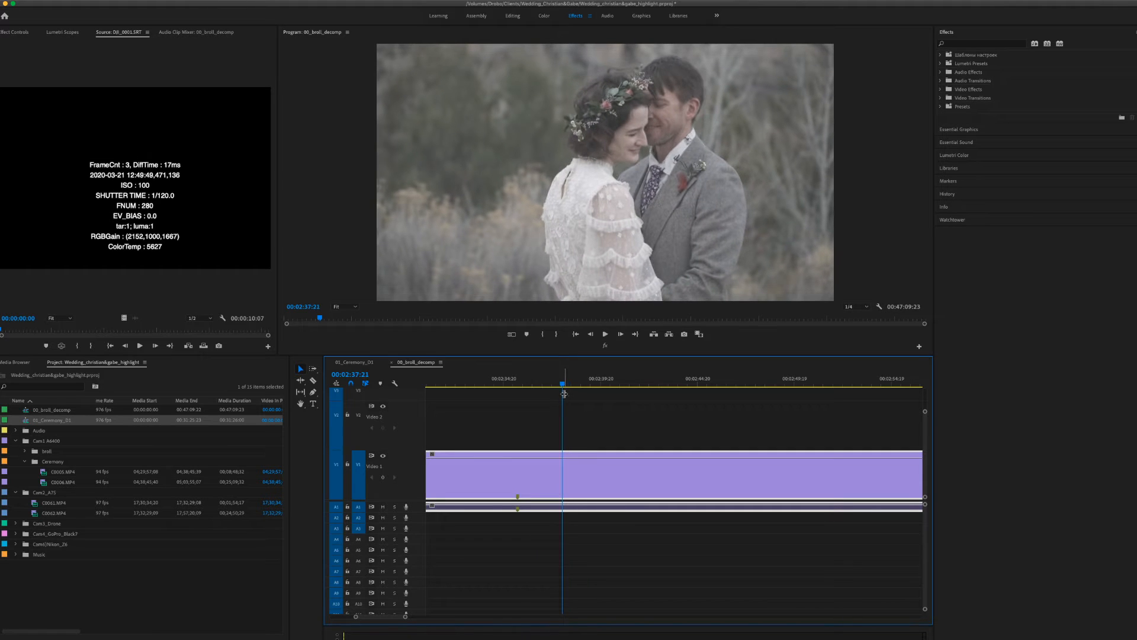
{"action": "key", "text": "super+k"}
{"action": "key", "text": "minus"}
{"action": "key", "text": "minus"}
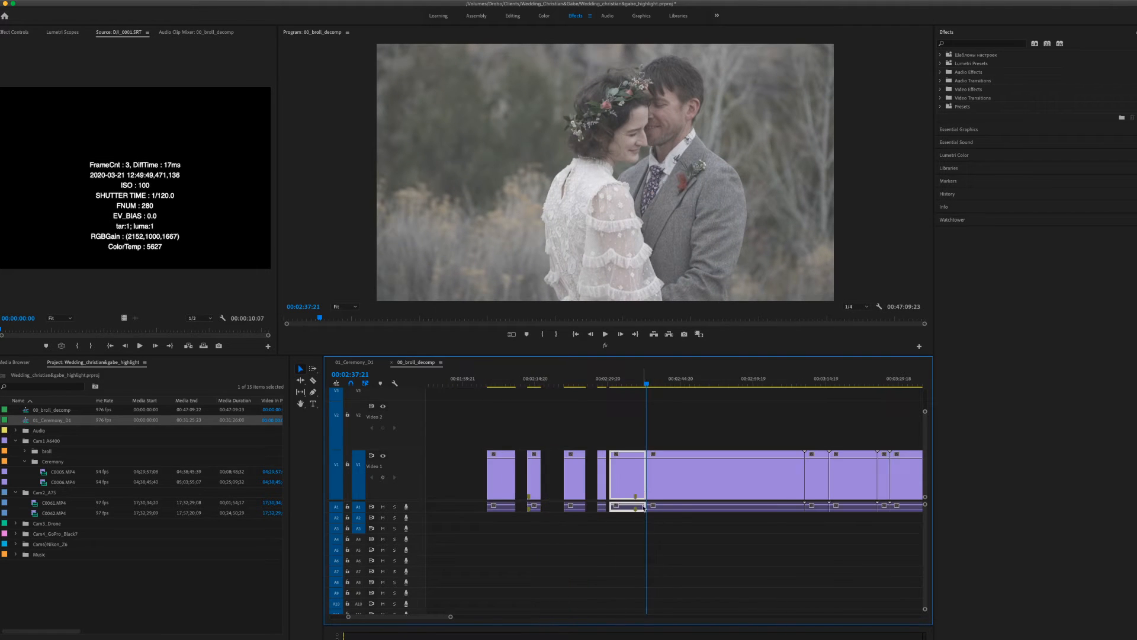
Step: Trim the start of the part after the 00:02:37:21 split to 00:02:43:05
{"action": "key", "text": "equal"}
{"action": "key", "text": "equal"}
{"action": "scroll", "coordinate": [634, 472], "scroll_direction": "right", "scroll_amount": 4}
{"action": "scroll", "coordinate": [633, 472], "scroll_direction": "right", "scroll_amount": 1}
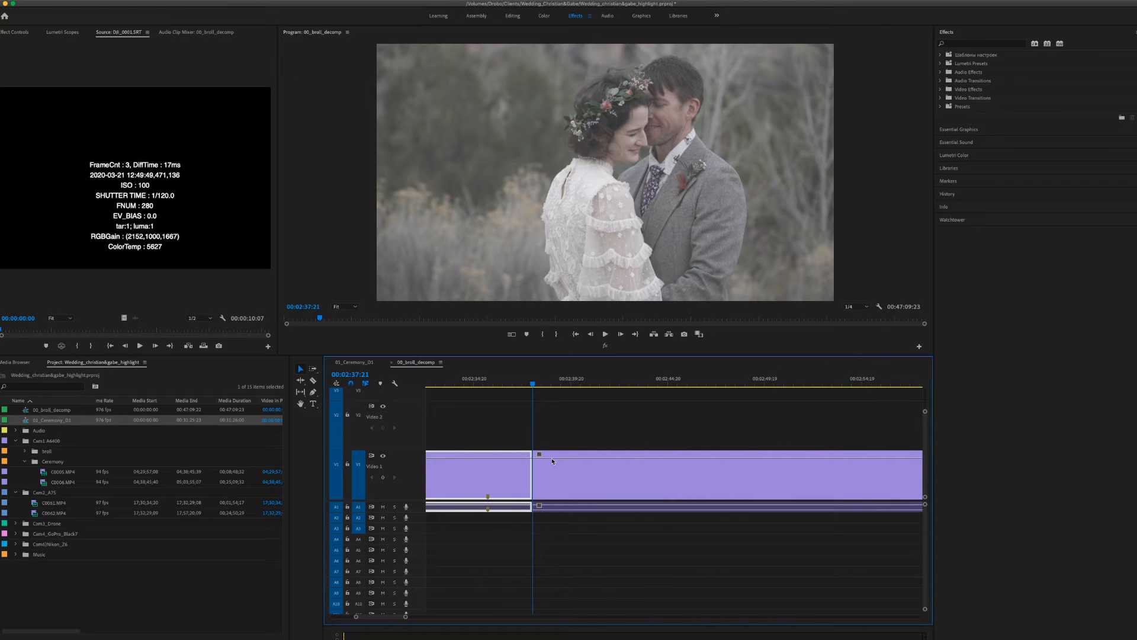
{"action": "left_click_drag", "start_coordinate": [533, 386], "coordinate": [638, 406]}
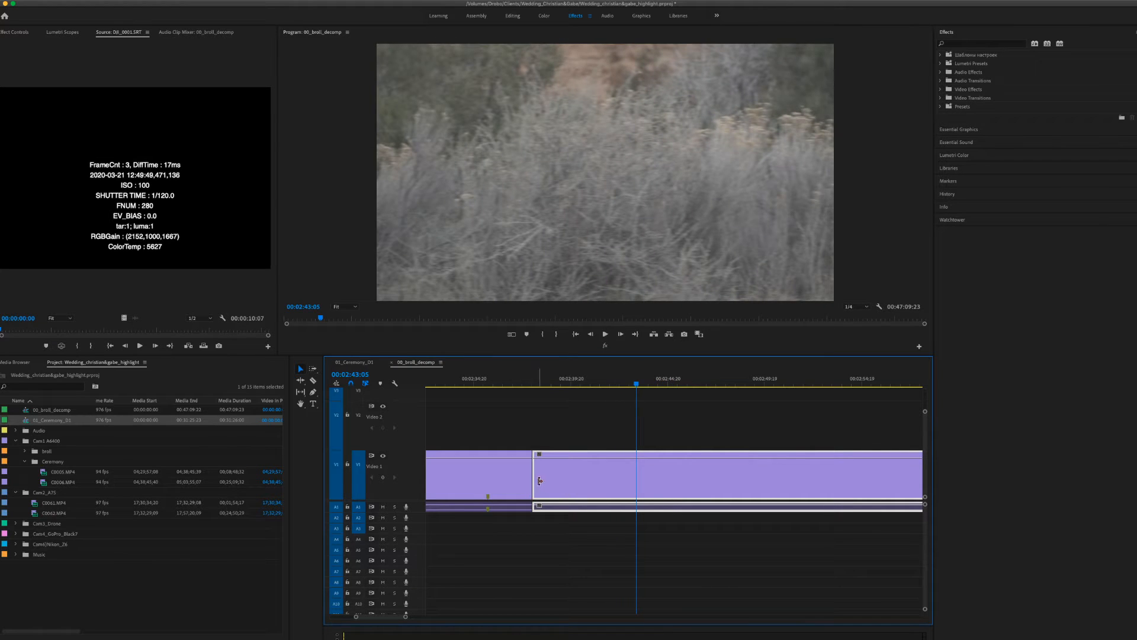
{"action": "left_click_drag", "start_coordinate": [536, 474], "coordinate": [637, 474]}
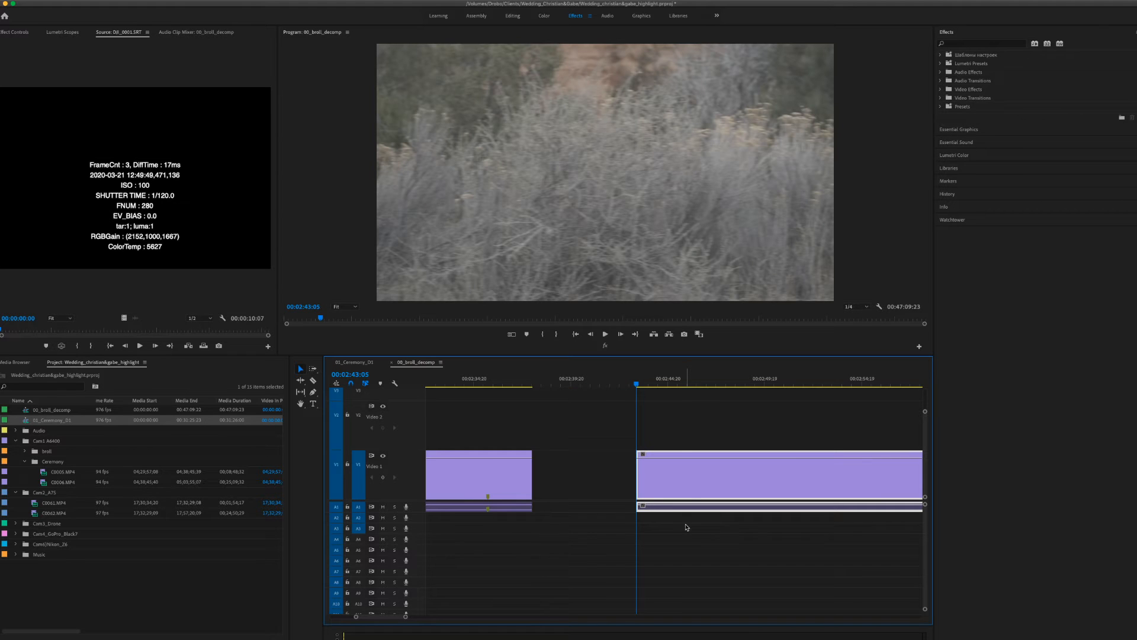
Step: Split the remaining bride and groom part at 00:02:46:03 and trim the start of the part after the split to 00:02:48:02
{"action": "key", "text": "minus"}
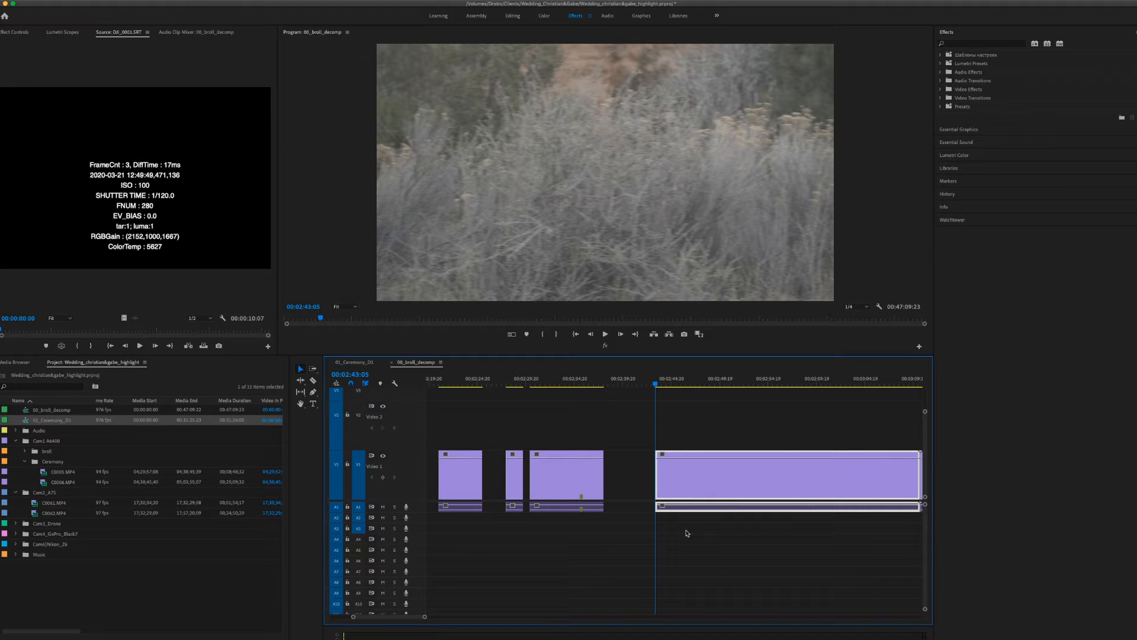
{"action": "scroll", "coordinate": [687, 533], "scroll_direction": "right", "scroll_amount": 5}
{"action": "left_click_drag", "start_coordinate": [516, 385], "coordinate": [545, 389]}
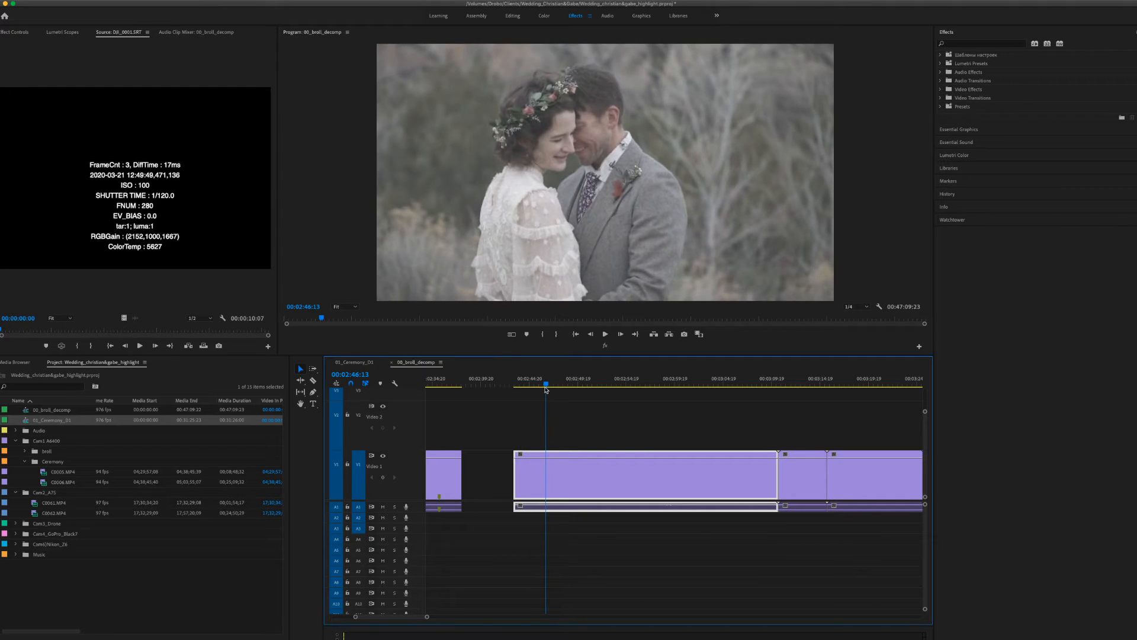
{"action": "mouse_move", "coordinate": [546, 386]}
{"action": "left_mouse_down"}
{"action": "mouse_move", "coordinate": [518, 388]}
{"action": "mouse_move", "coordinate": [543, 391]}
{"action": "left_mouse_up"}
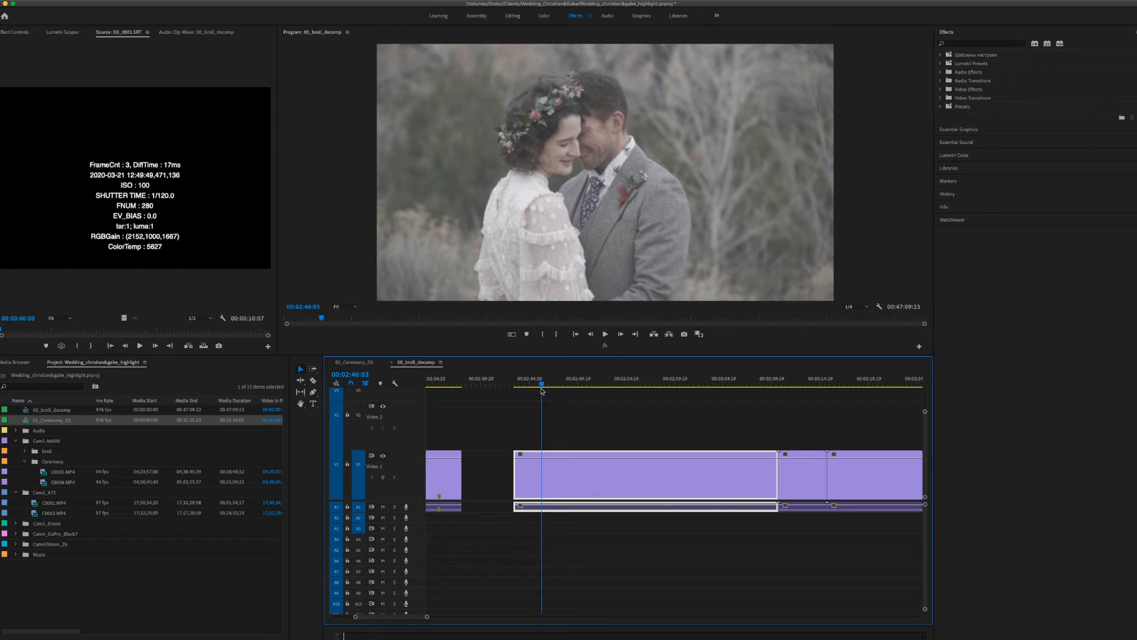
{"action": "key", "text": "super+k"}
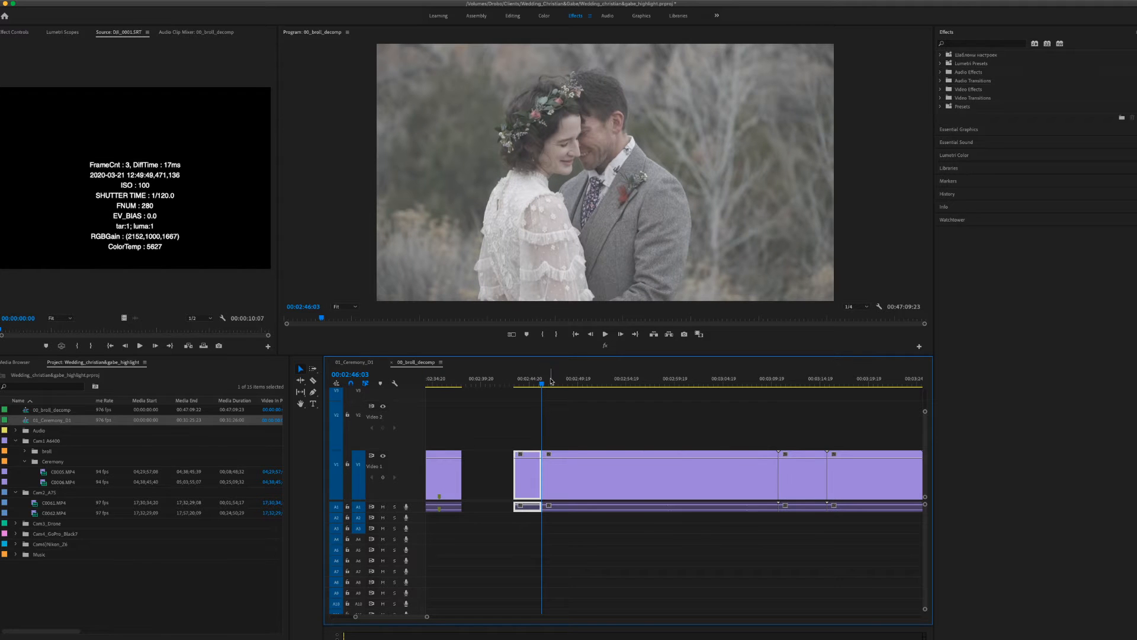
{"action": "mouse_move", "coordinate": [544, 385]}
{"action": "left_mouse_down"}
{"action": "mouse_move", "coordinate": [585, 391]}
{"action": "mouse_move", "coordinate": [562, 392]}
{"action": "left_mouse_up"}
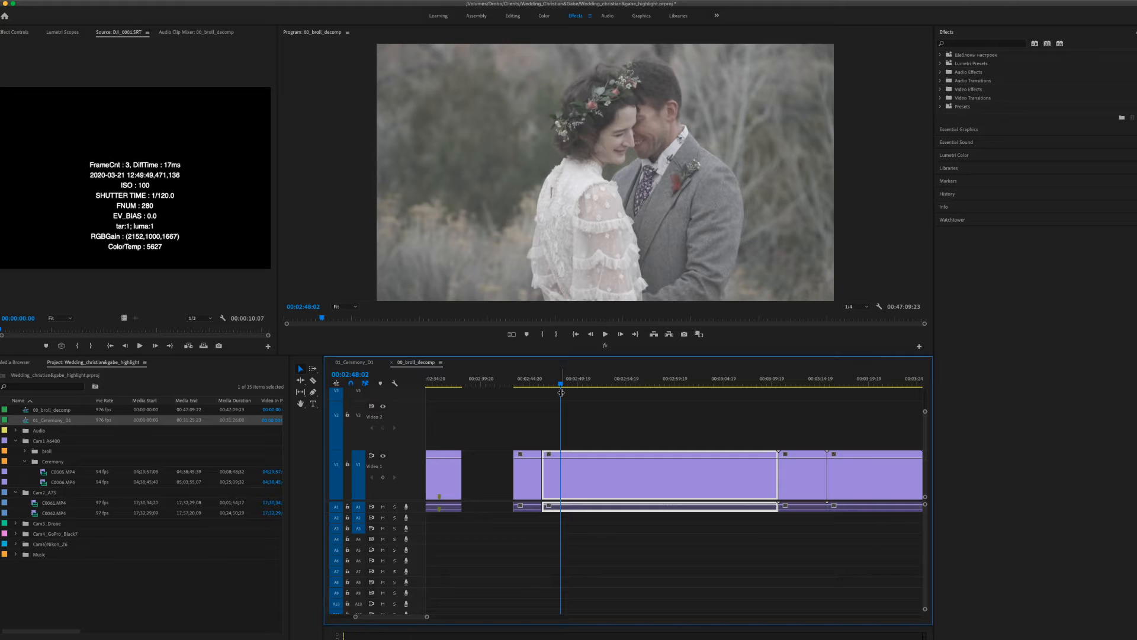
{"action": "left_click_drag", "start_coordinate": [545, 454], "coordinate": [561, 454]}
Step: Show the effect controls of the selected bride and groom part and switch to the Editing workspace
{"action": "scroll", "coordinate": [531, 435], "scroll_direction": "down", "scroll_amount": 5}
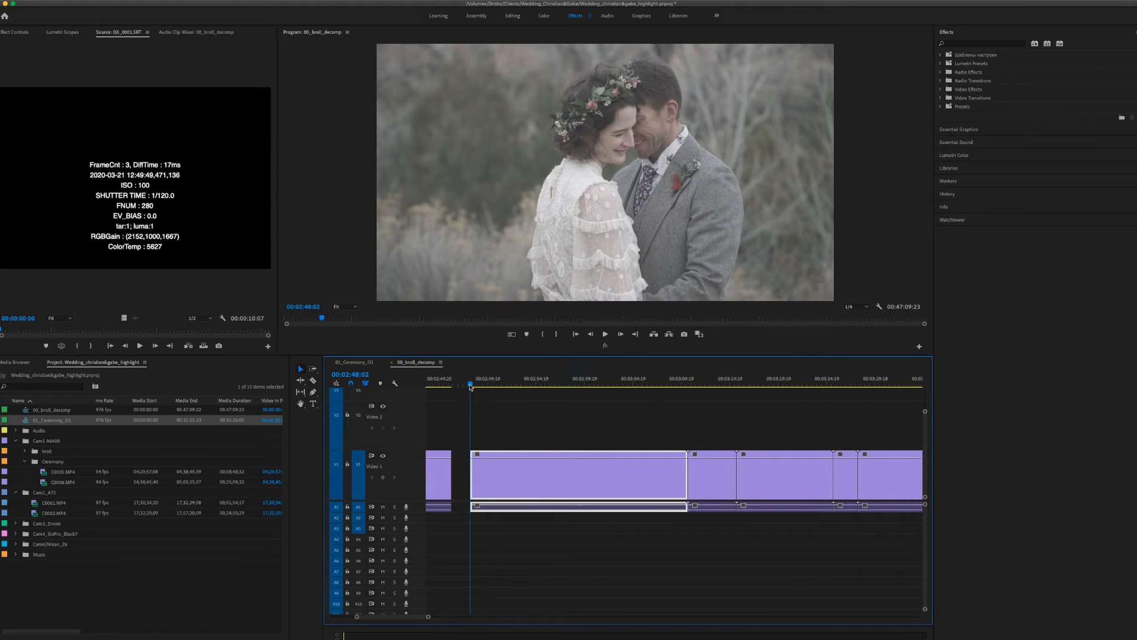
{"action": "left_click_drag", "start_coordinate": [471, 387], "coordinate": [476, 385]}
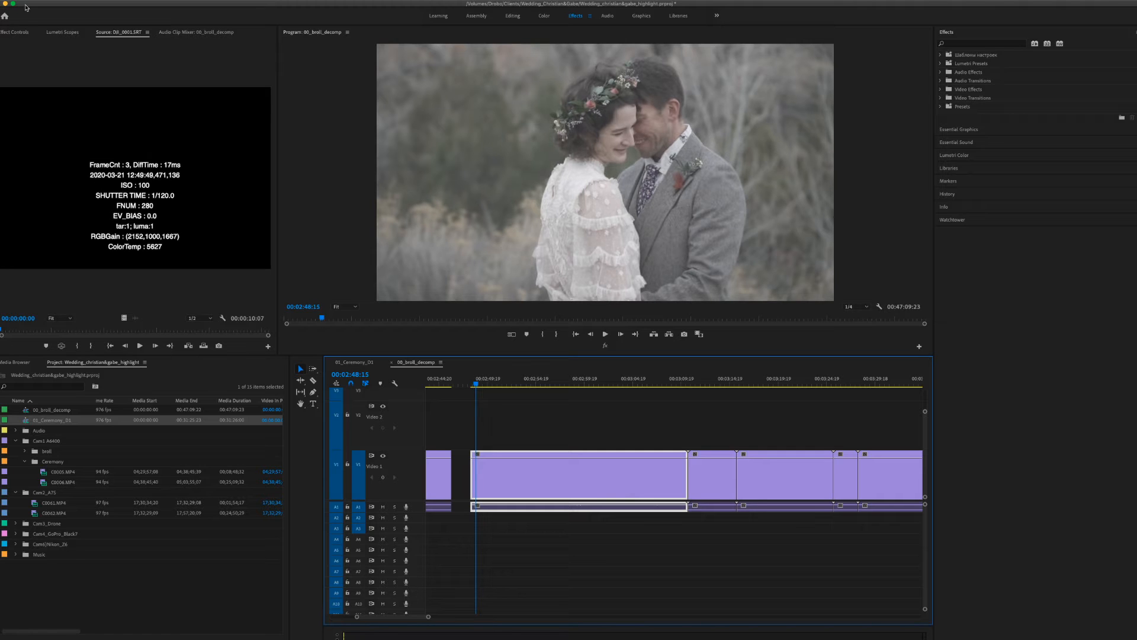
{"action": "left_click", "coordinate": [17, 33]}
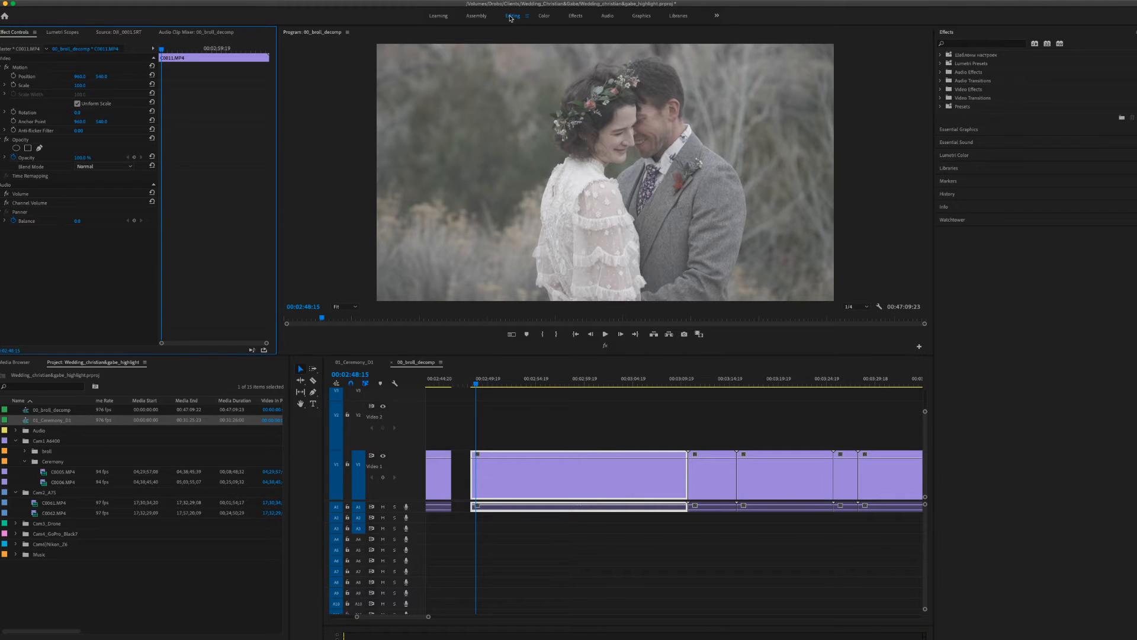
{"action": "key", "text": "alt+shift+0"}
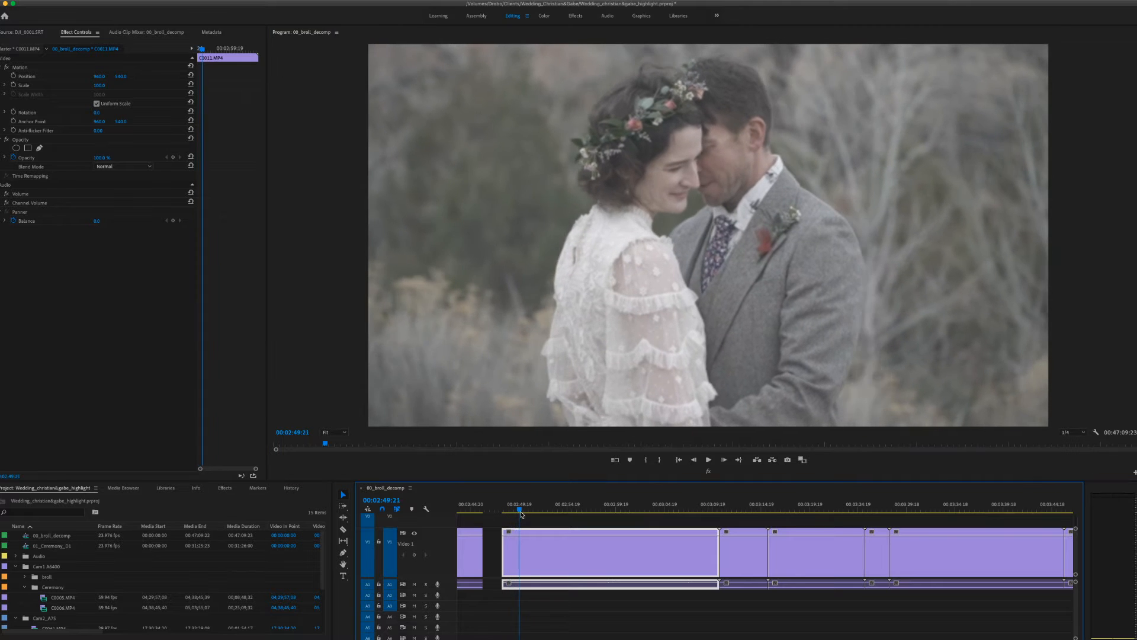
Step: Split the bride and groom part at 00:02:50:11 and trim the start of the part after the split to about 00:02:58
{"action": "mouse_move", "coordinate": [529, 515]}
{"action": "left_mouse_down"}
{"action": "mouse_move", "coordinate": [560, 519]}
{"action": "mouse_move", "coordinate": [512, 518]}
{"action": "mouse_move", "coordinate": [536, 513]}
{"action": "mouse_move", "coordinate": [526, 512]}
{"action": "left_mouse_up"}
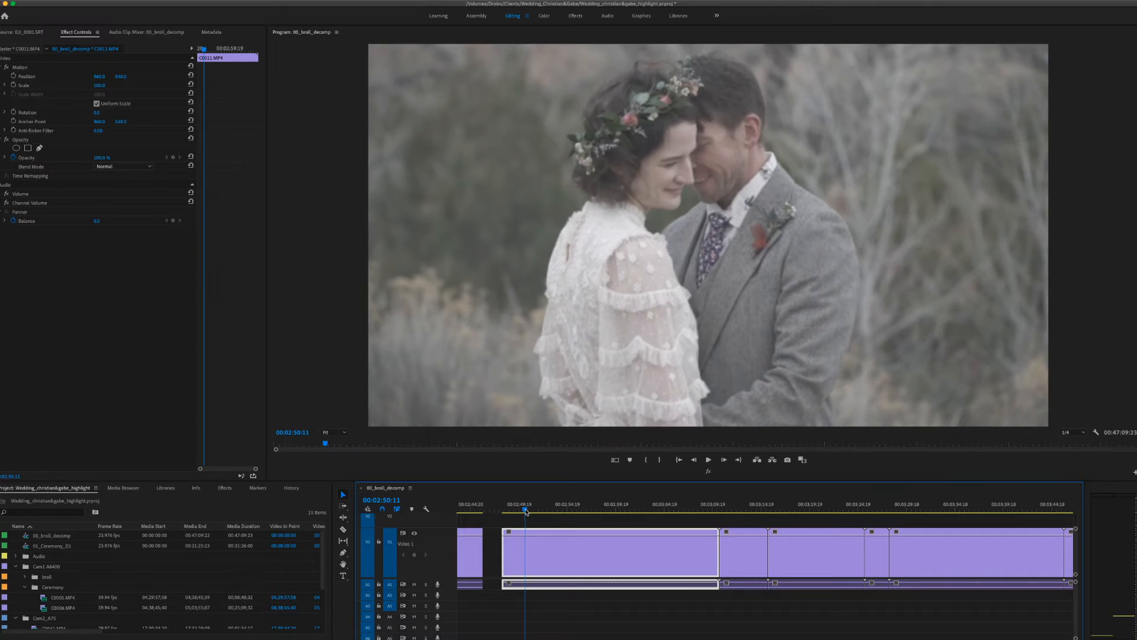
{"action": "key", "text": "super+k"}
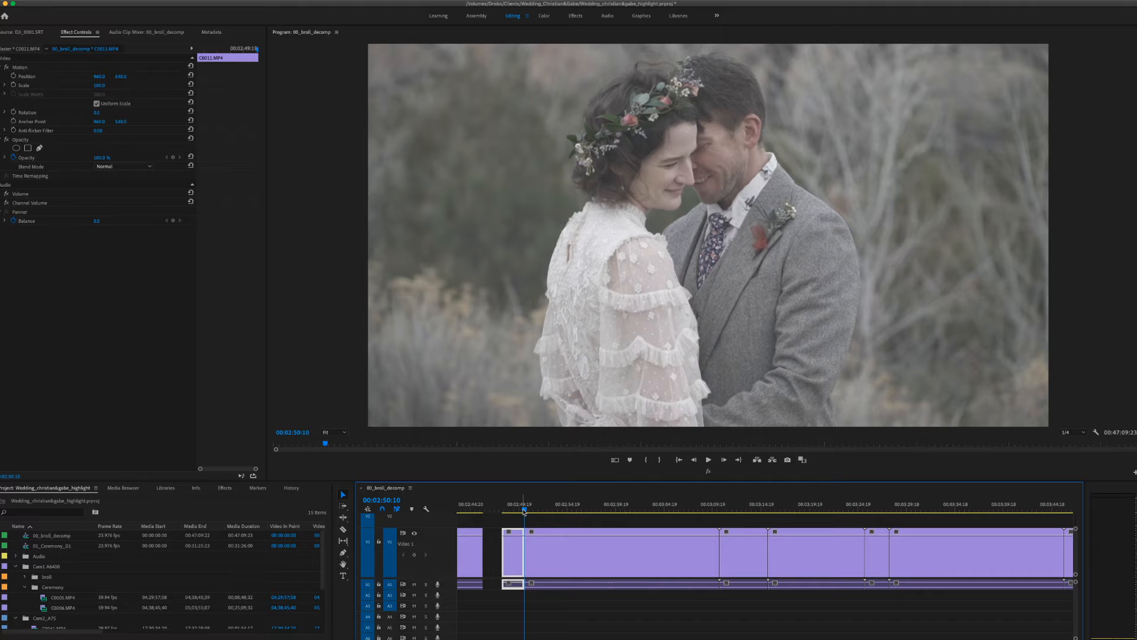
{"action": "left_click_drag", "start_coordinate": [526, 511], "coordinate": [603, 521]}
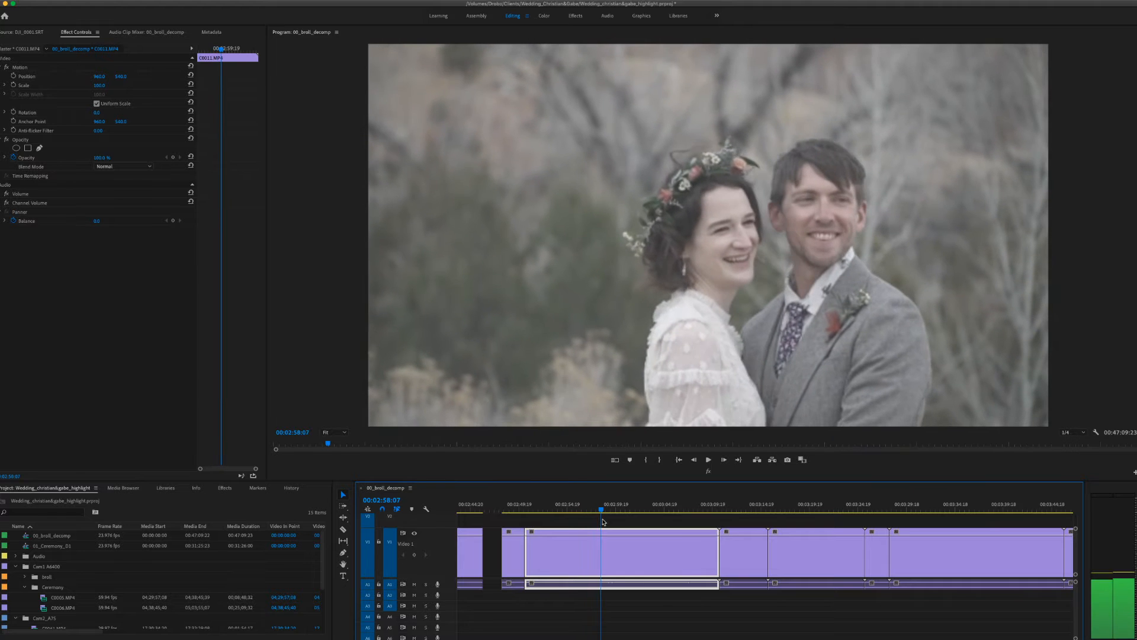
{"action": "left_click_drag", "start_coordinate": [528, 543], "coordinate": [604, 548]}
Step: Add a marker at 00:03:05:20, where the couple kiss, and trim the end of that part to 00:03:06:20
{"action": "scroll", "coordinate": [605, 550], "scroll_direction": "right", "scroll_amount": 2}
{"action": "scroll", "coordinate": [604, 550], "scroll_direction": "right", "scroll_amount": 1}
{"action": "left_click_drag", "start_coordinate": [514, 513], "coordinate": [585, 526]}
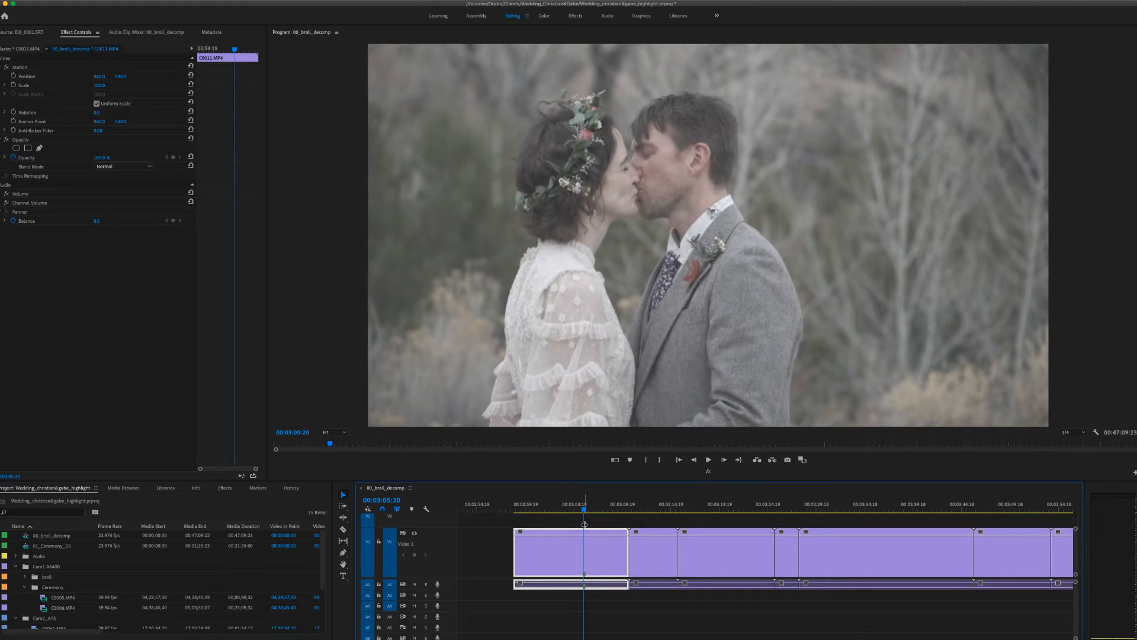
{"action": "mouse_move", "coordinate": [586, 513]}
{"action": "left_mouse_down"}
{"action": "mouse_move", "coordinate": [627, 528]}
{"action": "mouse_move", "coordinate": [596, 530]}
{"action": "left_mouse_up"}
Step: Delete the clip before the dog close-up and trim the end of the dog clip to 00:03:24:19
{"action": "scroll", "coordinate": [533, 533], "scroll_direction": "down", "scroll_amount": 3}
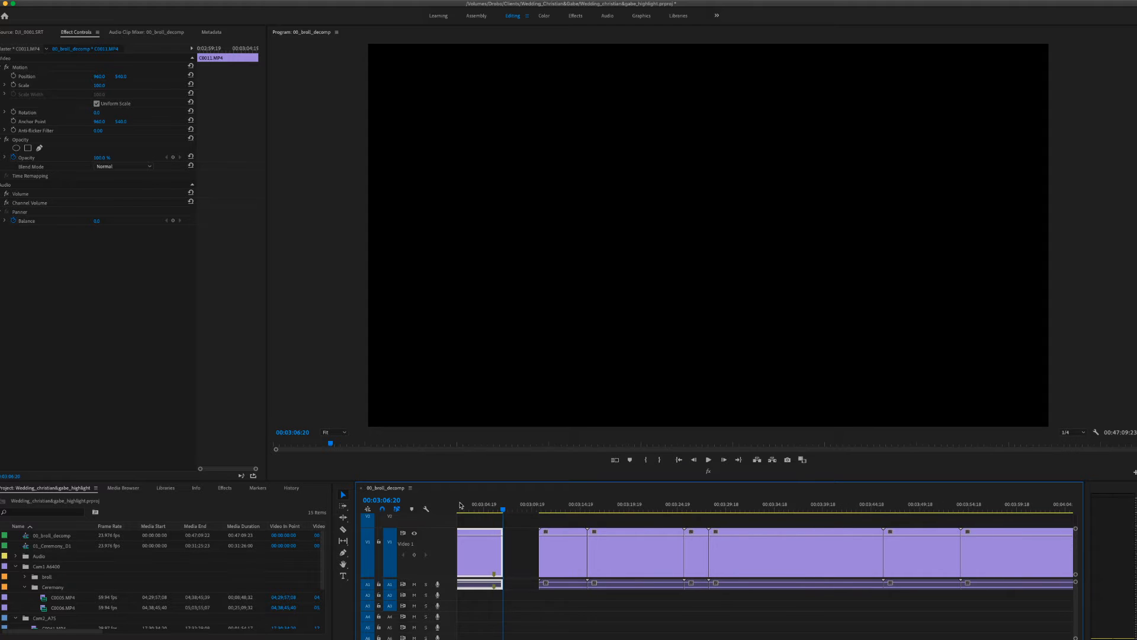
{"action": "left_click_drag", "start_coordinate": [532, 513], "coordinate": [601, 519]}
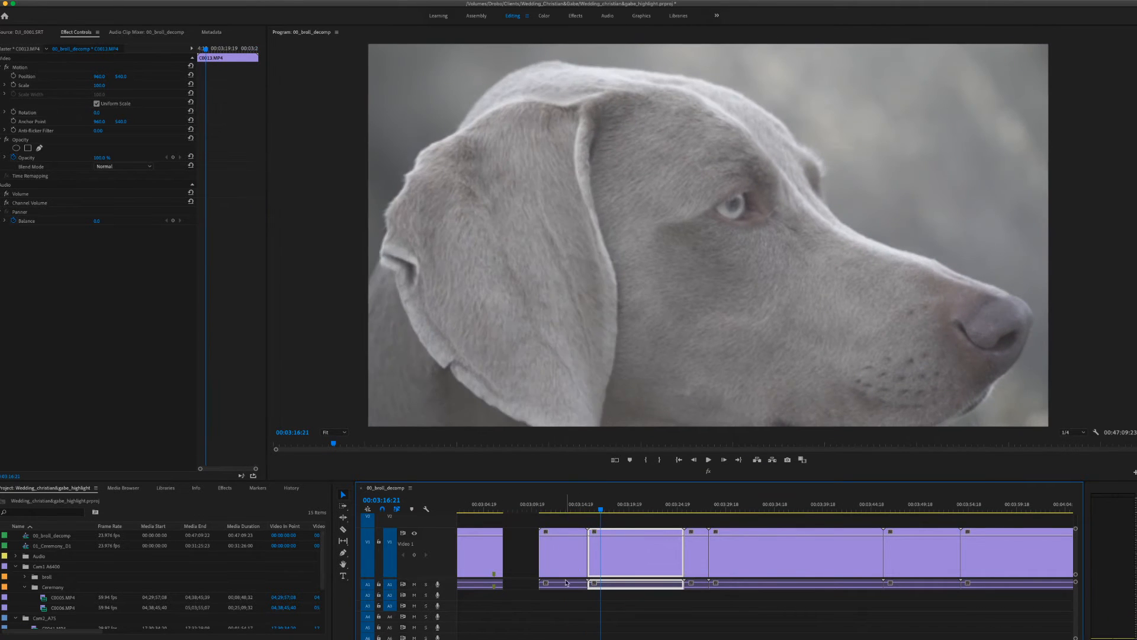
{"action": "left_click", "coordinate": [554, 564]}
{"action": "key", "text": "Delete"}
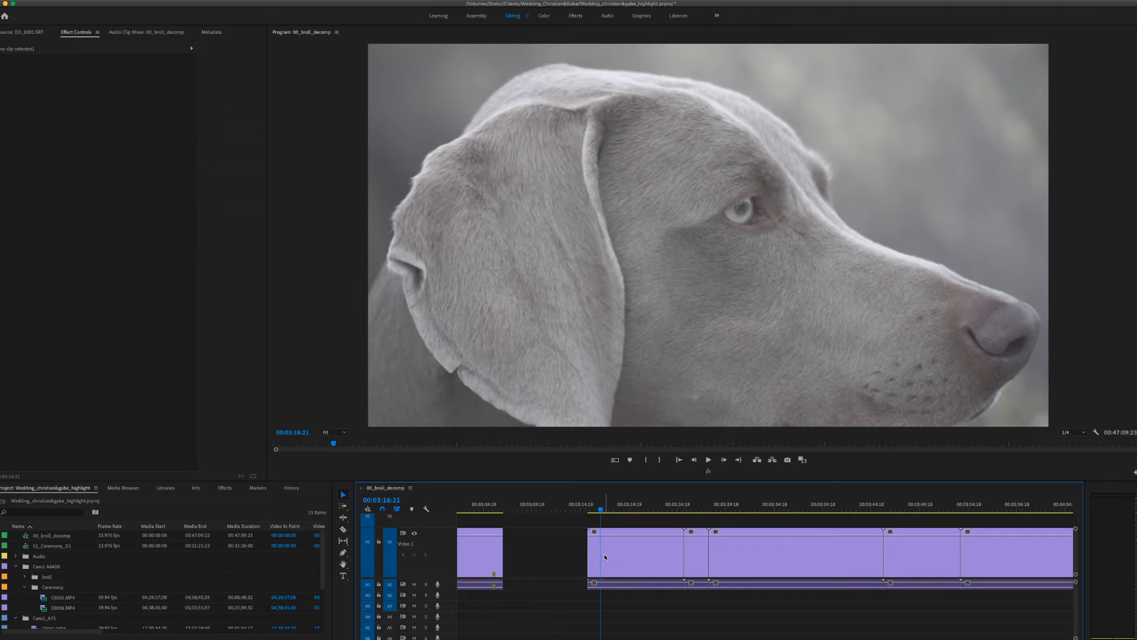
{"action": "left_click_drag", "start_coordinate": [600, 511], "coordinate": [670, 528]}
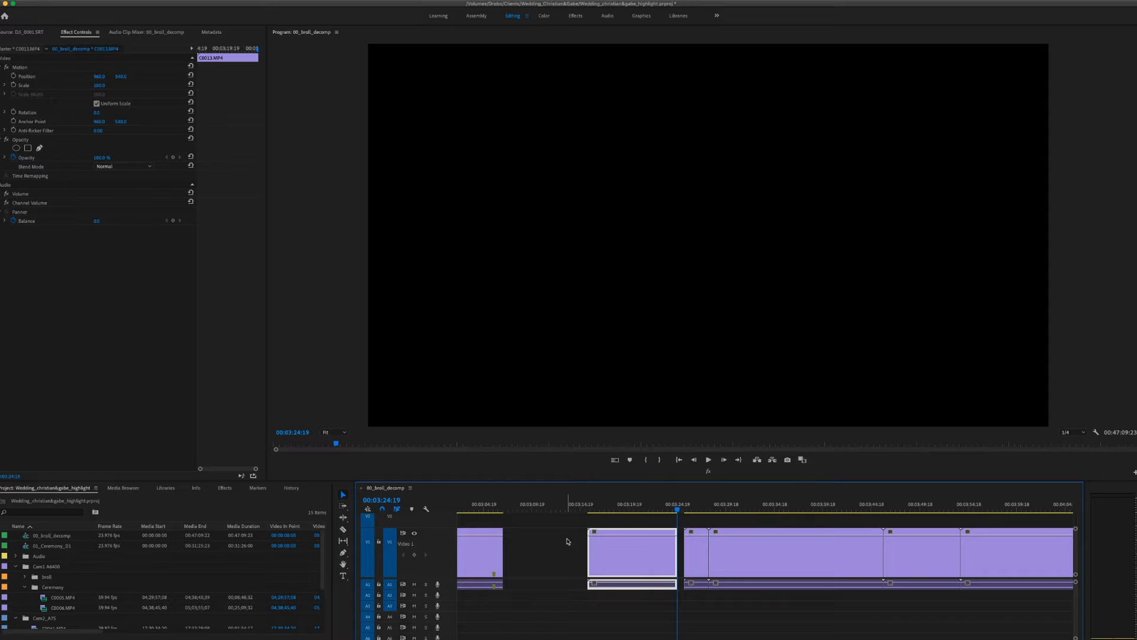
Step: Play through the short clip after the dog close-up, C0014.MP4, and delete it
{"action": "scroll", "coordinate": [841, 542], "scroll_direction": "right", "scroll_amount": 3}
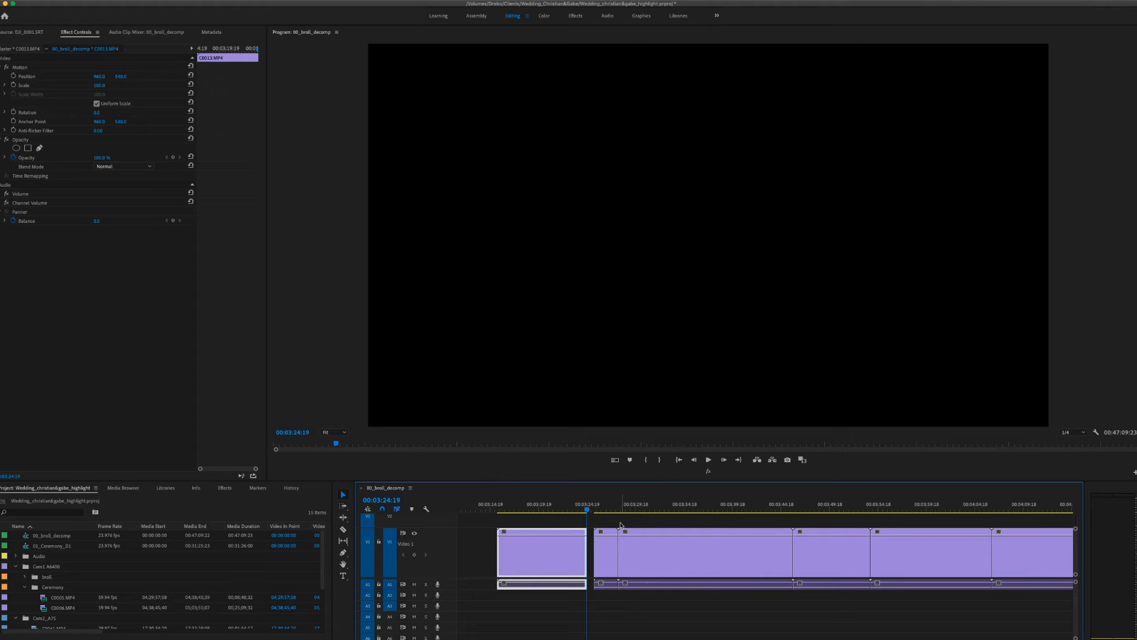
{"action": "key", "text": "space"}
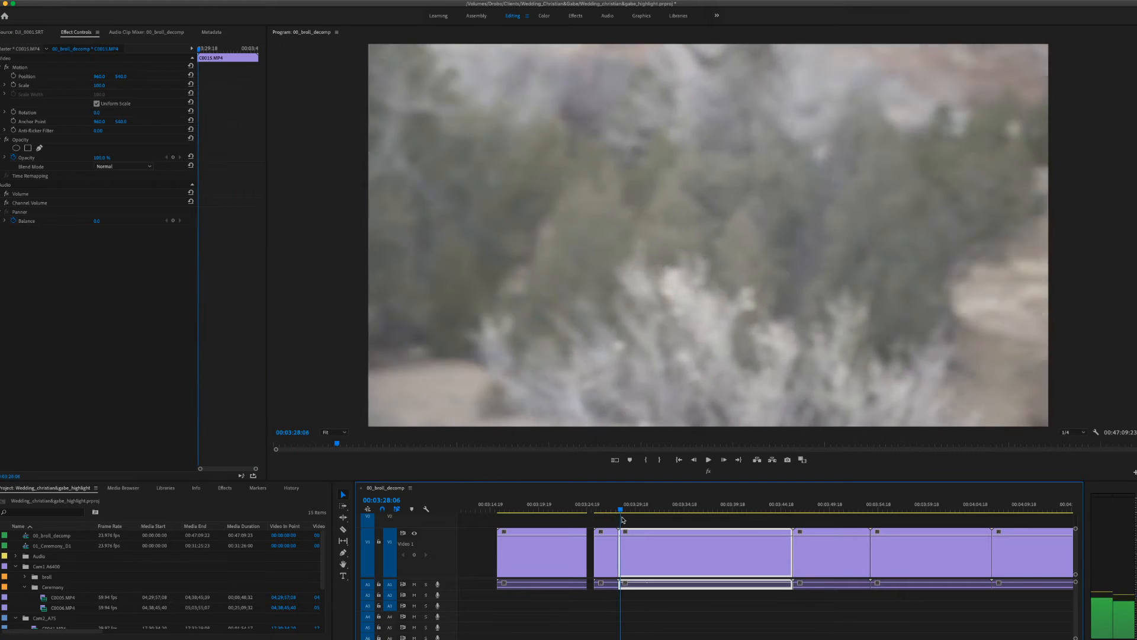
{"action": "key", "text": "space"}
{"action": "left_click", "coordinate": [607, 556]}
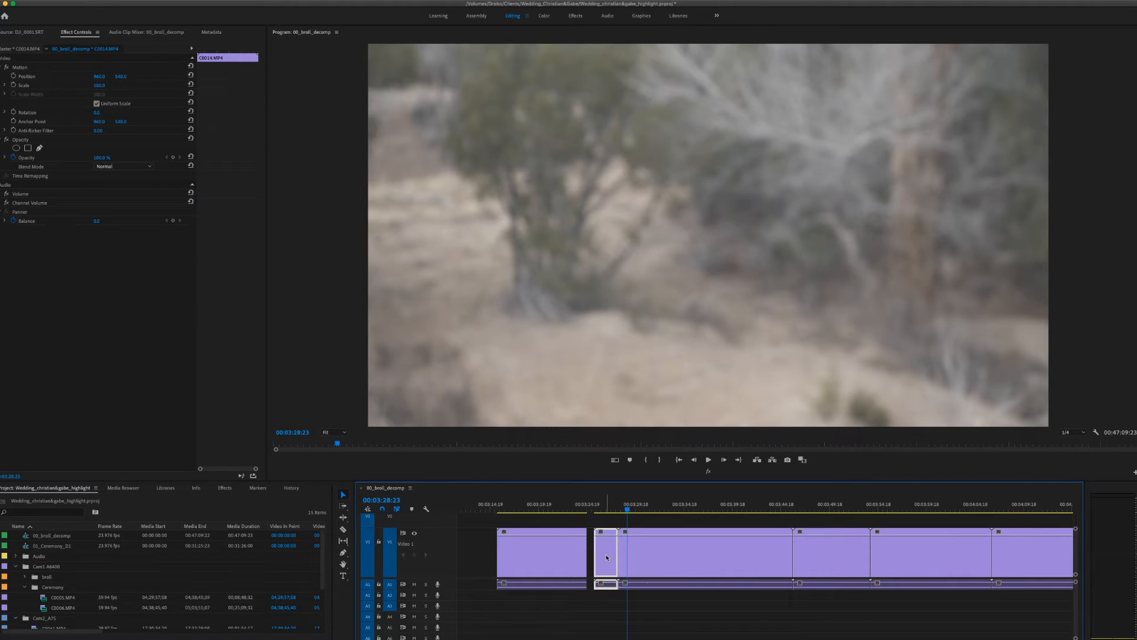
{"action": "key", "text": "Delete"}
Step: Trim clip C0015.MP4, the groom seen from behind, to start at 00:03:32:22 and end at 00:03:40:13
{"action": "left_click_drag", "start_coordinate": [628, 511], "coordinate": [665, 522]}
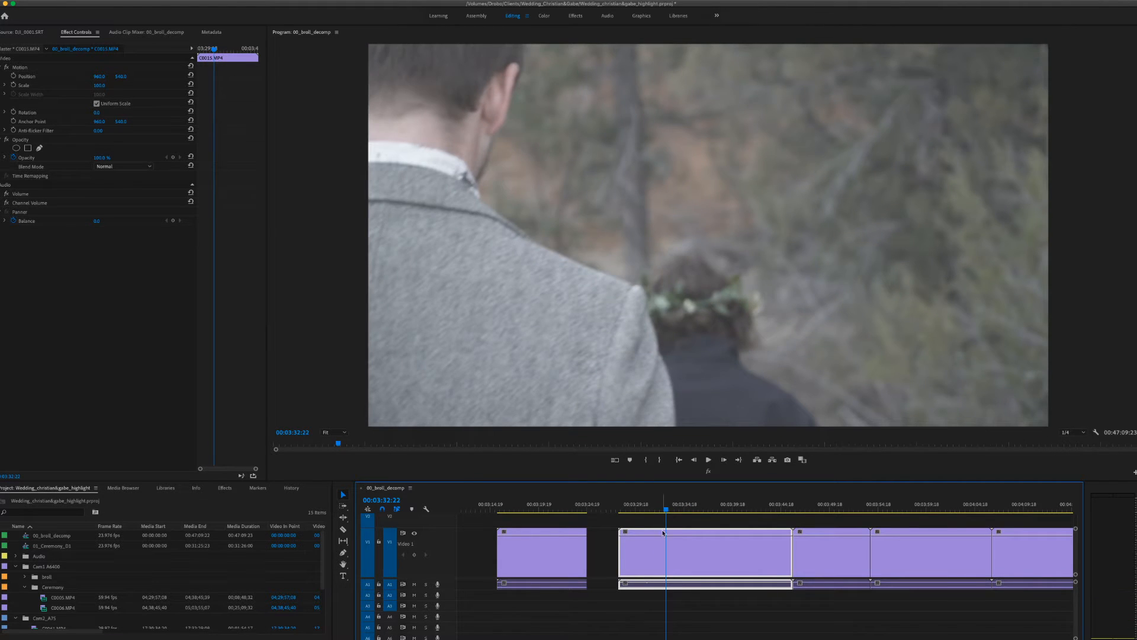
{"action": "left_click_drag", "start_coordinate": [621, 556], "coordinate": [669, 559]}
{"action": "left_click_drag", "start_coordinate": [669, 512], "coordinate": [739, 533]}
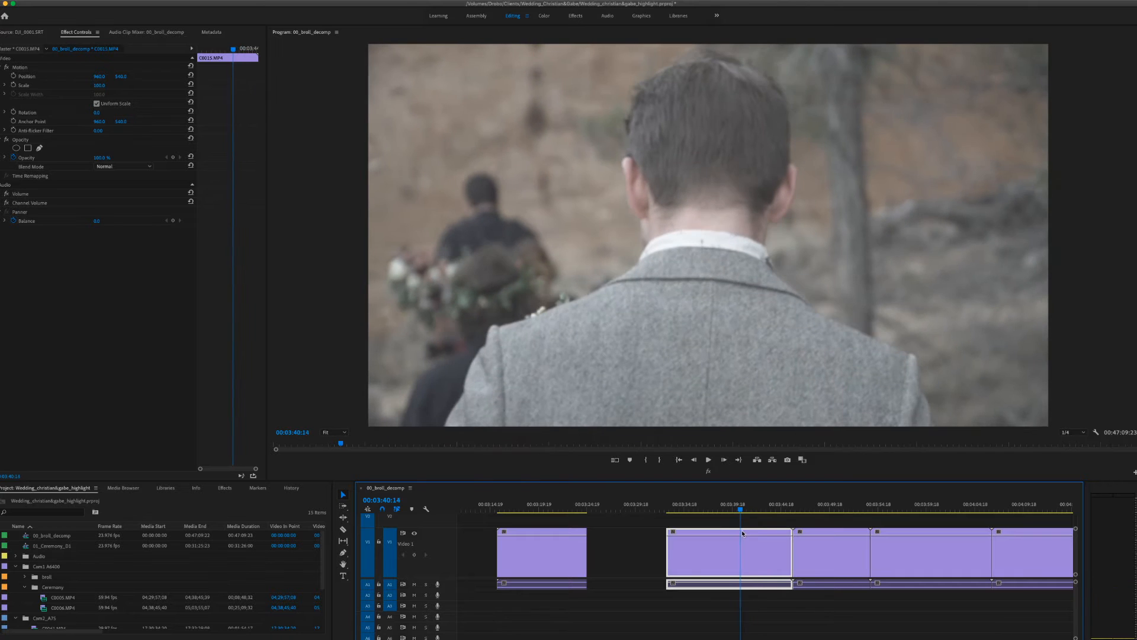
{"action": "left_click_drag", "start_coordinate": [790, 527], "coordinate": [740, 530]}
Step: Trim clip C0016.MP4 of the couple walking to start at 00:03:46:17 and end at 00:03:49:19
{"action": "scroll", "coordinate": [652, 526], "scroll_direction": "down", "scroll_amount": 5}
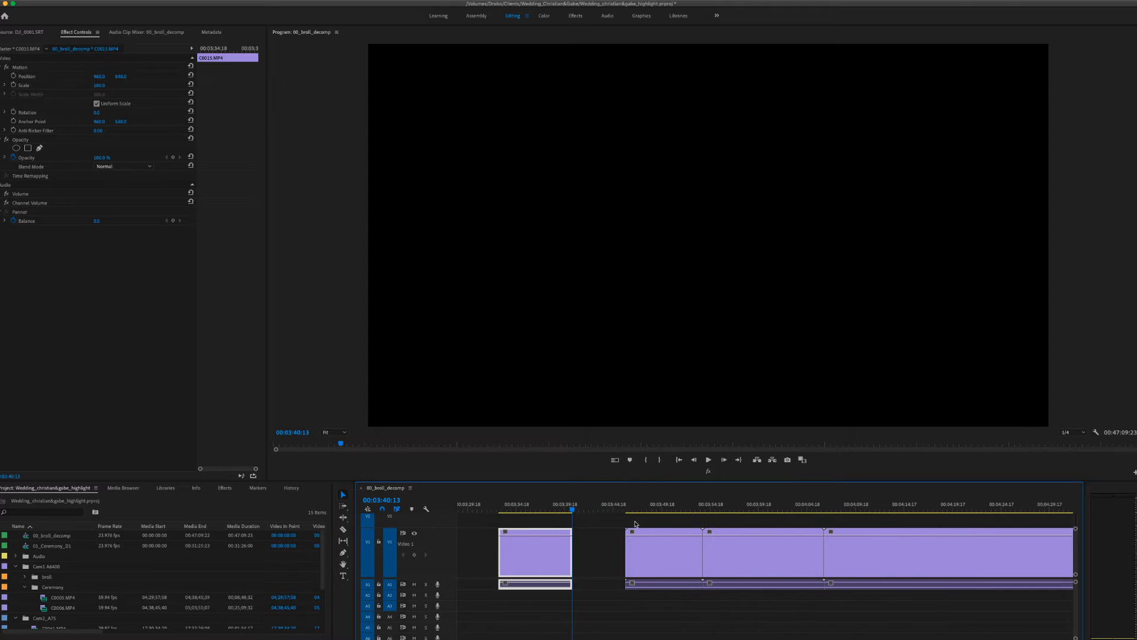
{"action": "left_click", "coordinate": [628, 513]}
{"action": "left_click_drag", "start_coordinate": [638, 515], "coordinate": [668, 524]}
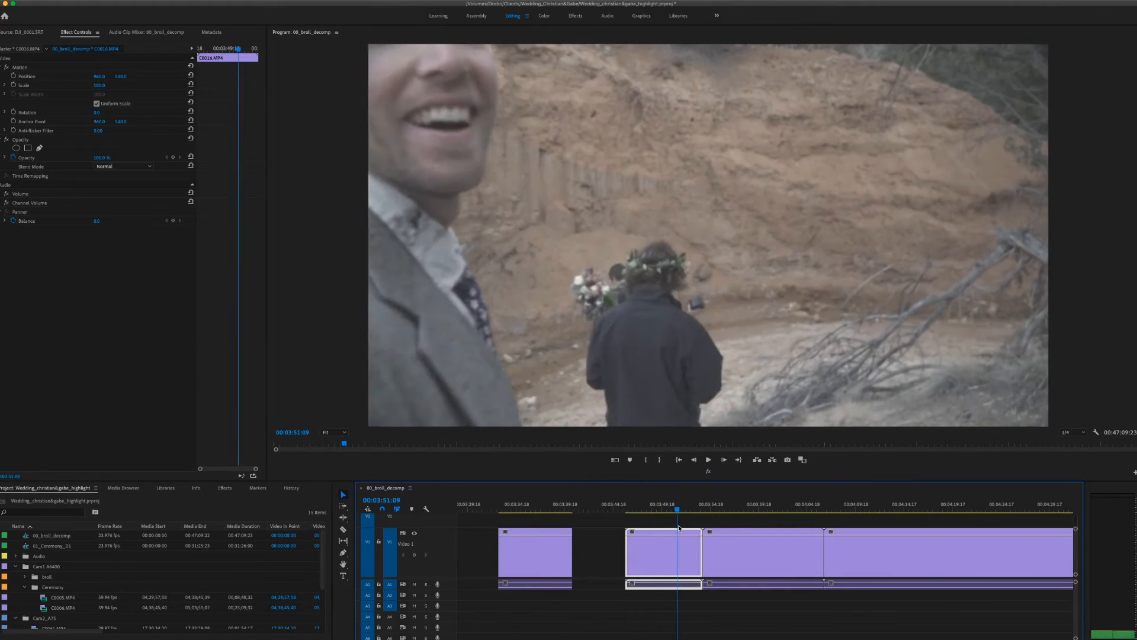
{"action": "left_click_drag", "start_coordinate": [704, 532], "coordinate": [635, 553]}
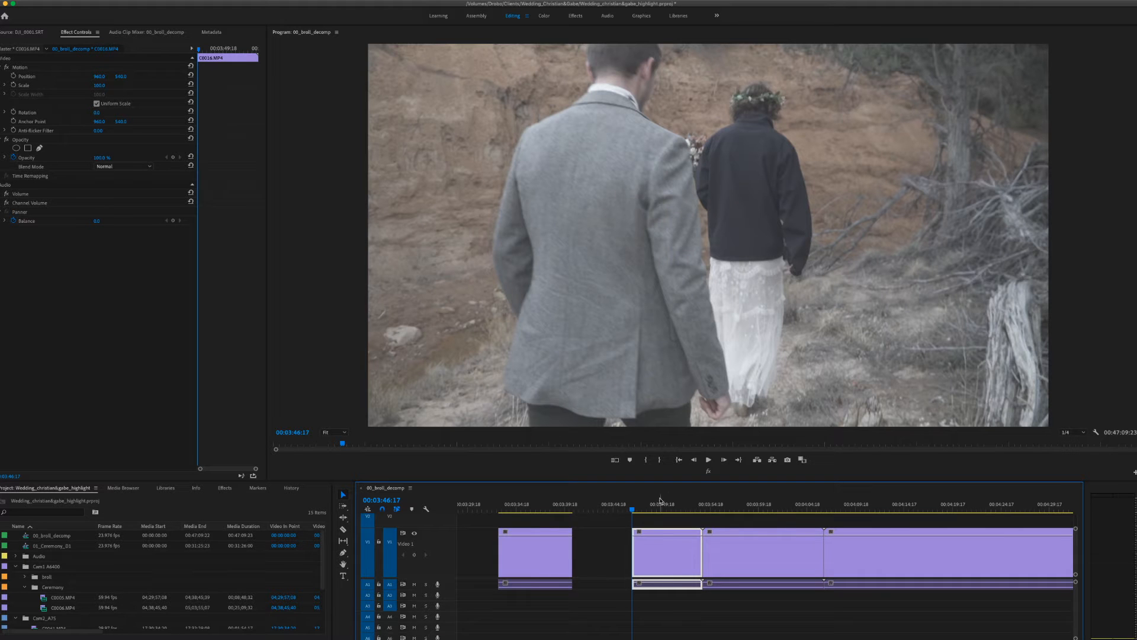
{"action": "left_click_drag", "start_coordinate": [634, 511], "coordinate": [663, 529]}
Step: Review clip C0017.MP4 of the groom looking around, trim its end to 00:03:59:22, and select it together with the preceding clip
{"action": "scroll", "coordinate": [679, 532], "scroll_direction": "down", "scroll_amount": 3}
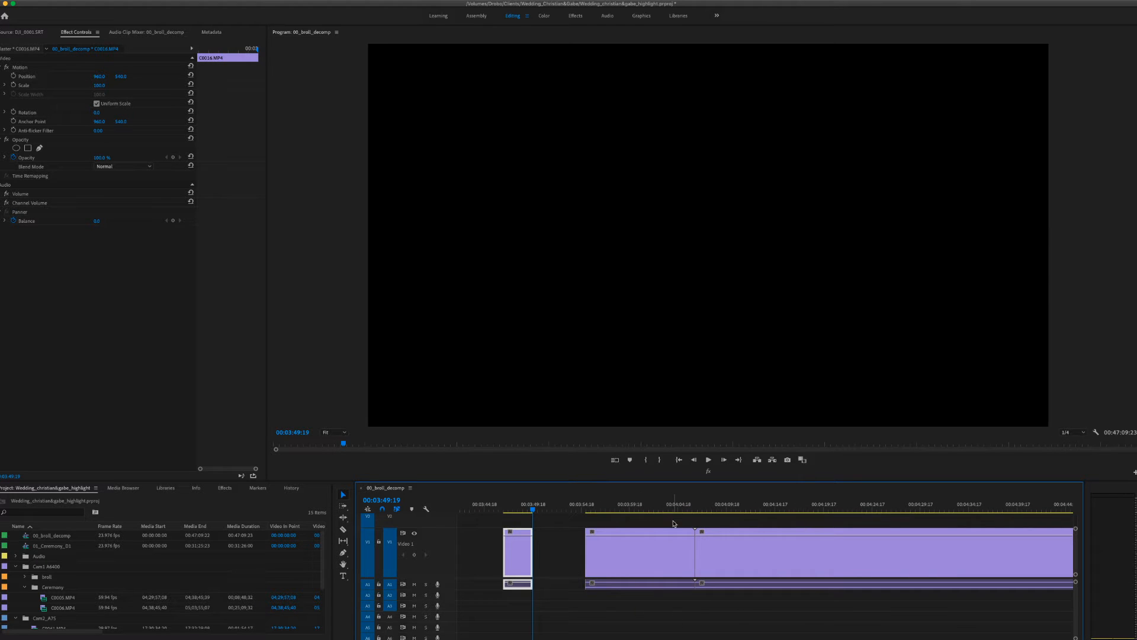
{"action": "left_click_drag", "start_coordinate": [589, 509], "coordinate": [638, 522]}
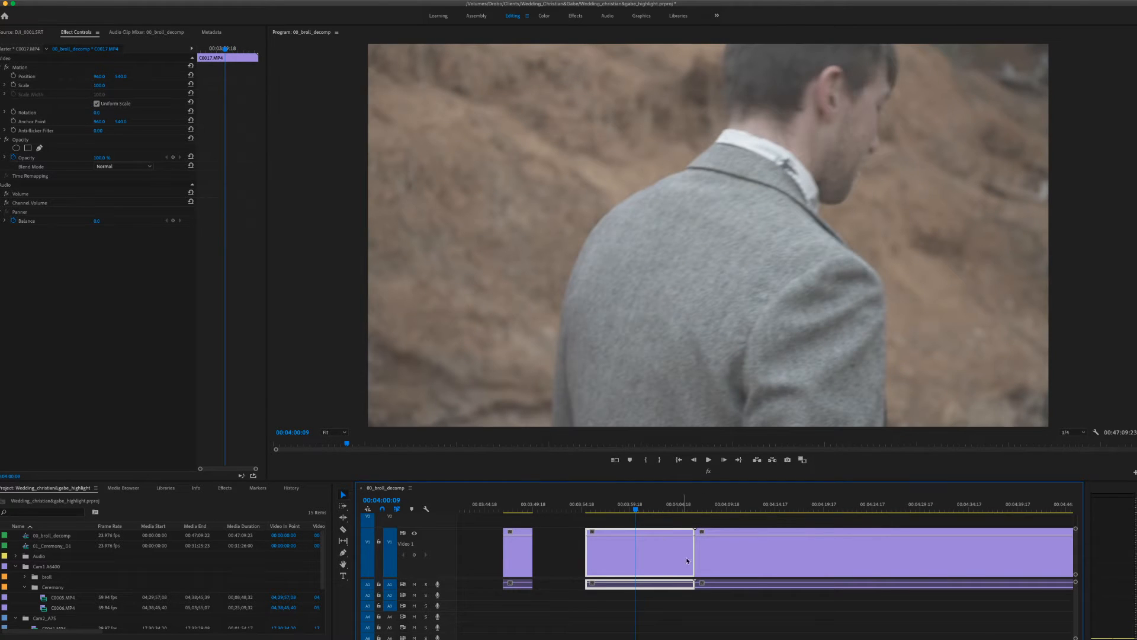
{"action": "left_click_drag", "start_coordinate": [662, 510], "coordinate": [633, 531]}
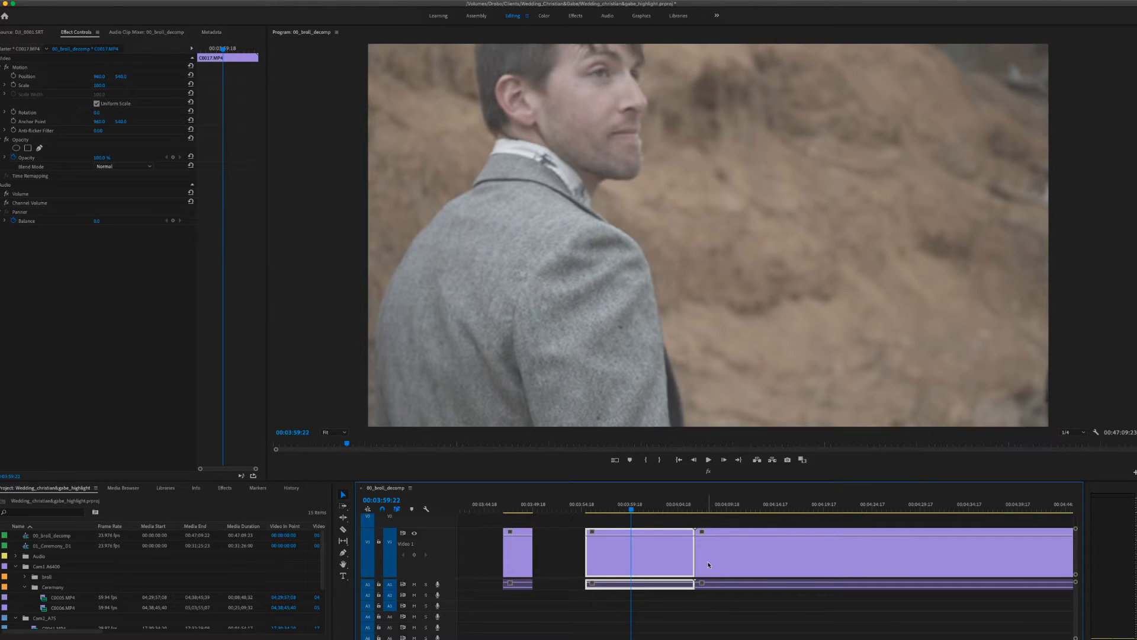
{"action": "left_click_drag", "start_coordinate": [691, 531], "coordinate": [518, 543]}
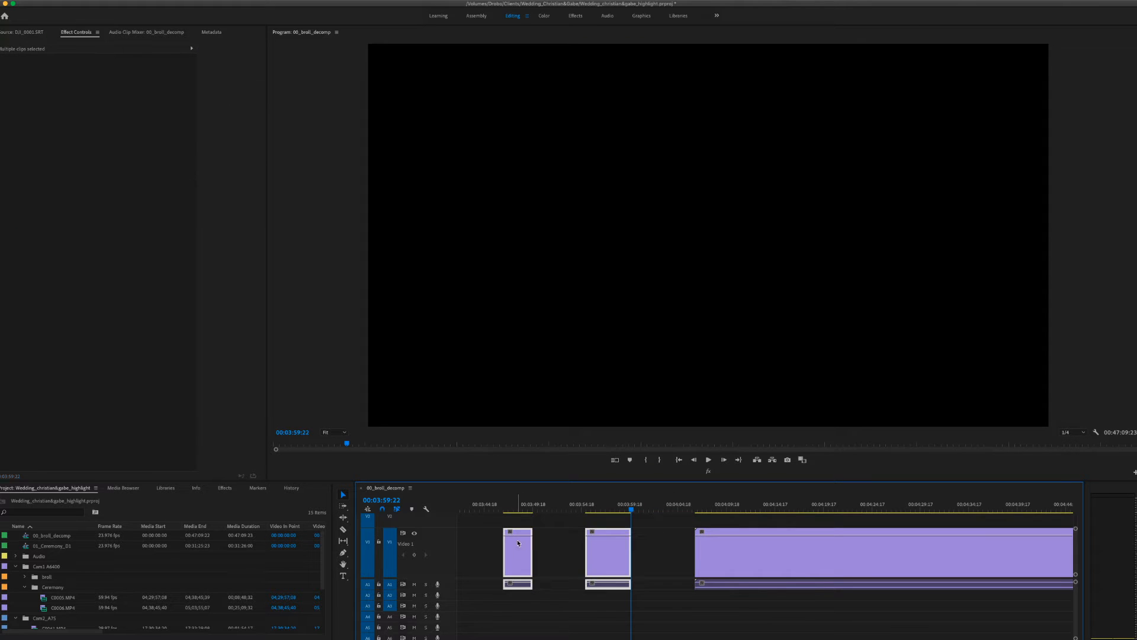
{"action": "right_click", "coordinate": [513, 553]}
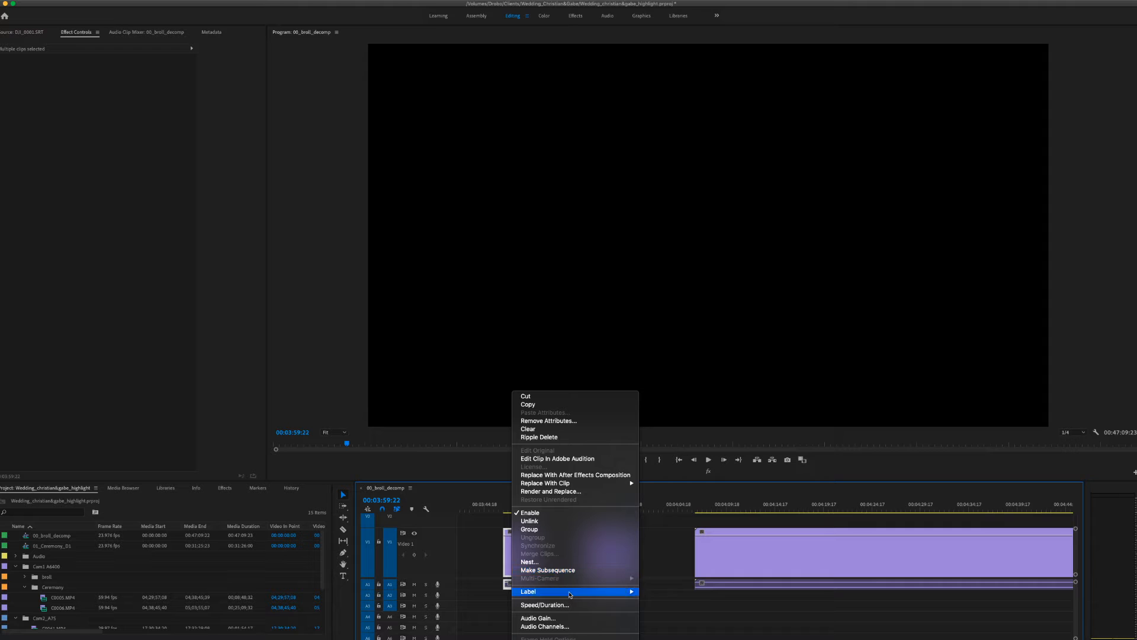
{"action": "mouse_move", "coordinate": [574, 593]}
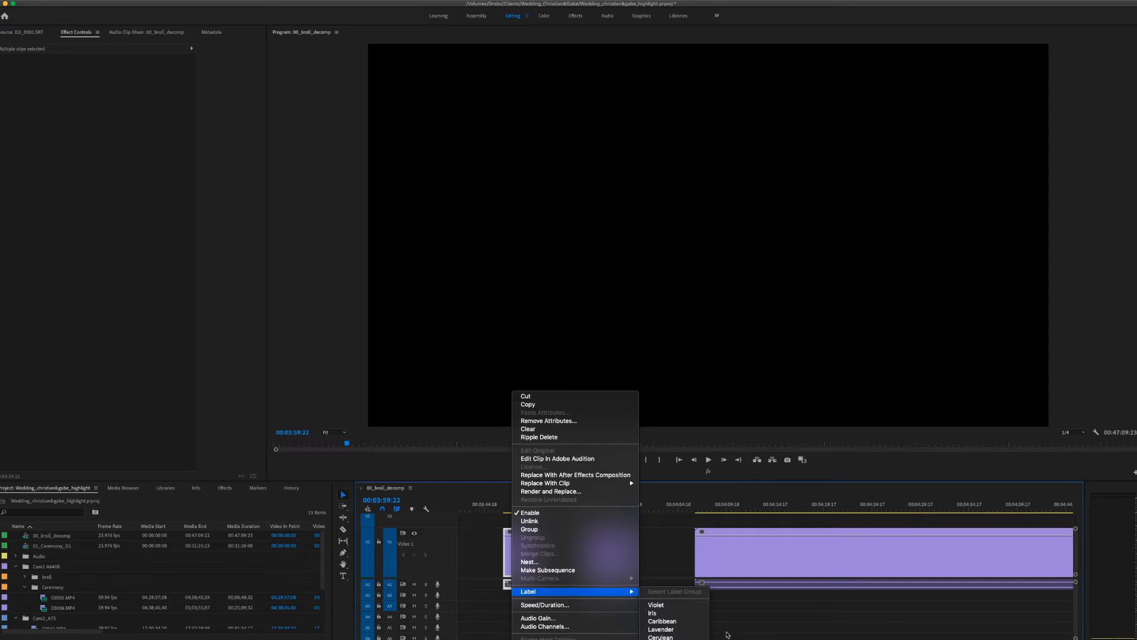
{"action": "left_click", "coordinate": [749, 625]}
{"action": "key", "text": "minus"}
{"action": "key", "text": "minus"}
{"action": "key", "text": "minus"}
{"action": "key", "text": "minus"}
{"action": "key", "text": "minus"}
{"action": "key", "text": "minus"}
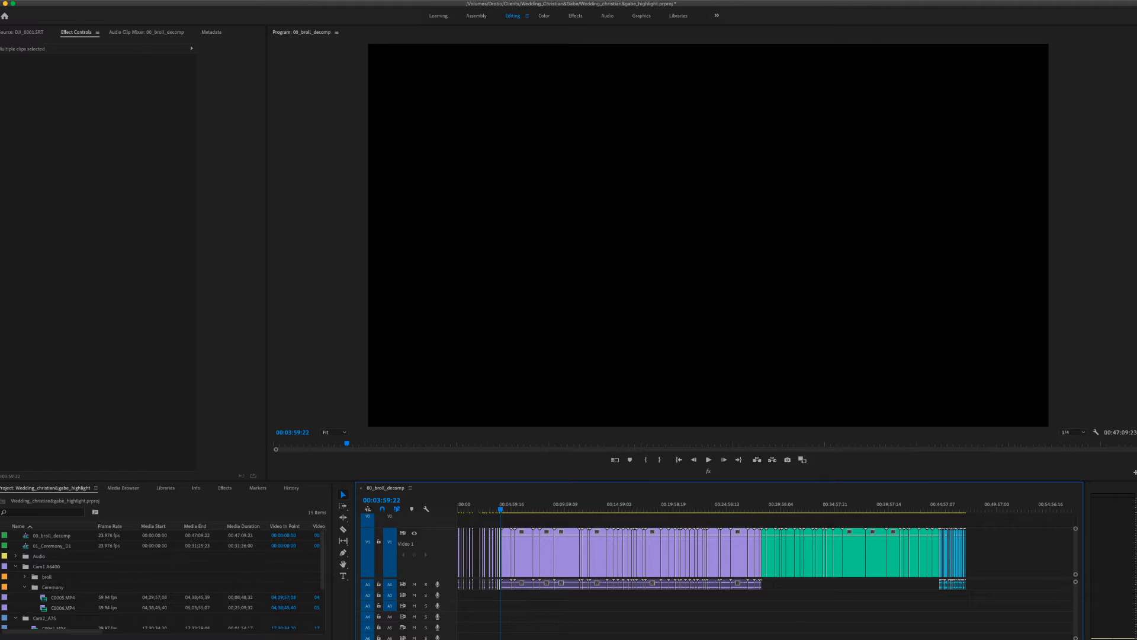
{"action": "key", "text": "equal"}
{"action": "key", "text": "equal"}
{"action": "key", "text": "equal"}
{"action": "key", "text": "equal"}
{"action": "key", "text": "equal"}
{"action": "key", "text": "equal"}
{"action": "key", "text": "equal"}
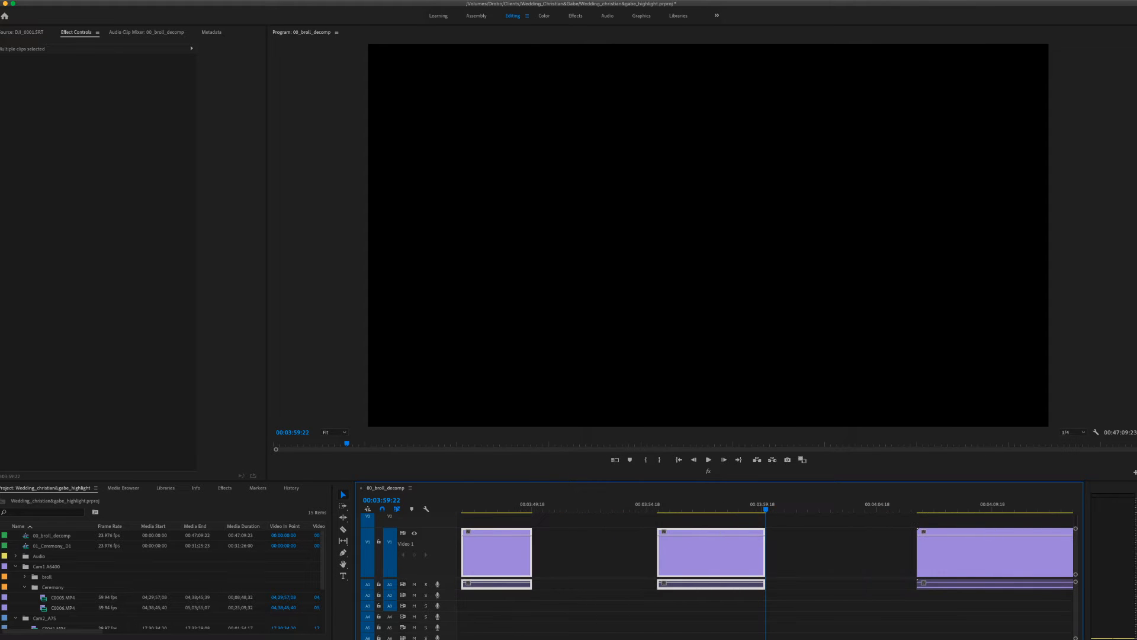
Step: Try to change the label colour of the two selected clips, C0016.MP4 and C0017.MP4
{"action": "right_click", "coordinate": [717, 559]}
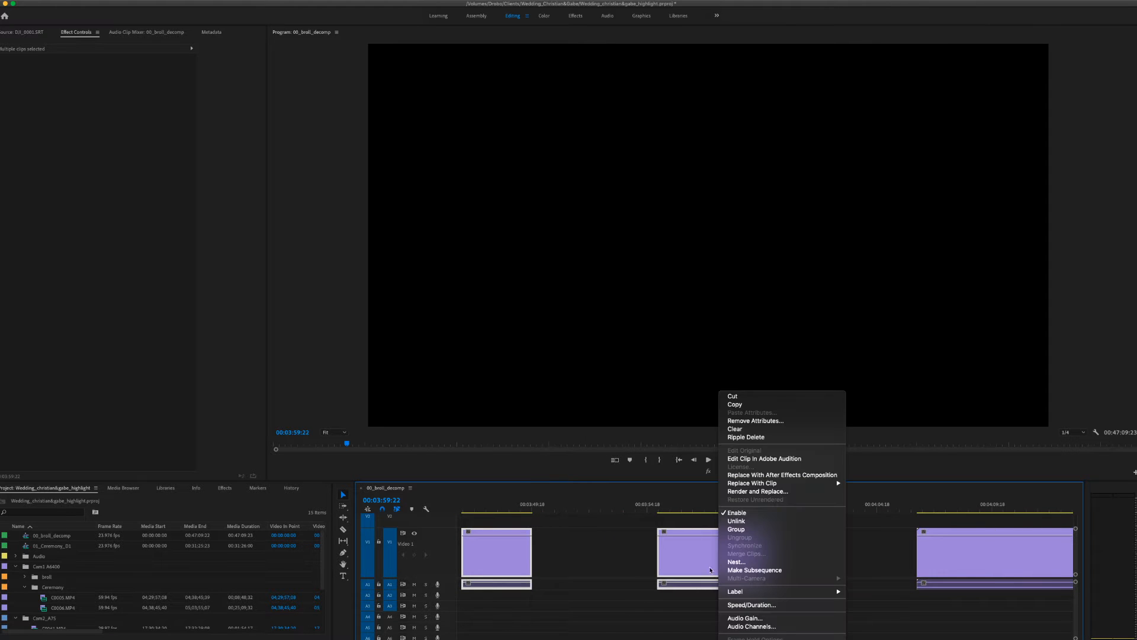
{"action": "mouse_move", "coordinate": [741, 594]}
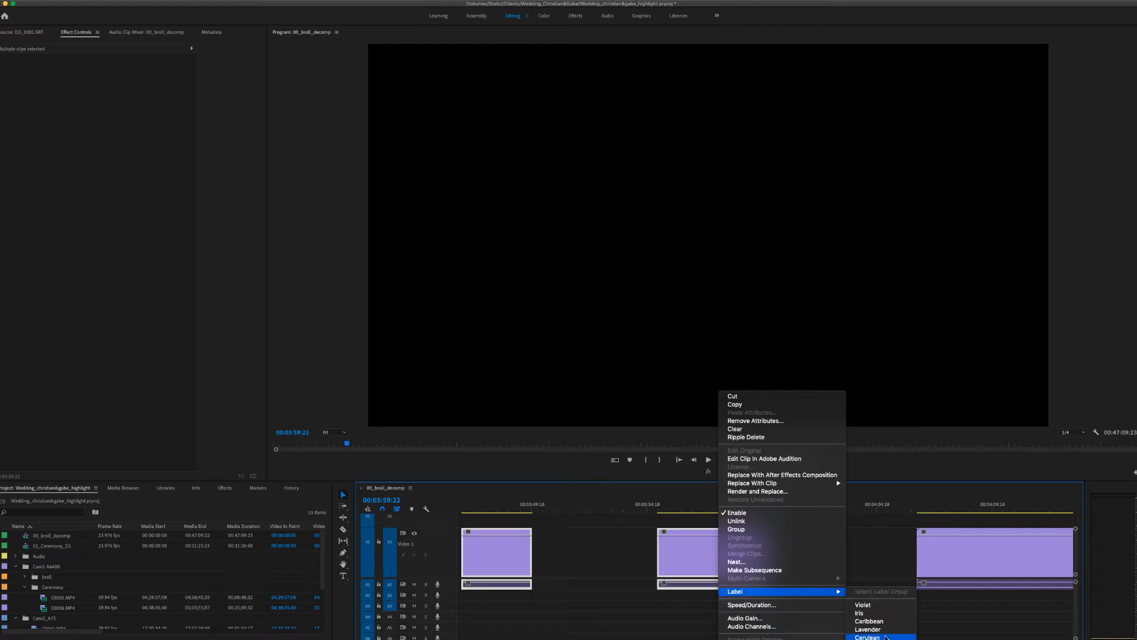
{"action": "left_click", "coordinate": [872, 607]}
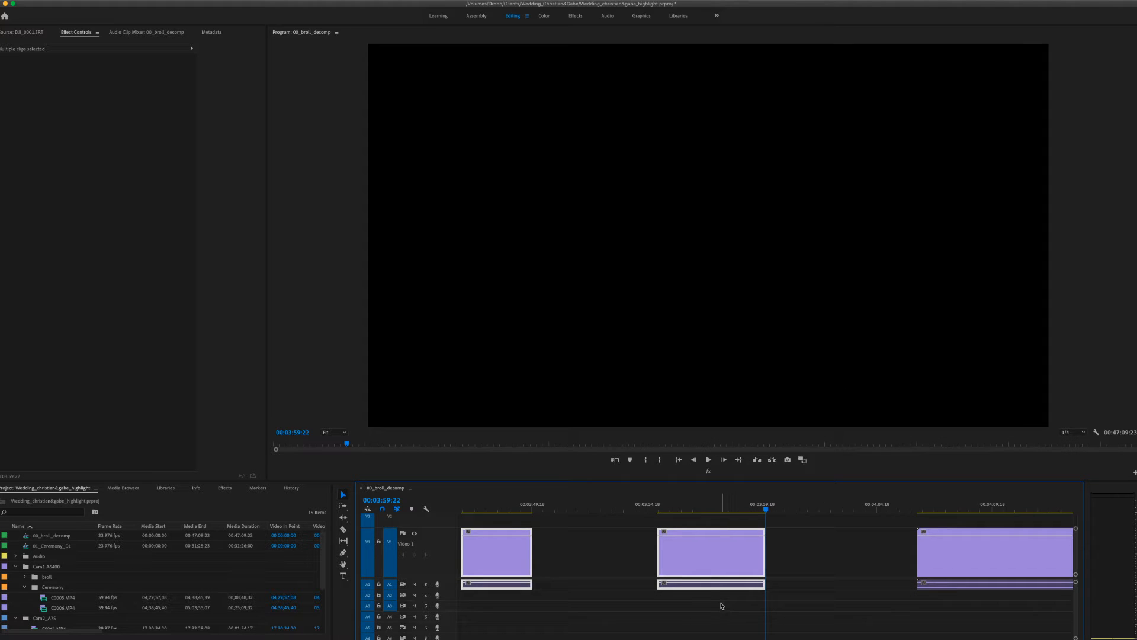
{"action": "scroll", "coordinate": [688, 606], "scroll_direction": "up", "scroll_amount": 5}
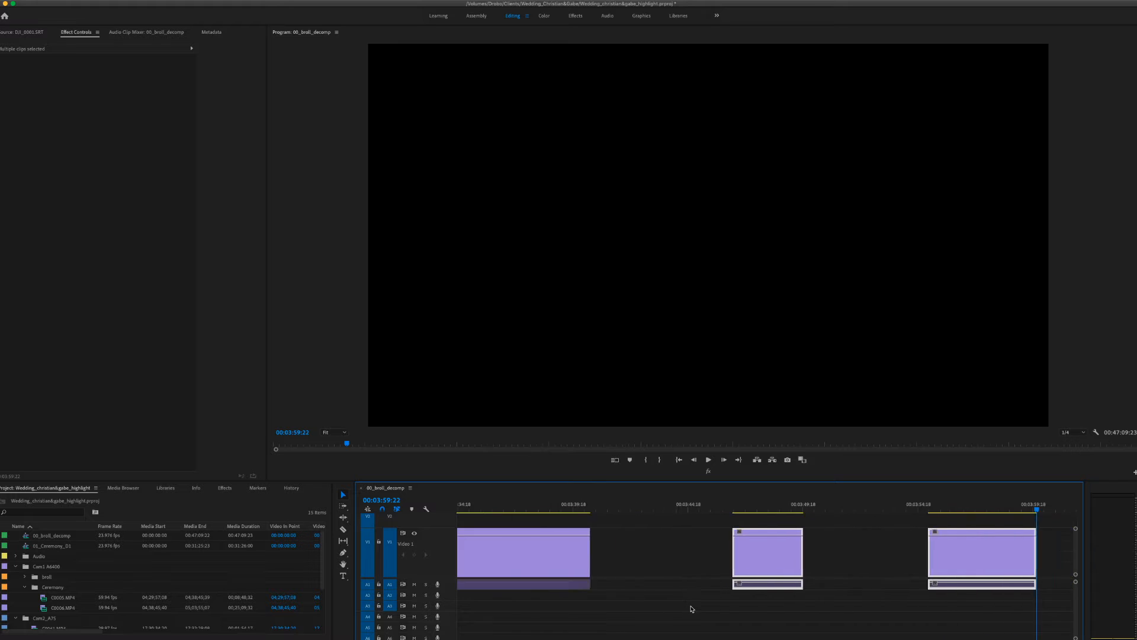
{"action": "scroll", "coordinate": [717, 604], "scroll_direction": "up", "scroll_amount": 1}
{"action": "left_click_drag", "start_coordinate": [888, 610], "coordinate": [632, 557]}
{"action": "right_click", "coordinate": [633, 556]}
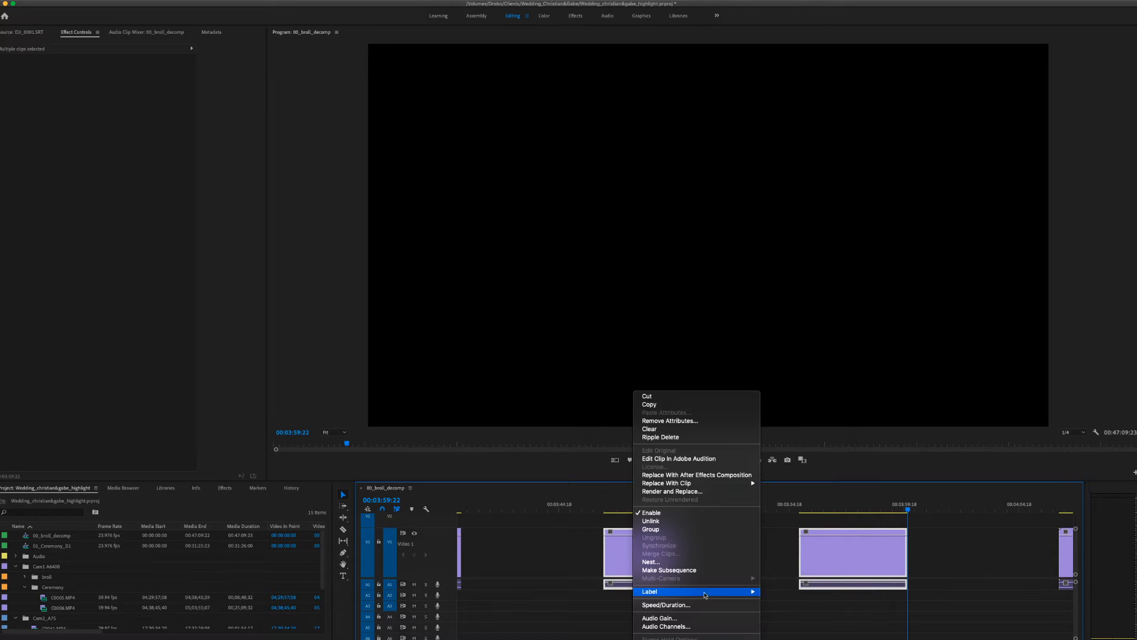
{"action": "mouse_move", "coordinate": [705, 596]}
{"action": "left_click", "coordinate": [801, 609]}
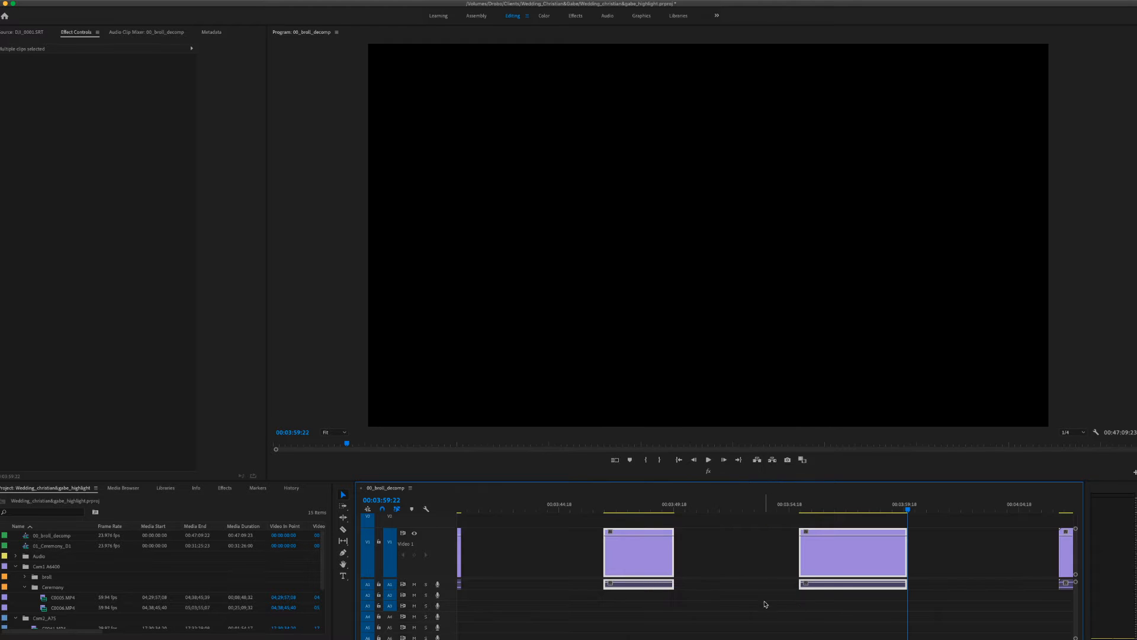
Step: Try a purple label colour and the Lavender label on clips C0016.MP4 and C0017.MP4
{"action": "left_click_drag", "start_coordinate": [860, 609], "coordinate": [632, 568]}
{"action": "right_click", "coordinate": [634, 570]}
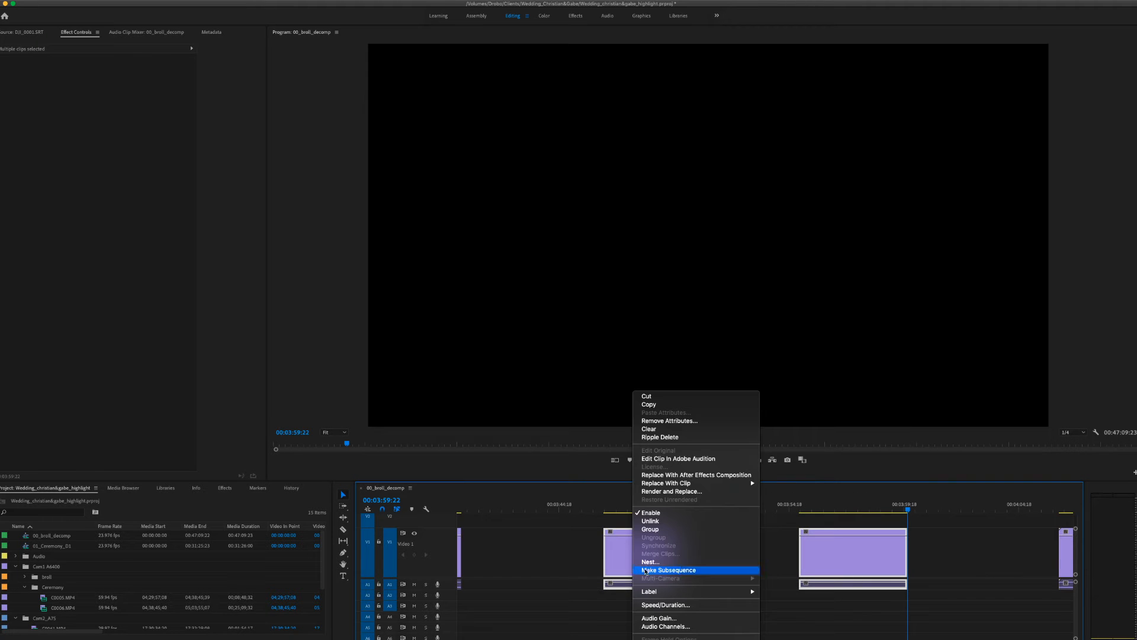
{"action": "mouse_move", "coordinate": [673, 591]}
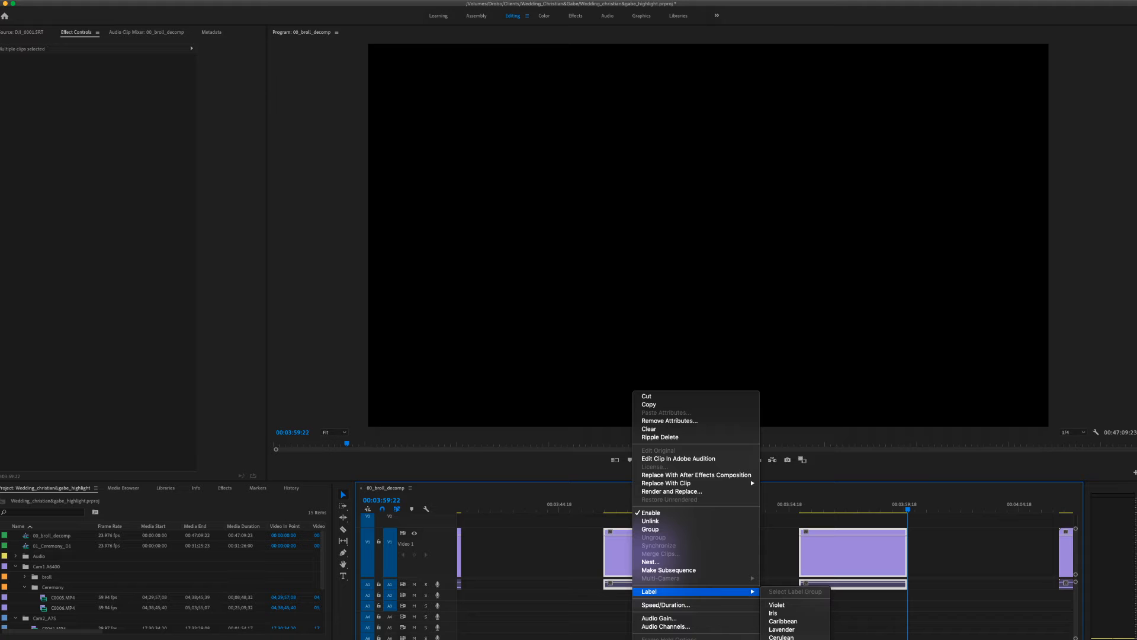
{"action": "left_click", "coordinate": [782, 639]}
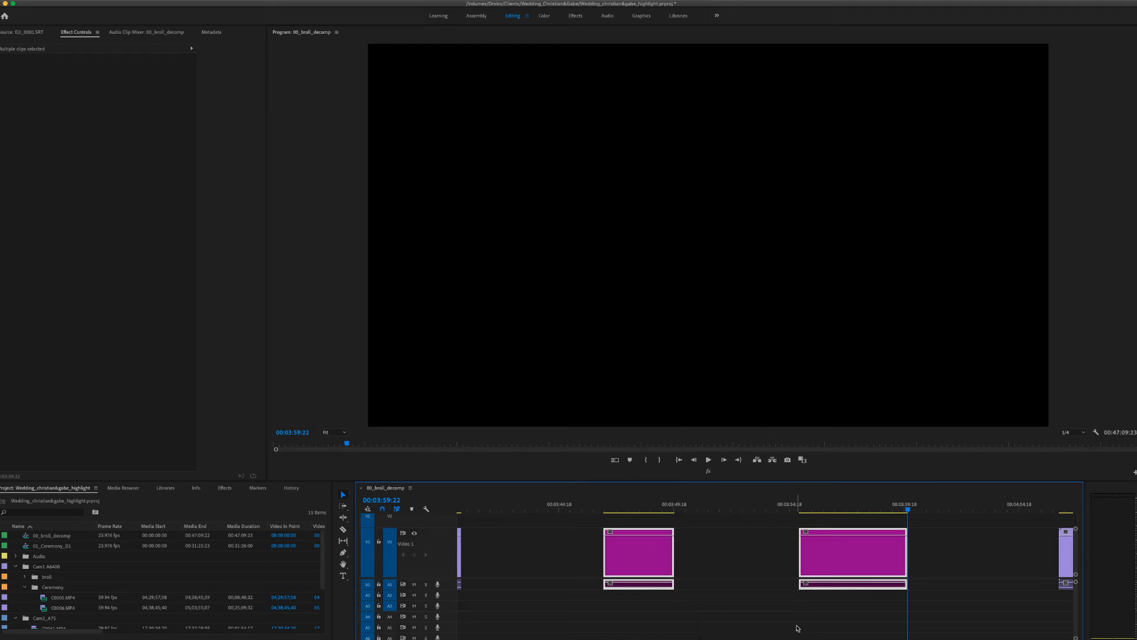
{"action": "left_click_drag", "start_coordinate": [860, 610], "coordinate": [647, 552]}
{"action": "right_click", "coordinate": [651, 553]}
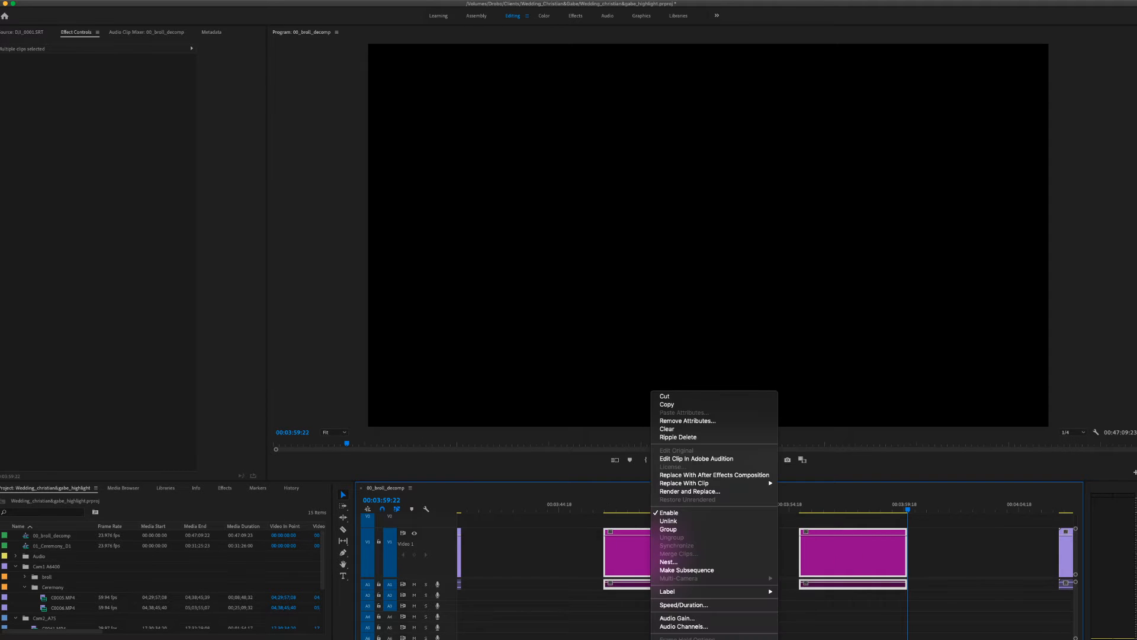
{"action": "mouse_move", "coordinate": [710, 596]}
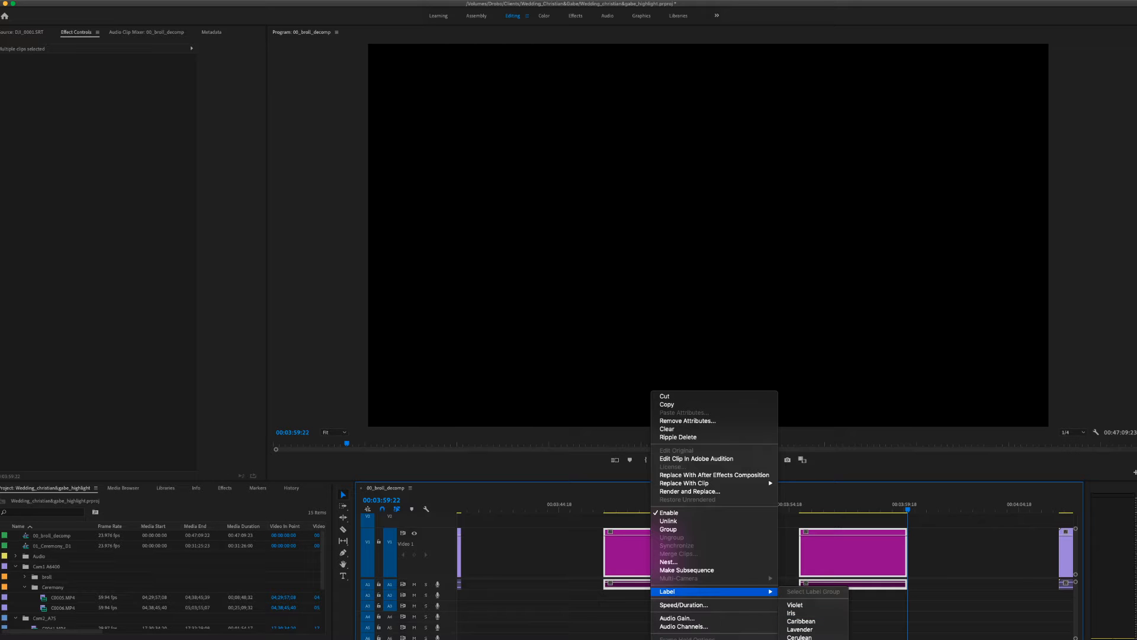
{"action": "left_click", "coordinate": [809, 630]}
Step: Label clips C0016.MP4 and C0017.MP4 purple and clear the selection
{"action": "left_click_drag", "start_coordinate": [861, 612], "coordinate": [648, 578]}
{"action": "right_click", "coordinate": [648, 578]}
{"action": "mouse_move", "coordinate": [694, 592]}
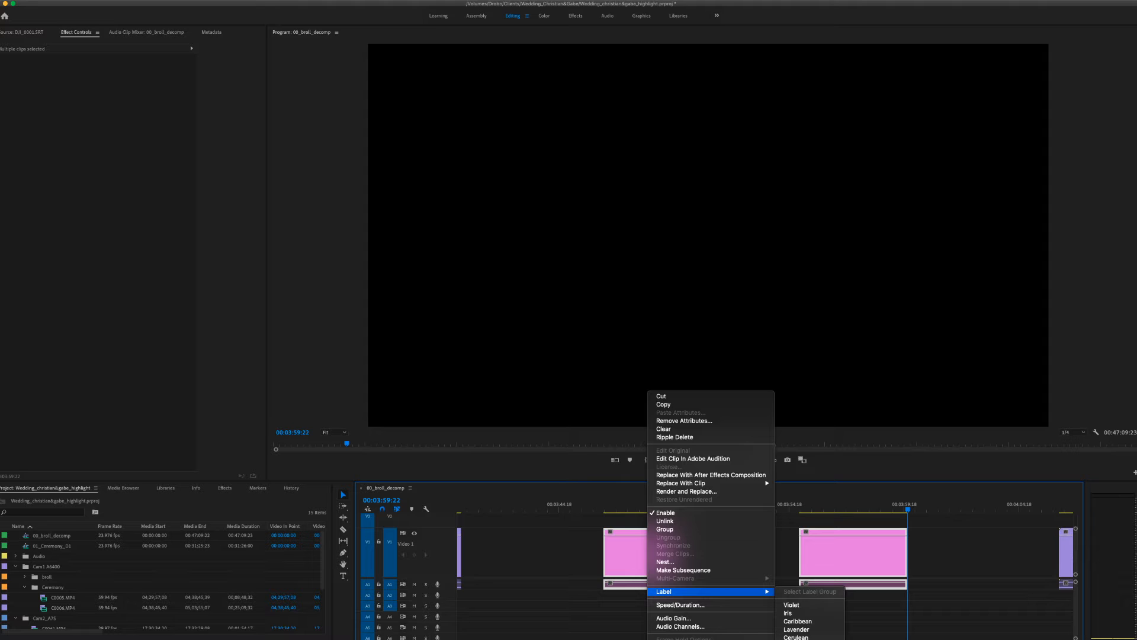
{"action": "left_click", "coordinate": [795, 639]}
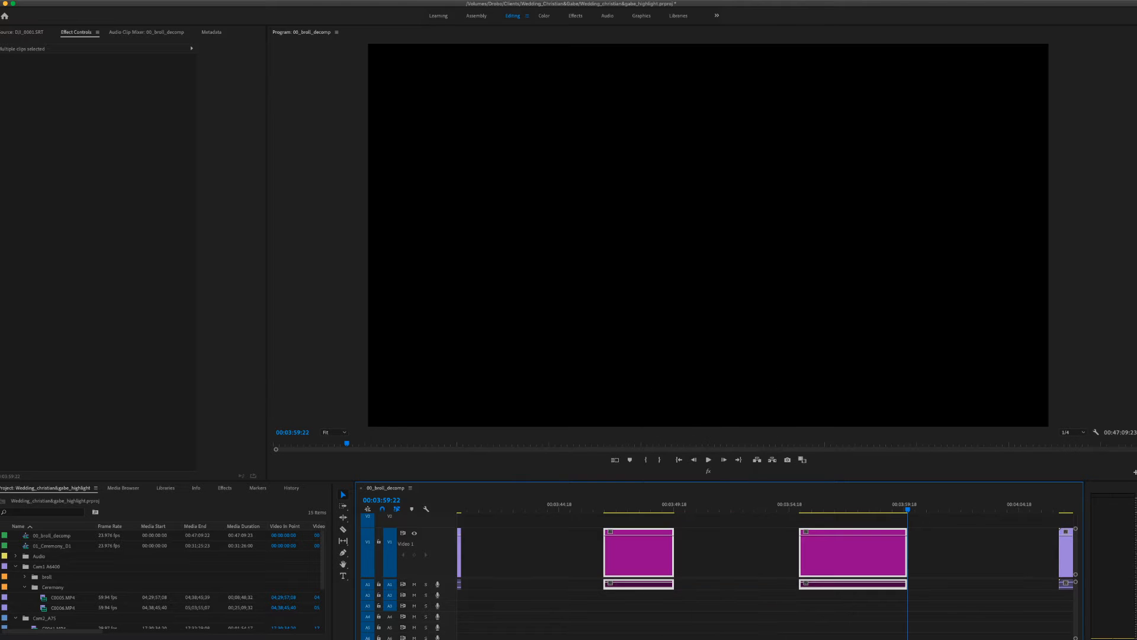
{"action": "left_click", "coordinate": [830, 629]}
Step: Try a golden-yellow marker named "goood" lasting about 11 seconds at 00:04:06:18 on clip C0018.MP4, and undo it
{"action": "key", "text": "minus"}
{"action": "key", "text": "minus"}
{"action": "key", "text": "minus"}
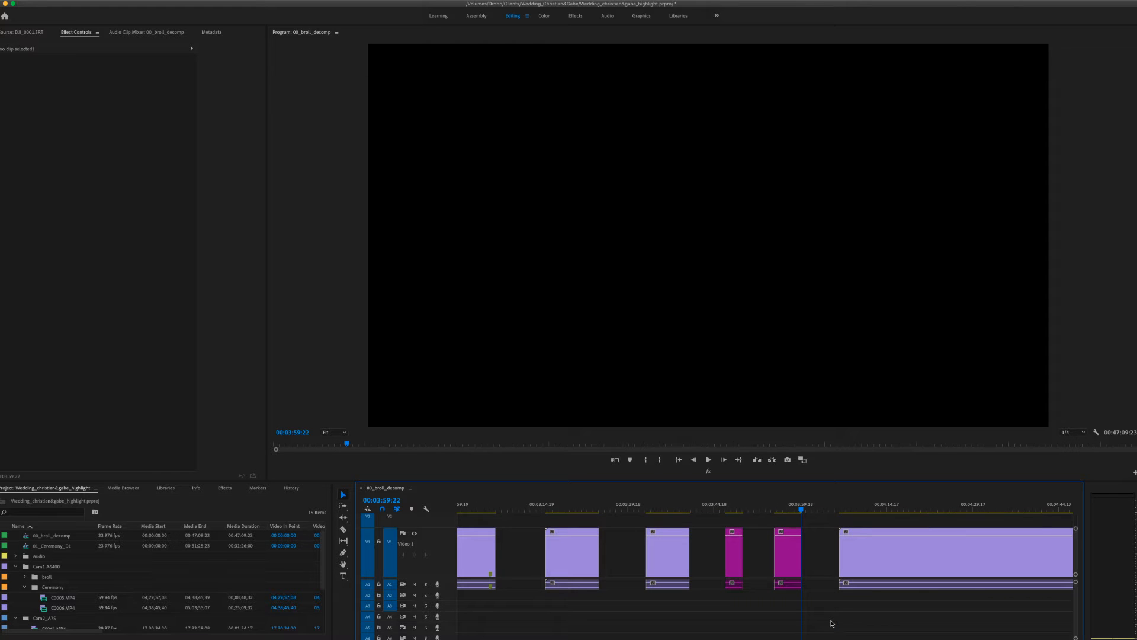
{"action": "scroll", "coordinate": [832, 623], "scroll_direction": "right", "scroll_amount": 3}
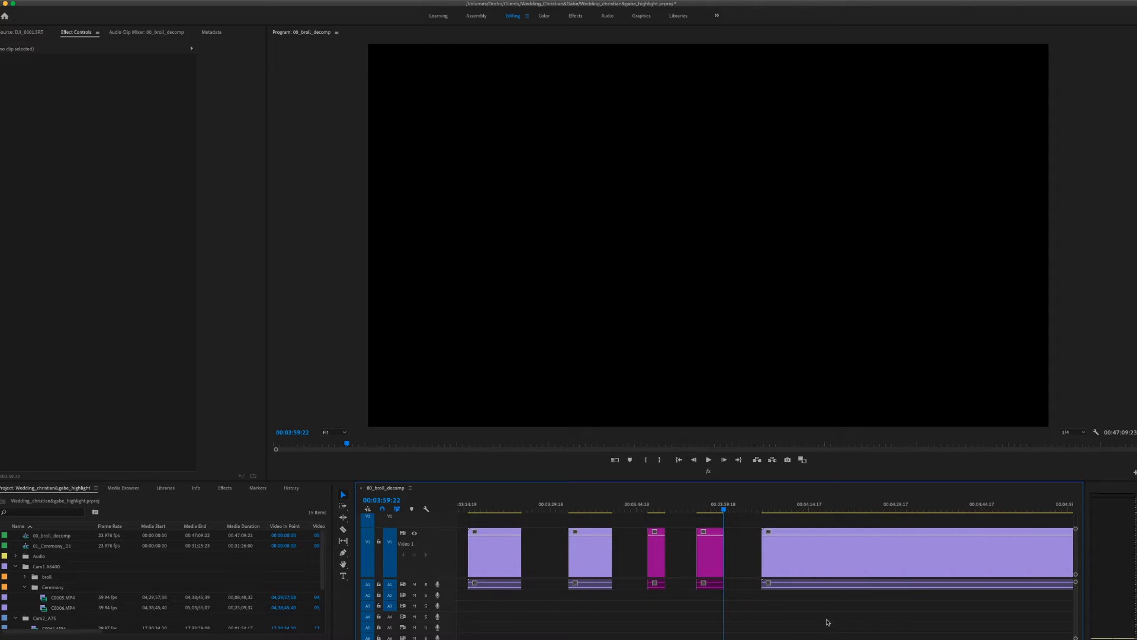
{"action": "left_click_drag", "start_coordinate": [750, 508], "coordinate": [764, 509]}
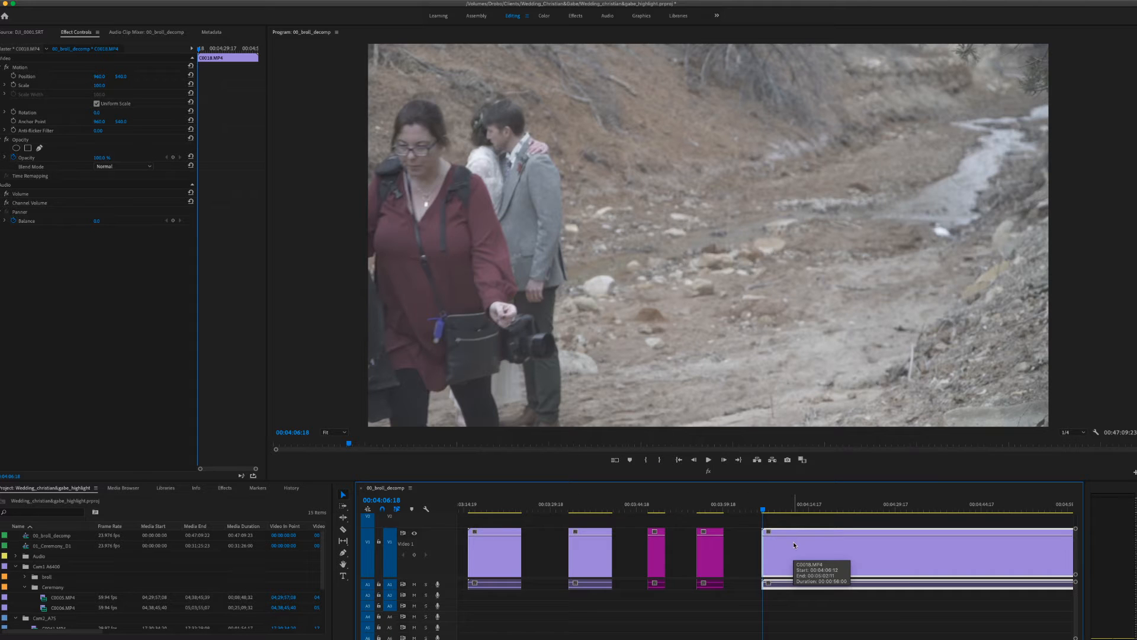
{"action": "key", "text": "m"}
{"action": "key", "text": "m"}
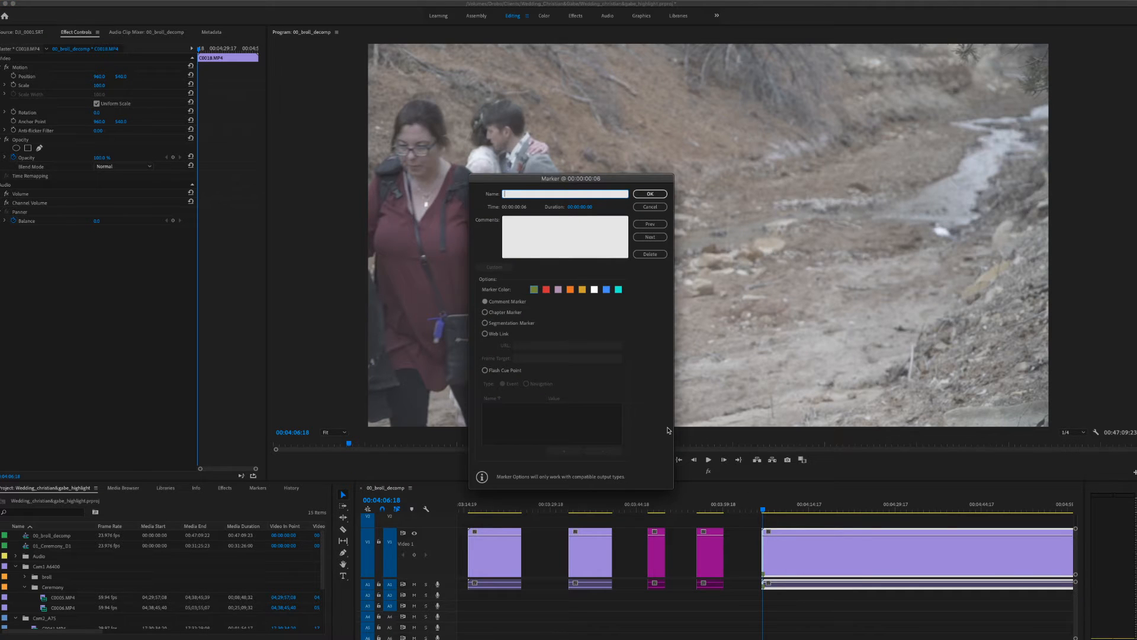
{"action": "left_click", "coordinate": [582, 290]}
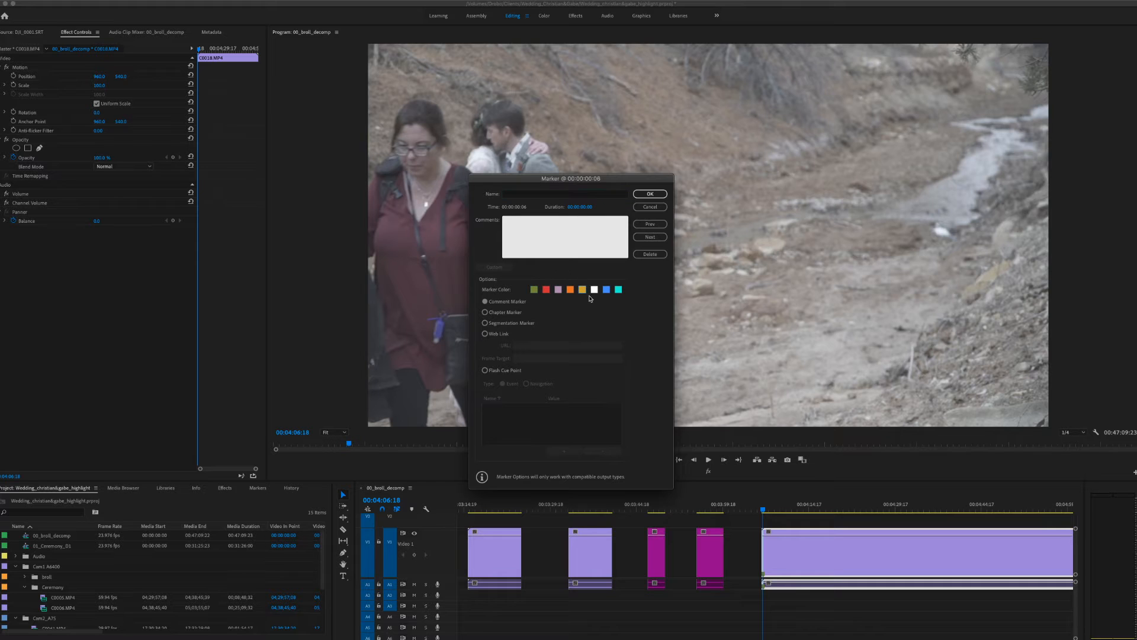
{"action": "left_click", "coordinate": [538, 194]}
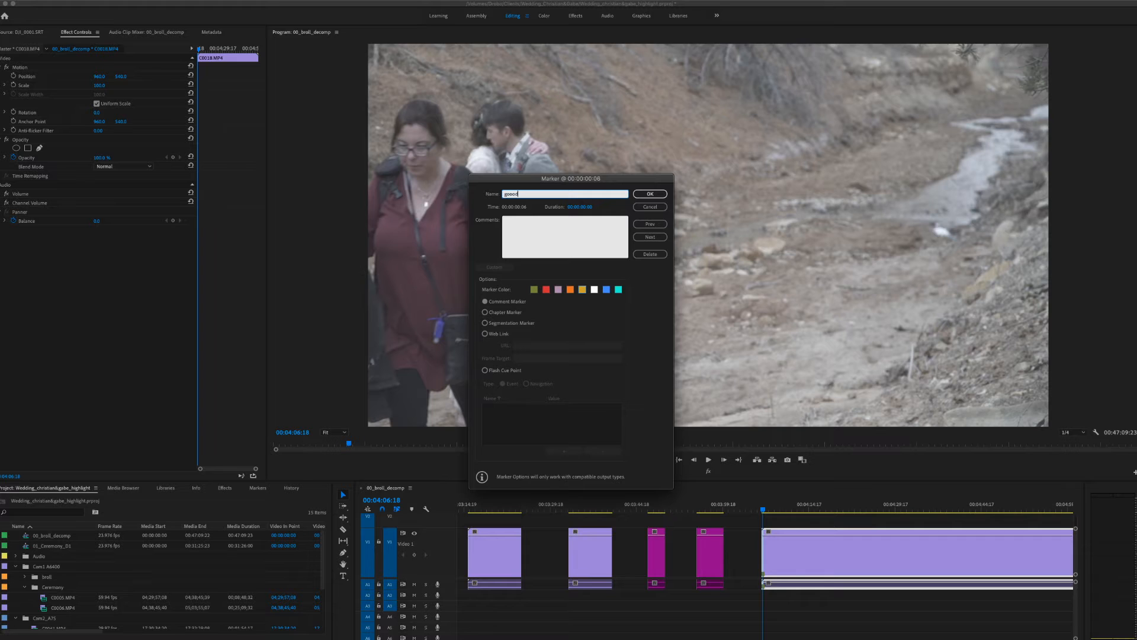
{"action": "left_click_drag", "start_coordinate": [571, 212], "coordinate": [613, 211]}
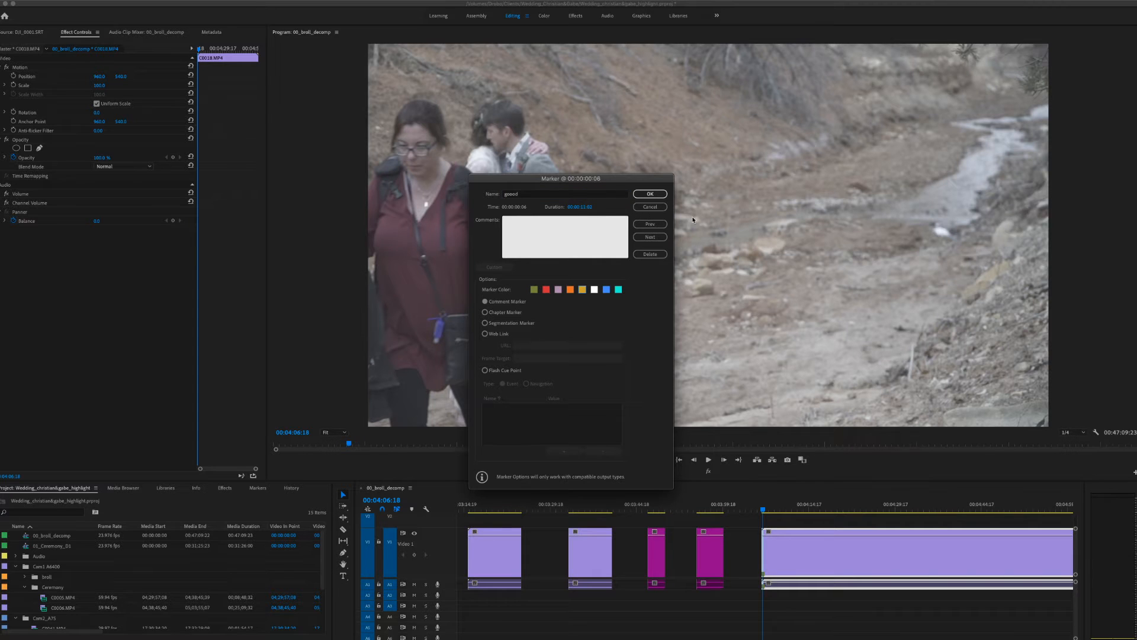
{"action": "left_click", "coordinate": [650, 194]}
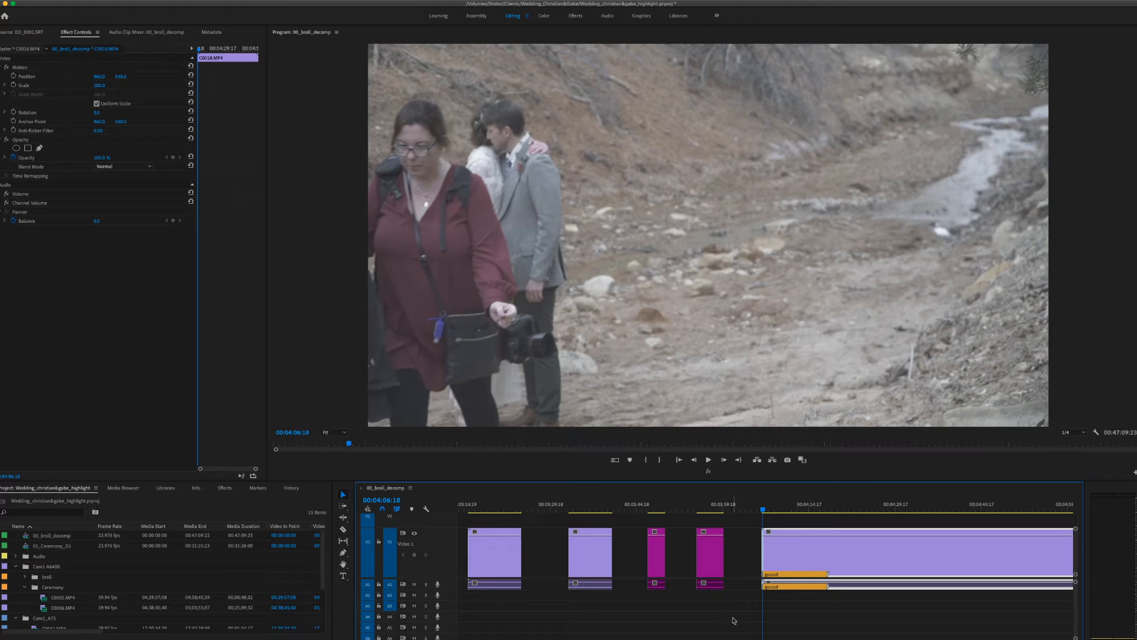
{"action": "key", "text": "super+z"}
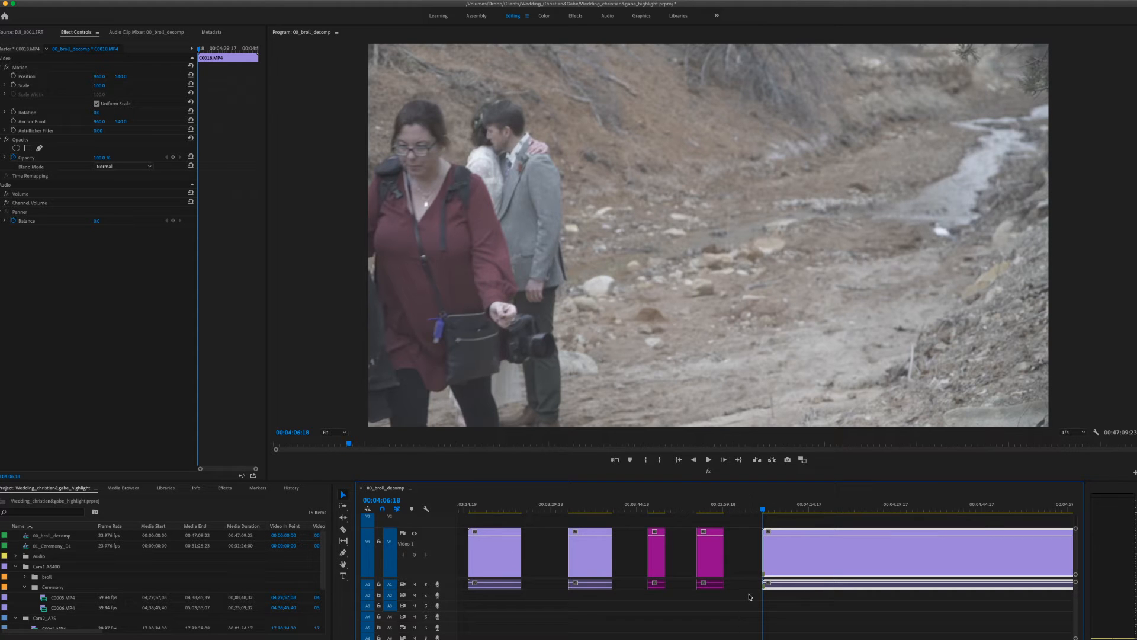
Step: Trim the start of clip C0018.MP4 to 00:04:08:07 and split the clip at 00:04:12:18
{"action": "key", "text": "equal"}
{"action": "key", "text": "equal"}
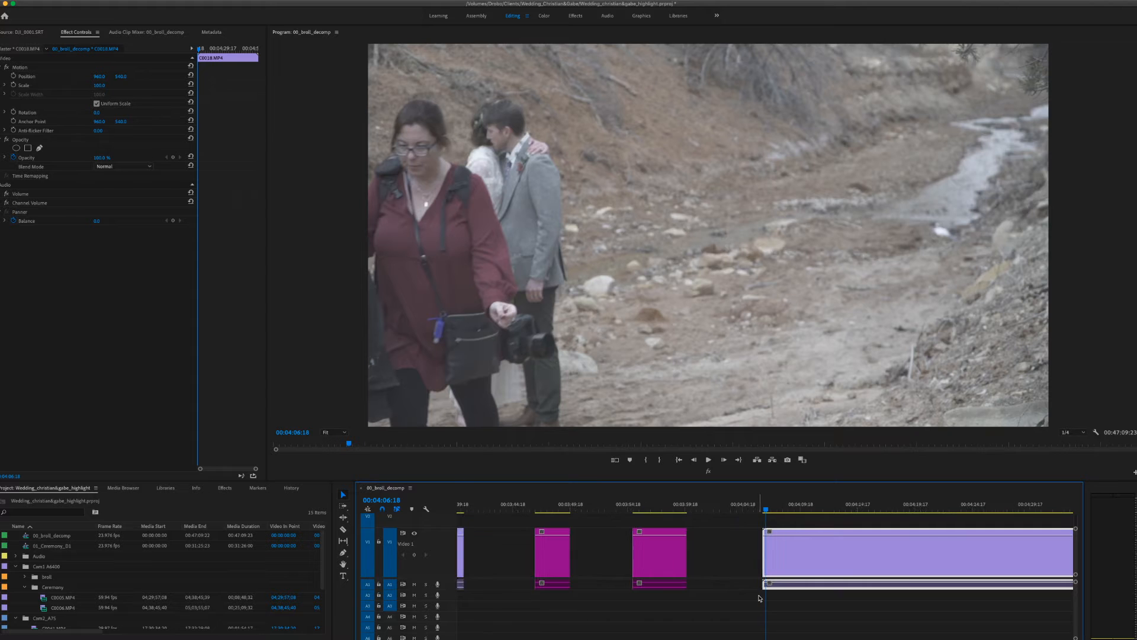
{"action": "scroll", "coordinate": [714, 559], "scroll_direction": "right", "scroll_amount": 4}
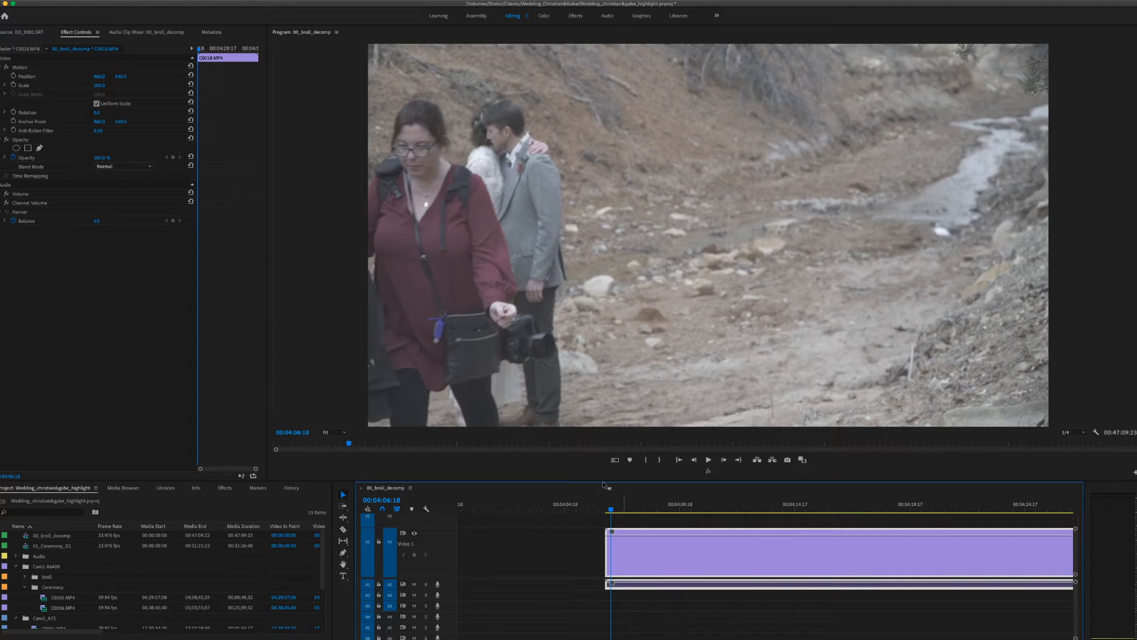
{"action": "left_click_drag", "start_coordinate": [612, 512], "coordinate": [648, 519]}
{"action": "left_click_drag", "start_coordinate": [608, 559], "coordinate": [646, 560]}
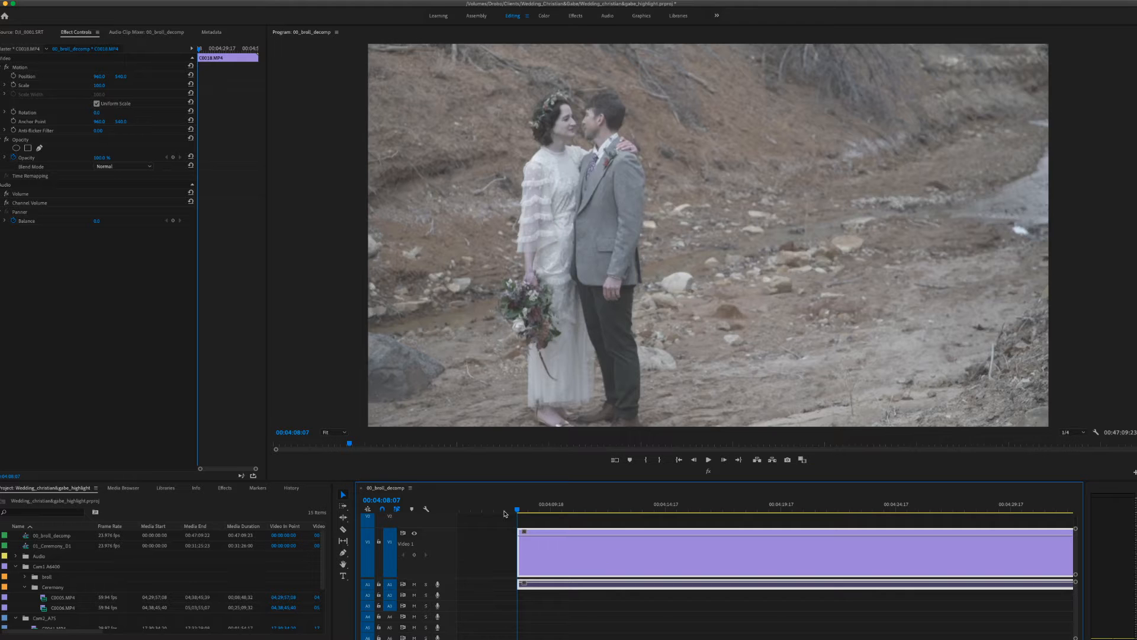
{"action": "left_click_drag", "start_coordinate": [517, 512], "coordinate": [623, 535]}
{"action": "key", "text": "super+k"}
Step: Trim the start of the second C0018.MP4 piece to 00:04:16:21 and split it at 00:04:18:22
{"action": "scroll", "coordinate": [644, 521], "scroll_direction": "down", "scroll_amount": 3}
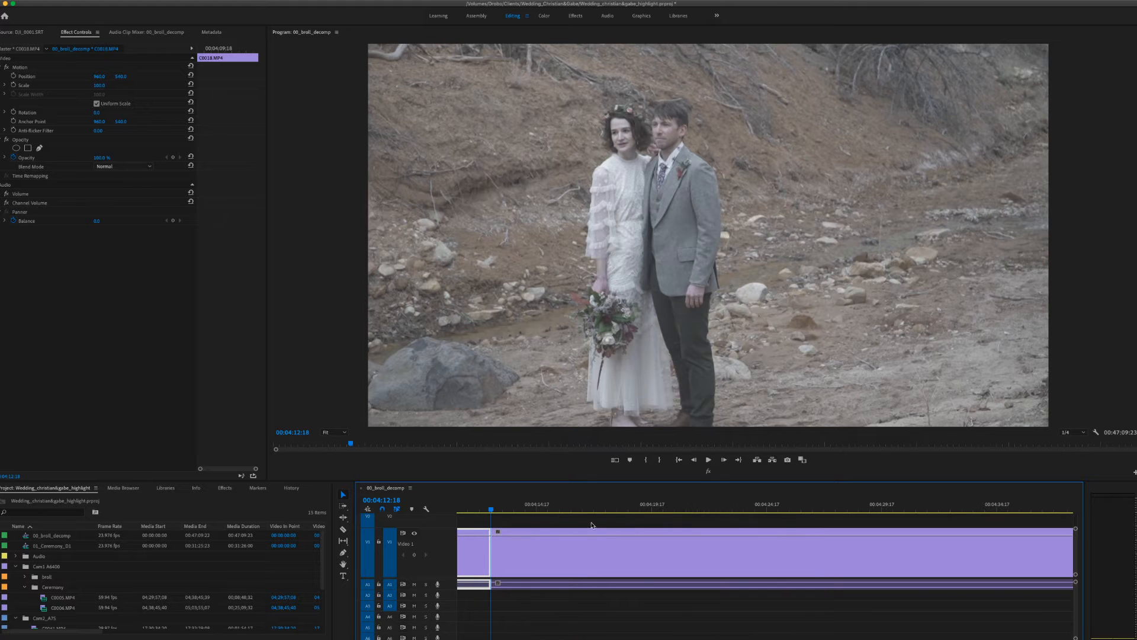
{"action": "left_click_drag", "start_coordinate": [492, 511], "coordinate": [588, 529]}
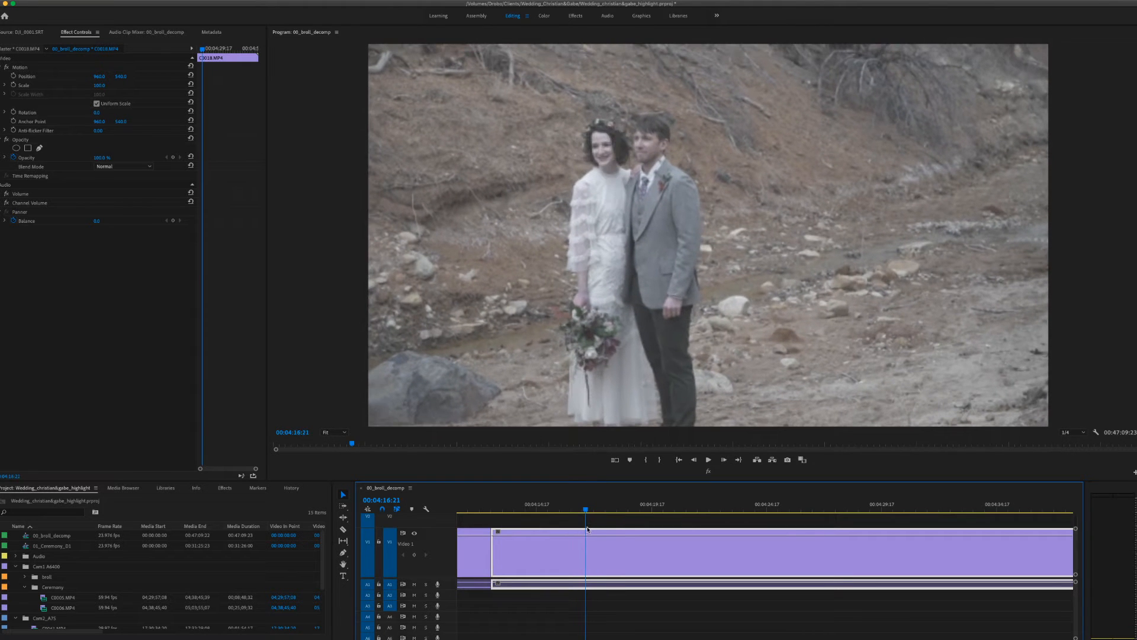
{"action": "left_click_drag", "start_coordinate": [495, 544], "coordinate": [585, 548]}
{"action": "scroll", "coordinate": [529, 544], "scroll_direction": "left", "scroll_amount": 3}
{"action": "left_click_drag", "start_coordinate": [471, 511], "coordinate": [526, 525]}
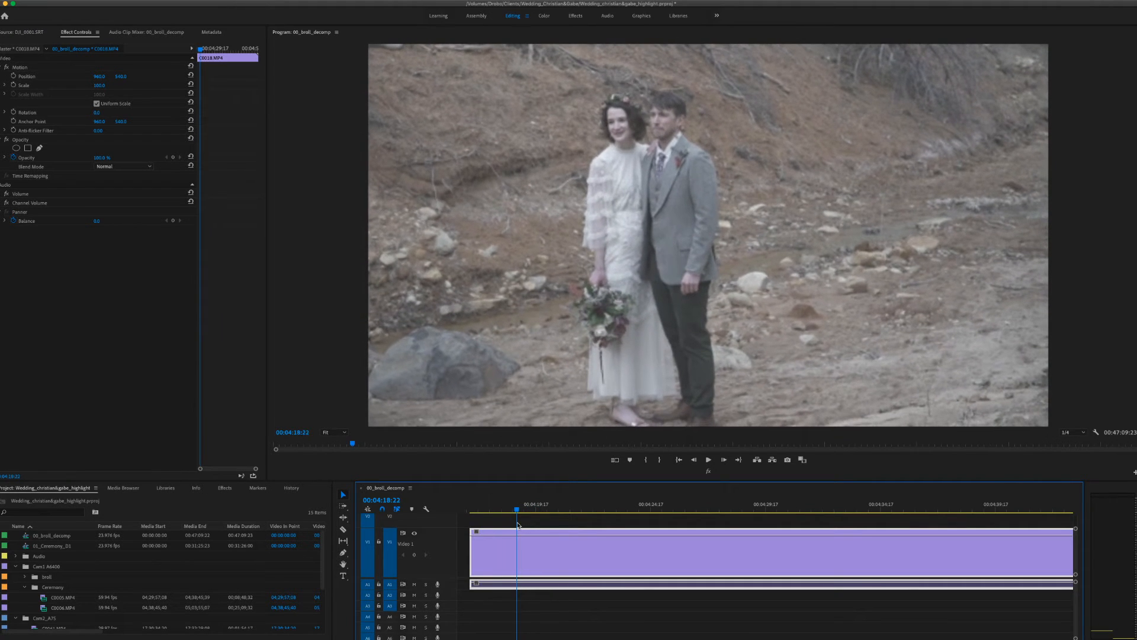
{"action": "key", "text": "super+k"}
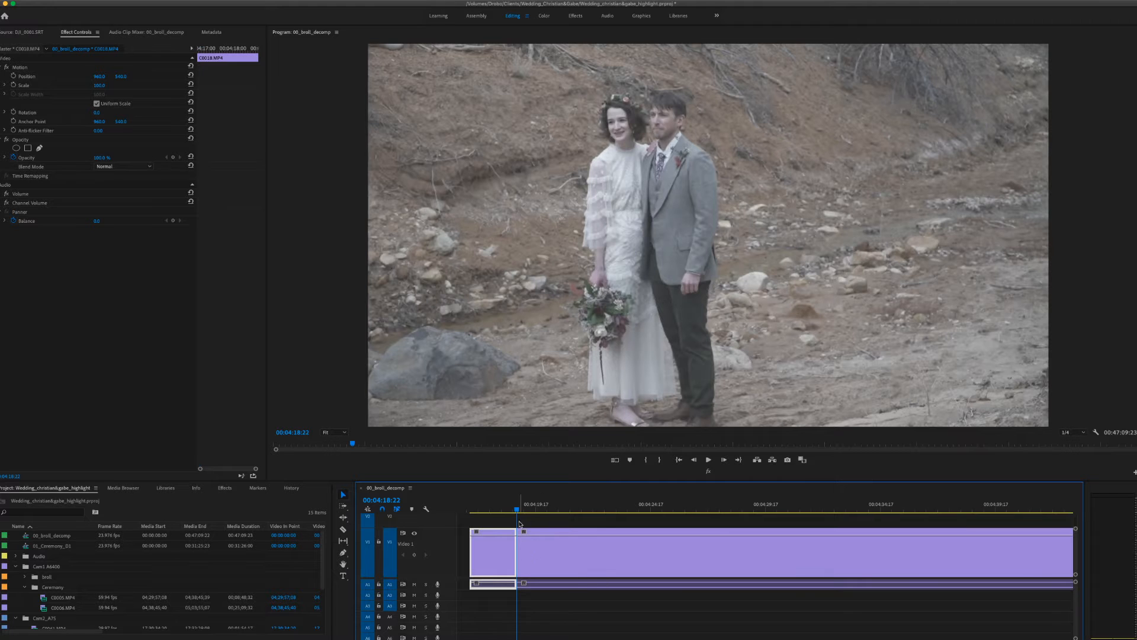
Step: Trim the start of the third C0018.MP4 piece to 00:04:35:00
{"action": "left_click_drag", "start_coordinate": [528, 511], "coordinate": [744, 541]}
{"action": "scroll", "coordinate": [747, 542], "scroll_direction": "down", "scroll_amount": 3}
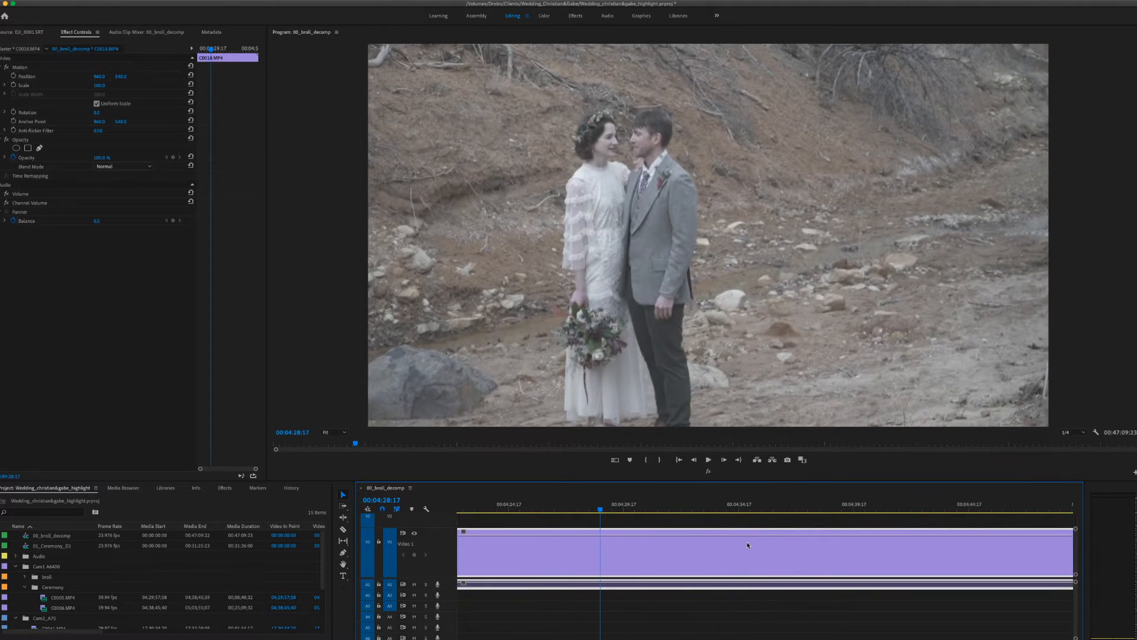
{"action": "key", "text": "minus"}
{"action": "scroll", "coordinate": [735, 542], "scroll_direction": "down", "scroll_amount": 2}
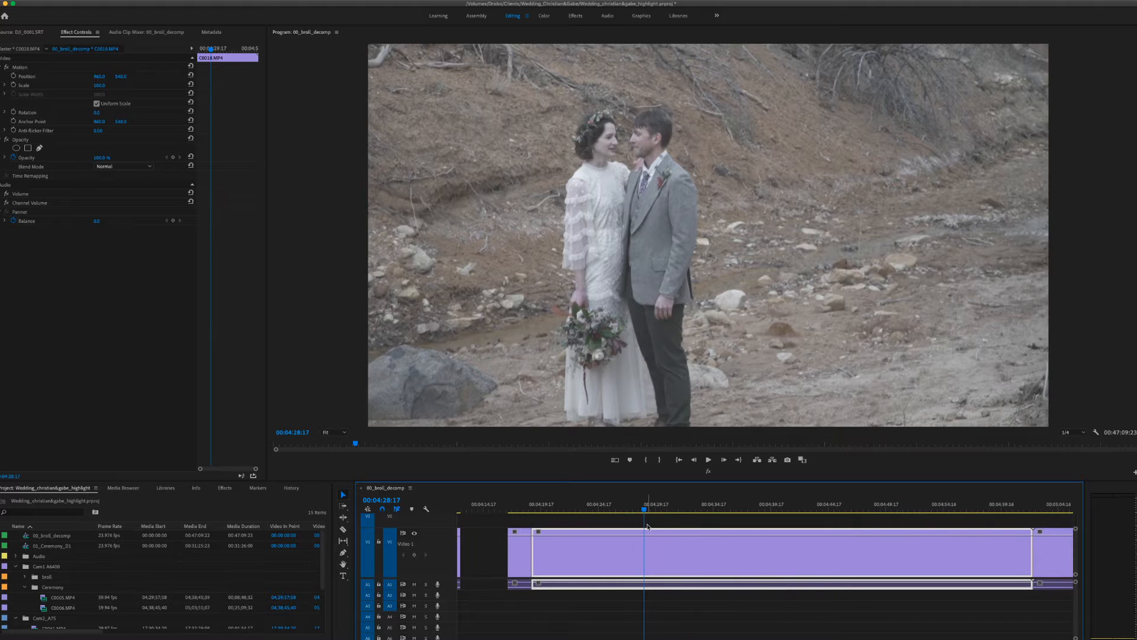
{"action": "left_click_drag", "start_coordinate": [646, 512], "coordinate": [717, 527]}
{"action": "scroll", "coordinate": [578, 538], "scroll_direction": "right", "scroll_amount": 5}
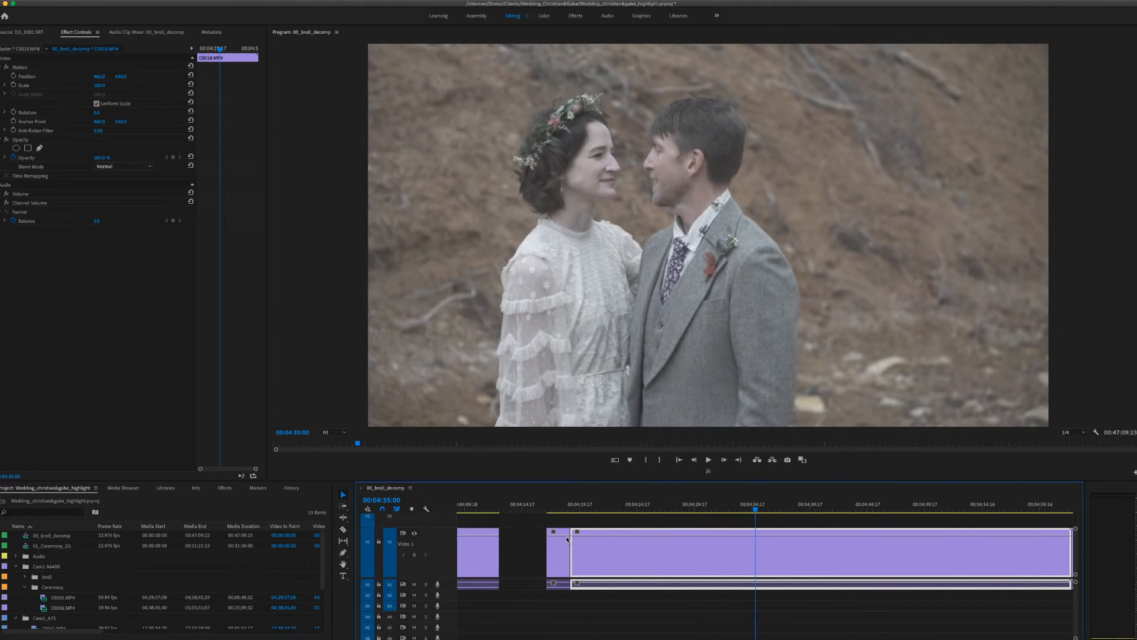
{"action": "scroll", "coordinate": [561, 540], "scroll_direction": "left", "scroll_amount": 3}
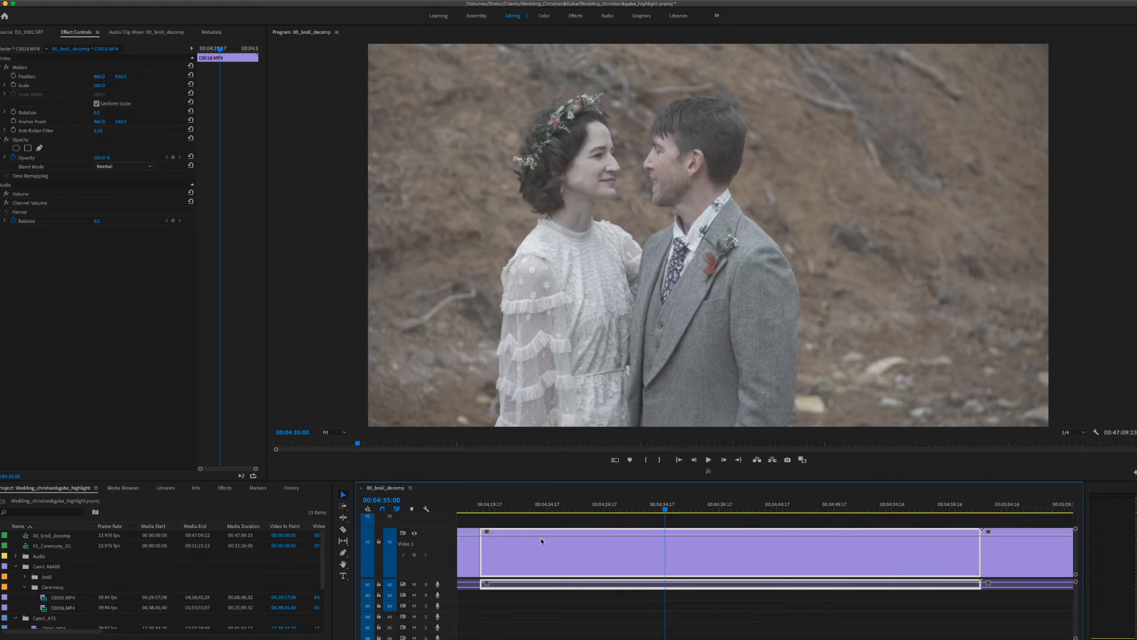
{"action": "left_click_drag", "start_coordinate": [481, 529], "coordinate": [663, 552]}
Step: Add clip markers at 00:04:37:17 and 00:04:41:10 on the third C0018.MP4 piece and split it at 00:04:44:23
{"action": "scroll", "coordinate": [663, 552], "scroll_direction": "right", "scroll_amount": 8}
{"action": "scroll", "coordinate": [570, 527], "scroll_direction": "left", "scroll_amount": 1}
{"action": "left_click_drag", "start_coordinate": [527, 515], "coordinate": [556, 523]}
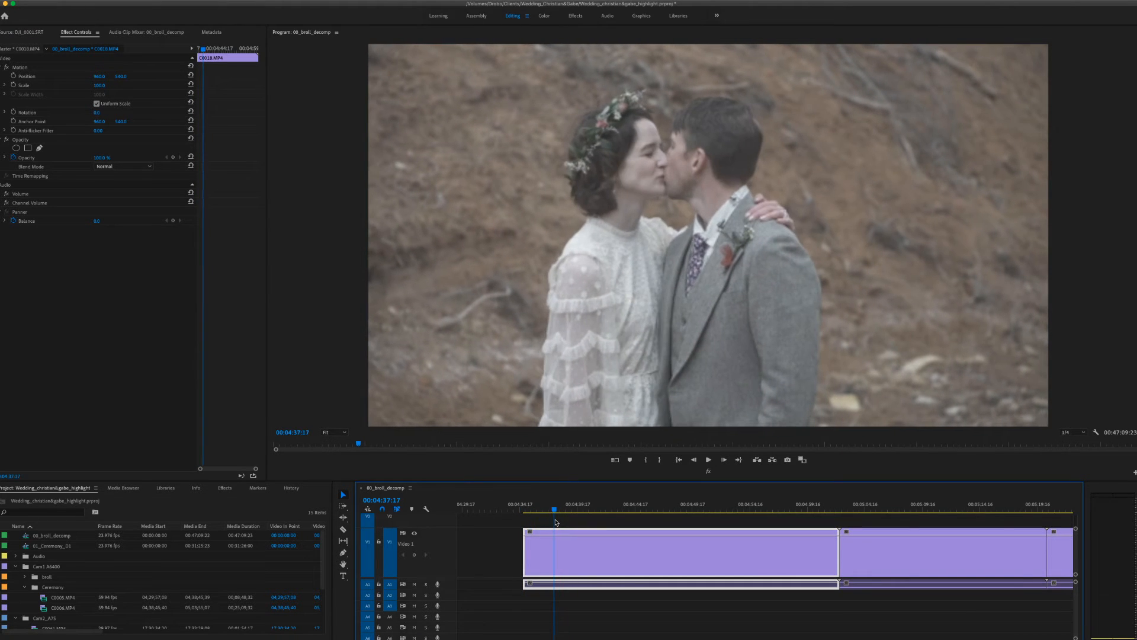
{"action": "left_click_drag", "start_coordinate": [555, 508], "coordinate": [598, 520]}
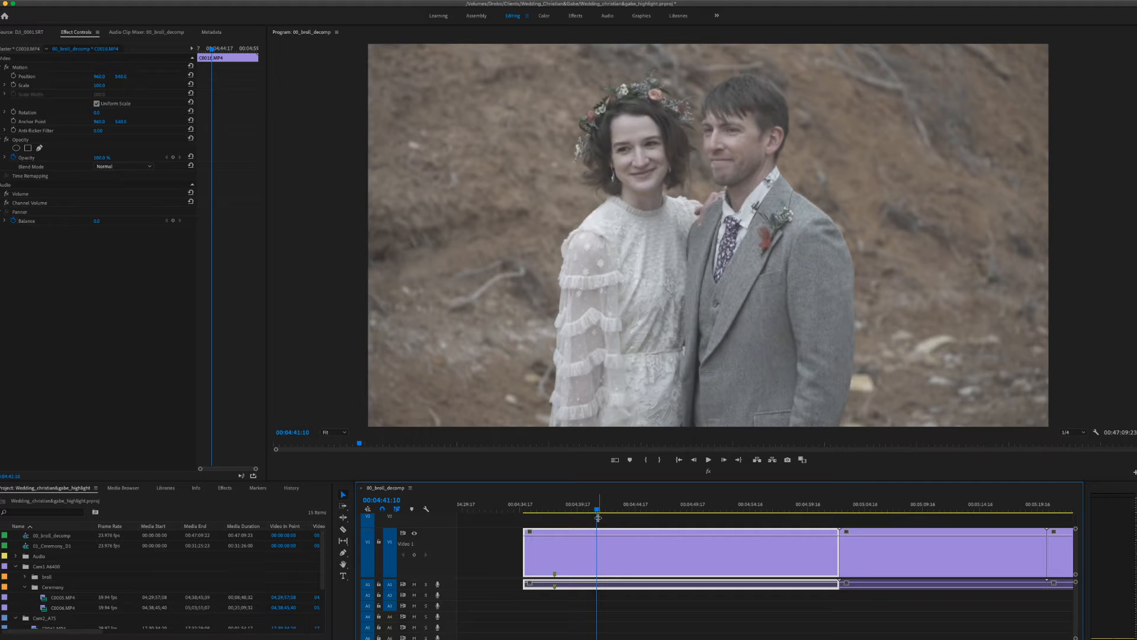
{"action": "left_click_drag", "start_coordinate": [598, 513], "coordinate": [639, 519]}
{"action": "key", "text": "super+k"}
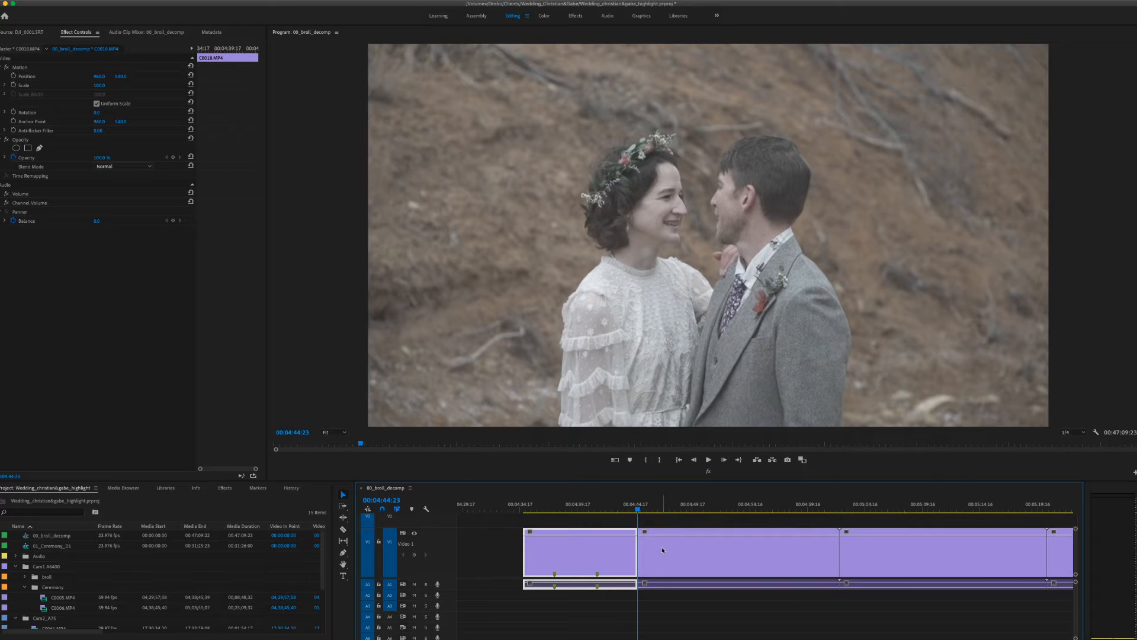
Step: Trim the start of the fourth C0018.MP4 piece, split it at 00:04:57:20 and delete the remainder after the cut
{"action": "left_click_drag", "start_coordinate": [657, 511], "coordinate": [786, 528]}
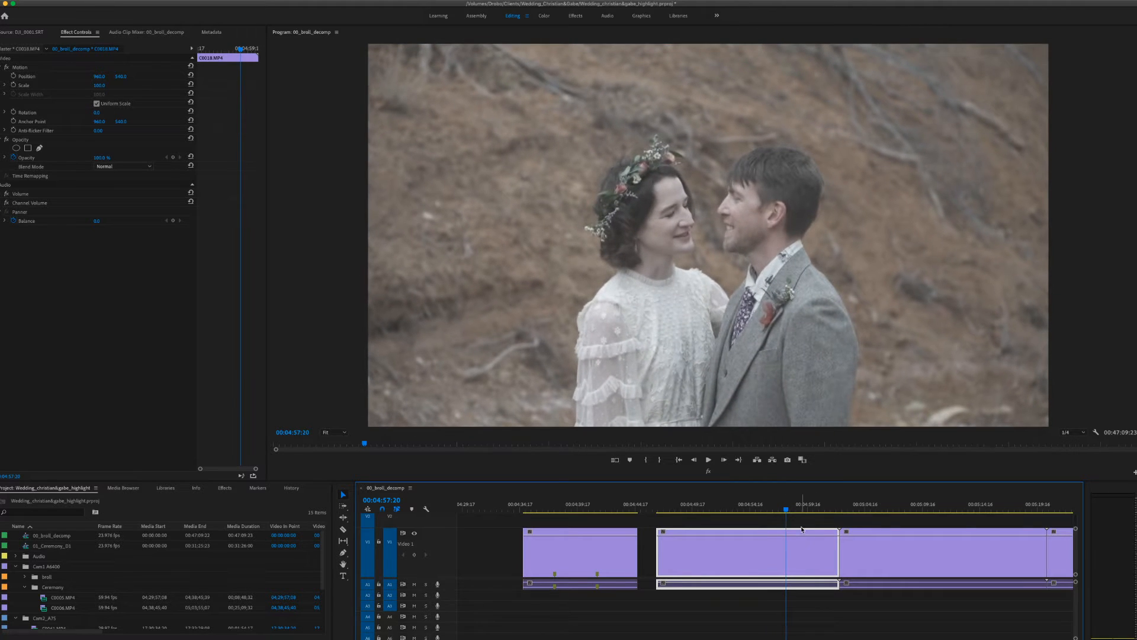
{"action": "key", "text": "super+k"}
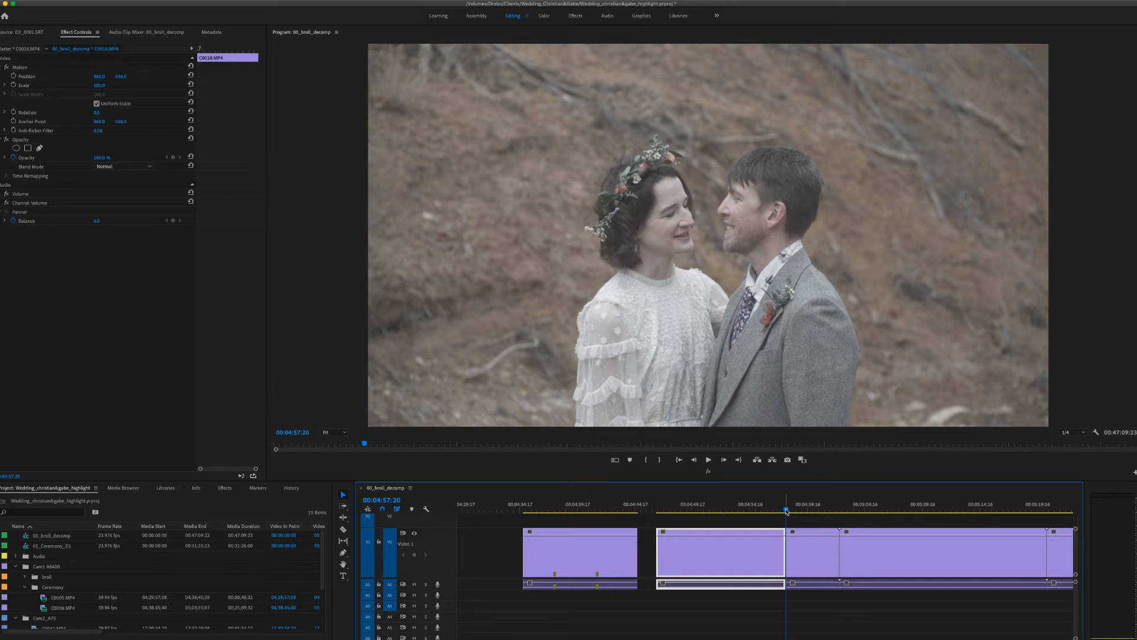
{"action": "left_click_drag", "start_coordinate": [786, 511], "coordinate": [810, 541]}
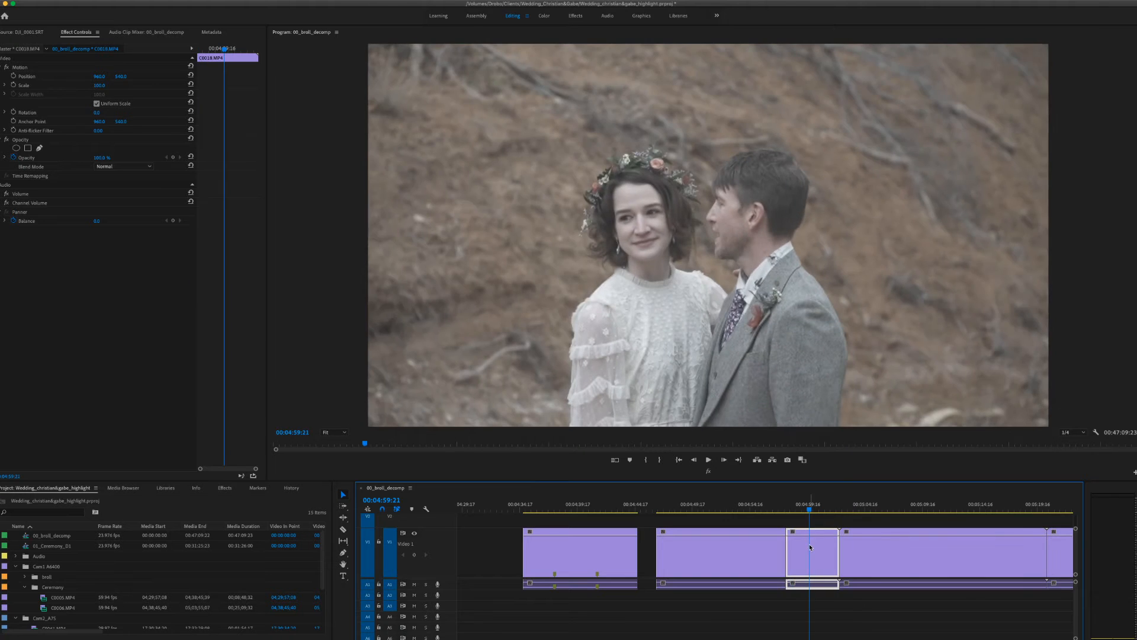
{"action": "key", "text": "Delete"}
Step: Review clip C0019.MP4 and delete it from the sequence
{"action": "scroll", "coordinate": [682, 519], "scroll_direction": "right", "scroll_amount": 5}
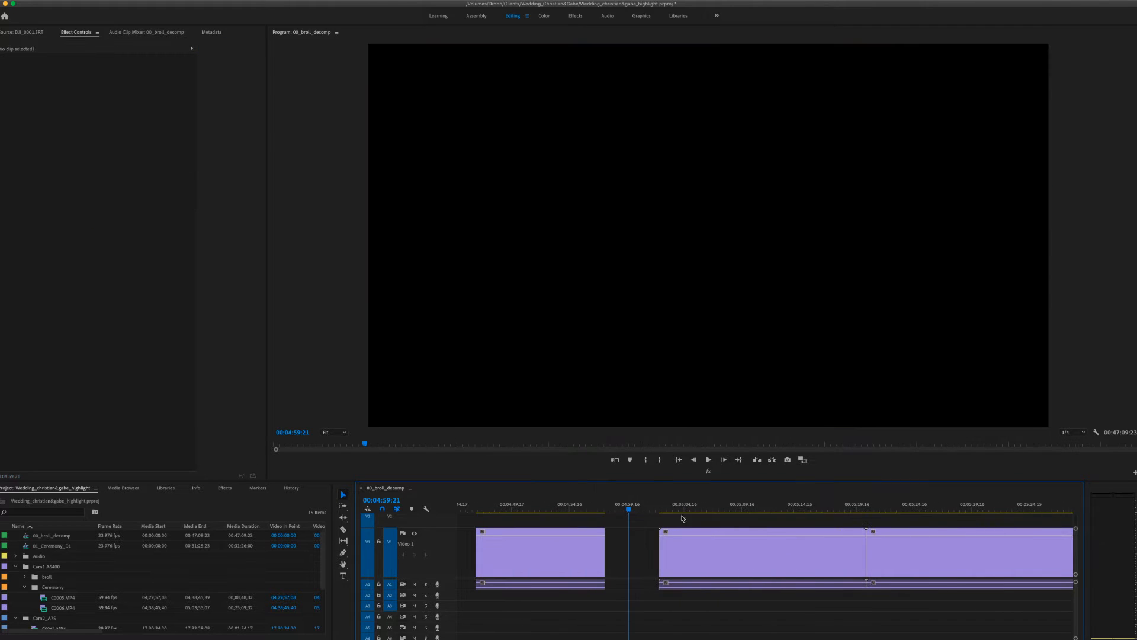
{"action": "left_click_drag", "start_coordinate": [660, 509], "coordinate": [873, 540]}
{"action": "left_click", "coordinate": [809, 554]}
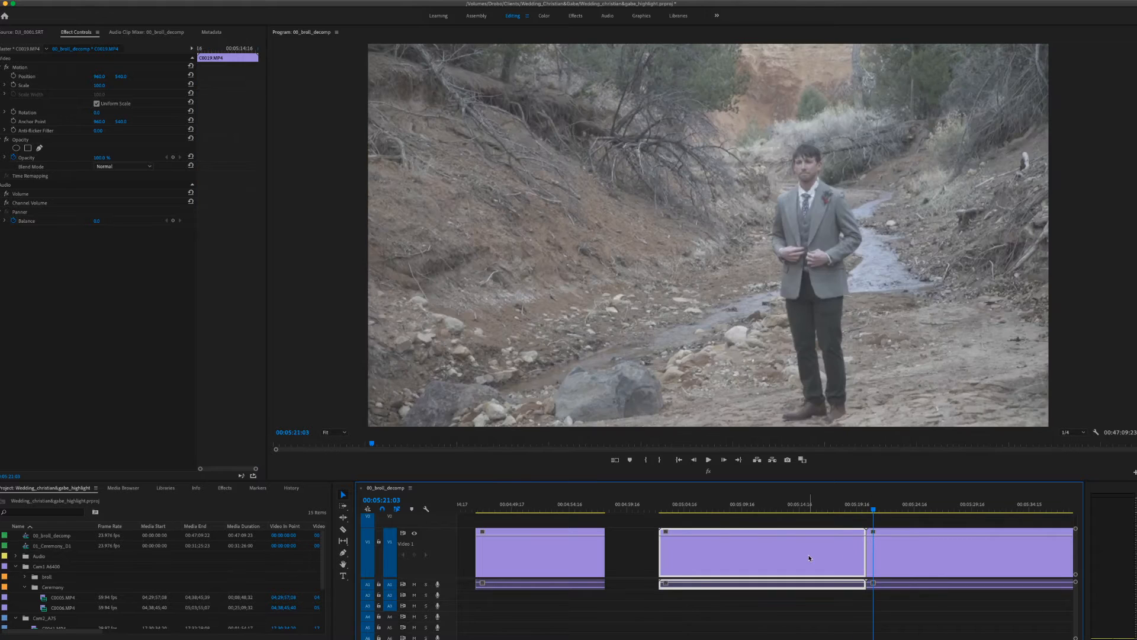
{"action": "key", "text": "Delete"}
Step: Trim the start of clip C0020.MP4 to 00:05:27:07 and split the clip at 00:05:38:13
{"action": "scroll", "coordinate": [740, 522], "scroll_direction": "right", "scroll_amount": 5}
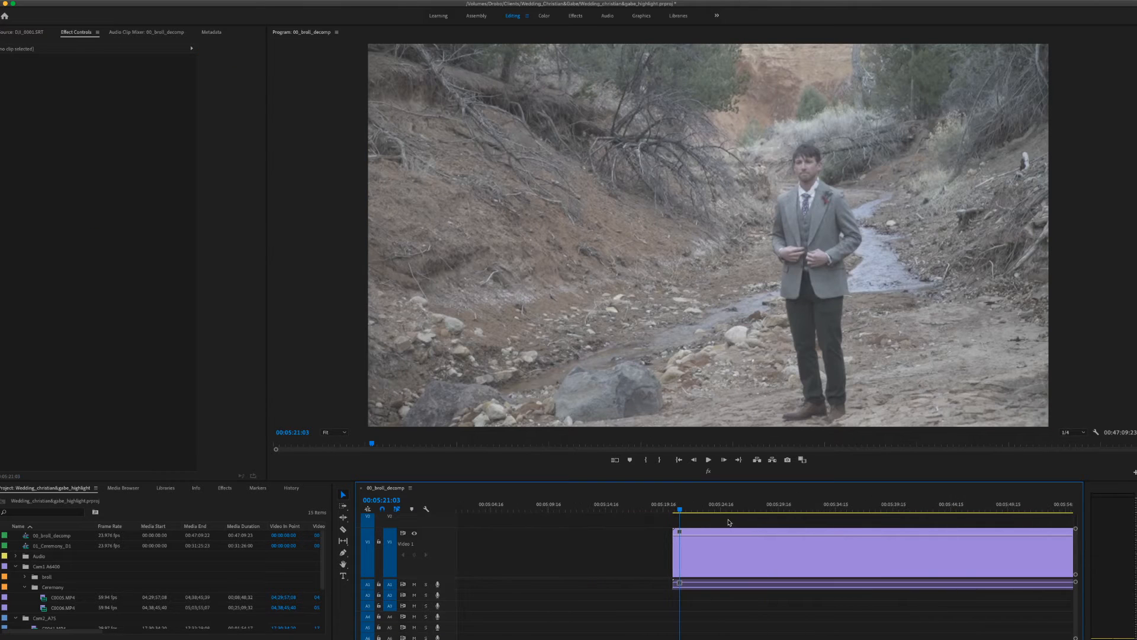
{"action": "left_click_drag", "start_coordinate": [566, 513], "coordinate": [635, 520]}
{"action": "left_click_drag", "start_coordinate": [560, 539], "coordinate": [635, 546]}
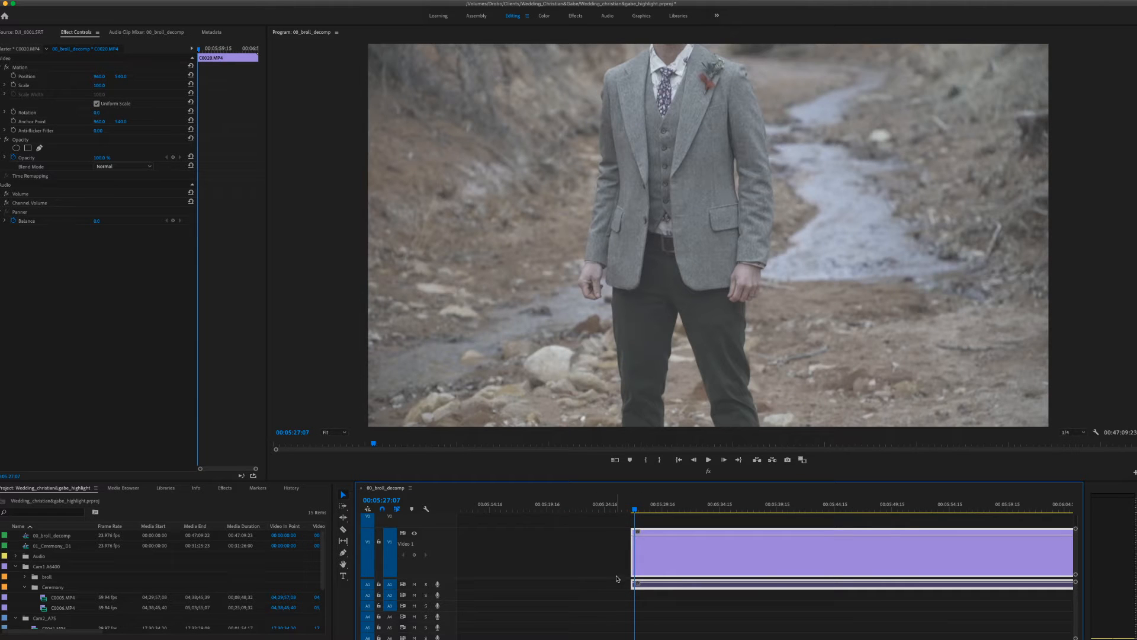
{"action": "scroll", "coordinate": [627, 578], "scroll_direction": "down", "scroll_amount": 3}
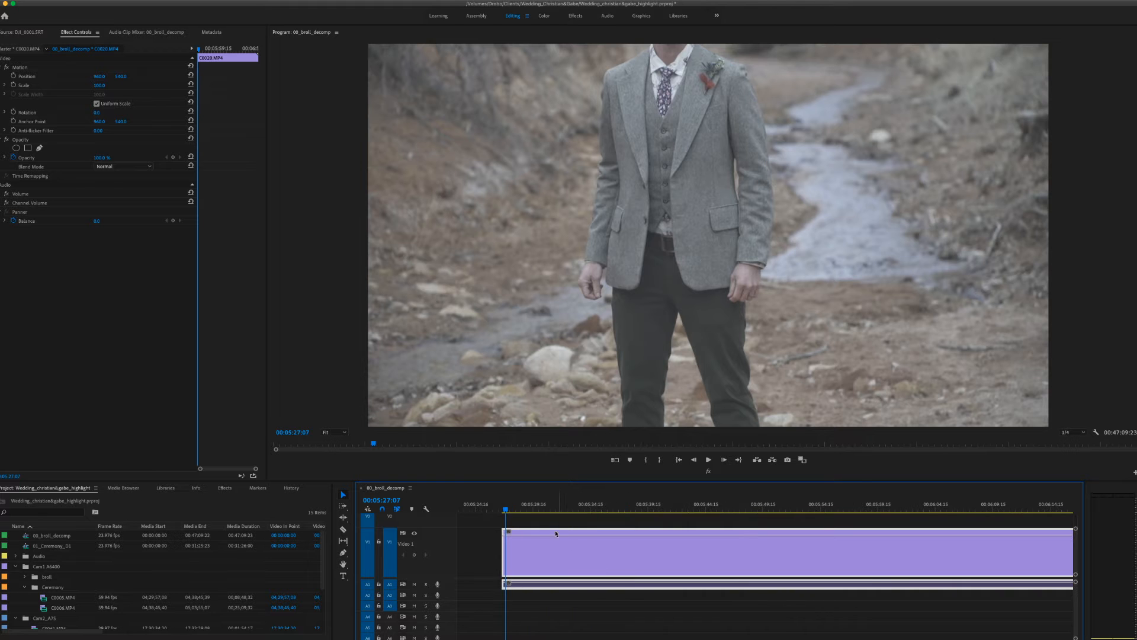
{"action": "left_click_drag", "start_coordinate": [507, 511], "coordinate": [637, 535]}
{"action": "key", "text": "super+k"}
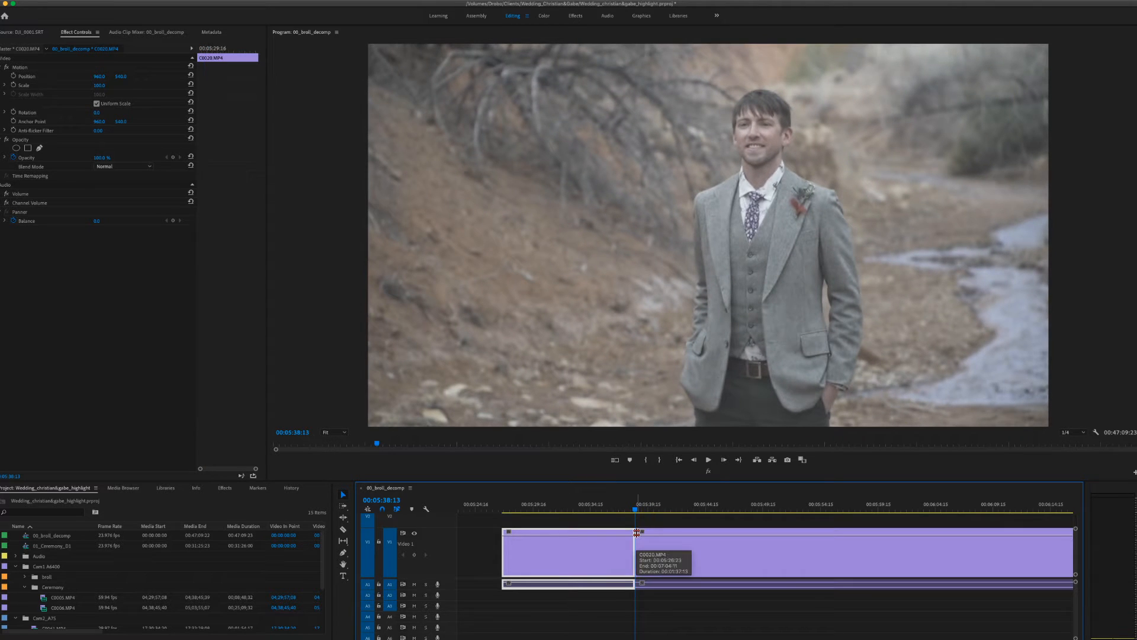
Step: Tighten the start of the first C0020.MP4 piece to 00:05:30:16
{"action": "key", "text": "minus"}
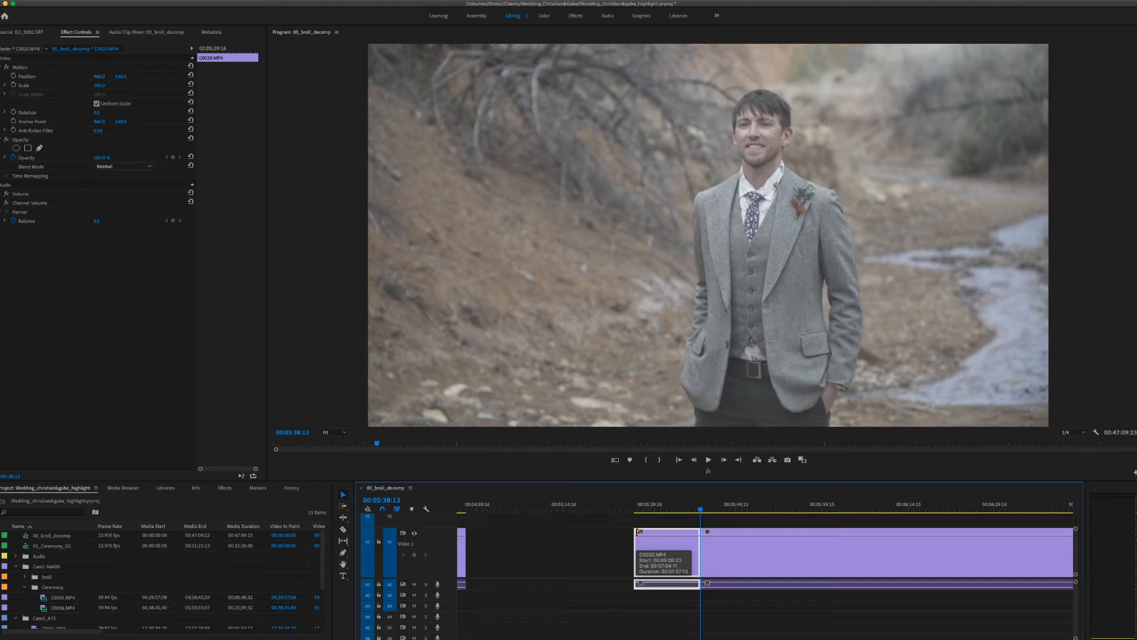
{"action": "scroll", "coordinate": [593, 531], "scroll_direction": "right", "scroll_amount": 3}
{"action": "left_click_drag", "start_coordinate": [503, 505], "coordinate": [519, 544]}
Step: Trim the start of the second C0020.MP4 piece to 00:05:58:13 and split it at 00:06:04:09
{"action": "scroll", "coordinate": [520, 544], "scroll_direction": "right", "scroll_amount": 2}
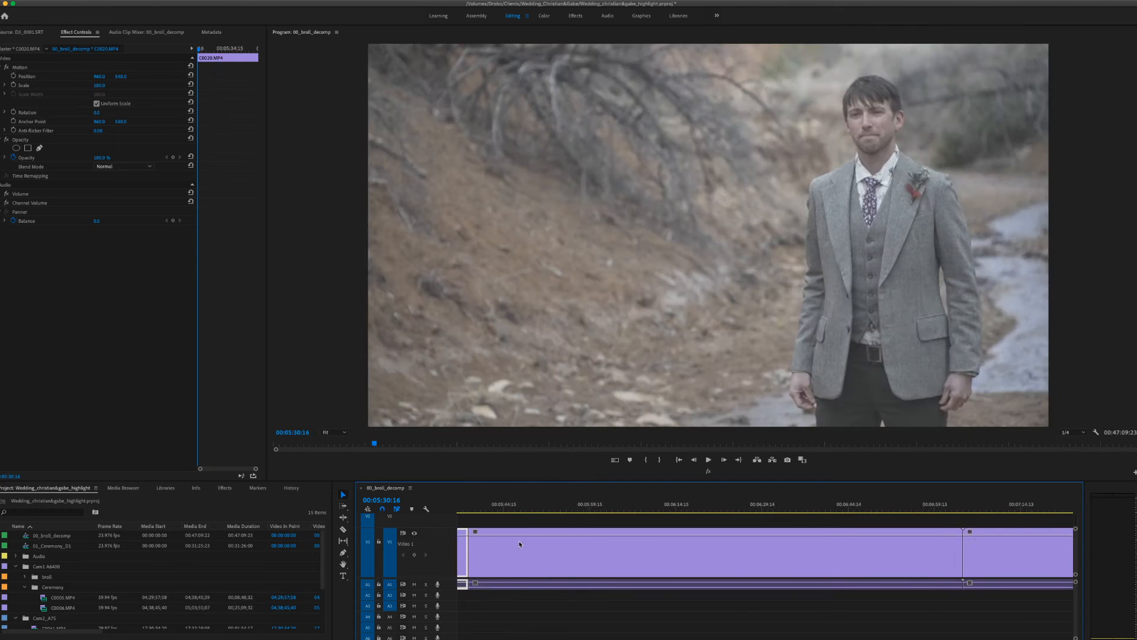
{"action": "left_click_drag", "start_coordinate": [472, 508], "coordinate": [549, 526]}
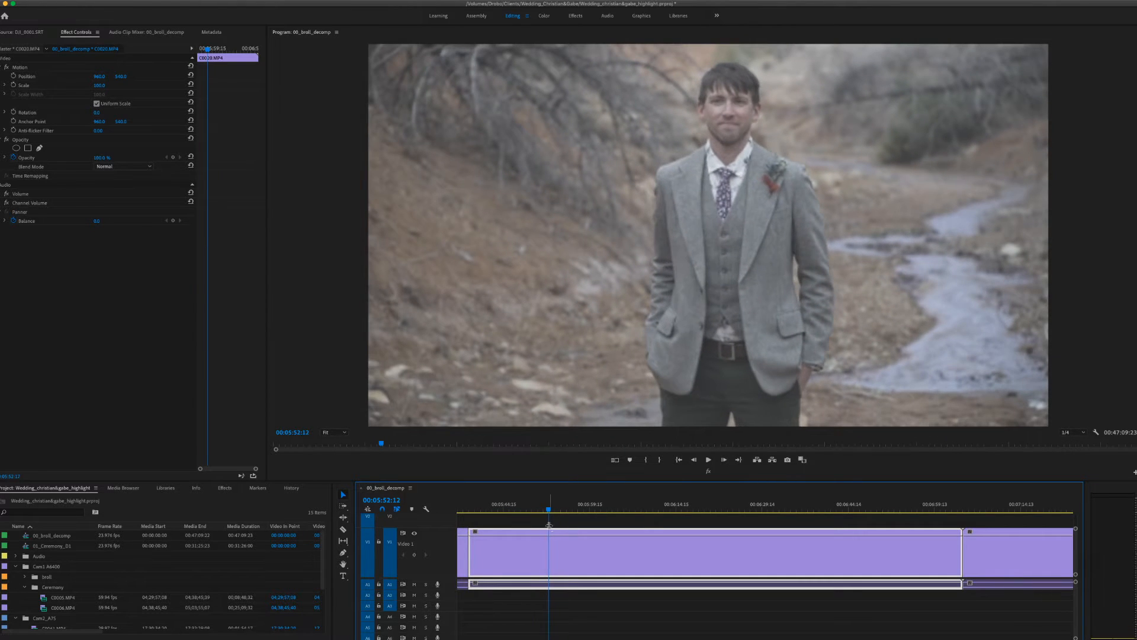
{"action": "left_click_drag", "start_coordinate": [474, 559], "coordinate": [549, 559]}
{"action": "scroll", "coordinate": [536, 560], "scroll_direction": "right", "scroll_amount": 2}
{"action": "scroll", "coordinate": [516, 551], "scroll_direction": "left", "scroll_amount": 1}
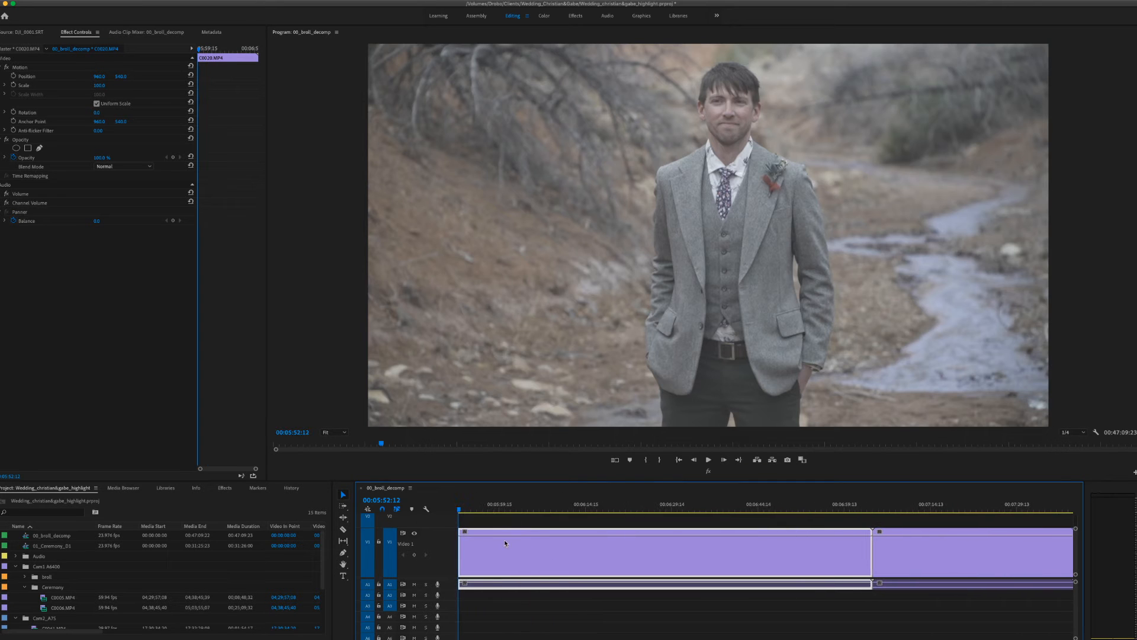
{"action": "left_click_drag", "start_coordinate": [461, 511], "coordinate": [497, 556]}
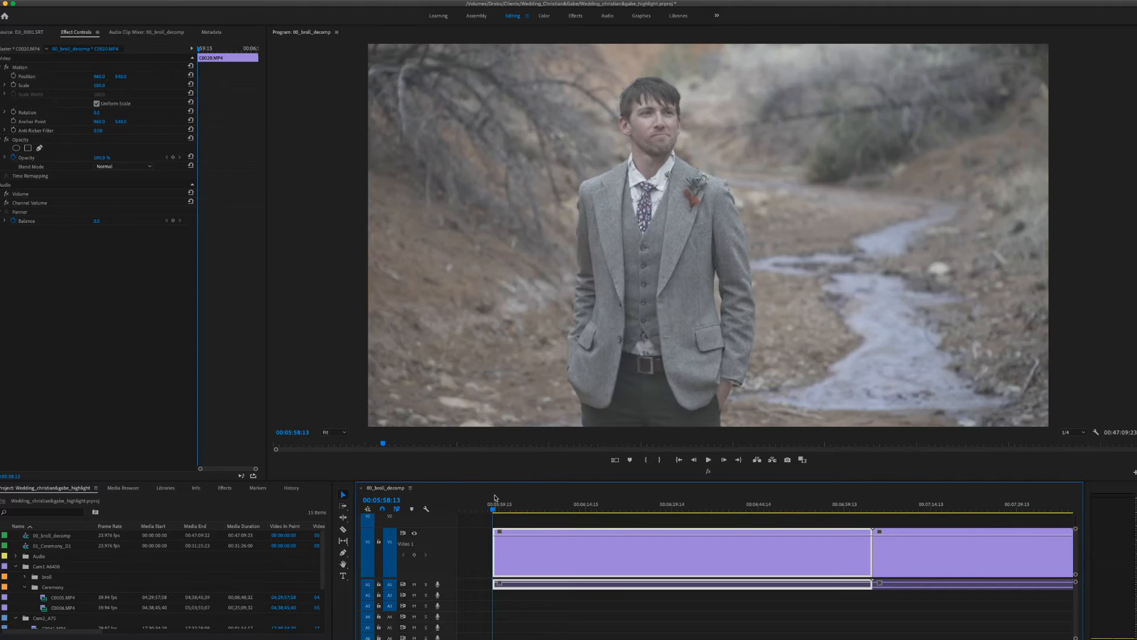
{"action": "left_click_drag", "start_coordinate": [494, 511], "coordinate": [527, 519]}
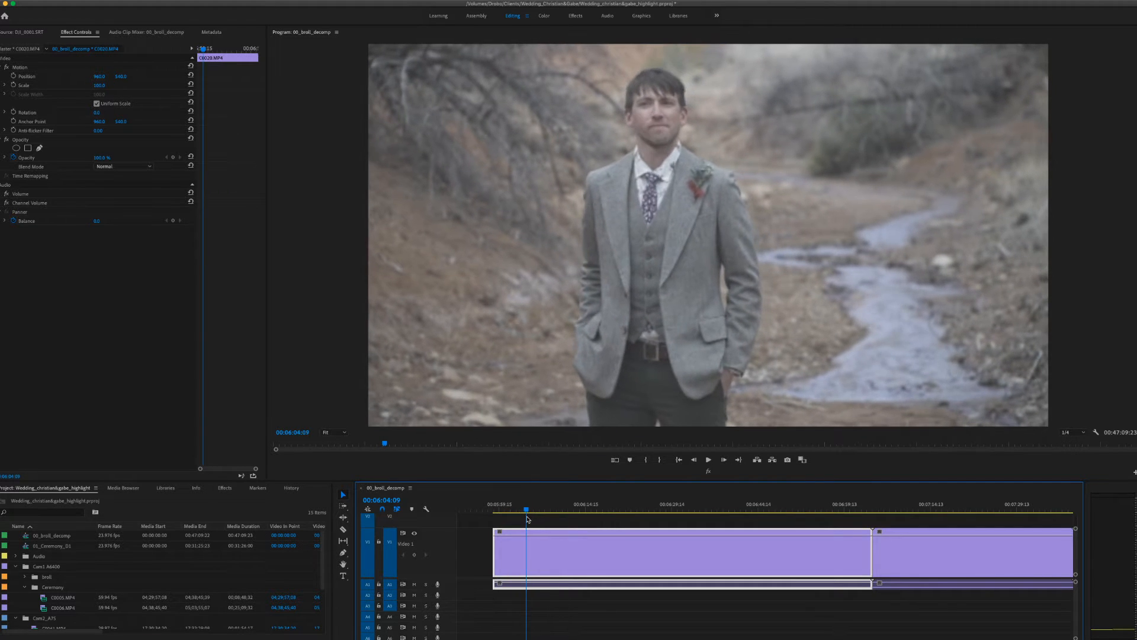
{"action": "key", "text": "super+k"}
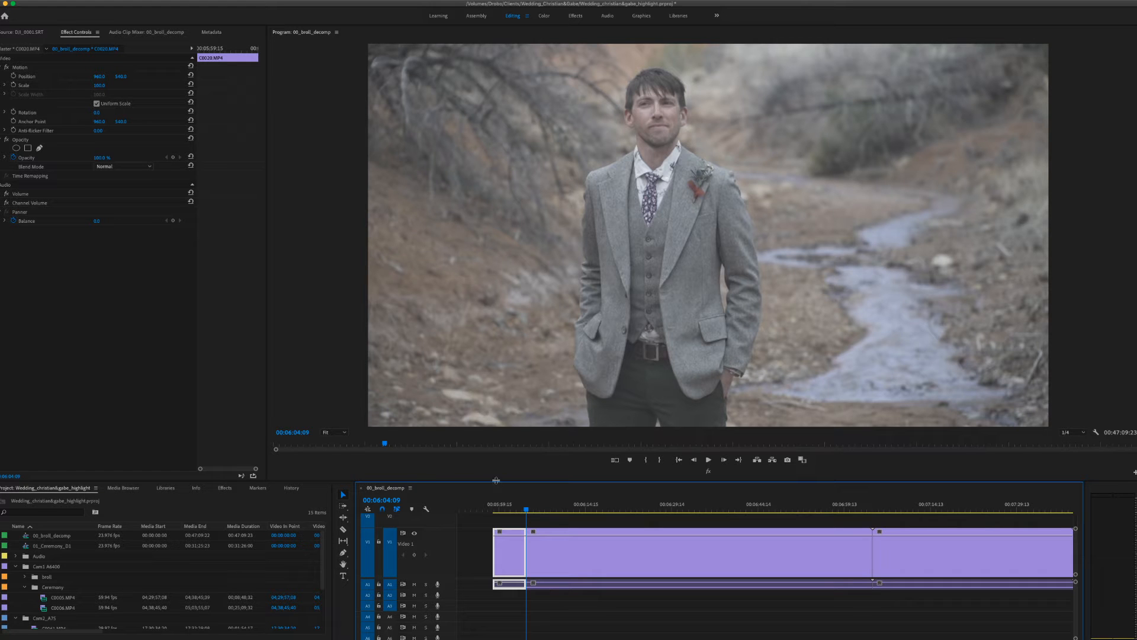
Step: Trim the start of the third C0020.MP4 piece to 00:06:28:09 and split it at 00:06:36:21
{"action": "left_click_drag", "start_coordinate": [527, 511], "coordinate": [625, 526]}
{"action": "left_click_drag", "start_coordinate": [530, 550], "coordinate": [629, 553]}
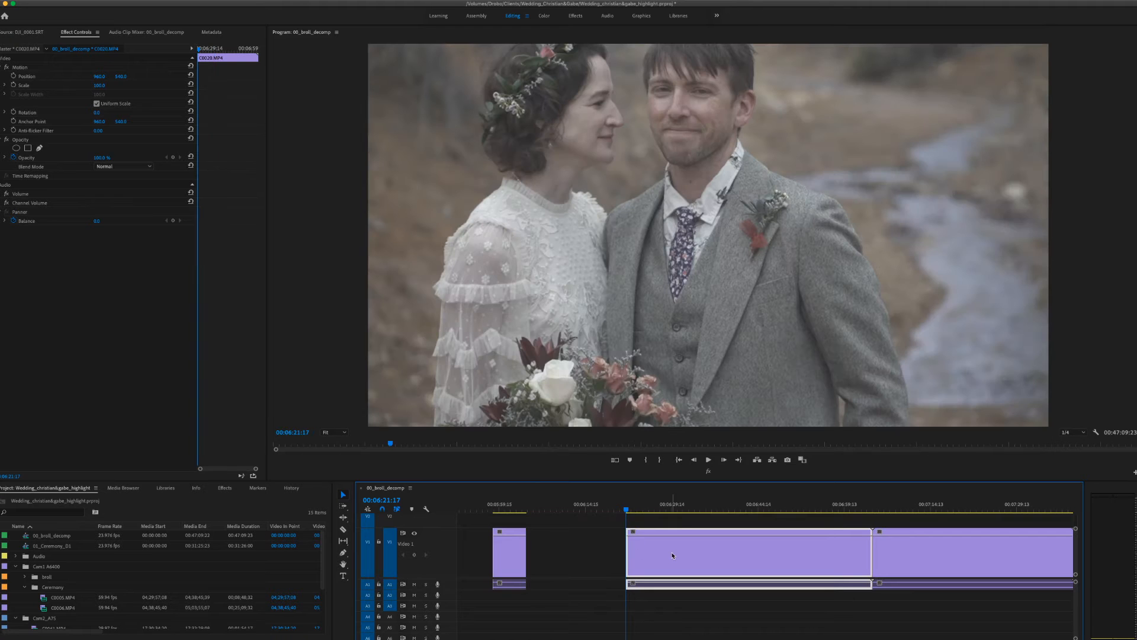
{"action": "scroll", "coordinate": [668, 552], "scroll_direction": "right", "scroll_amount": 3}
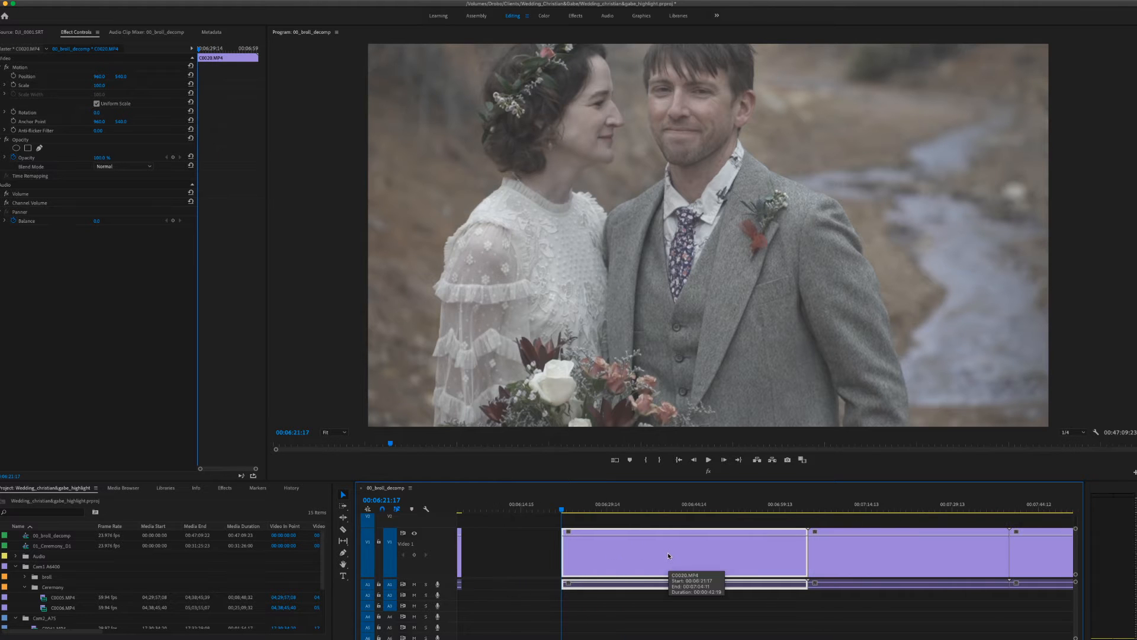
{"action": "left_click_drag", "start_coordinate": [565, 512], "coordinate": [600, 521]}
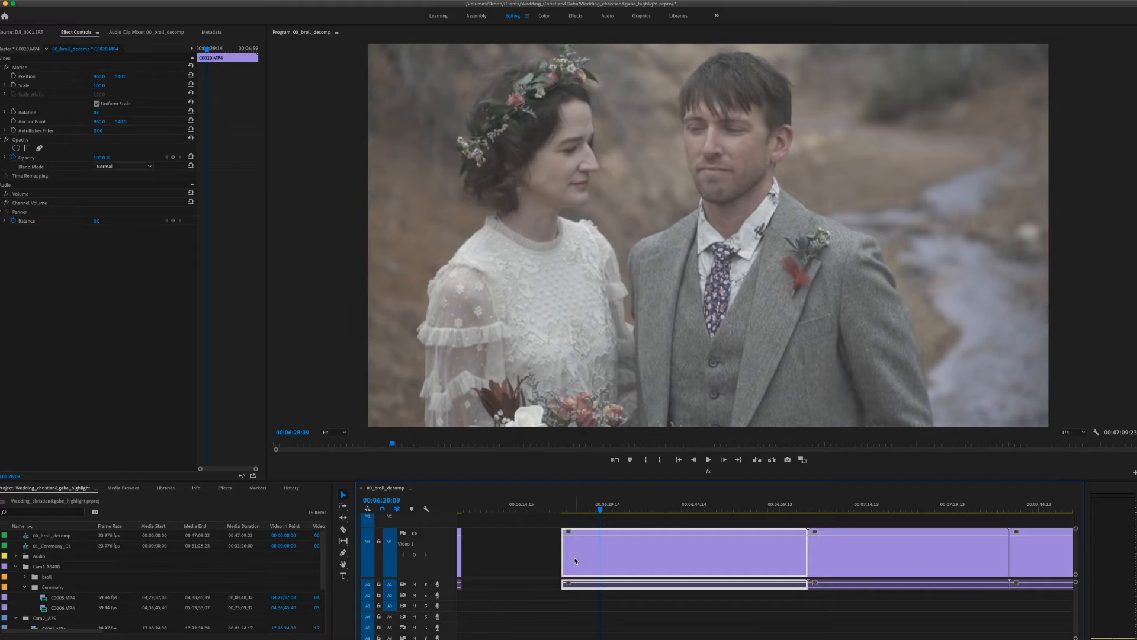
{"action": "left_click_drag", "start_coordinate": [569, 557], "coordinate": [602, 558]}
{"action": "scroll", "coordinate": [602, 558], "scroll_direction": "right", "scroll_amount": 3}
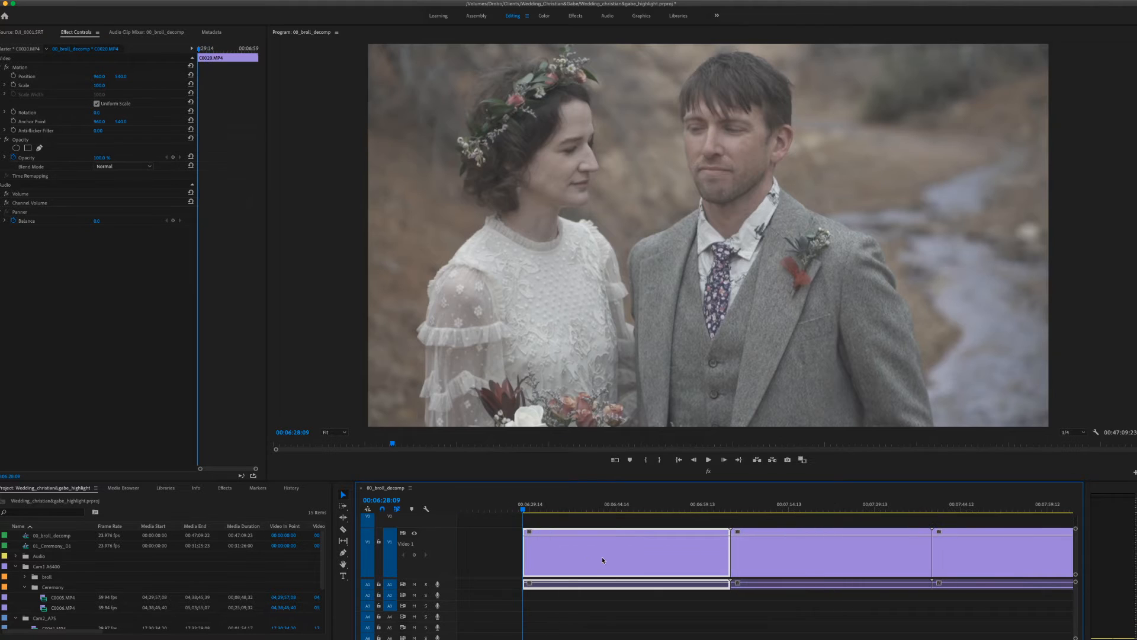
{"action": "left_click_drag", "start_coordinate": [527, 513], "coordinate": [574, 521]}
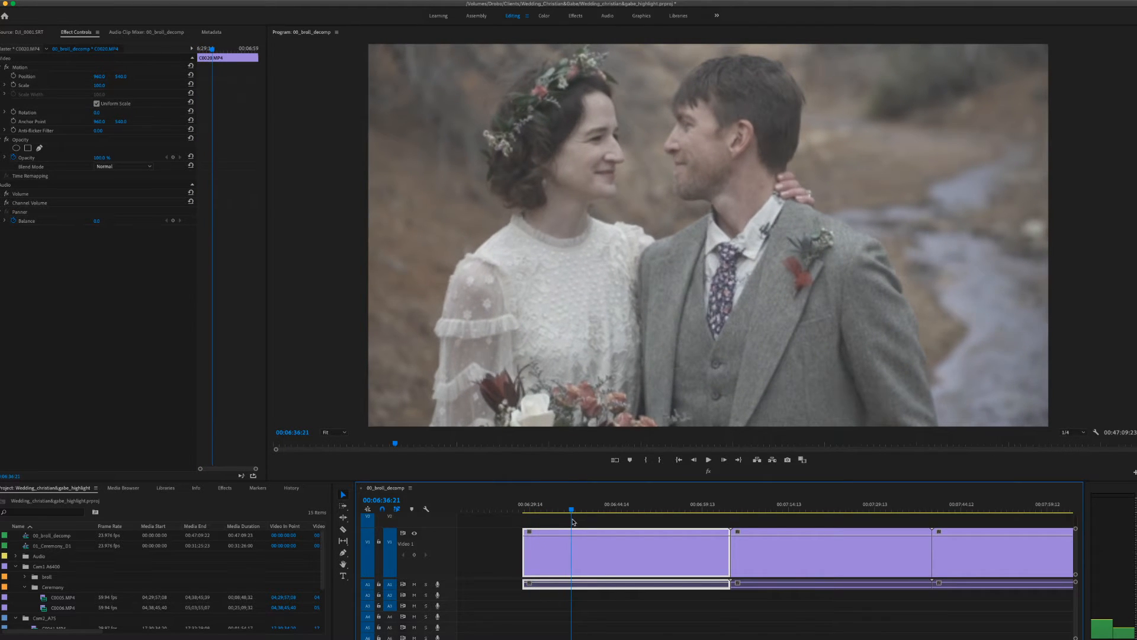
{"action": "key", "text": "super+k"}
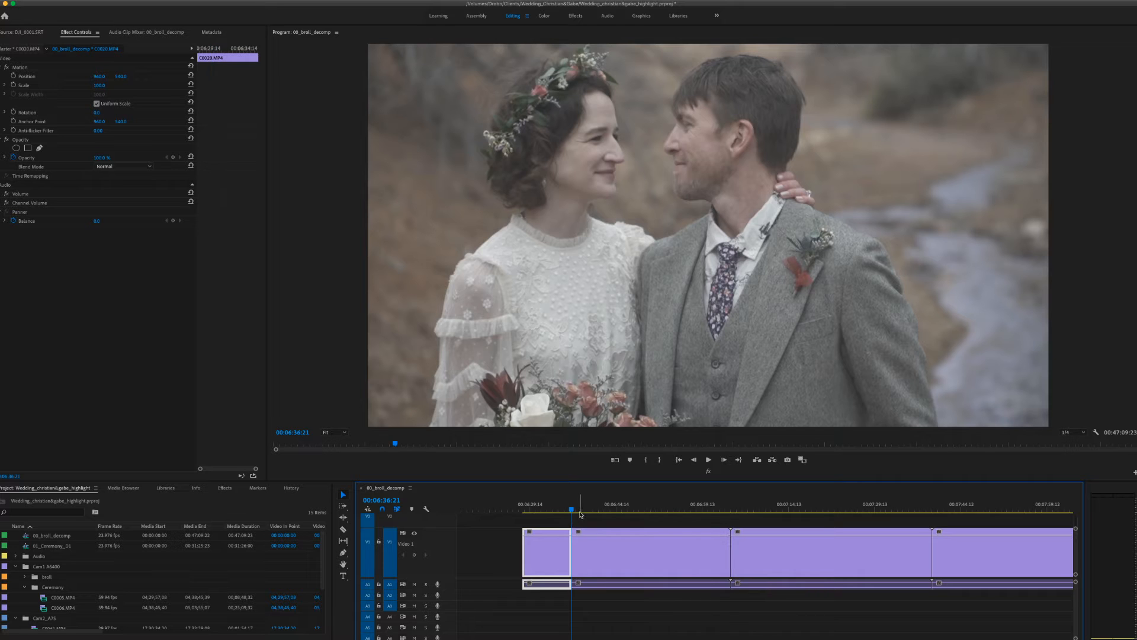
Step: Add clip markers at 00:06:38:06 and 00:06:50:10 on the last C0020.MP4 piece and trim its end to 00:06:55:14
{"action": "scroll", "coordinate": [580, 515], "scroll_direction": "right", "scroll_amount": 2}
{"action": "left_click_drag", "start_coordinate": [534, 512], "coordinate": [542, 516]}
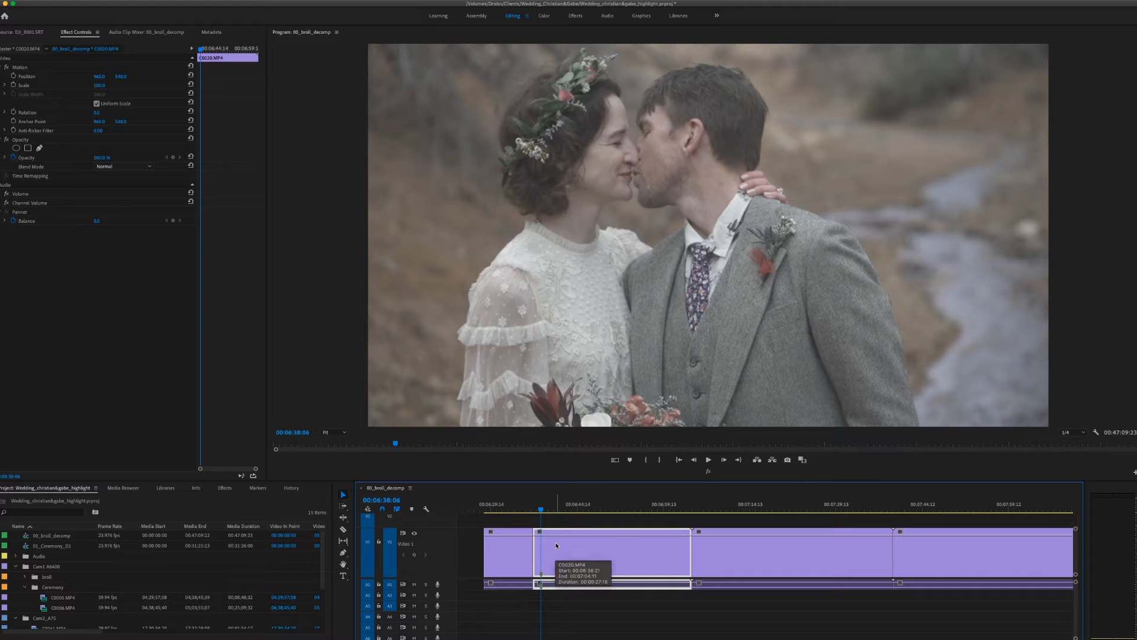
{"action": "scroll", "coordinate": [547, 519], "scroll_direction": "right", "scroll_amount": 1}
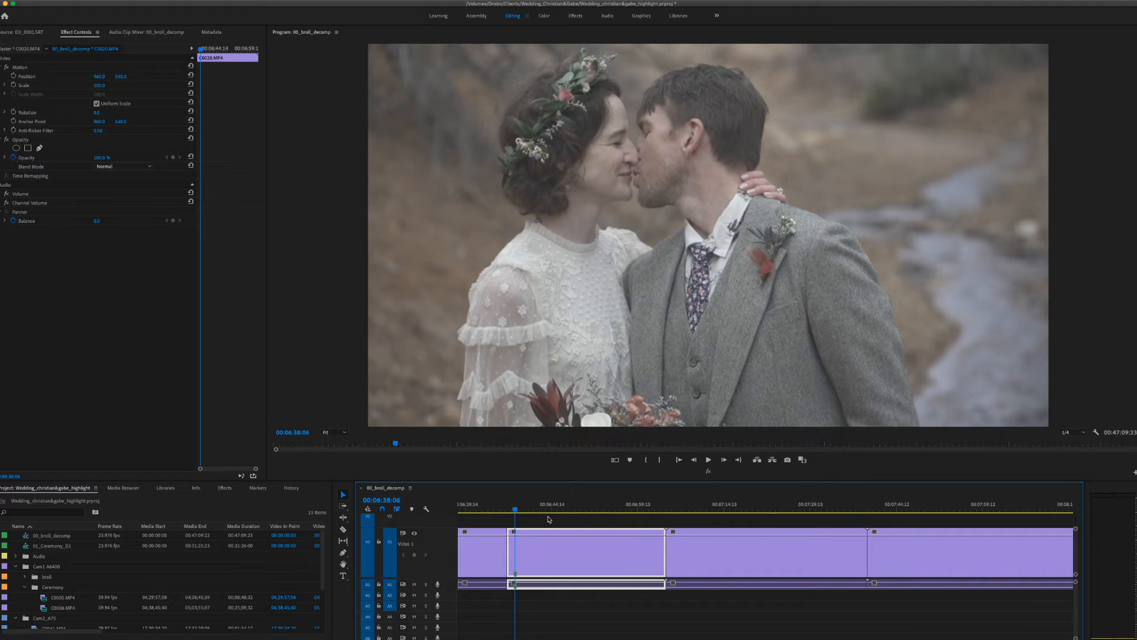
{"action": "left_click_drag", "start_coordinate": [515, 512], "coordinate": [586, 524]}
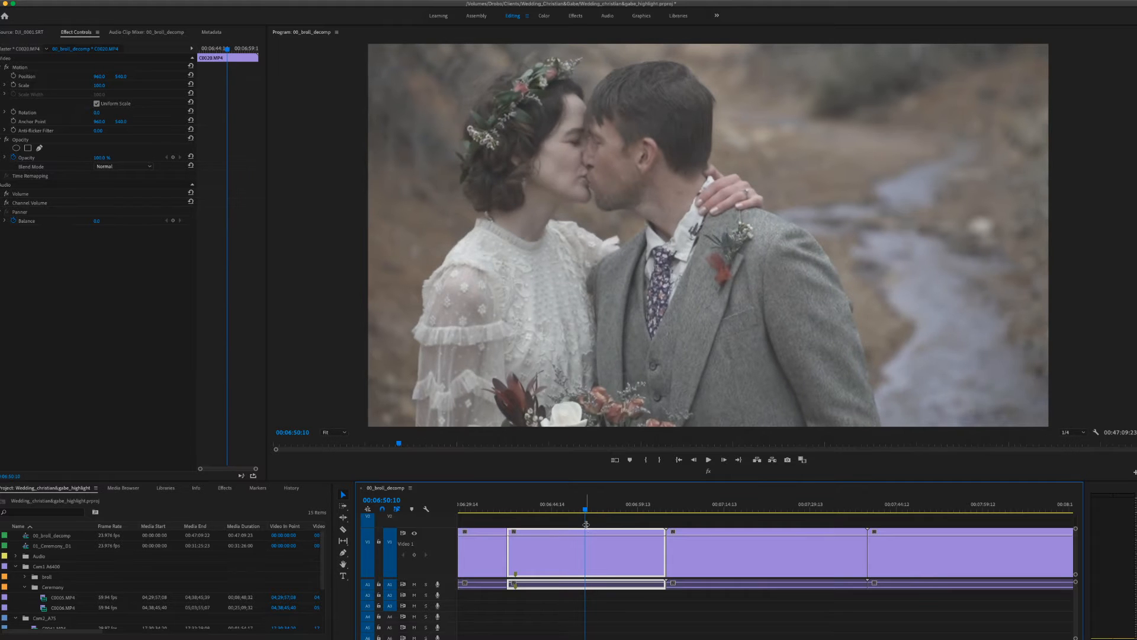
{"action": "left_click_drag", "start_coordinate": [587, 512], "coordinate": [617, 518]}
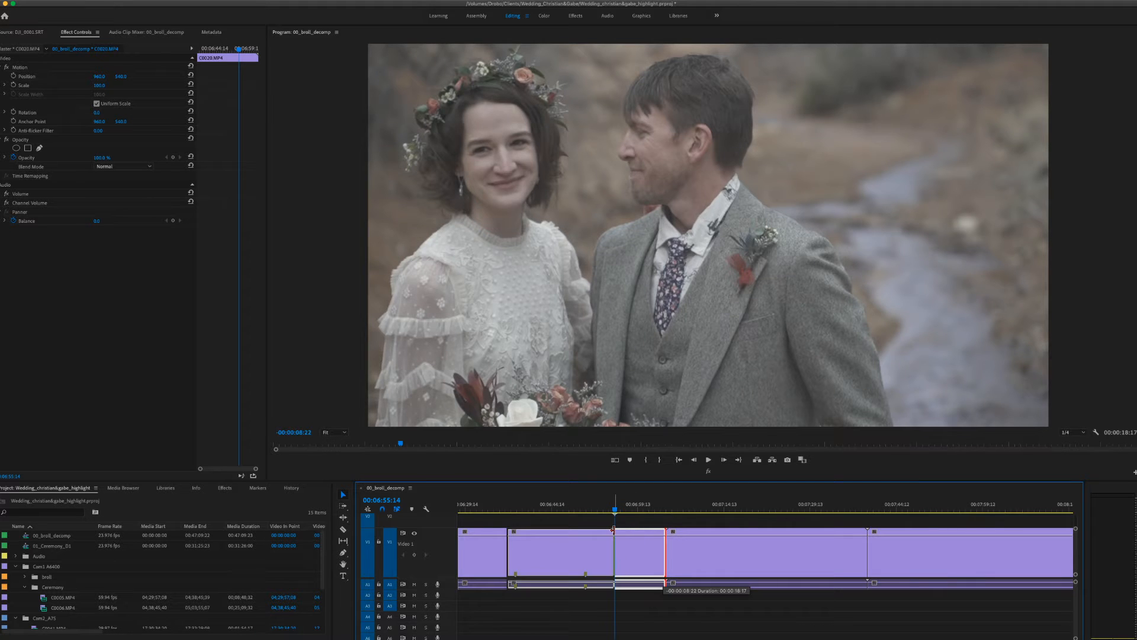
{"action": "left_click_drag", "start_coordinate": [664, 529], "coordinate": [615, 529]}
Step: Trim the start of C0021.MP4 to 00:07:20:18 and split it at 00:07:29:19
{"action": "scroll", "coordinate": [555, 518], "scroll_direction": "right", "scroll_amount": 5}
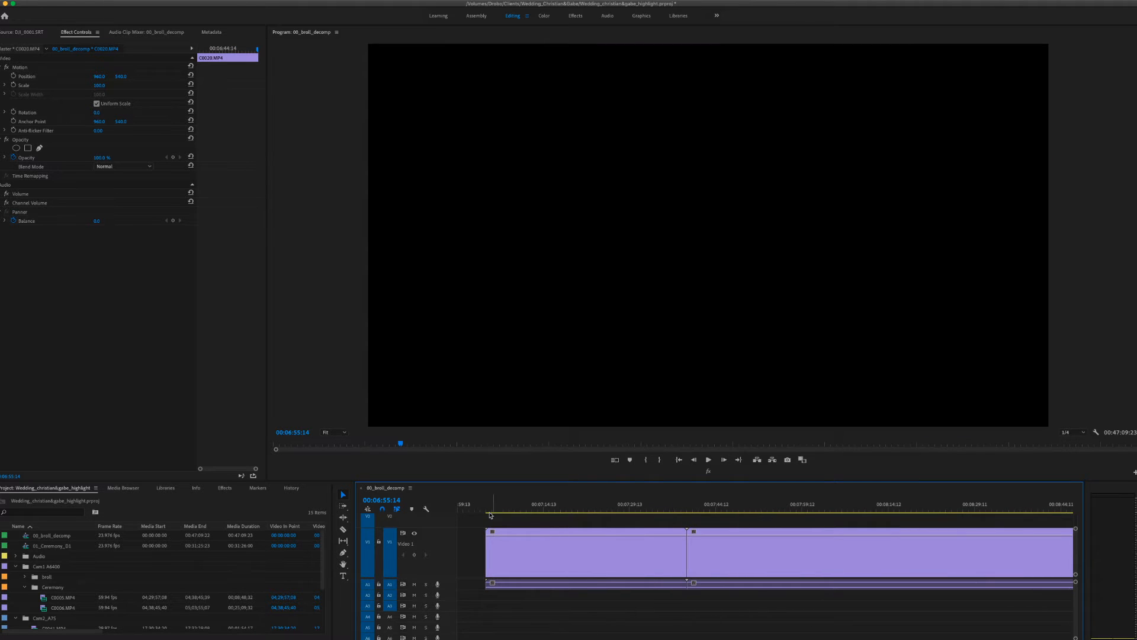
{"action": "left_click_drag", "start_coordinate": [487, 513], "coordinate": [535, 526]}
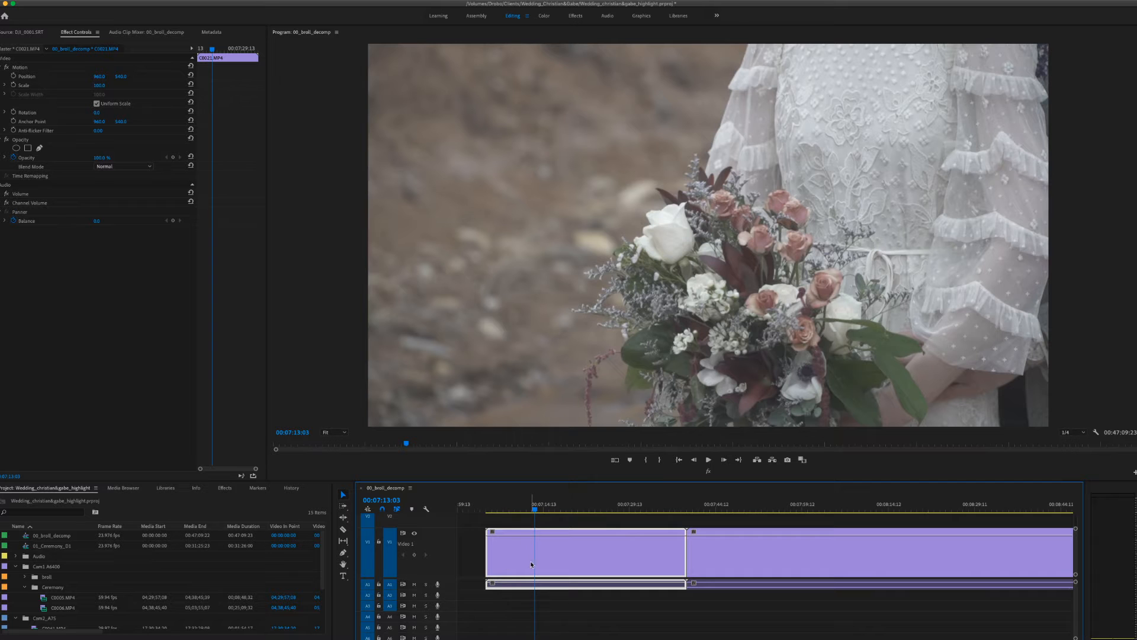
{"action": "left_click_drag", "start_coordinate": [490, 557], "coordinate": [533, 559]}
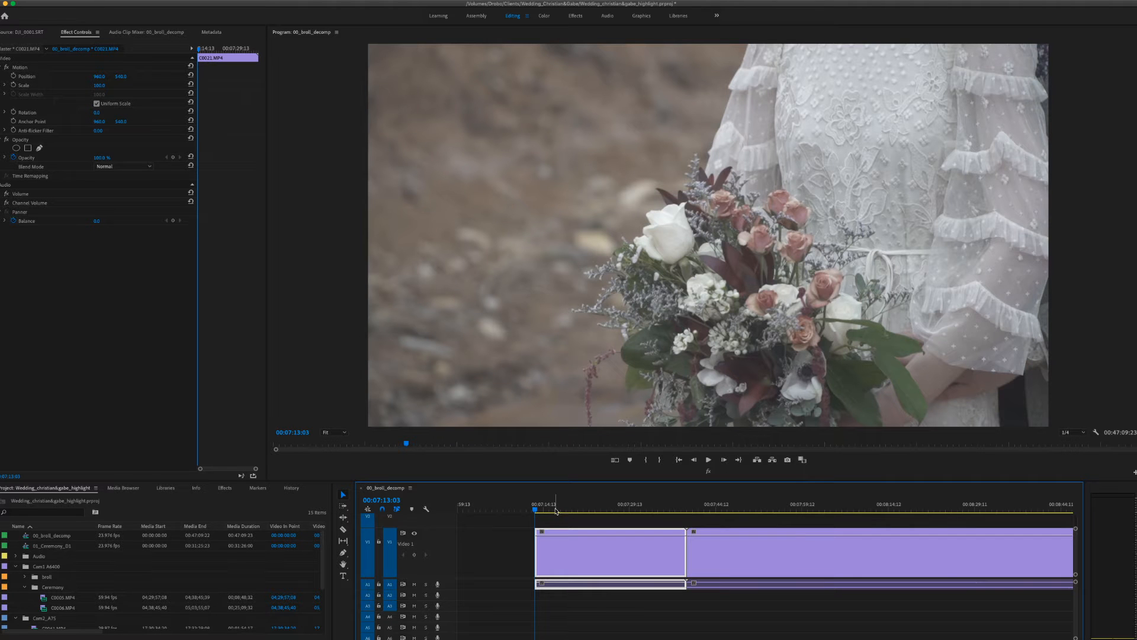
{"action": "left_click_drag", "start_coordinate": [536, 510], "coordinate": [580, 539]}
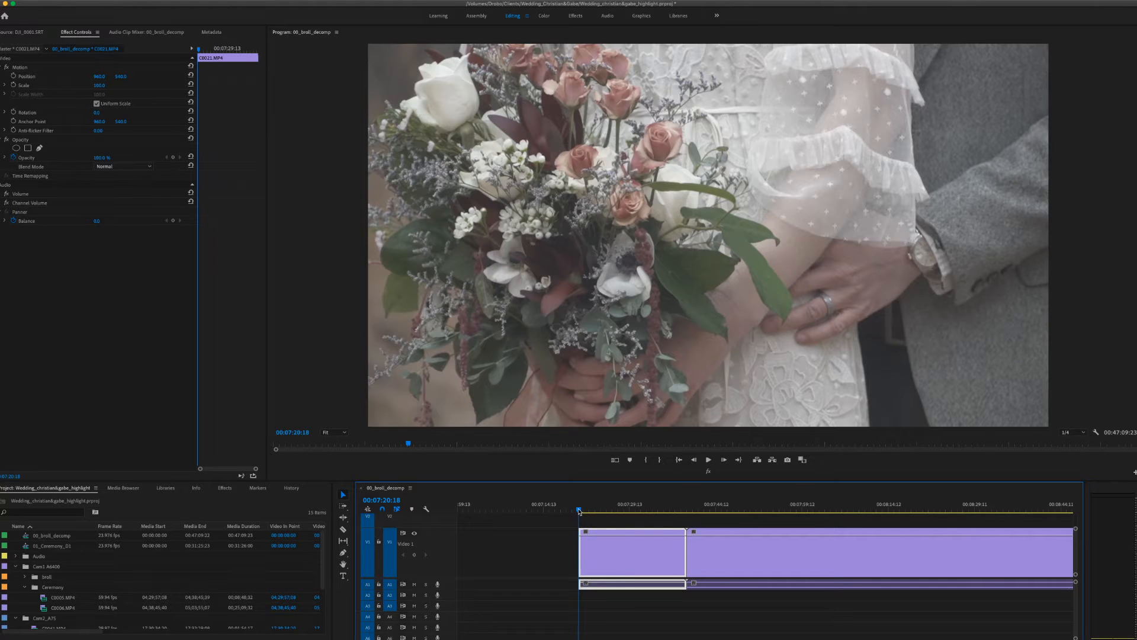
{"action": "left_click_drag", "start_coordinate": [581, 512], "coordinate": [641, 523]}
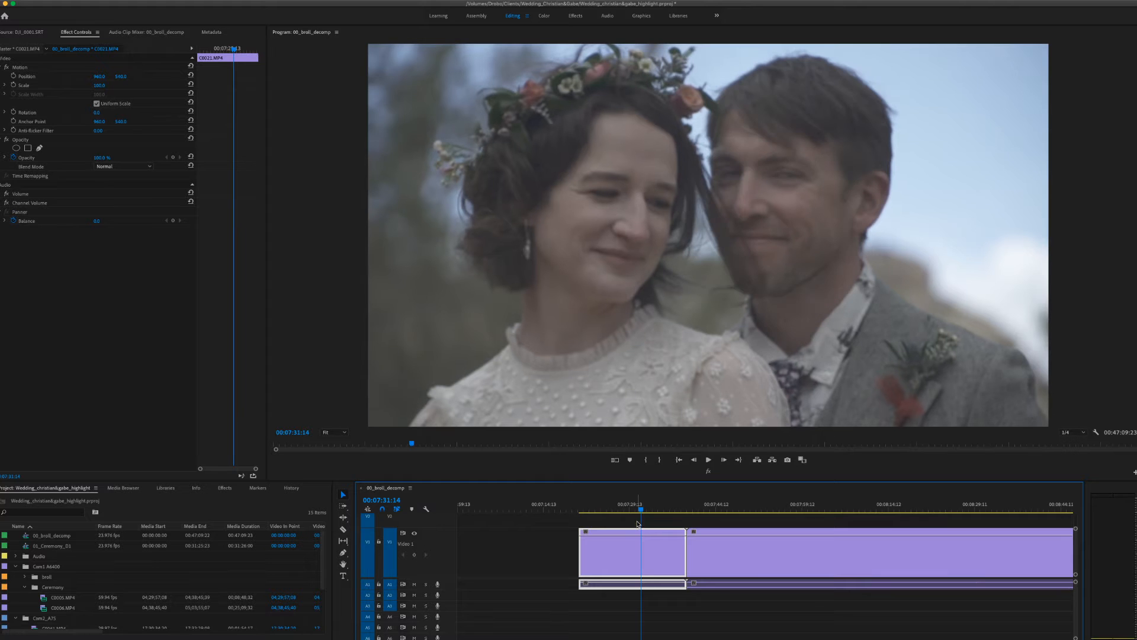
{"action": "left_click_drag", "start_coordinate": [644, 513], "coordinate": [681, 532]}
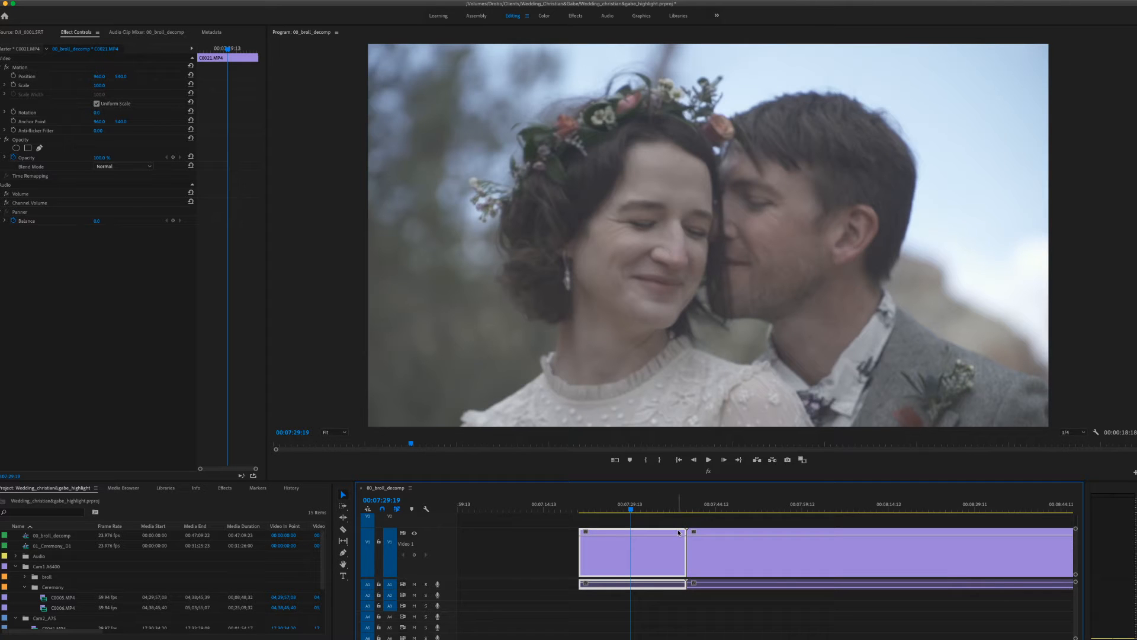
{"action": "key", "text": "super+k"}
Step: Trim the second C0021.MP4 piece to run from 00:07:35:01 to 00:07:37:16 and add a clip marker at 00:07:36:05
{"action": "left_click_drag", "start_coordinate": [638, 510], "coordinate": [661, 513]}
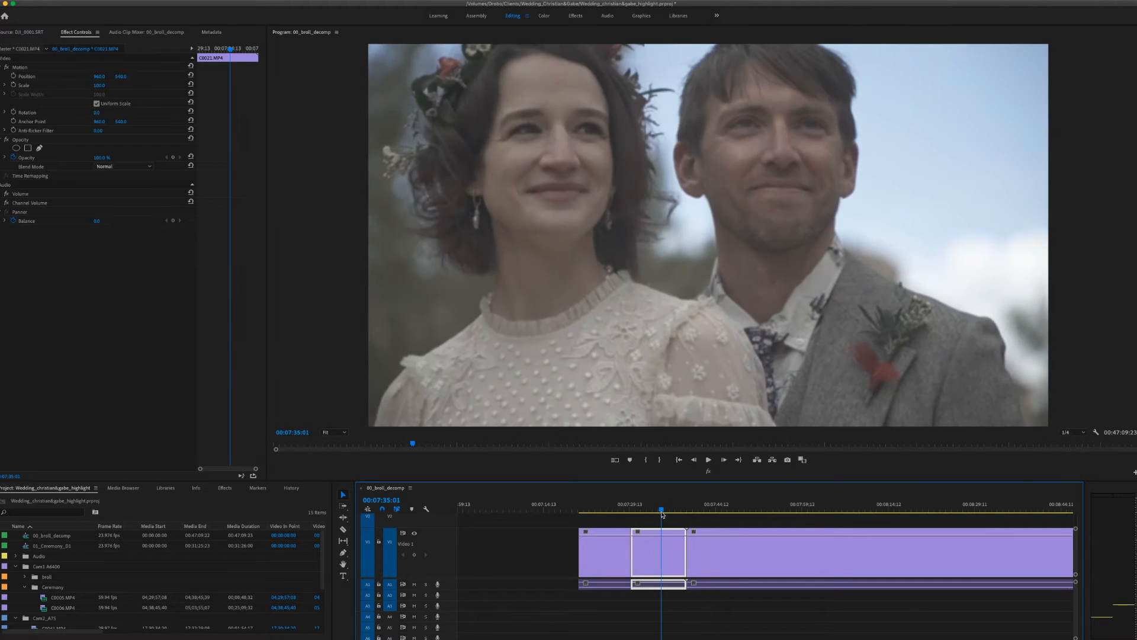
{"action": "left_click_drag", "start_coordinate": [635, 555], "coordinate": [662, 554]}
{"action": "left_click_drag", "start_coordinate": [662, 510], "coordinate": [674, 552]}
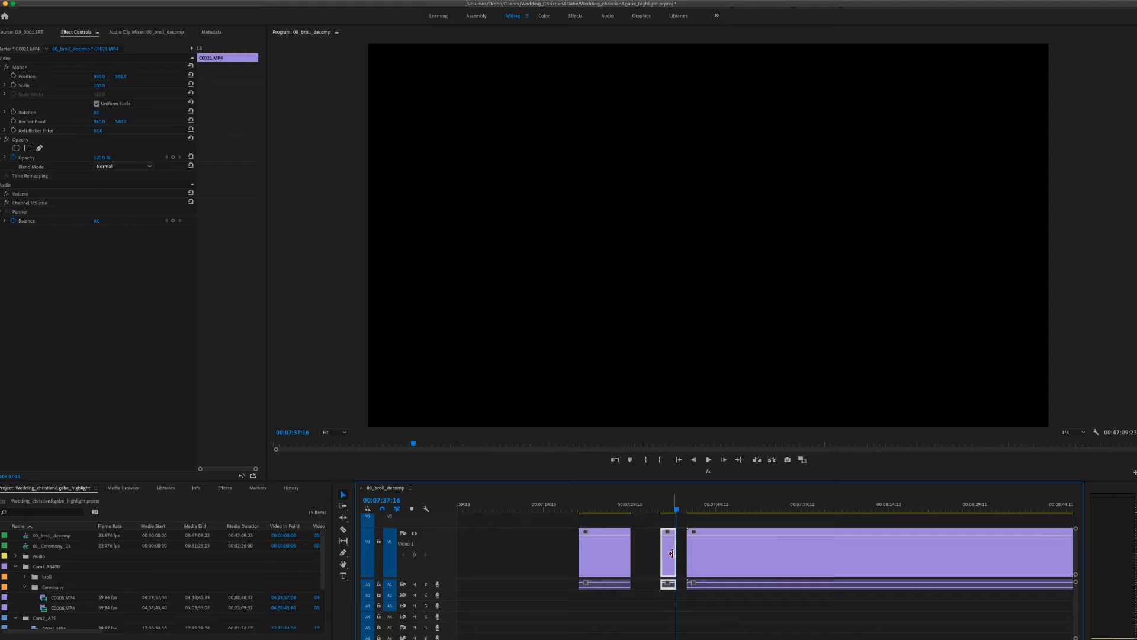
{"action": "scroll", "coordinate": [670, 551], "scroll_direction": "right", "scroll_amount": 4}
{"action": "left_click", "coordinate": [540, 513]}
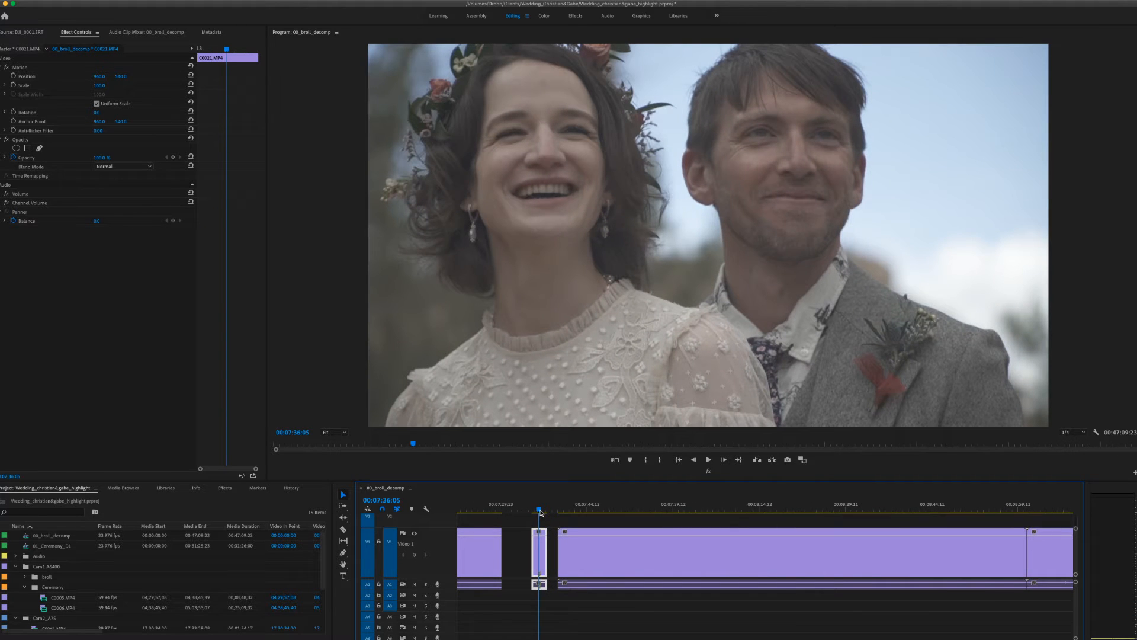
Step: Trim the start of C0022.MP4 to 00:07:45:05 and split it at 00:08:05:22
{"action": "left_click_drag", "start_coordinate": [557, 511], "coordinate": [593, 522]}
{"action": "left_click_drag", "start_coordinate": [559, 555], "coordinate": [591, 556]}
{"action": "scroll", "coordinate": [591, 556], "scroll_direction": "right", "scroll_amount": 2}
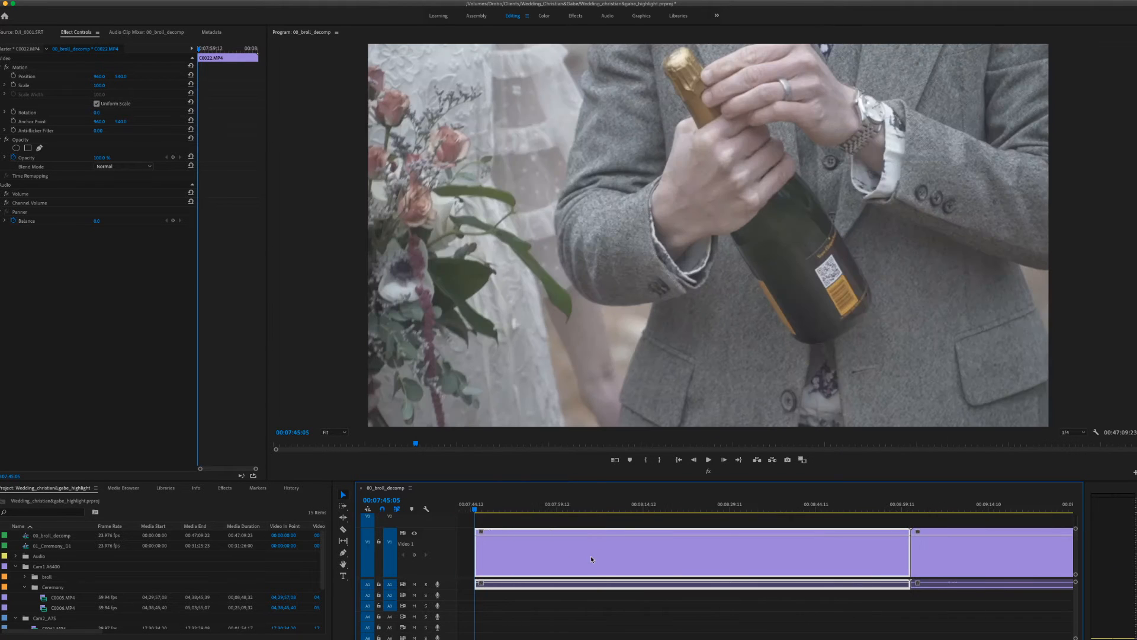
{"action": "left_click_drag", "start_coordinate": [484, 514], "coordinate": [595, 536]}
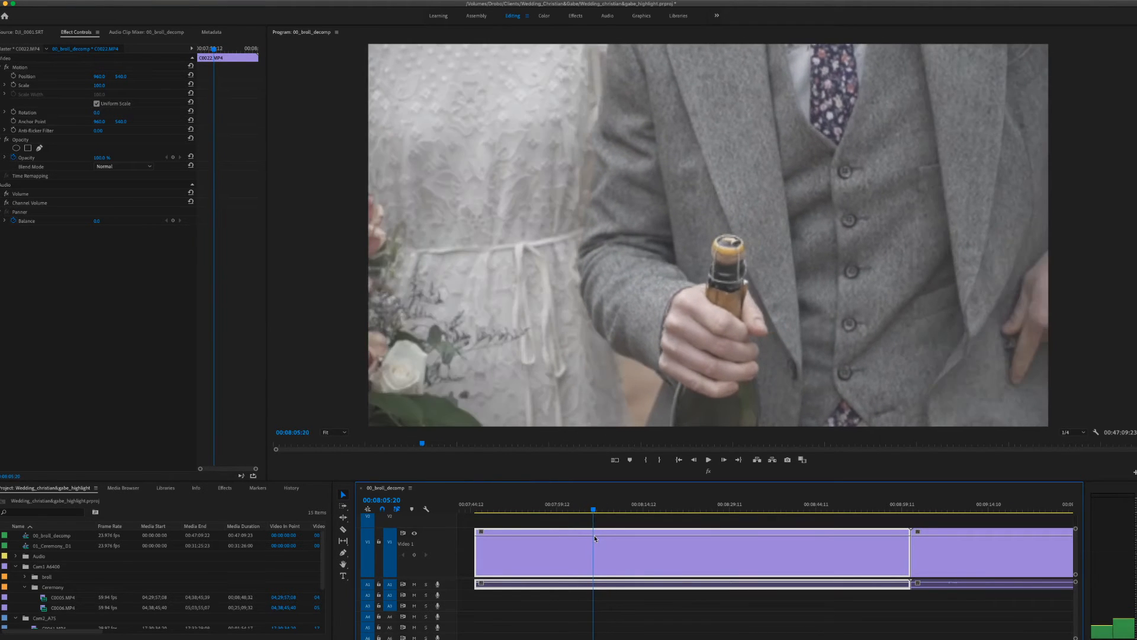
{"action": "key", "text": "super+k"}
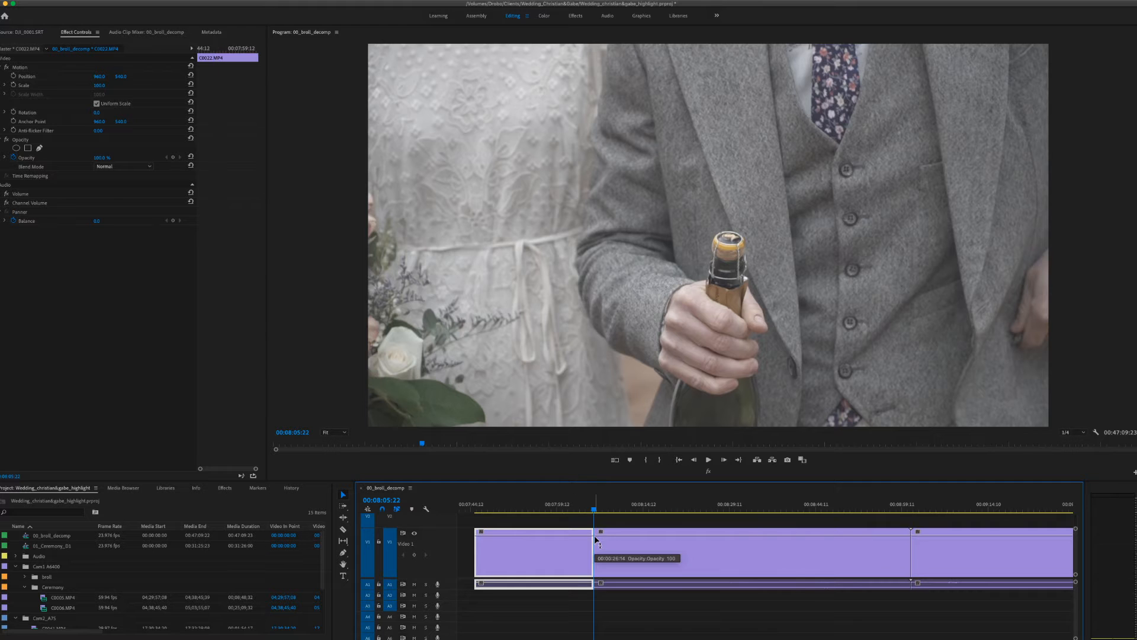
Step: Trim the start of the second C0022.MP4 piece to 00:08:11:01 and split it at about 00:08:18
{"action": "scroll", "coordinate": [534, 524], "scroll_direction": "down", "scroll_amount": 3}
{"action": "left_click_drag", "start_coordinate": [478, 511], "coordinate": [498, 516]}
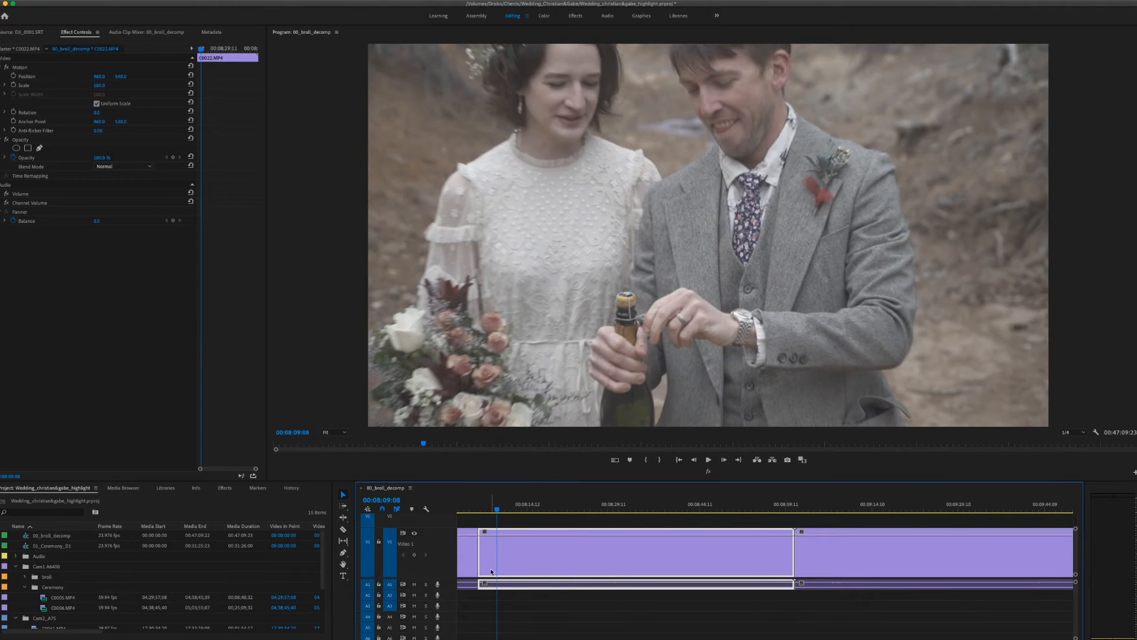
{"action": "left_click_drag", "start_coordinate": [483, 560], "coordinate": [503, 555]}
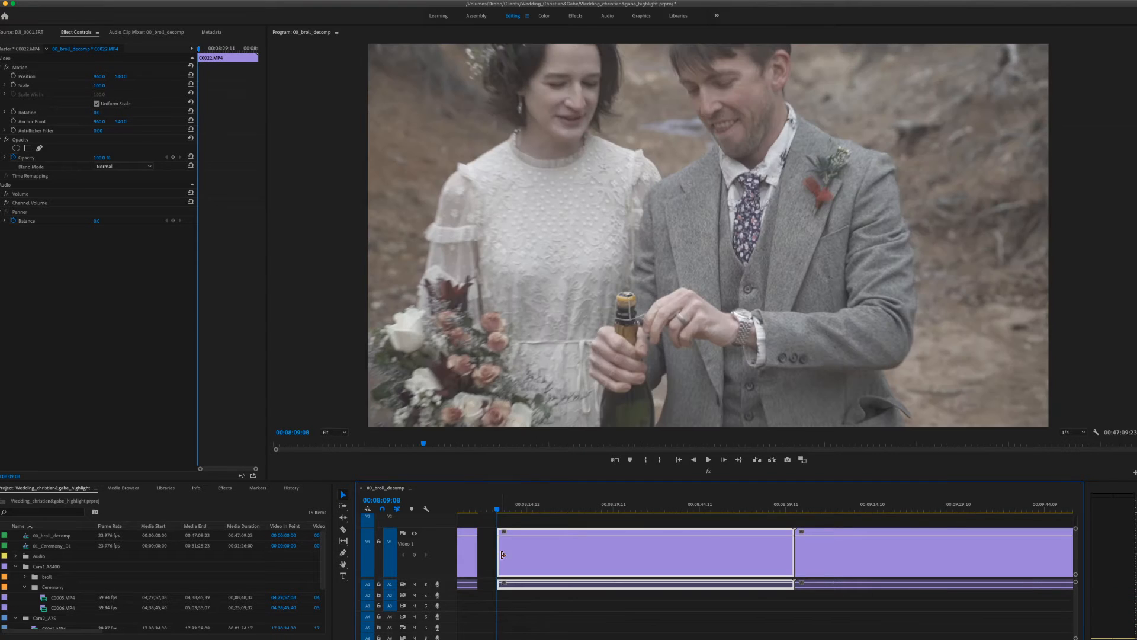
{"action": "left_click_drag", "start_coordinate": [498, 514], "coordinate": [507, 515]}
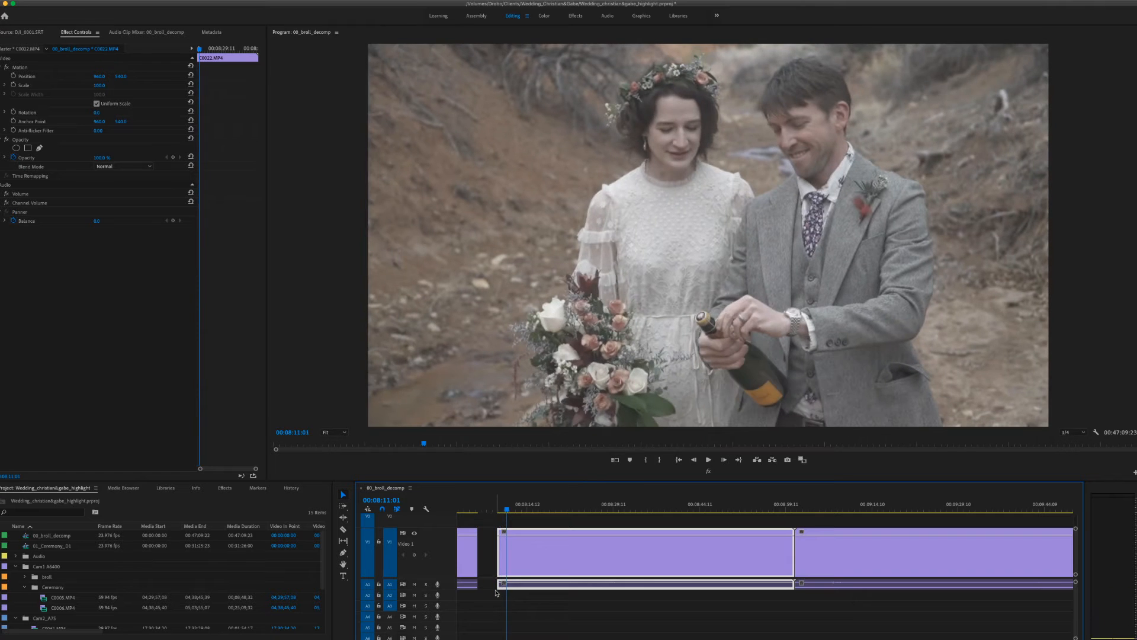
{"action": "left_click_drag", "start_coordinate": [502, 566], "coordinate": [503, 568]}
{"action": "left_click_drag", "start_coordinate": [513, 512], "coordinate": [549, 519]}
{"action": "key", "text": "super+k"}
Step: Trim the start of the third C0022.MP4 piece to 00:08:22:12 and split it at 00:08:31:20
{"action": "left_click_drag", "start_coordinate": [549, 512], "coordinate": [574, 516]}
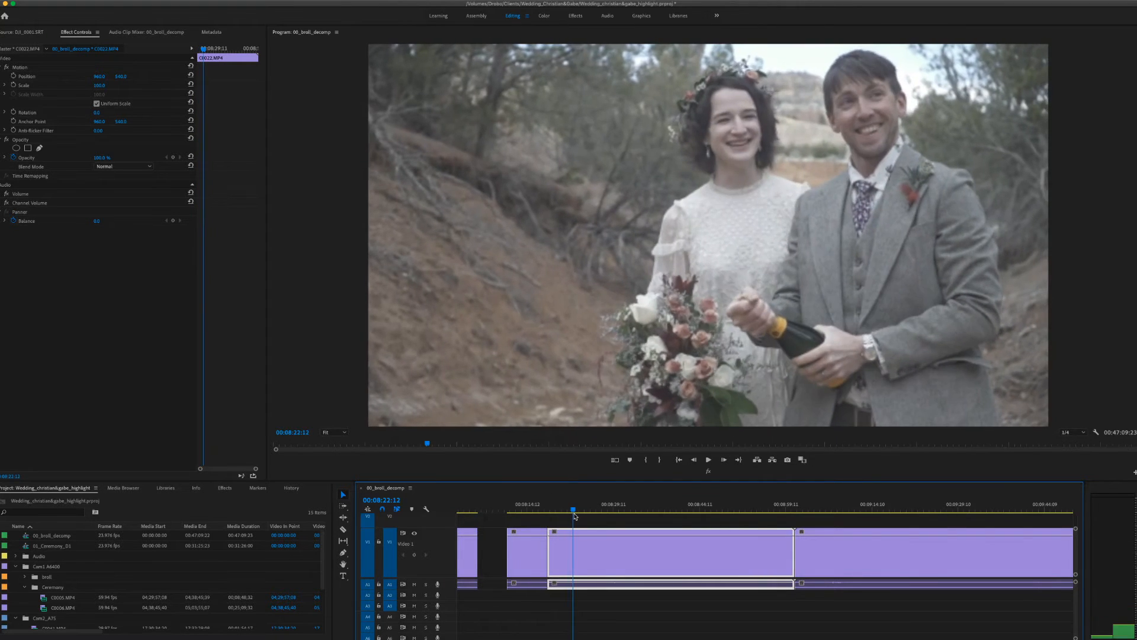
{"action": "left_click_drag", "start_coordinate": [552, 568], "coordinate": [574, 564]}
{"action": "left_click_drag", "start_coordinate": [574, 513], "coordinate": [617, 524]}
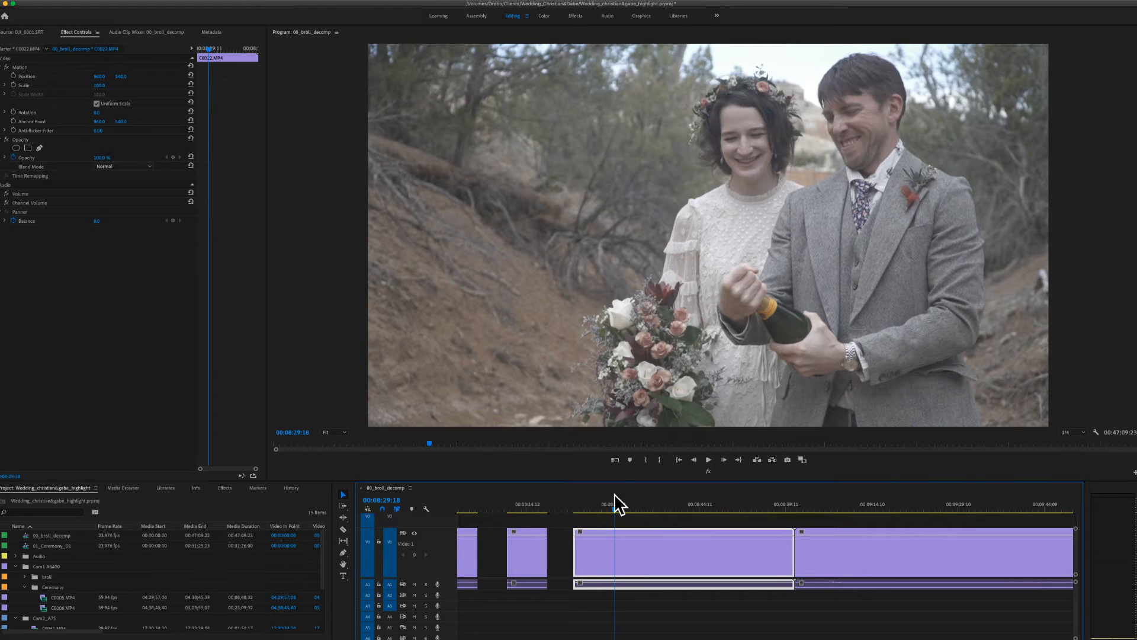
{"action": "left_click_drag", "start_coordinate": [617, 513], "coordinate": [629, 515]}
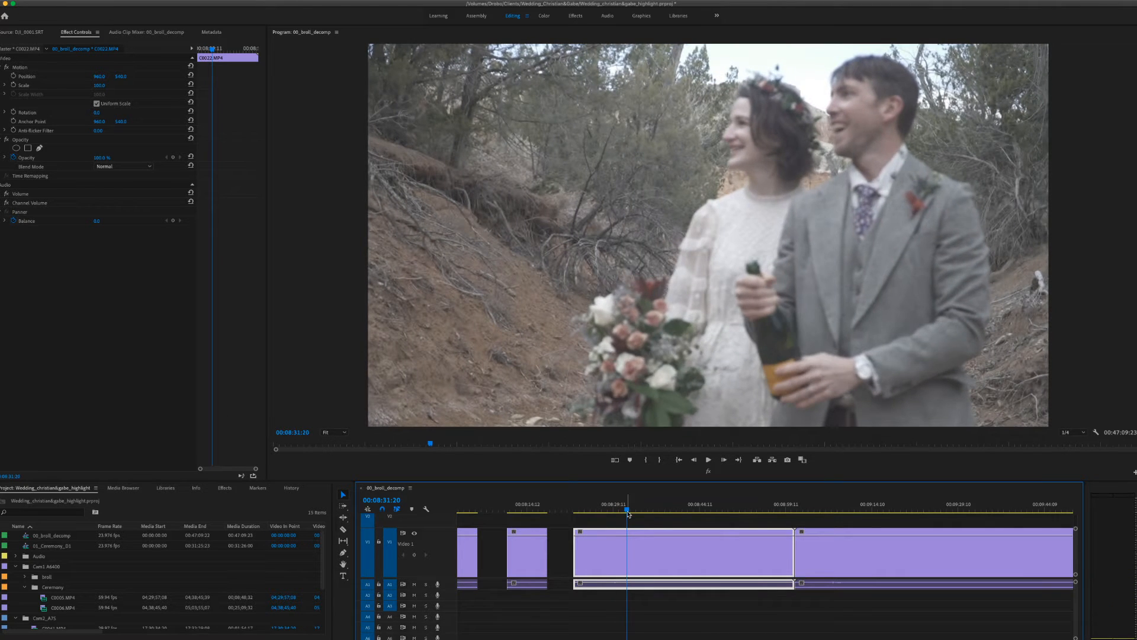
{"action": "key", "text": "super+k"}
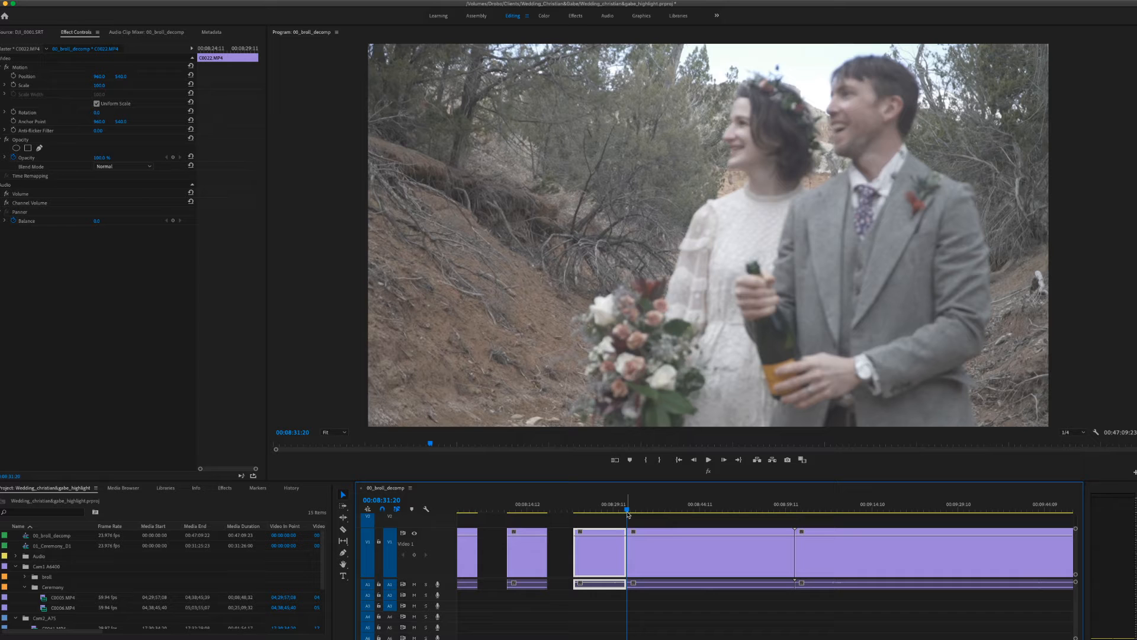
Step: Isolate the raised-bottle moment of C0022.MP4 from about 00:08:34 to 00:08:40 and add a clip marker at 00:08:36:16
{"action": "left_click_drag", "start_coordinate": [628, 511], "coordinate": [638, 515]}
{"action": "left_click_drag", "start_coordinate": [633, 542], "coordinate": [656, 519]}
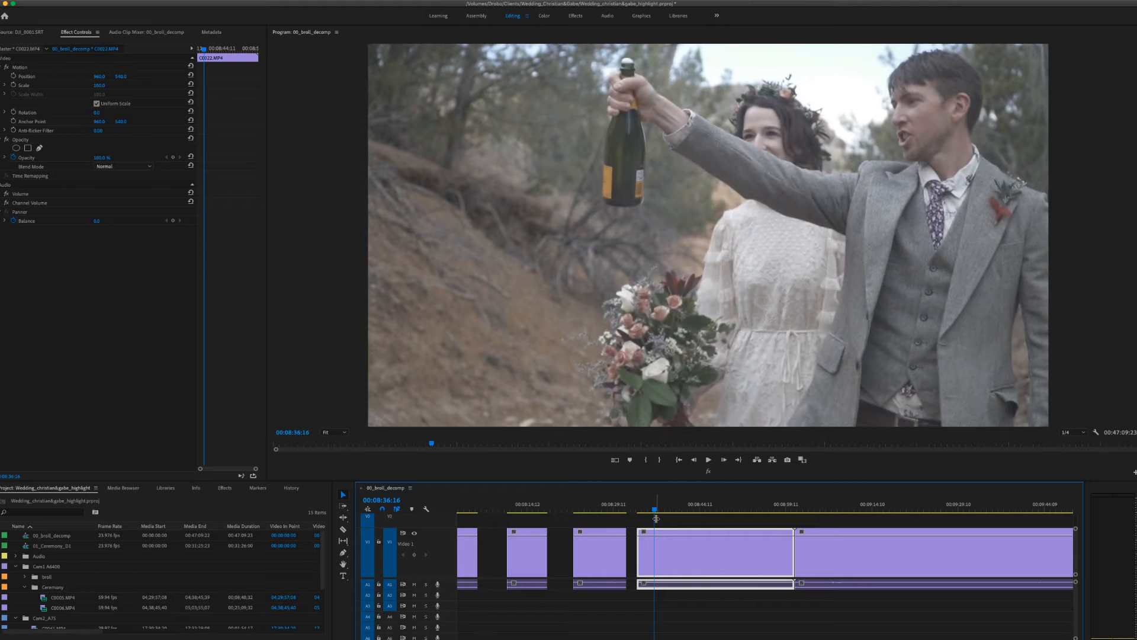
{"action": "mouse_move", "coordinate": [654, 510]}
{"action": "left_mouse_down"}
{"action": "mouse_move", "coordinate": [689, 515]}
{"action": "mouse_move", "coordinate": [676, 516]}
{"action": "left_mouse_up"}
{"action": "key", "text": "super+k"}
Step: Check the leftover C0022.MP4 piece after the raised-bottle moment and delete it
{"action": "left_click_drag", "start_coordinate": [681, 508], "coordinate": [816, 535]}
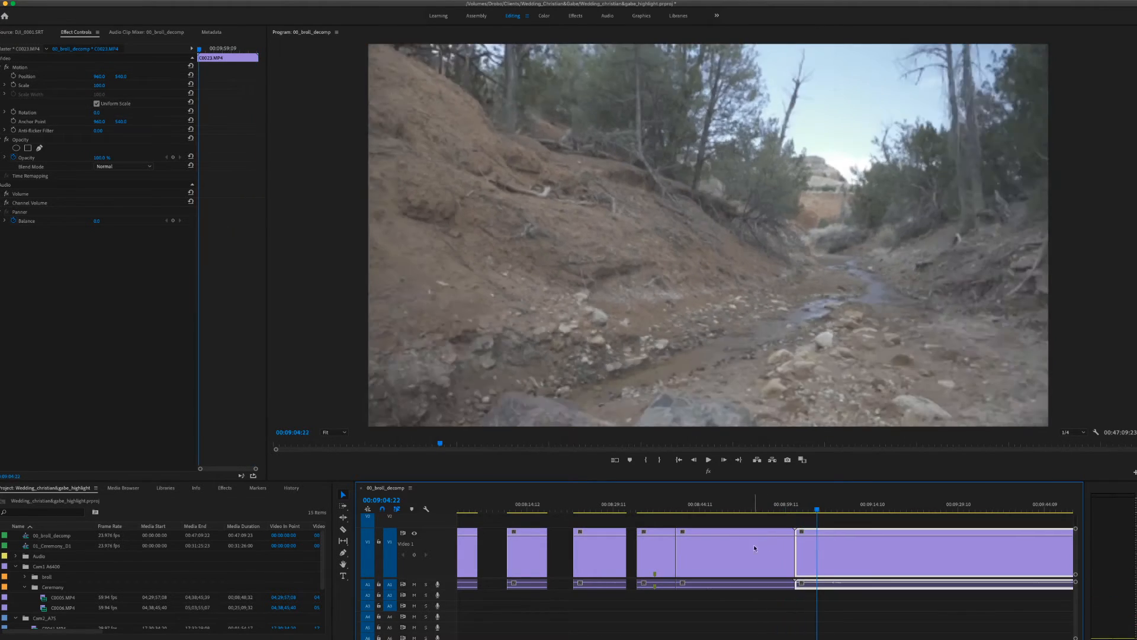
{"action": "left_click_drag", "start_coordinate": [687, 511], "coordinate": [713, 523]}
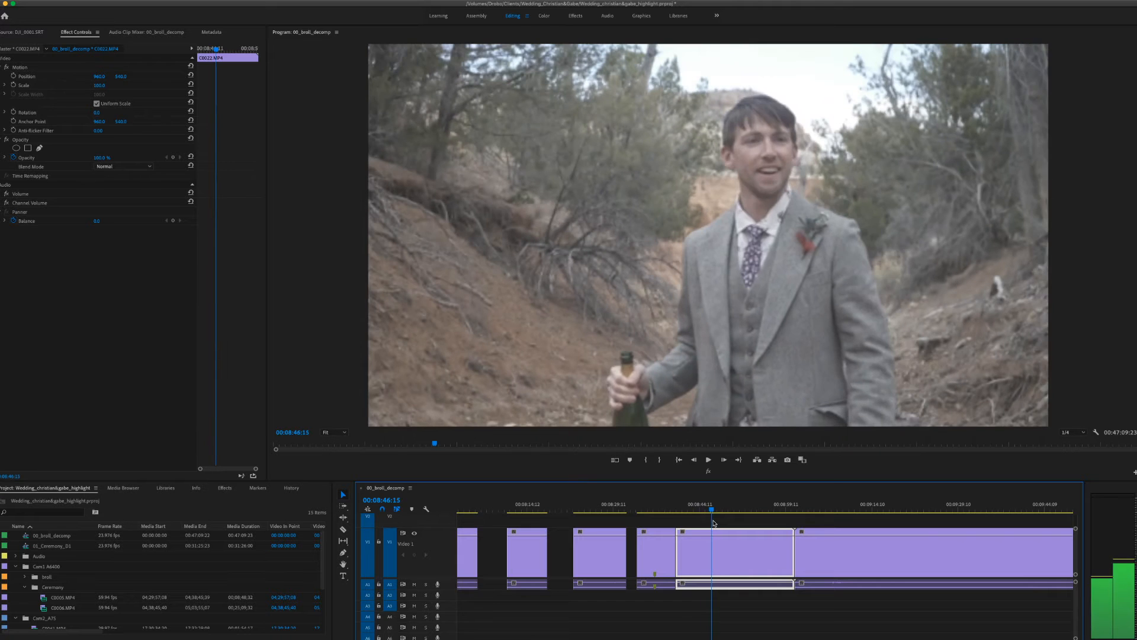
{"action": "key", "text": "Delete"}
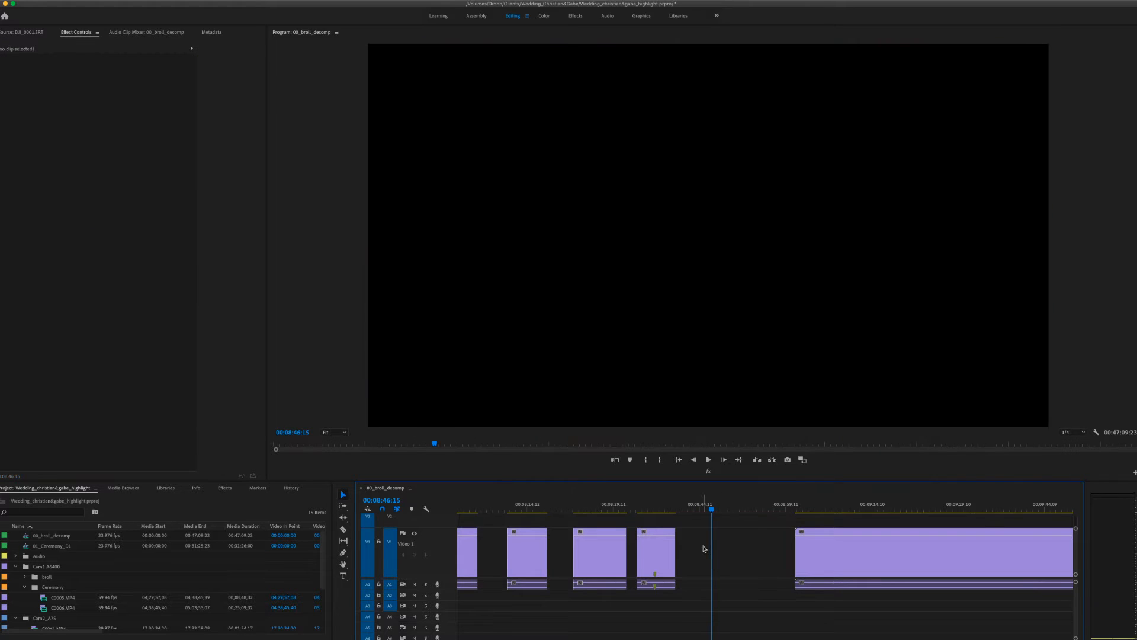
Step: Trim the start of C0023.MP4 to 00:09:15:02 and split it at 00:09:19:16
{"action": "scroll", "coordinate": [704, 550], "scroll_direction": "right", "scroll_amount": 3}
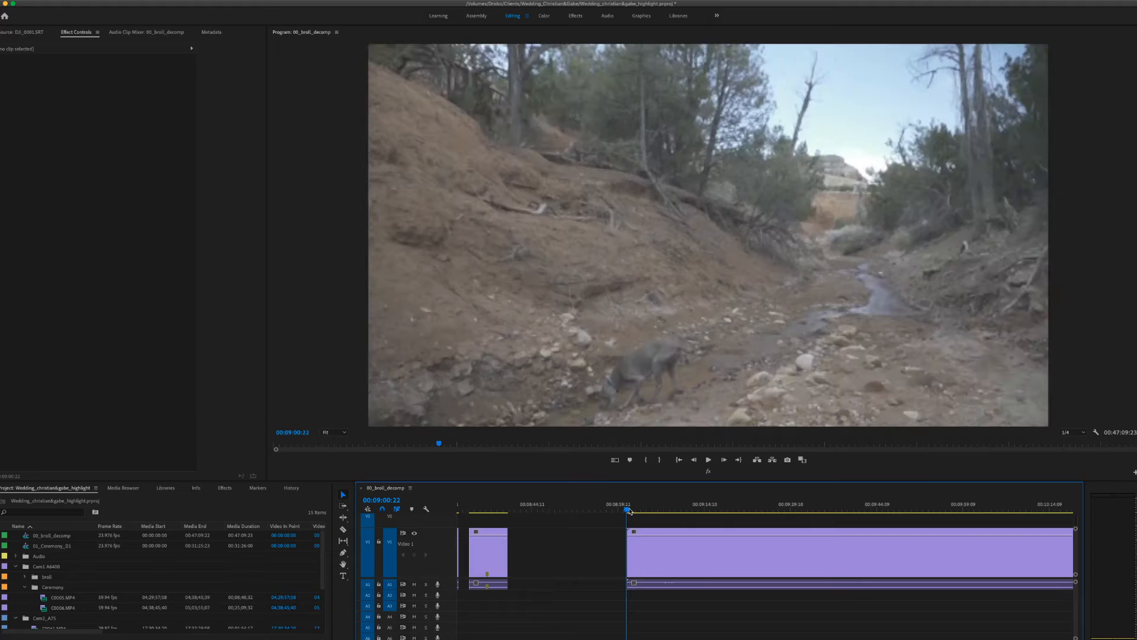
{"action": "left_click_drag", "start_coordinate": [630, 511], "coordinate": [712, 543]}
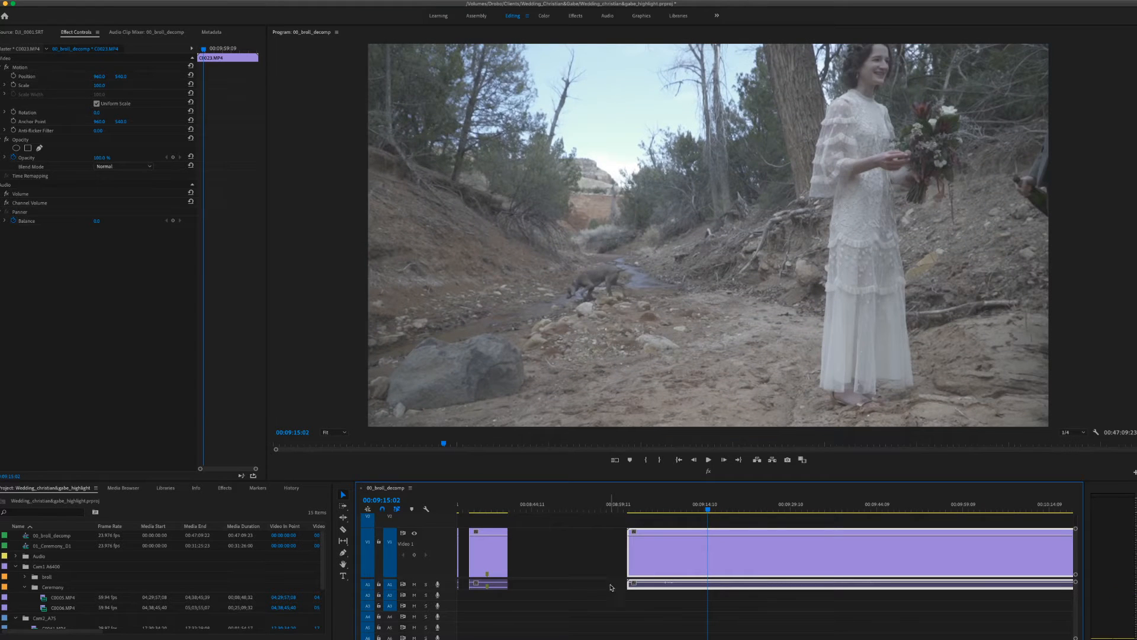
{"action": "left_click_drag", "start_coordinate": [629, 564], "coordinate": [634, 563]}
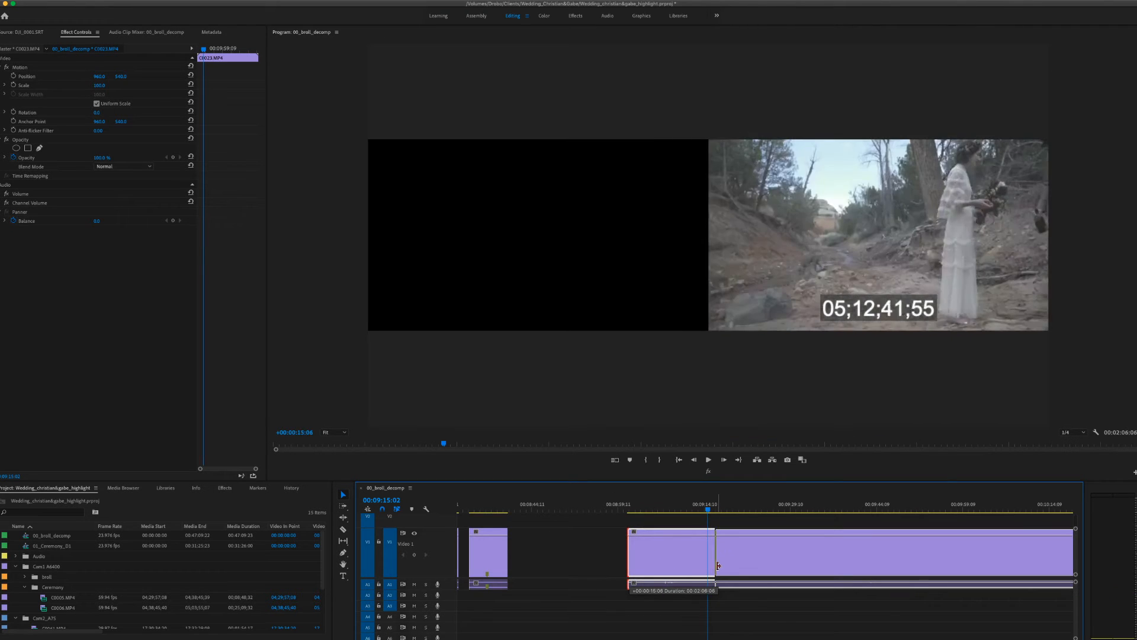
{"action": "left_click_drag", "start_coordinate": [711, 566], "coordinate": [709, 565]}
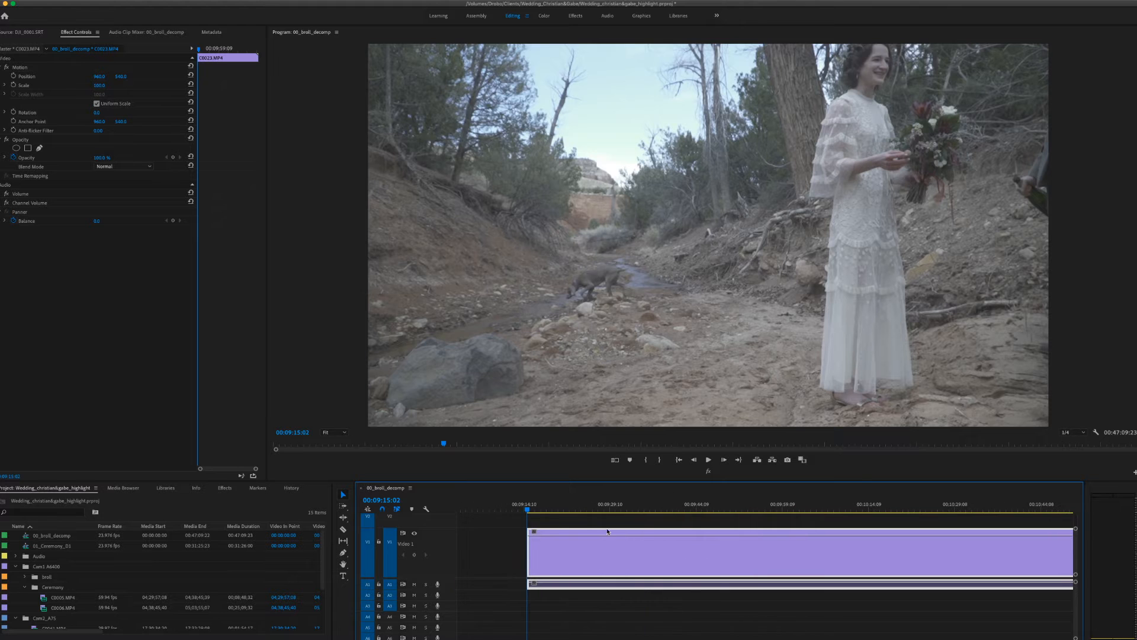
{"action": "left_click_drag", "start_coordinate": [525, 512], "coordinate": [554, 520]}
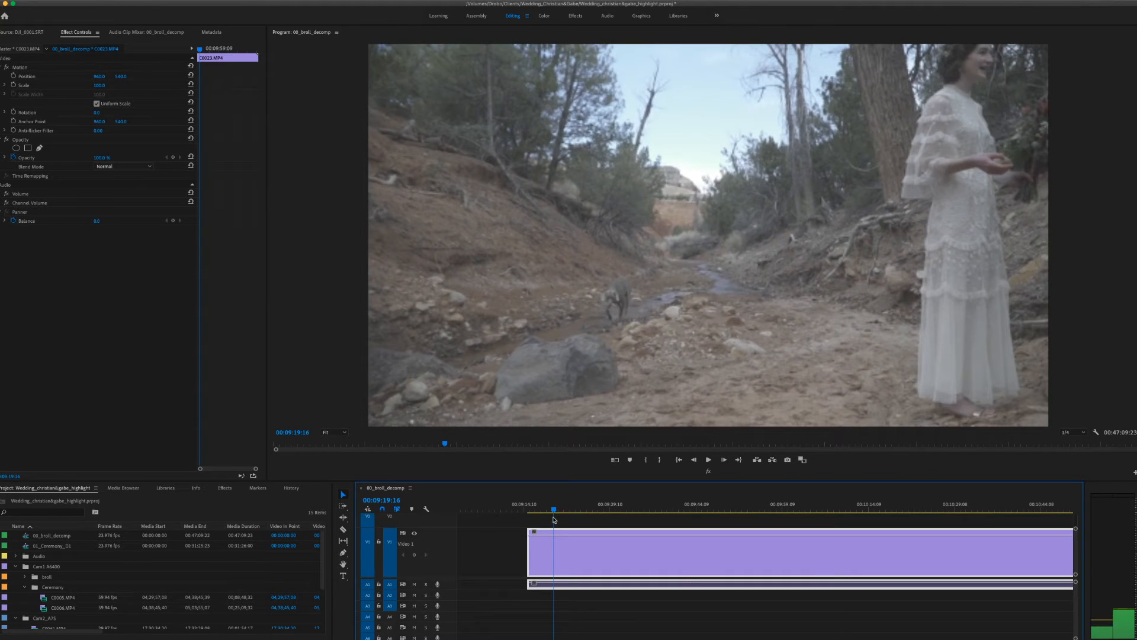
{"action": "key", "text": "super+k"}
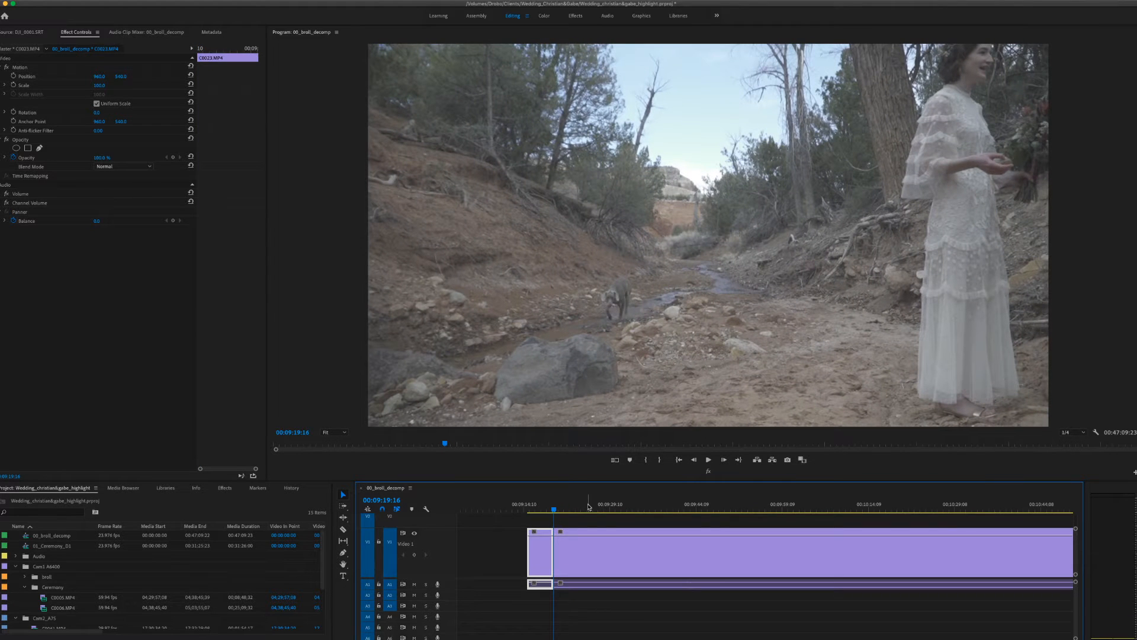
Step: Trim the start of the second C0023.MP4 piece to 00:09:21:23 and split it at about 00:09:23, after the dog walks past
{"action": "left_click_drag", "start_coordinate": [555, 510], "coordinate": [567, 544]}
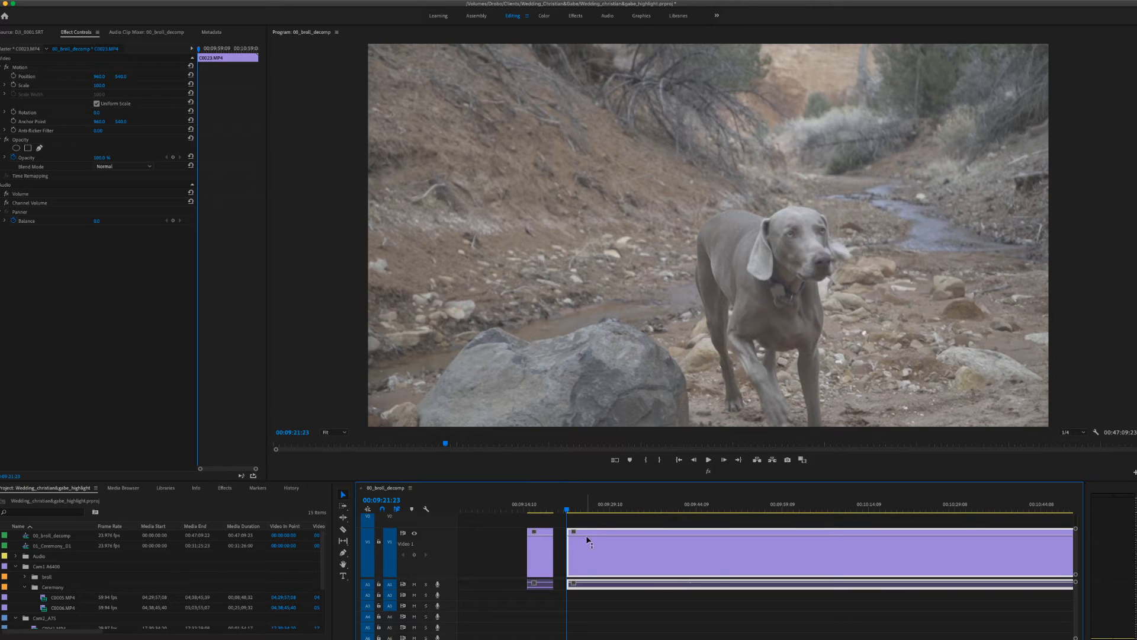
{"action": "left_click_drag", "start_coordinate": [569, 512], "coordinate": [578, 516]}
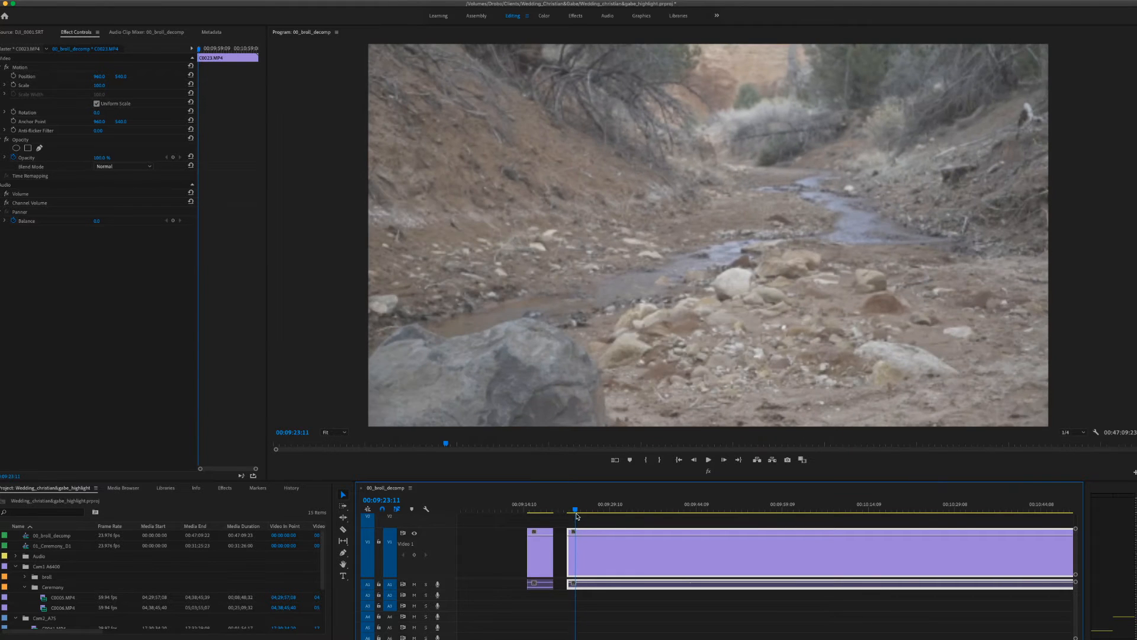
{"action": "scroll", "coordinate": [578, 516], "scroll_direction": "left", "scroll_amount": 1}
{"action": "key", "text": "Left"}
{"action": "key", "text": "Left"}
{"action": "key", "text": "super+k"}
Step: Trim the start of the third C0023.MP4 piece to 00:09:36:15
{"action": "left_click_drag", "start_coordinate": [591, 511], "coordinate": [664, 523]}
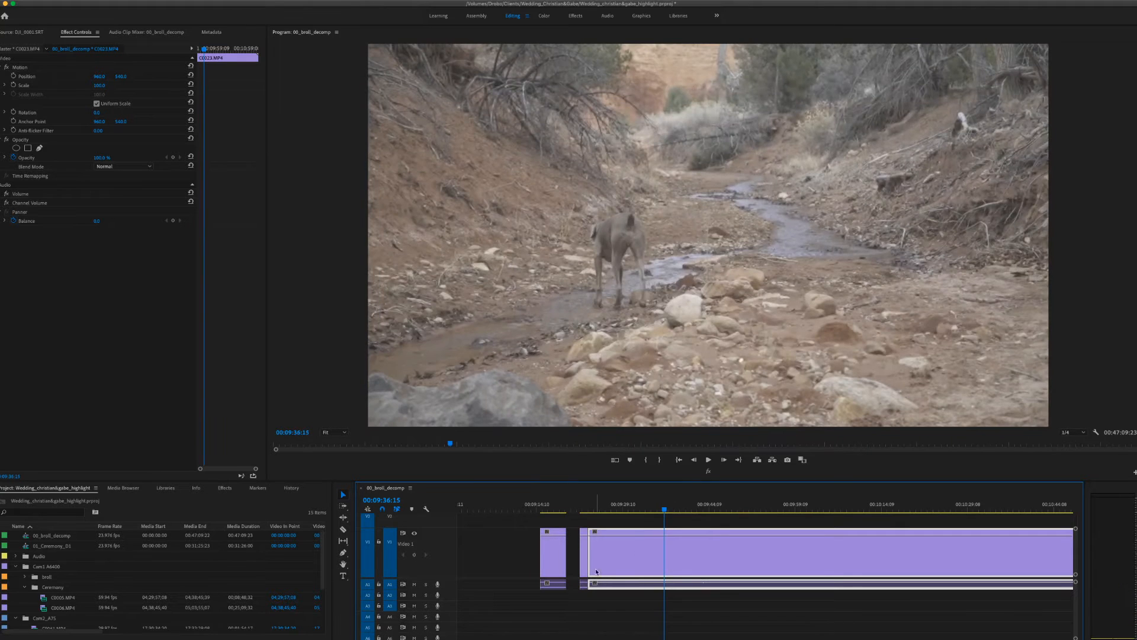
{"action": "left_click_drag", "start_coordinate": [598, 563], "coordinate": [665, 564]}
{"action": "scroll", "coordinate": [665, 566], "scroll_direction": "right", "scroll_amount": 2}
Step: Add a clip marker at about 00:09:50 on the third C0023.MP4 piece and split it at 00:09:51:23
{"action": "left_click_drag", "start_coordinate": [551, 510], "coordinate": [625, 519]}
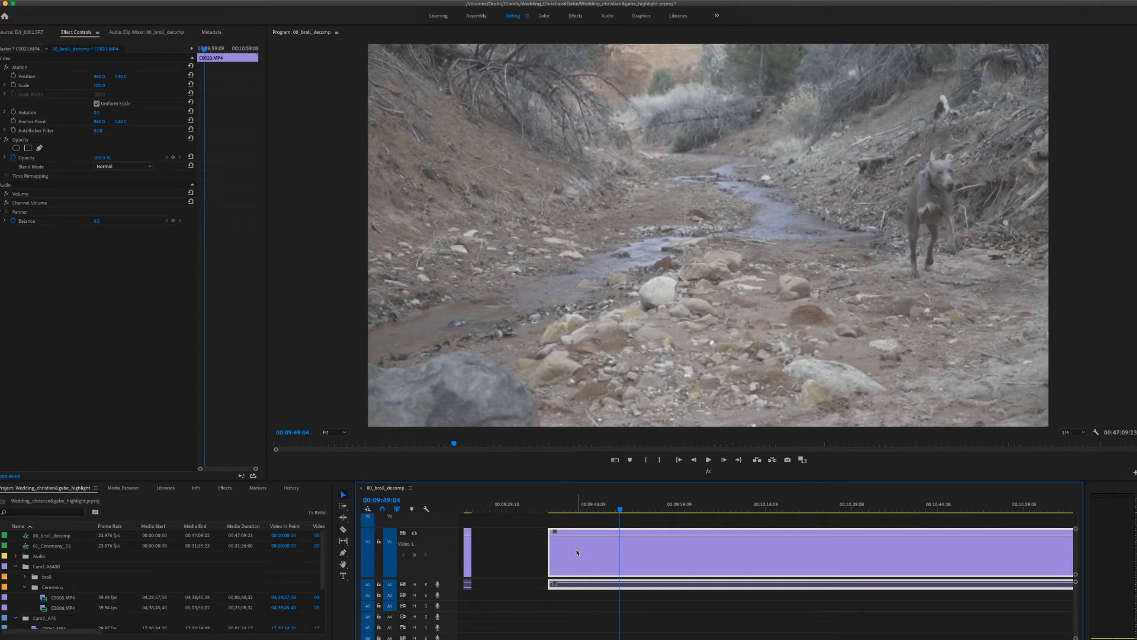
{"action": "mouse_move", "coordinate": [611, 510]}
{"action": "left_mouse_down"}
{"action": "mouse_move", "coordinate": [600, 512]}
{"action": "mouse_move", "coordinate": [627, 515]}
{"action": "left_mouse_up"}
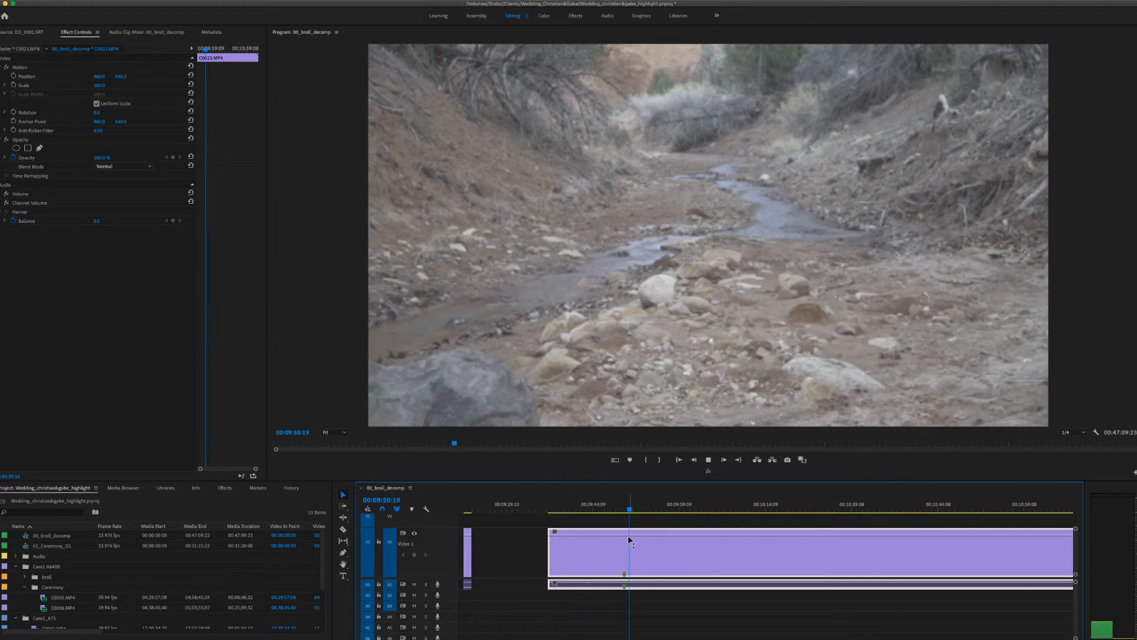
{"action": "left_click_drag", "start_coordinate": [636, 511], "coordinate": [637, 513]}
{"action": "key", "text": "super+k"}
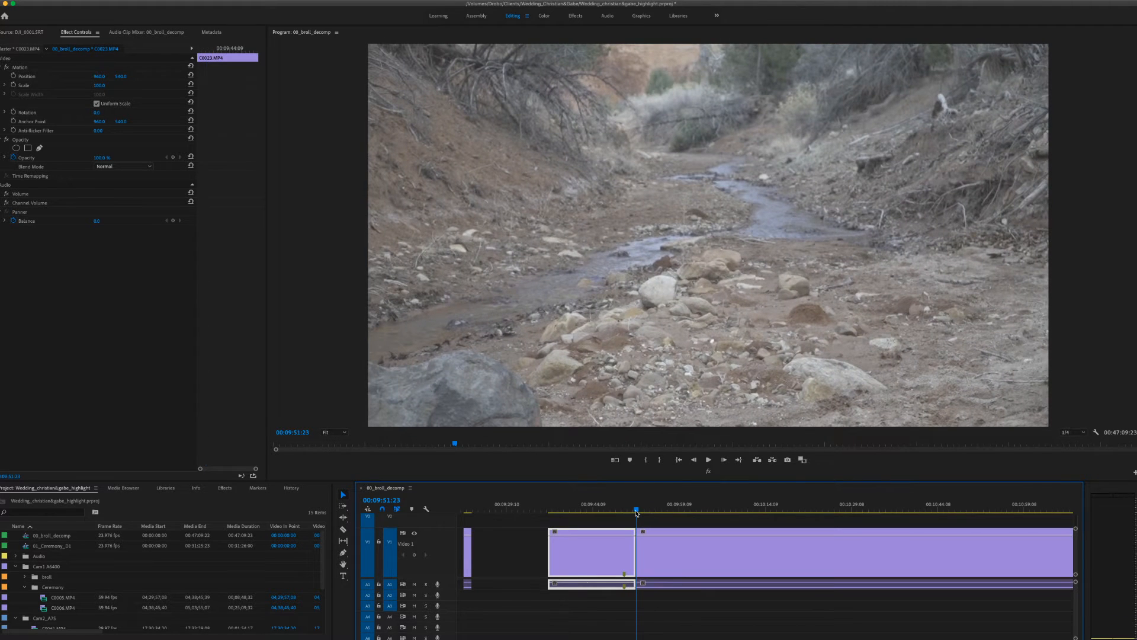
Step: Add a clip marker at 00:10:13:11 on the last C0023.MP4 piece and trim its start to just before the marker
{"action": "scroll", "coordinate": [637, 513], "scroll_direction": "down", "scroll_amount": 2}
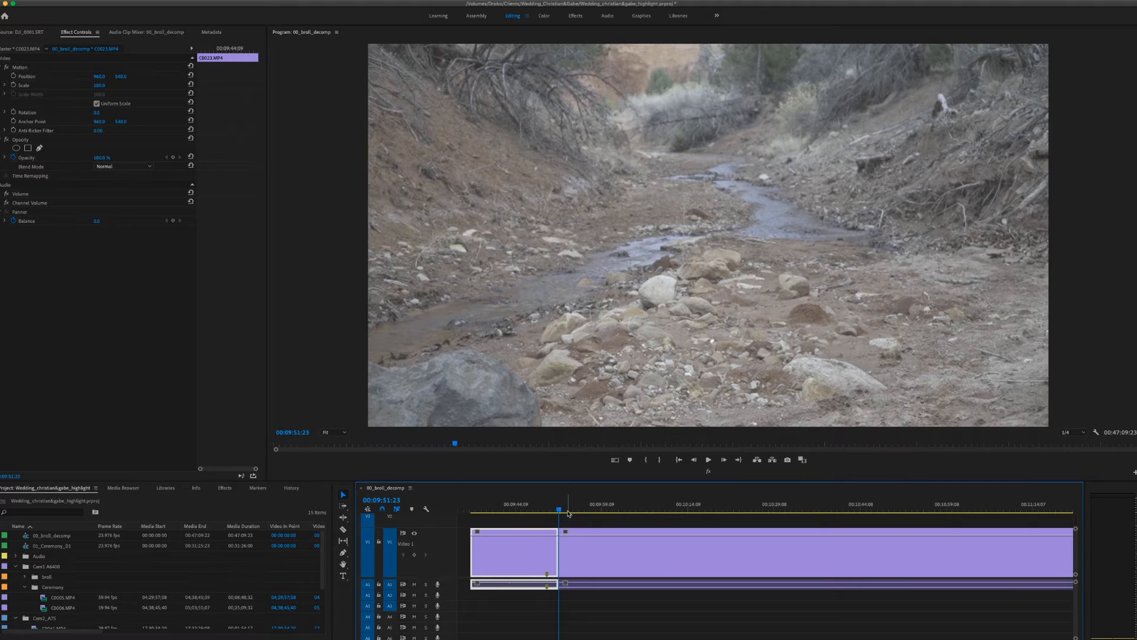
{"action": "left_click_drag", "start_coordinate": [562, 513], "coordinate": [686, 523]}
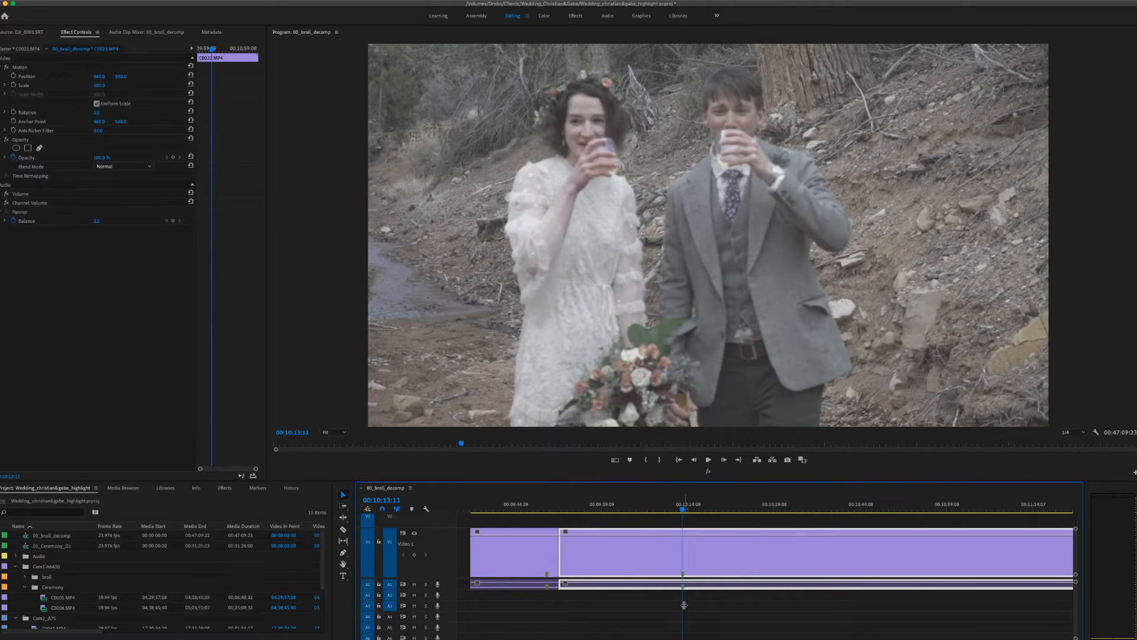
{"action": "left_click_drag", "start_coordinate": [561, 553], "coordinate": [679, 560]}
Step: Add a clip marker at 00:10:20:05 on the same C0023.MP4 piece and split it at 00:10:26:08
{"action": "left_click_drag", "start_coordinate": [679, 510], "coordinate": [720, 525]}
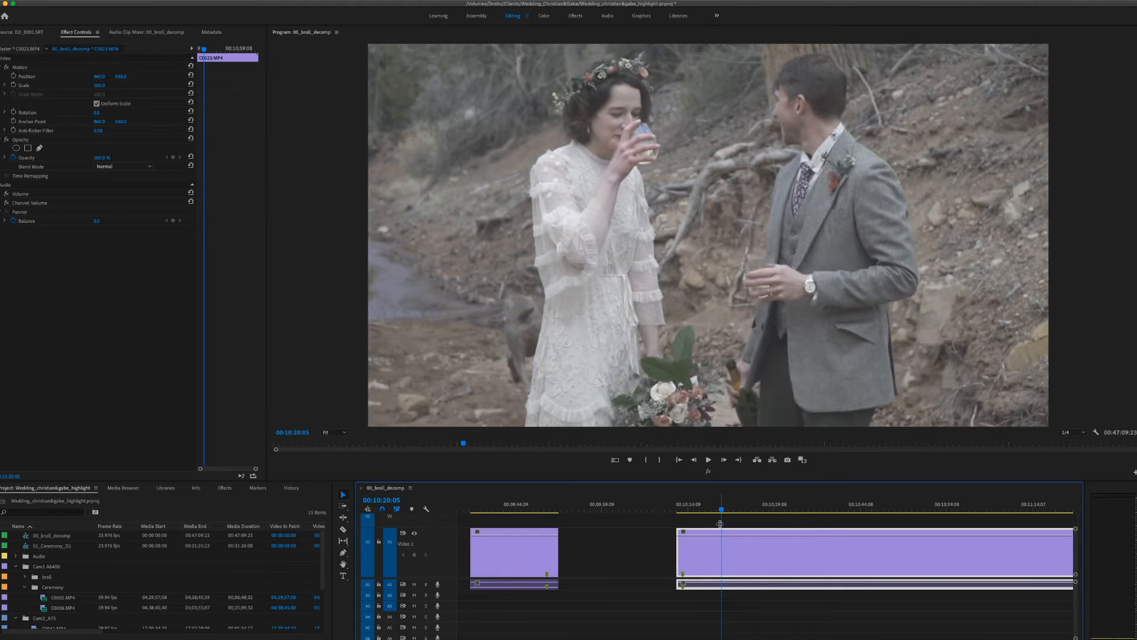
{"action": "scroll", "coordinate": [536, 548], "scroll_direction": "left", "scroll_amount": 3}
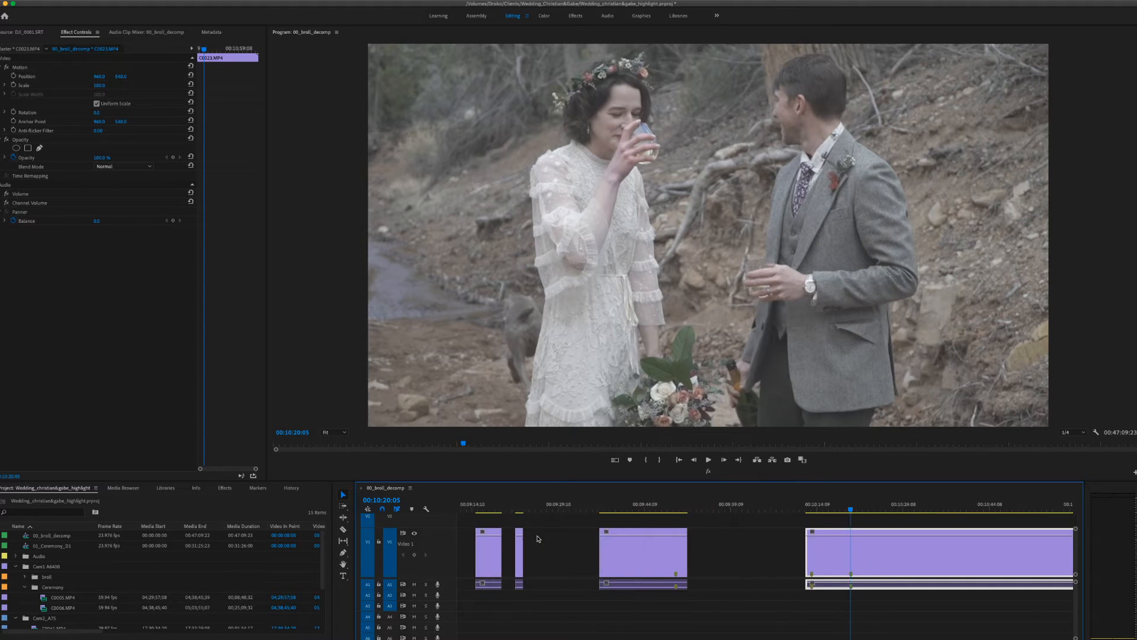
{"action": "left_click", "coordinate": [498, 511]}
{"action": "left_click_drag", "start_coordinate": [497, 511], "coordinate": [861, 539]}
{"action": "scroll", "coordinate": [861, 538], "scroll_direction": "right", "scroll_amount": 5}
{"action": "left_click_drag", "start_coordinate": [687, 514], "coordinate": [719, 524]}
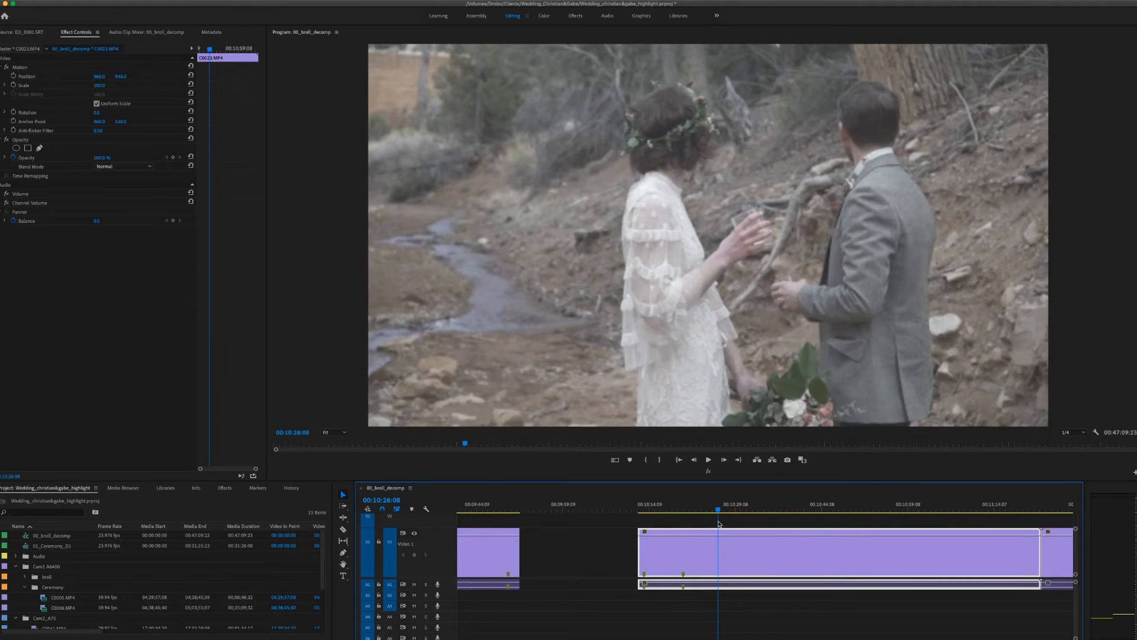
{"action": "key", "text": "super+k"}
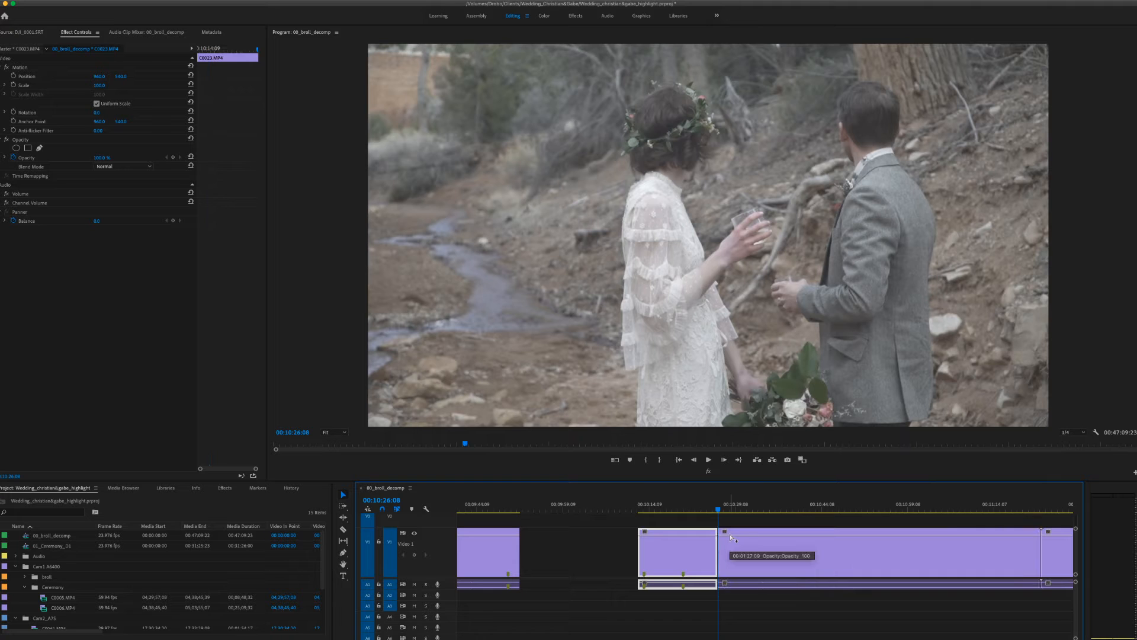
Step: Trim the start of the following C0023.MP4 piece to 00:10:33:12 and split it at 00:10:35:18, around the close-up of the glass
{"action": "scroll", "coordinate": [741, 529], "scroll_direction": "right", "scroll_amount": 5}
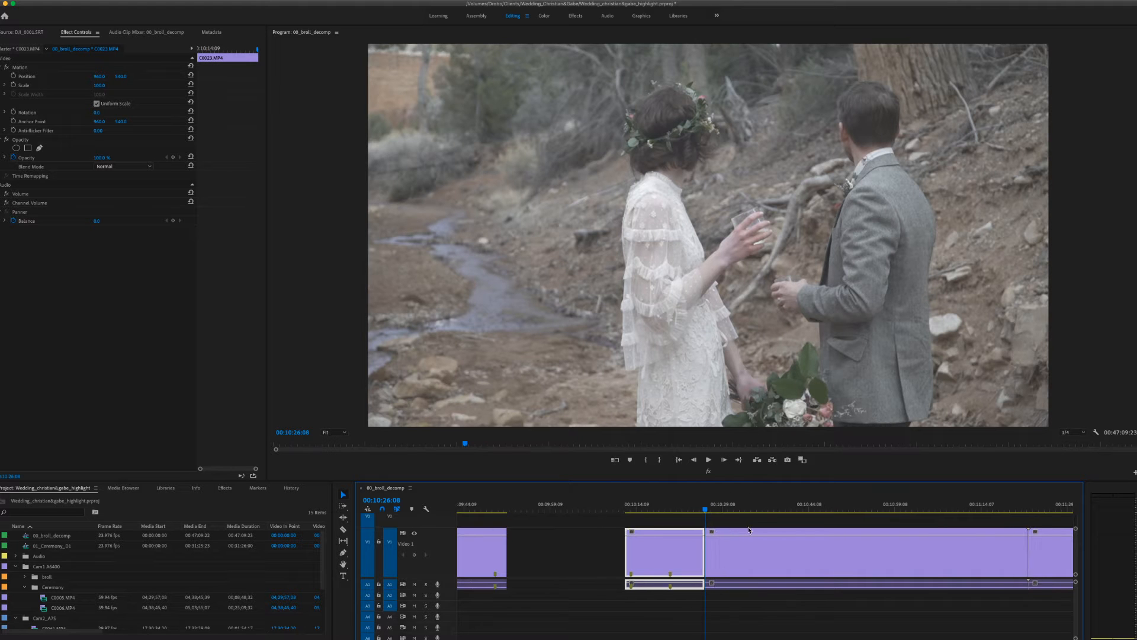
{"action": "left_click_drag", "start_coordinate": [617, 511], "coordinate": [656, 519]}
{"action": "left_click_drag", "start_coordinate": [620, 552], "coordinate": [655, 553]}
{"action": "scroll", "coordinate": [609, 534], "scroll_direction": "right", "scroll_amount": 3}
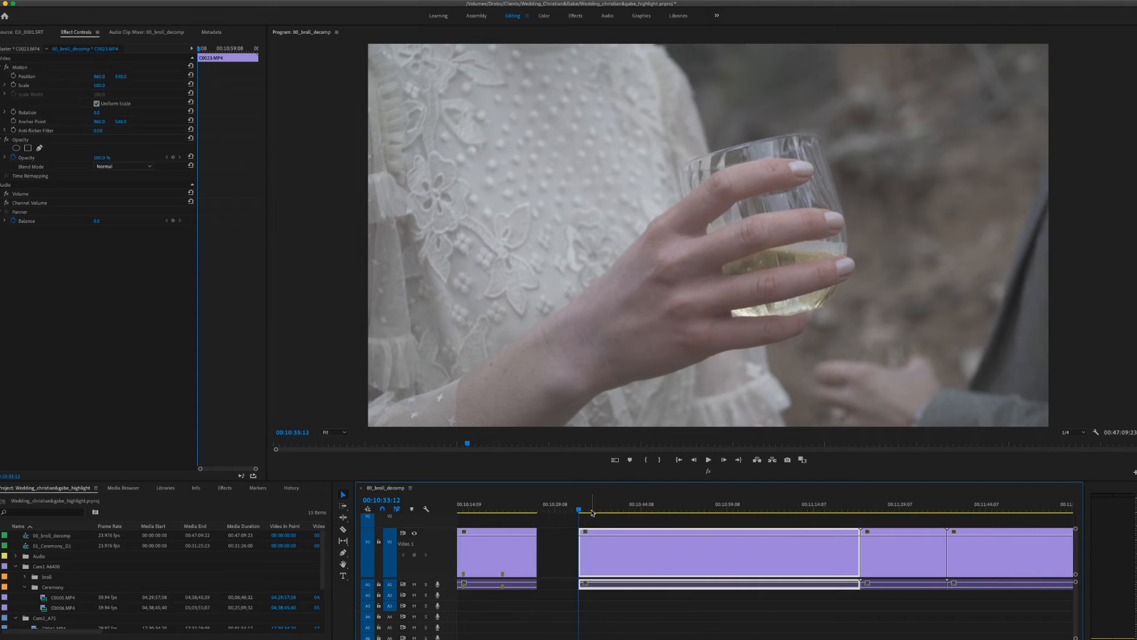
{"action": "mouse_move", "coordinate": [581, 510]}
{"action": "left_mouse_down"}
{"action": "mouse_move", "coordinate": [616, 518]}
{"action": "mouse_move", "coordinate": [587, 520]}
{"action": "left_mouse_up"}
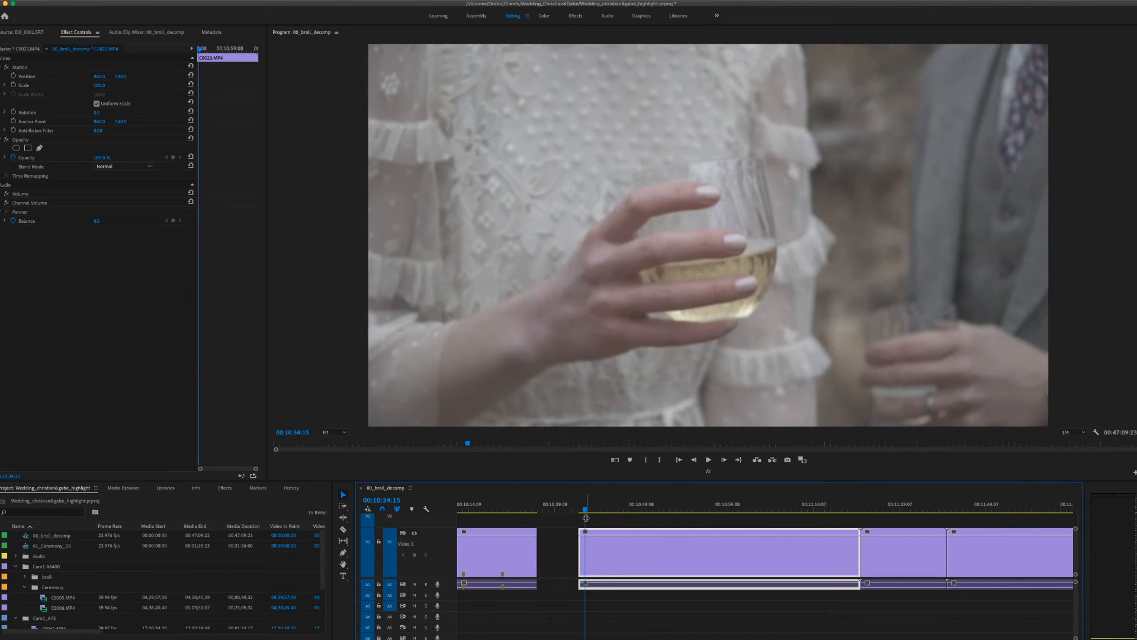
{"action": "left_click_drag", "start_coordinate": [587, 512], "coordinate": [593, 513]}
{"action": "key", "text": "super+k"}
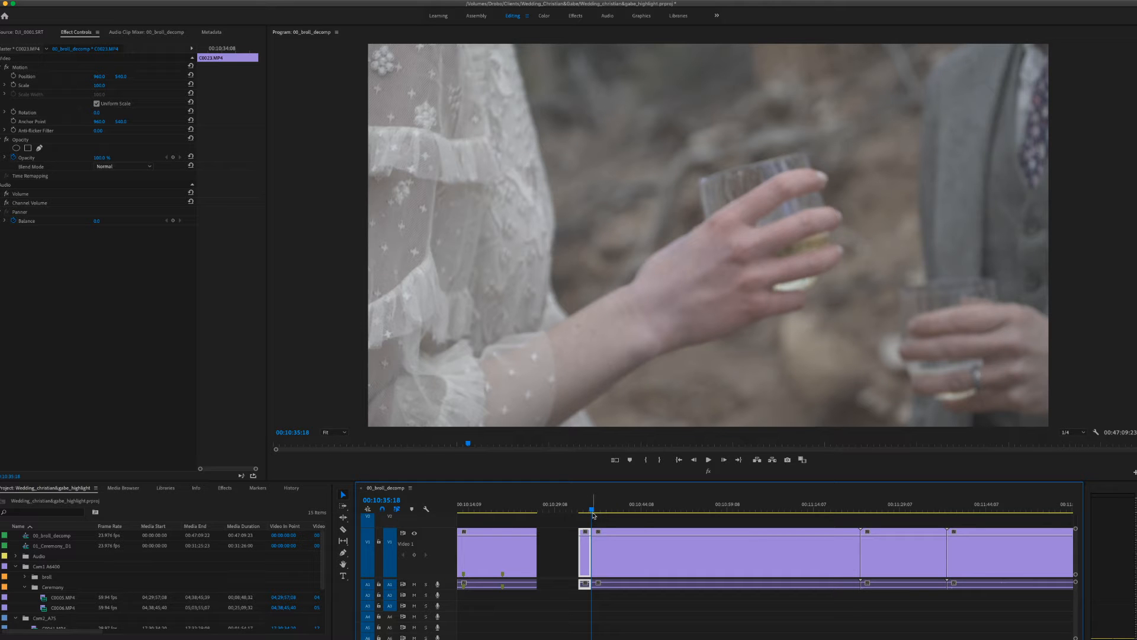
Step: Trim the start of the next C0023.MP4 piece to about 00:10:40 and split it at about 00:10:42
{"action": "left_click_drag", "start_coordinate": [593, 510], "coordinate": [630, 517]}
{"action": "key", "text": "super+k"}
Step: Trim the next C0023.MP4 piece to start just before a clip marker at 00:10:47:22 and split it at 00:10:50:06
{"action": "left_click_drag", "start_coordinate": [629, 509], "coordinate": [662, 520]}
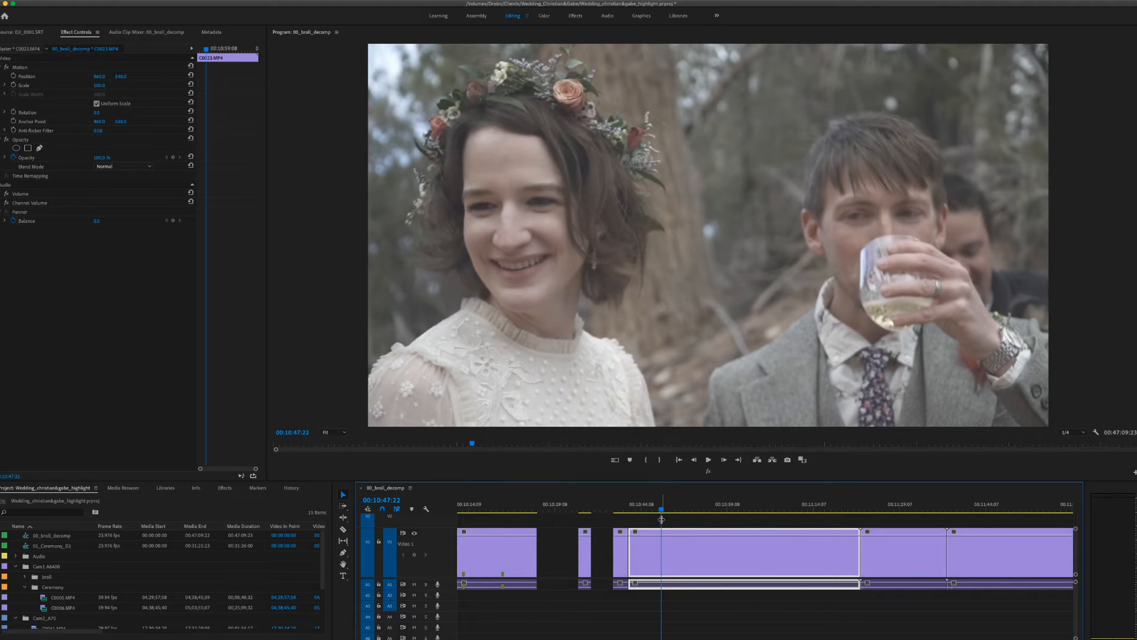
{"action": "left_click_drag", "start_coordinate": [633, 550], "coordinate": [664, 549]}
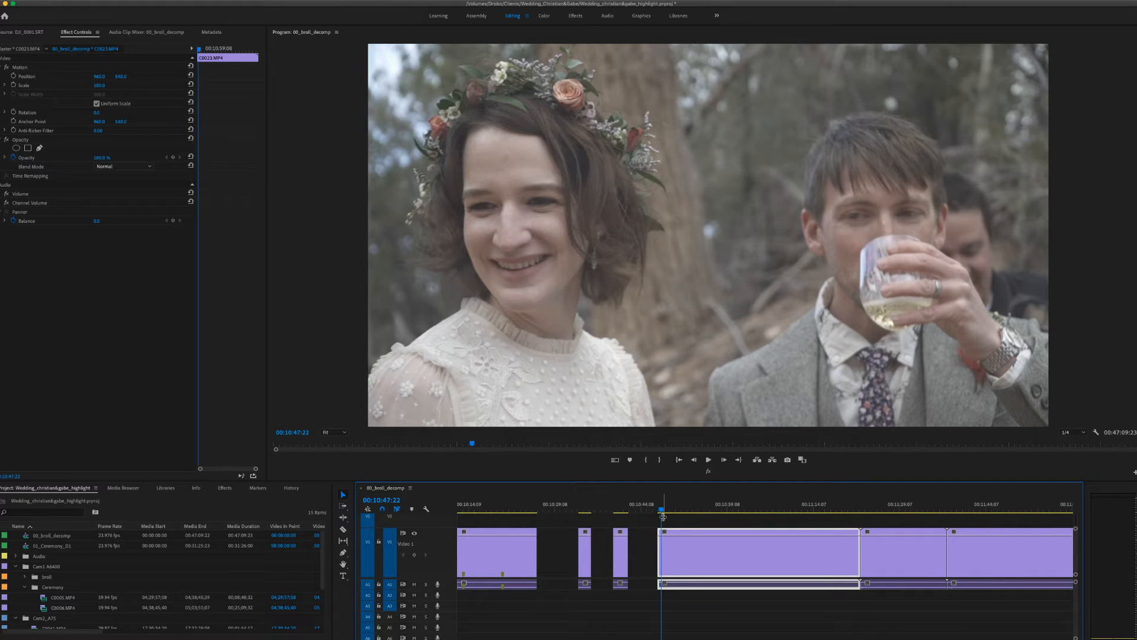
{"action": "mouse_move", "coordinate": [660, 513]}
{"action": "left_mouse_down"}
{"action": "mouse_move", "coordinate": [712, 522]}
{"action": "mouse_move", "coordinate": [675, 521]}
{"action": "left_mouse_up"}
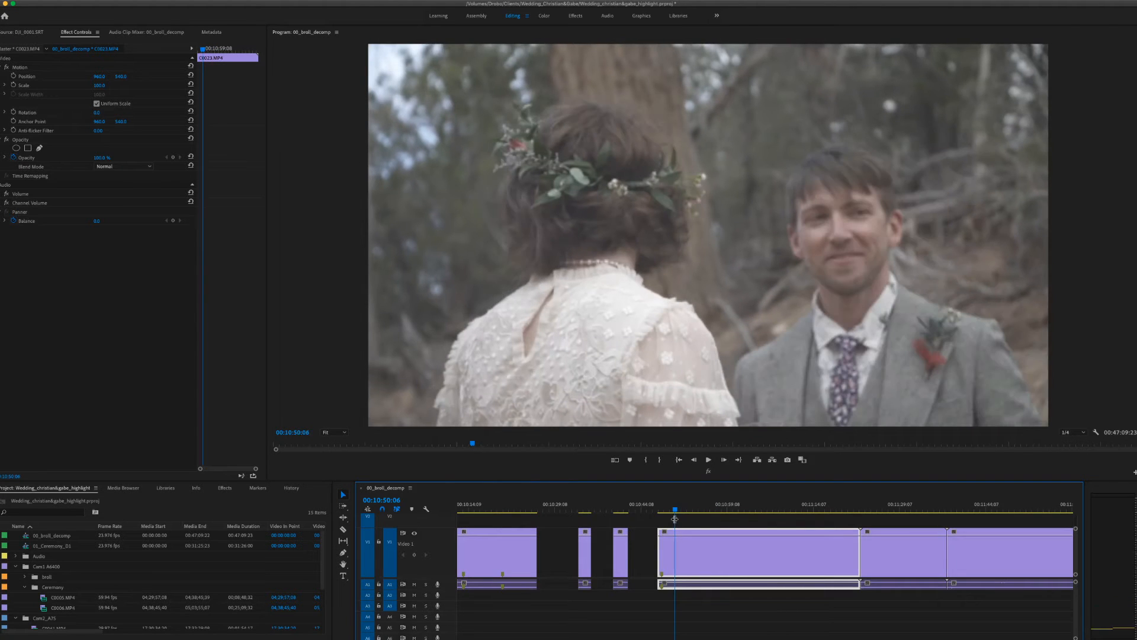
{"action": "key", "text": "super+k"}
Step: Trim the start of the remaining C0023.MP4 piece to about 00:10:55 and split it at 00:11:02:17
{"action": "left_click_drag", "start_coordinate": [682, 519], "coordinate": [704, 516]}
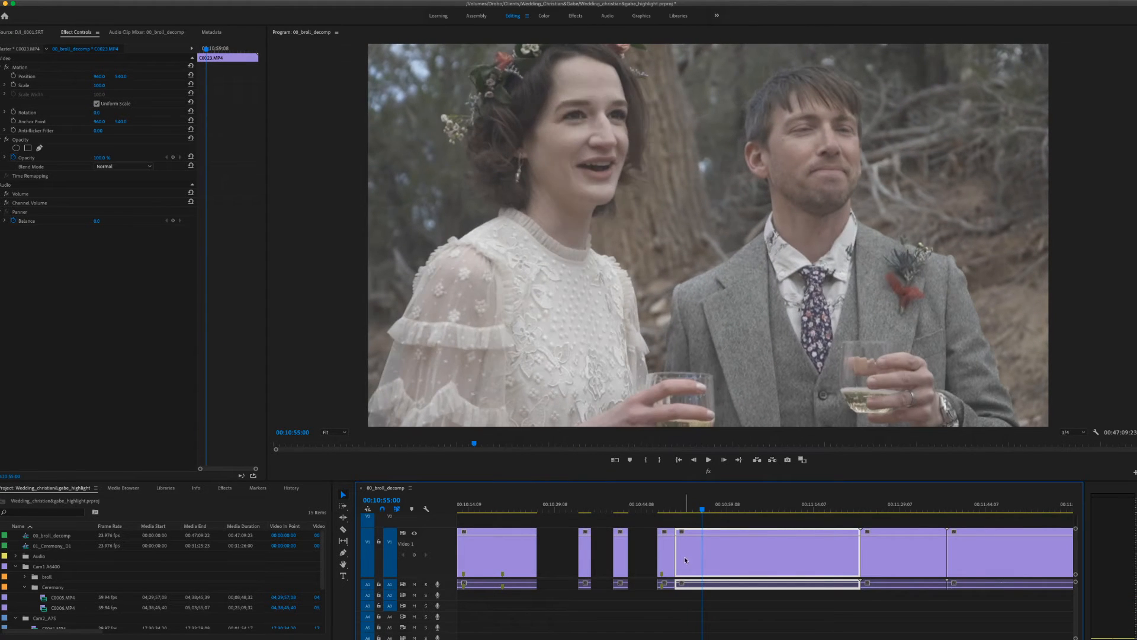
{"action": "left_click_drag", "start_coordinate": [680, 556], "coordinate": [703, 556]}
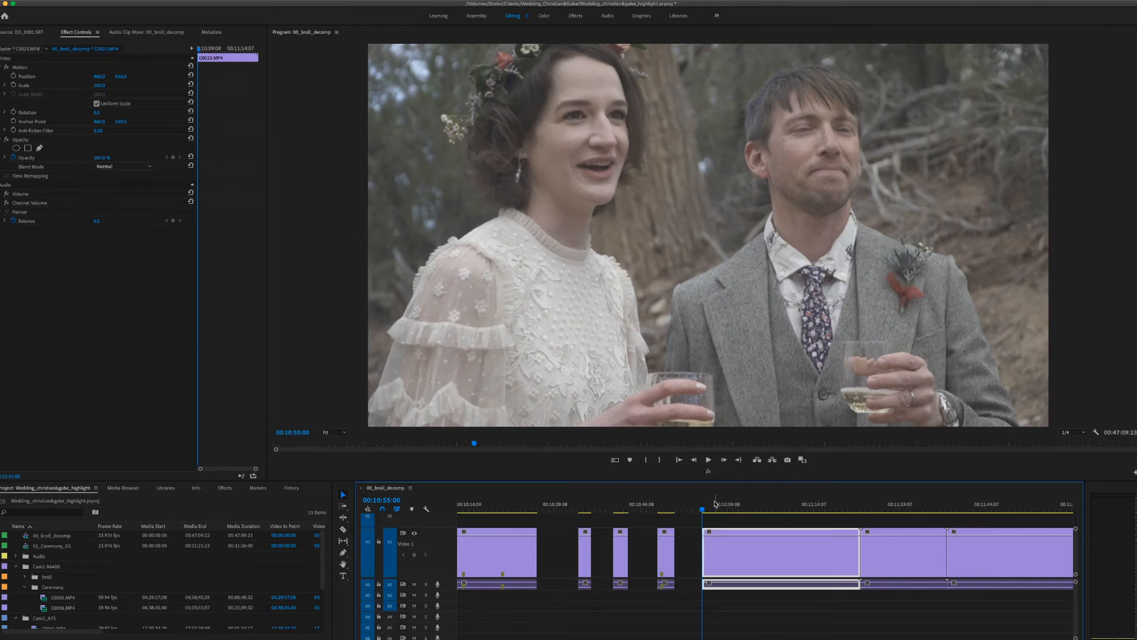
{"action": "mouse_move", "coordinate": [705, 513]}
{"action": "left_mouse_down"}
{"action": "mouse_move", "coordinate": [745, 519]}
{"action": "mouse_move", "coordinate": [708, 516]}
{"action": "left_mouse_up"}
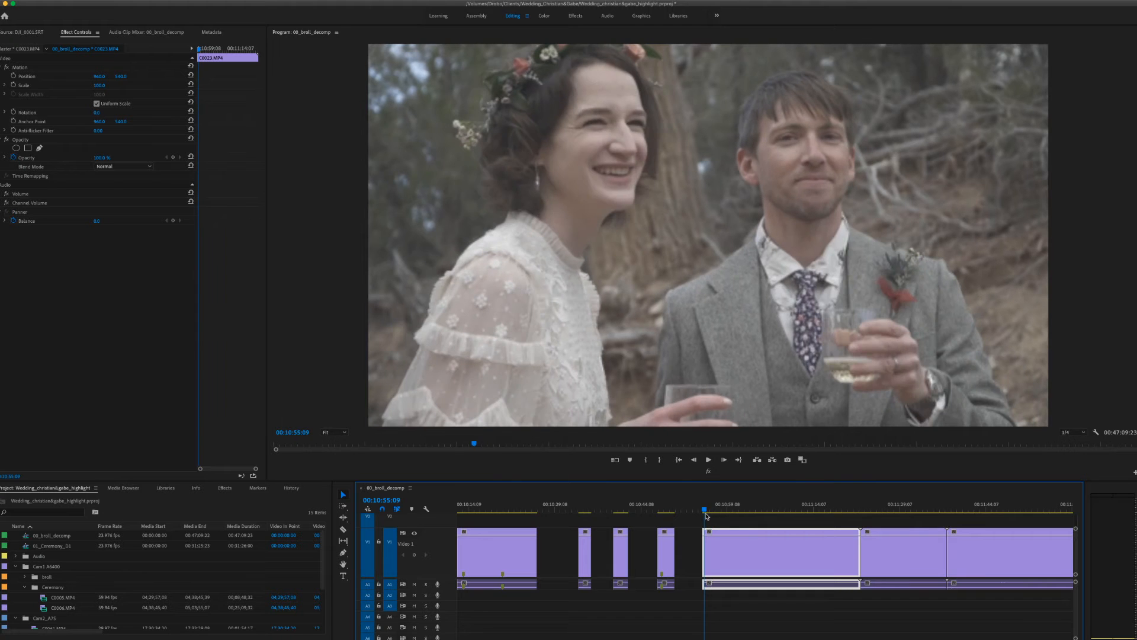
{"action": "left_click_drag", "start_coordinate": [708, 516], "coordinate": [749, 521]}
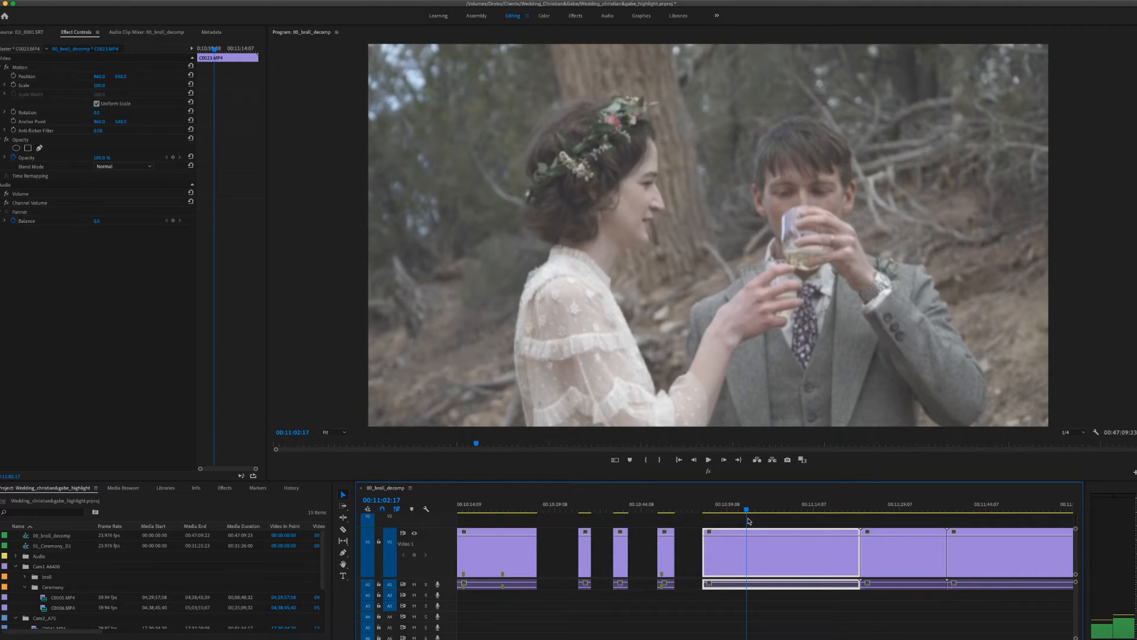
{"action": "key", "text": "super+k"}
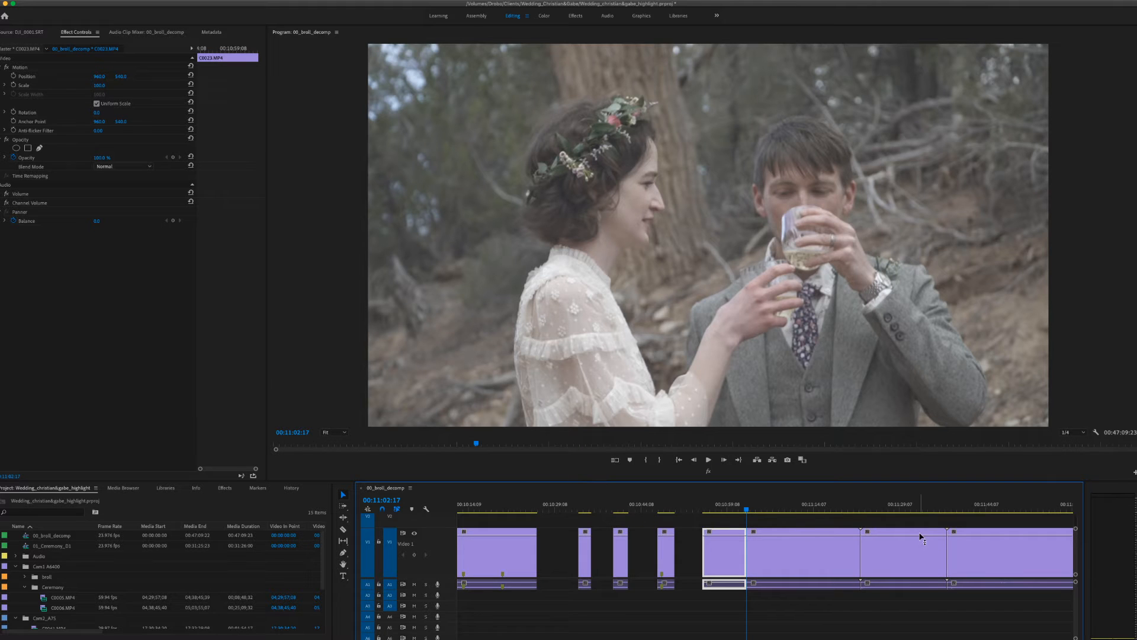
Step: Trim the start of the final C0023.MP4 piece to 00:11:08:09 and split it at 00:11:11:18
{"action": "scroll", "coordinate": [821, 555], "scroll_direction": "down", "scroll_amount": 5}
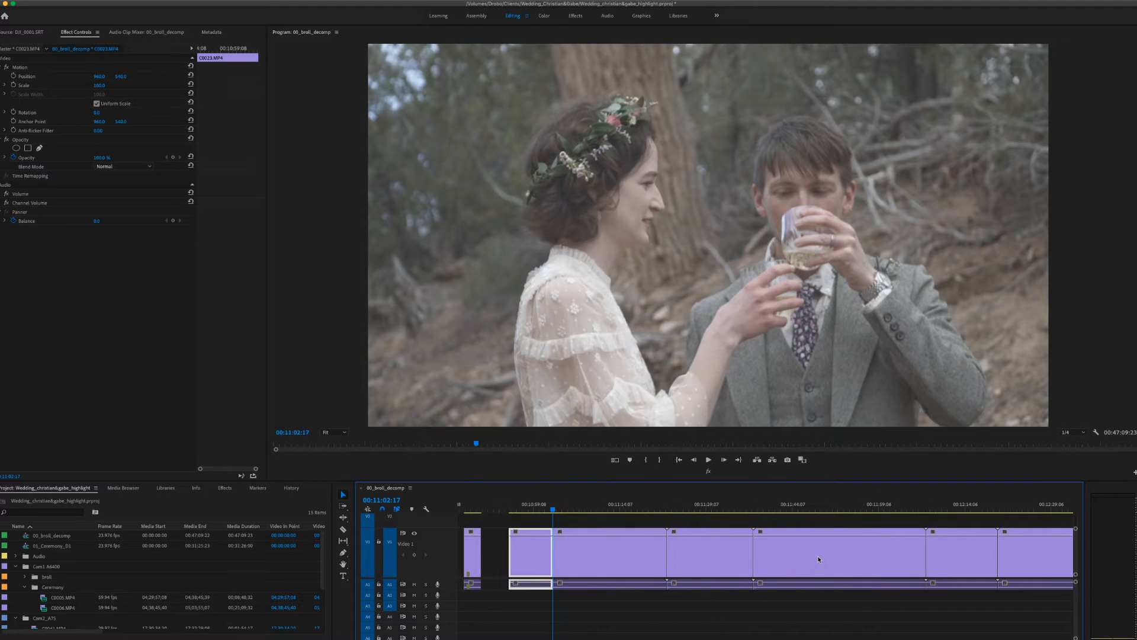
{"action": "left_click_drag", "start_coordinate": [555, 515], "coordinate": [607, 517]}
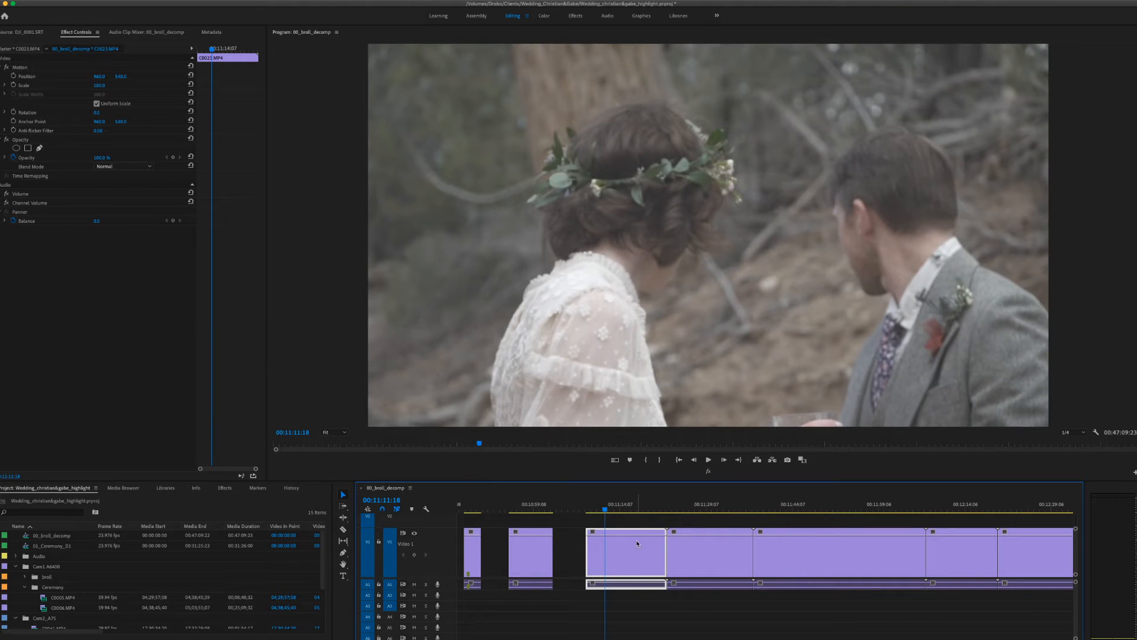
{"action": "left_click", "coordinate": [604, 544], "text": "super"}
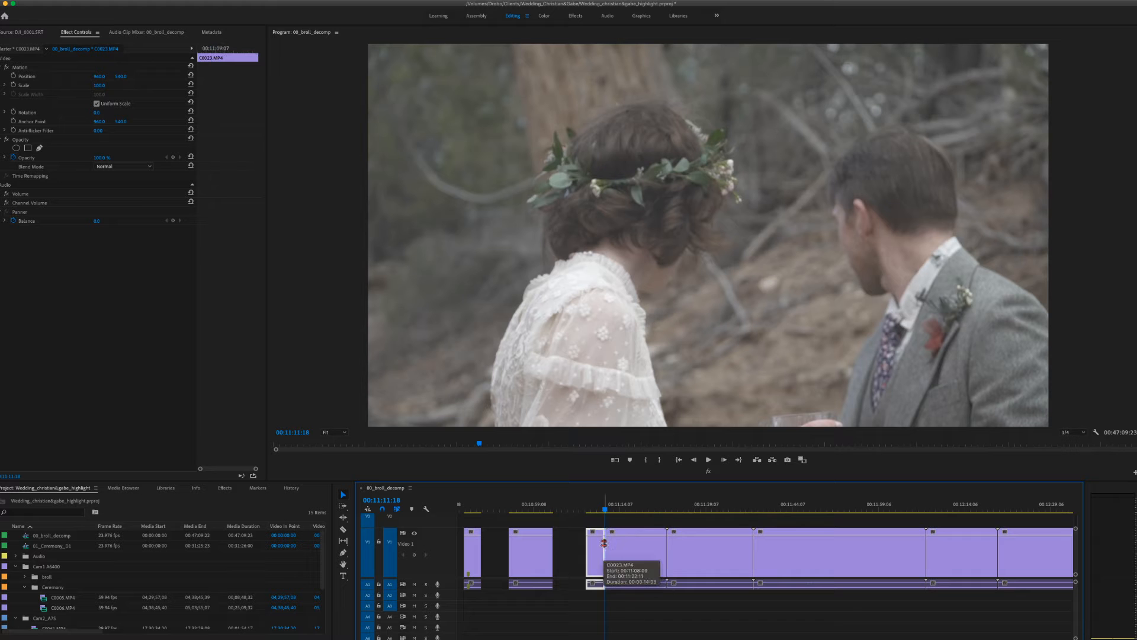
Step: Check the rest of C0023.MP4 after 00:11:11:18 and delete that leftover piece
{"action": "left_click_drag", "start_coordinate": [620, 507], "coordinate": [659, 513]}
{"action": "left_click", "coordinate": [645, 557]}
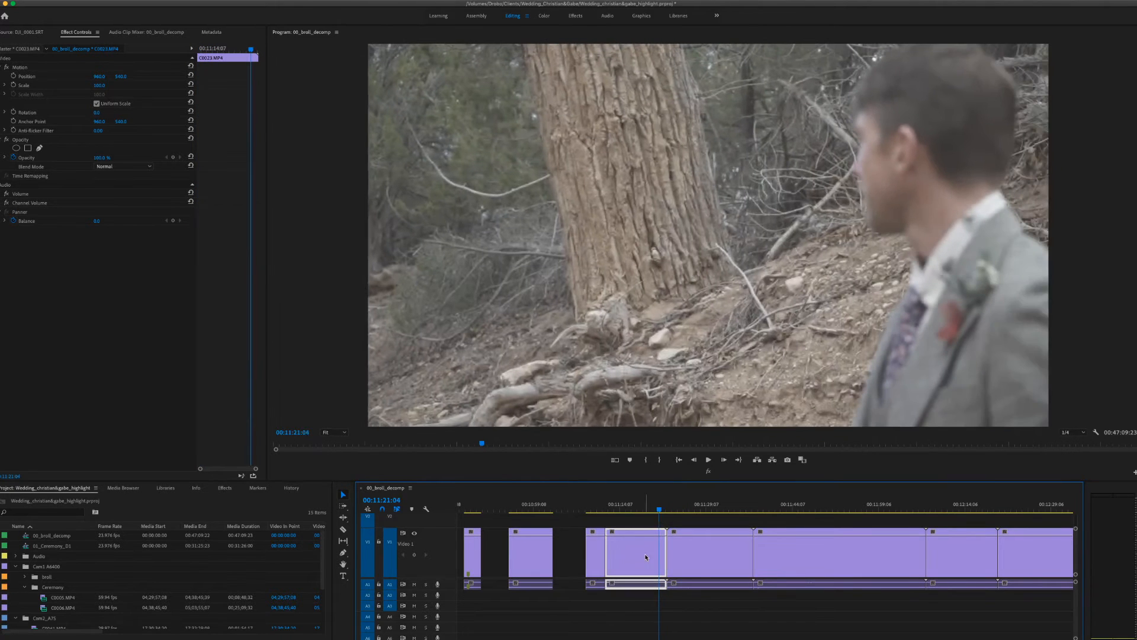
{"action": "key", "text": "Delete"}
Step: Split C0024.MP4 at 00:11:27:13 and give its first piece a tan colour label
{"action": "left_click_drag", "start_coordinate": [673, 503], "coordinate": [698, 517]}
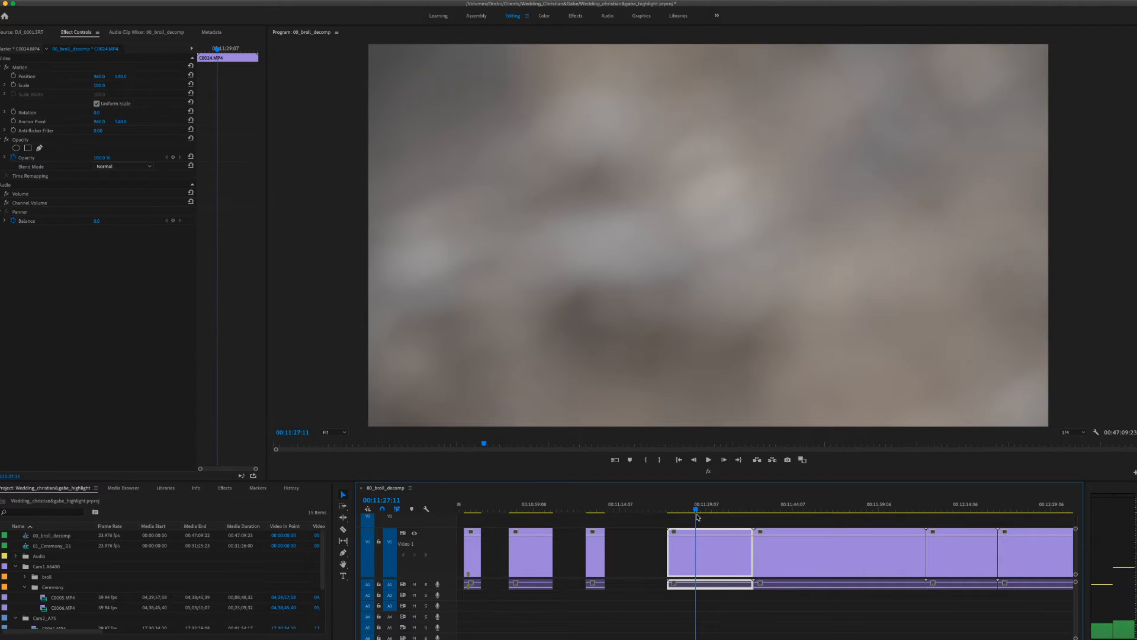
{"action": "key", "text": "super+k"}
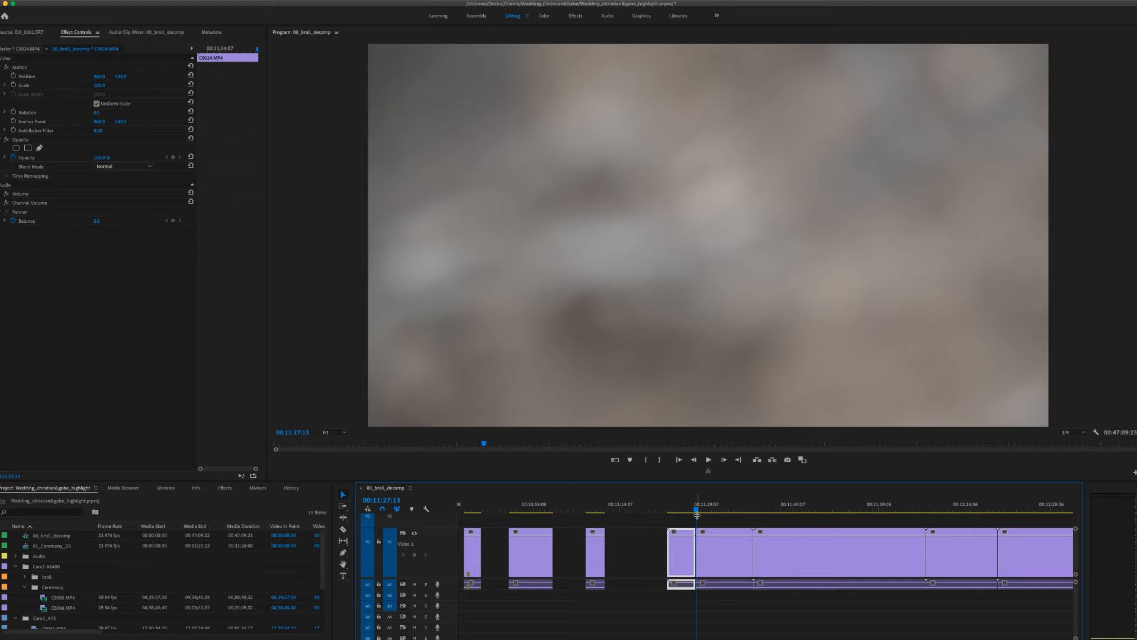
{"action": "right_click", "coordinate": [681, 542]}
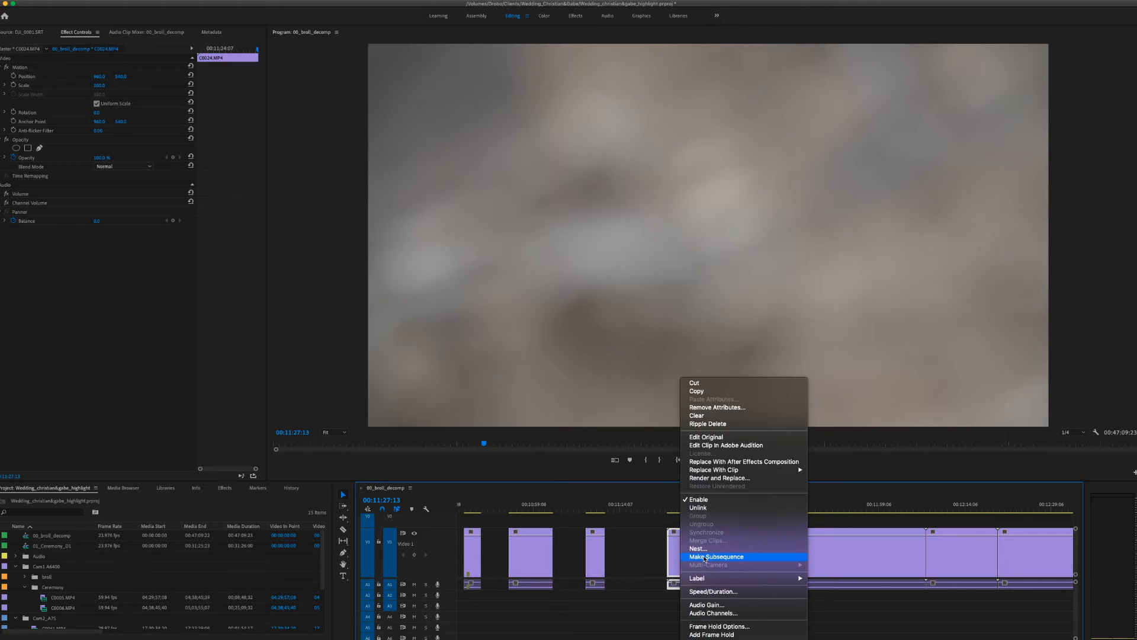
{"action": "mouse_move", "coordinate": [702, 578]}
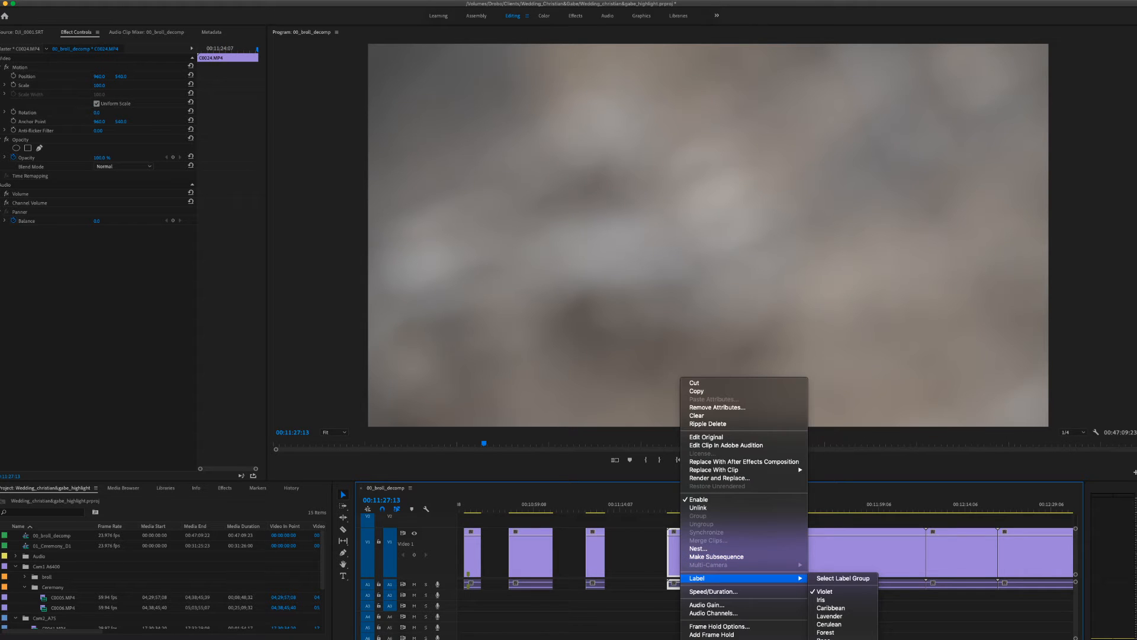
{"action": "left_click", "coordinate": [825, 639]}
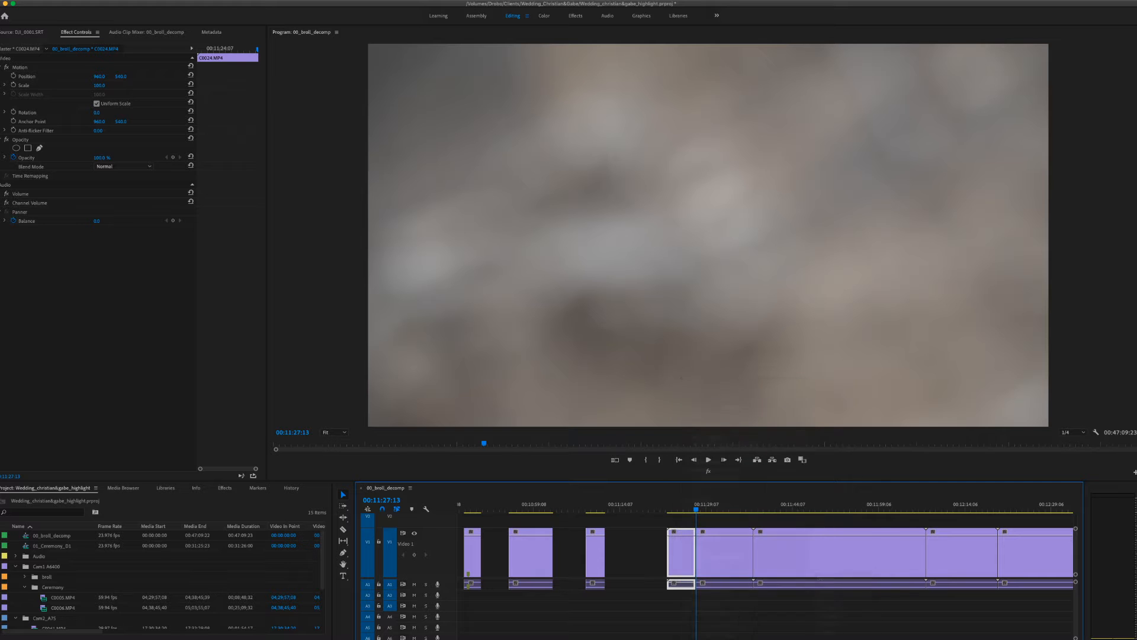
{"action": "left_click", "coordinate": [680, 633]}
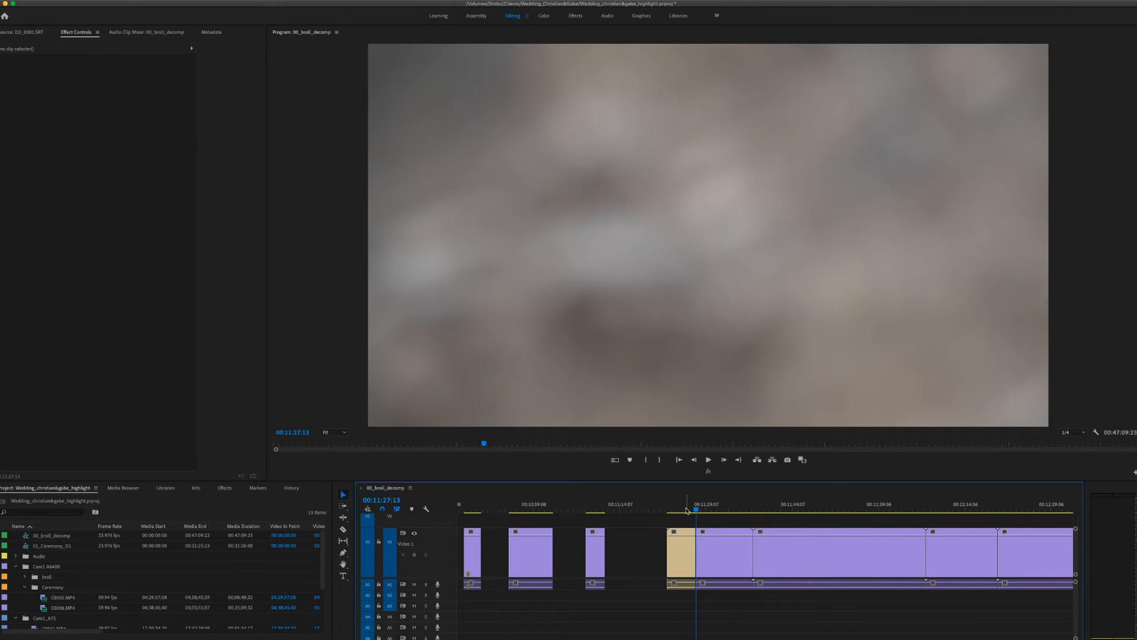
Step: Trim the start of the second C0024.MP4 piece to 00:11:30:02, at the dress detail
{"action": "mouse_move", "coordinate": [692, 511]}
{"action": "left_mouse_down"}
{"action": "mouse_move", "coordinate": [676, 513]}
{"action": "mouse_move", "coordinate": [688, 517]}
{"action": "left_mouse_up"}
{"action": "scroll", "coordinate": [687, 517], "scroll_direction": "right", "scroll_amount": 5}
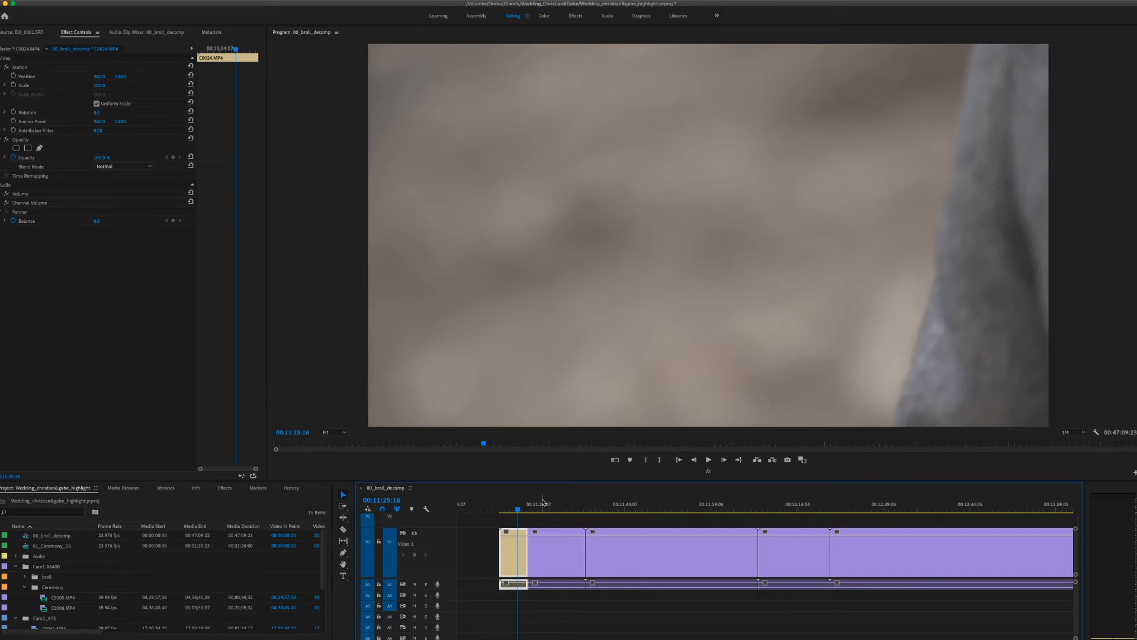
{"action": "left_click_drag", "start_coordinate": [530, 506], "coordinate": [548, 546]}
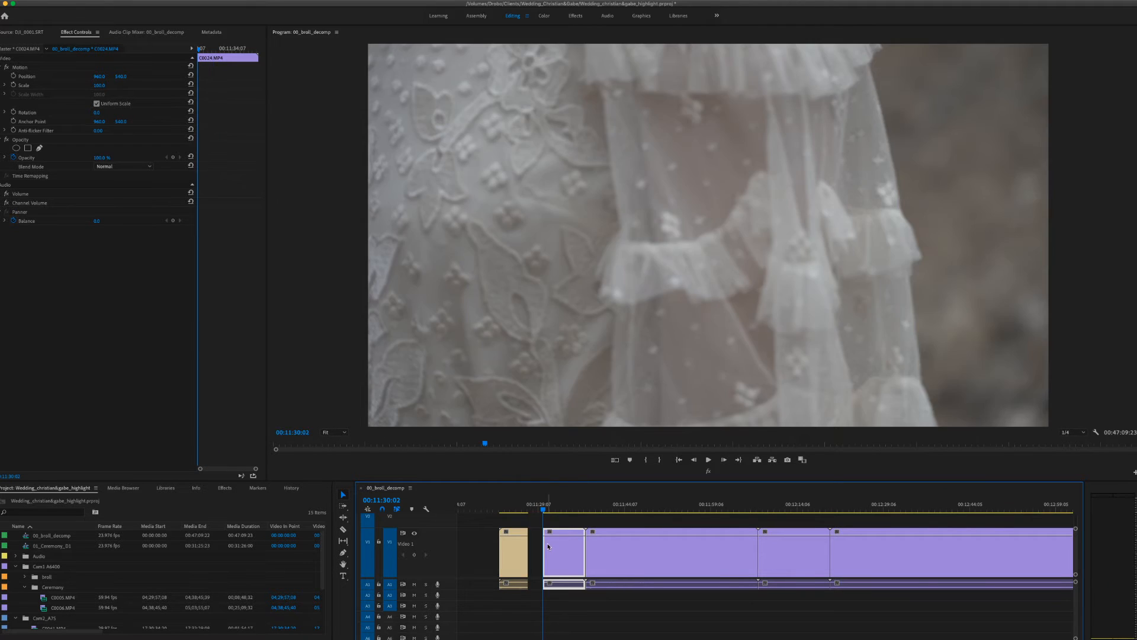
Step: Cut the tail of C0024.MP4 after about 00:11:35 and isolate C0025.MP4 from 00:11:46:07 to about 00:11:51
{"action": "left_click_drag", "start_coordinate": [546, 509], "coordinate": [638, 550]}
{"action": "scroll", "coordinate": [595, 540], "scroll_direction": "down", "scroll_amount": 5}
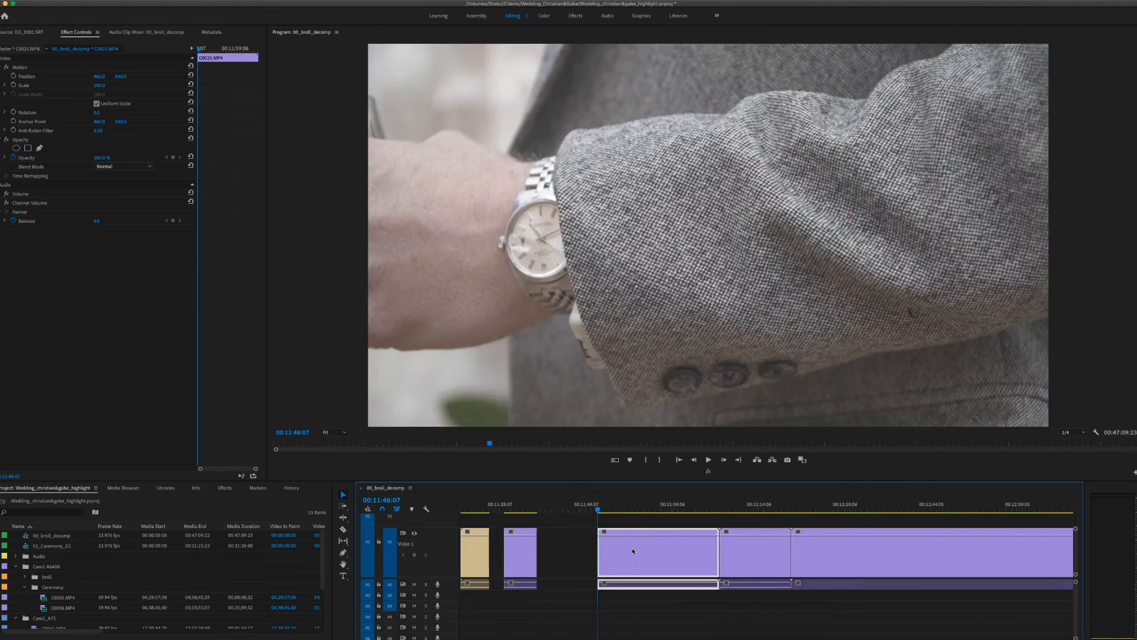
{"action": "left_click_drag", "start_coordinate": [523, 511], "coordinate": [550, 524]}
{"action": "key", "text": "super+k"}
Step: Trim the start of the second C0025.MP4 piece to about 00:11:57 and split it at 00:11:58:00
{"action": "left_click_drag", "start_coordinate": [556, 515], "coordinate": [582, 552]}
{"action": "key", "text": "space"}
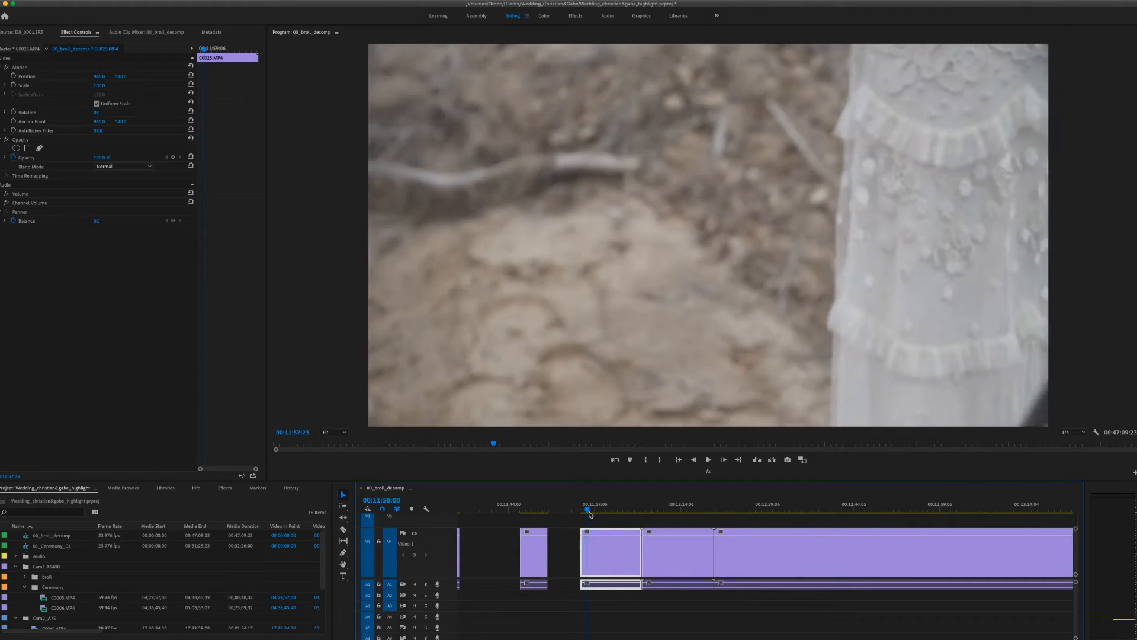
{"action": "left_click_drag", "start_coordinate": [593, 514], "coordinate": [589, 515]}
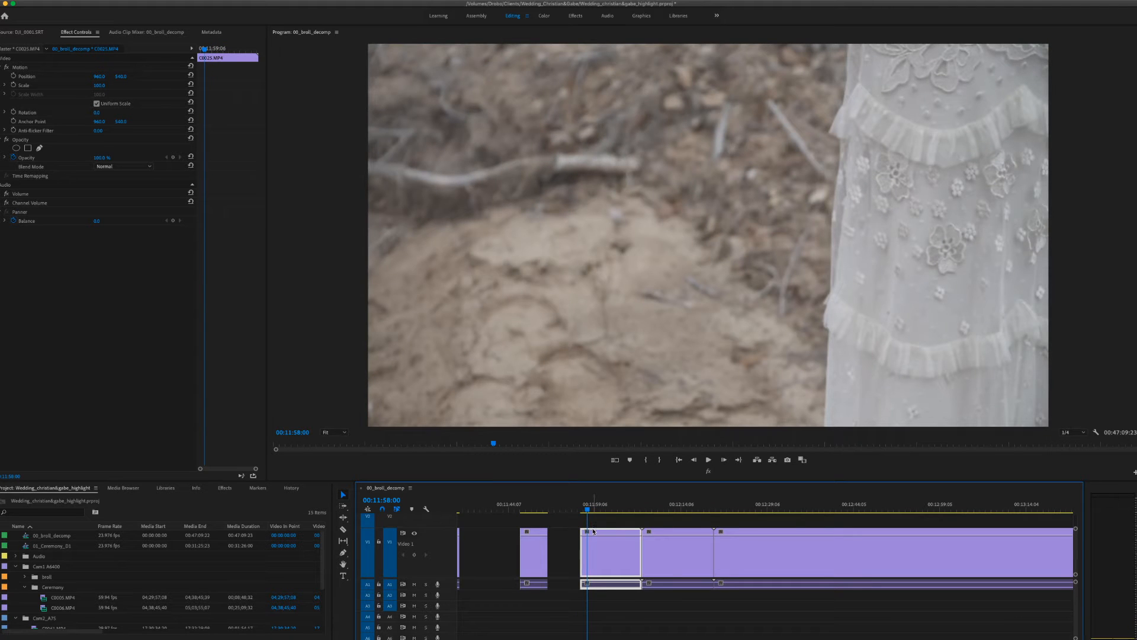
{"action": "key", "text": "super+k"}
Step: Scrub through the rest of C0025.MP4 and C0026.MP4, and delete the whole C0026.MP4 clip
{"action": "left_click_drag", "start_coordinate": [593, 510], "coordinate": [623, 520]}
{"action": "left_click_drag", "start_coordinate": [624, 520], "coordinate": [726, 542]}
{"action": "left_click", "coordinate": [682, 560]}
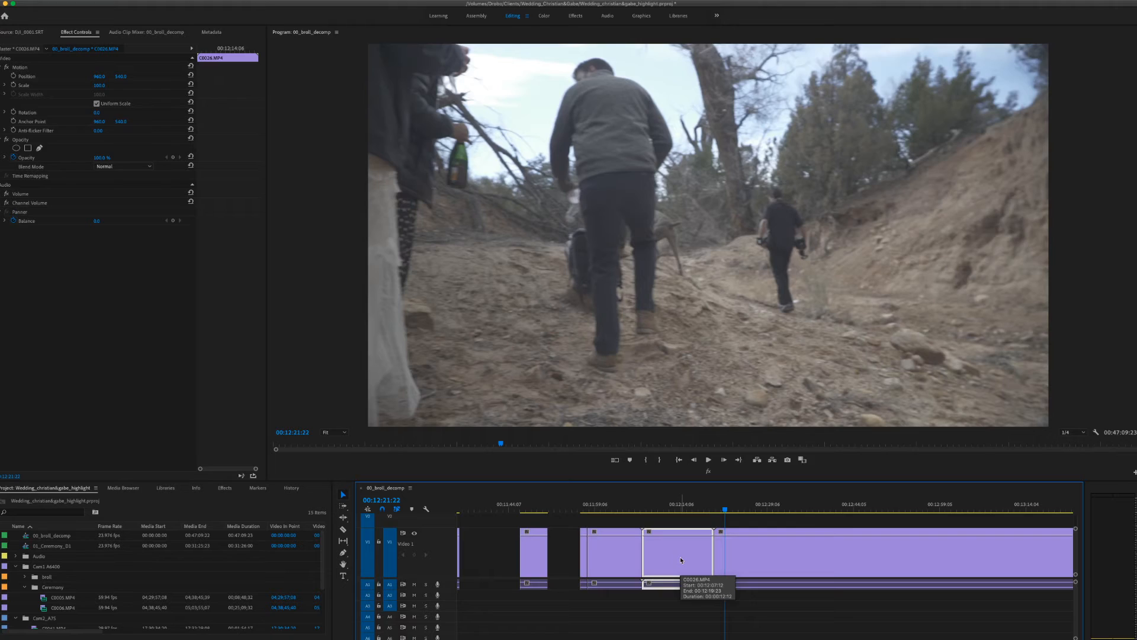
{"action": "key", "text": "Delete"}
Step: Trim the start of C0027.MP4 to 00:12:48:09, where the gold shoes stride past the camera
{"action": "scroll", "coordinate": [681, 560], "scroll_direction": "right", "scroll_amount": 5}
{"action": "left_click_drag", "start_coordinate": [545, 514], "coordinate": [673, 534]}
{"action": "key", "text": "space"}
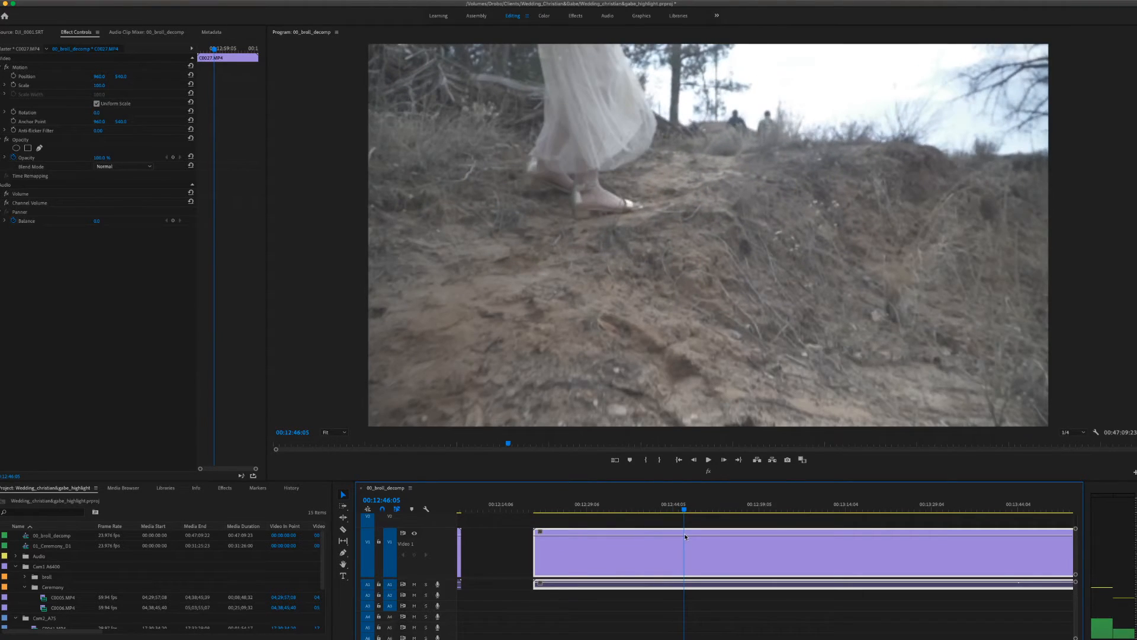
{"action": "left_click_drag", "start_coordinate": [538, 551], "coordinate": [691, 554]}
{"action": "scroll", "coordinate": [701, 559], "scroll_direction": "right", "scroll_amount": 5}
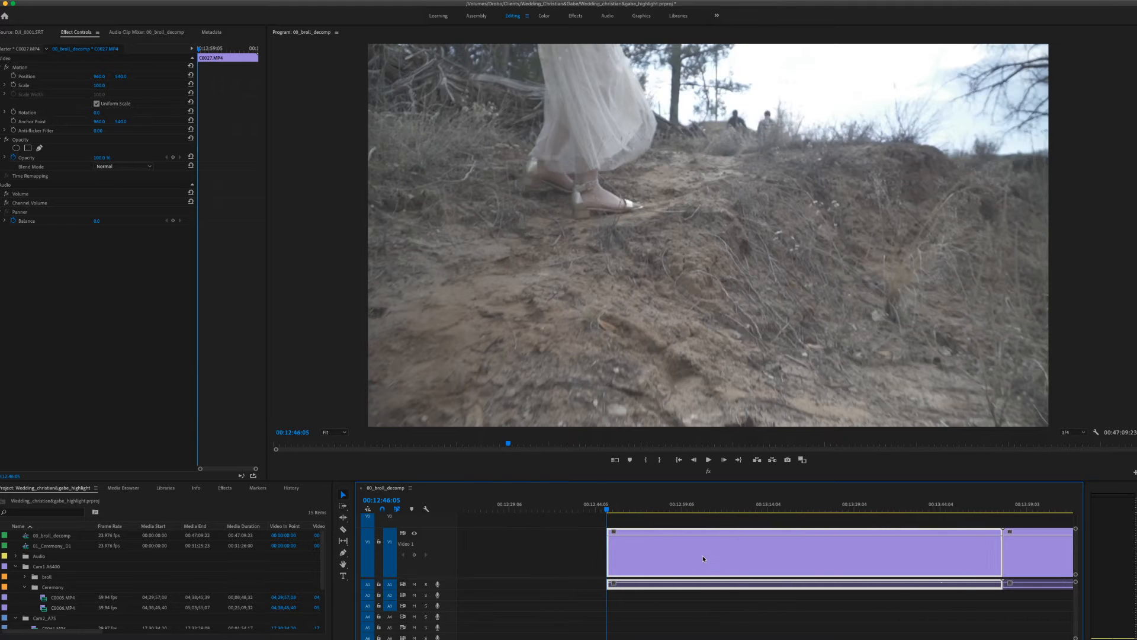
{"action": "scroll", "coordinate": [686, 552], "scroll_direction": "right", "scroll_amount": 3}
{"action": "left_click_drag", "start_coordinate": [487, 513], "coordinate": [493, 544]}
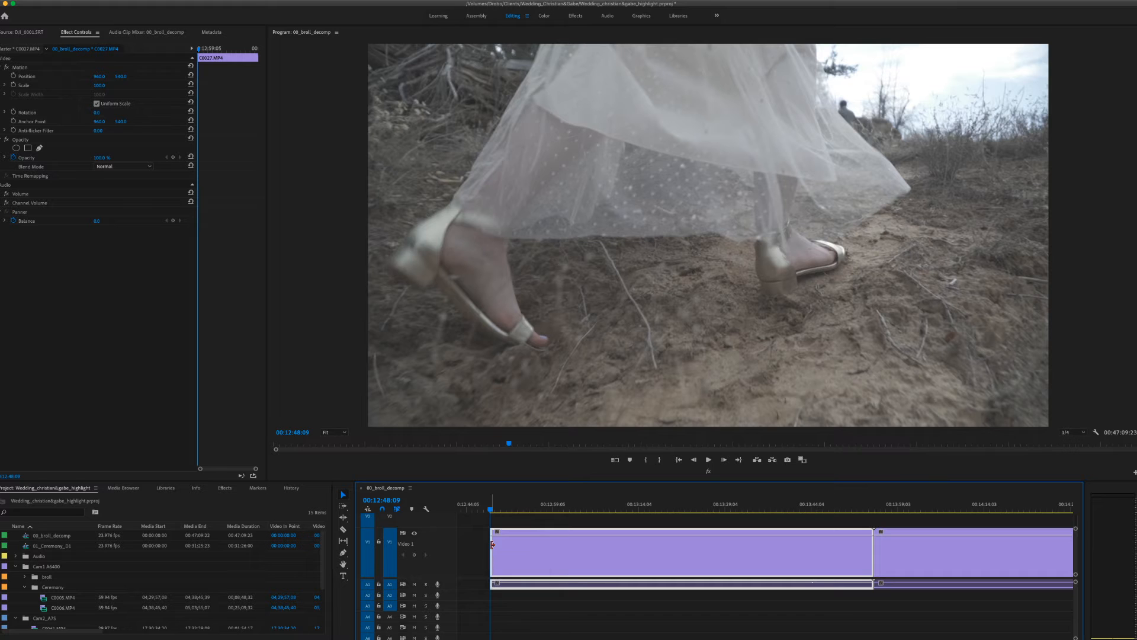
Step: Split C0027.MP4 at 00:12:57:21 and trim the start of the second piece to 00:13:02:09
{"action": "left_click_drag", "start_coordinate": [491, 511], "coordinate": [547, 532]}
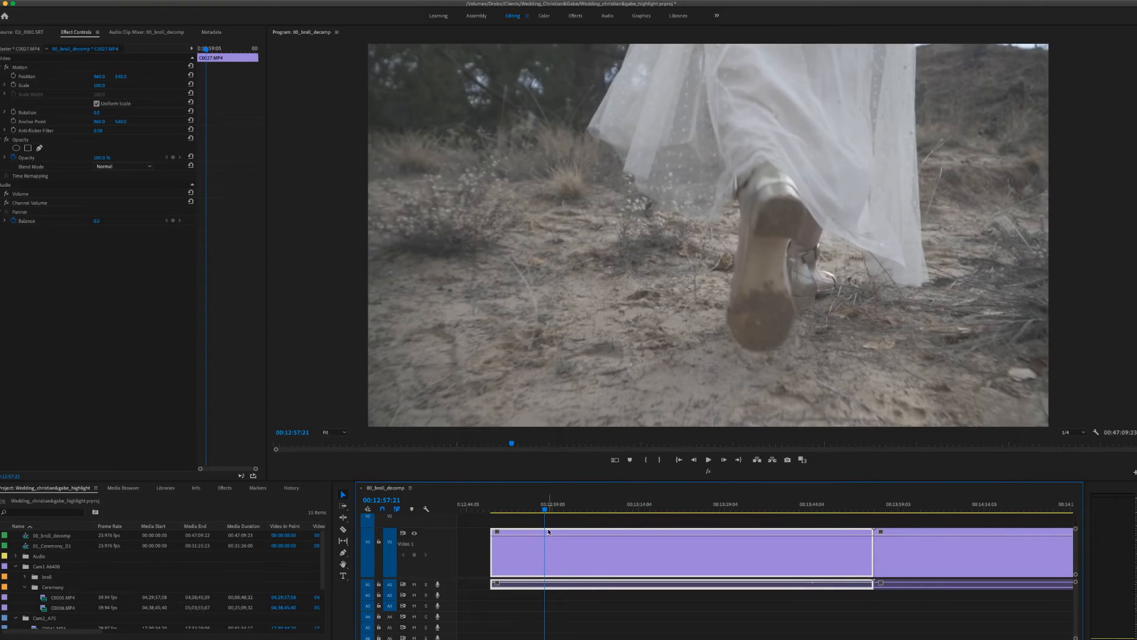
{"action": "key", "text": "super+k"}
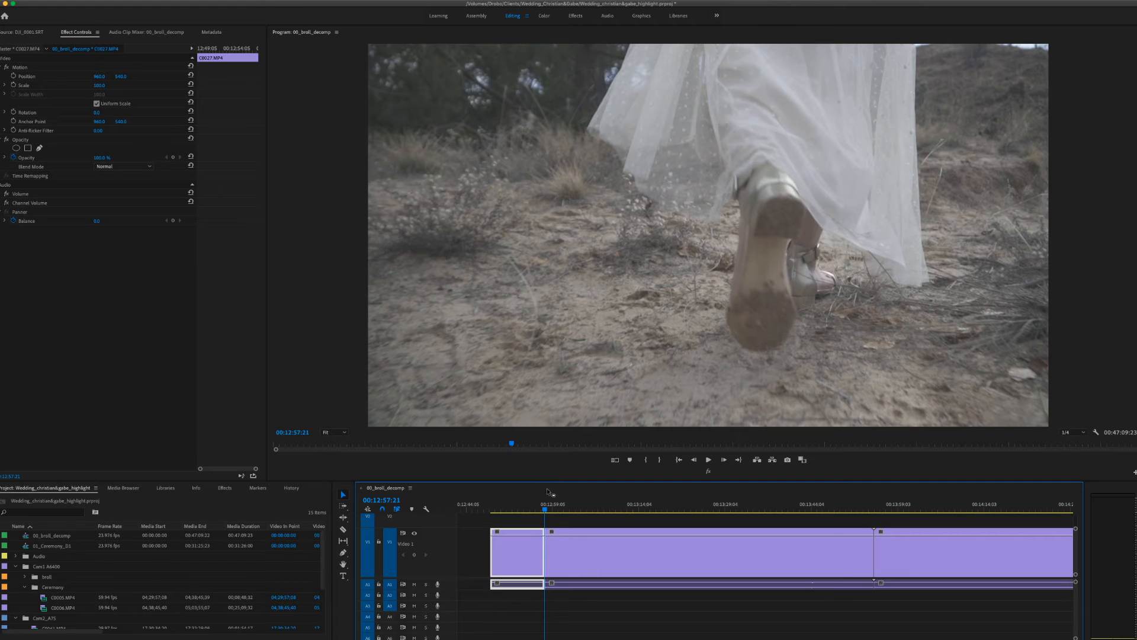
{"action": "left_click_drag", "start_coordinate": [546, 511], "coordinate": [574, 516]}
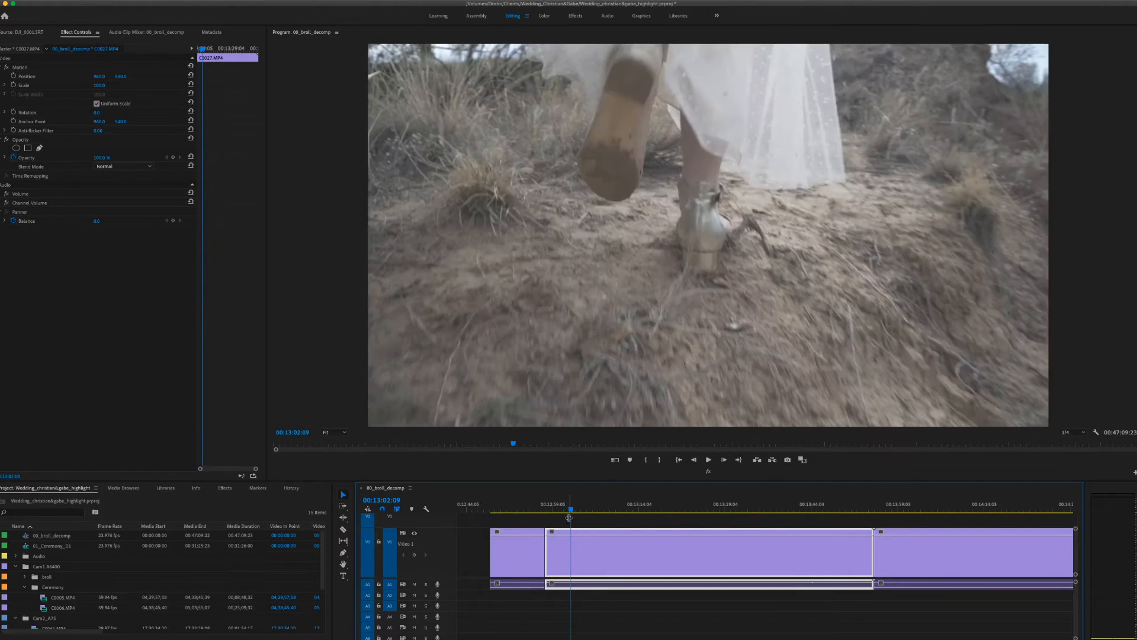
{"action": "left_click_drag", "start_coordinate": [552, 542], "coordinate": [589, 520]}
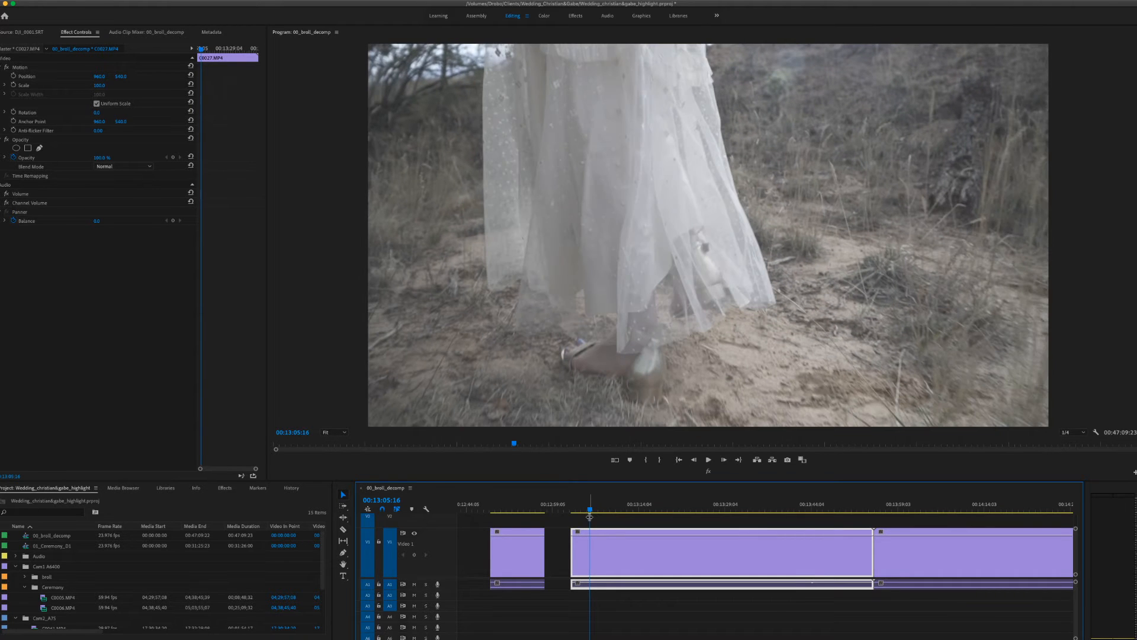
Step: Split C0027.MP4 at 00:13:05:16 and trim the start of the following piece to 00:13:11:15
{"action": "key", "text": "super+k"}
{"action": "left_click_drag", "start_coordinate": [591, 508], "coordinate": [628, 516]}
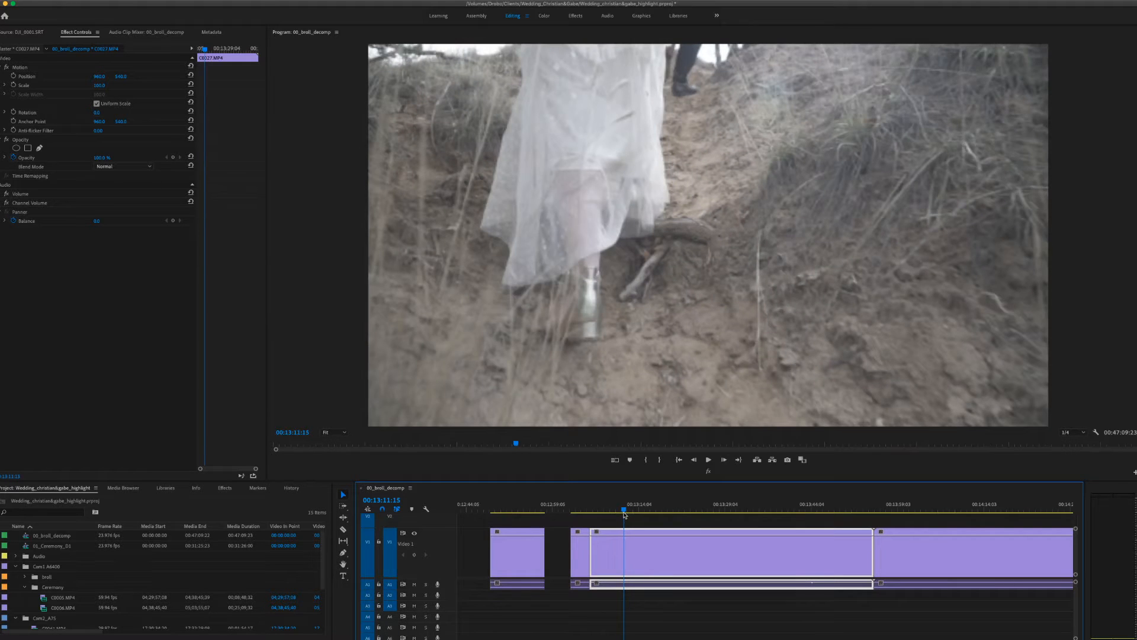
{"action": "left_click_drag", "start_coordinate": [594, 544], "coordinate": [622, 546]}
Step: Split C0027.MP4 at 00:13:19:01 and trim the start of the remaining piece to 00:13:28:23, at the dog walking shot
{"action": "scroll", "coordinate": [646, 551], "scroll_direction": "right", "scroll_amount": 5}
{"action": "scroll", "coordinate": [645, 549], "scroll_direction": "left", "scroll_amount": 3}
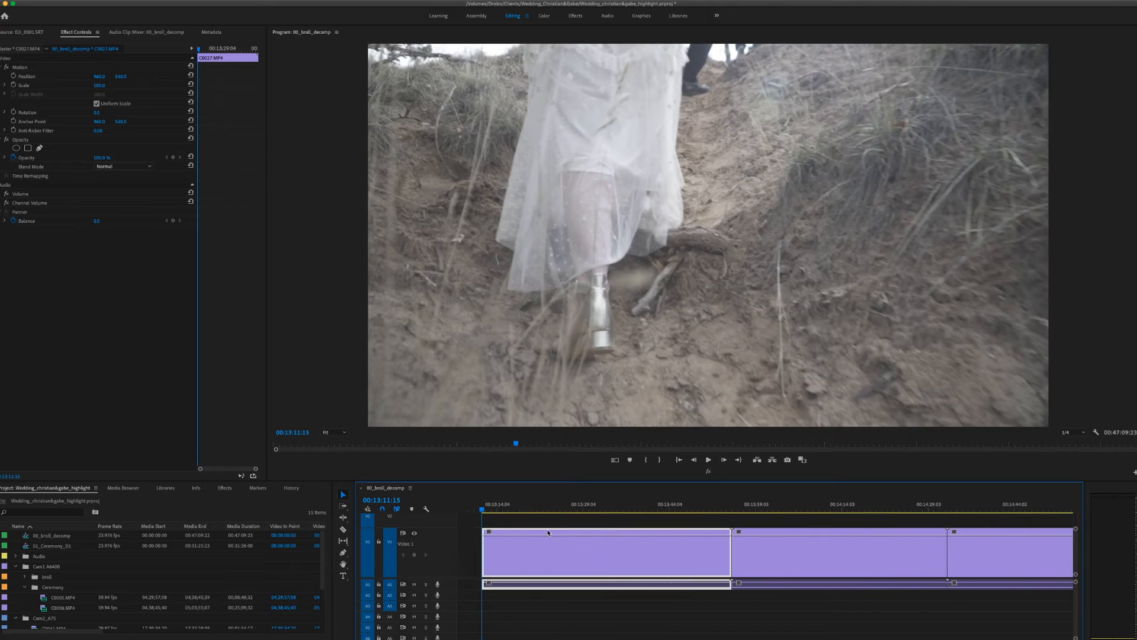
{"action": "left_click_drag", "start_coordinate": [537, 512], "coordinate": [578, 529]}
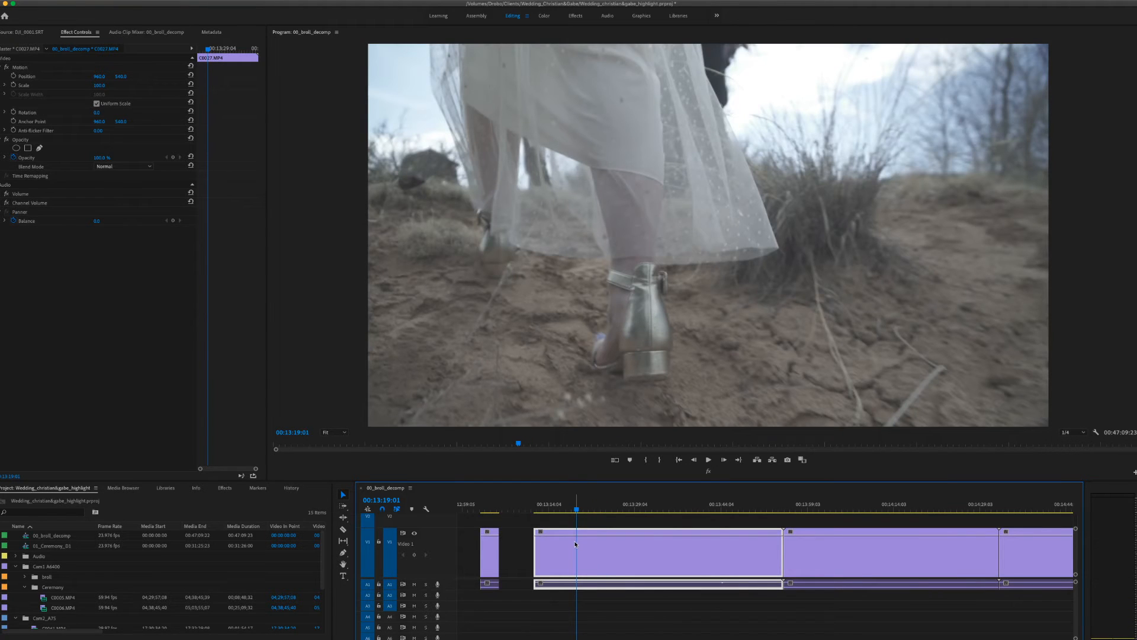
{"action": "key", "text": "super+k"}
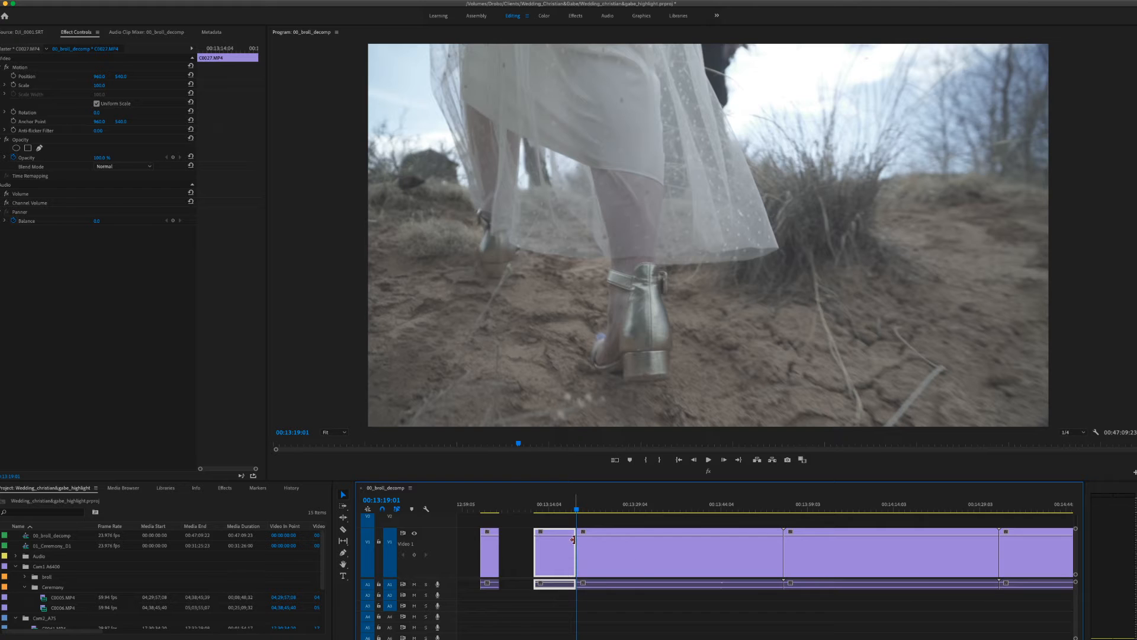
{"action": "scroll", "coordinate": [574, 539], "scroll_direction": "right", "scroll_amount": 2}
{"action": "scroll", "coordinate": [574, 539], "scroll_direction": "right", "scroll_amount": 2}
{"action": "left_click_drag", "start_coordinate": [488, 513], "coordinate": [545, 525]}
{"action": "left_click_drag", "start_coordinate": [491, 559], "coordinate": [546, 561]}
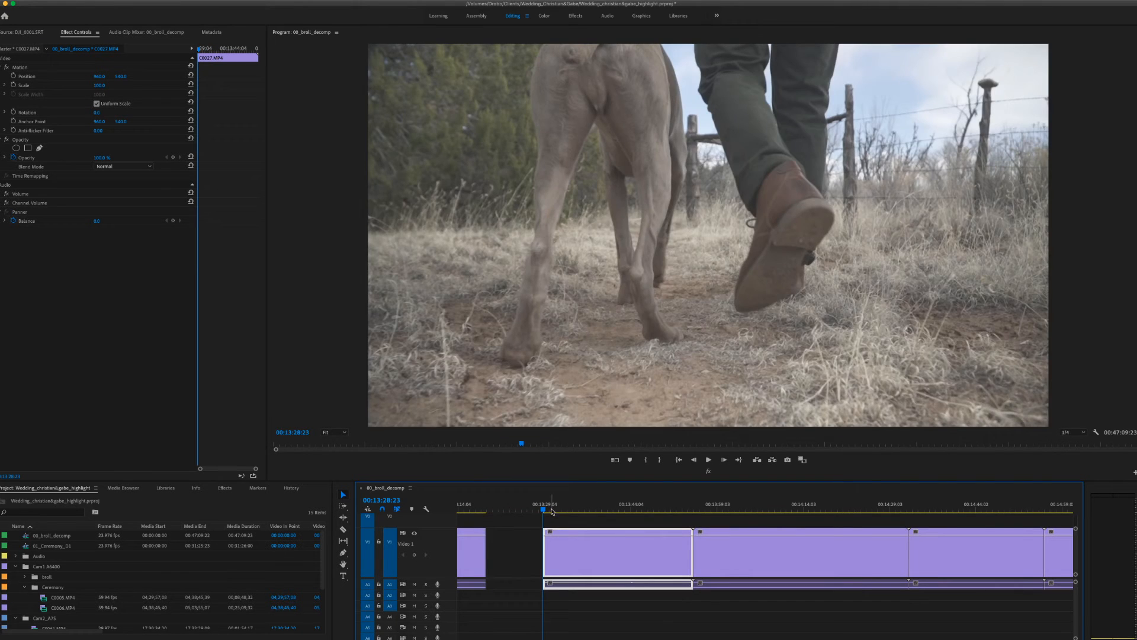
{"action": "left_click_drag", "start_coordinate": [546, 511], "coordinate": [628, 537]}
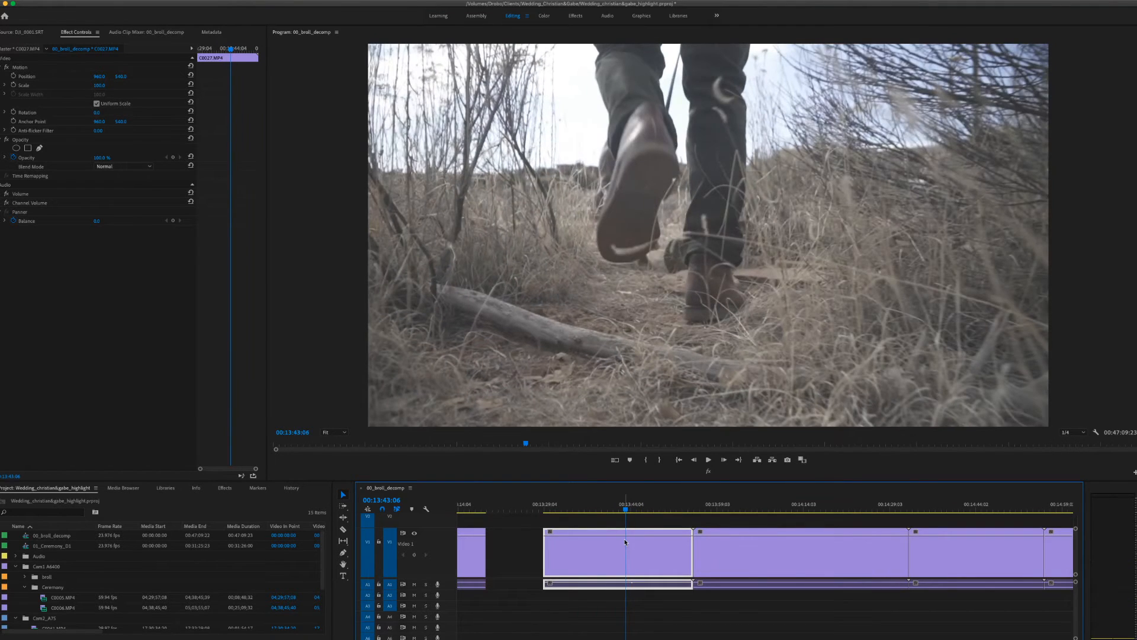
{"action": "key", "text": "super+k"}
{"action": "left_click_drag", "start_coordinate": [639, 509], "coordinate": [655, 527]}
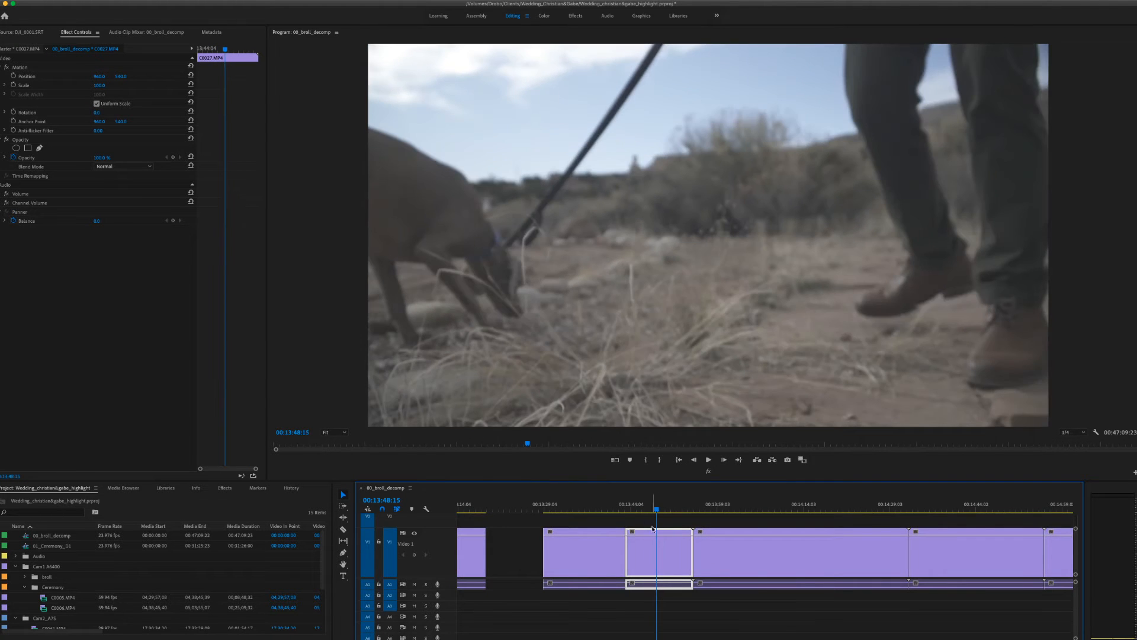
{"action": "key", "text": "super+z"}
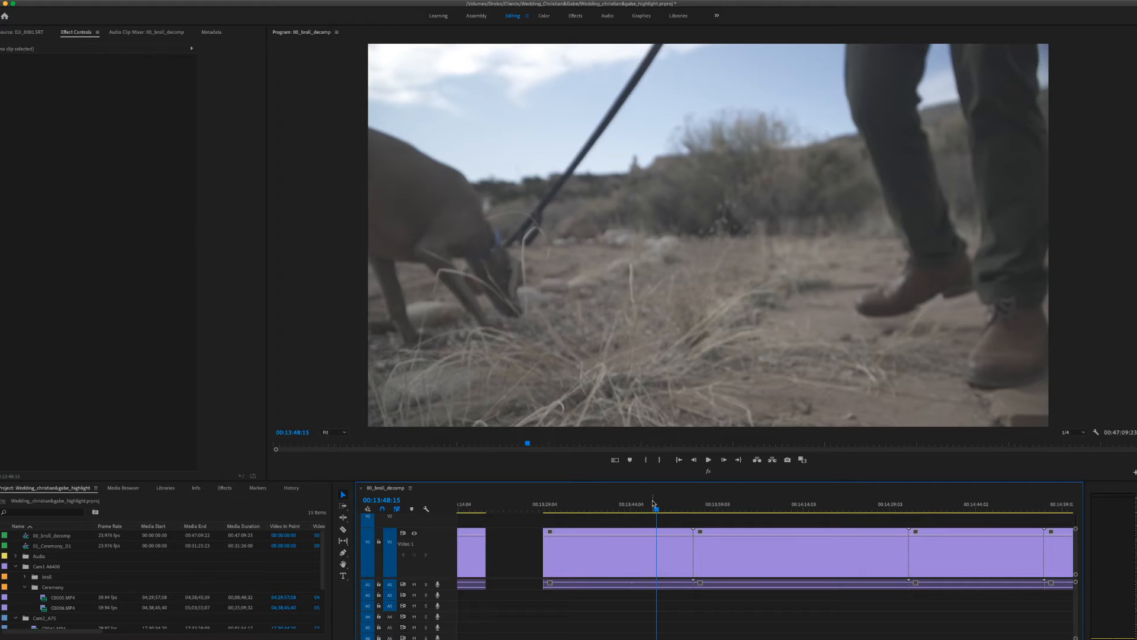
Step: Trim the end of the last C0027.MP4 piece to 00:13:52:23 and the start of C0028.MP4 to about 00:13:57
{"action": "left_click_drag", "start_coordinate": [657, 509], "coordinate": [682, 514]}
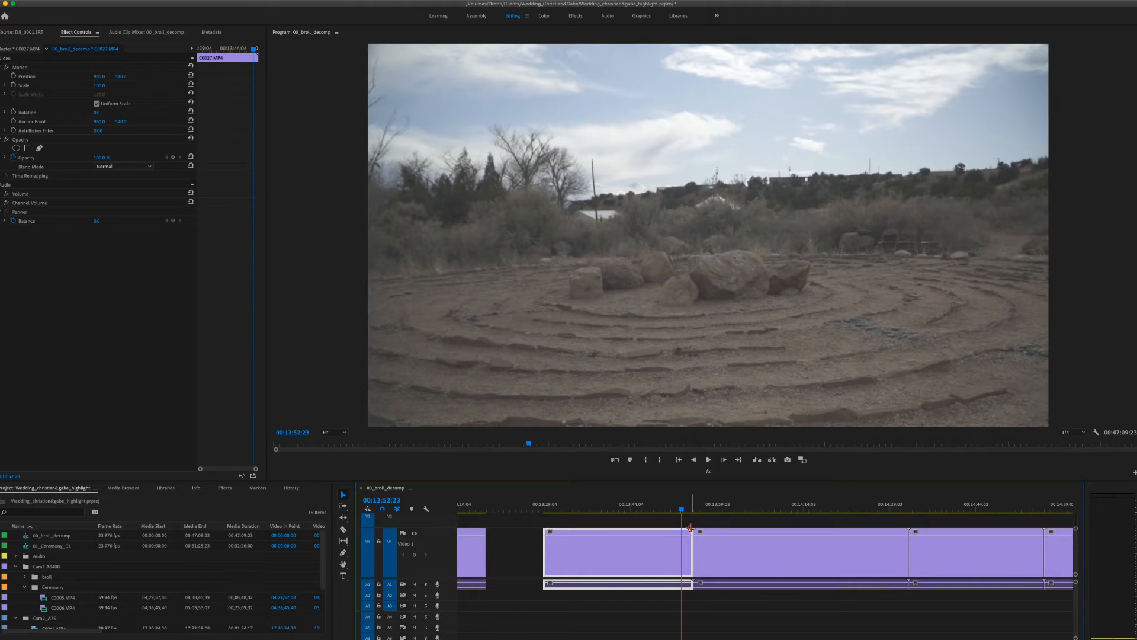
{"action": "left_click_drag", "start_coordinate": [690, 527], "coordinate": [836, 541]}
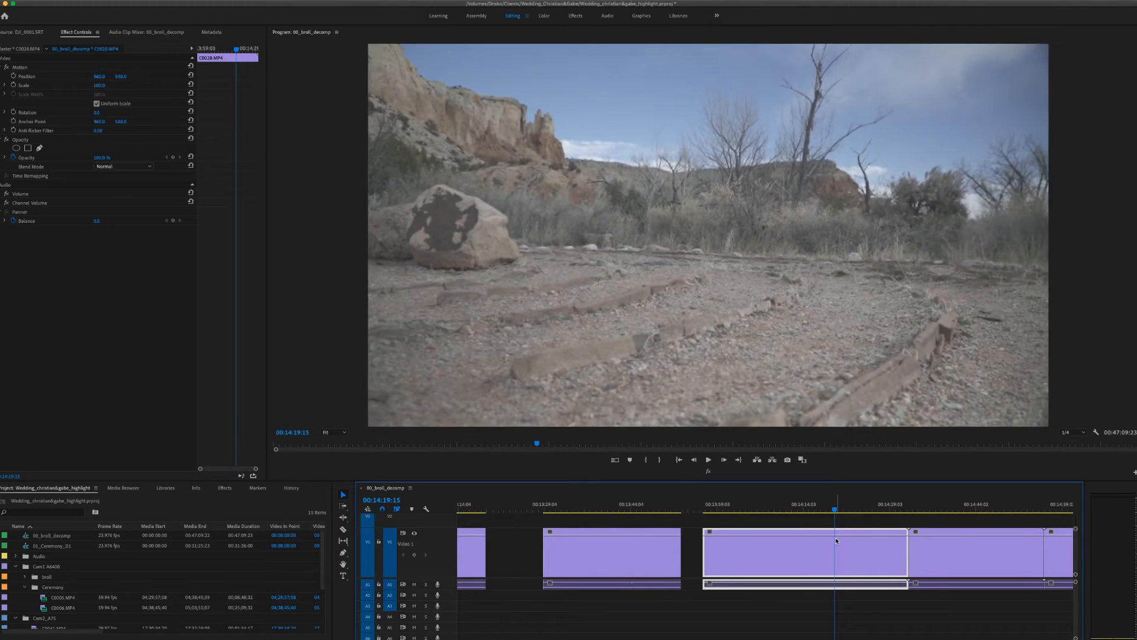
Step: Cut C0028.MP4 at 00:14:05:14 and 00:14:19:15 and delete the section between those points
{"action": "key", "text": "super+k"}
{"action": "left_click", "coordinate": [712, 510]}
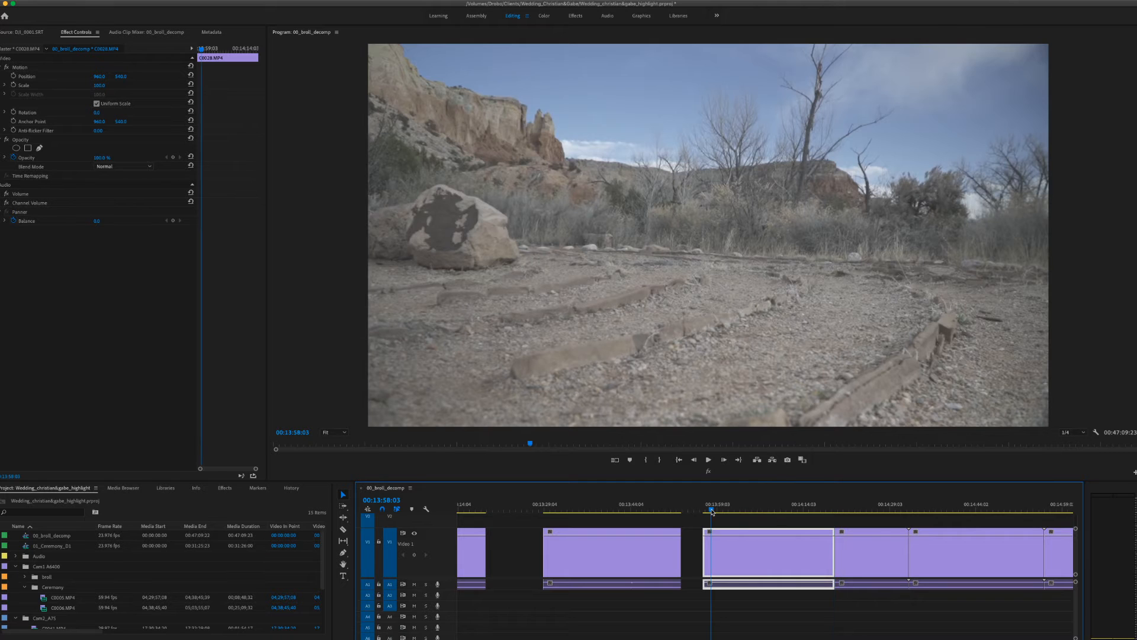
{"action": "left_click_drag", "start_coordinate": [712, 510], "coordinate": [750, 516]}
{"action": "key", "text": "super+k"}
{"action": "left_click_drag", "start_coordinate": [751, 508], "coordinate": [756, 538]}
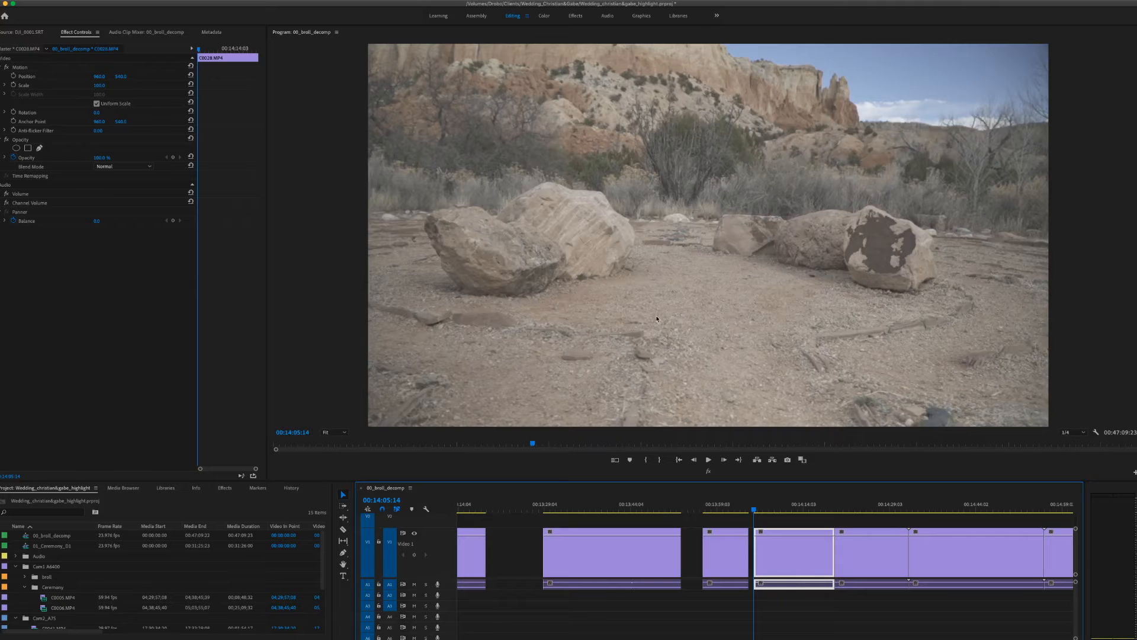
{"action": "left_click_drag", "start_coordinate": [750, 556], "coordinate": [754, 553]}
{"action": "left_click_drag", "start_coordinate": [755, 510], "coordinate": [845, 522]}
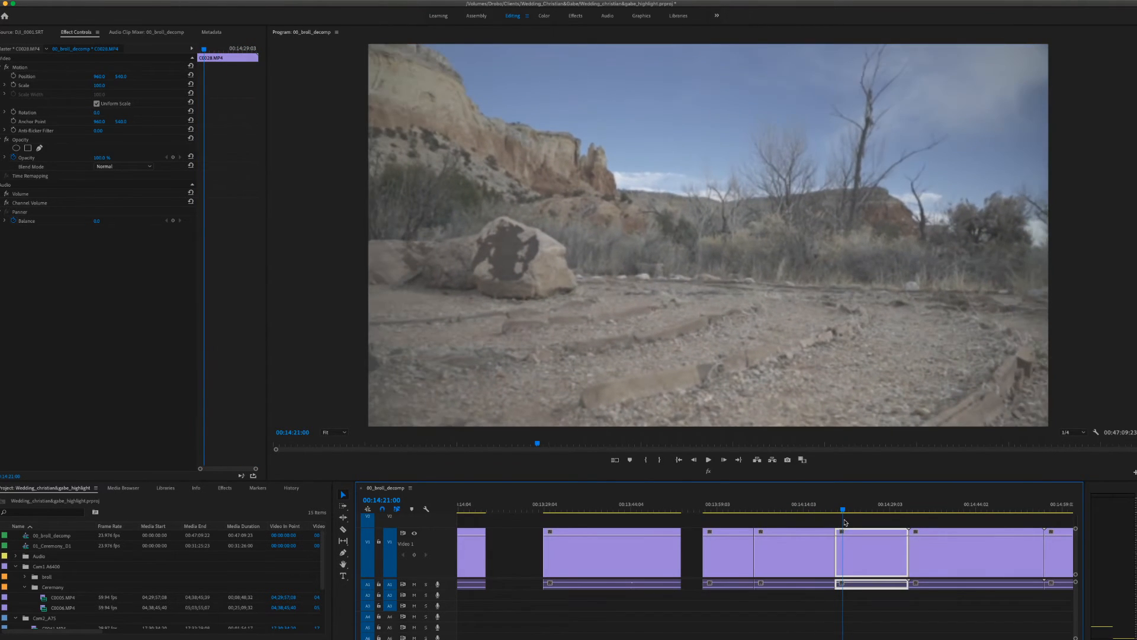
{"action": "left_click", "coordinate": [789, 557]}
{"action": "key", "text": "Delete"}
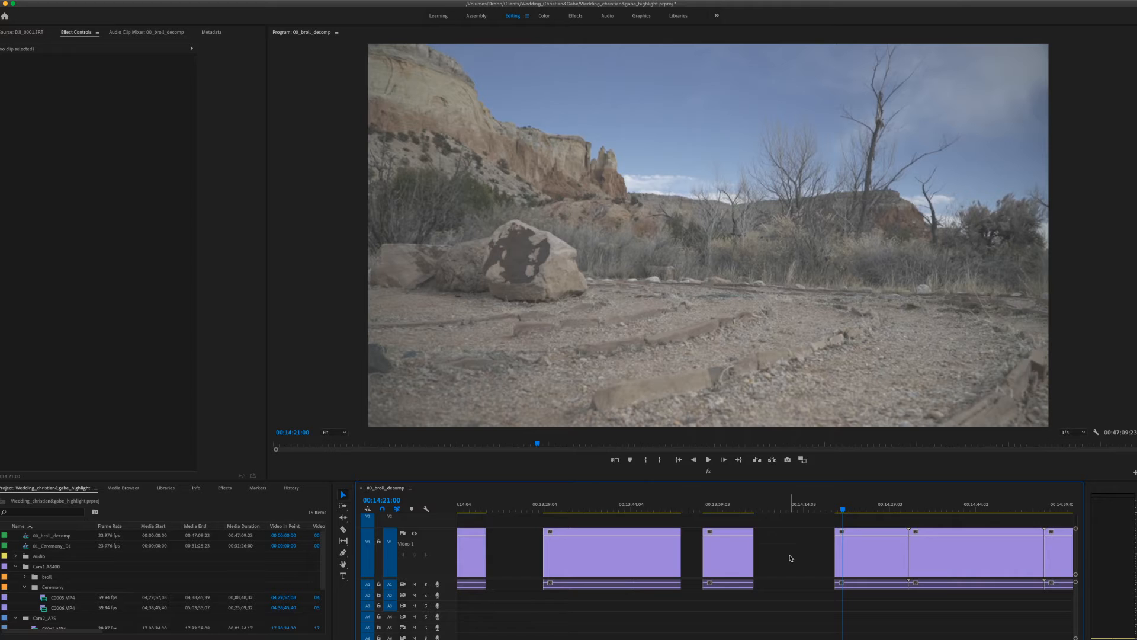
Step: Split the last C0028.MP4 piece at 00:14:25:08 and delete the remainder that follows
{"action": "scroll", "coordinate": [788, 545], "scroll_direction": "right", "scroll_amount": 4}
{"action": "mouse_move", "coordinate": [717, 513]}
{"action": "left_mouse_down"}
{"action": "mouse_move", "coordinate": [744, 519]}
{"action": "mouse_move", "coordinate": [726, 518]}
{"action": "left_mouse_up"}
{"action": "left_click_drag", "start_coordinate": [727, 517], "coordinate": [741, 520]}
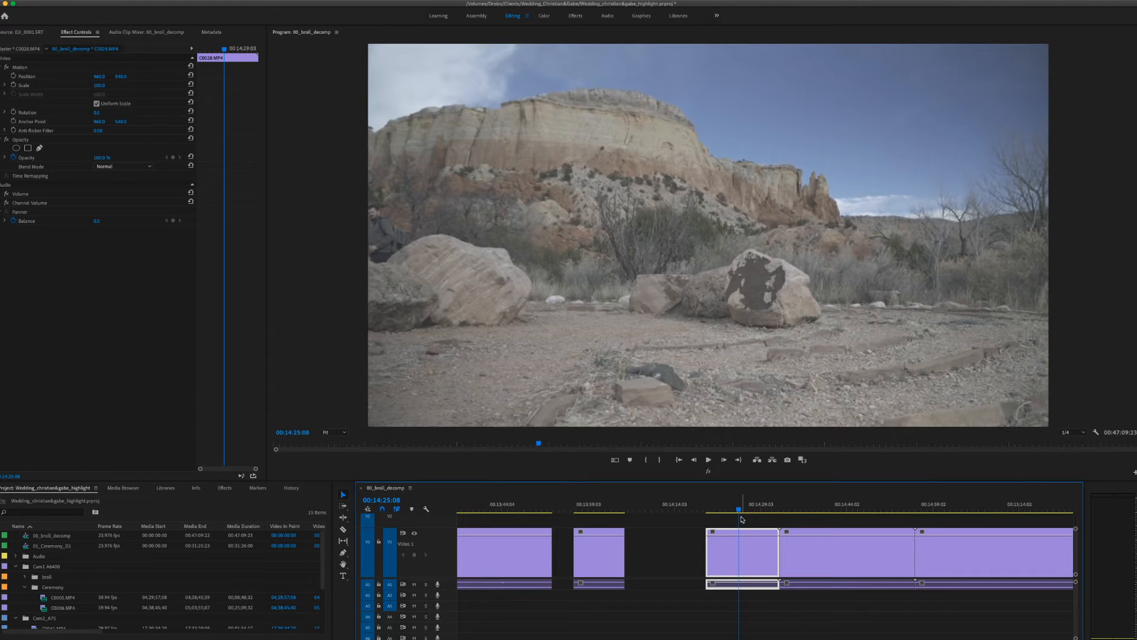
{"action": "scroll", "coordinate": [741, 520], "scroll_direction": "left", "scroll_amount": 10}
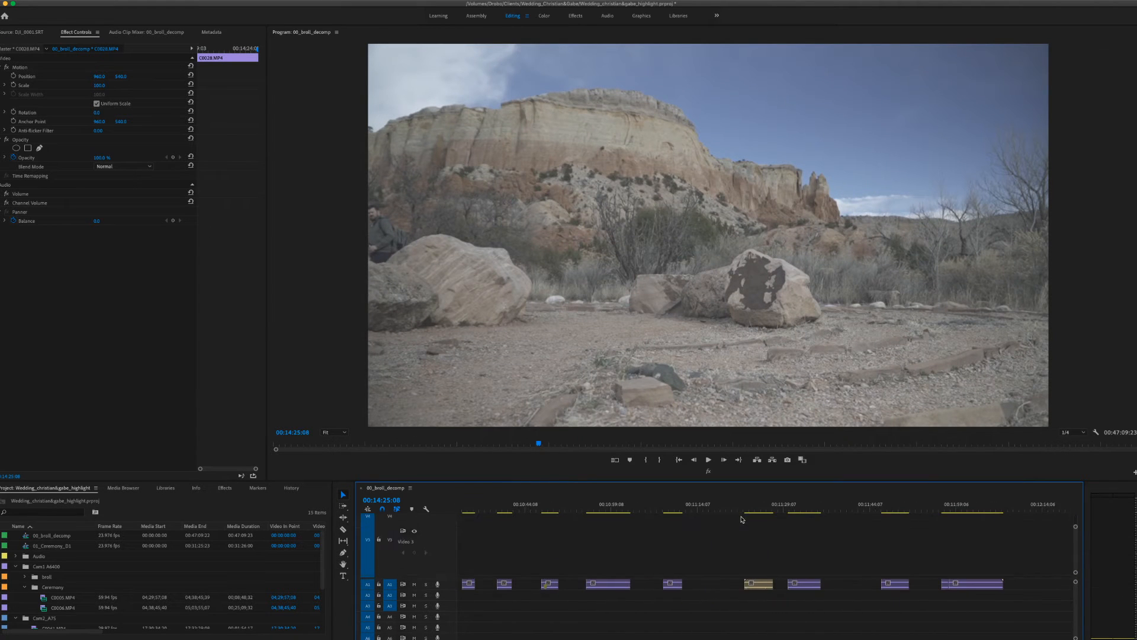
{"action": "scroll", "coordinate": [740, 525], "scroll_direction": "right", "scroll_amount": 1}
{"action": "scroll", "coordinate": [740, 554], "scroll_direction": "down", "scroll_amount": 2}
{"action": "scroll", "coordinate": [735, 552], "scroll_direction": "right", "scroll_amount": 5}
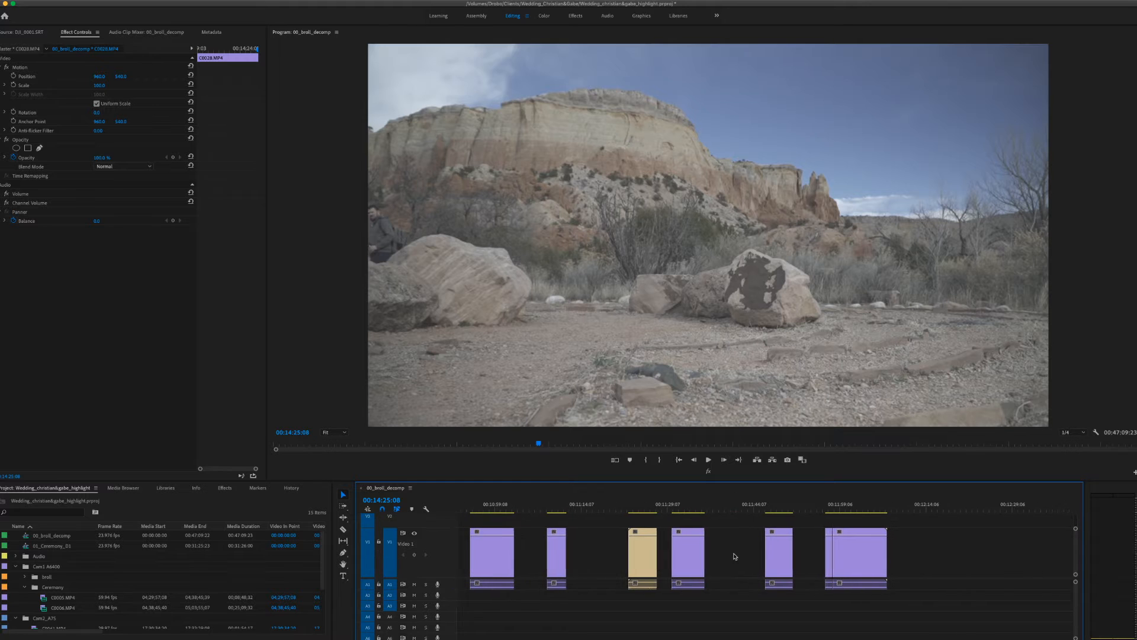
{"action": "scroll", "coordinate": [727, 547], "scroll_direction": "right", "scroll_amount": 20}
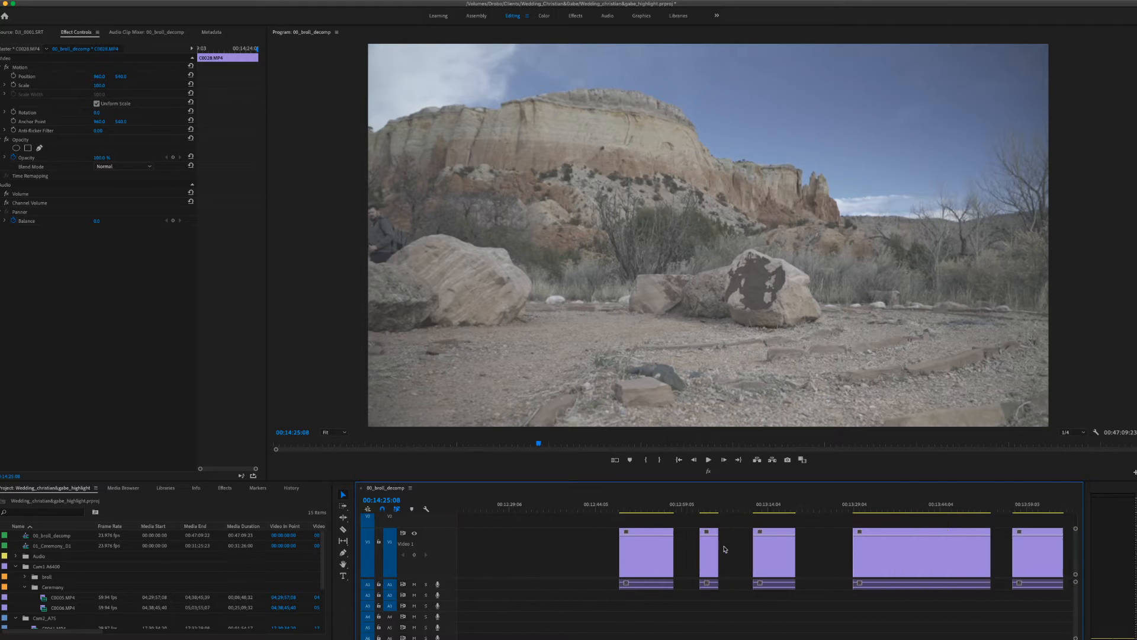
{"action": "scroll", "coordinate": [724, 547], "scroll_direction": "right", "scroll_amount": 1}
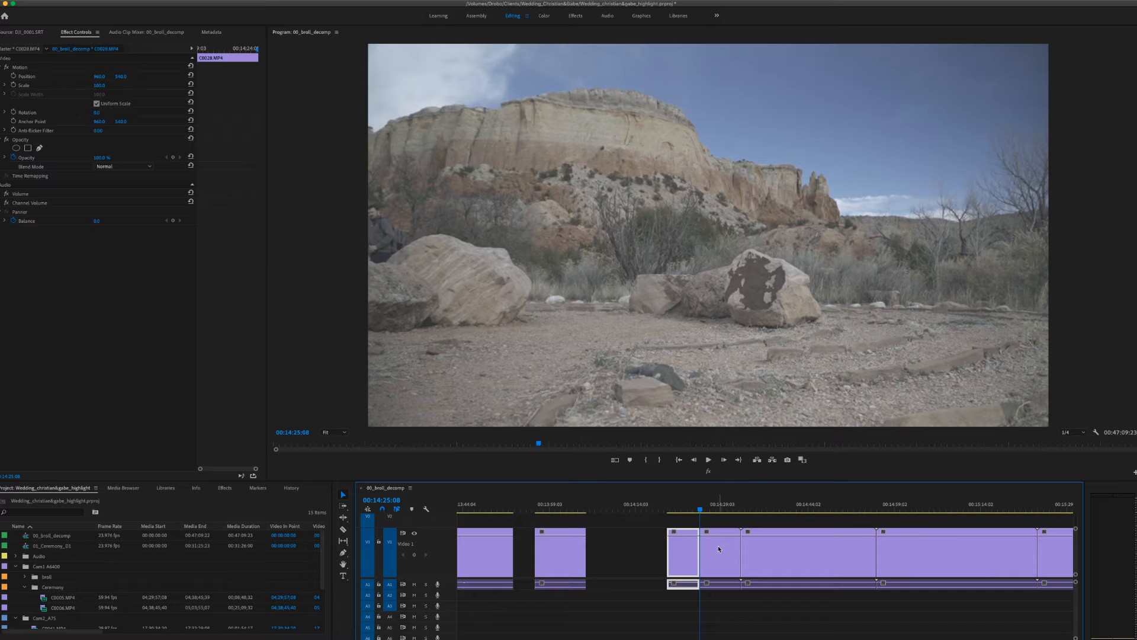
{"action": "scroll", "coordinate": [715, 560], "scroll_direction": "up", "scroll_amount": 4}
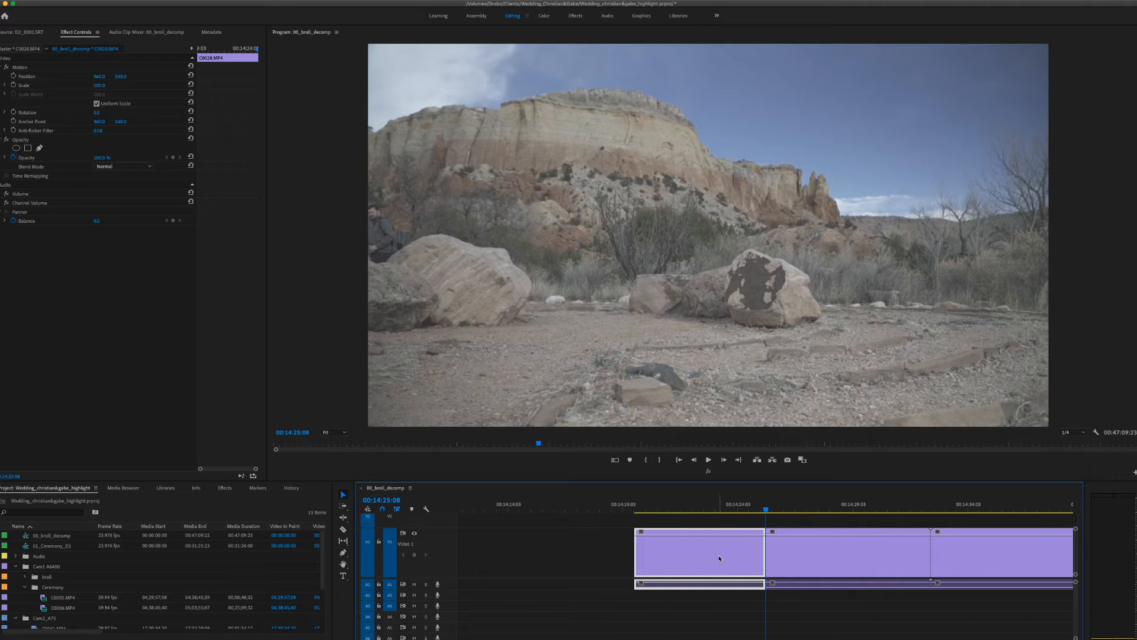
{"action": "left_click_drag", "start_coordinate": [767, 509], "coordinate": [894, 522]}
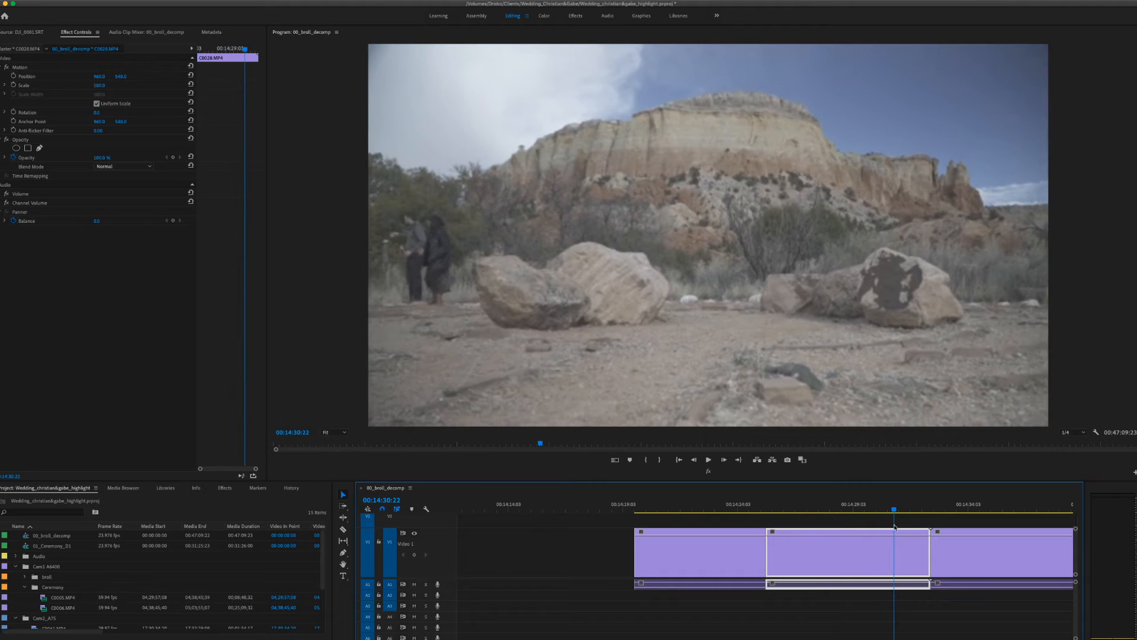
{"action": "key", "text": "Delete"}
Step: Trim the start of C0029.MP4 to about 00:14:47, with the couple sitting together
{"action": "scroll", "coordinate": [882, 529], "scroll_direction": "right", "scroll_amount": 5}
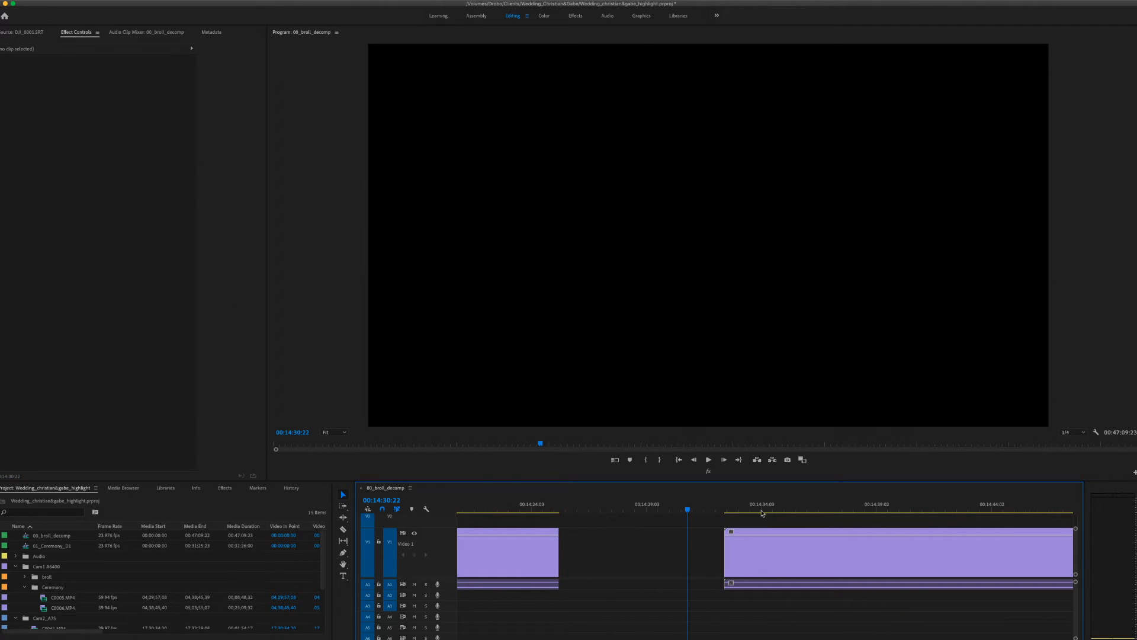
{"action": "left_click", "coordinate": [729, 513]}
{"action": "left_click_drag", "start_coordinate": [730, 512], "coordinate": [910, 538]}
{"action": "key", "text": "minus"}
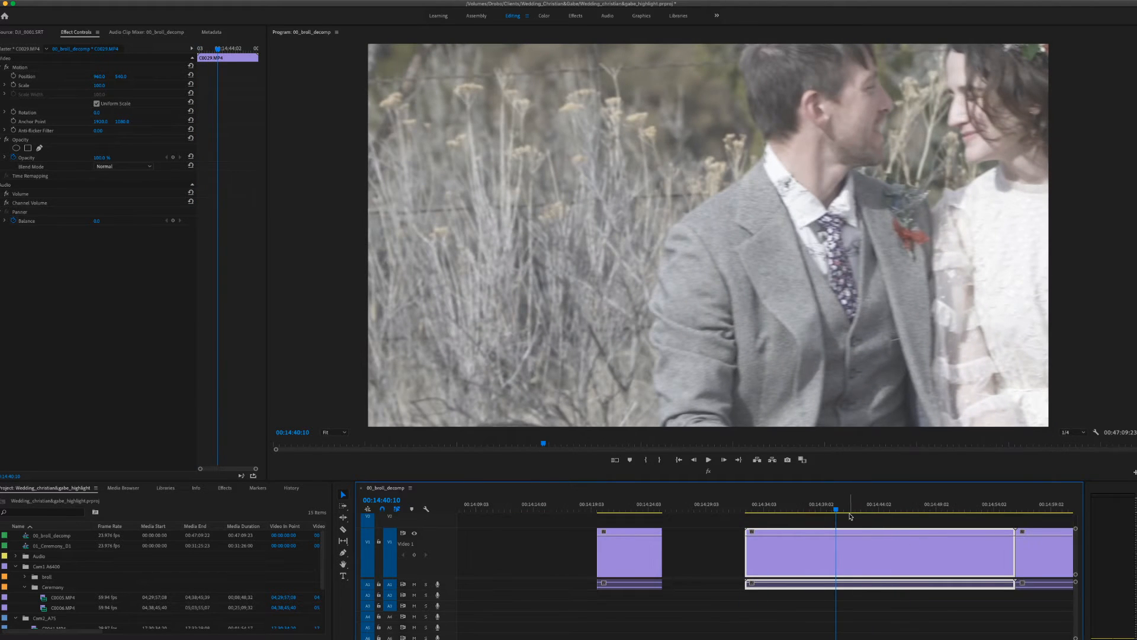
{"action": "scroll", "coordinate": [850, 516], "scroll_direction": "right", "scroll_amount": 3}
{"action": "left_click_drag", "start_coordinate": [655, 510], "coordinate": [735, 528]}
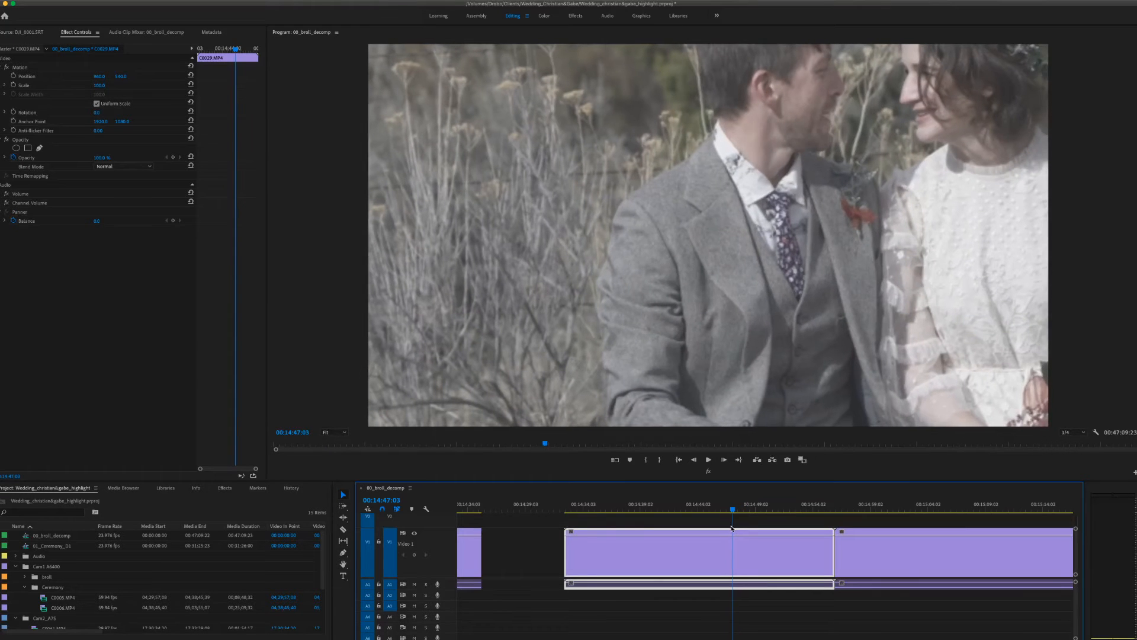
{"action": "left_click_drag", "start_coordinate": [567, 554], "coordinate": [737, 560]}
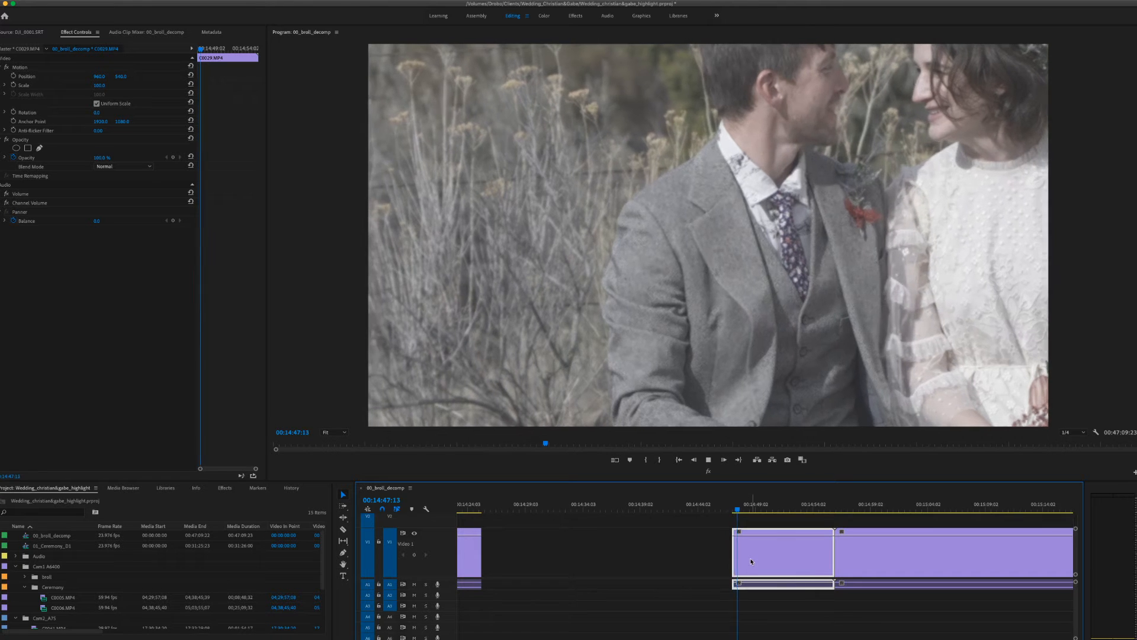
Step: Split C0029.MP4 at 00:14:53:09 and delete the remainder of the clip after the cut
{"action": "scroll", "coordinate": [752, 560], "scroll_direction": "right", "scroll_amount": 2}
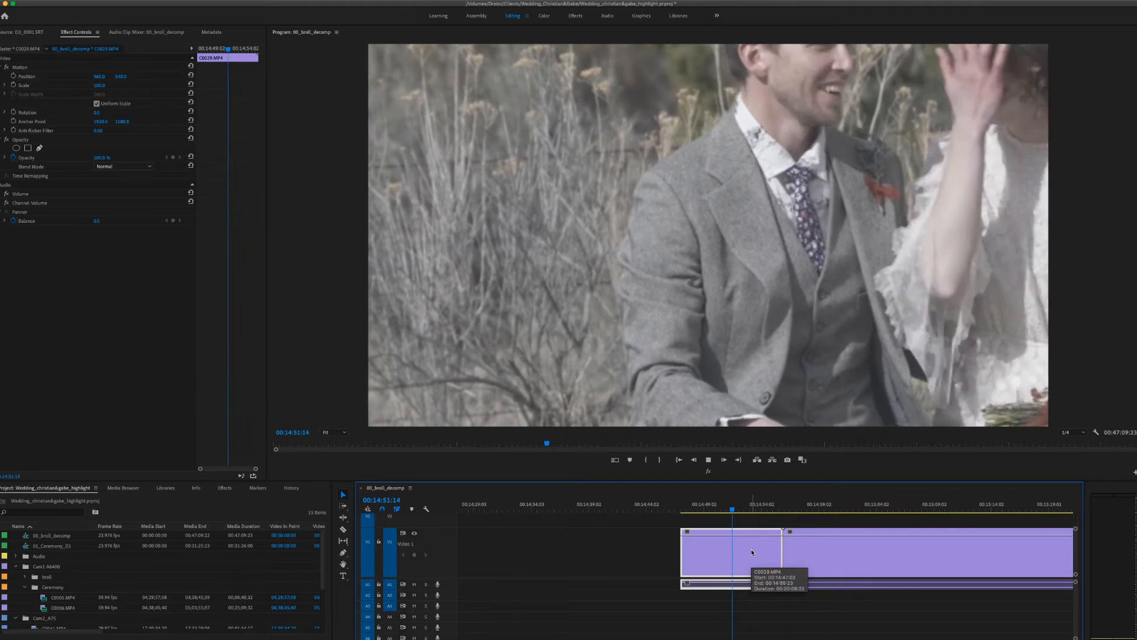
{"action": "key", "text": "space"}
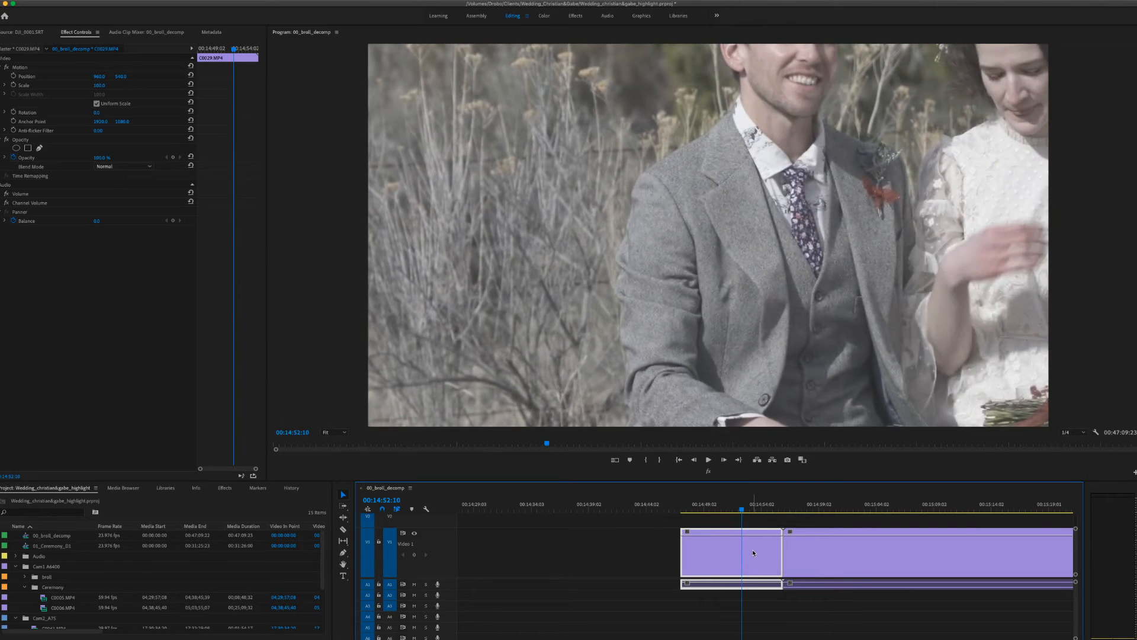
{"action": "key", "text": "space"}
{"action": "key", "text": "space"}
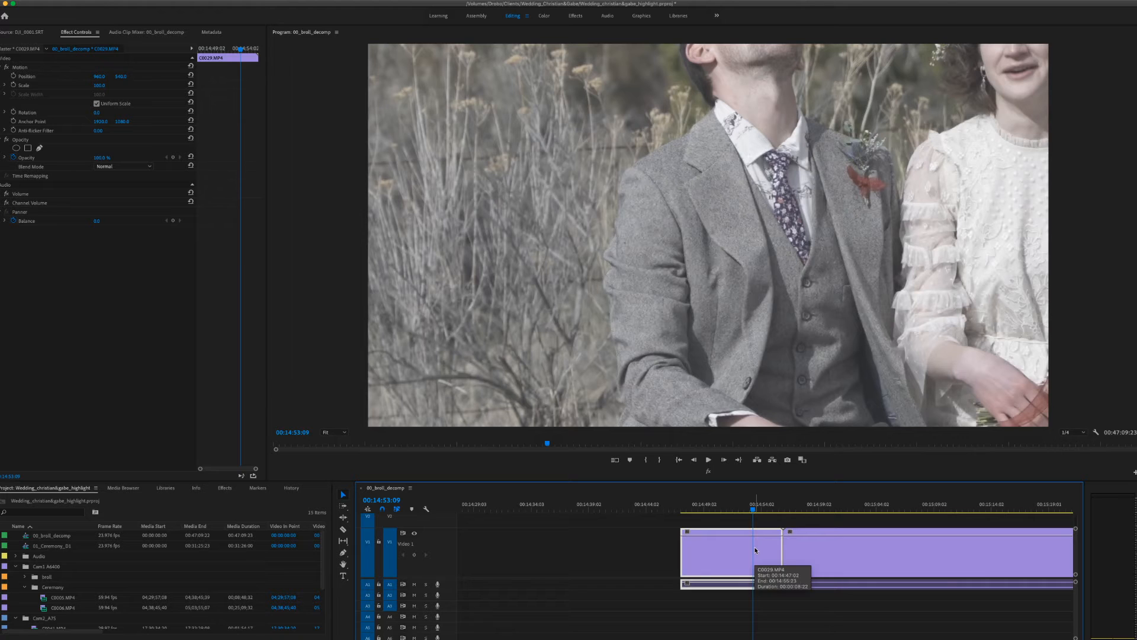
{"action": "key", "text": "super+k"}
{"action": "scroll", "coordinate": [781, 538], "scroll_direction": "right", "scroll_amount": 2}
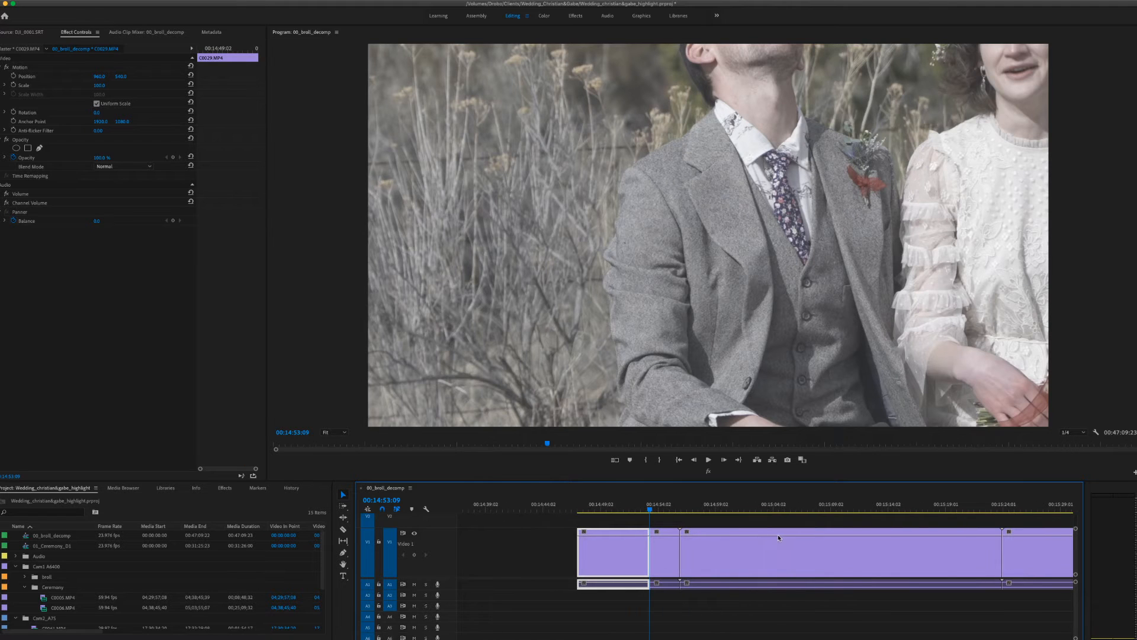
{"action": "left_click_drag", "start_coordinate": [650, 508], "coordinate": [688, 514]}
{"action": "left_click", "coordinate": [672, 553]}
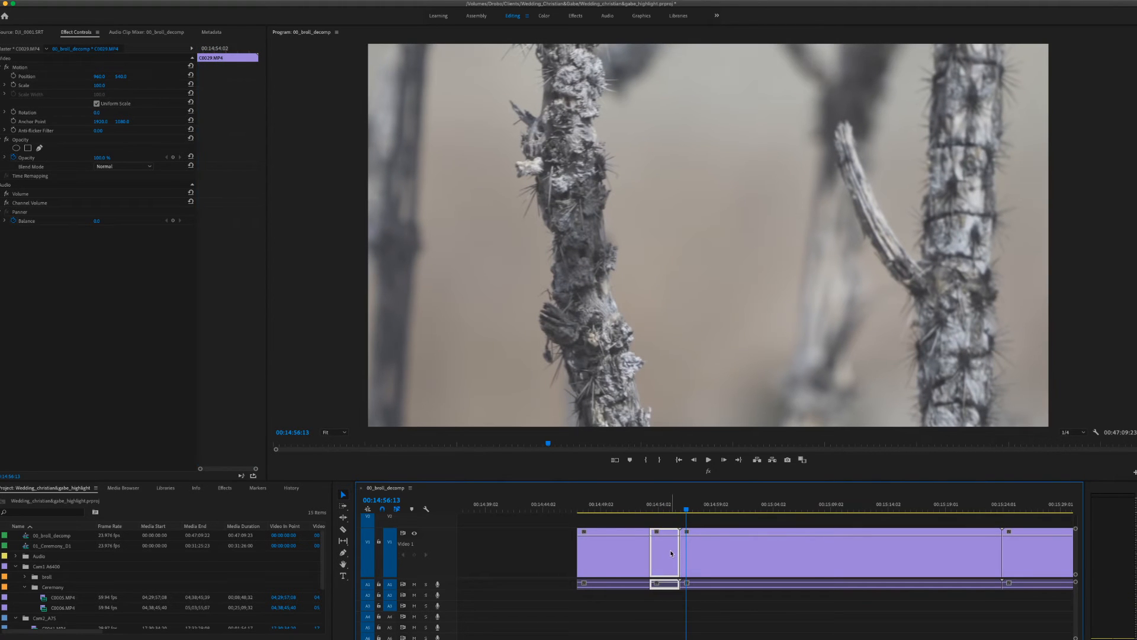
{"action": "key", "text": "Delete"}
Step: Set the scale of C0030.MP4, the cactus branches clip, to 50
{"action": "left_click", "coordinate": [714, 562]}
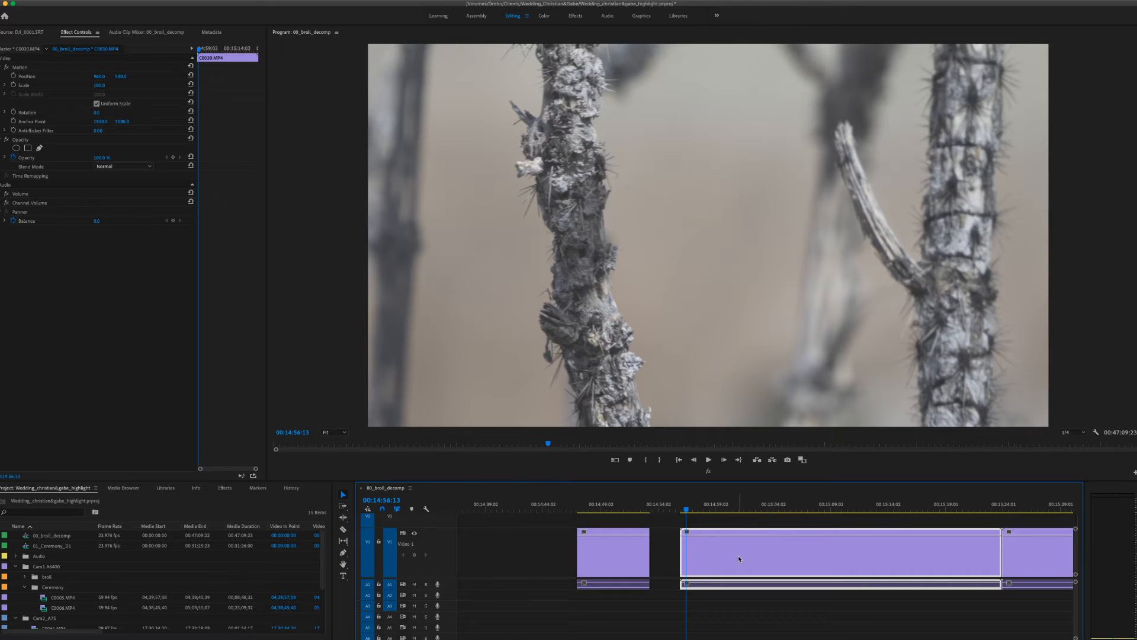
{"action": "mouse_move", "coordinate": [98, 83]}
{"action": "left_mouse_down"}
{"action": "mouse_move", "coordinate": [54, 84]}
{"action": "mouse_move", "coordinate": [115, 96]}
{"action": "left_mouse_up"}
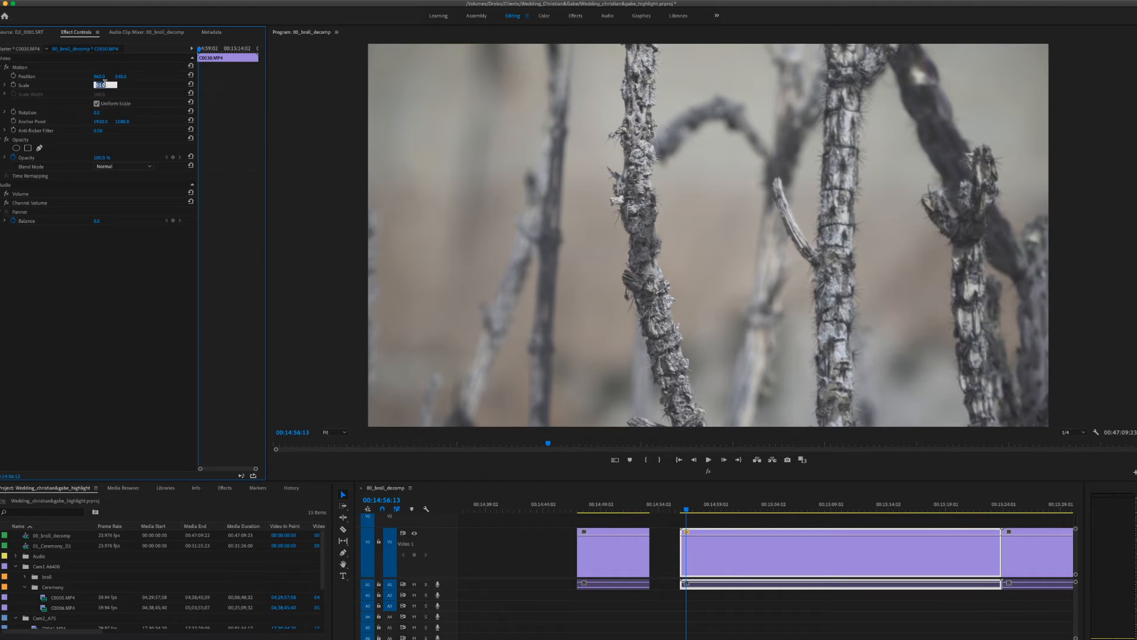
{"action": "type", "text": "0"}
{"action": "key", "text": "Return"}
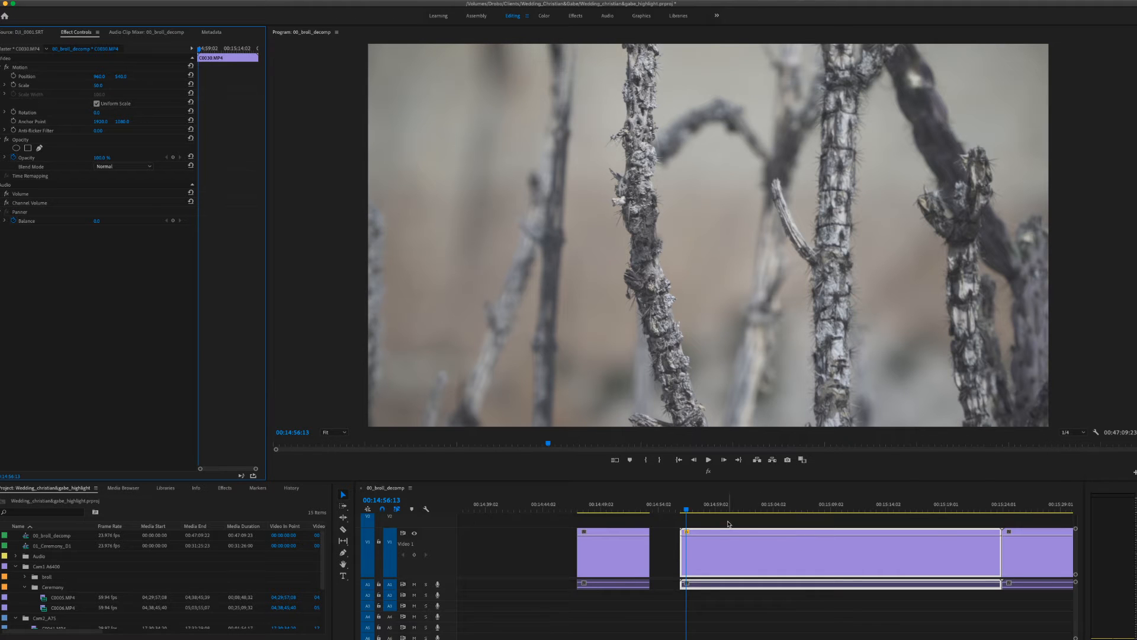
Step: Split C0030.MP4 at 00:15:01:21 and trim the start of the piece after the cut to about 00:15:09
{"action": "scroll", "coordinate": [729, 524], "scroll_direction": "right", "scroll_amount": 3}
{"action": "left_click_drag", "start_coordinate": [623, 508], "coordinate": [685, 522]}
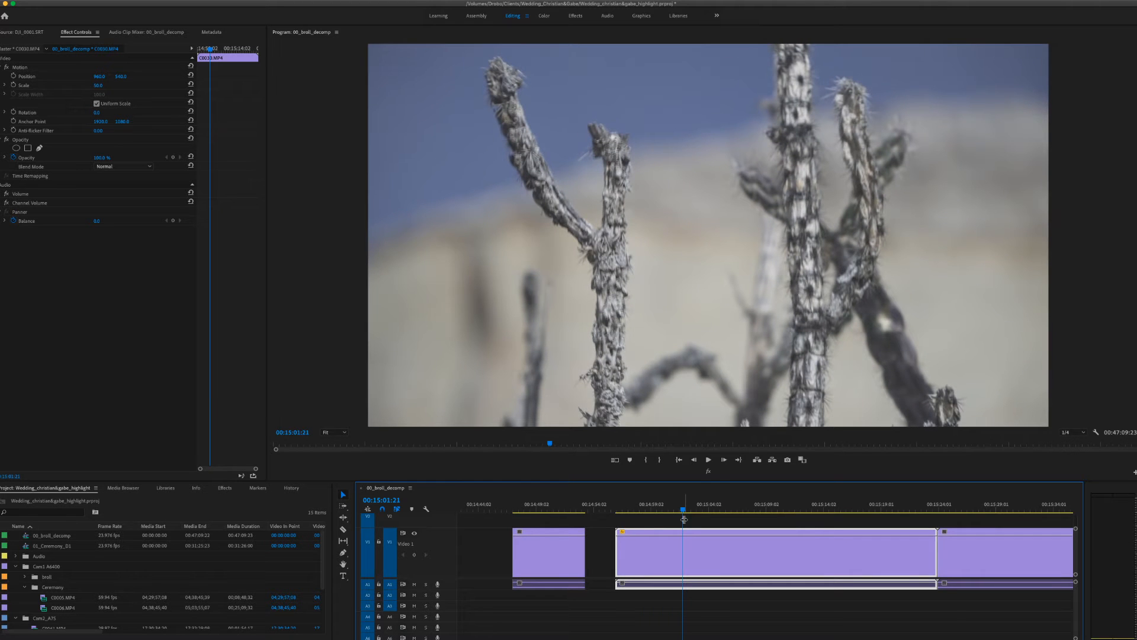
{"action": "key", "text": "super+k"}
{"action": "left_click_drag", "start_coordinate": [691, 514], "coordinate": [730, 515]}
{"action": "mouse_move", "coordinate": [687, 552]}
{"action": "left_mouse_down"}
{"action": "mouse_move", "coordinate": [730, 553]}
{"action": "mouse_move", "coordinate": [705, 550]}
{"action": "left_mouse_up"}
{"action": "left_click_drag", "start_coordinate": [677, 512], "coordinate": [711, 553]}
{"action": "left_click_drag", "start_coordinate": [711, 509], "coordinate": [721, 510]}
{"action": "left_click_drag", "start_coordinate": [710, 554], "coordinate": [721, 554]}
Step: Split C0030.MP4 again at 00:15:19:08 and trim the start of its last piece to about 00:15:23:01
{"action": "left_click_drag", "start_coordinate": [722, 515], "coordinate": [834, 532]}
{"action": "key", "text": "super+k"}
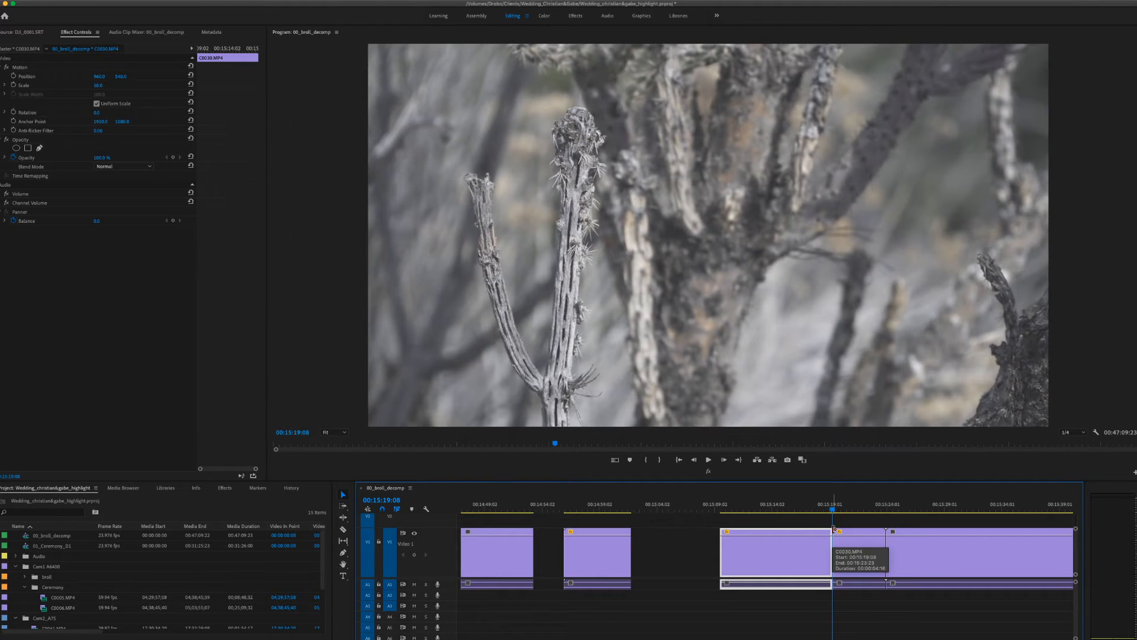
{"action": "key", "text": "="}
{"action": "scroll", "coordinate": [578, 549], "scroll_direction": "right", "scroll_amount": 5}
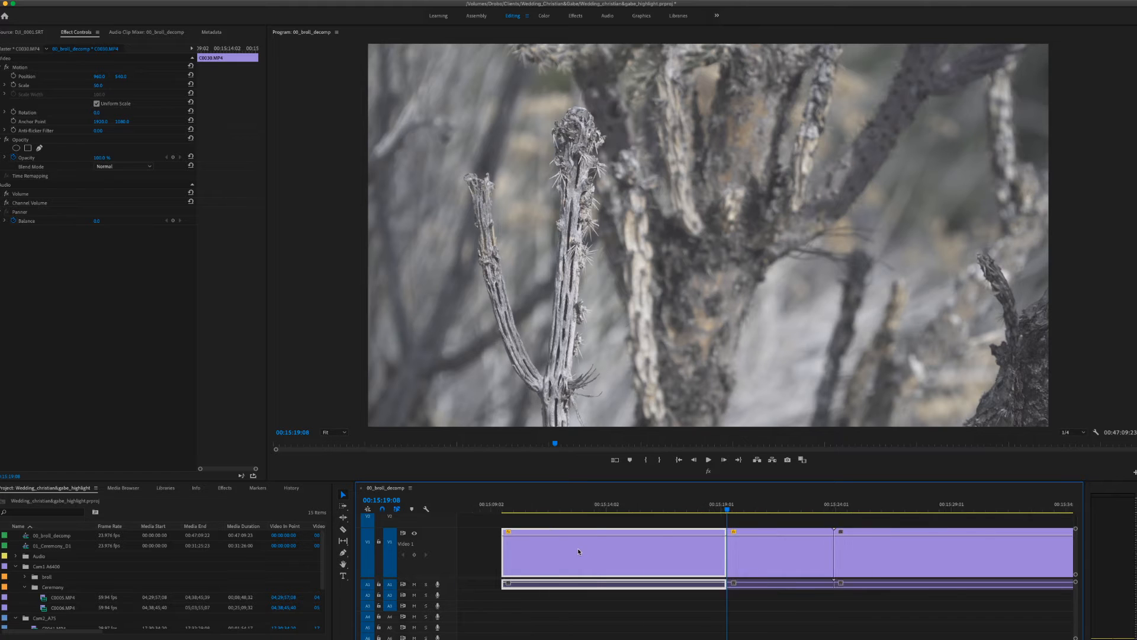
{"action": "left_click_drag", "start_coordinate": [587, 508], "coordinate": [708, 525]}
{"action": "left_click", "coordinate": [637, 553]}
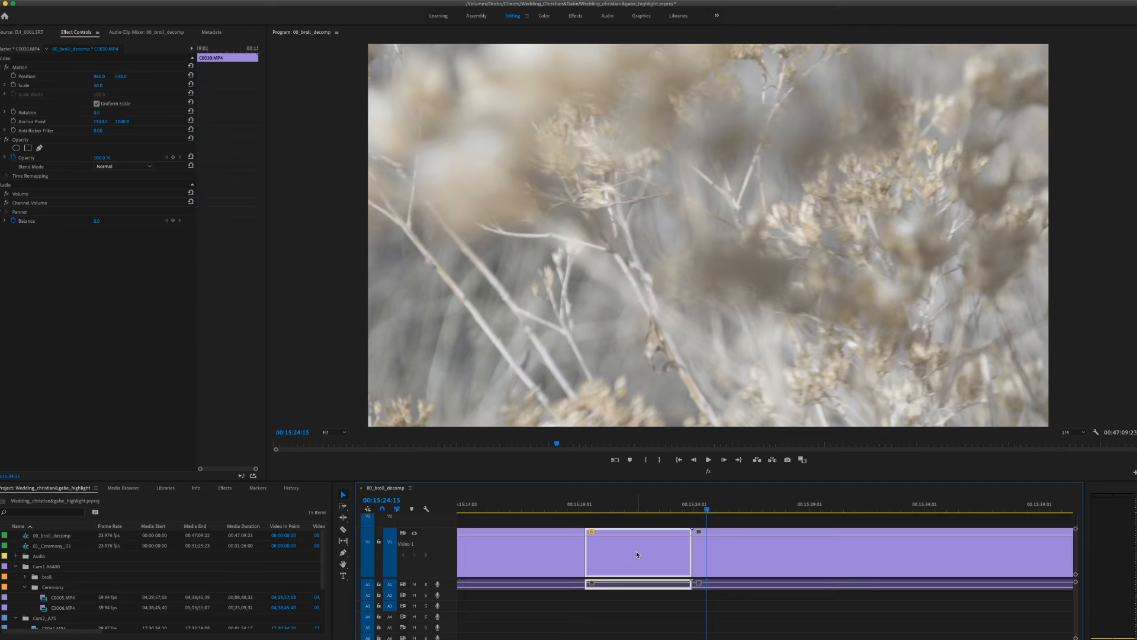
{"action": "mouse_move", "coordinate": [665, 511]}
{"action": "left_mouse_down"}
{"action": "mouse_move", "coordinate": [685, 514]}
{"action": "mouse_move", "coordinate": [672, 515]}
{"action": "left_mouse_up"}
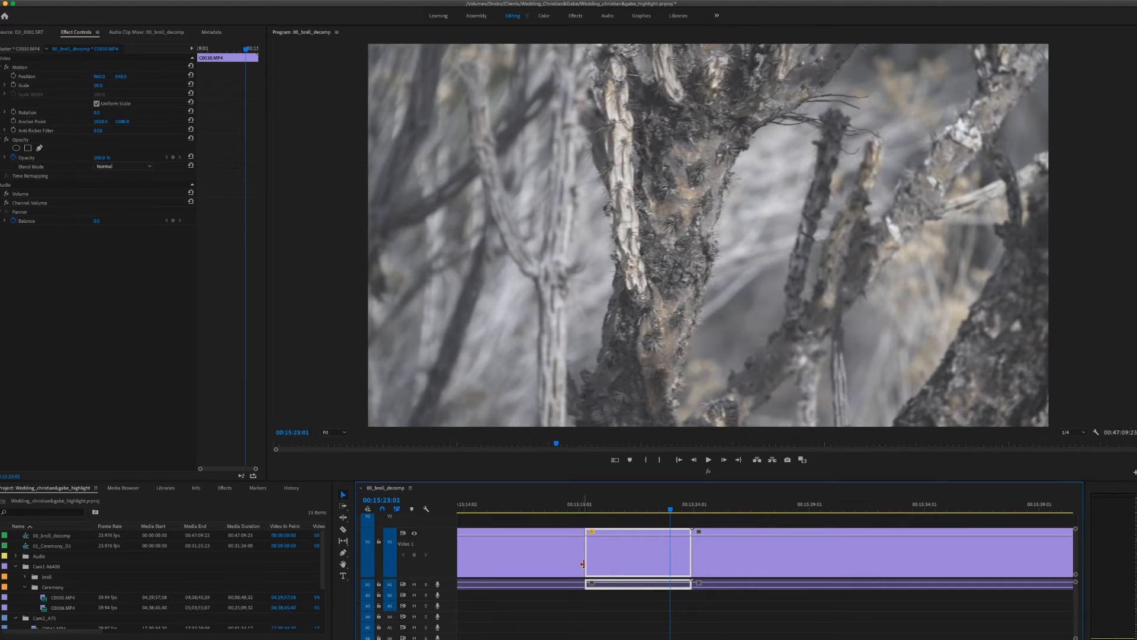
{"action": "left_click_drag", "start_coordinate": [589, 562], "coordinate": [674, 557]}
{"action": "left_click_drag", "start_coordinate": [676, 509], "coordinate": [680, 535]}
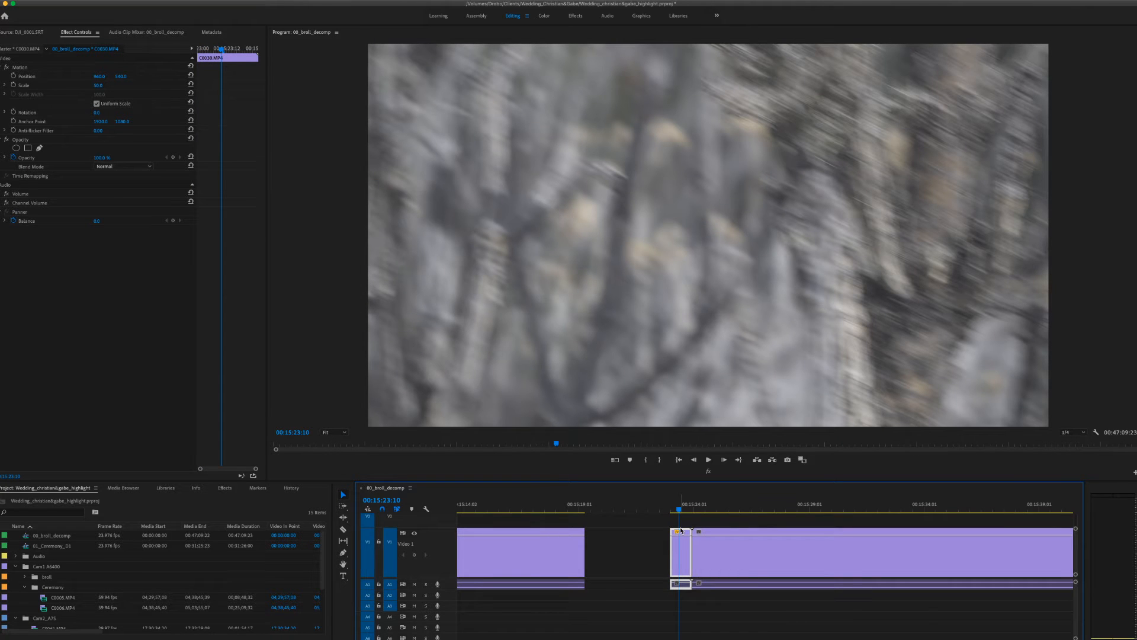
Step: Split C0031.MP4, the dried flowers clip, at 00:15:26:11 and at 00:15:28:22
{"action": "left_click_drag", "start_coordinate": [681, 512], "coordinate": [748, 515]}
{"action": "key", "text": "super+k"}
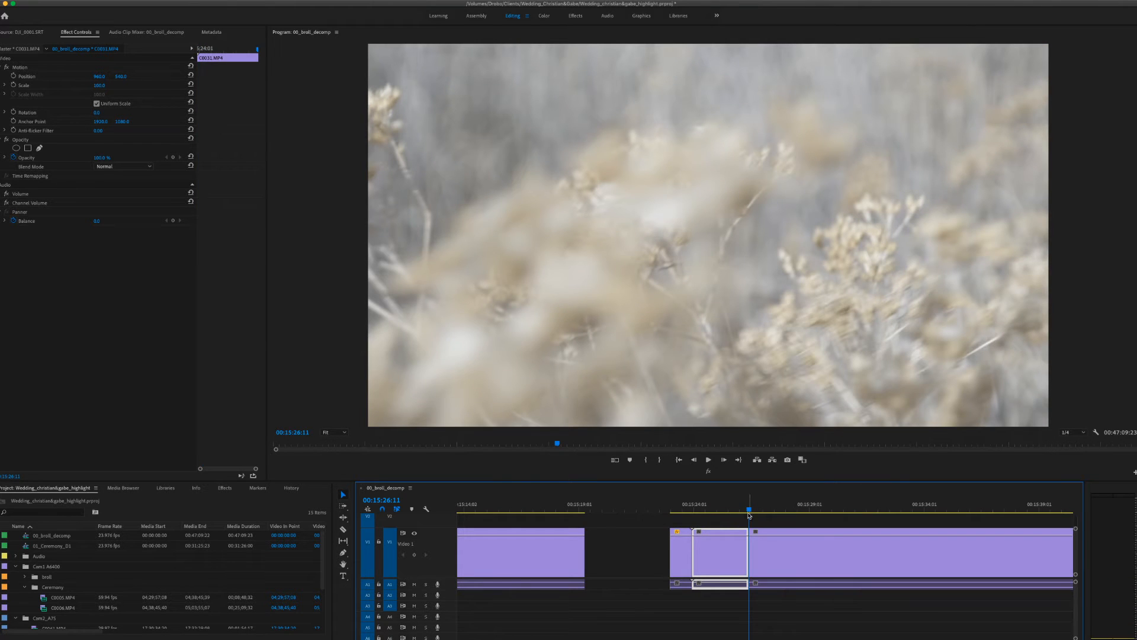
{"action": "scroll", "coordinate": [750, 519], "scroll_direction": "down", "scroll_amount": 3}
{"action": "left_click_drag", "start_coordinate": [629, 514], "coordinate": [665, 531]}
{"action": "scroll", "coordinate": [666, 531], "scroll_direction": "up", "scroll_amount": 2}
{"action": "key", "text": "super+k"}
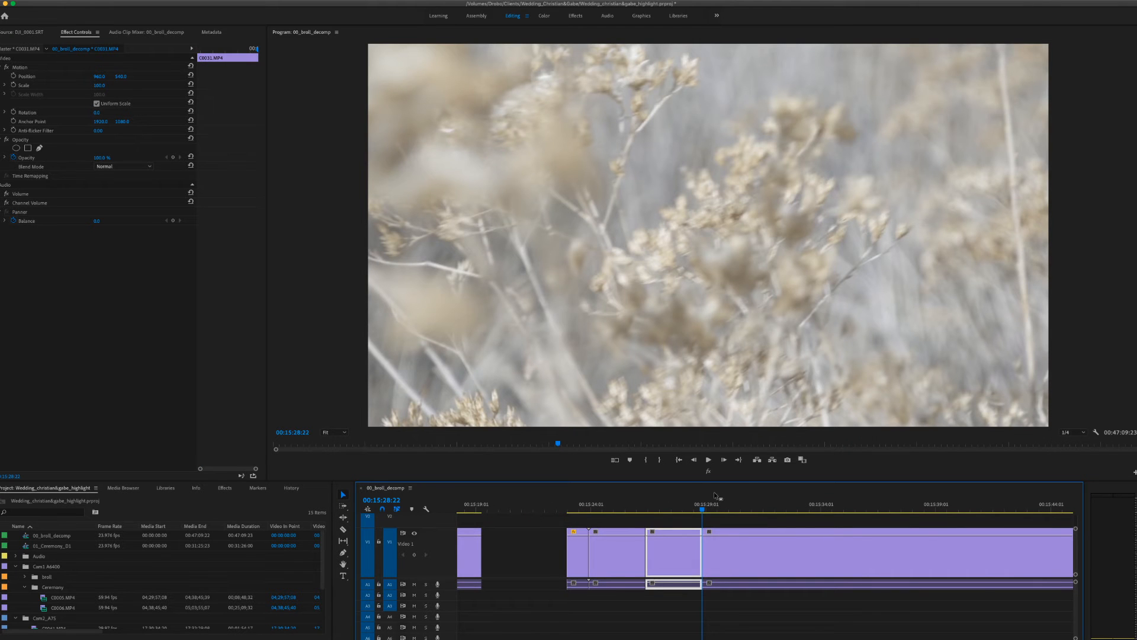
Step: Examine the rest of C0031.MP4 and how much uncut footage remains through the end of the b-roll sequence
{"action": "left_click_drag", "start_coordinate": [706, 512], "coordinate": [790, 522]}
{"action": "key", "text": "minus"}
{"action": "key", "text": "minus"}
{"action": "key", "text": "minus"}
{"action": "key", "text": "minus"}
{"action": "key", "text": "minus"}
{"action": "key", "text": "minus"}
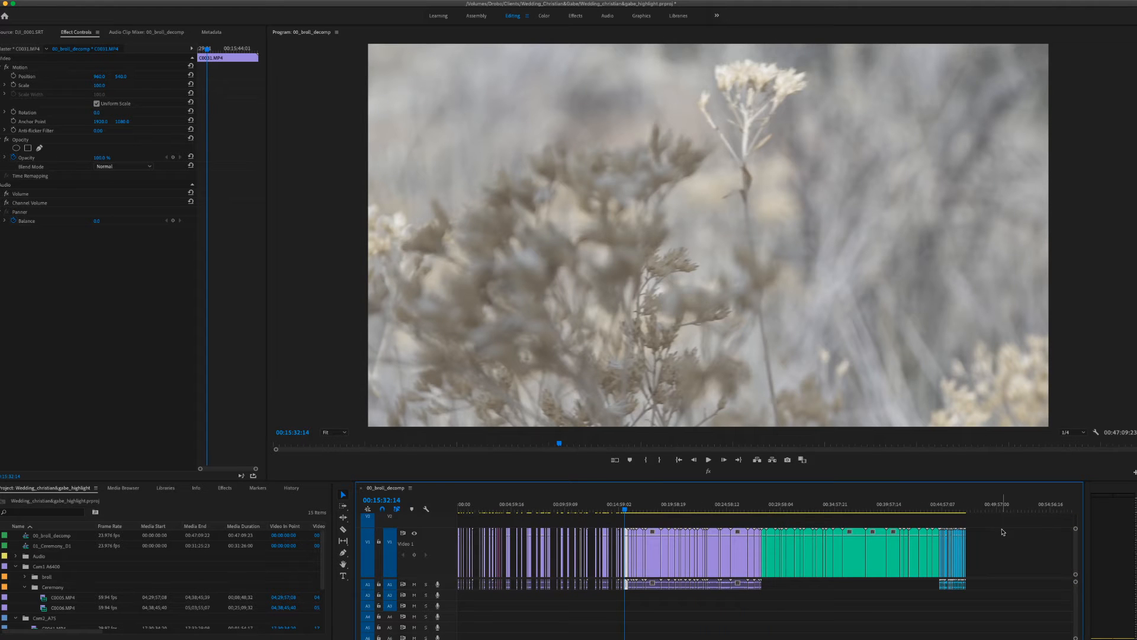
{"action": "left_click", "coordinate": [967, 511]}
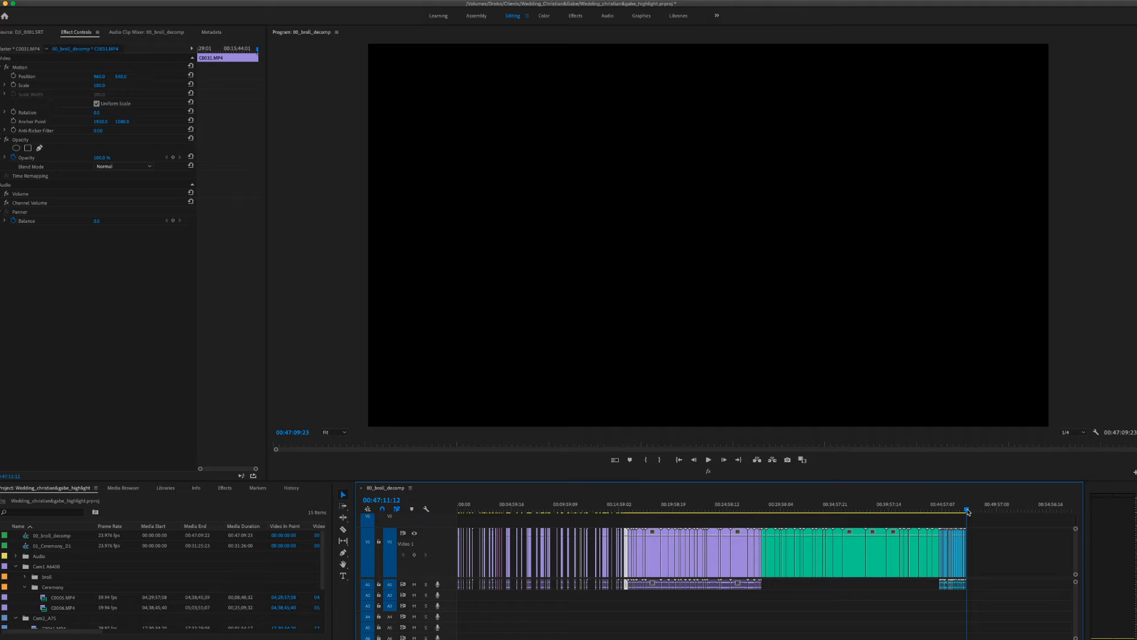
{"action": "left_click_drag", "start_coordinate": [890, 515], "coordinate": [629, 520]}
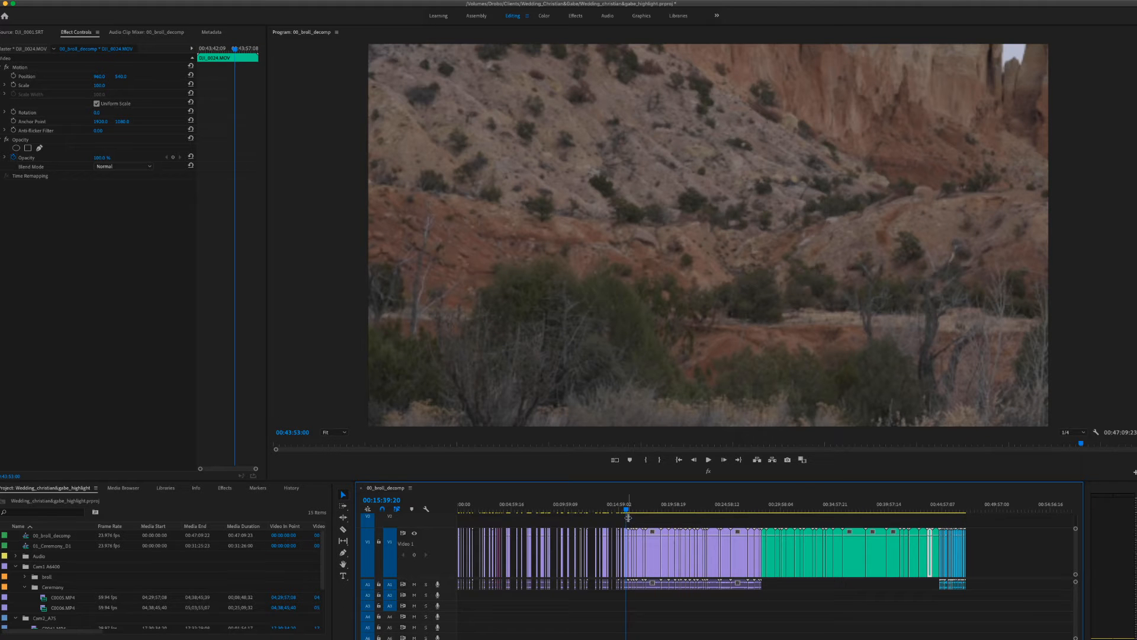
{"action": "key", "text": "equal"}
{"action": "key", "text": "equal"}
{"action": "key", "text": "equal"}
{"action": "key", "text": "equal"}
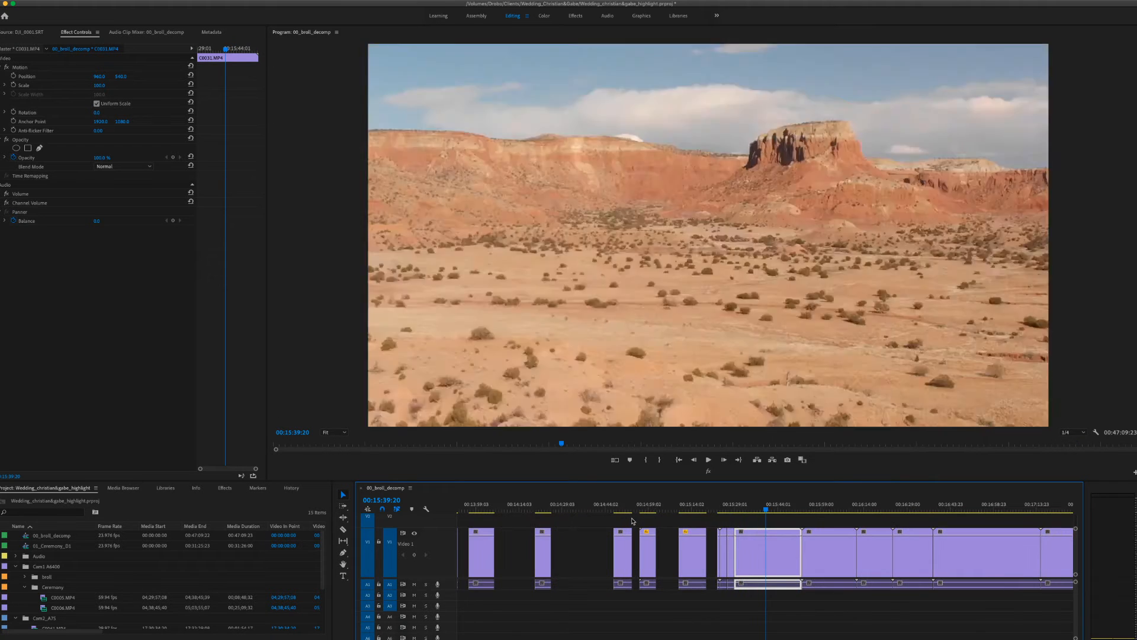
Step: Delete the remainder of C0031.MP4 that follows the cut at 00:15:28:22
{"action": "scroll", "coordinate": [792, 537], "scroll_direction": "right", "scroll_amount": 2}
{"action": "left_click_drag", "start_coordinate": [657, 509], "coordinate": [672, 538]}
{"action": "key", "text": "="}
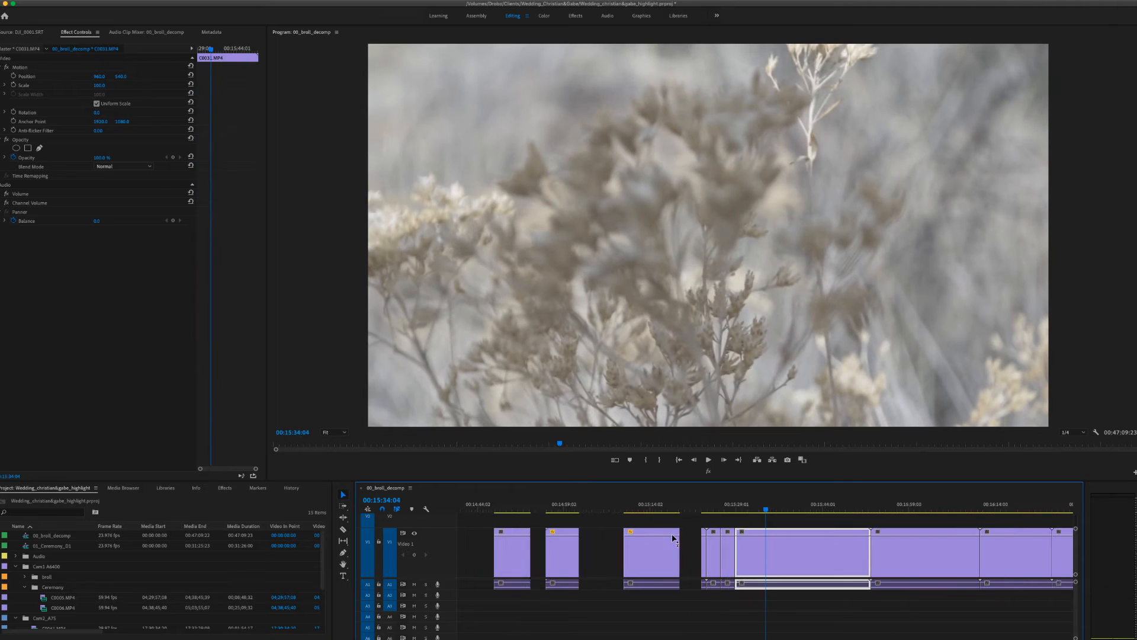
{"action": "key", "text": "="}
{"action": "key", "text": "Delete"}
Step: Reduce C0032.MP4 to the section from 00:15:53:18 to 00:16:07:12 by trimming its start and deleting the remainder after a cut
{"action": "scroll", "coordinate": [776, 539], "scroll_direction": "right", "scroll_amount": 10}
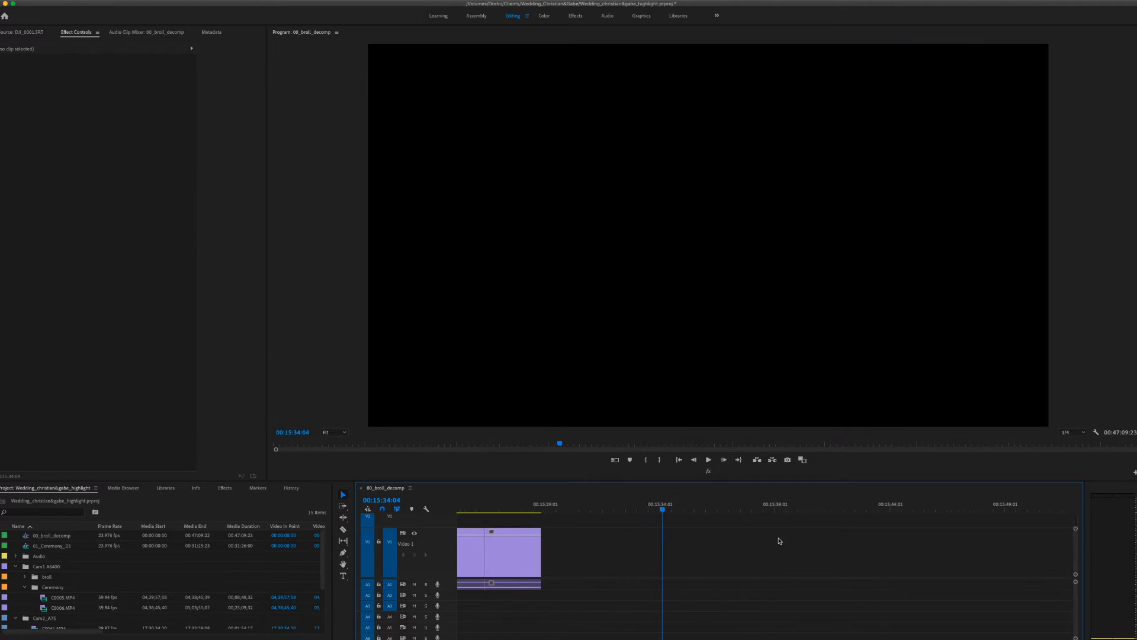
{"action": "left_click_drag", "start_coordinate": [600, 511], "coordinate": [624, 557]}
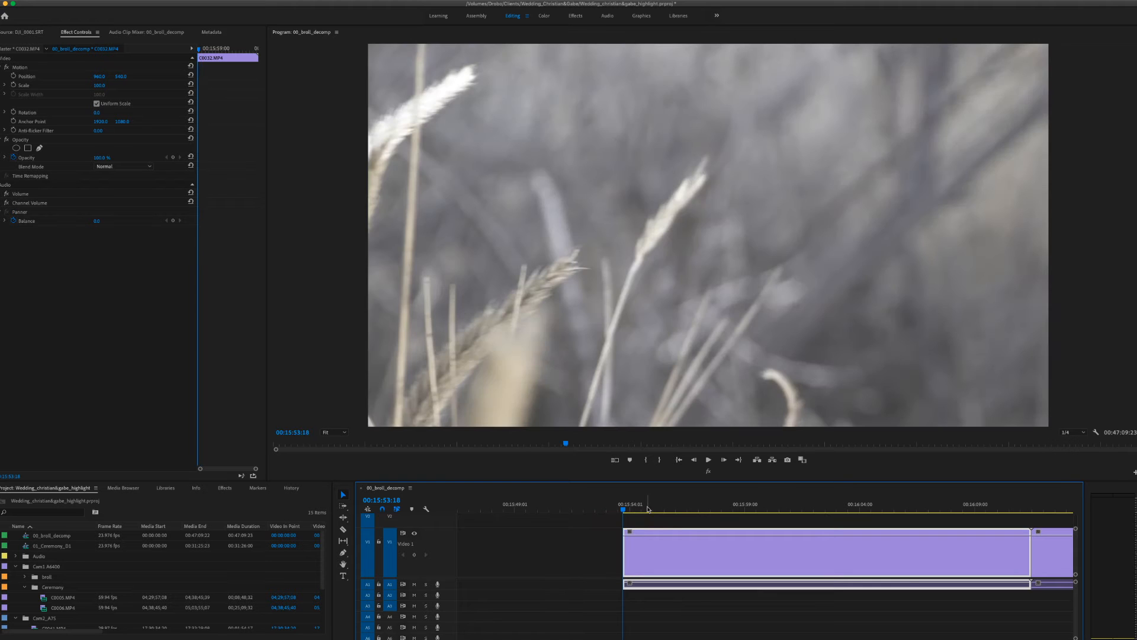
{"action": "left_click_drag", "start_coordinate": [623, 508], "coordinate": [941, 559]}
{"action": "key", "text": "super+k"}
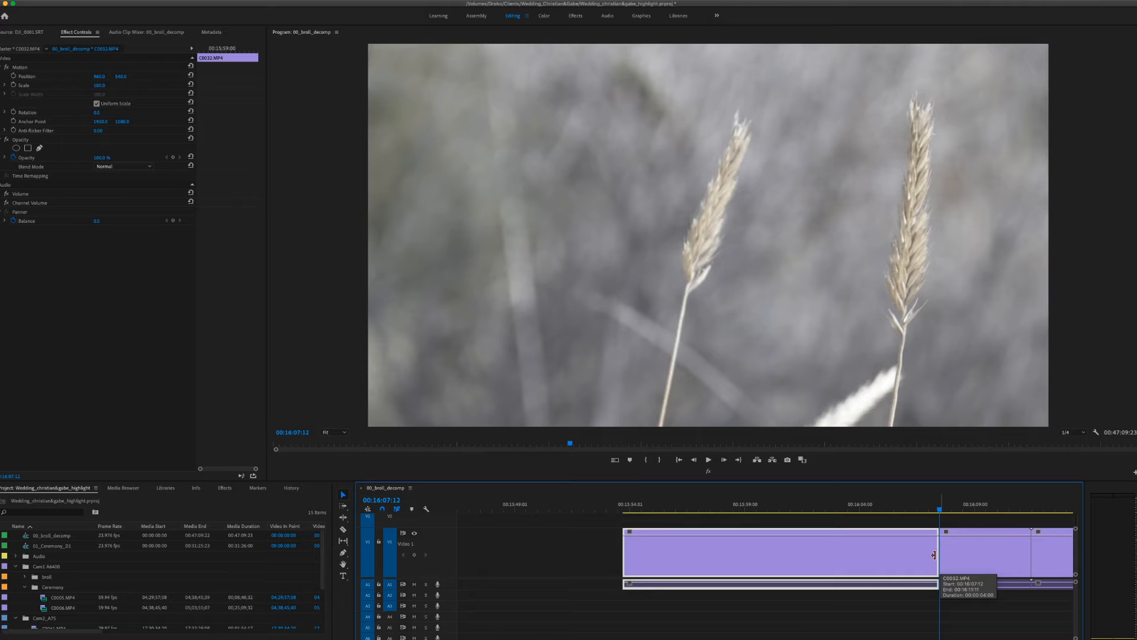
{"action": "scroll", "coordinate": [924, 548], "scroll_direction": "down", "scroll_amount": 3}
{"action": "key", "text": "space"}
{"action": "left_click", "coordinate": [849, 548]}
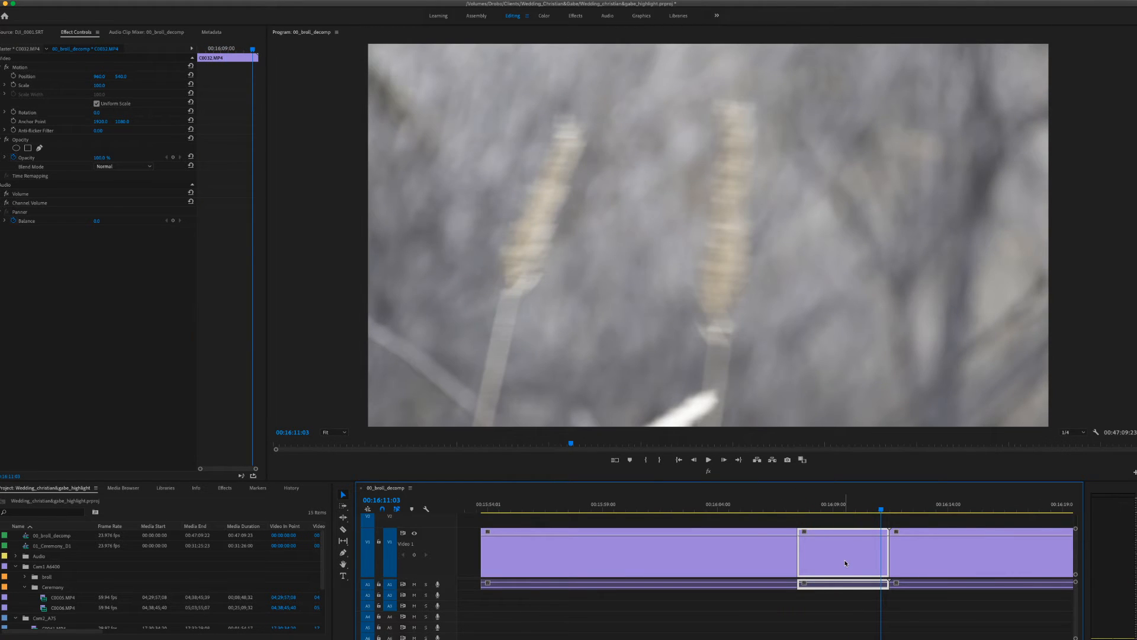
{"action": "key", "text": "Delete"}
Step: Split C0033.MP4 at 00:16:14:23 and delete the part after the cut
{"action": "scroll", "coordinate": [829, 541], "scroll_direction": "right", "scroll_amount": 3}
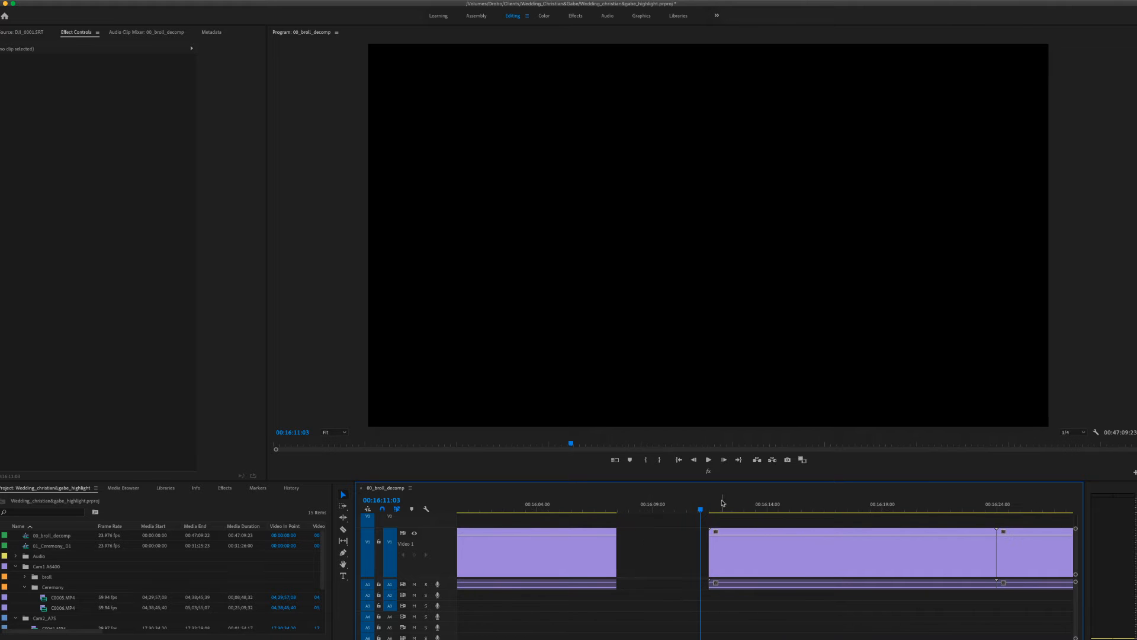
{"action": "left_click_drag", "start_coordinate": [713, 513], "coordinate": [789, 522]}
{"action": "key", "text": "super+k"}
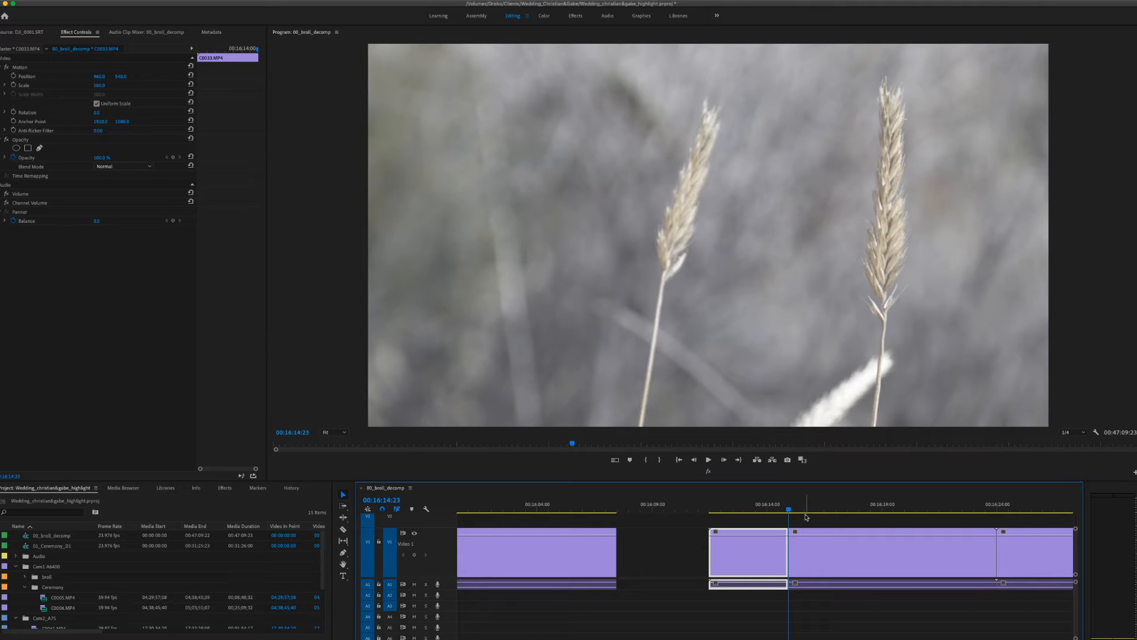
{"action": "left_click_drag", "start_coordinate": [806, 509], "coordinate": [975, 533]}
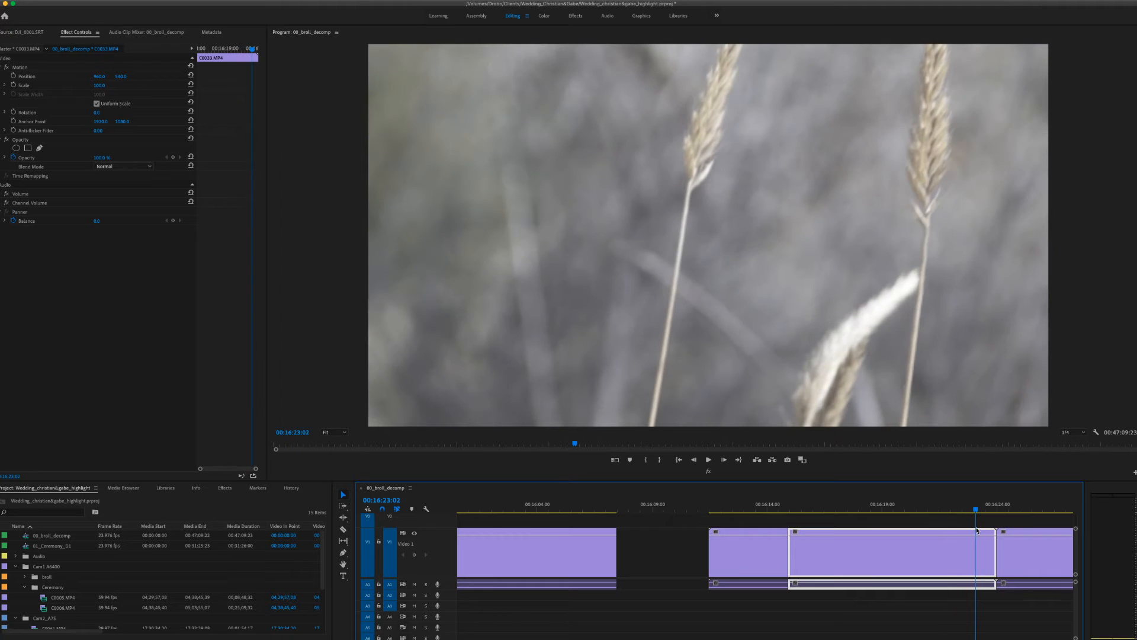
{"action": "key", "text": "Delete"}
Step: Trim the start of C0034.MP4 to 00:16:34:02
{"action": "scroll", "coordinate": [933, 529], "scroll_direction": "down", "scroll_amount": 3}
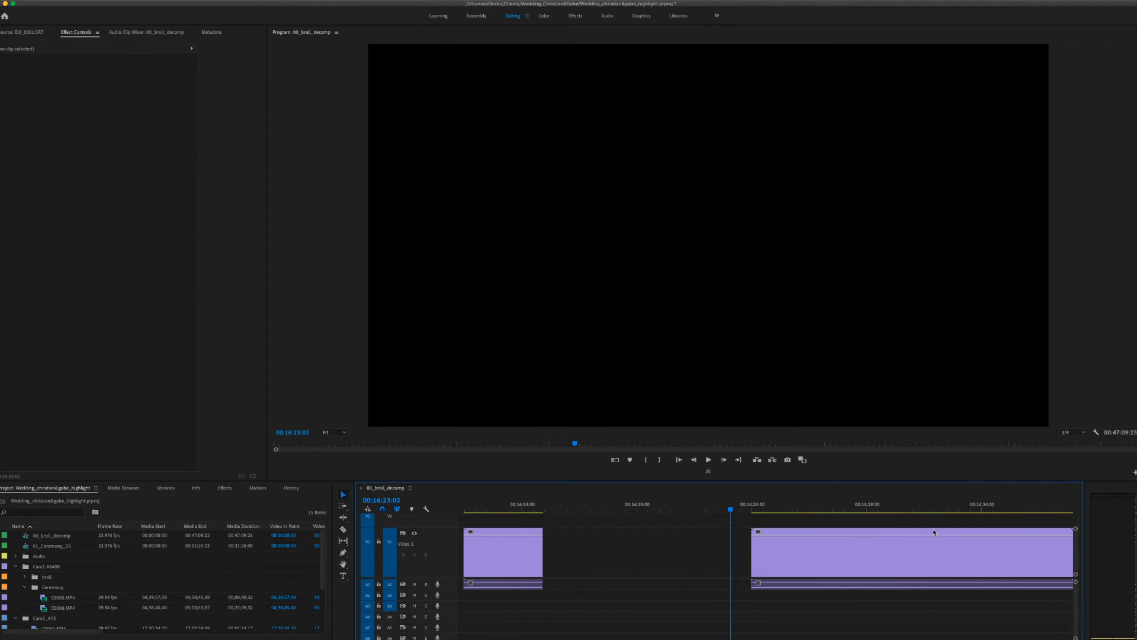
{"action": "left_click_drag", "start_coordinate": [753, 510], "coordinate": [997, 553]}
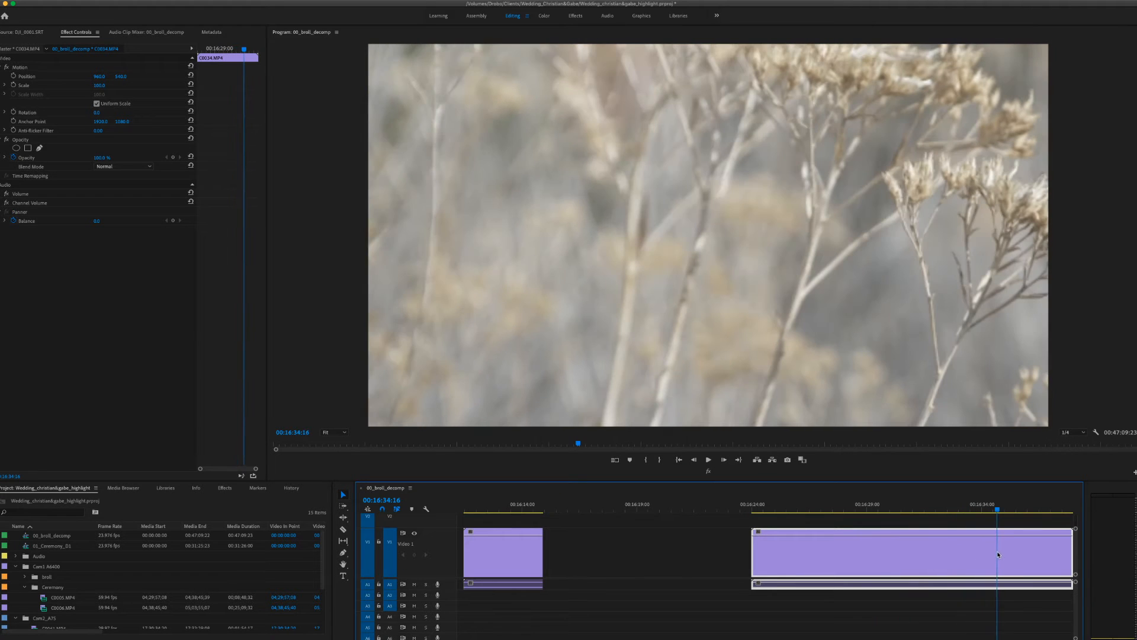
{"action": "scroll", "coordinate": [948, 545], "scroll_direction": "down", "scroll_amount": 5}
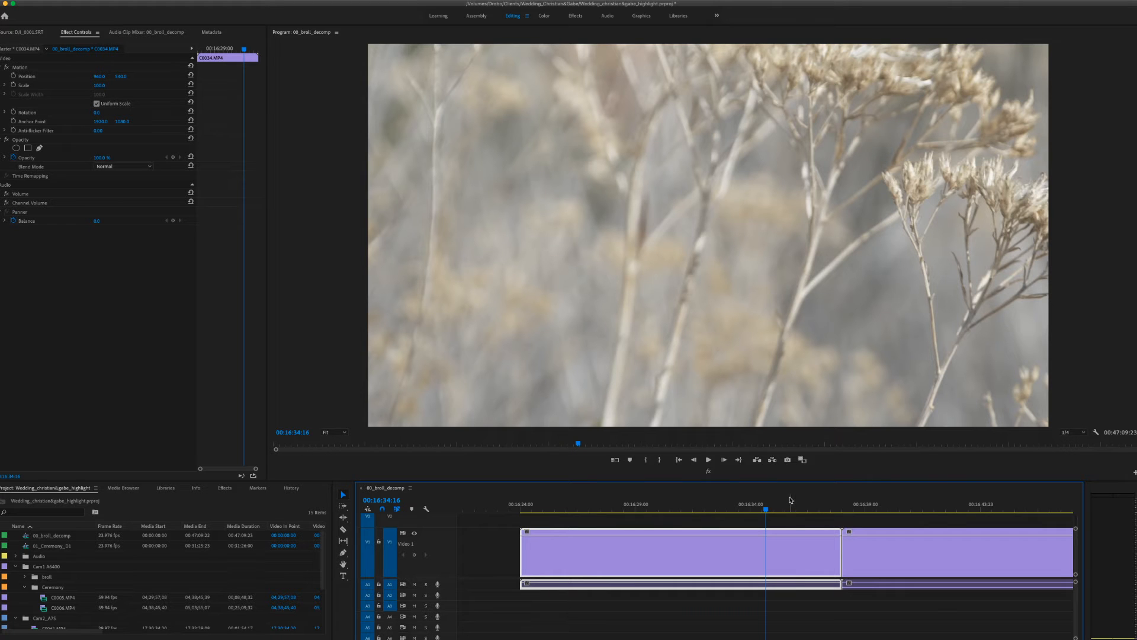
{"action": "mouse_move", "coordinate": [766, 513]}
{"action": "left_mouse_down"}
{"action": "mouse_move", "coordinate": [730, 510]}
{"action": "mouse_move", "coordinate": [752, 513]}
{"action": "left_mouse_up"}
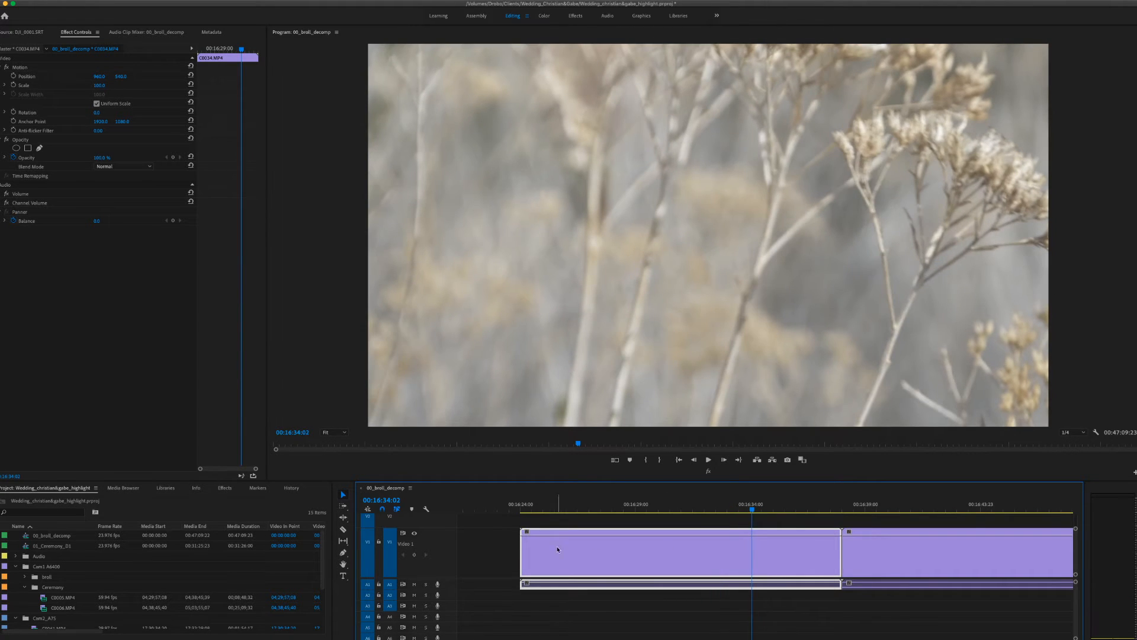
{"action": "left_click_drag", "start_coordinate": [523, 556], "coordinate": [748, 555]}
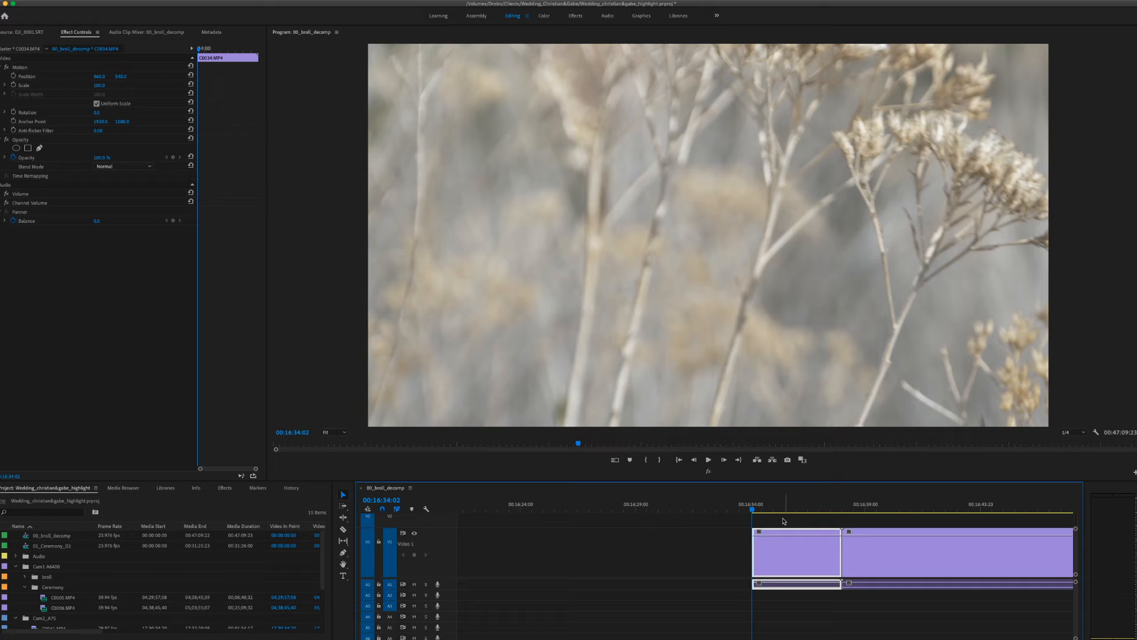
Step: Split C0034.MP4 at about 00:16:35 and trim the start of its last piece to about 00:16:36
{"action": "left_click_drag", "start_coordinate": [753, 512], "coordinate": [786, 519]}
{"action": "key", "text": "super+k"}
{"action": "left_click_drag", "start_coordinate": [787, 515], "coordinate": [807, 540]}
Step: Trim the start of C0035.MP4 to 00:17:07:01, on the shot of the cliffs against the sky
{"action": "scroll", "coordinate": [658, 504], "scroll_direction": "down", "scroll_amount": 3}
{"action": "left_click_drag", "start_coordinate": [659, 505], "coordinate": [977, 534]}
{"action": "key", "text": "minus"}
{"action": "key", "text": "minus"}
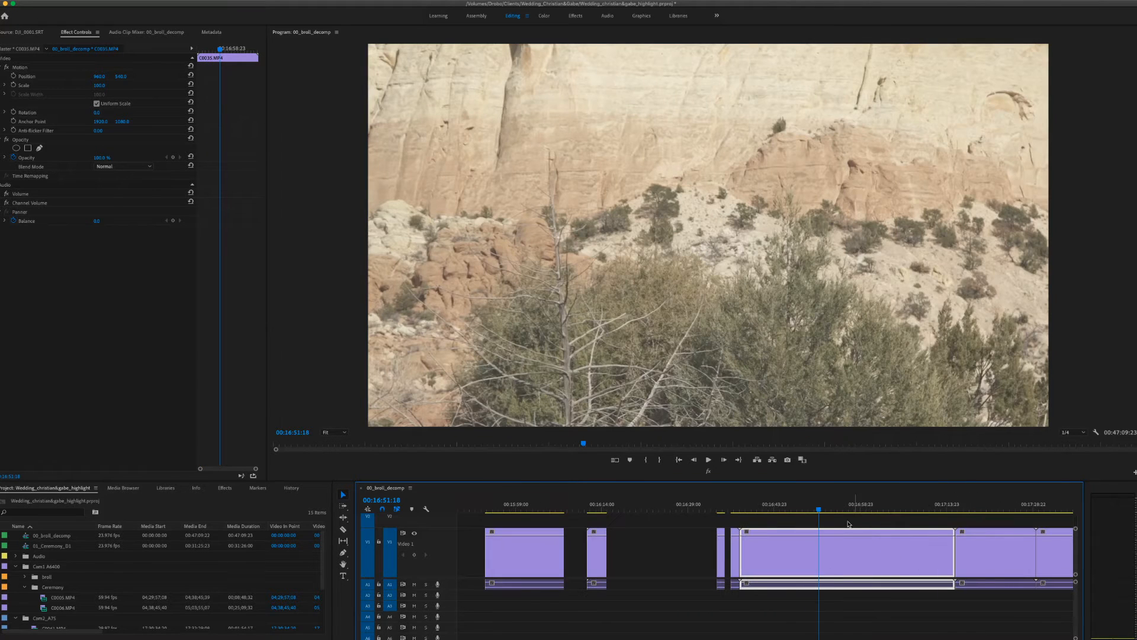
{"action": "left_click_drag", "start_coordinate": [819, 510], "coordinate": [894, 513]}
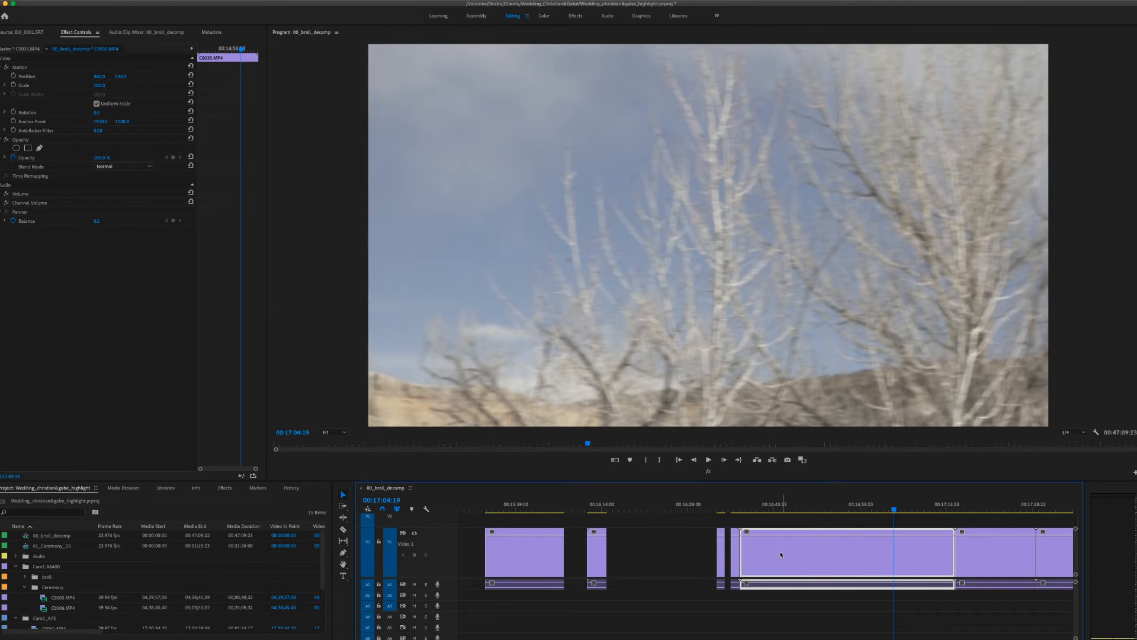
{"action": "left_click_drag", "start_coordinate": [744, 556], "coordinate": [895, 553]}
{"action": "key", "text": "space"}
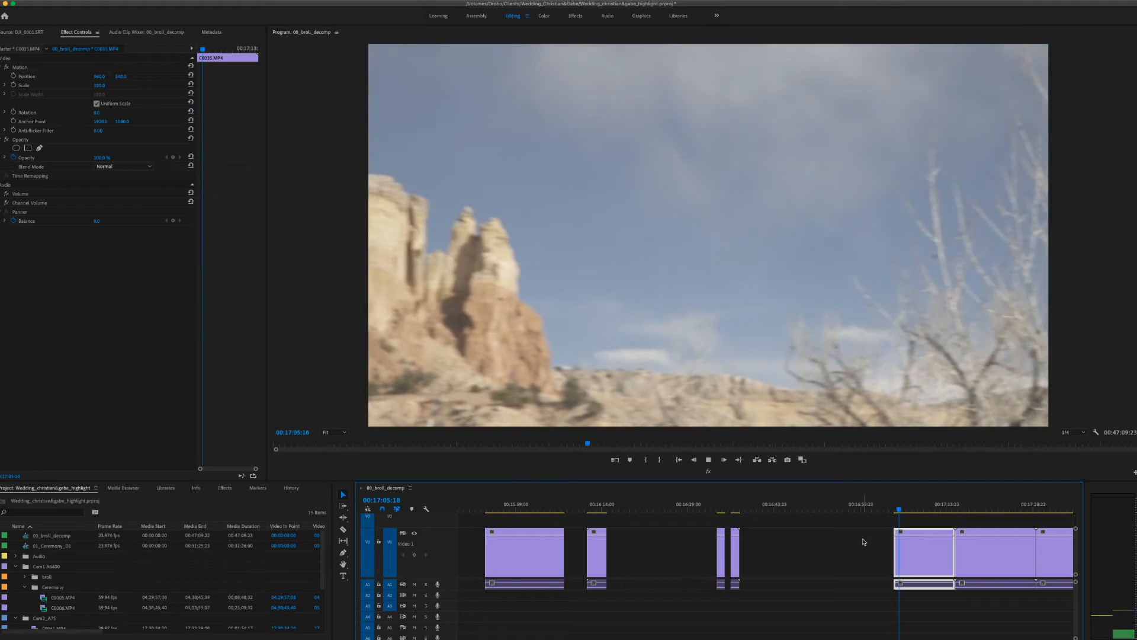
{"action": "left_click", "coordinate": [908, 508]}
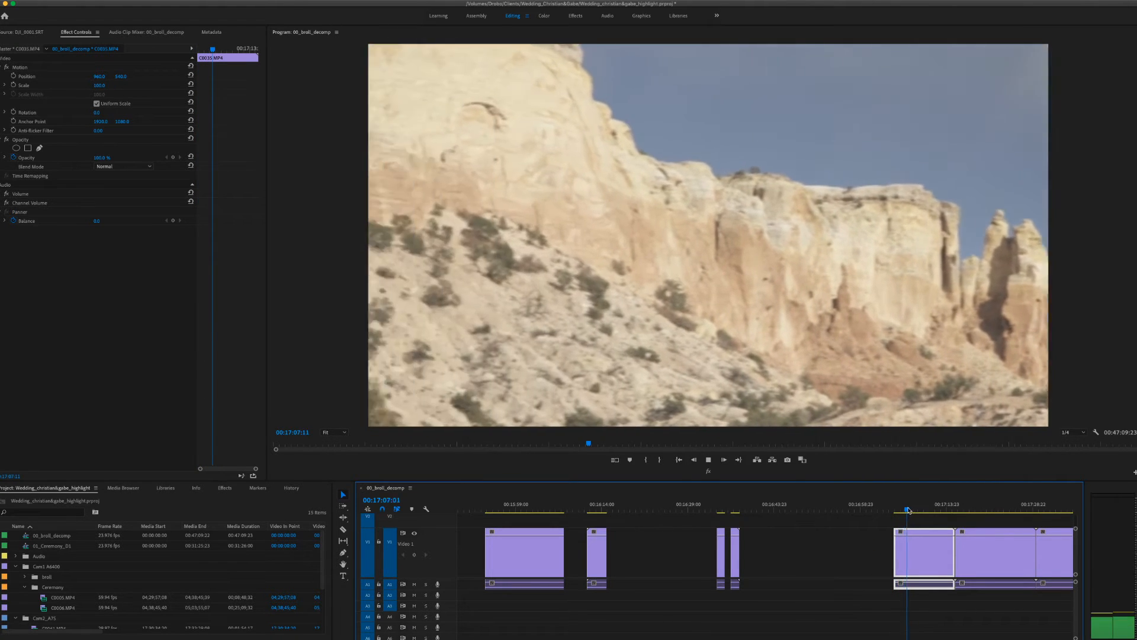
{"action": "left_click_drag", "start_coordinate": [896, 541], "coordinate": [913, 544]}
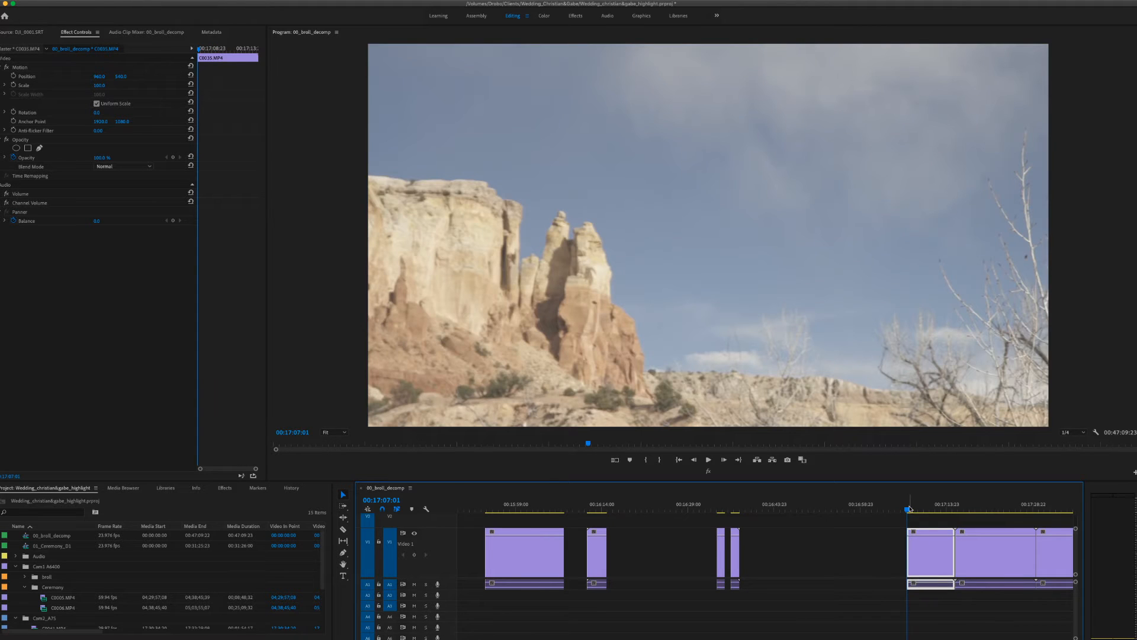
Step: Play part of the C0035 clip and set its scale to 50
{"action": "key", "text": "space"}
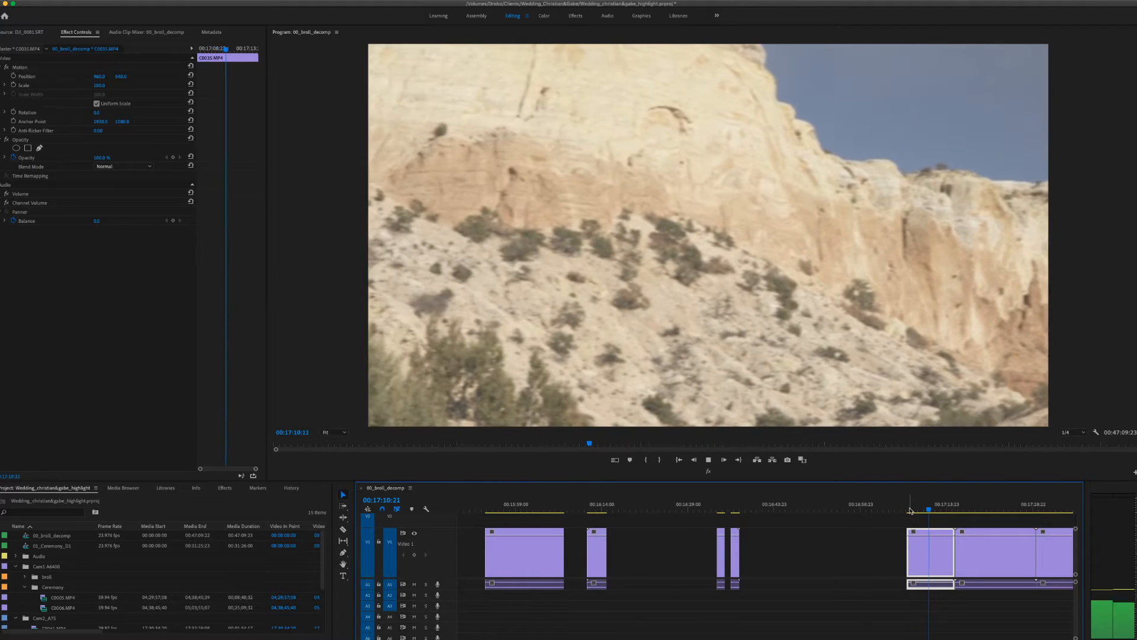
{"action": "key", "text": "space"}
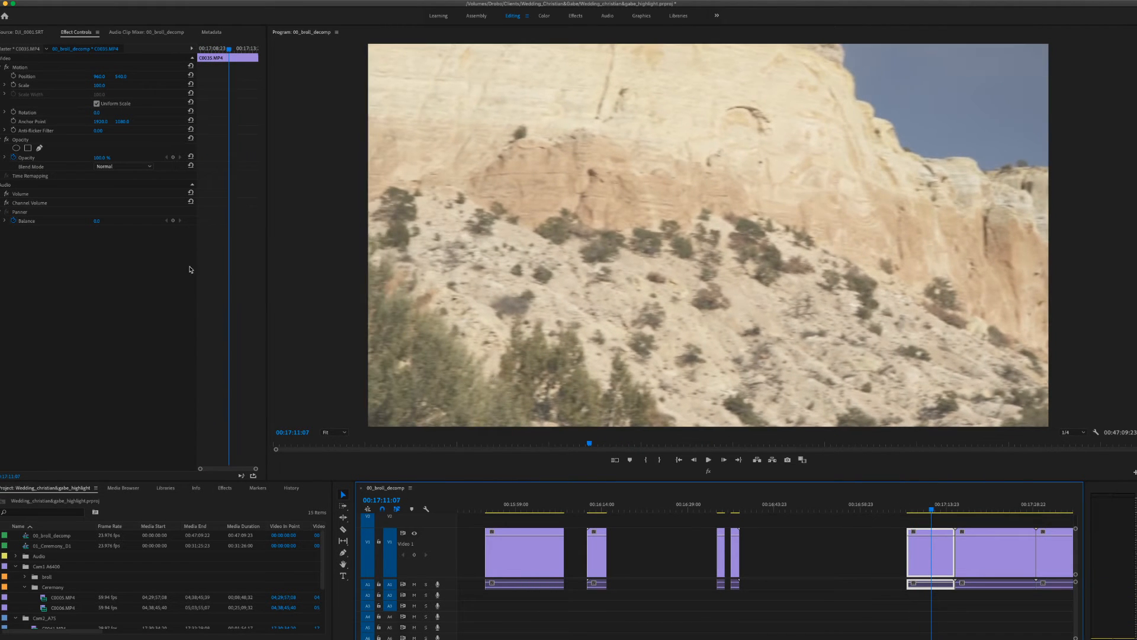
{"action": "left_click_drag", "start_coordinate": [103, 87], "coordinate": [73, 87]}
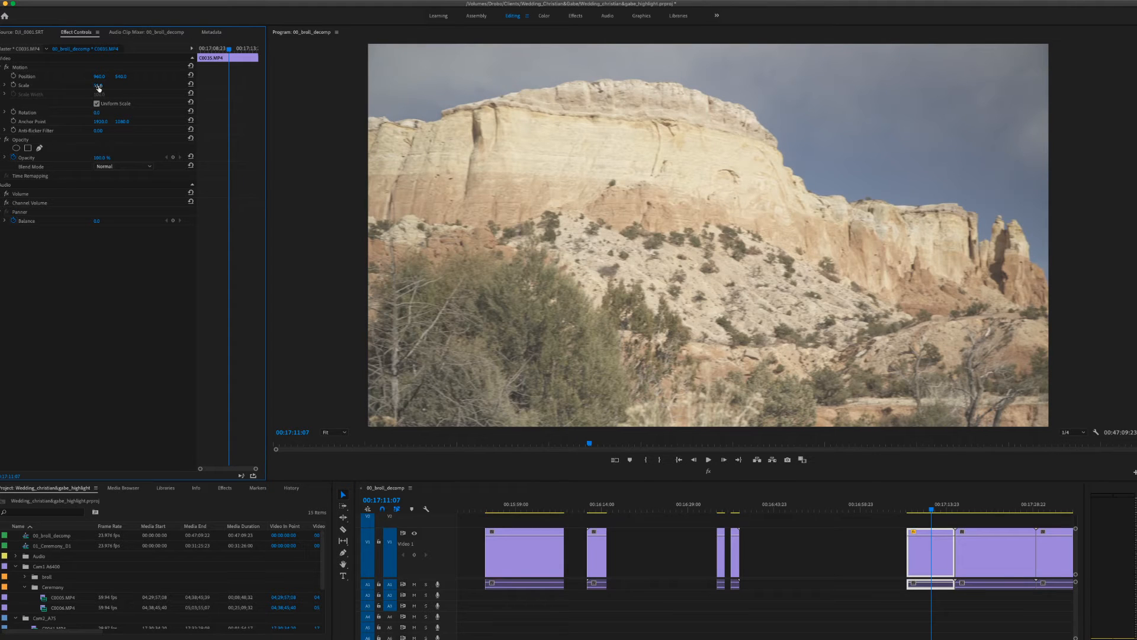
{"action": "type", "text": "50"}
{"action": "key", "text": "Return"}
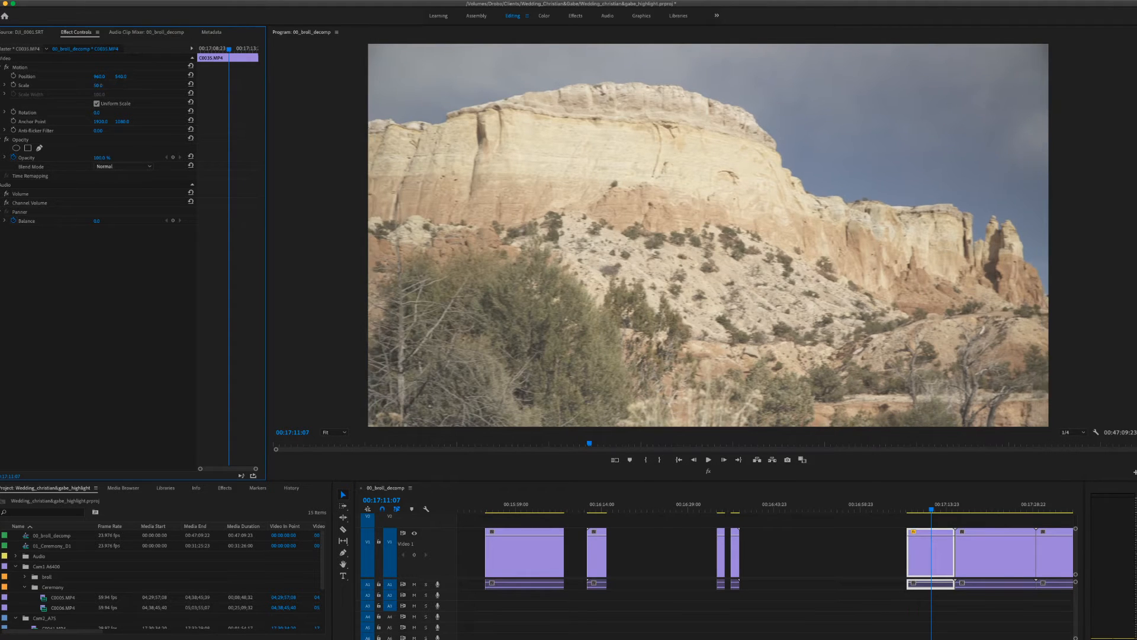
Step: Set the scale of the two short C0034 clips to 50
{"action": "left_click", "coordinate": [739, 512]}
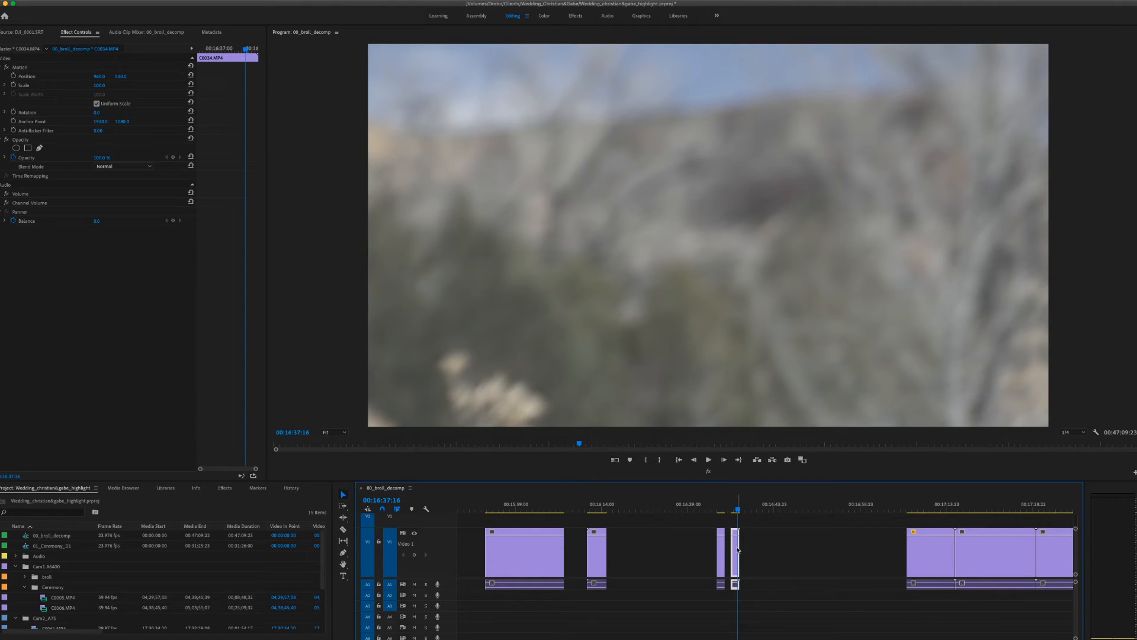
{"action": "left_click", "coordinate": [83, 92]}
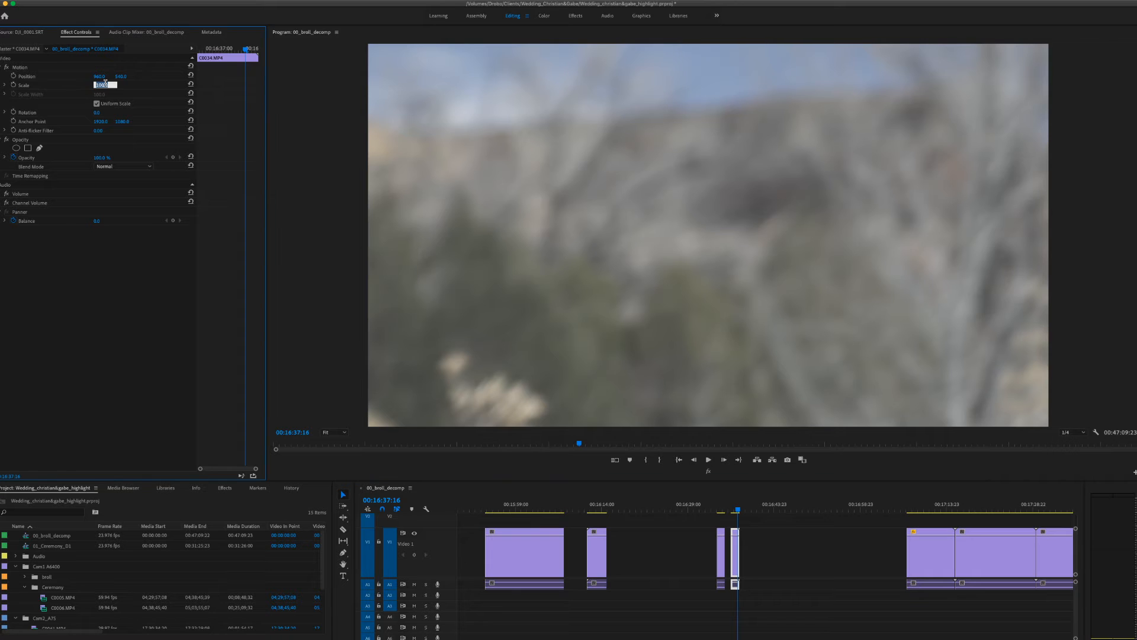
{"action": "key", "text": "Return"}
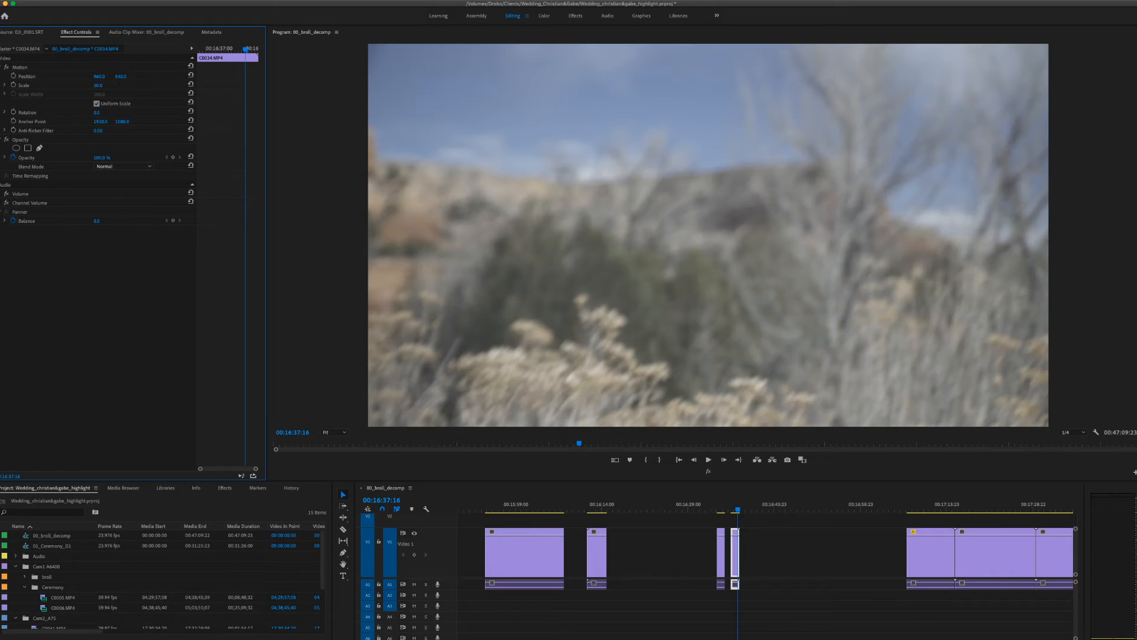
{"action": "left_click", "coordinate": [722, 510]}
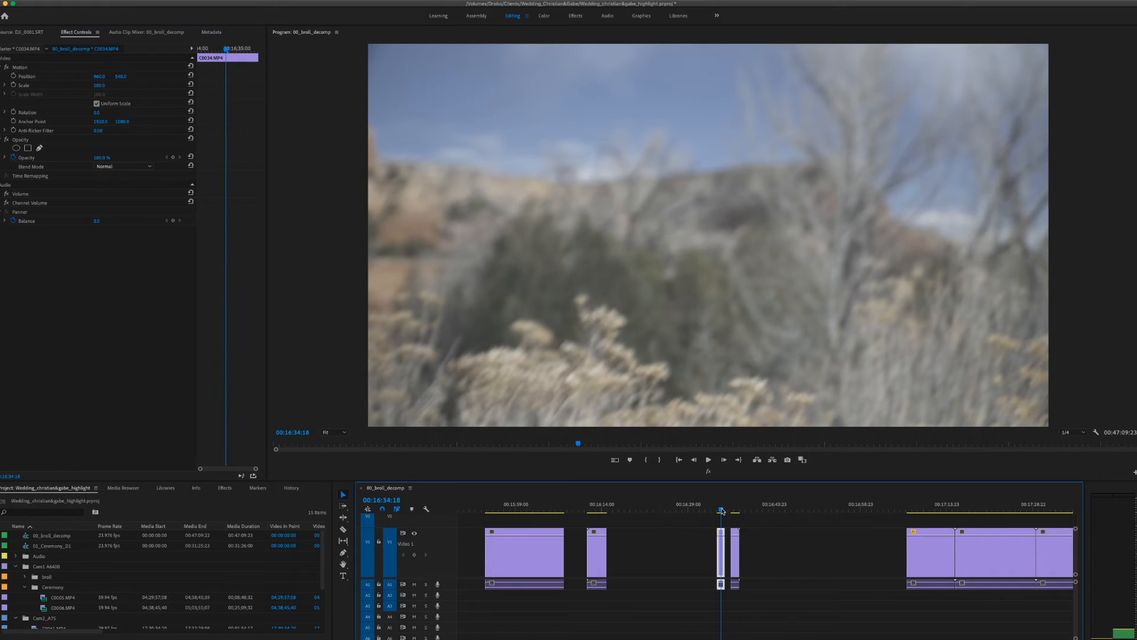
{"action": "left_click", "coordinate": [102, 85]}
{"action": "type", "text": "50"}
{"action": "key", "text": "Return"}
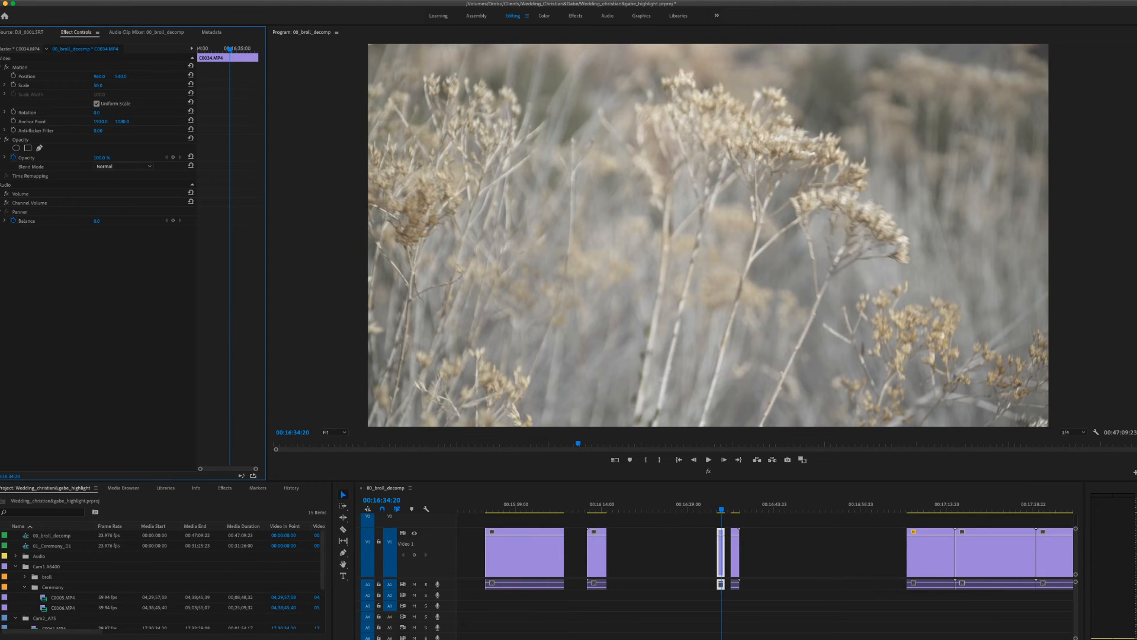
Step: Set the scale of the C0033 clip to 50
{"action": "left_click_drag", "start_coordinate": [605, 513], "coordinate": [597, 510]}
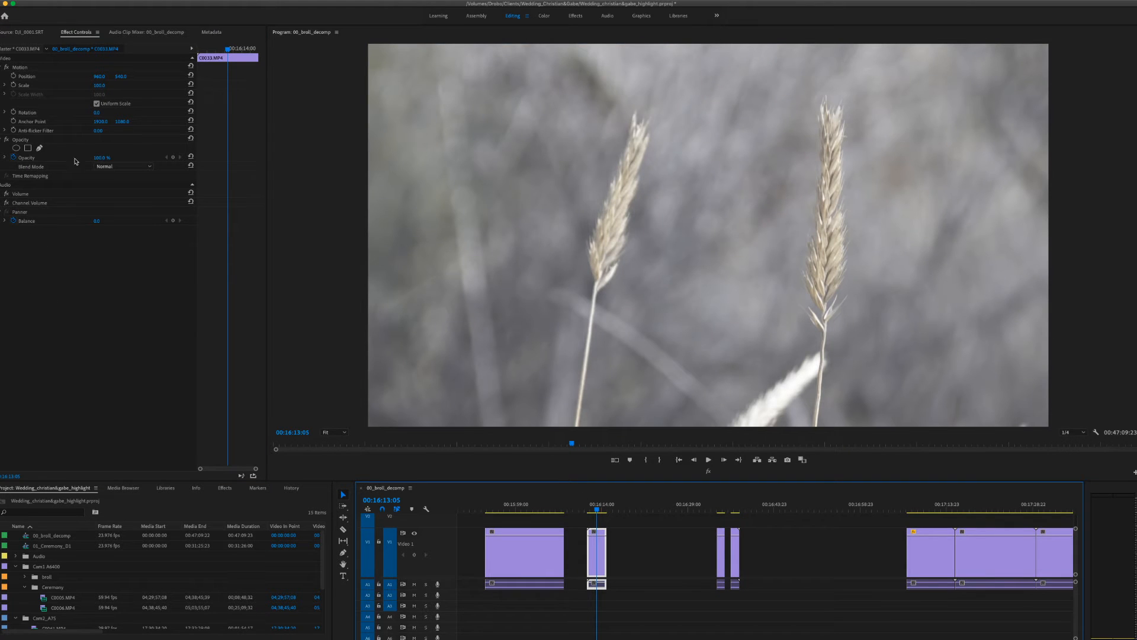
{"action": "left_click", "coordinate": [104, 85]}
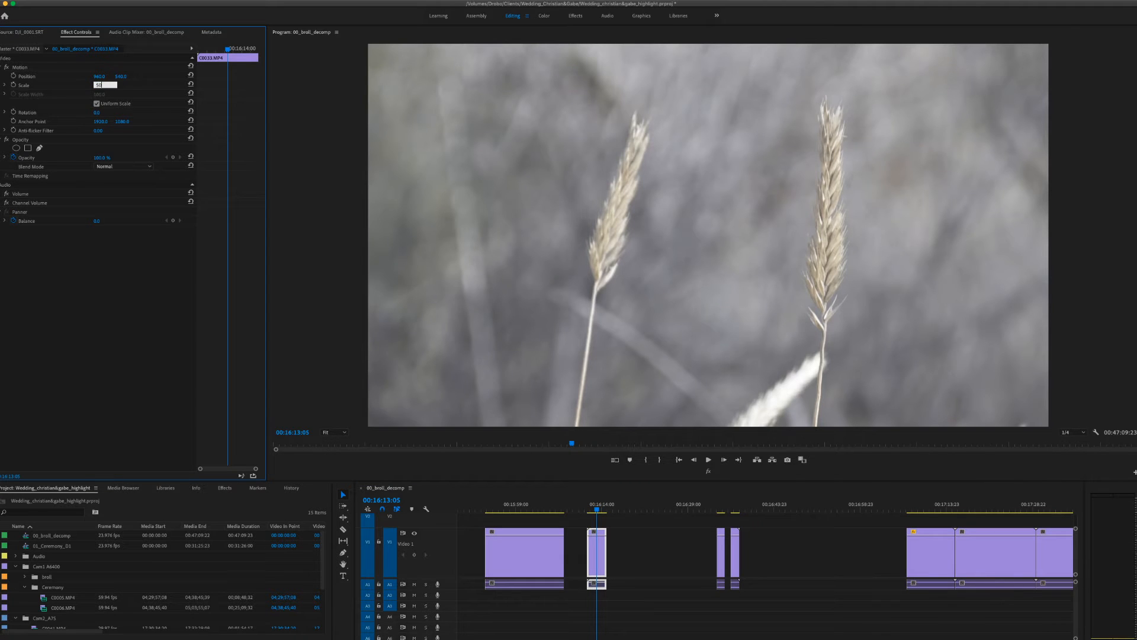
{"action": "key", "text": "Return"}
Step: Review the C0035 clip and trim its end to about 00:17:13:00
{"action": "left_click_drag", "start_coordinate": [630, 504], "coordinate": [934, 519]}
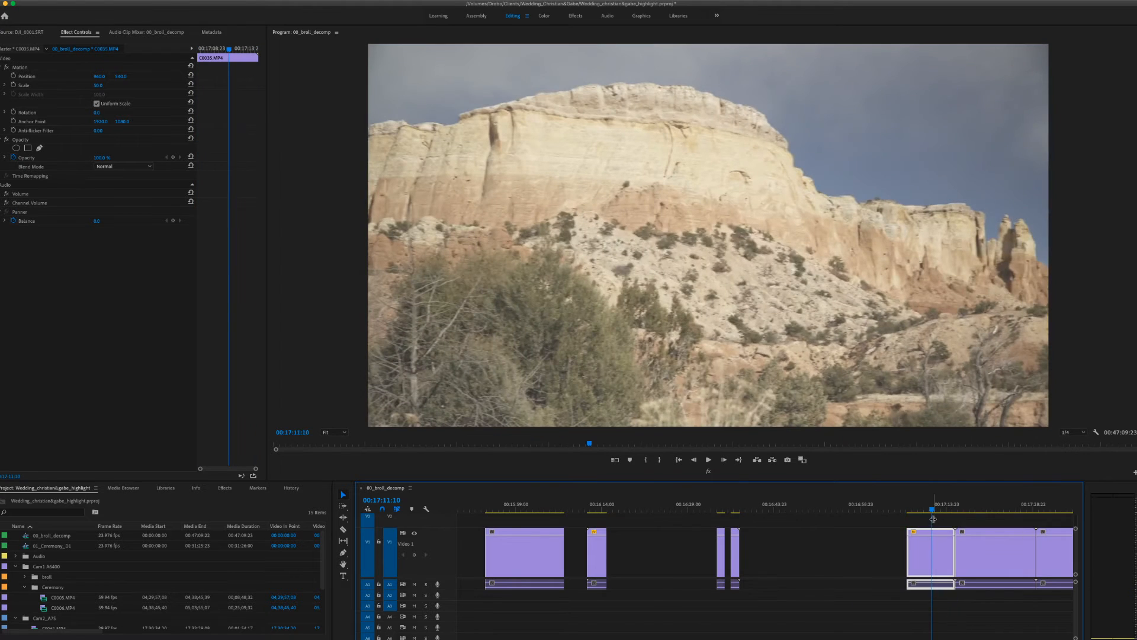
{"action": "scroll", "coordinate": [918, 519], "scroll_direction": "right", "scroll_amount": 5}
{"action": "key", "text": "equal"}
{"action": "key", "text": "equal"}
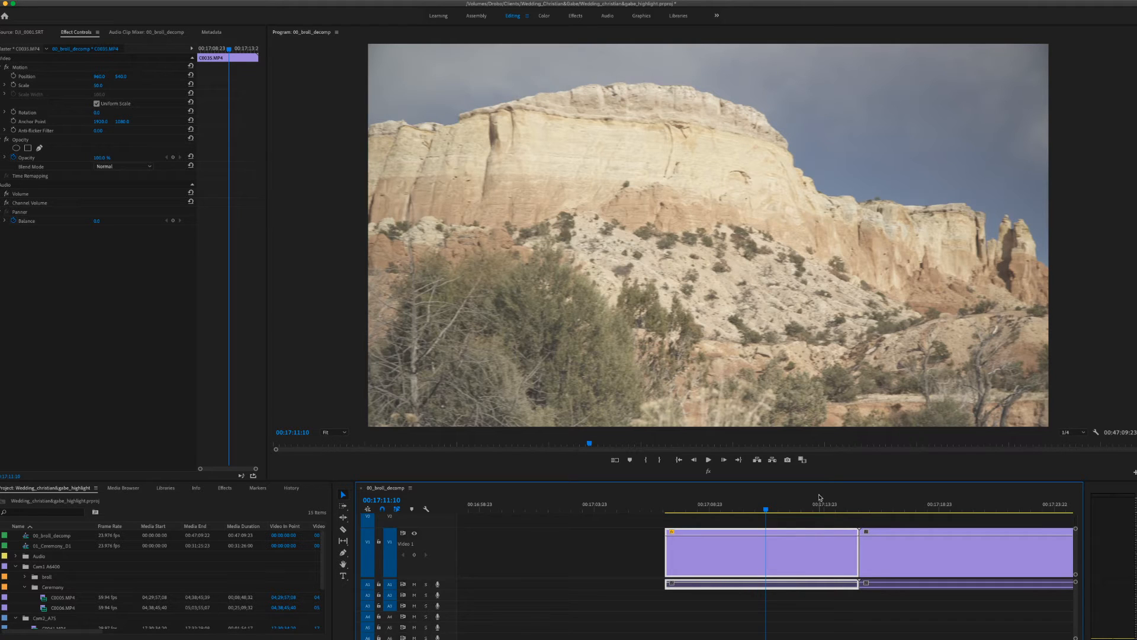
{"action": "left_click_drag", "start_coordinate": [679, 515], "coordinate": [709, 517]}
{"action": "left_click_drag", "start_coordinate": [731, 517], "coordinate": [802, 525]}
Step: Trim the start of the C0036 clip to 00:17:17:00
{"action": "scroll", "coordinate": [853, 538], "scroll_direction": "right", "scroll_amount": 5}
{"action": "left_click_drag", "start_coordinate": [640, 511], "coordinate": [670, 552]}
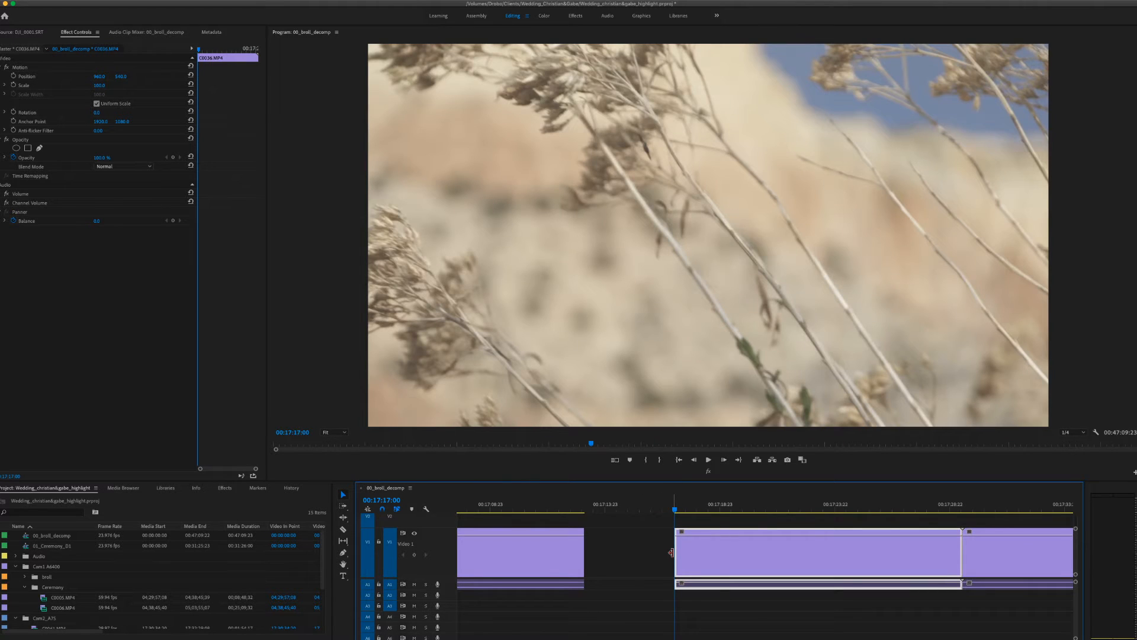
{"action": "key", "text": "minus"}
{"action": "key", "text": "minus"}
{"action": "key", "text": "equal"}
{"action": "key", "text": "equal"}
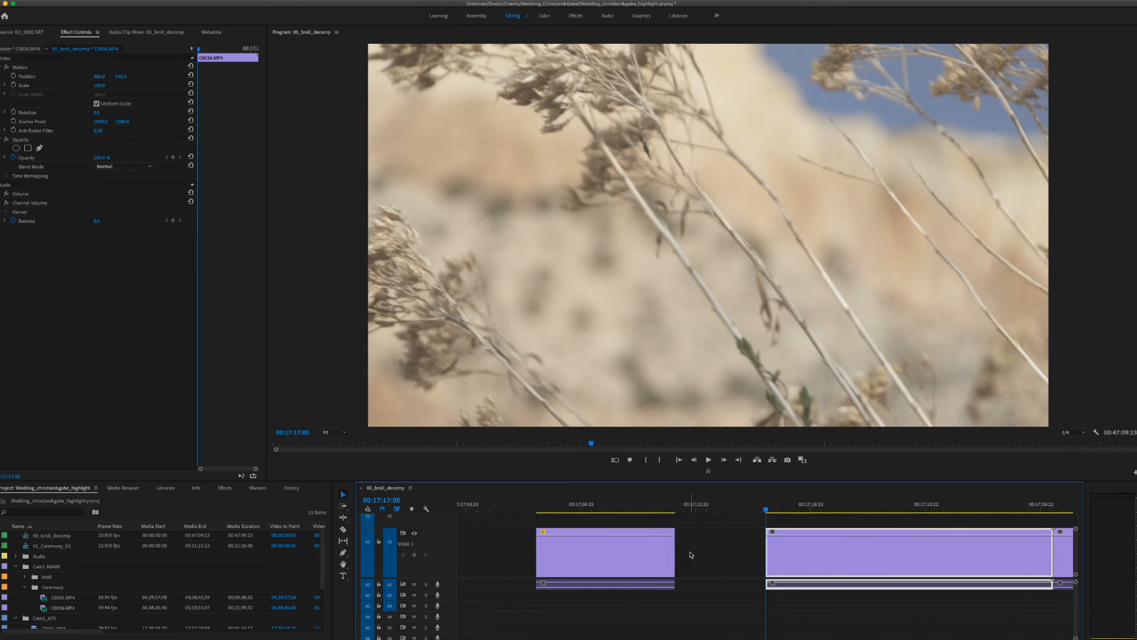
Step: Scrub through the rest of the C0036 clip and split it at 00:17:26:13
{"action": "scroll", "coordinate": [690, 554], "scroll_direction": "right", "scroll_amount": 3}
{"action": "scroll", "coordinate": [690, 554], "scroll_direction": "right", "scroll_amount": 1}
{"action": "left_click_drag", "start_coordinate": [624, 513], "coordinate": [844, 538]}
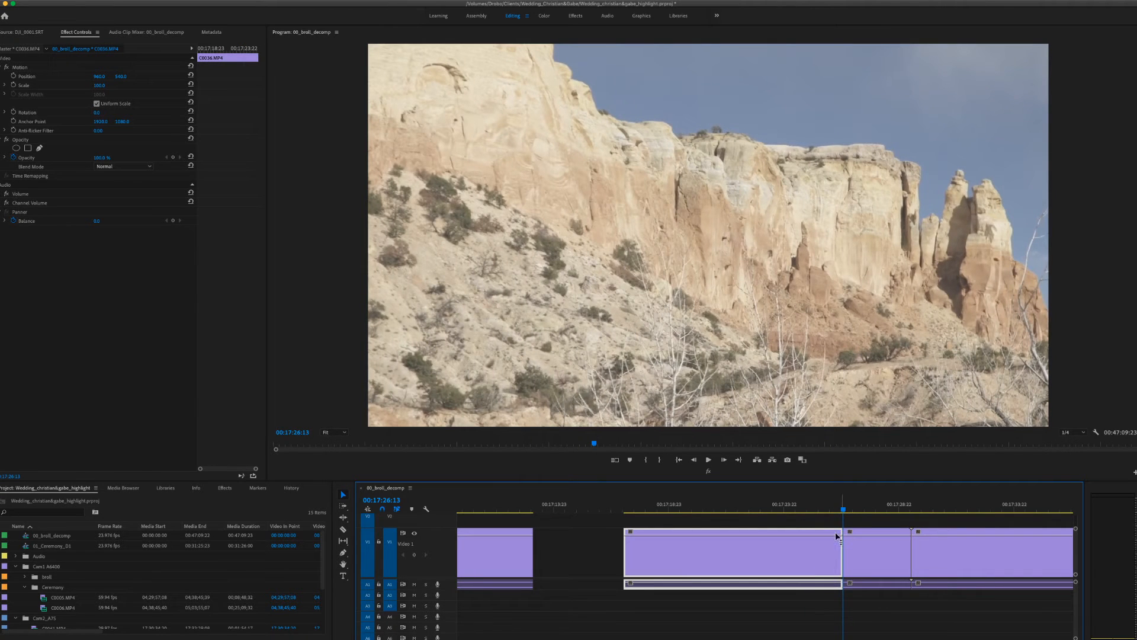
Step: Set the scale of the first C0036 segment to 50 and place a marker on it at 00:17:23:23
{"action": "left_click", "coordinate": [732, 509]}
{"action": "left_click", "coordinate": [106, 85]}
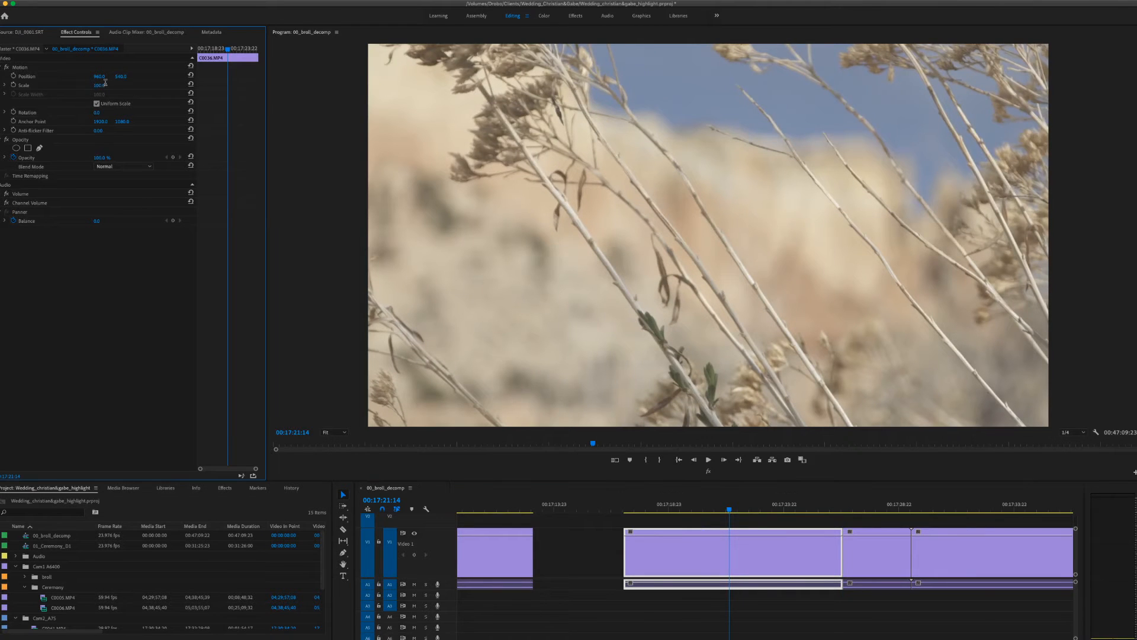
{"action": "type", "text": "50"}
{"action": "key", "text": "Return"}
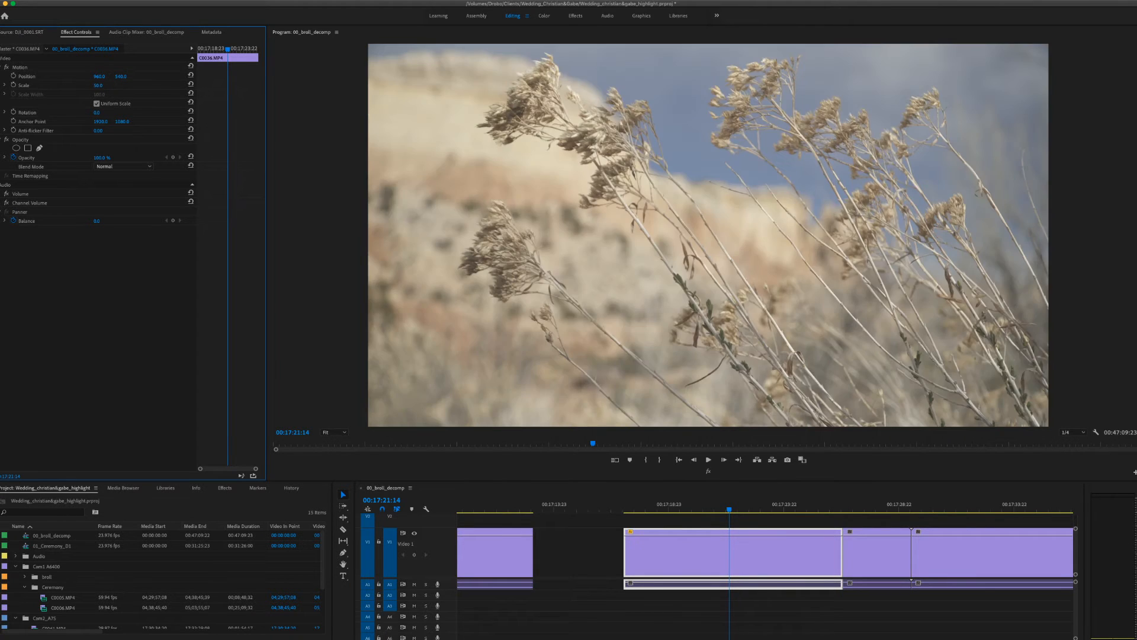
{"action": "mouse_move", "coordinate": [765, 508]}
{"action": "left_mouse_down"}
{"action": "mouse_move", "coordinate": [843, 509]}
{"action": "mouse_move", "coordinate": [775, 513]}
{"action": "mouse_move", "coordinate": [783, 514]}
{"action": "left_mouse_up"}
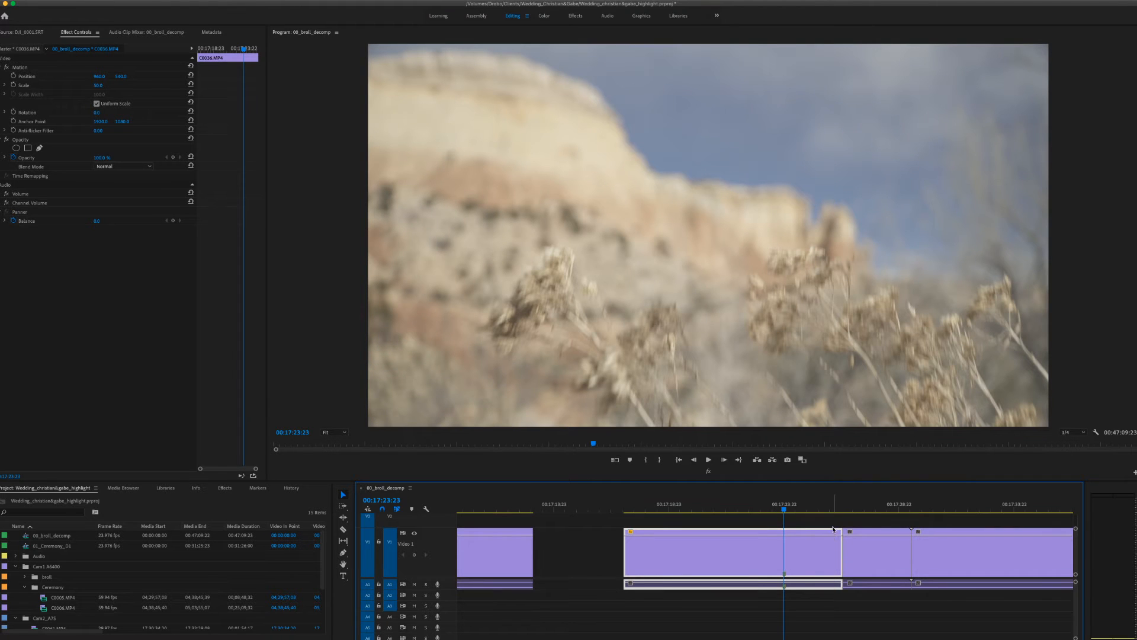
Step: Review the short remaining segment at the end of C0036 and delete it
{"action": "scroll", "coordinate": [833, 529], "scroll_direction": "right", "scroll_amount": 6}
{"action": "left_click", "coordinate": [601, 511]}
{"action": "left_click_drag", "start_coordinate": [600, 510], "coordinate": [626, 526]}
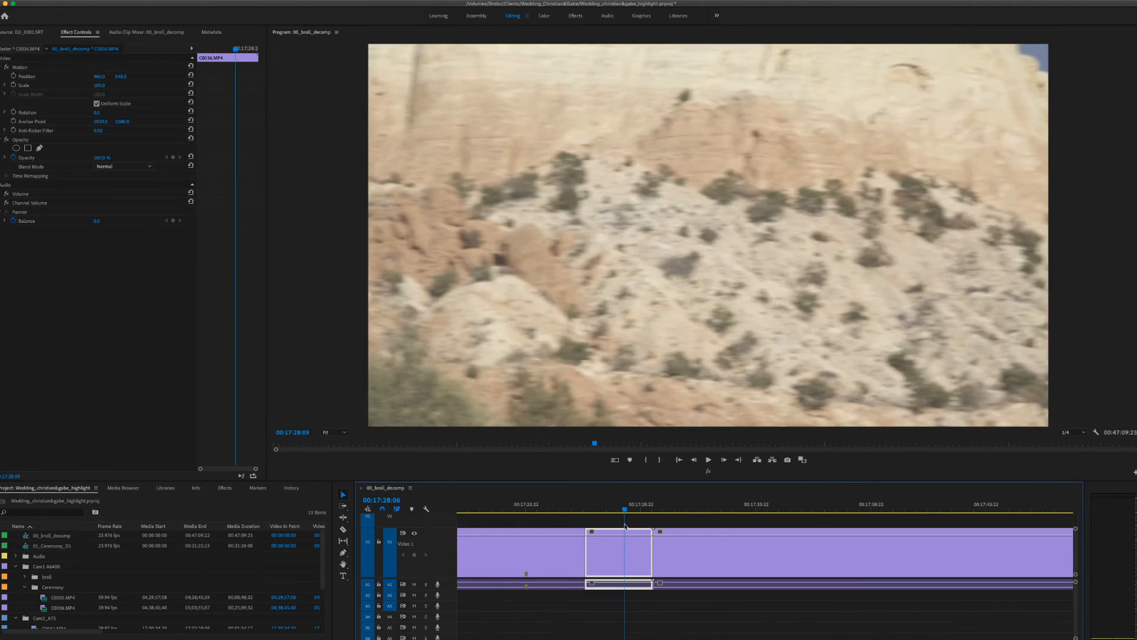
{"action": "key", "text": "space"}
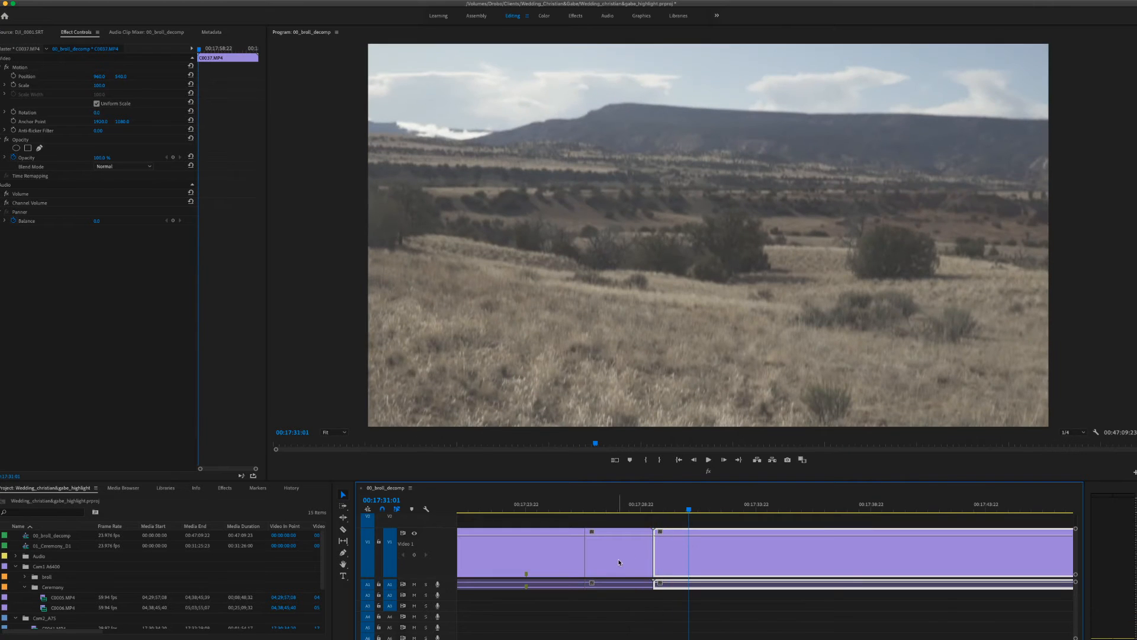
{"action": "left_click", "coordinate": [619, 562]}
{"action": "key", "text": "Delete"}
Step: Look over the clips of the whole 00_broll_decomp sequence and return to the start of the C0037 clip
{"action": "key", "text": "minus"}
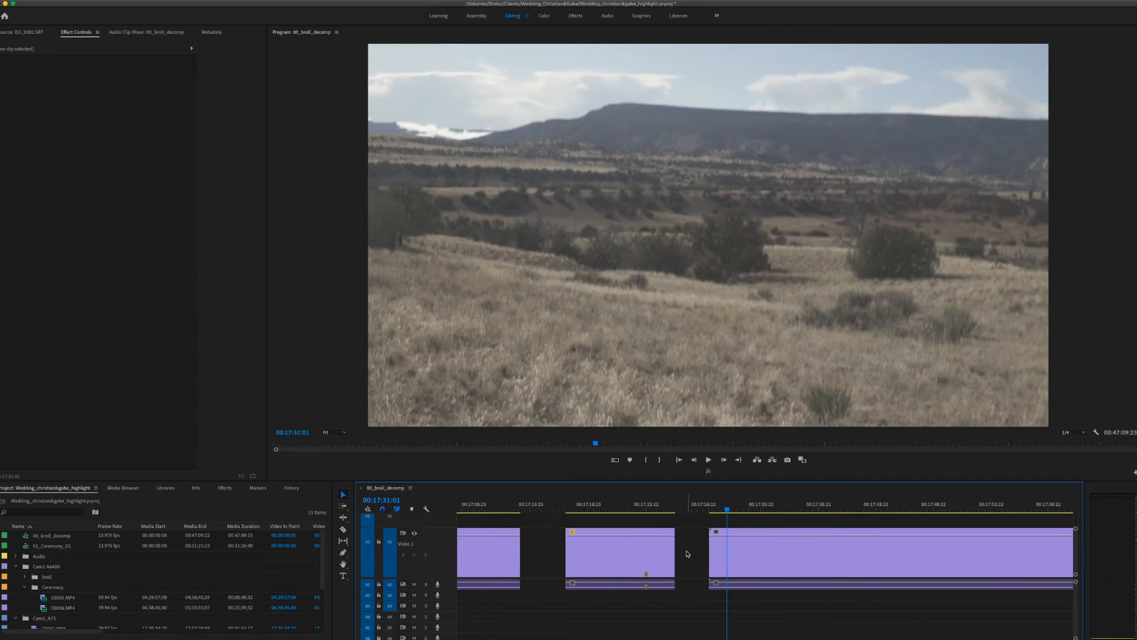
{"action": "key", "text": "minus"}
{"action": "key", "text": "minus"}
{"action": "key", "text": "minus"}
{"action": "key", "text": "minus"}
{"action": "key", "text": "minus"}
{"action": "key", "text": "minus"}
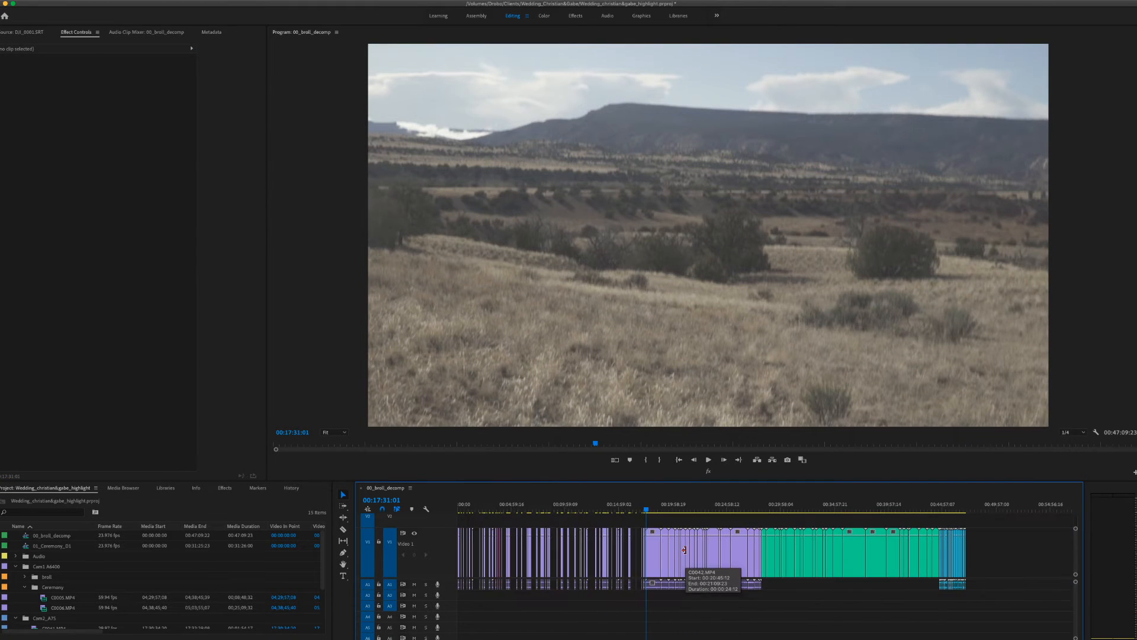
{"action": "key", "text": "equal"}
{"action": "key", "text": "equal"}
{"action": "key", "text": "equal"}
{"action": "key", "text": "equal"}
{"action": "key", "text": "equal"}
{"action": "key", "text": "equal"}
{"action": "key", "text": "equal"}
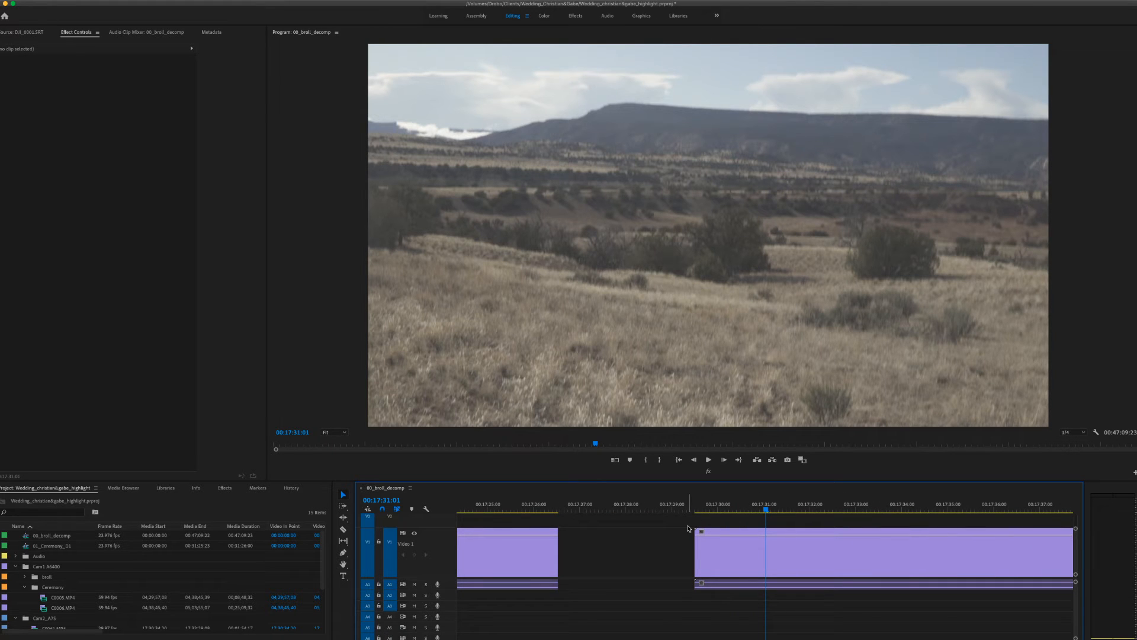
Step: Scrub through the opening of the C0037 clip and trim its start to 00:17:53:05
{"action": "left_click_drag", "start_coordinate": [697, 512], "coordinate": [996, 540]}
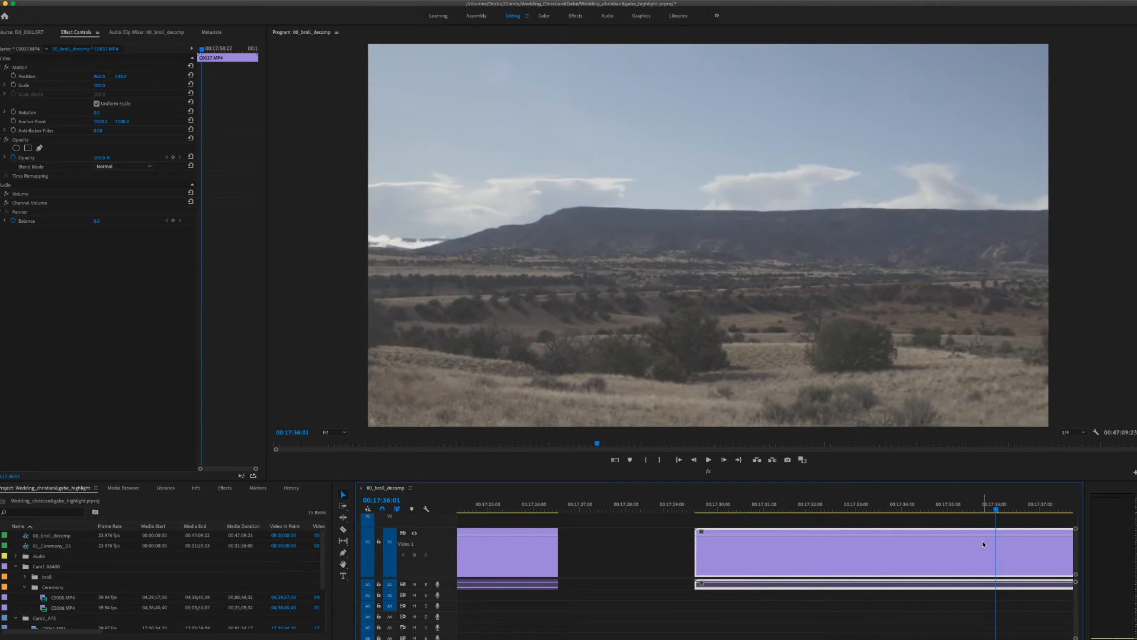
{"action": "key", "text": "minus"}
{"action": "scroll", "coordinate": [977, 544], "scroll_direction": "right", "scroll_amount": 3}
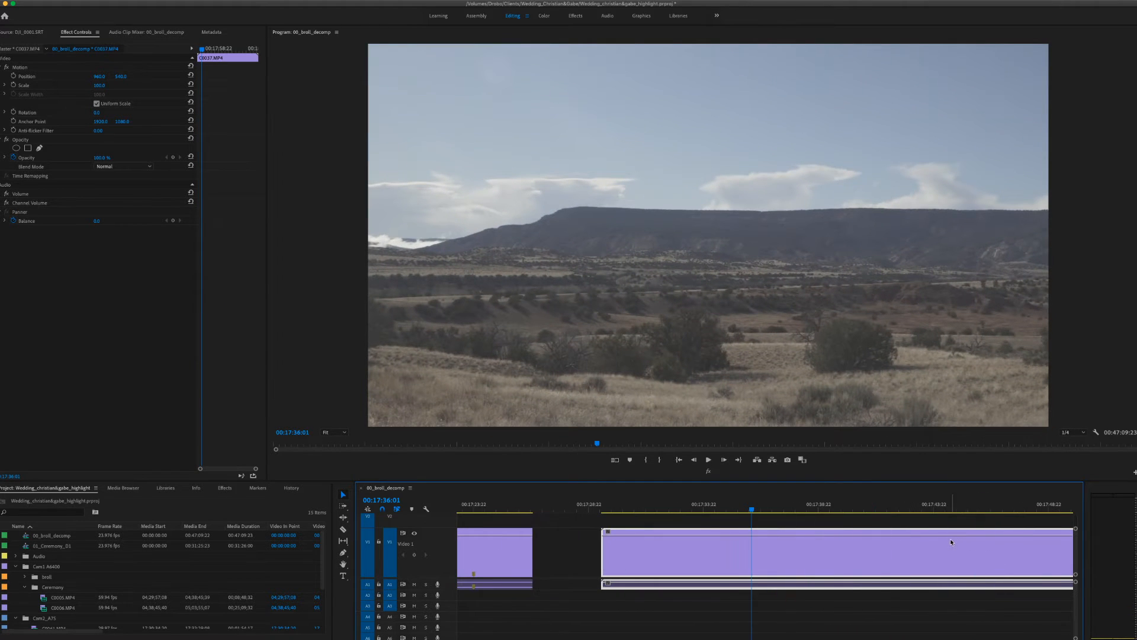
{"action": "scroll", "coordinate": [953, 541], "scroll_direction": "right", "scroll_amount": 3}
{"action": "left_click_drag", "start_coordinate": [595, 510], "coordinate": [695, 523]}
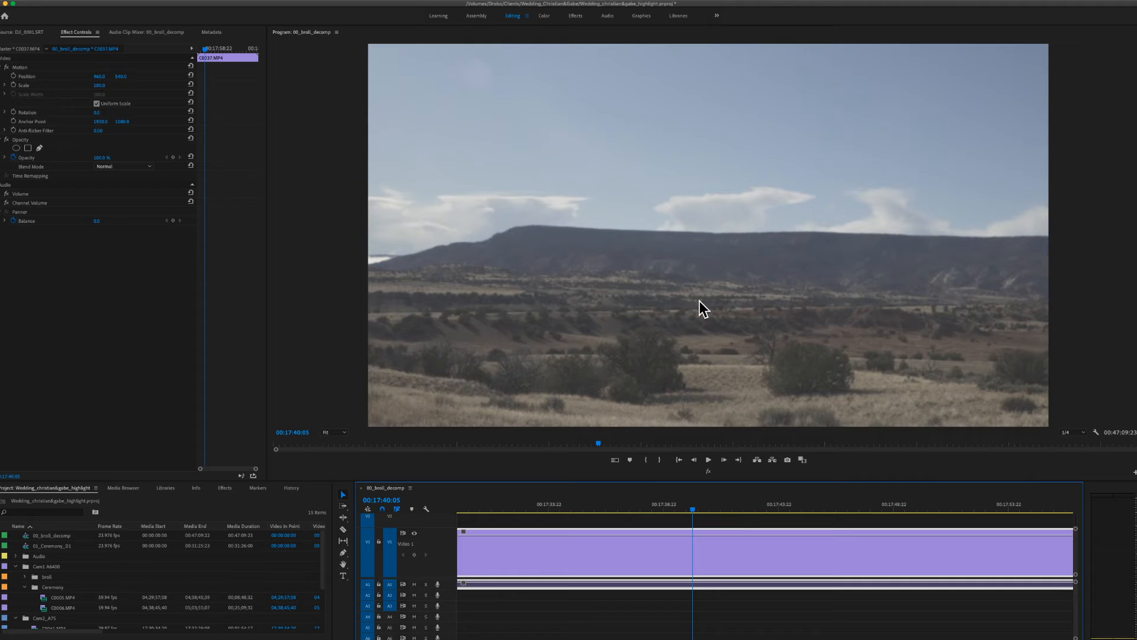
{"action": "left_click", "coordinate": [717, 525]}
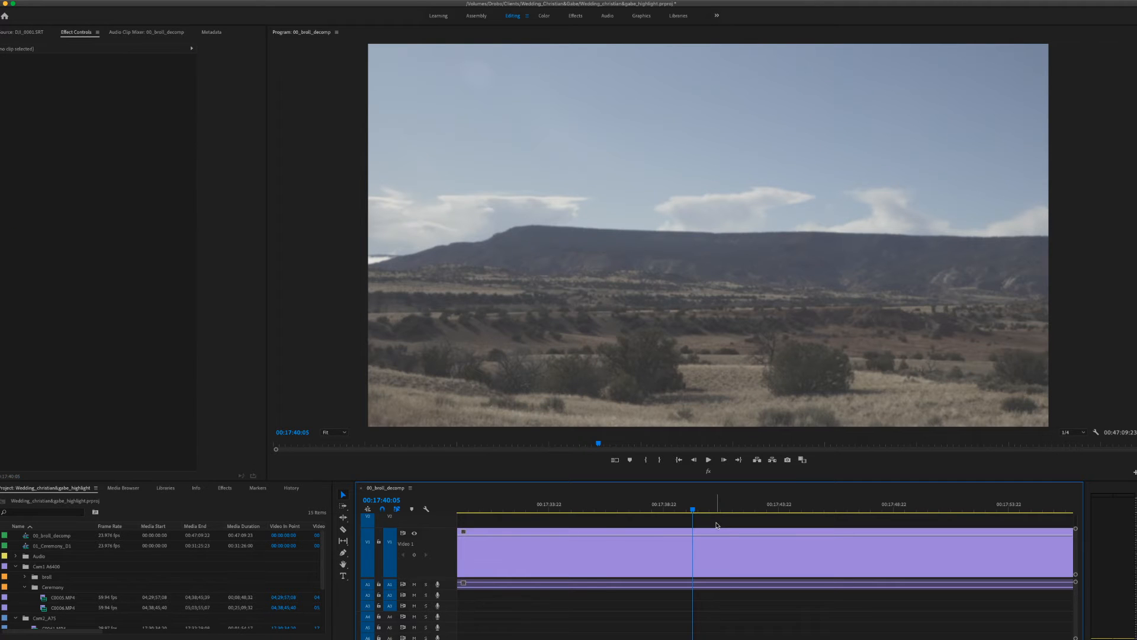
{"action": "key", "text": "minus"}
{"action": "left_click_drag", "start_coordinate": [731, 510], "coordinate": [822, 524]}
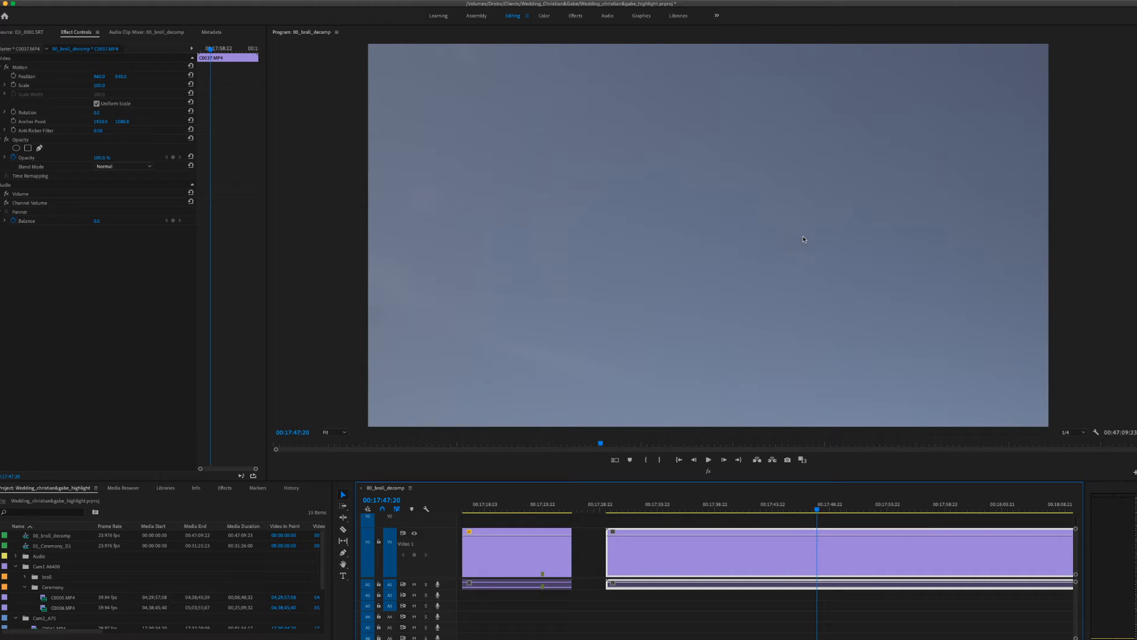
{"action": "left_click_drag", "start_coordinate": [718, 513], "coordinate": [881, 525]}
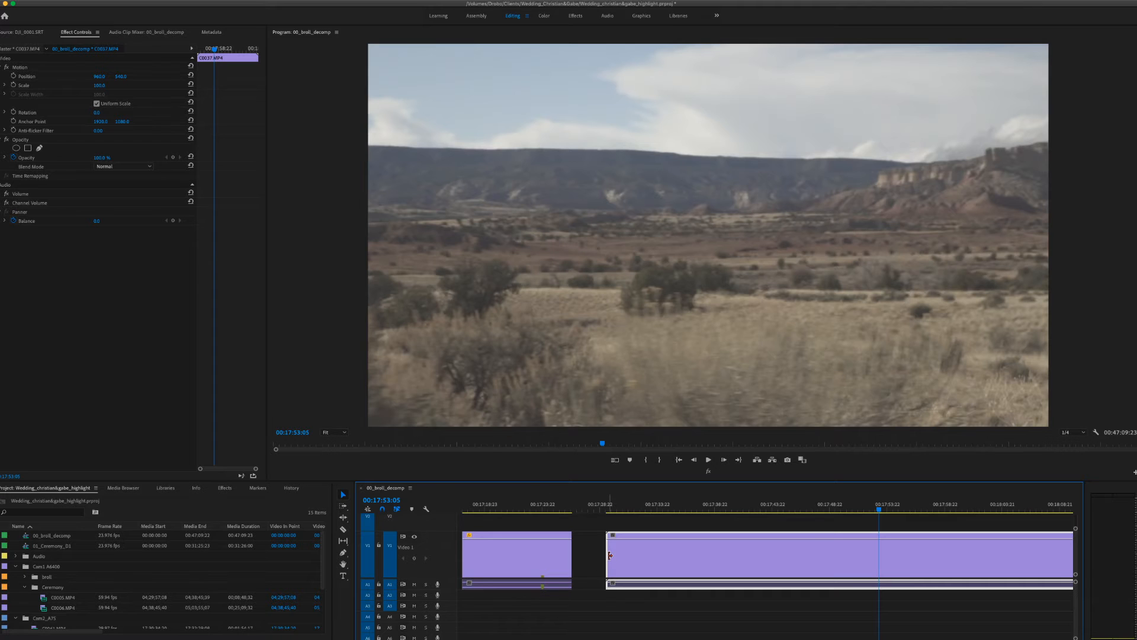
{"action": "left_click_drag", "start_coordinate": [611, 555], "coordinate": [880, 578]}
Step: Scrub further through the C0037 clip and split it at 00:18:16:06
{"action": "scroll", "coordinate": [607, 523], "scroll_direction": "right", "scroll_amount": 10}
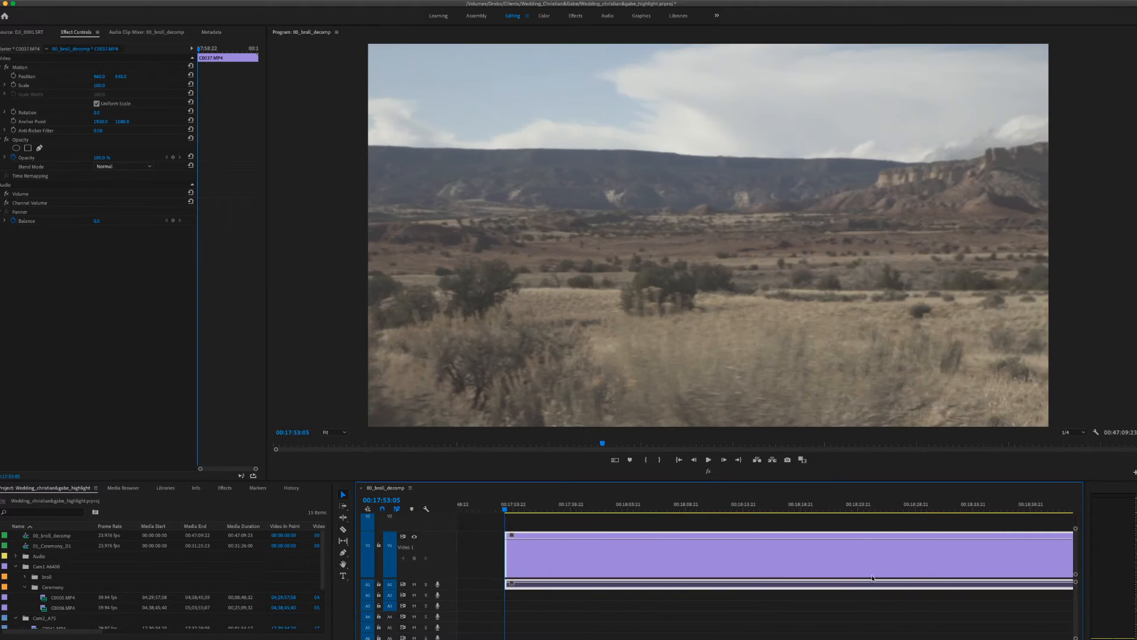
{"action": "left_click_drag", "start_coordinate": [493, 511], "coordinate": [595, 527]}
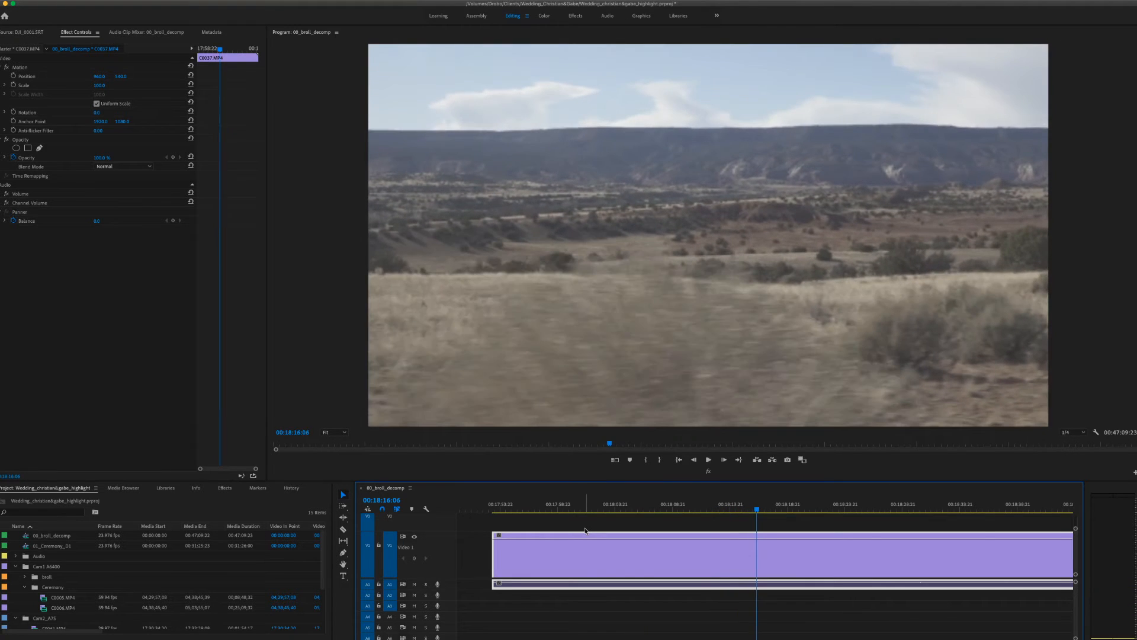
{"action": "key", "text": "super+k"}
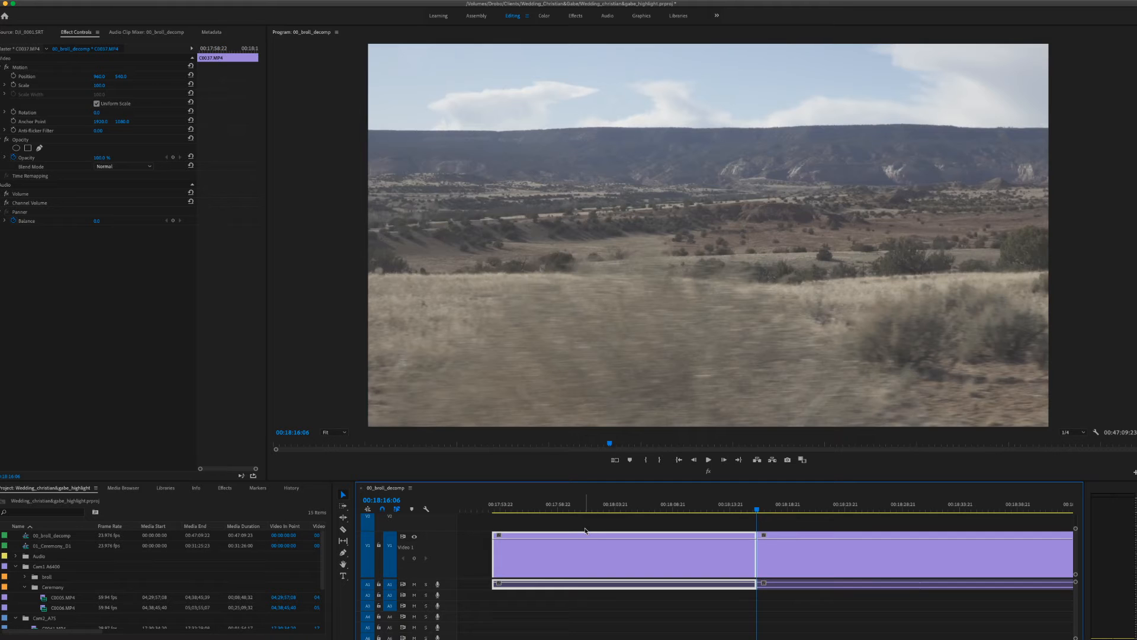
{"action": "left_click", "coordinate": [640, 524]}
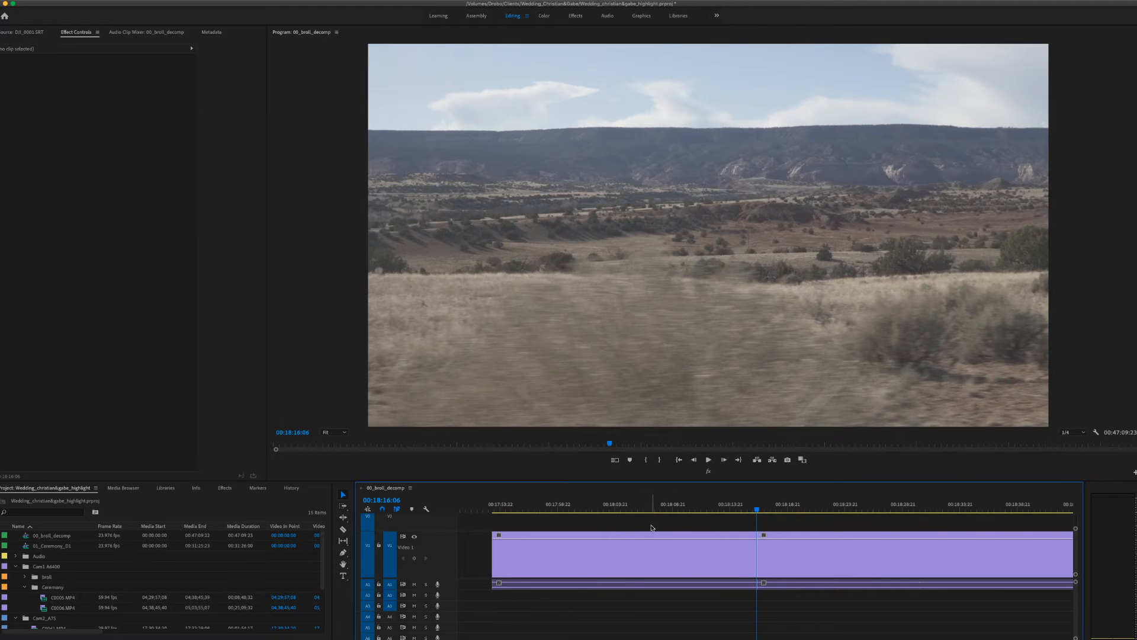
{"action": "key", "text": "minus"}
{"action": "key", "text": "minus"}
{"action": "key", "text": "minus"}
{"action": "scroll", "coordinate": [681, 536], "scroll_direction": "right", "scroll_amount": 5}
{"action": "key", "text": "equal"}
{"action": "key", "text": "equal"}
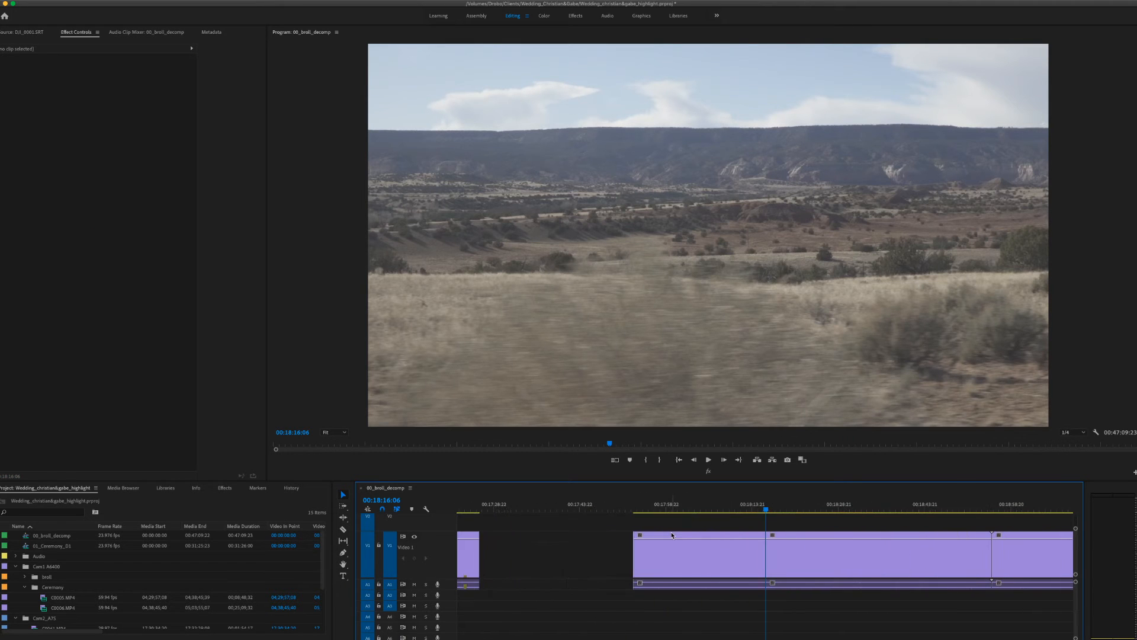
Step: Scrub through the C0037 segment after the split and trim its start in stages to 00:18:33:19 and 00:18:46:14
{"action": "key", "text": "equal"}
{"action": "scroll", "coordinate": [674, 530], "scroll_direction": "right", "scroll_amount": 5}
{"action": "left_click_drag", "start_coordinate": [527, 513], "coordinate": [709, 541]}
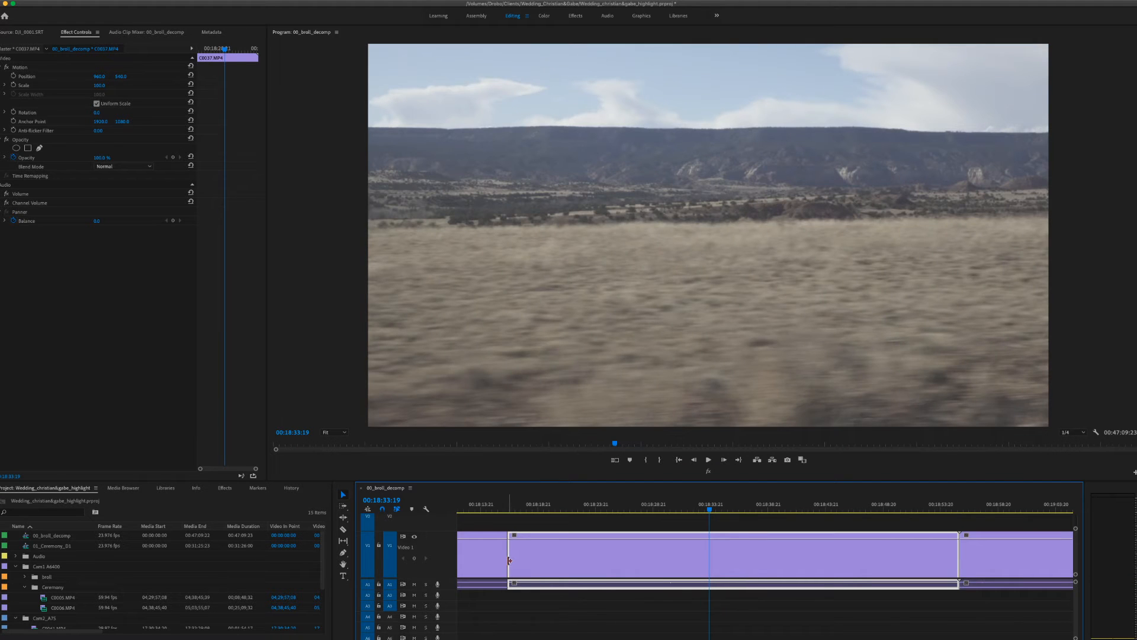
{"action": "left_click_drag", "start_coordinate": [510, 559], "coordinate": [711, 573]}
{"action": "left_click_drag", "start_coordinate": [510, 559], "coordinate": [724, 564]}
{"action": "scroll", "coordinate": [760, 568], "scroll_direction": "right", "scroll_amount": 3}
{"action": "left_click_drag", "start_coordinate": [560, 506], "coordinate": [690, 527]}
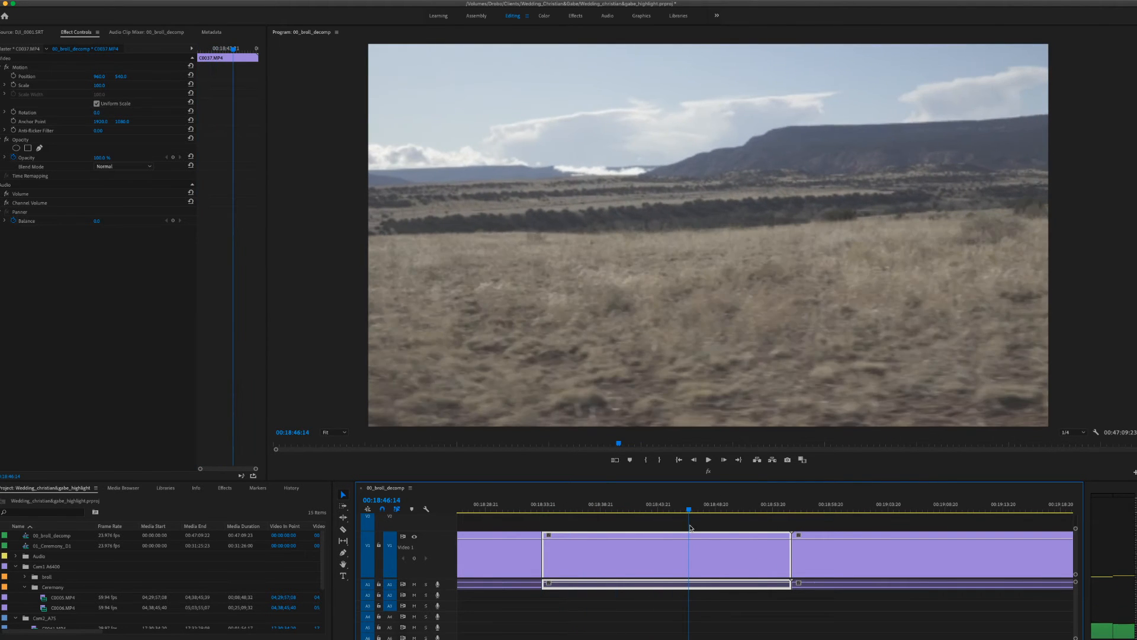
{"action": "left_click_drag", "start_coordinate": [547, 554], "coordinate": [689, 555]}
{"action": "scroll", "coordinate": [667, 555], "scroll_direction": "right", "scroll_amount": 2}
{"action": "left_click_drag", "start_coordinate": [567, 511], "coordinate": [681, 523]}
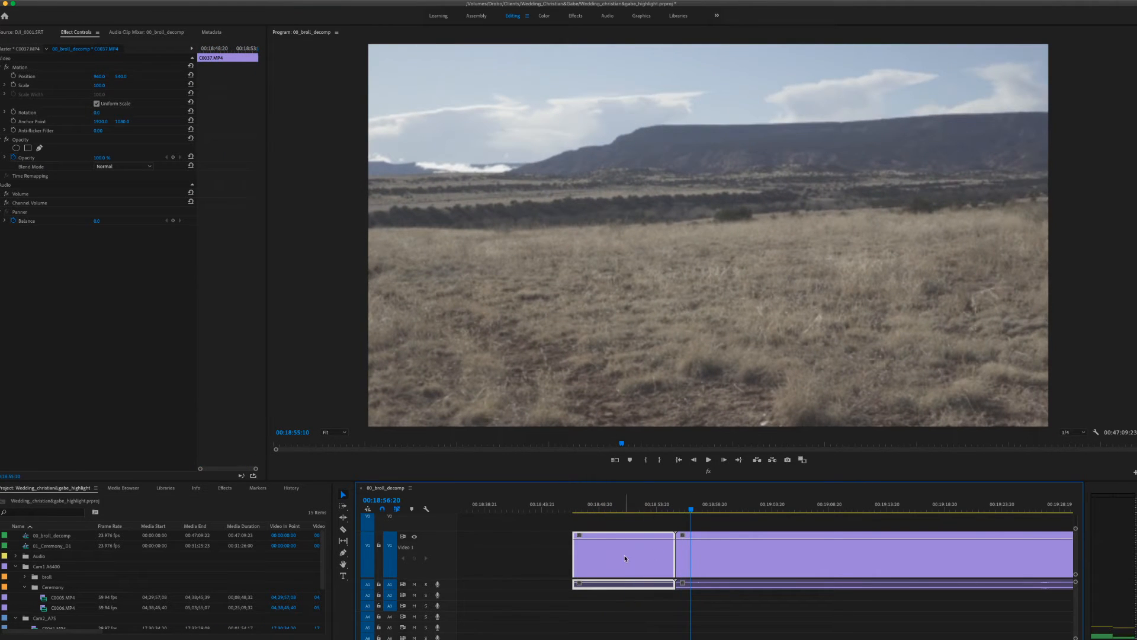
{"action": "key", "text": "Delete"}
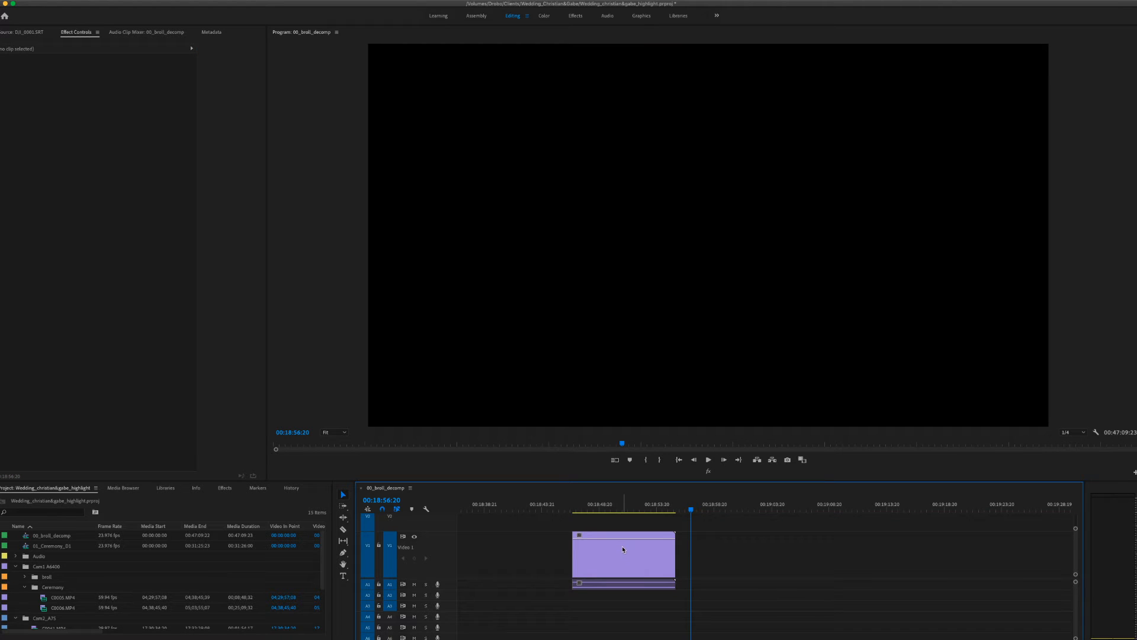
{"action": "key", "text": "equal"}
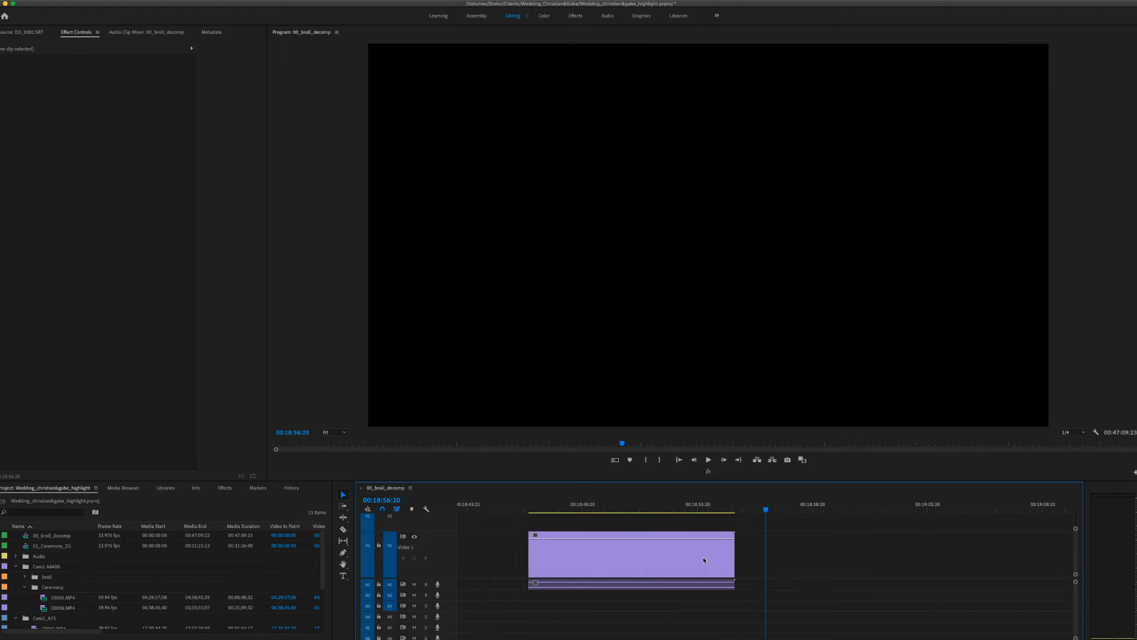
{"action": "key", "text": "minus"}
{"action": "key", "text": "minus"}
{"action": "key", "text": "minus"}
{"action": "key", "text": "equal"}
{"action": "scroll", "coordinate": [734, 563], "scroll_direction": "right", "scroll_amount": 5}
{"action": "scroll", "coordinate": [734, 563], "scroll_direction": "right", "scroll_amount": 2}
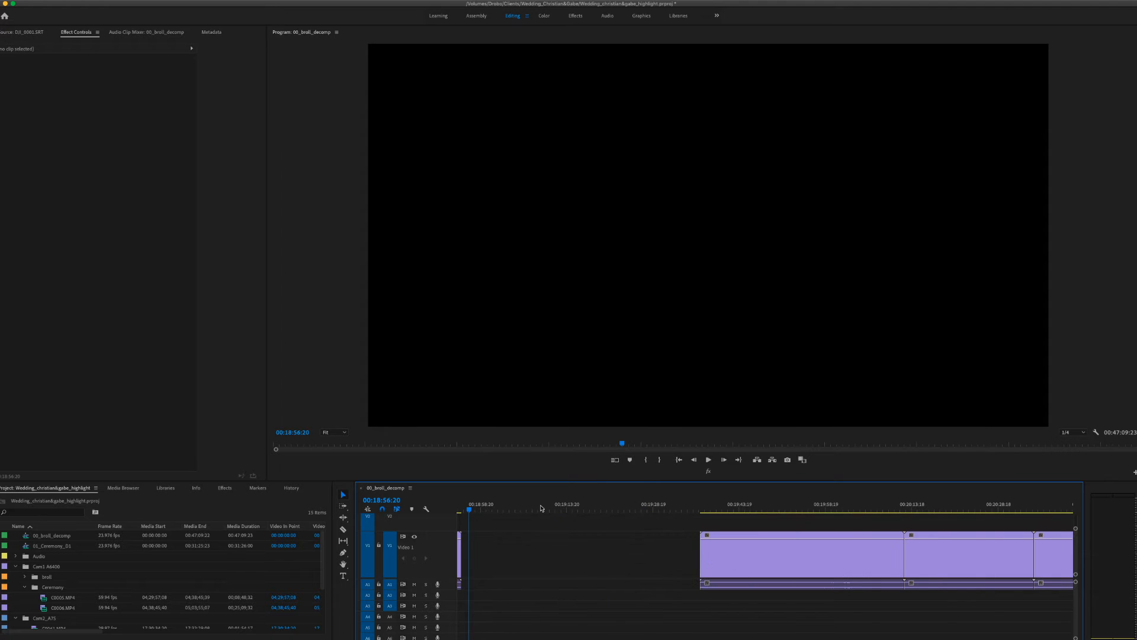
{"action": "mouse_move", "coordinate": [472, 505]}
{"action": "left_mouse_down"}
{"action": "mouse_move", "coordinate": [458, 506]}
{"action": "mouse_move", "coordinate": [481, 509]}
{"action": "left_mouse_up"}
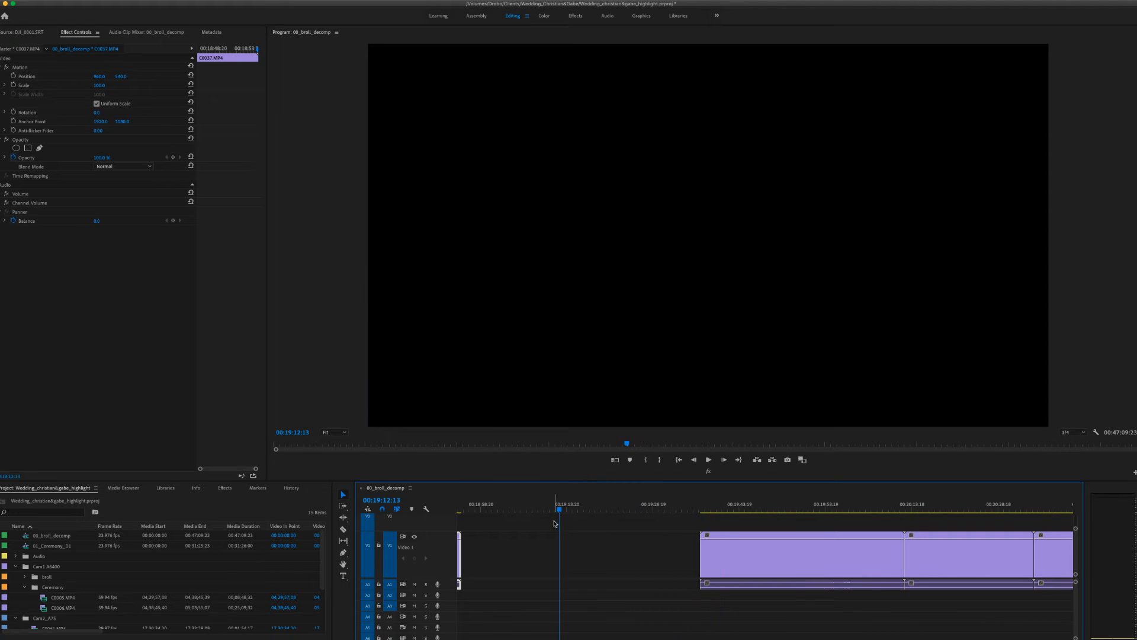
{"action": "key", "text": "super+z"}
Step: Review the short remaining C0037 segment just before C0038 and delete it
{"action": "left_click_drag", "start_coordinate": [481, 505], "coordinate": [524, 513]}
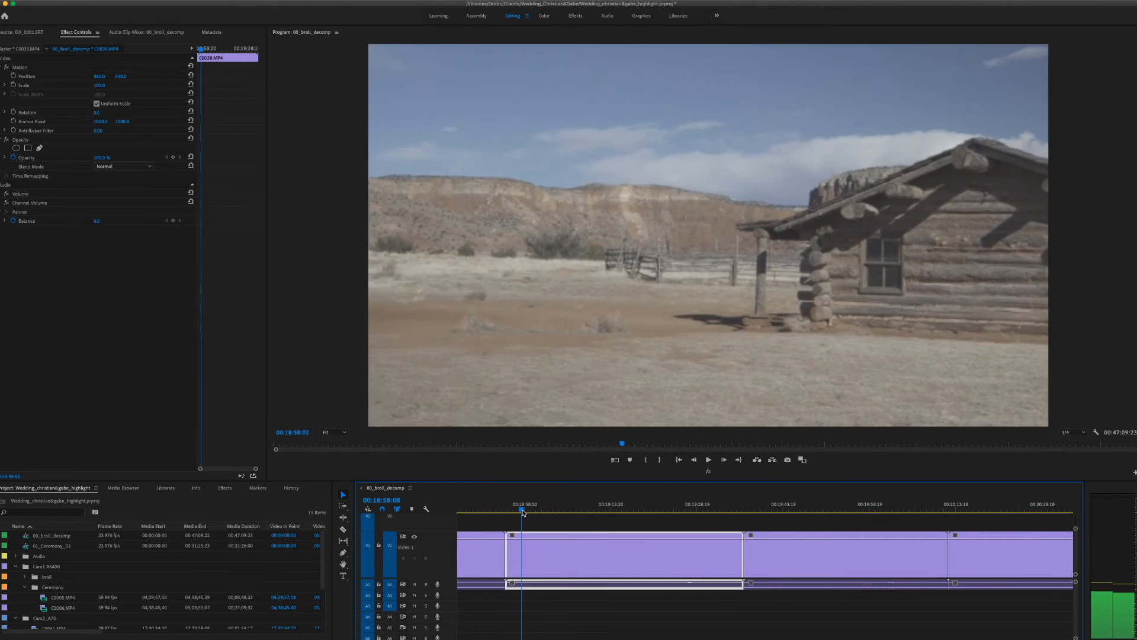
{"action": "left_click", "coordinate": [488, 554]}
{"action": "scroll", "coordinate": [498, 546], "scroll_direction": "left", "scroll_amount": 5}
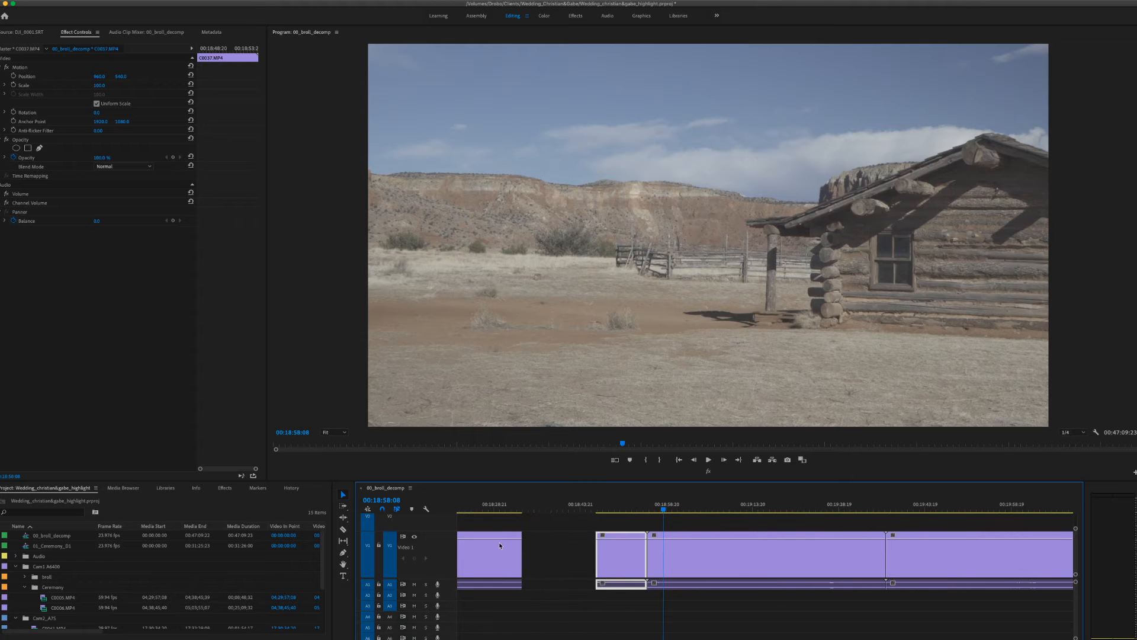
{"action": "left_click_drag", "start_coordinate": [605, 506], "coordinate": [633, 508]}
{"action": "key", "text": "Delete"}
Step: Scrub through the opening of the C0038 cabin clip and trim its start to 00:19:14:08
{"action": "scroll", "coordinate": [534, 533], "scroll_direction": "right", "scroll_amount": 3}
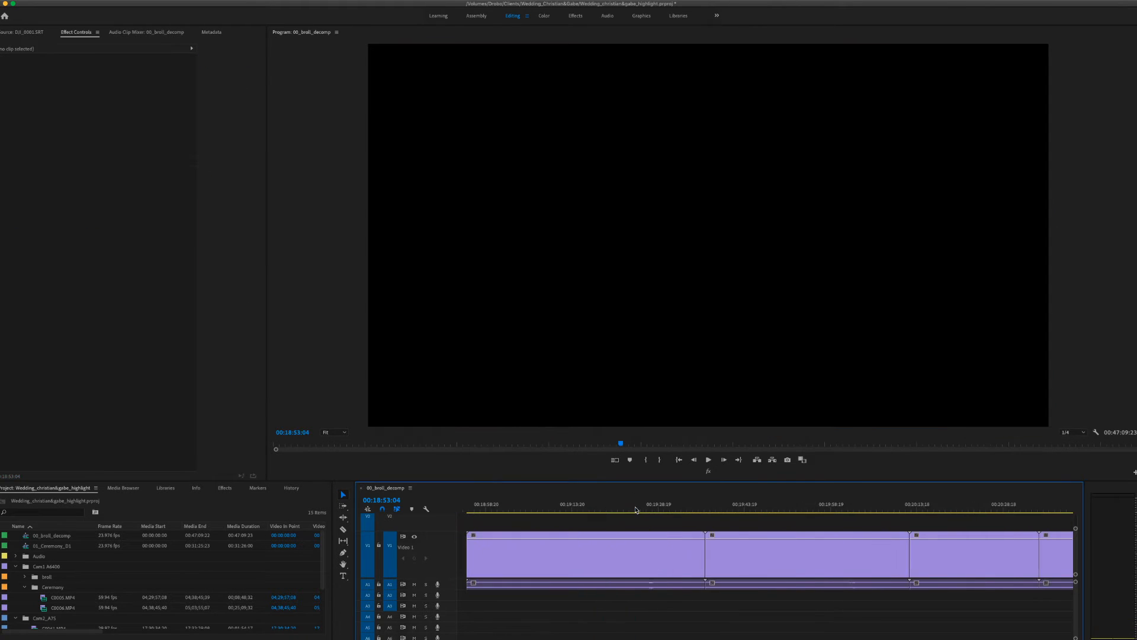
{"action": "left_click_drag", "start_coordinate": [546, 510], "coordinate": [614, 530]}
{"action": "mouse_move", "coordinate": [627, 531]}
{"action": "left_mouse_down"}
{"action": "mouse_move", "coordinate": [666, 532]}
{"action": "mouse_move", "coordinate": [632, 532]}
{"action": "mouse_move", "coordinate": [644, 530]}
{"action": "left_mouse_up"}
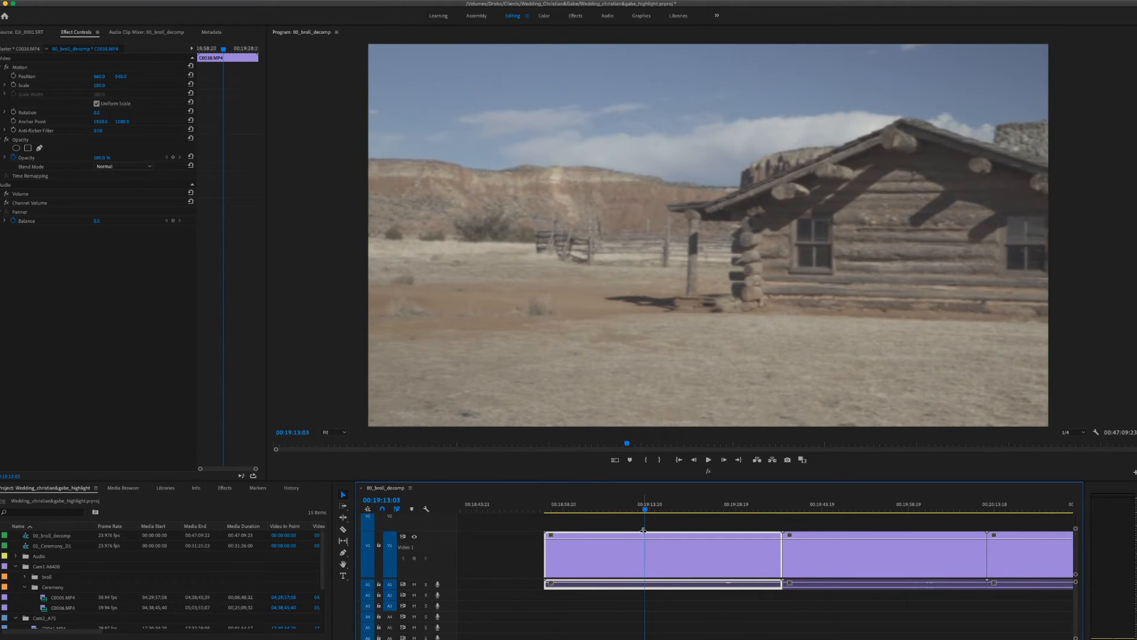
{"action": "left_click_drag", "start_coordinate": [547, 555], "coordinate": [646, 555]}
{"action": "left_click_drag", "start_coordinate": [645, 511], "coordinate": [654, 542]}
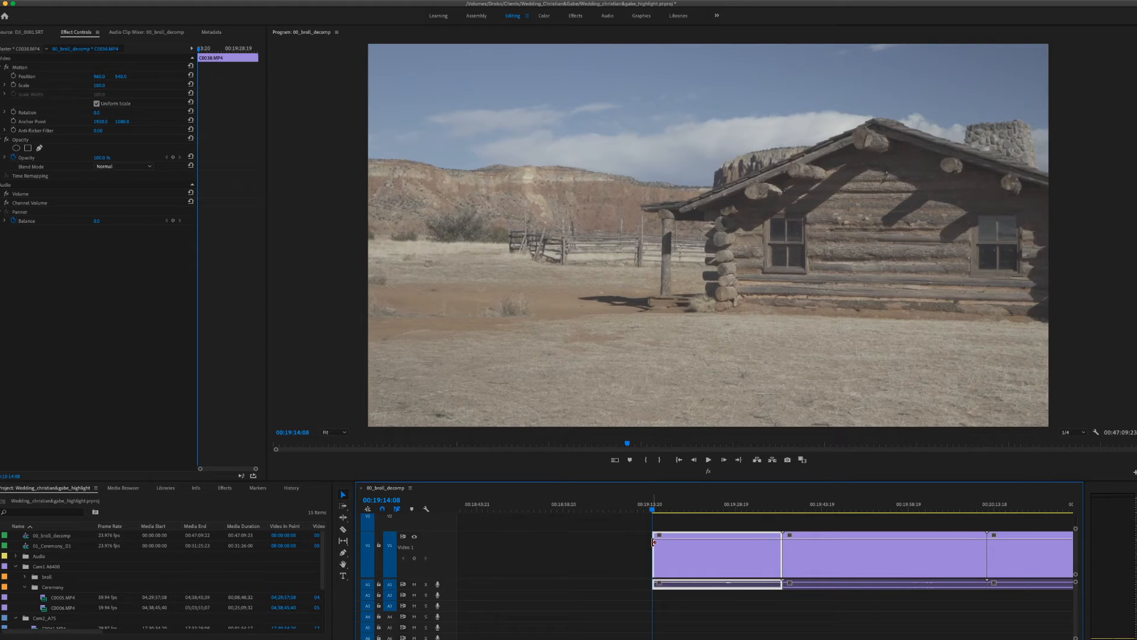
Step: Scrub further through the C0038 clip and split it at 00:19:19:06
{"action": "key", "text": "="}
{"action": "scroll", "coordinate": [655, 544], "scroll_direction": "right", "scroll_amount": 5}
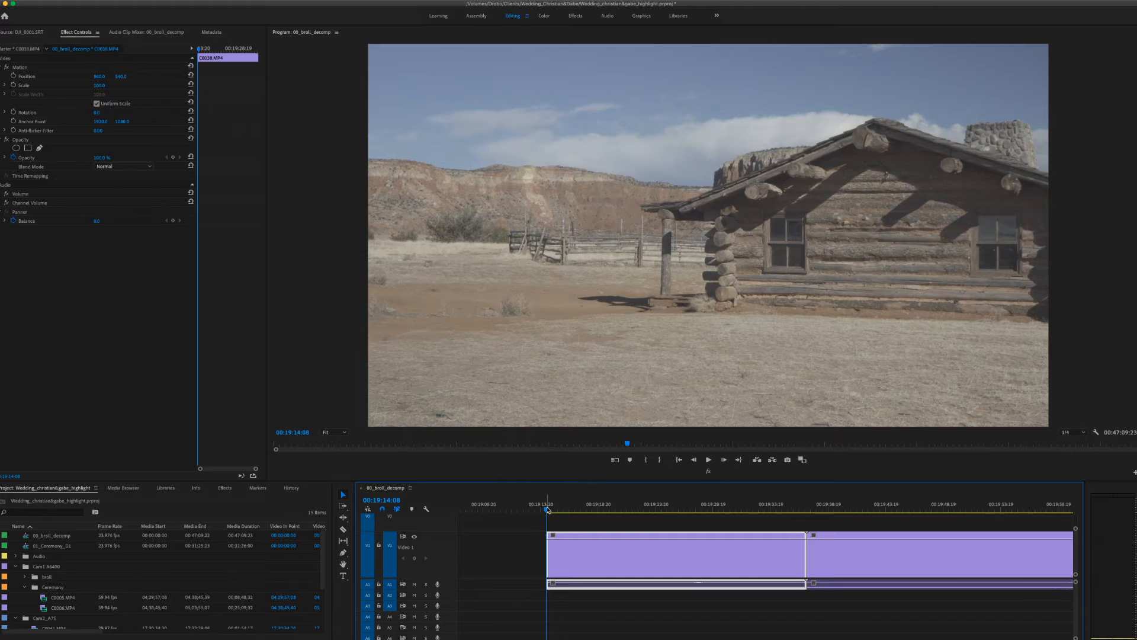
{"action": "left_click_drag", "start_coordinate": [550, 513], "coordinate": [605, 523]}
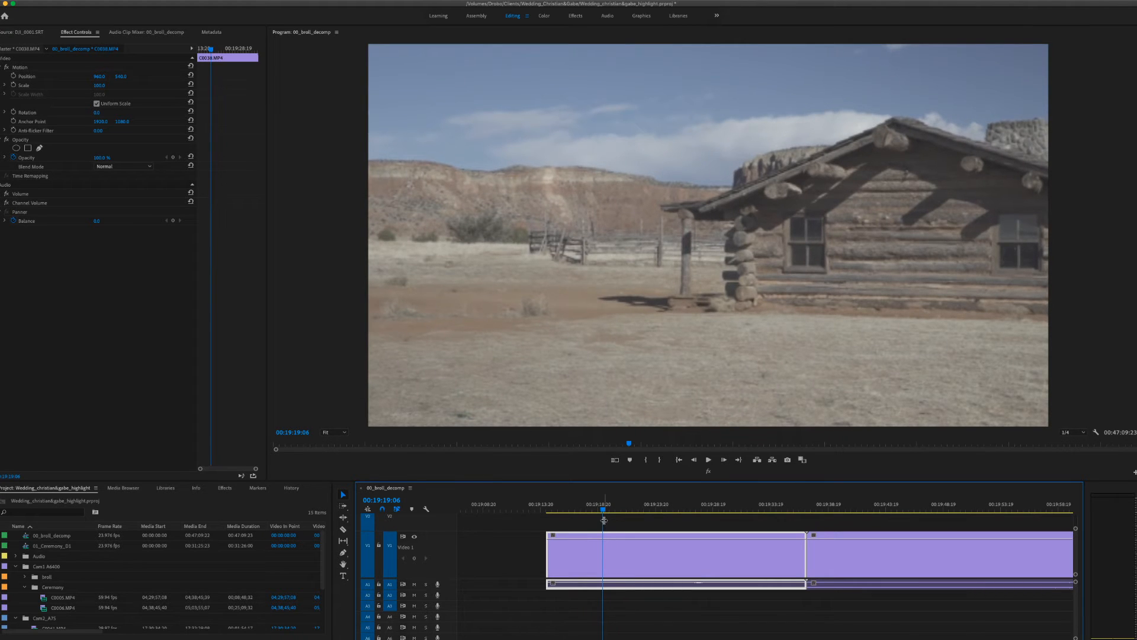
{"action": "key", "text": "super+k"}
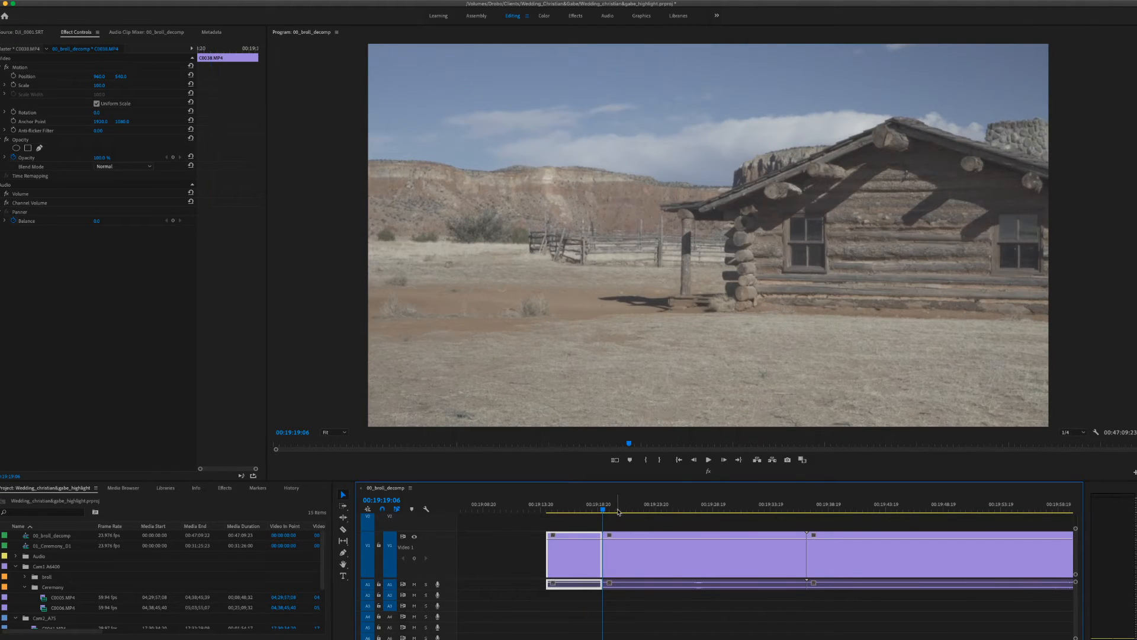
Step: Scrub through the second C0038 segment and trim its start in stages to 00:19:20:22 and 00:19:23:18
{"action": "left_click_drag", "start_coordinate": [604, 511], "coordinate": [624, 515]}
{"action": "left_click_drag", "start_coordinate": [609, 557], "coordinate": [623, 557]}
{"action": "scroll", "coordinate": [619, 537], "scroll_direction": "down", "scroll_amount": 3}
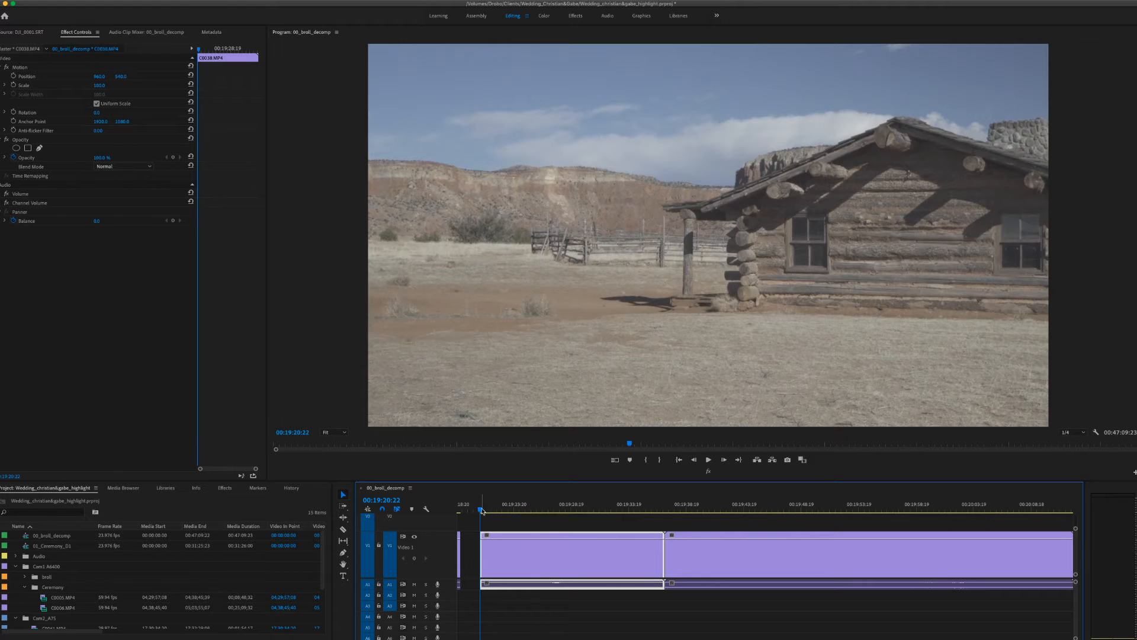
{"action": "left_click_drag", "start_coordinate": [482, 510], "coordinate": [515, 515]}
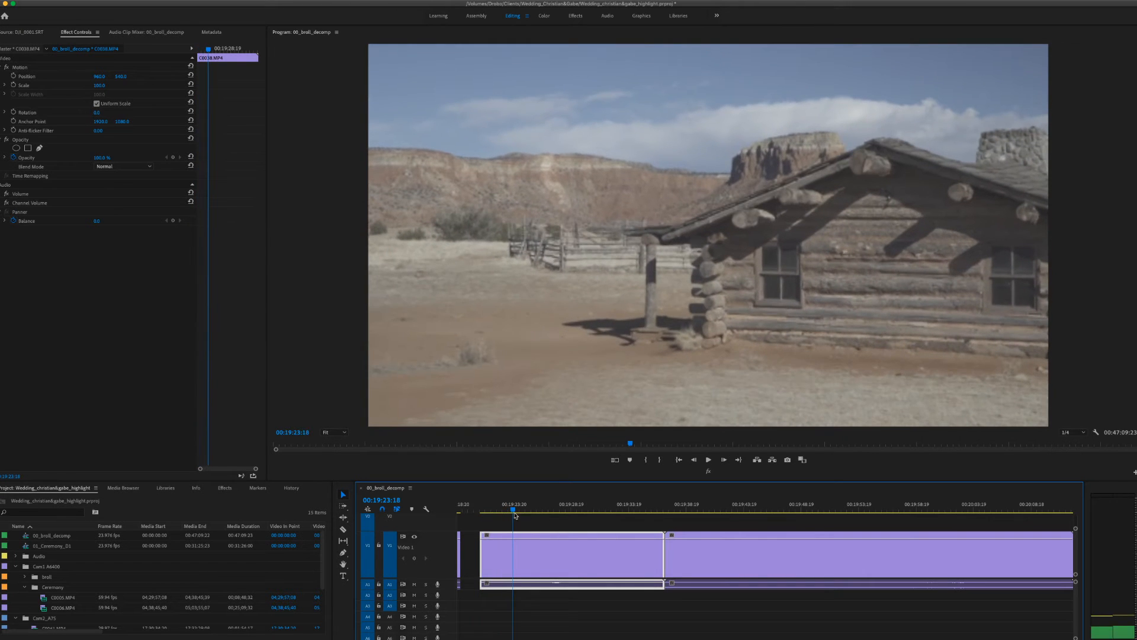
{"action": "left_click_drag", "start_coordinate": [480, 560], "coordinate": [519, 560]}
Step: Split the C0038 segment at 00:19:30:08 and trim the end of its first part to 00:19:28:21
{"action": "left_click_drag", "start_coordinate": [512, 512], "coordinate": [551, 515]}
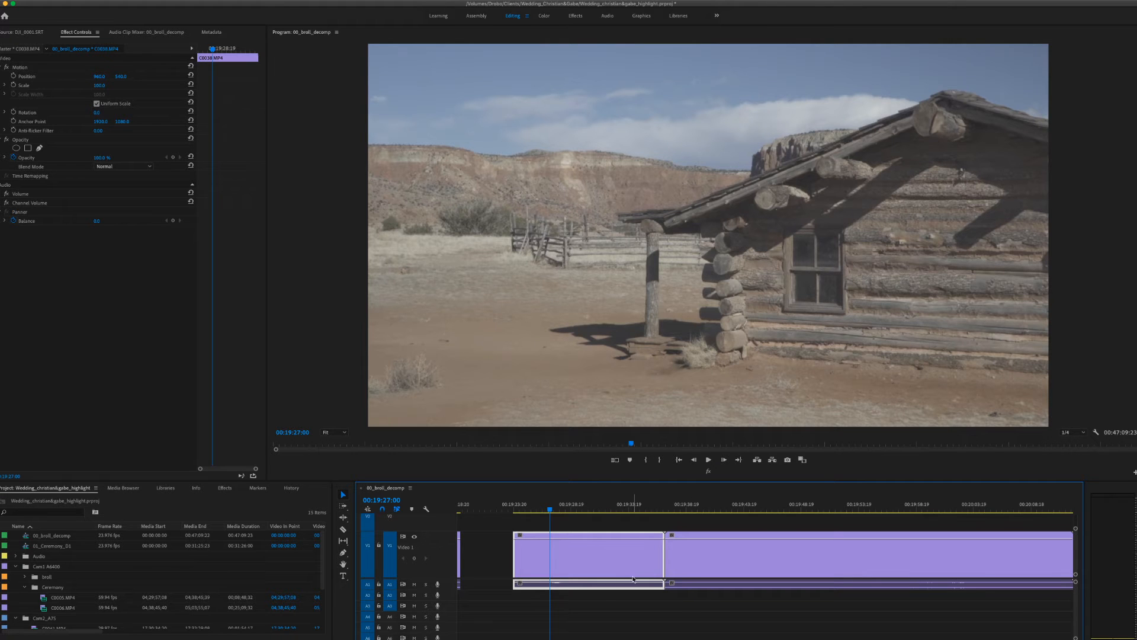
{"action": "left_click_drag", "start_coordinate": [551, 512], "coordinate": [590, 527]}
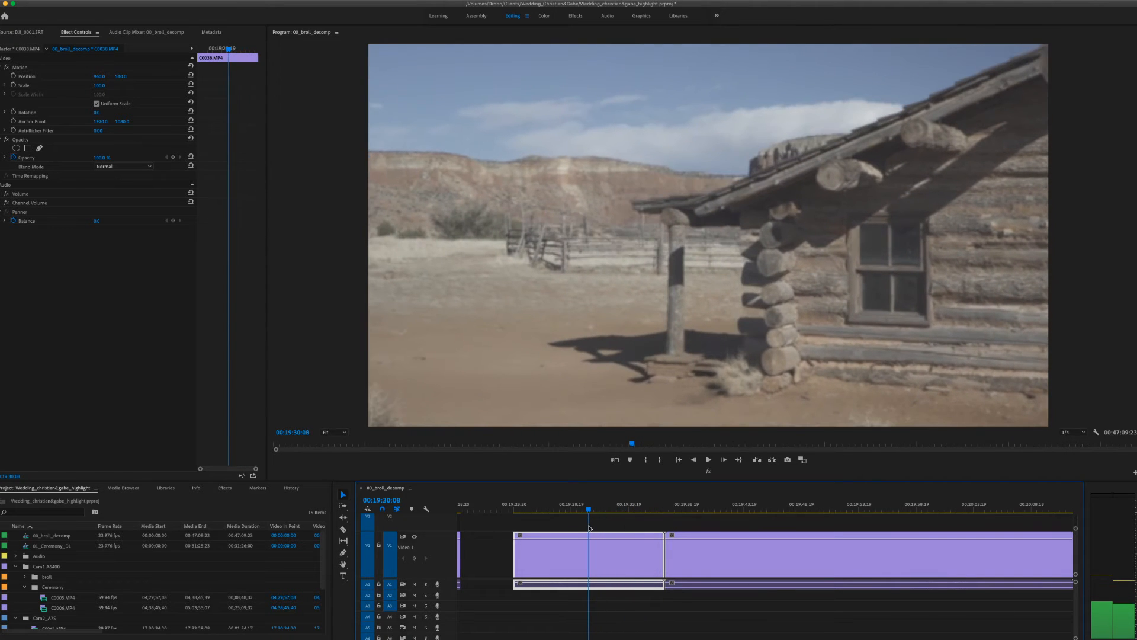
{"action": "key", "text": "super+k"}
{"action": "left_click_drag", "start_coordinate": [565, 508], "coordinate": [570, 533]}
Step: Scrub through the C0039 clip and trim its start in stages to 00:19:49:15 and 00:20:01:14
{"action": "scroll", "coordinate": [591, 527], "scroll_direction": "right", "scroll_amount": 5}
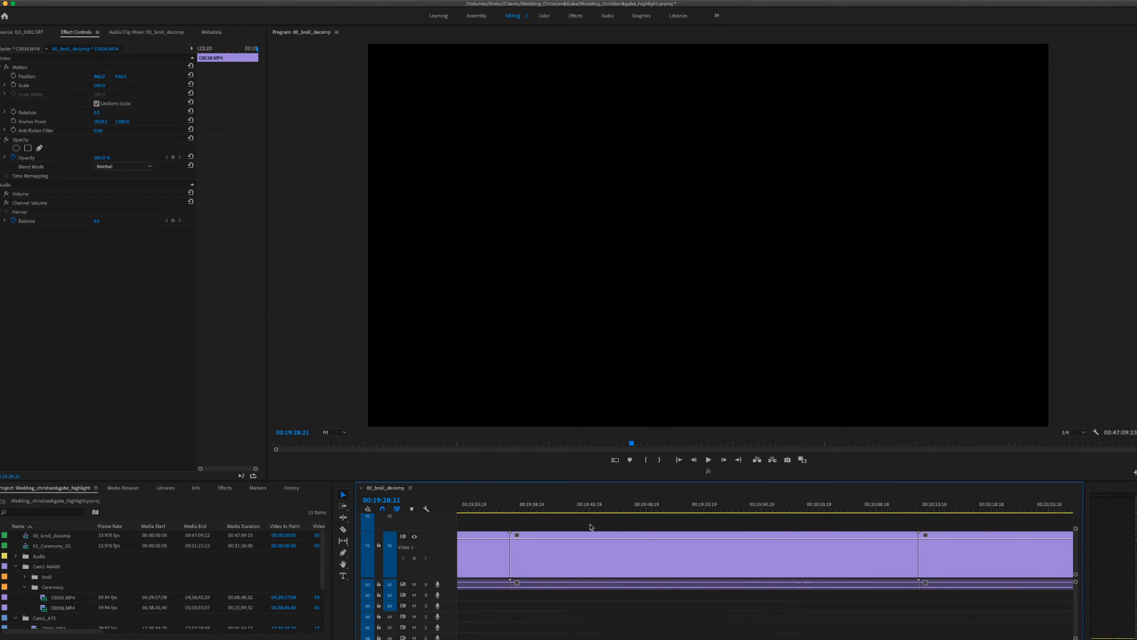
{"action": "left_click_drag", "start_coordinate": [513, 504], "coordinate": [657, 532]}
{"action": "left_click_drag", "start_coordinate": [515, 557], "coordinate": [655, 557]}
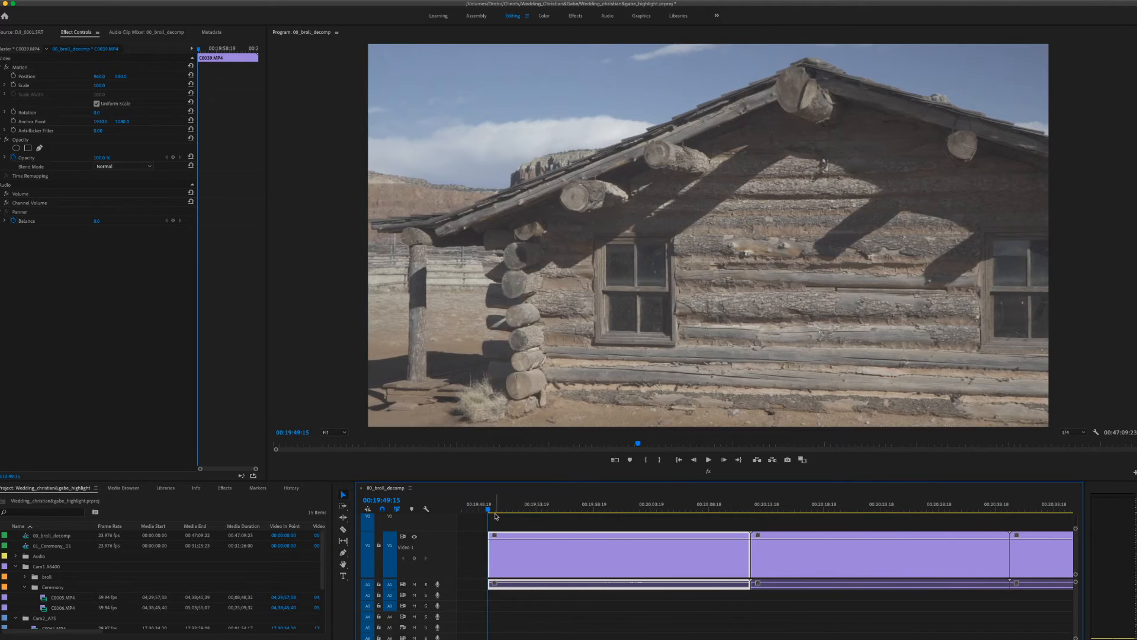
{"action": "left_click_drag", "start_coordinate": [494, 513], "coordinate": [626, 533]}
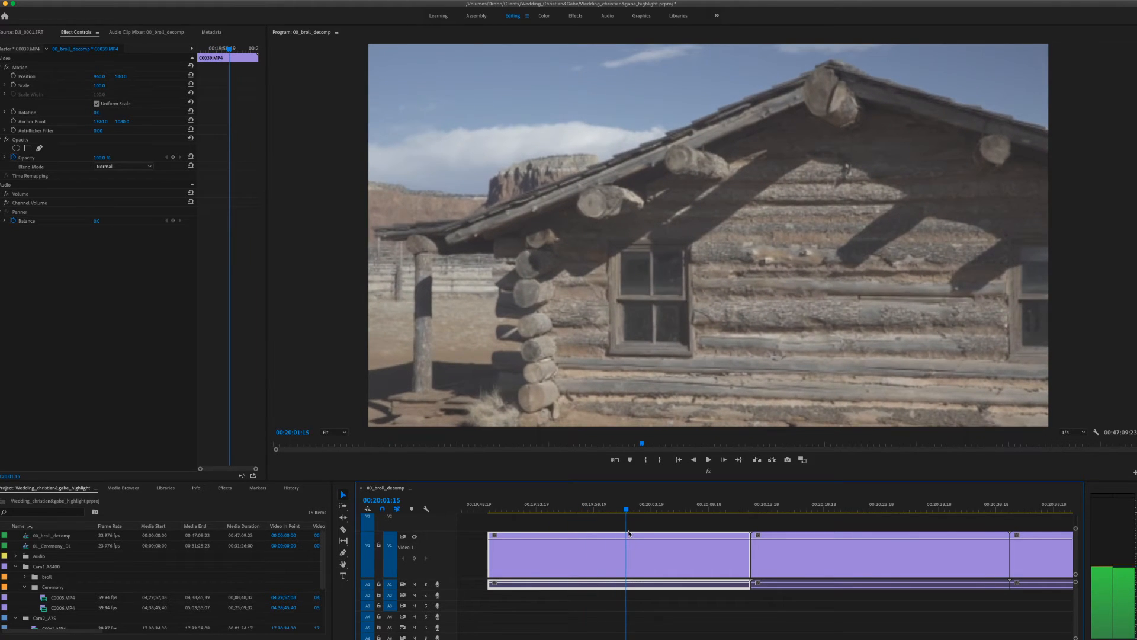
{"action": "left_click_drag", "start_coordinate": [490, 567], "coordinate": [627, 568]}
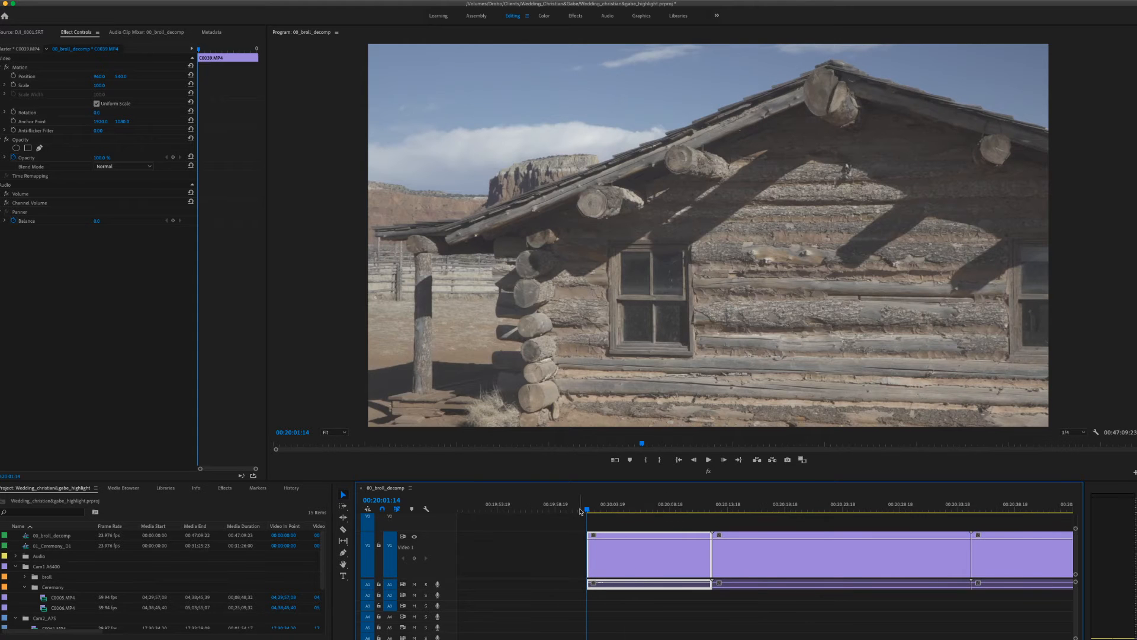
Step: Review the rest of the C0039 clip, trimming its start further and its end to about 00:20:11:20
{"action": "left_click_drag", "start_coordinate": [590, 513], "coordinate": [667, 556]}
{"action": "scroll", "coordinate": [605, 554], "scroll_direction": "left", "scroll_amount": 2}
{"action": "left_click_drag", "start_coordinate": [539, 515], "coordinate": [621, 526]}
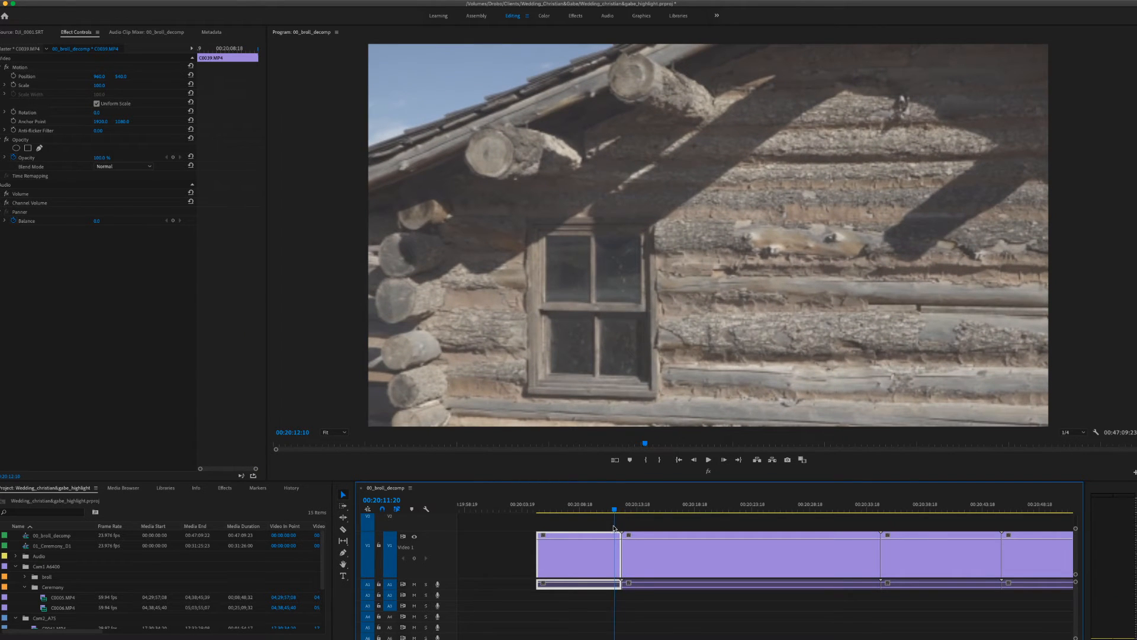
Step: Reduce C0040 to 00:20:16:14 through 00:20:28:12 by trimming its start and deleting the tail split off behind it
{"action": "left_click_drag", "start_coordinate": [632, 535], "coordinate": [683, 556]}
{"action": "scroll", "coordinate": [617, 538], "scroll_direction": "down", "scroll_amount": 3}
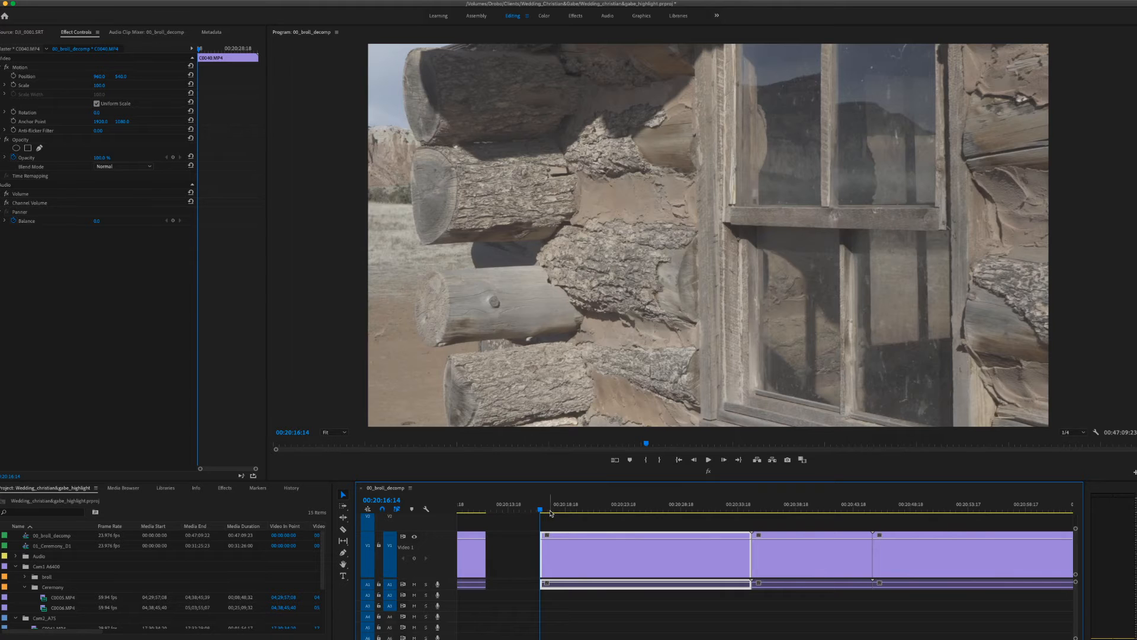
{"action": "left_click_drag", "start_coordinate": [541, 512], "coordinate": [678, 535]}
{"action": "key", "text": "super+k"}
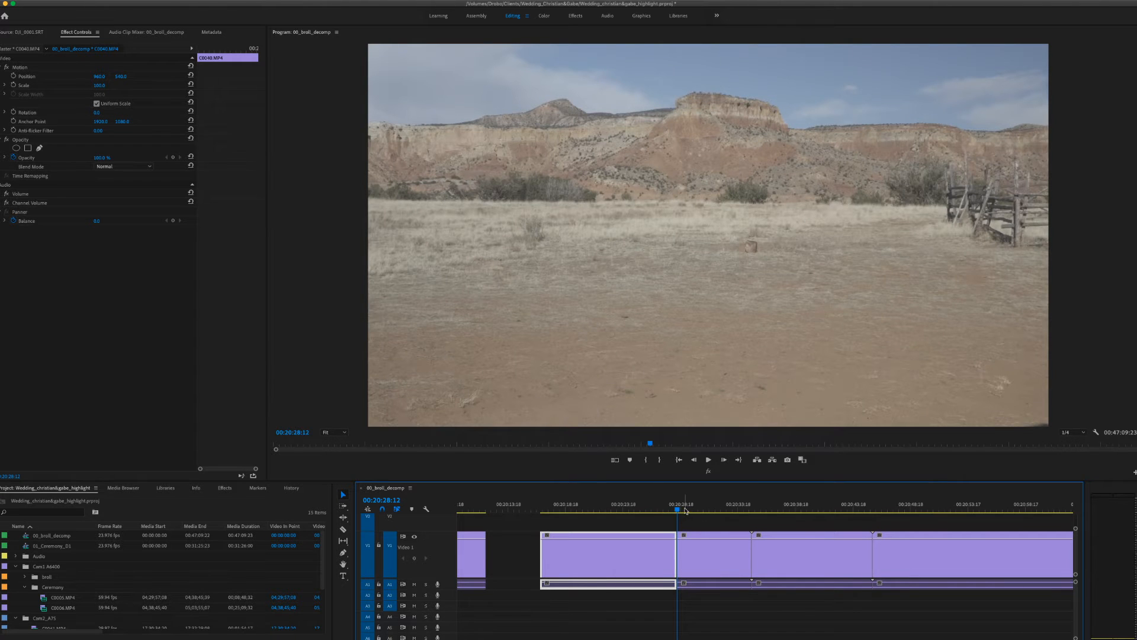
{"action": "left_click_drag", "start_coordinate": [679, 511], "coordinate": [754, 519]}
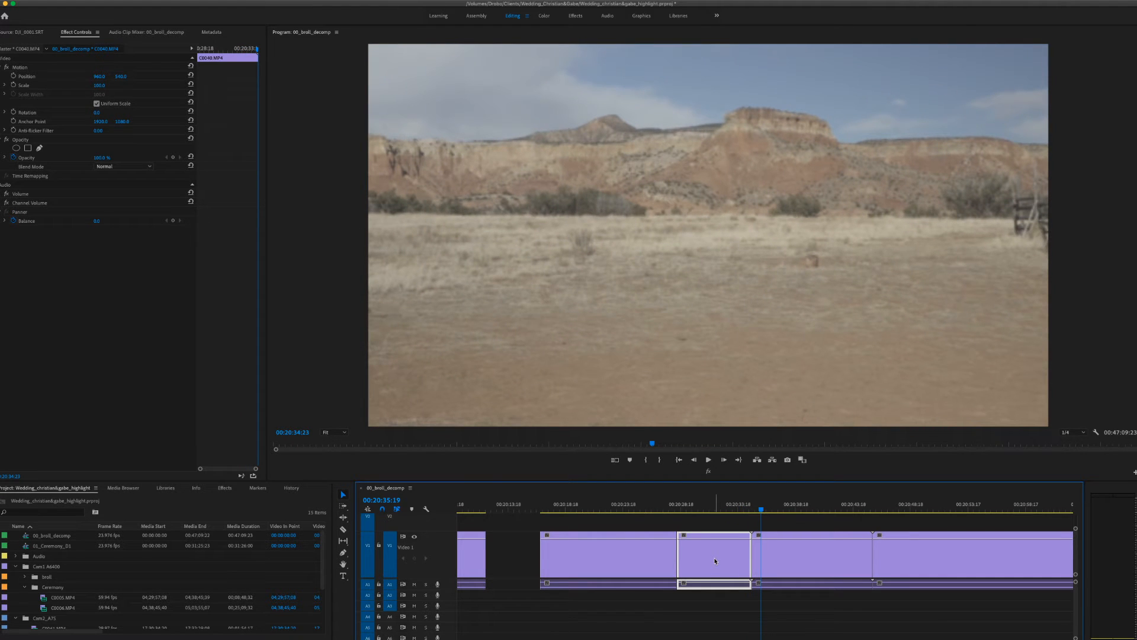
{"action": "key", "text": "Delete"}
Step: Scrub through the C0041 clip and trim its end to 00:20:44:17
{"action": "left_click", "coordinate": [767, 555]}
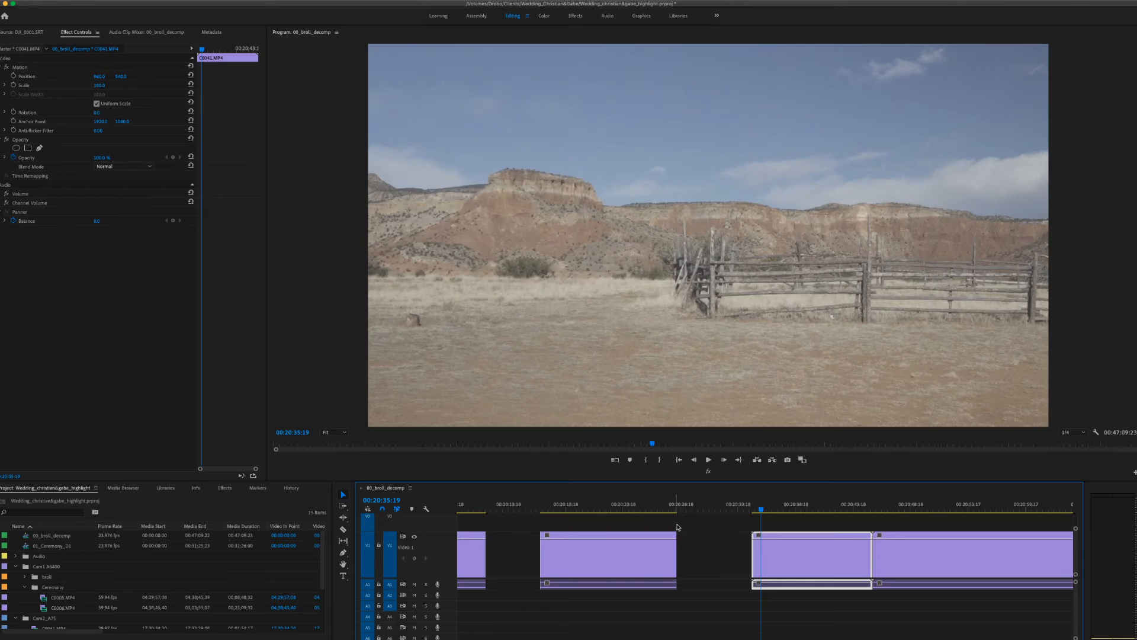
{"action": "scroll", "coordinate": [630, 536], "scroll_direction": "down", "scroll_amount": 5}
{"action": "left_click_drag", "start_coordinate": [605, 509], "coordinate": [706, 532]}
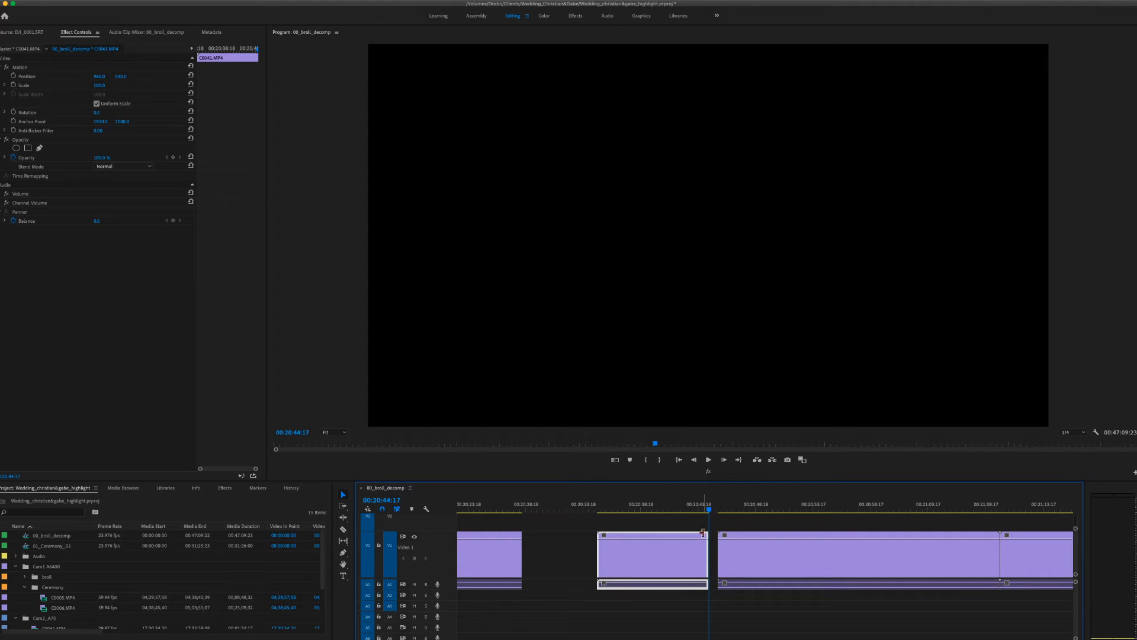
Step: Scrub through the opening of the C0042 clip and trim its start to 00:20:47:06
{"action": "scroll", "coordinate": [755, 550], "scroll_direction": "down", "scroll_amount": 5}
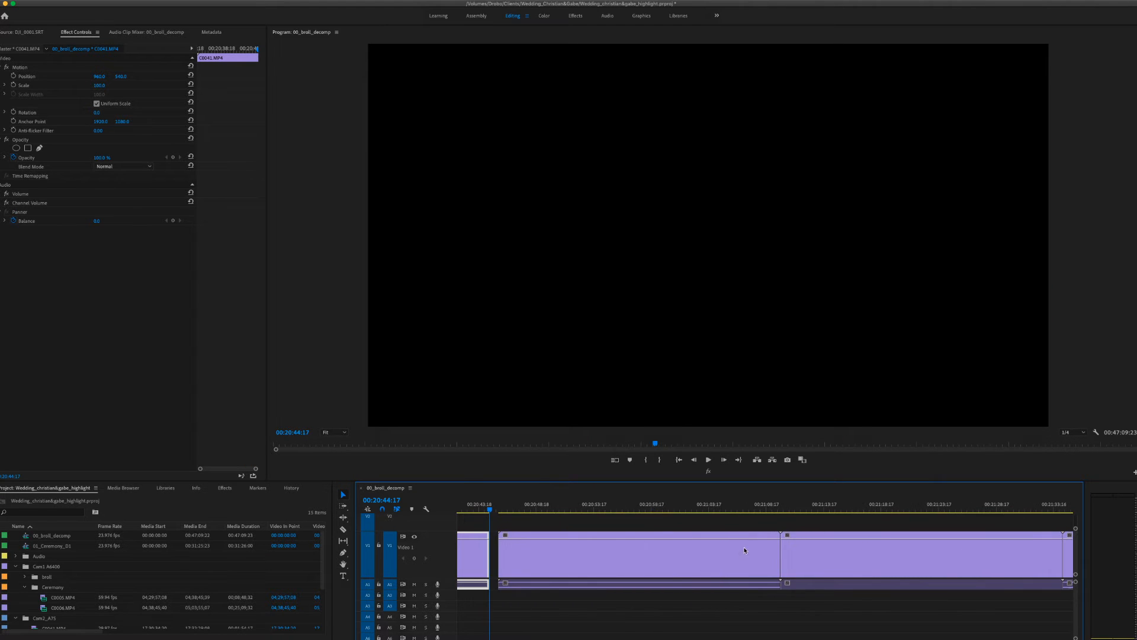
{"action": "left_click", "coordinate": [501, 513]}
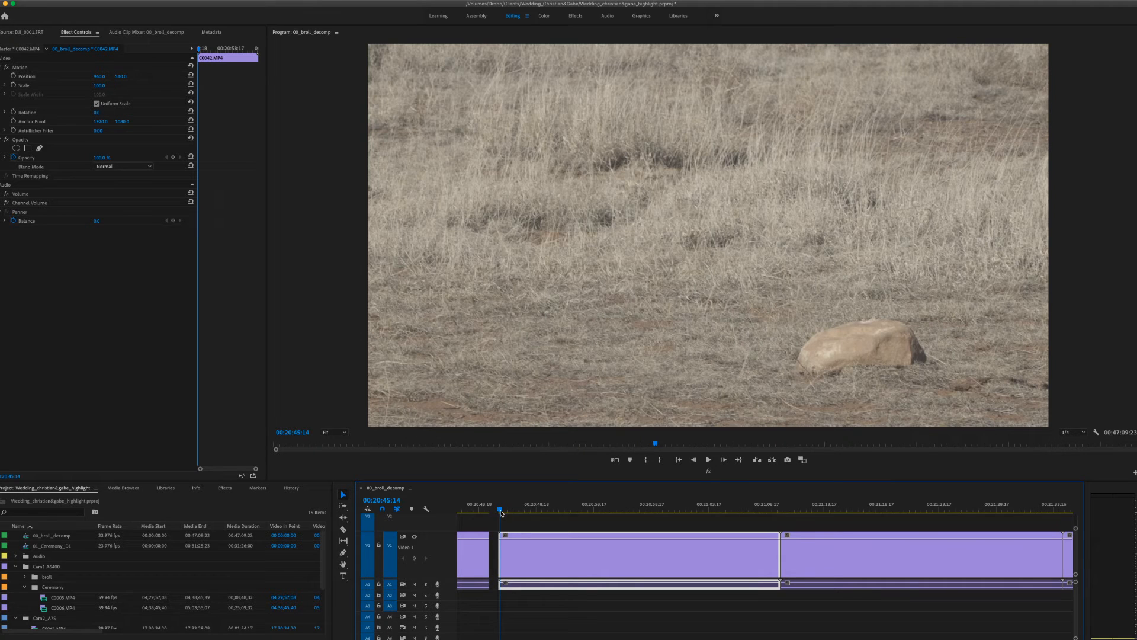
{"action": "left_click_drag", "start_coordinate": [502, 513], "coordinate": [521, 516]}
{"action": "left_click_drag", "start_coordinate": [501, 561], "coordinate": [521, 565]}
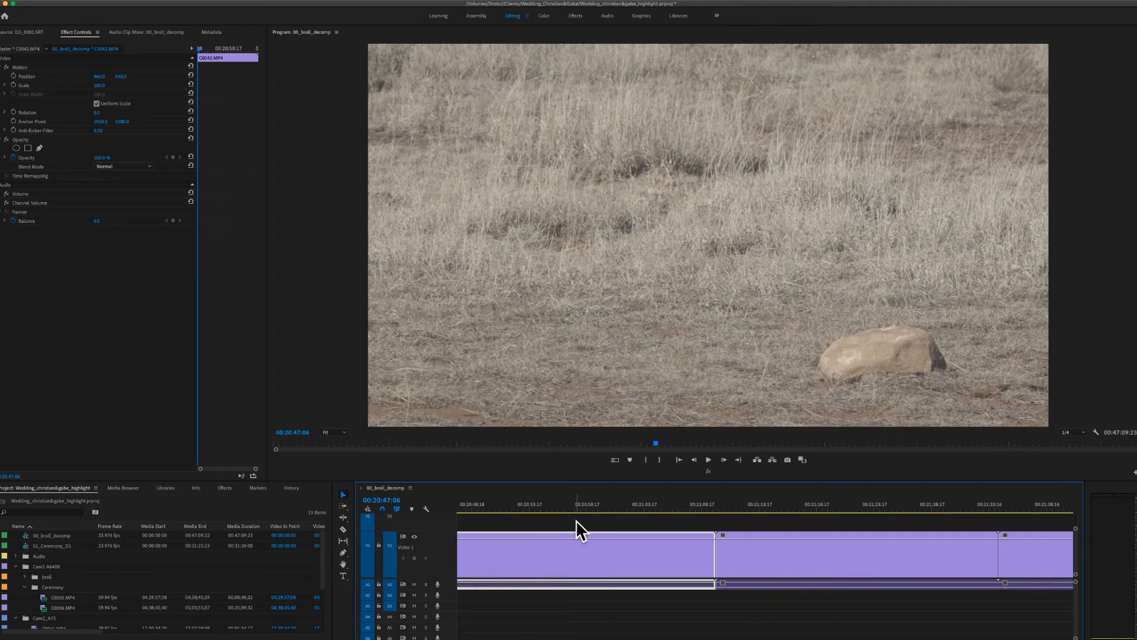
Step: Scrub further through the C0042 clip and split it at 00:20:51:19
{"action": "scroll", "coordinate": [577, 521], "scroll_direction": "left", "scroll_amount": 2}
{"action": "left_click_drag", "start_coordinate": [560, 509], "coordinate": [611, 519]}
{"action": "key", "text": "super+k"}
{"action": "scroll", "coordinate": [610, 521], "scroll_direction": "right", "scroll_amount": 3}
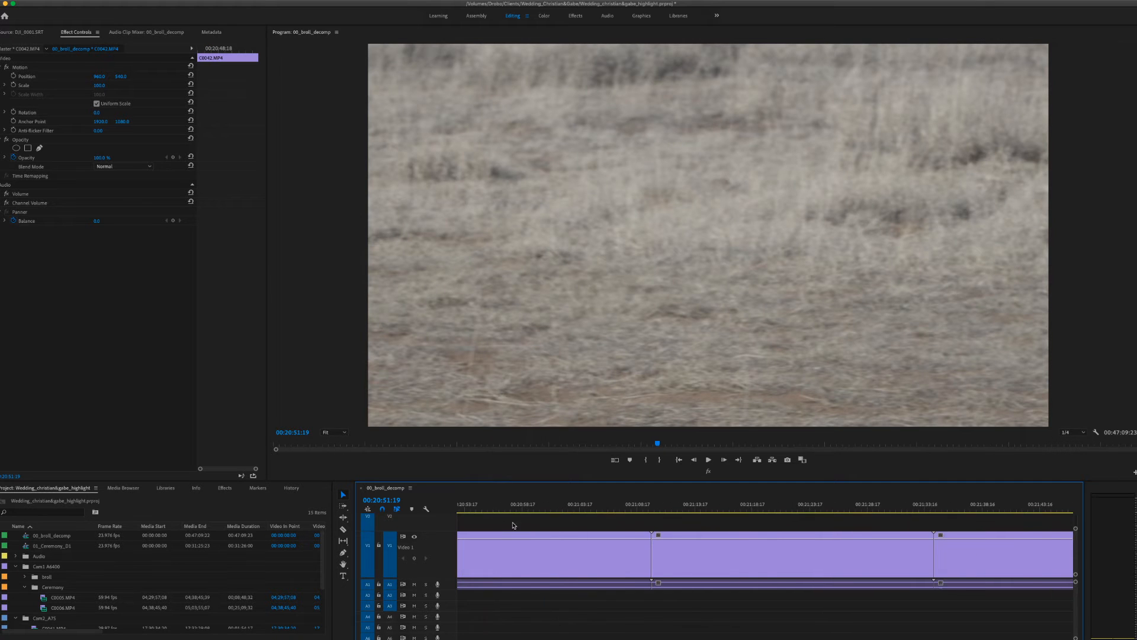
Step: Trim the start of the second C0042 segment to 00:21:01:01 and scrub on through it to 00:21:04:16
{"action": "left_click_drag", "start_coordinate": [562, 512], "coordinate": [666, 529]}
{"action": "scroll", "coordinate": [595, 558], "scroll_direction": "left", "scroll_amount": 2}
{"action": "left_click_drag", "start_coordinate": [606, 556], "coordinate": [704, 560]}
{"action": "scroll", "coordinate": [703, 563], "scroll_direction": "right", "scroll_amount": 4}
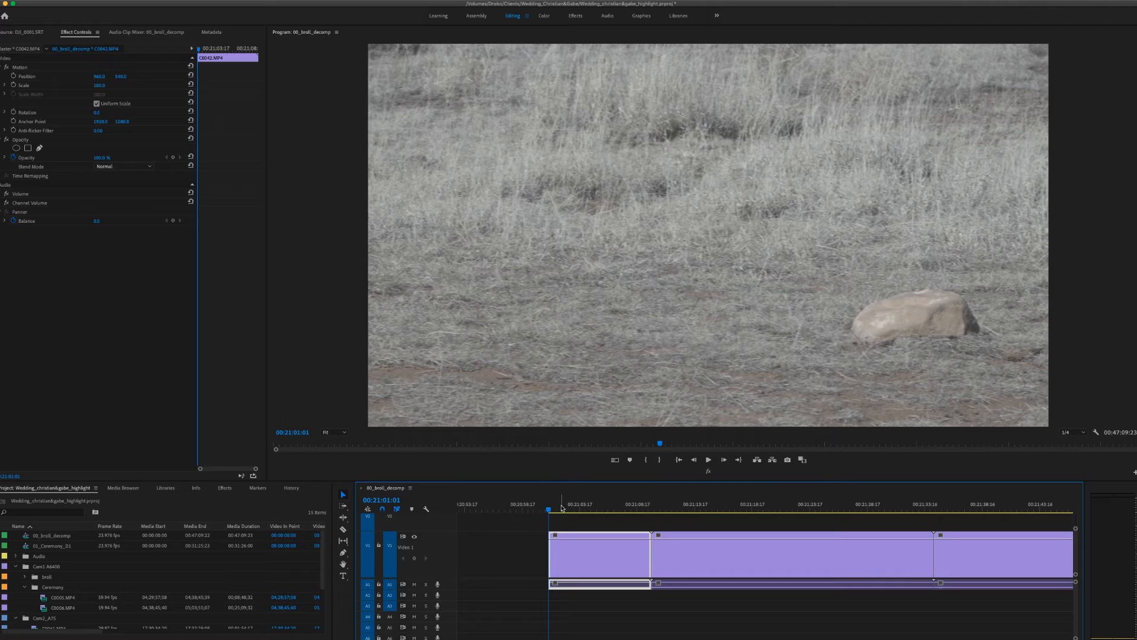
{"action": "left_click_drag", "start_coordinate": [550, 509], "coordinate": [591, 513]}
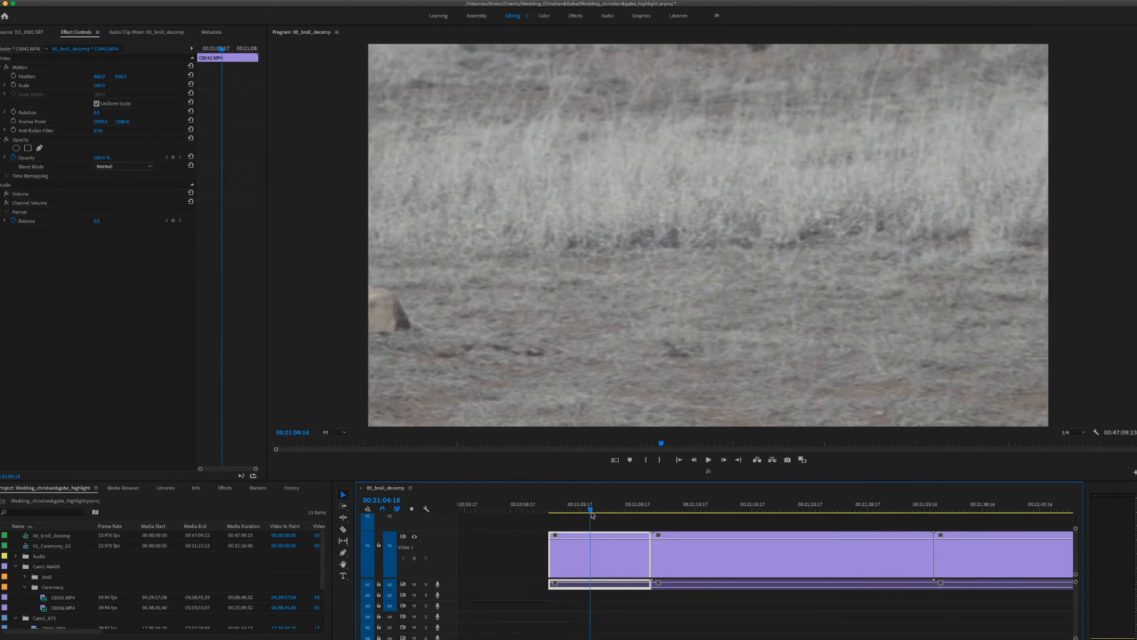
Step: Trim the end of the second C0042 segment to 00:21:04:16 and play the opening of the C0043 clip
{"action": "left_click_drag", "start_coordinate": [648, 535], "coordinate": [619, 518]}
{"action": "scroll", "coordinate": [618, 533], "scroll_direction": "right", "scroll_amount": 2}
{"action": "key", "text": "space"}
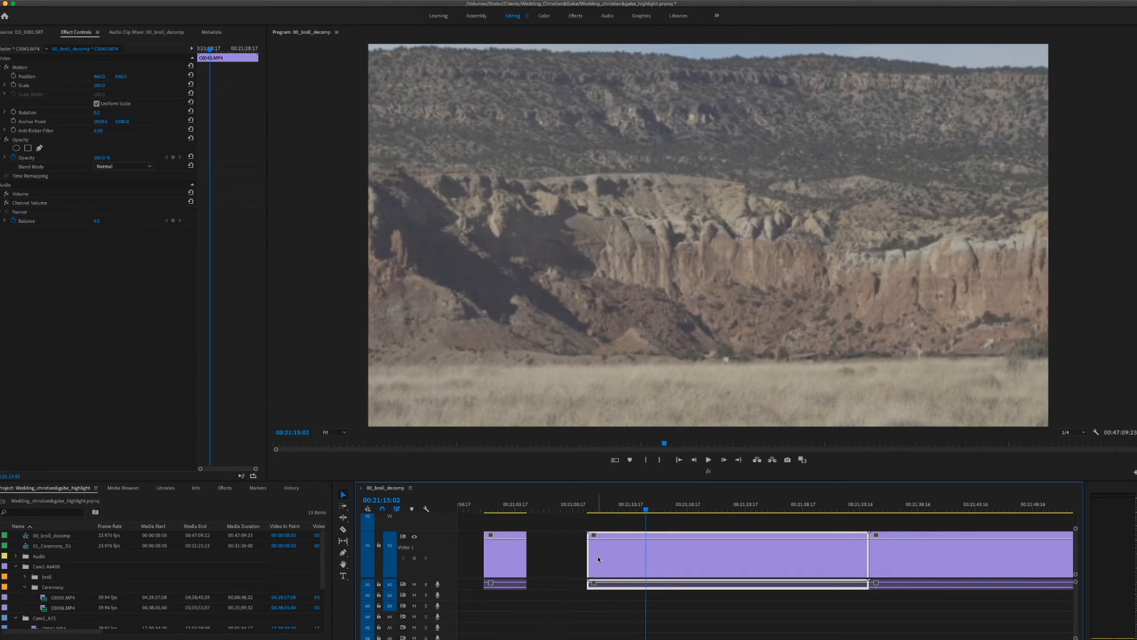
Step: Trim off the opening of the C0043 clip, scrub through the rest and trim its start to 00:21:31:08
{"action": "left_click_drag", "start_coordinate": [591, 555], "coordinate": [643, 555]}
{"action": "left_click_drag", "start_coordinate": [648, 510], "coordinate": [835, 519]}
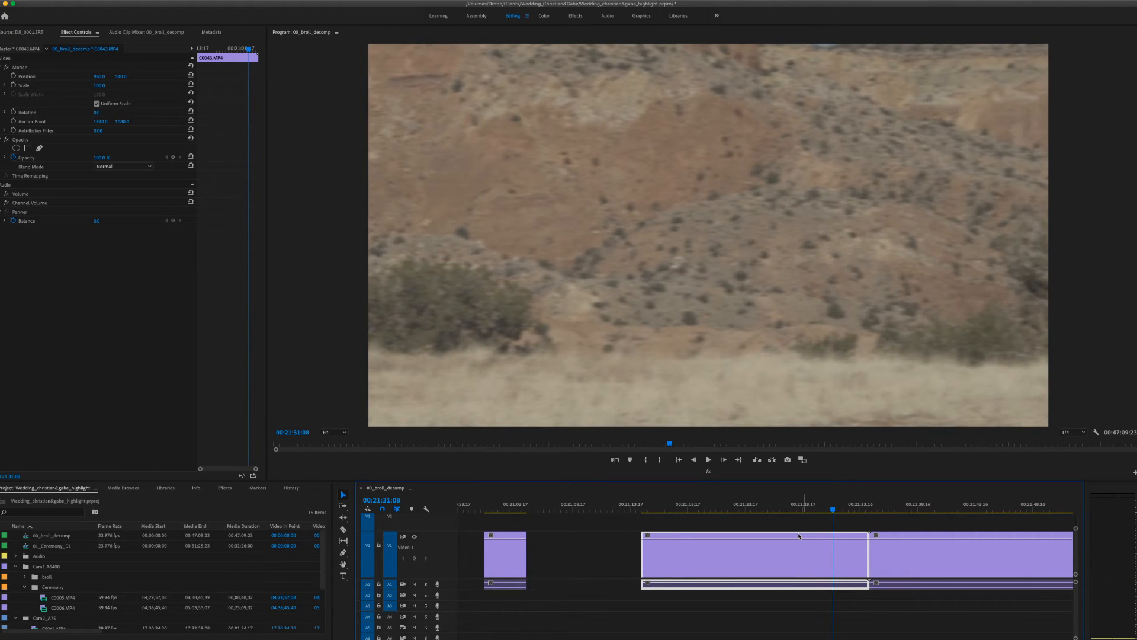
{"action": "left_click_drag", "start_coordinate": [646, 561], "coordinate": [836, 562]}
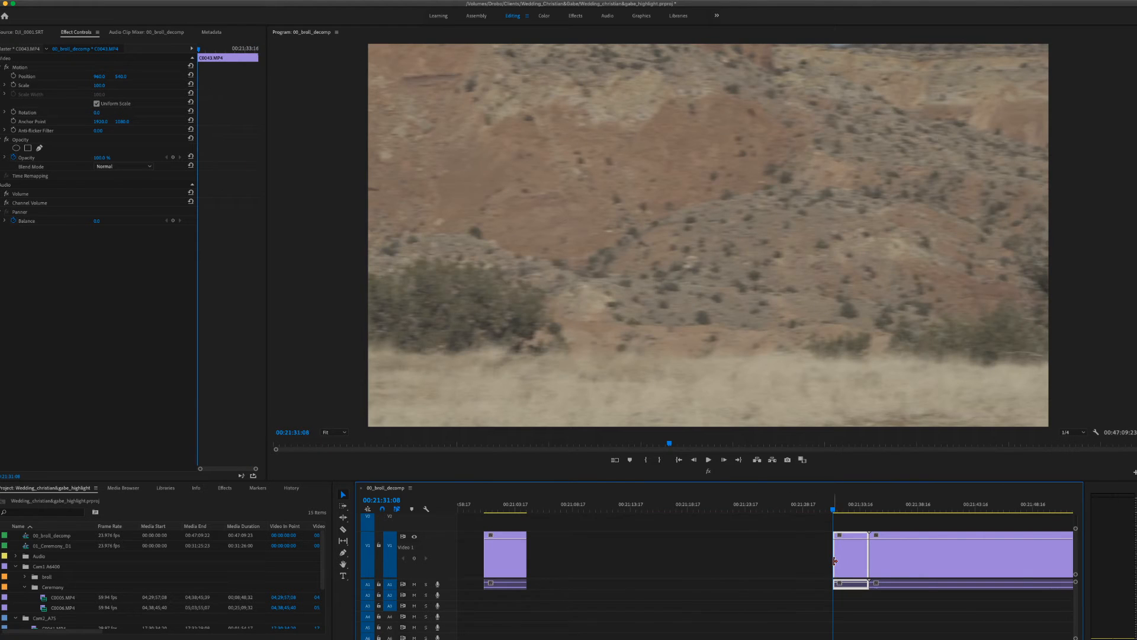
Step: Scrub through the opening of the C0044 clip and trim its start to 00:21:35:08
{"action": "scroll", "coordinate": [827, 563], "scroll_direction": "right", "scroll_amount": 3}
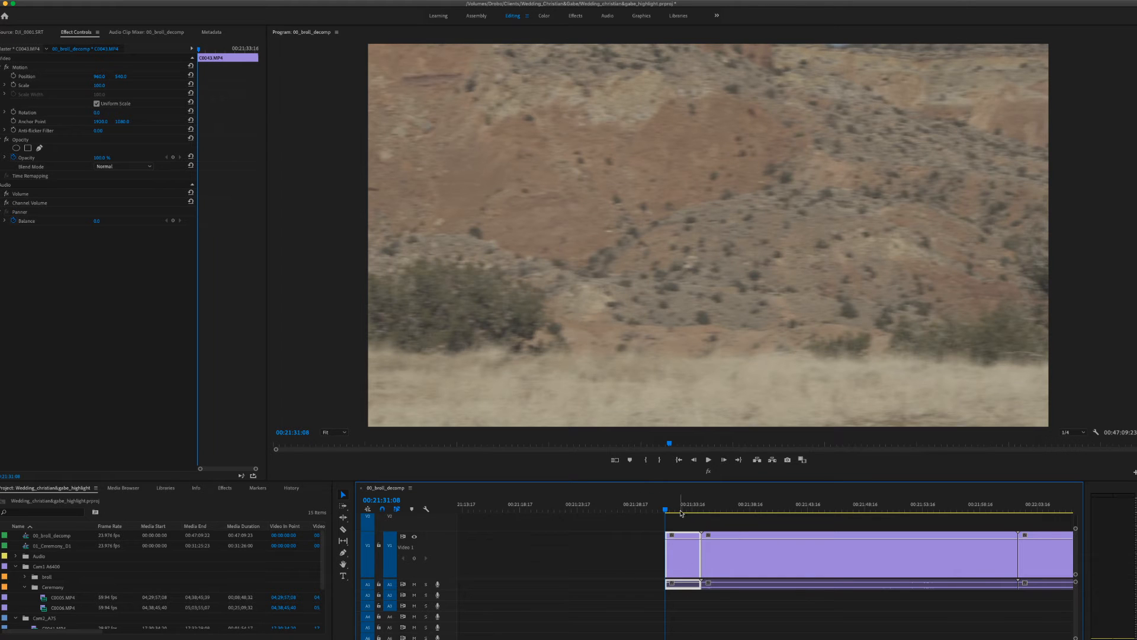
{"action": "scroll", "coordinate": [684, 513], "scroll_direction": "right", "scroll_amount": 1}
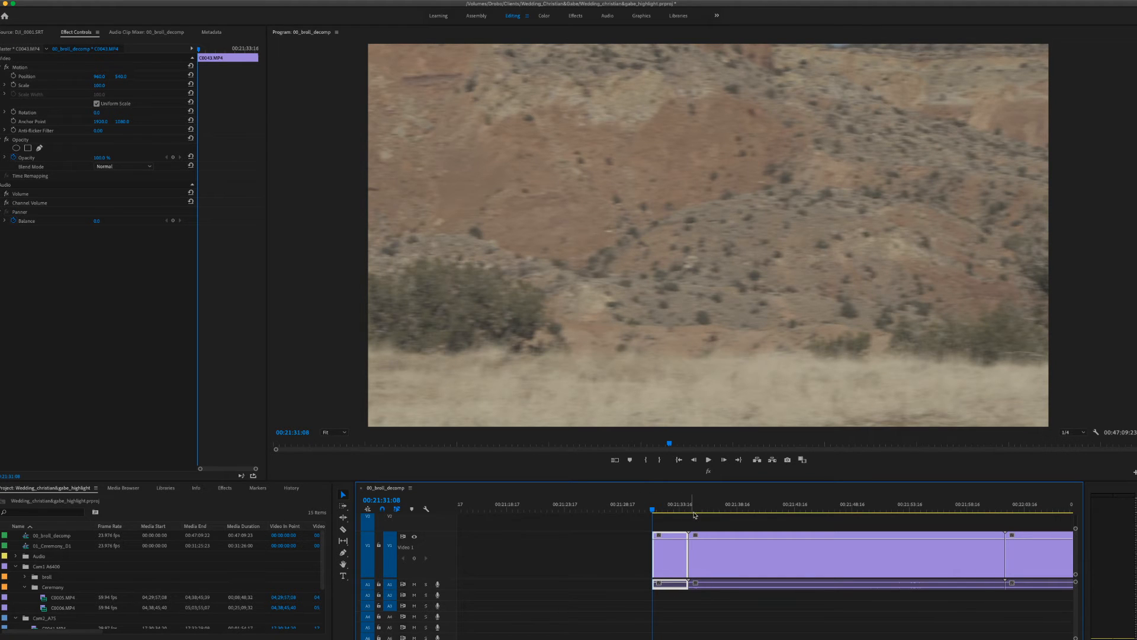
{"action": "left_click_drag", "start_coordinate": [662, 509], "coordinate": [699, 523]}
{"action": "scroll", "coordinate": [692, 547], "scroll_direction": "left", "scroll_amount": 2}
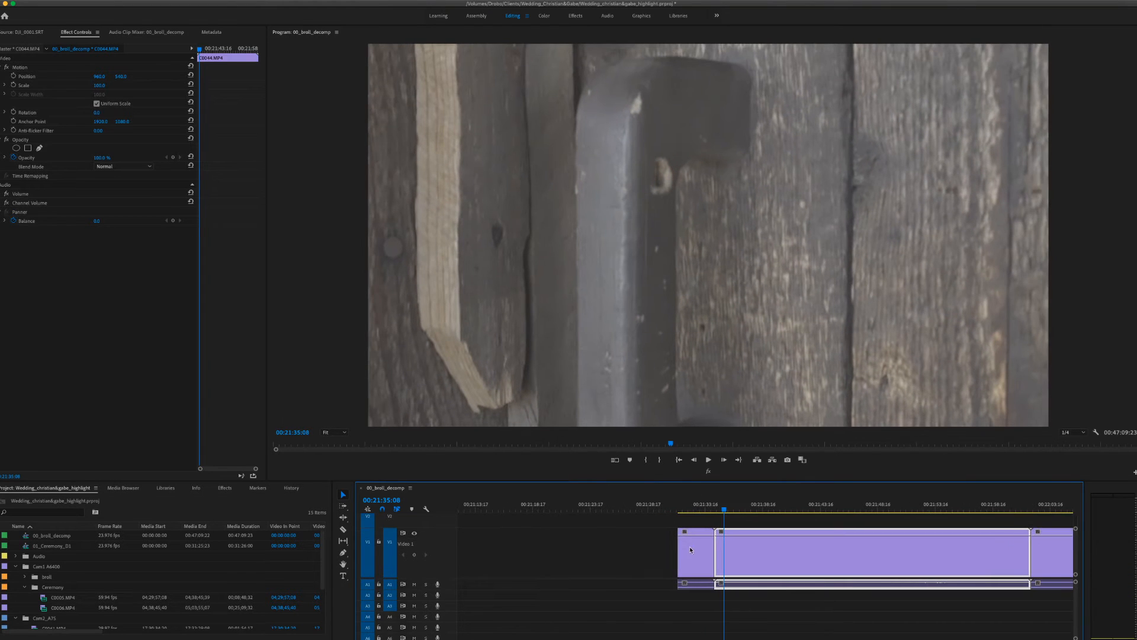
{"action": "scroll", "coordinate": [719, 551], "scroll_direction": "right", "scroll_amount": 1}
{"action": "scroll", "coordinate": [717, 550], "scroll_direction": "left", "scroll_amount": 1}
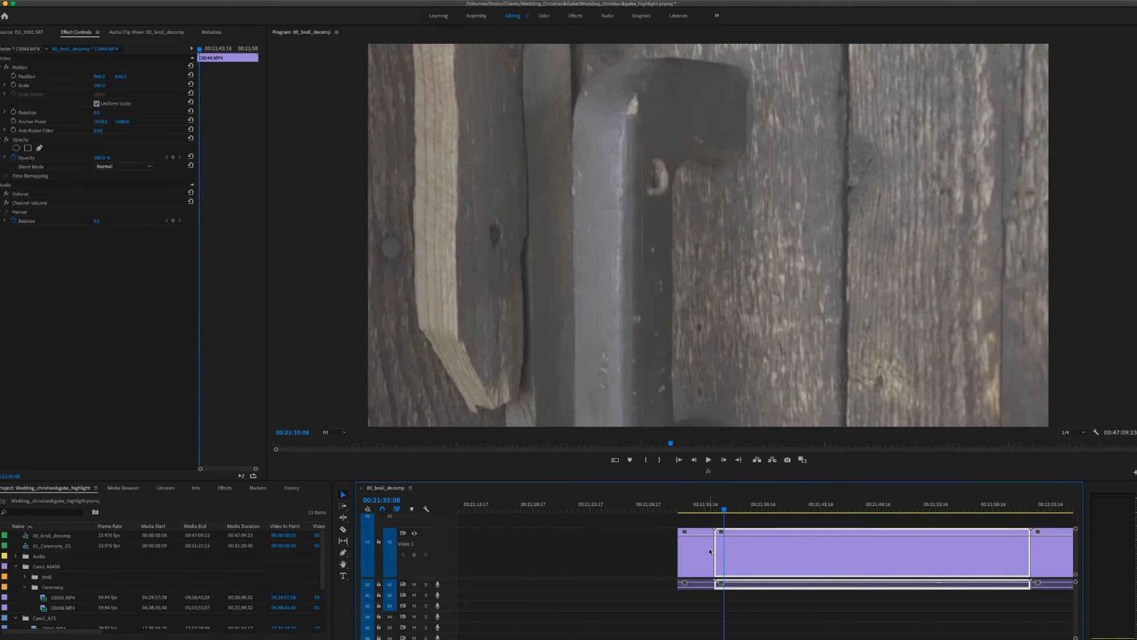
{"action": "left_click_drag", "start_coordinate": [721, 548], "coordinate": [723, 549]}
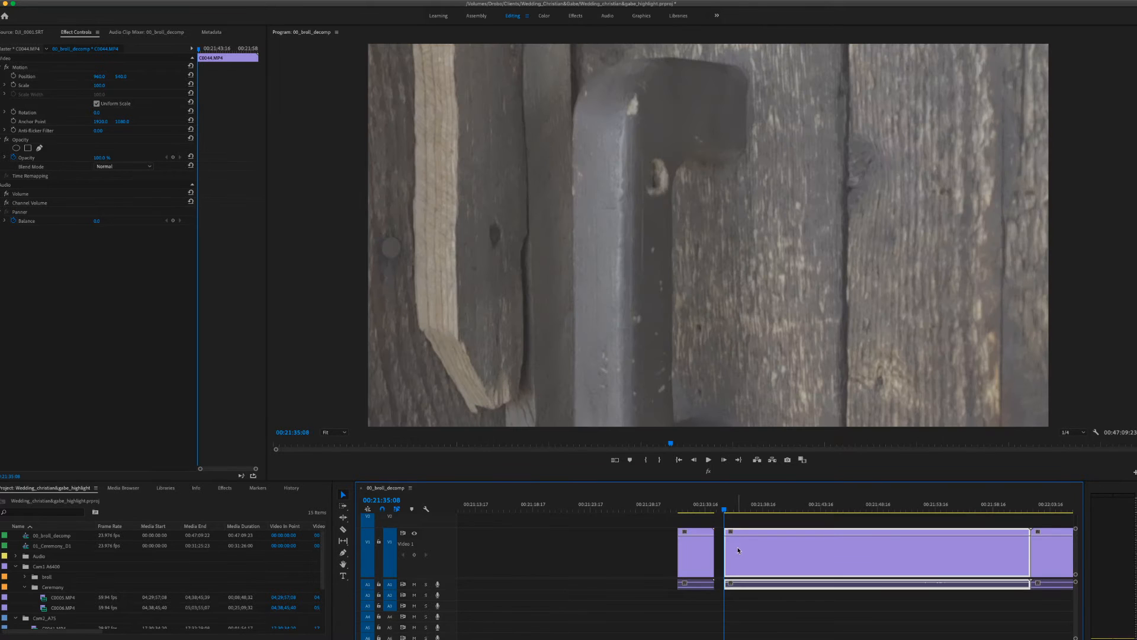
Step: Scrub further through the C0044 clip and split it at 00:21:41:21
{"action": "scroll", "coordinate": [737, 549], "scroll_direction": "right", "scroll_amount": 8}
{"action": "left_click_drag", "start_coordinate": [624, 514], "coordinate": [768, 527]}
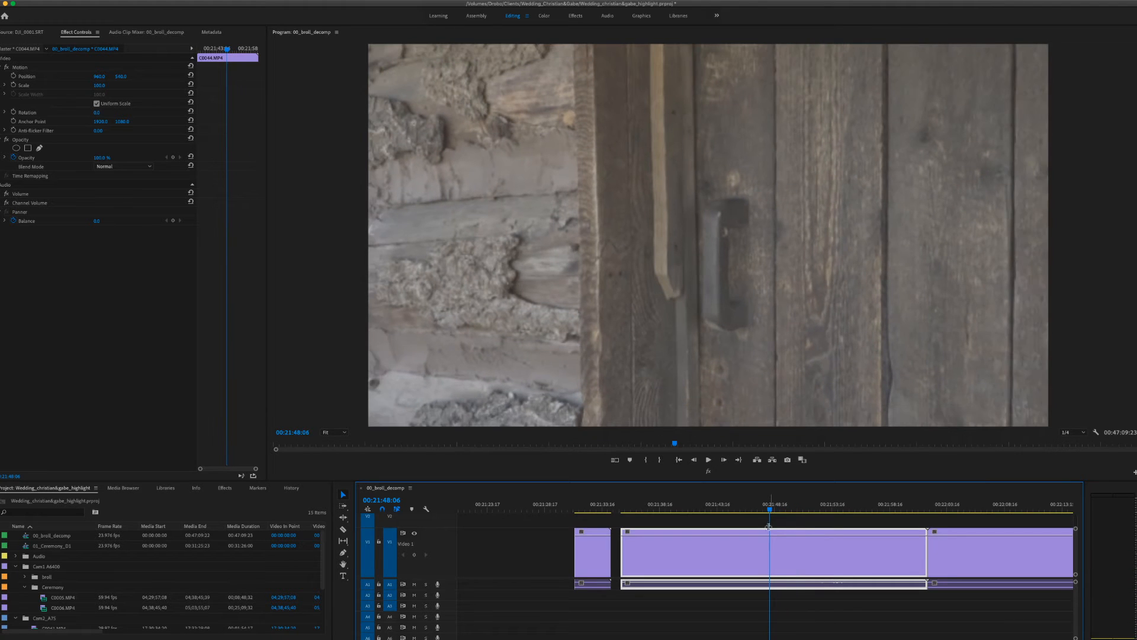
{"action": "left_click_drag", "start_coordinate": [660, 510], "coordinate": [697, 510]}
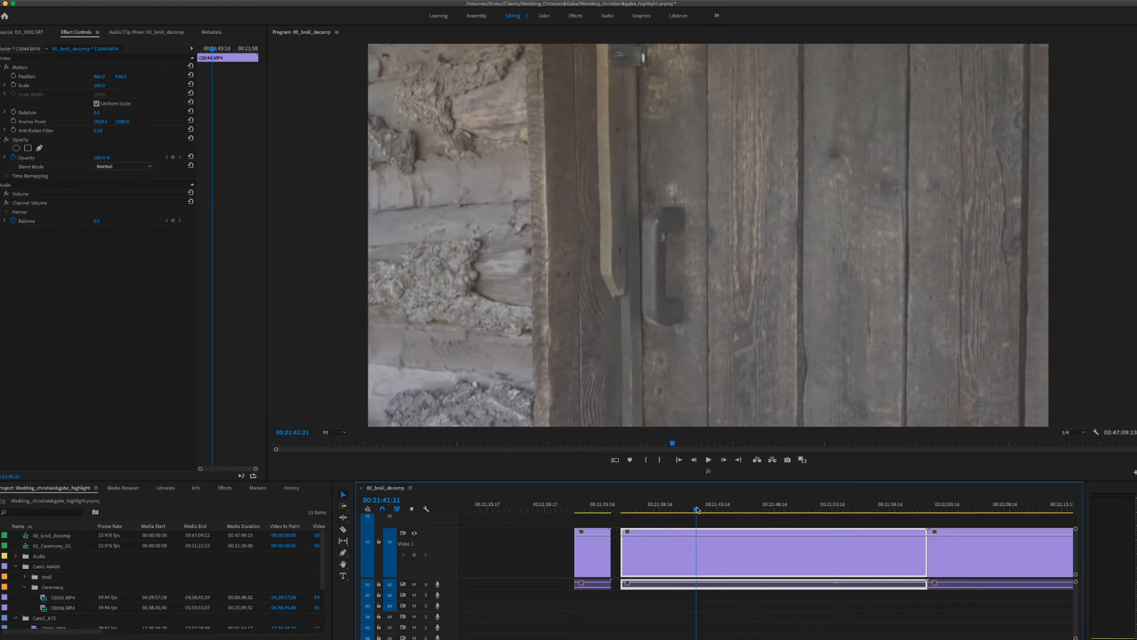
{"action": "key", "text": "super+k"}
Step: Review the second C0044 segment and trim it to start at 00:21:49:13 and end at 00:22:00:21
{"action": "left_click_drag", "start_coordinate": [722, 514], "coordinate": [787, 519]}
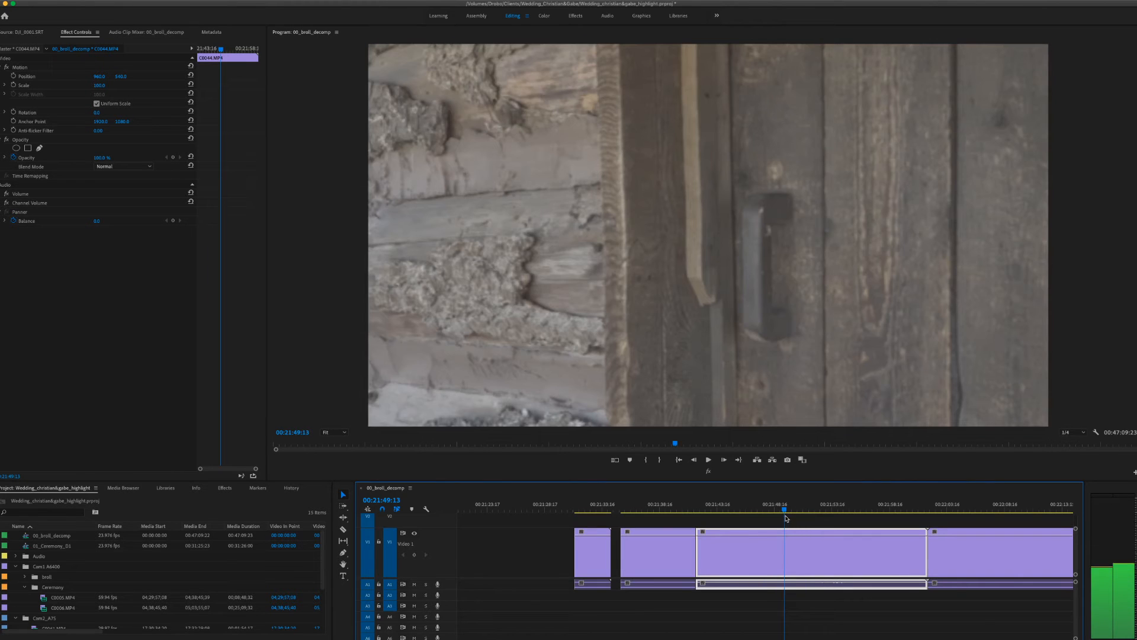
{"action": "left_click_drag", "start_coordinate": [703, 556], "coordinate": [785, 556]}
{"action": "scroll", "coordinate": [813, 561], "scroll_direction": "right", "scroll_amount": 5}
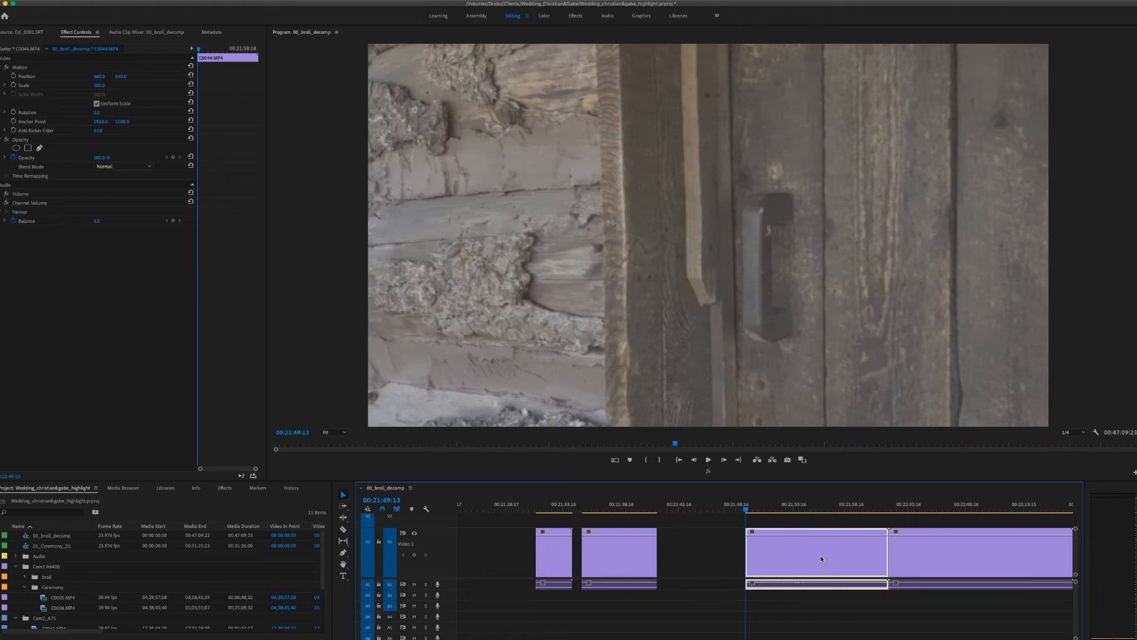
{"action": "left_click_drag", "start_coordinate": [681, 510], "coordinate": [815, 540]}
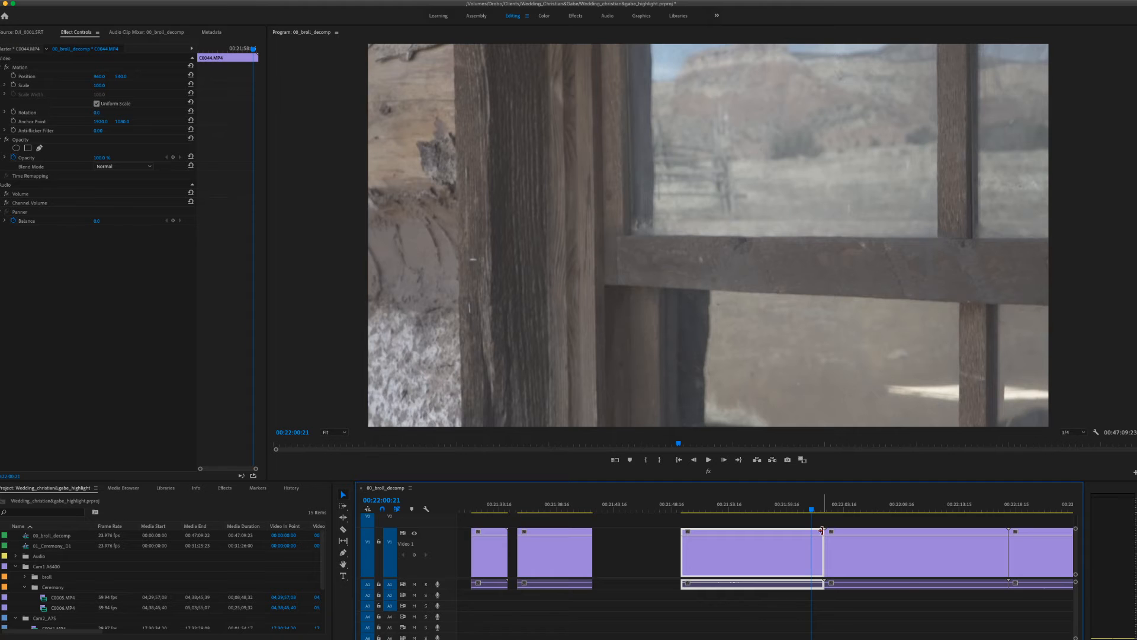
{"action": "left_click_drag", "start_coordinate": [809, 531], "coordinate": [811, 532]}
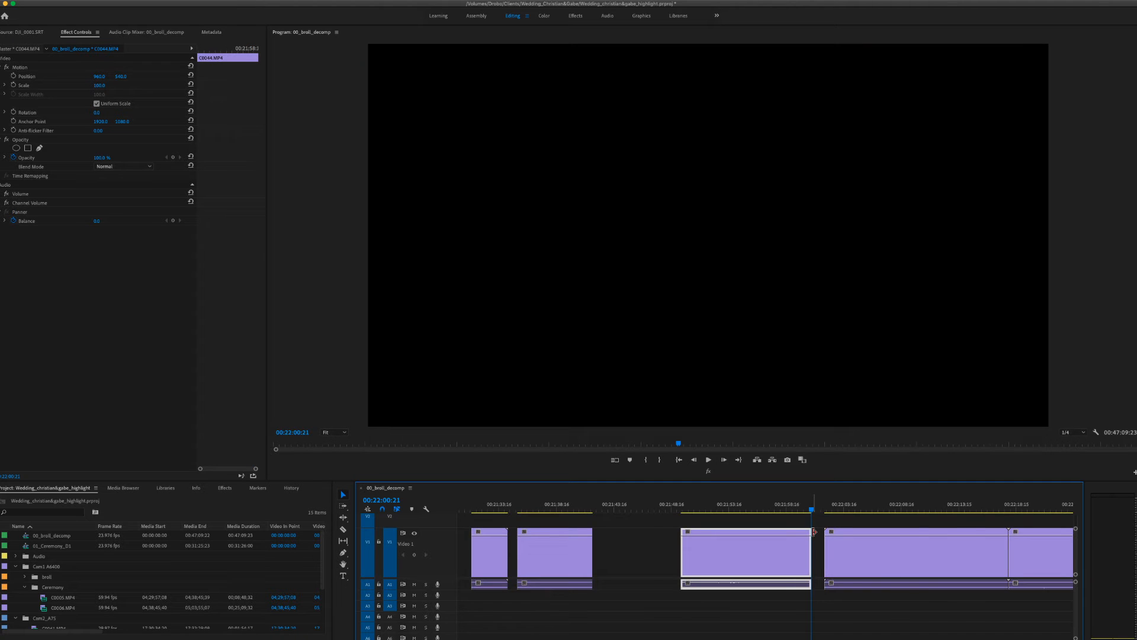
Step: Scrub through the C0045 clip and trim its end to 00:22:17:13
{"action": "scroll", "coordinate": [812, 533], "scroll_direction": "right", "scroll_amount": 1}
{"action": "scroll", "coordinate": [813, 534], "scroll_direction": "right", "scroll_amount": 7}
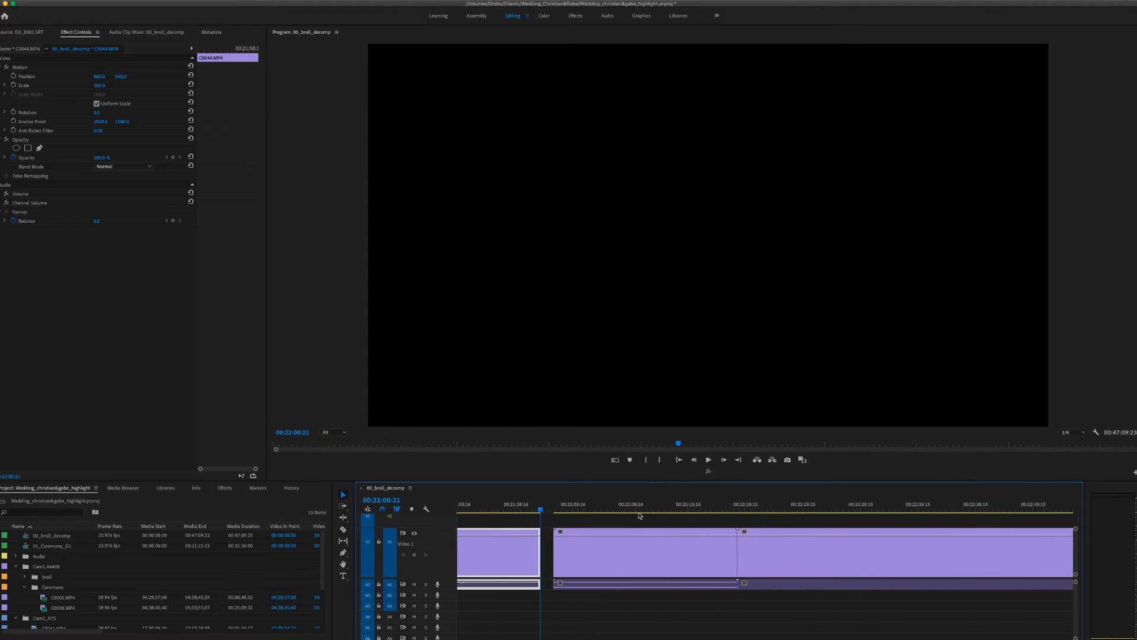
{"action": "left_click_drag", "start_coordinate": [528, 514], "coordinate": [715, 546]}
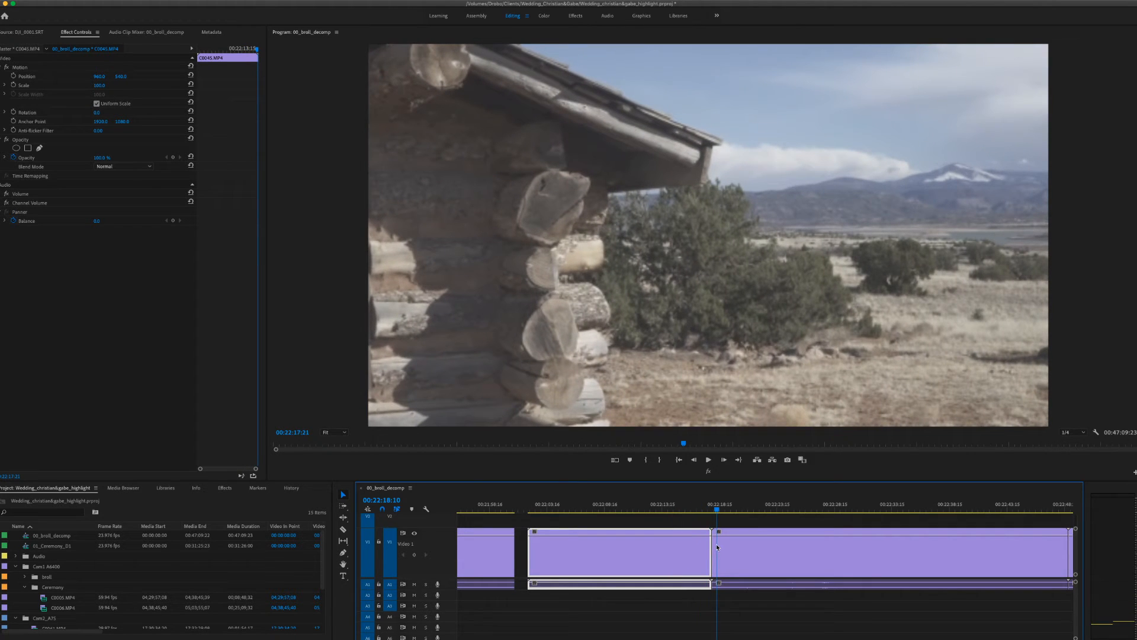
{"action": "scroll", "coordinate": [700, 541], "scroll_direction": "right", "scroll_amount": 6}
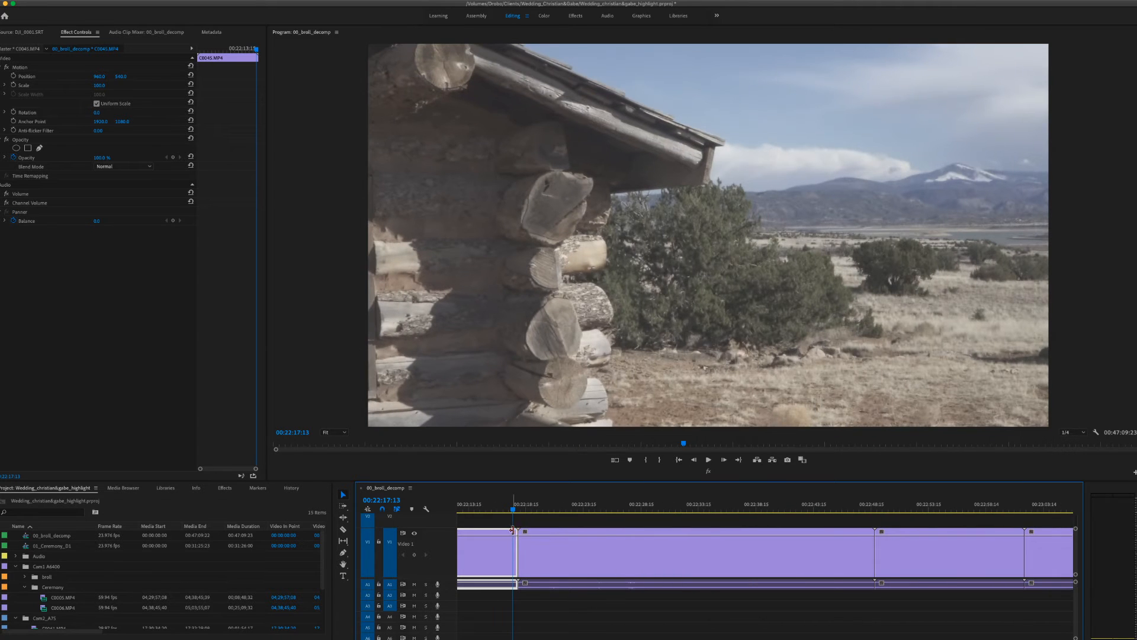
{"action": "left_click_drag", "start_coordinate": [516, 530], "coordinate": [511, 530]}
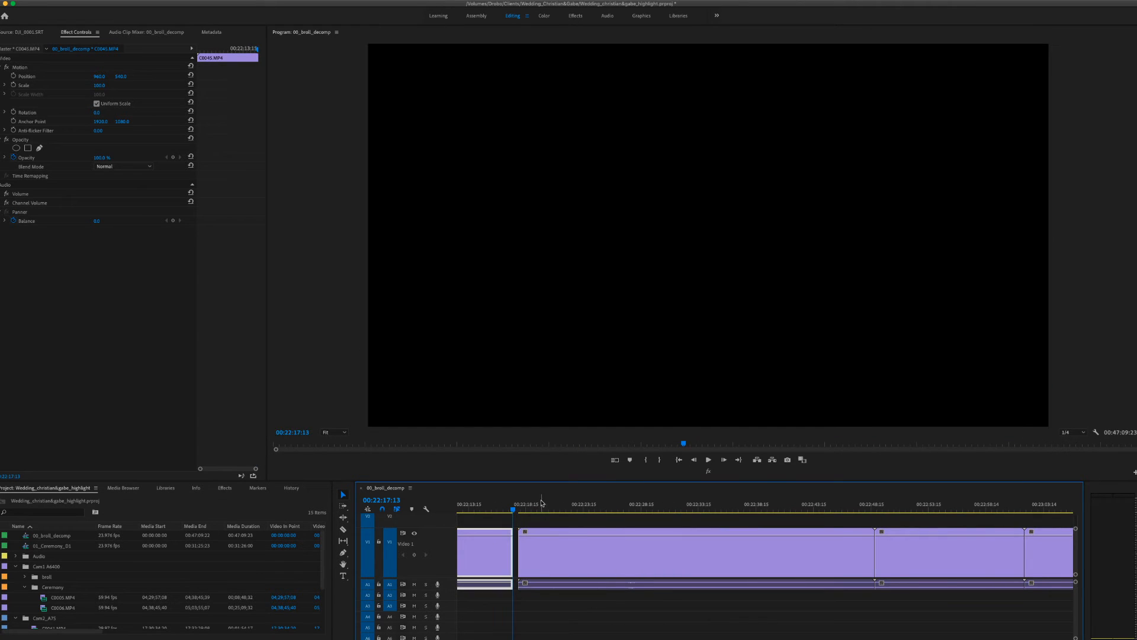
Step: Review the opening of the C0046 clip, trim its start to 00:22:19:04 and split it at 00:22:22:07
{"action": "key", "text": "space"}
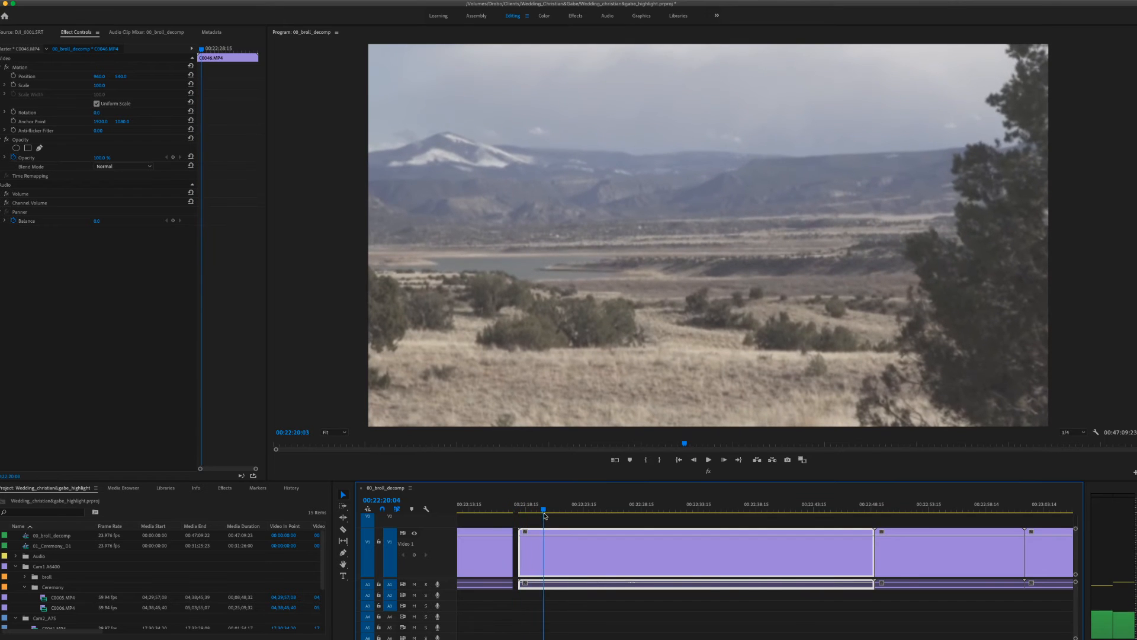
{"action": "left_click_drag", "start_coordinate": [539, 516], "coordinate": [533, 549]}
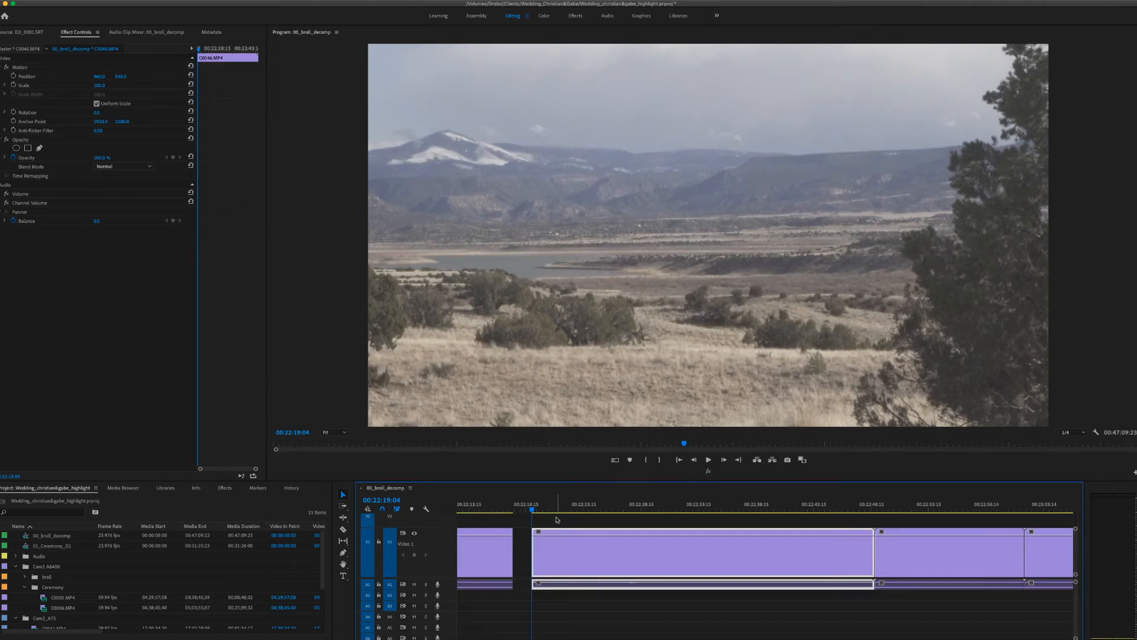
{"action": "left_click_drag", "start_coordinate": [535, 511], "coordinate": [567, 520]}
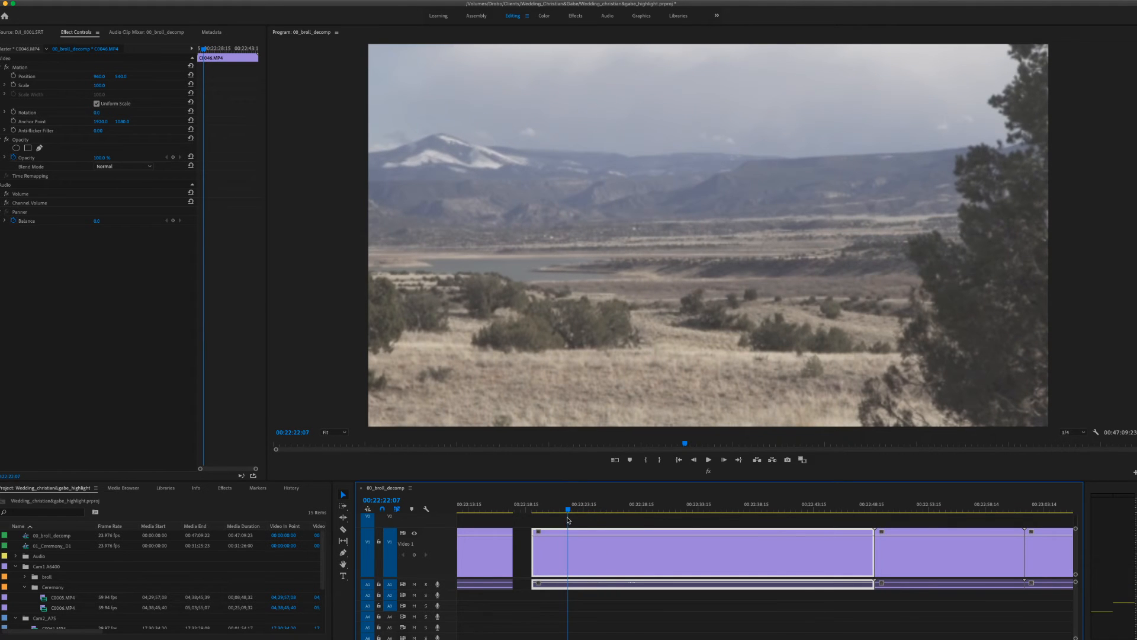
{"action": "key", "text": "super+k"}
Step: Trim the start of the second C0046 segment to 00:22:27:11 and split that segment at 00:22:30:12
{"action": "left_click_drag", "start_coordinate": [567, 510], "coordinate": [628, 521]}
{"action": "left_click_drag", "start_coordinate": [568, 560], "coordinate": [628, 561]}
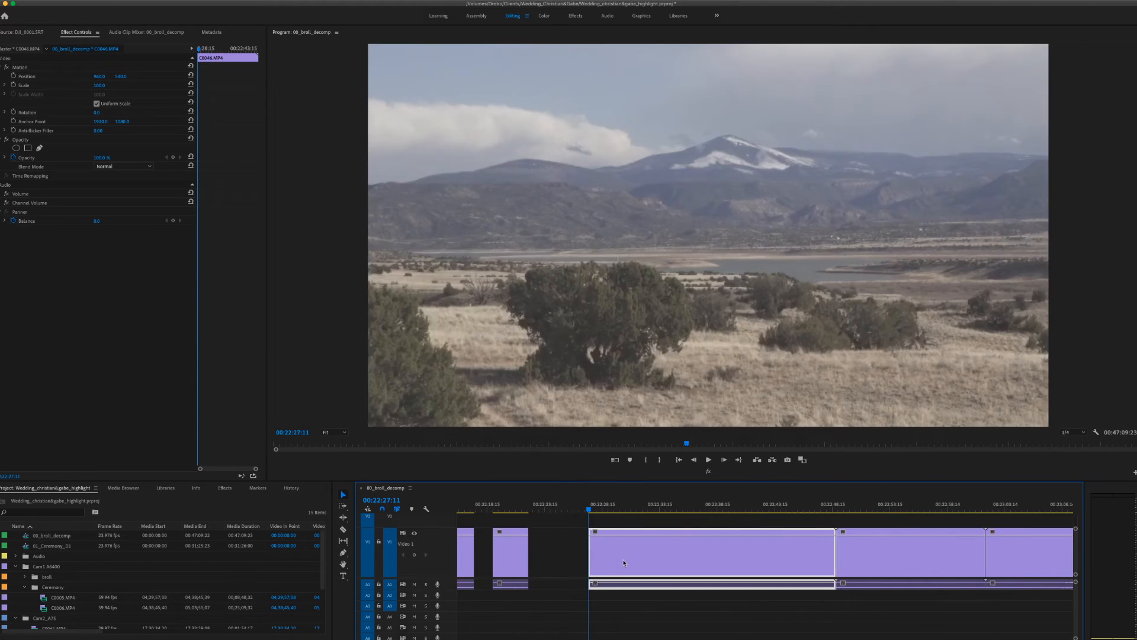
{"action": "left_click_drag", "start_coordinate": [498, 511], "coordinate": [530, 518]}
{"action": "key", "text": "super+k"}
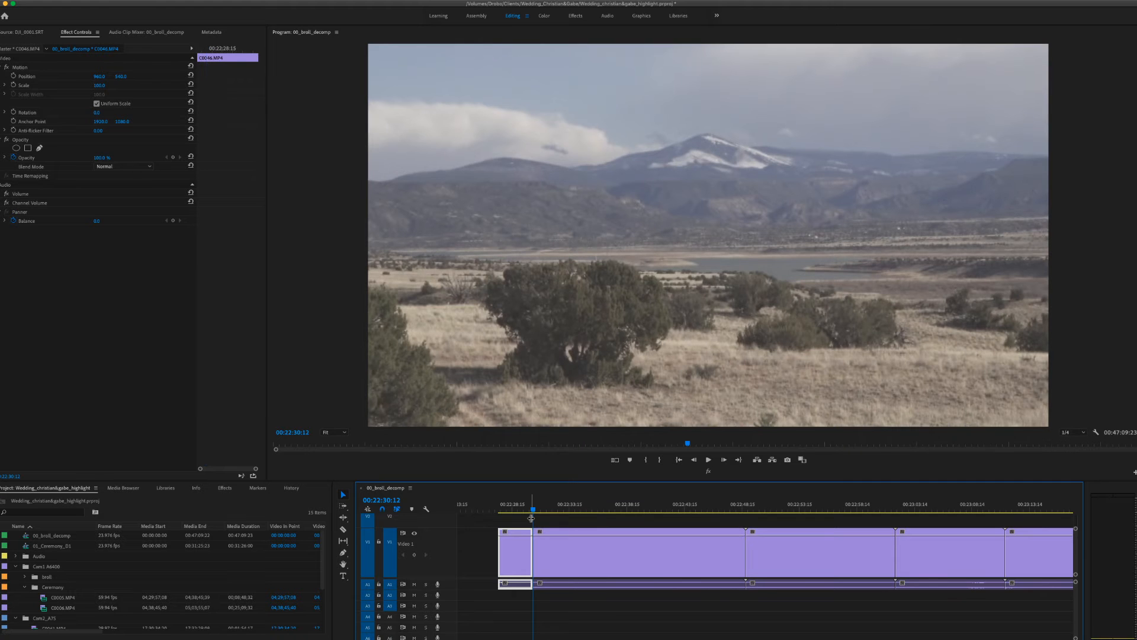
Step: Review the third C0046 segment up to 00:22:37:07 and set its scale to 50
{"action": "left_click_drag", "start_coordinate": [535, 509], "coordinate": [597, 516]}
{"action": "key", "text": "space"}
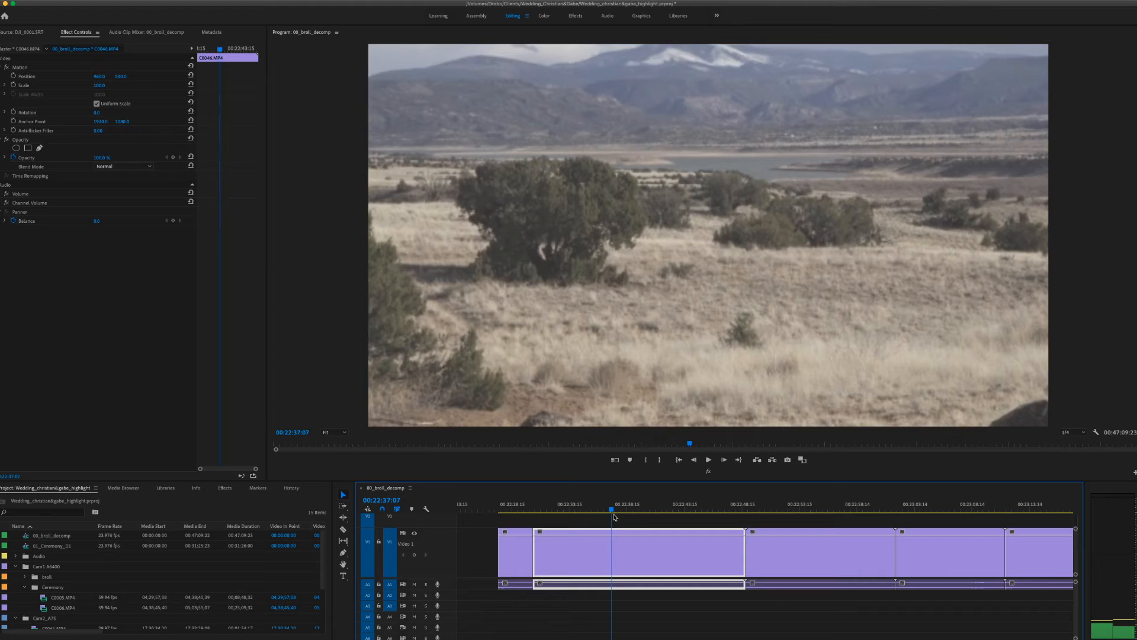
{"action": "left_click", "coordinate": [100, 85]}
{"action": "type", "text": "50"}
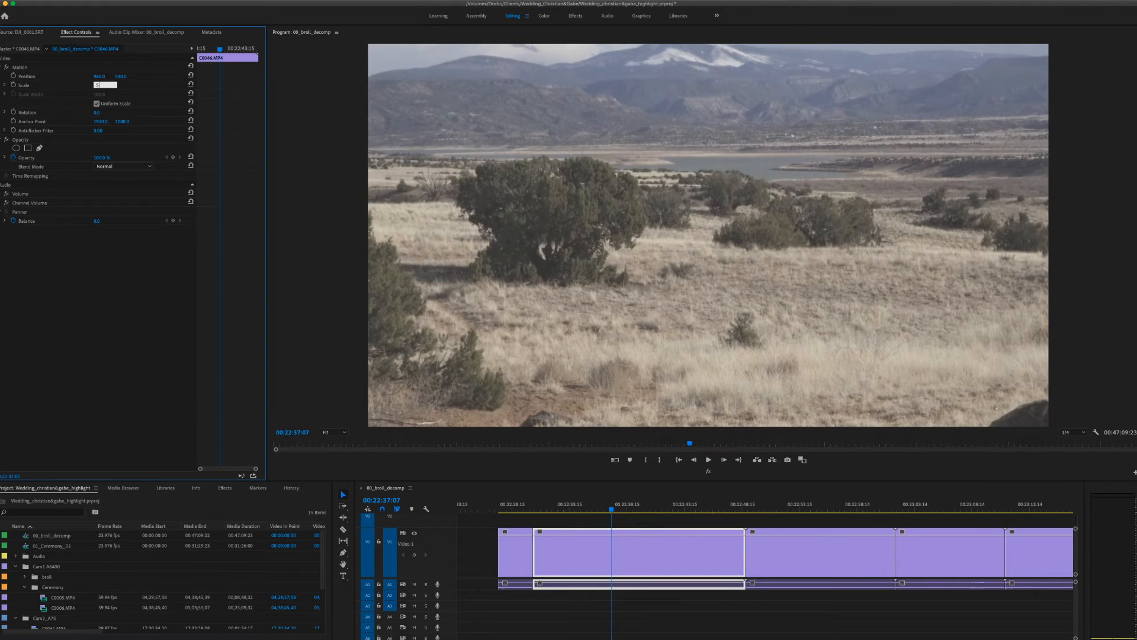
{"action": "key", "text": "Return"}
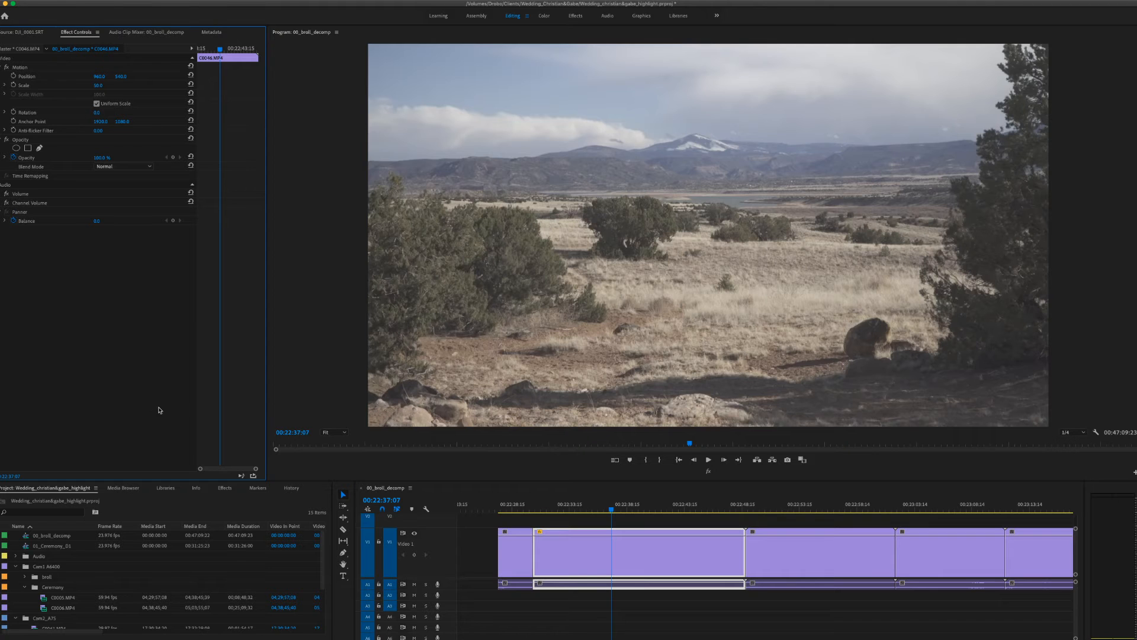
Step: Set the scale of the short middle C0046 segment, starting at 00:22:27:11, to 50
{"action": "left_click", "coordinate": [514, 507]}
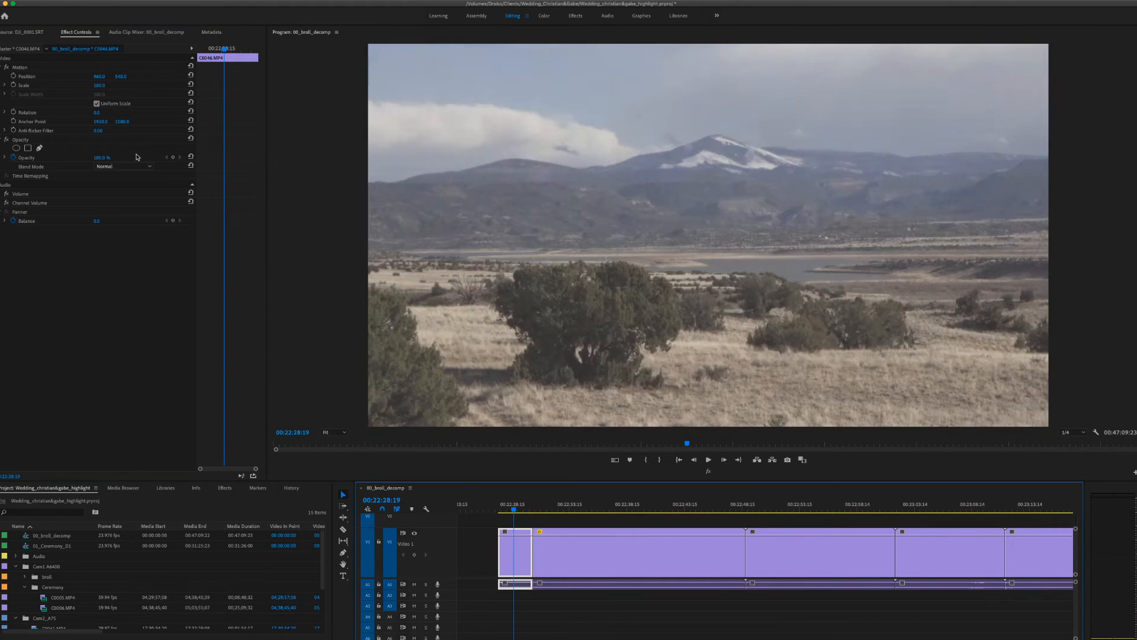
{"action": "left_click", "coordinate": [104, 85]}
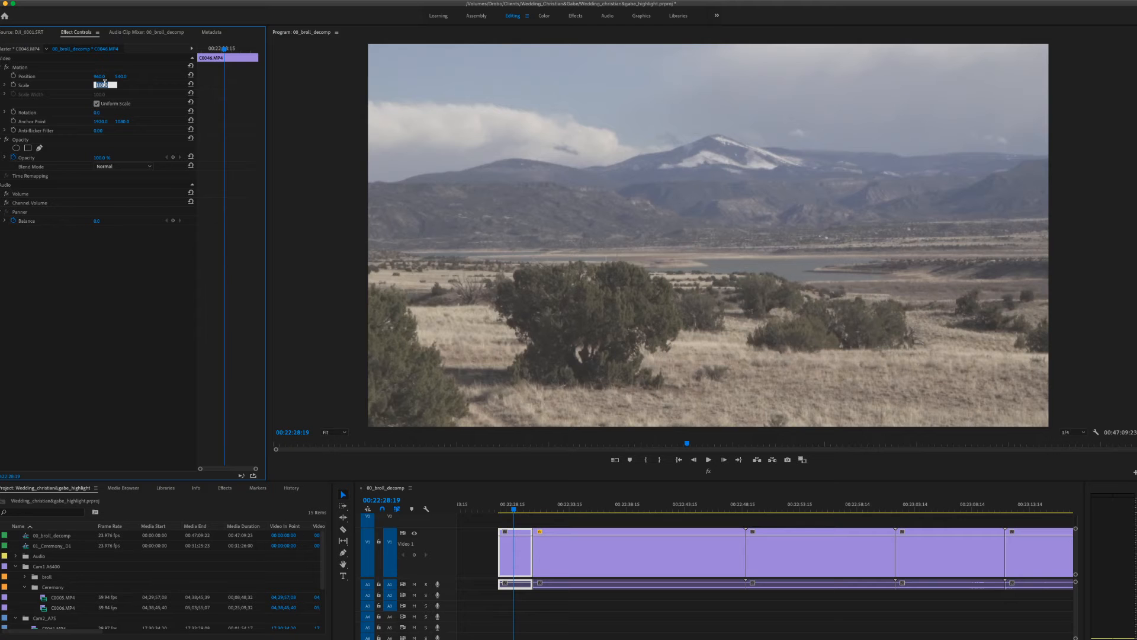
{"action": "type", "text": "50"}
{"action": "key", "text": "Return"}
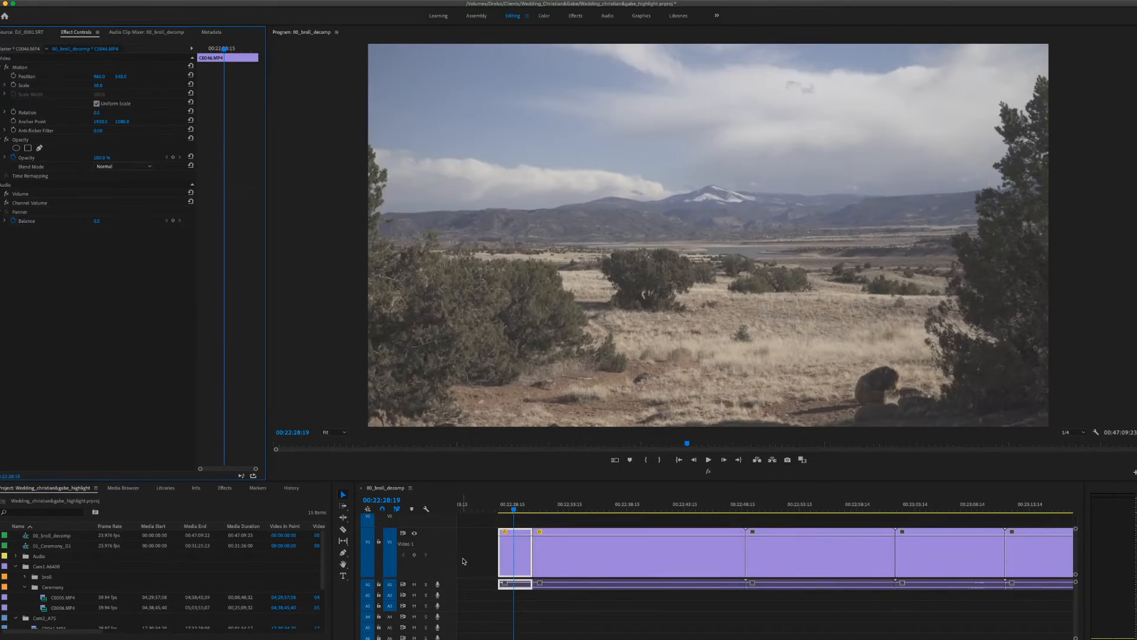
Step: Go back to the first C0046 segment and set its scale to 50
{"action": "scroll", "coordinate": [464, 562], "scroll_direction": "up", "scroll_amount": 3}
{"action": "left_click", "coordinate": [601, 509]}
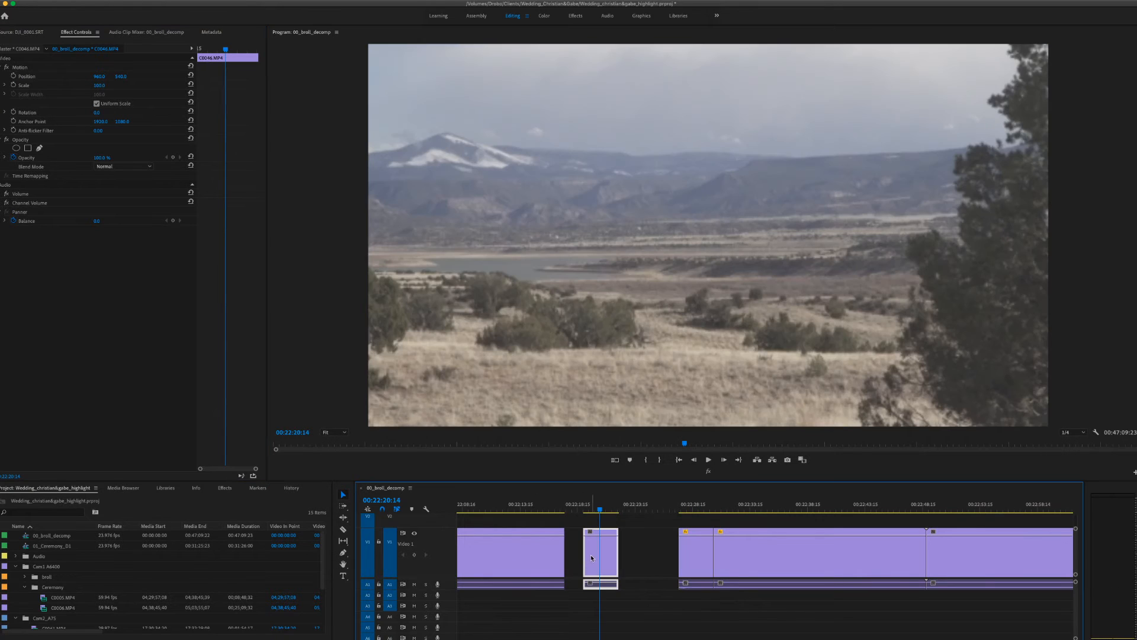
{"action": "left_click", "coordinate": [101, 85]}
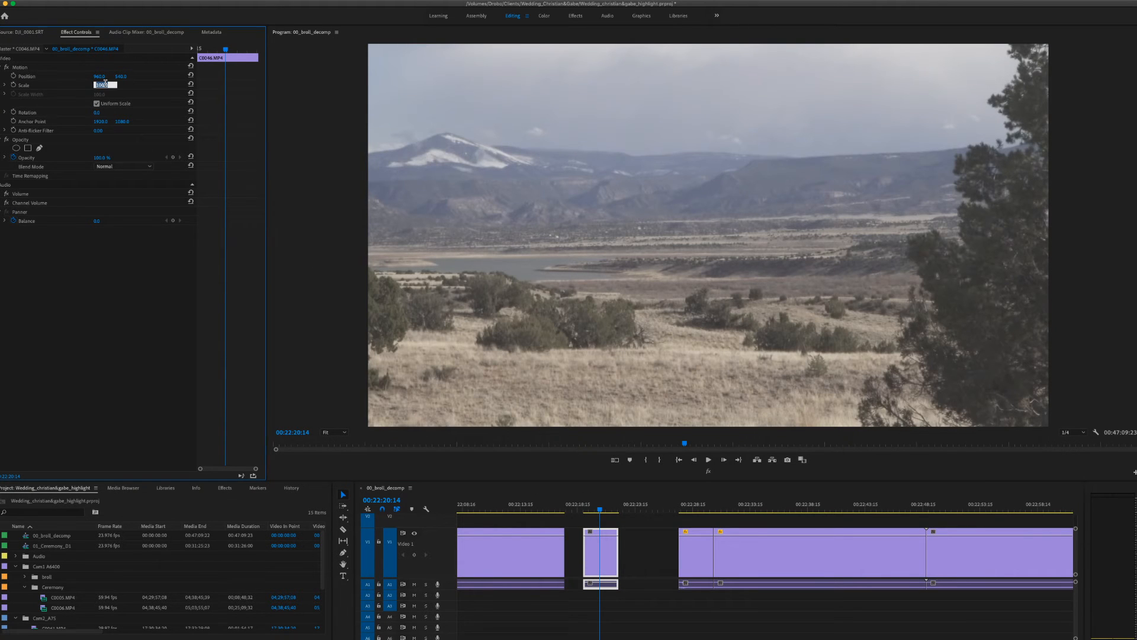
{"action": "type", "text": "50"}
{"action": "key", "text": "Return"}
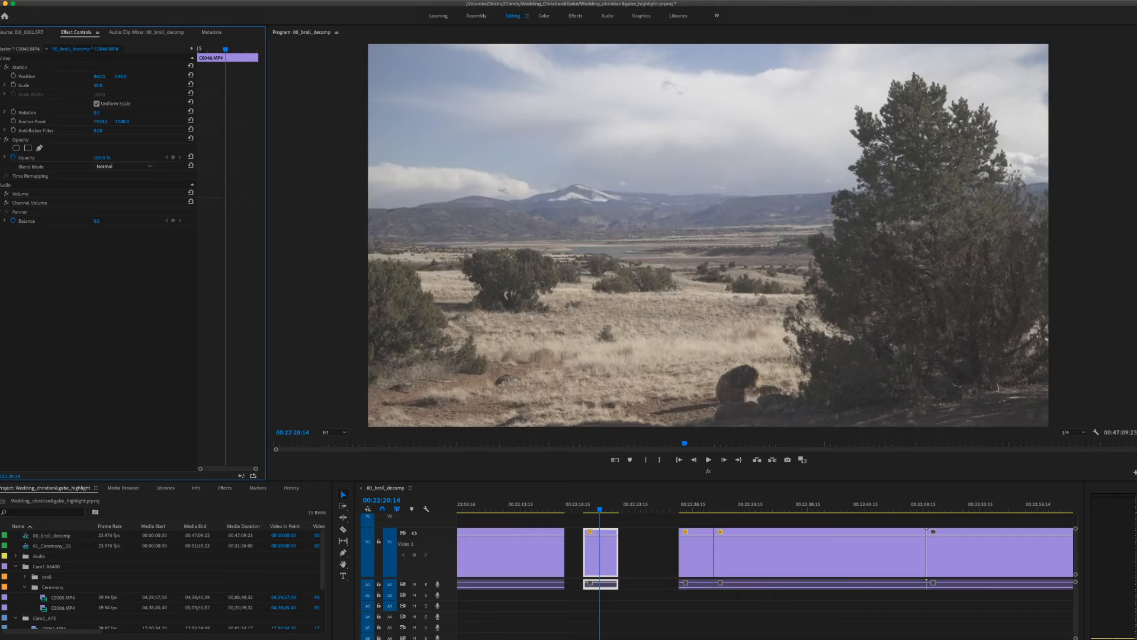
Step: Set the scale of the log cabin clip at 00:22:04:15 to 50
{"action": "scroll", "coordinate": [503, 543], "scroll_direction": "left", "scroll_amount": 5}
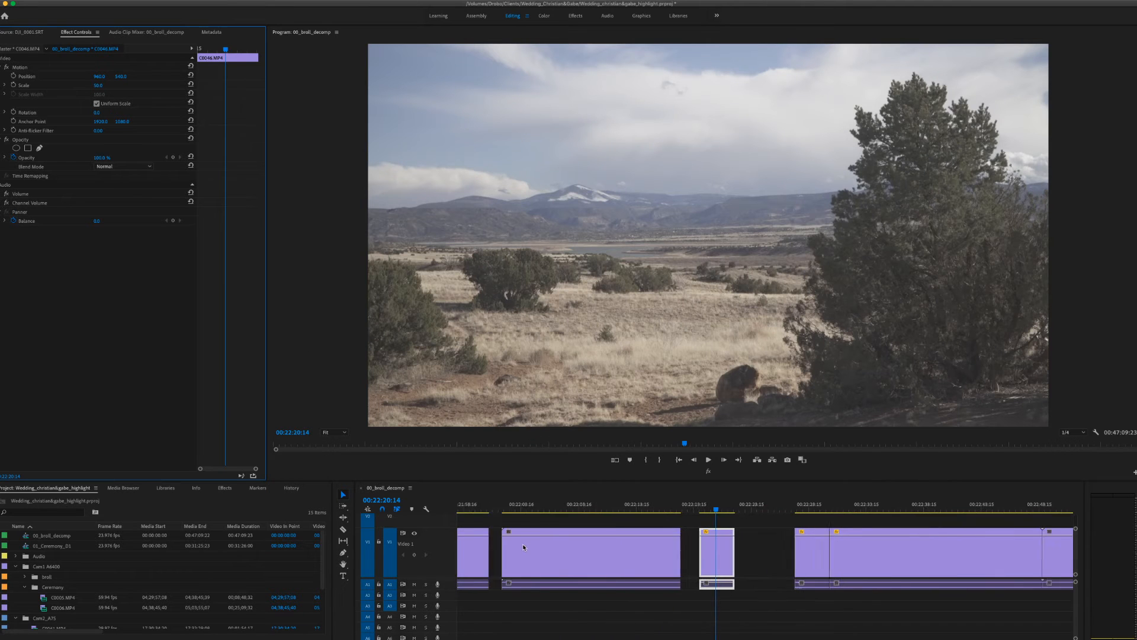
{"action": "left_click", "coordinate": [572, 506]}
{"action": "left_click", "coordinate": [558, 566]}
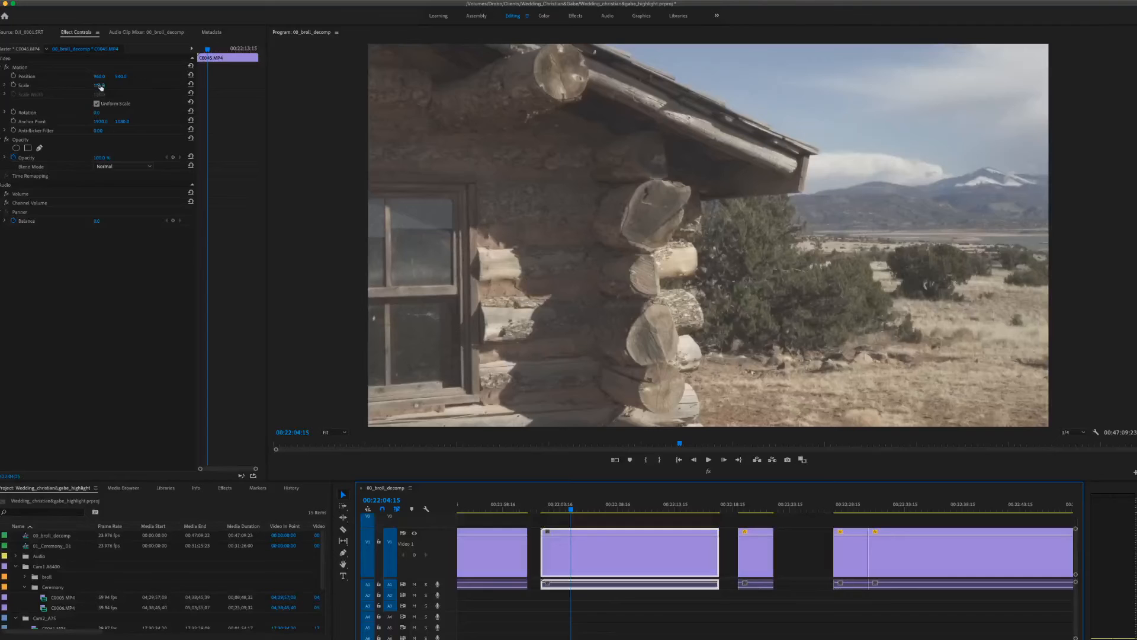
{"action": "left_click", "coordinate": [104, 85]}
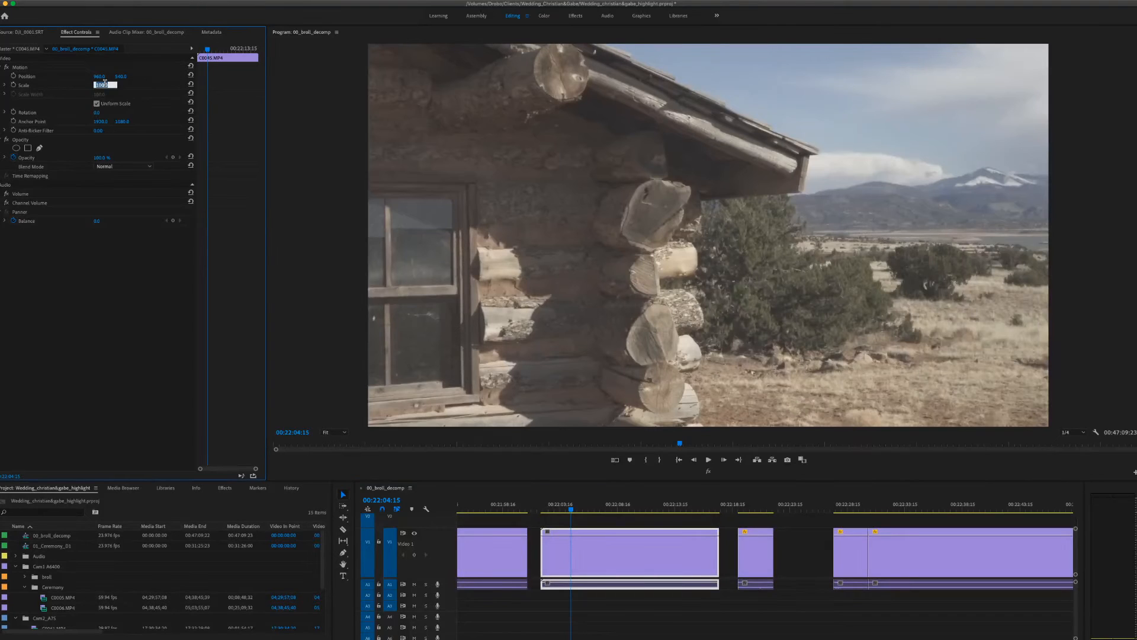
{"action": "type", "text": "50"}
{"action": "key", "text": "Return"}
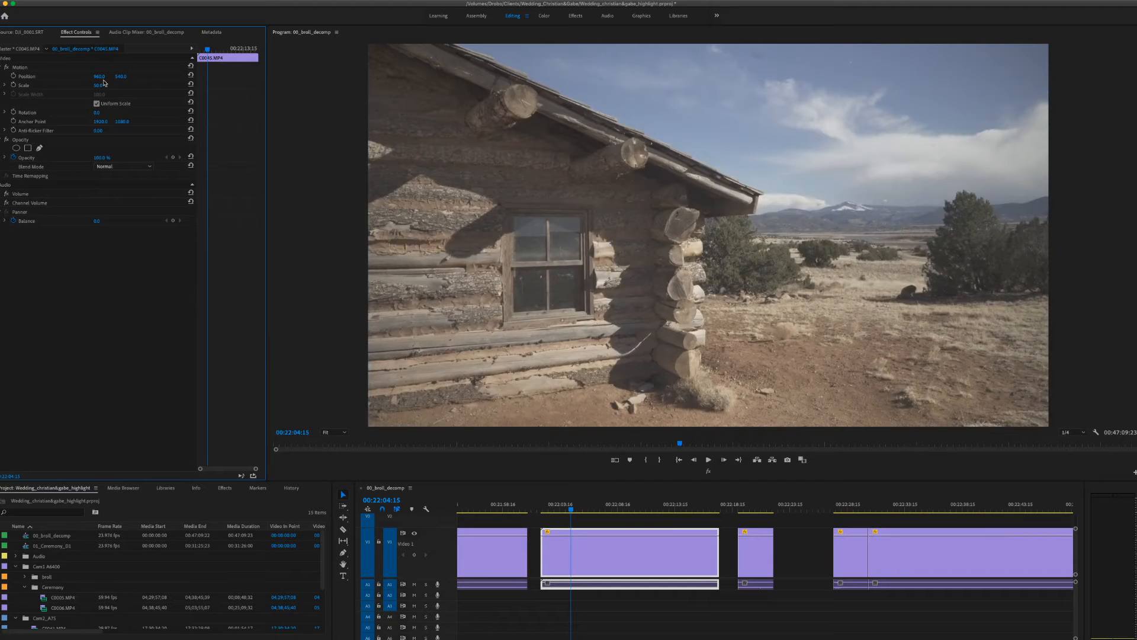
Step: Set the scale of the preceding C0044 segment, at 00:21:52:00, to 50
{"action": "scroll", "coordinate": [640, 628], "scroll_direction": "left", "scroll_amount": 5}
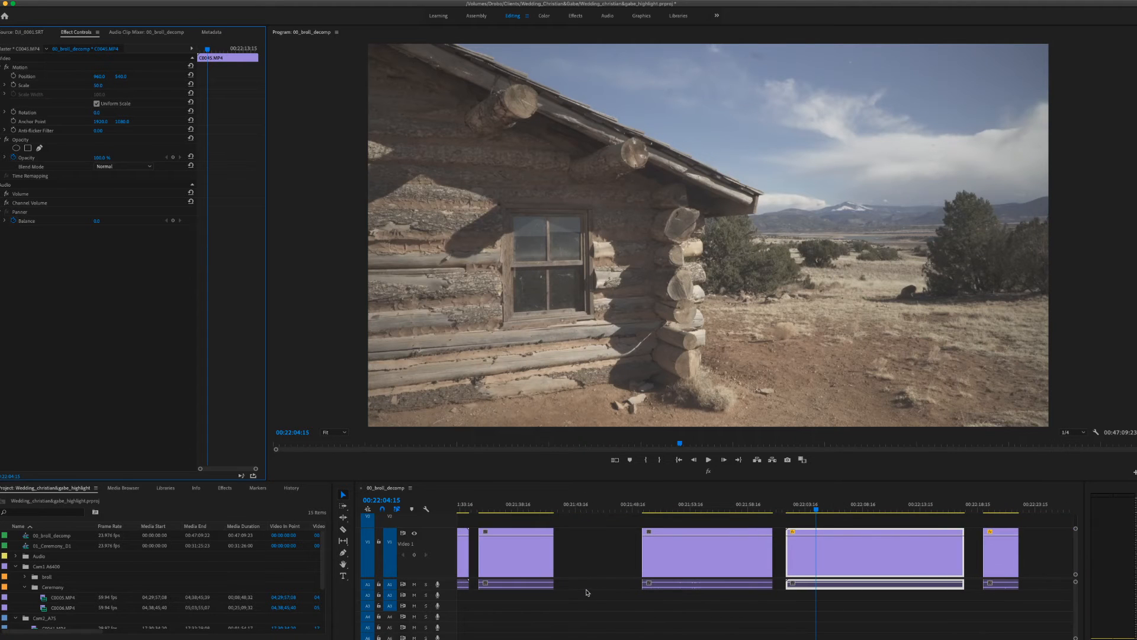
{"action": "left_click", "coordinate": [660, 512]}
{"action": "left_click", "coordinate": [663, 561]}
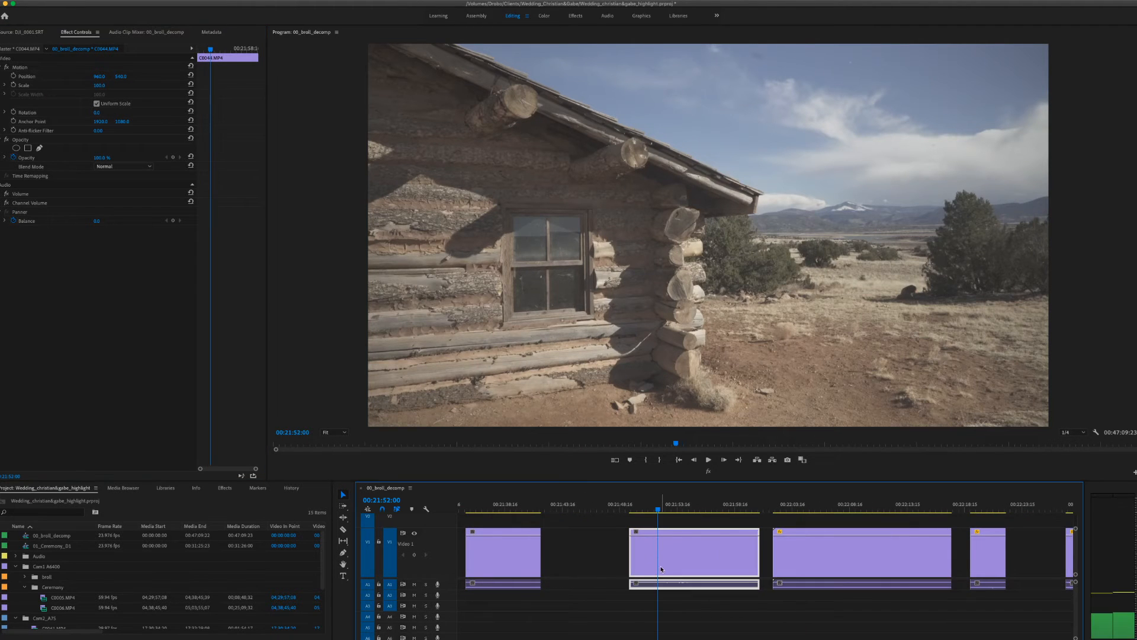
{"action": "left_click", "coordinate": [101, 86]}
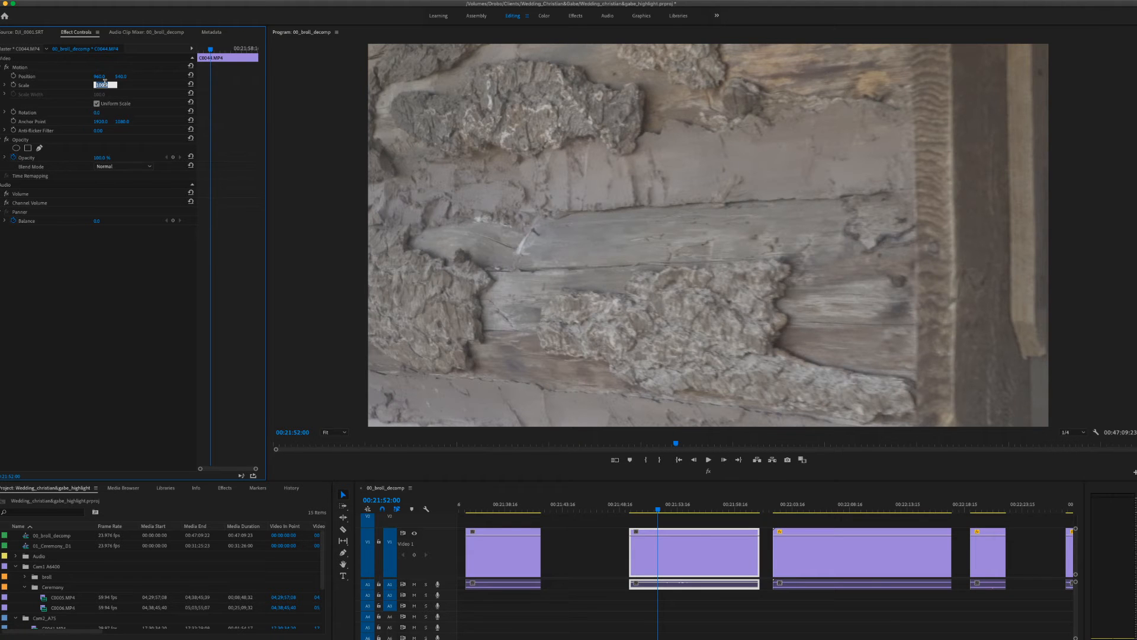
{"action": "type", "text": "50"}
{"action": "key", "text": "Return"}
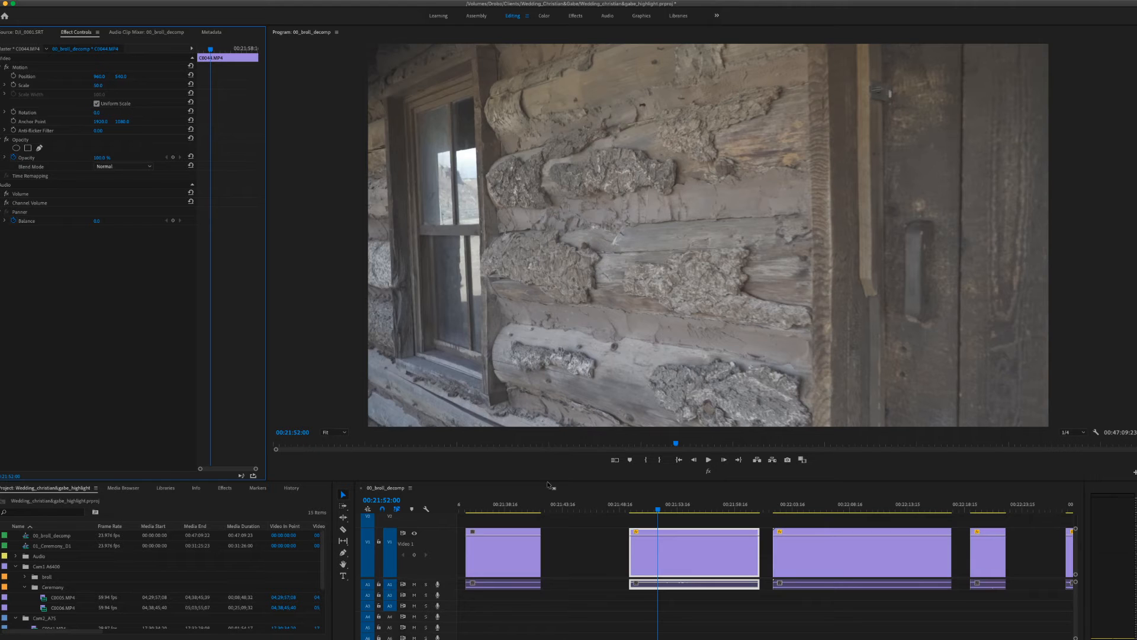
Step: Set the scale of the earlier C0044 segment with the door handle, at 00:21:37:09, to 50
{"action": "scroll", "coordinate": [604, 551], "scroll_direction": "left", "scroll_amount": 3}
{"action": "left_click", "coordinate": [595, 508]}
{"action": "left_click", "coordinate": [598, 554]}
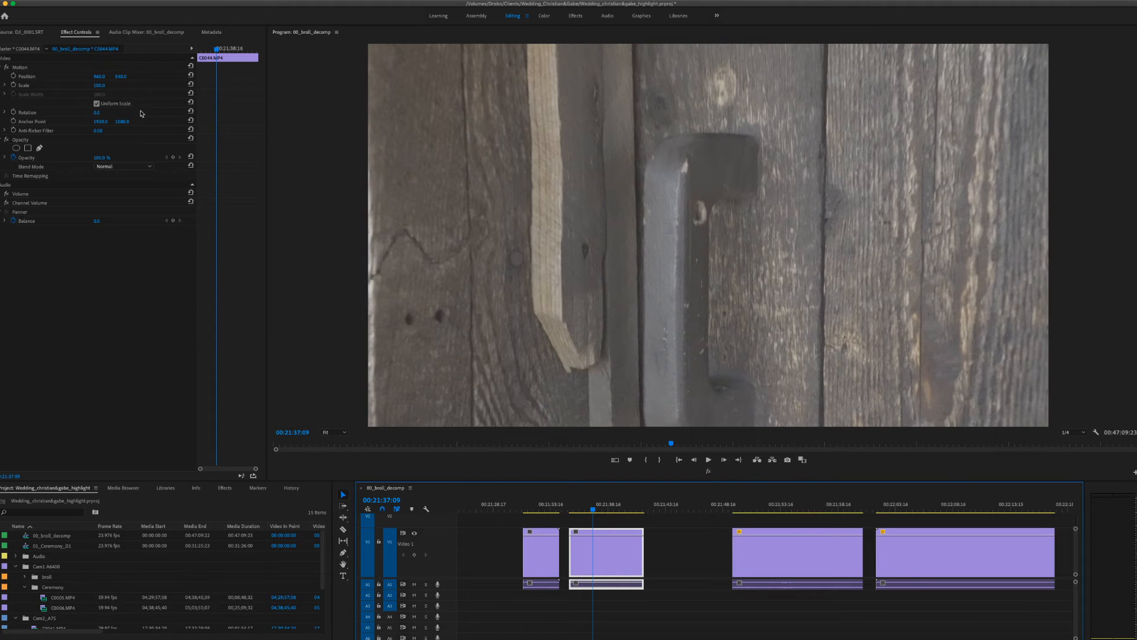
{"action": "left_click", "coordinate": [105, 86]}
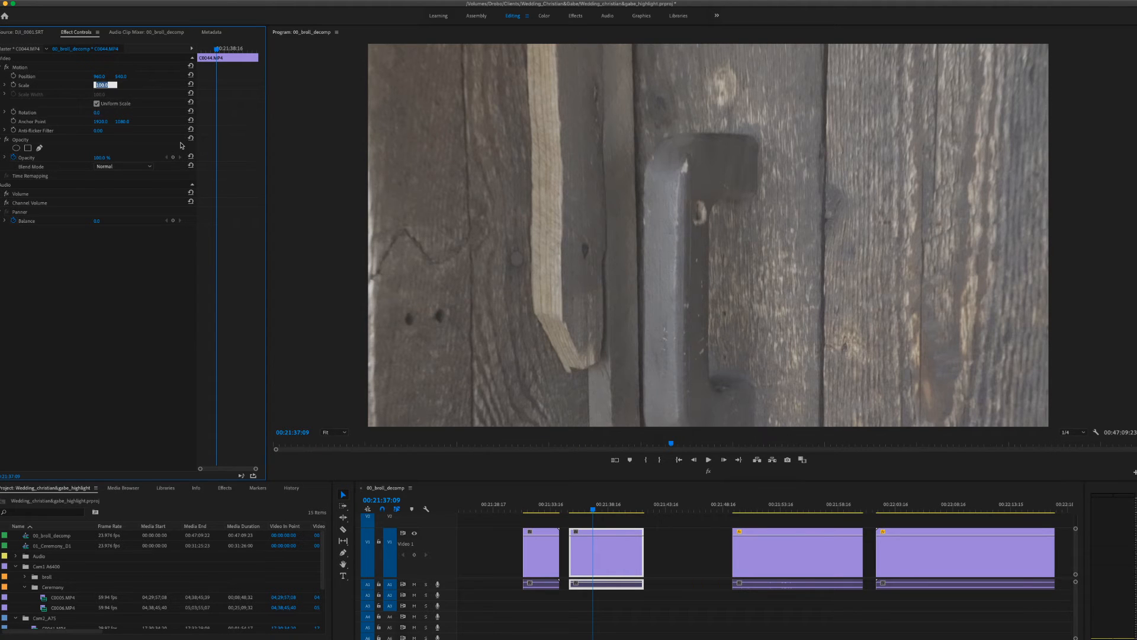
{"action": "type", "text": "50"}
{"action": "key", "text": "Return"}
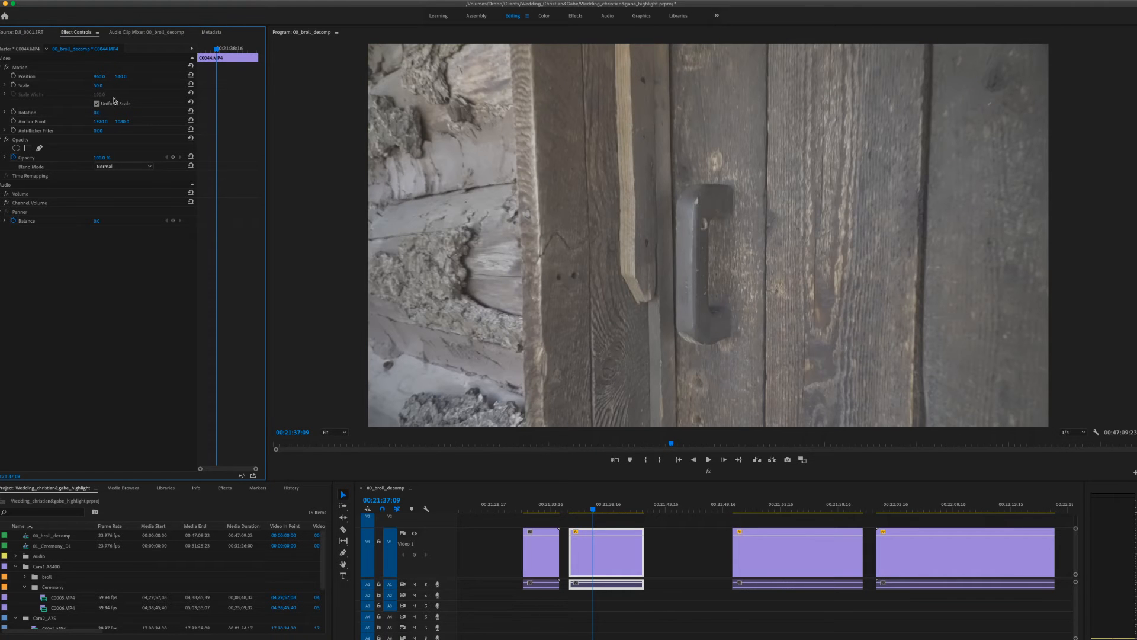
Step: Set the scale of the short C0043 clip at 00:21:32:13 to 50
{"action": "left_click", "coordinate": [537, 510]}
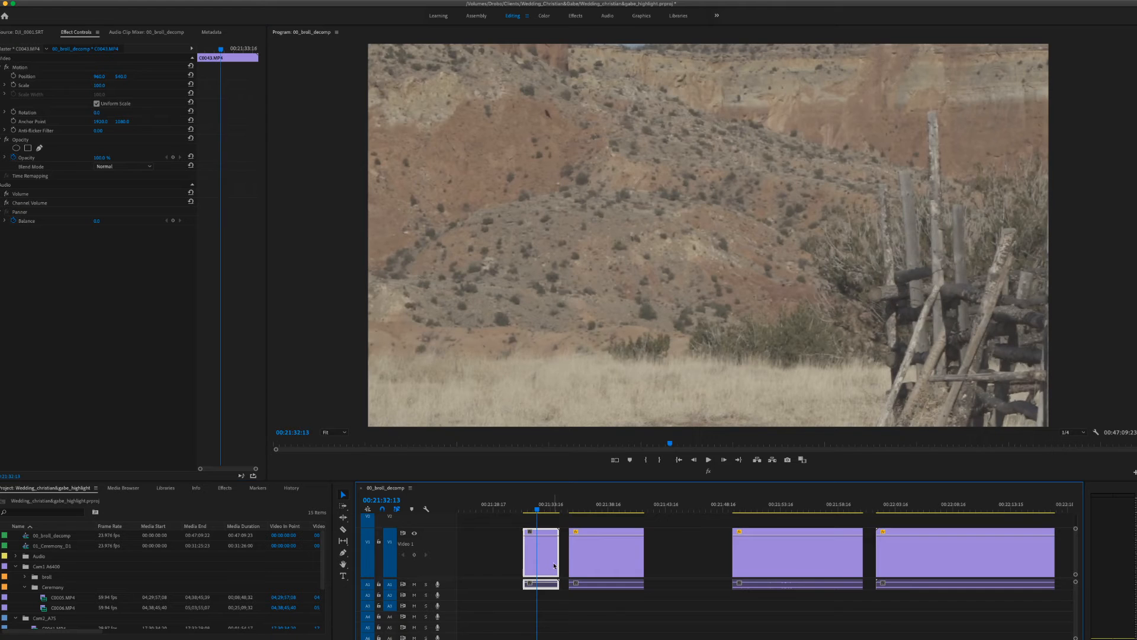
{"action": "left_click", "coordinate": [104, 85]}
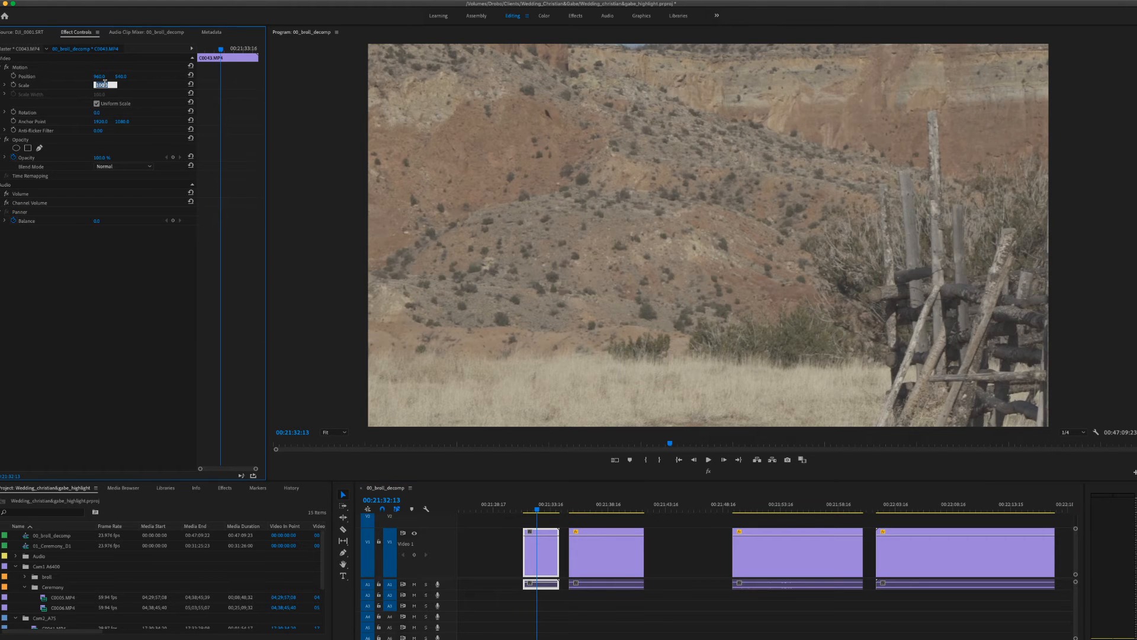
{"action": "type", "text": "50"}
{"action": "key", "text": "Return"}
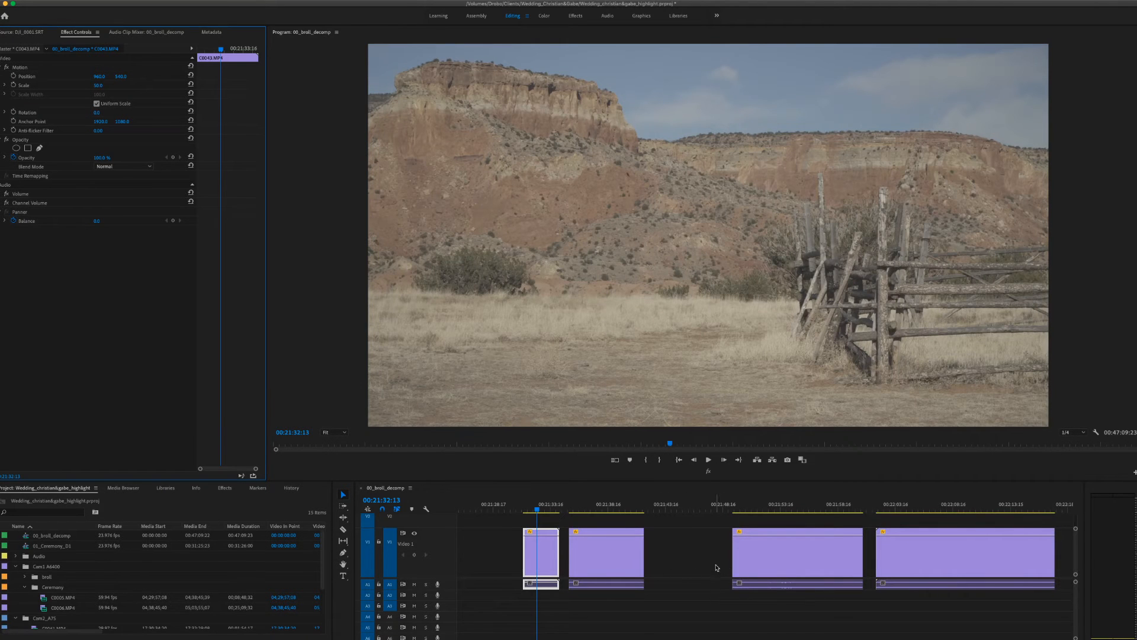
Step: Trim the third C0046 segment to run from about 00:22:33 to 00:22:42:08
{"action": "scroll", "coordinate": [708, 563], "scroll_direction": "right", "scroll_amount": 4}
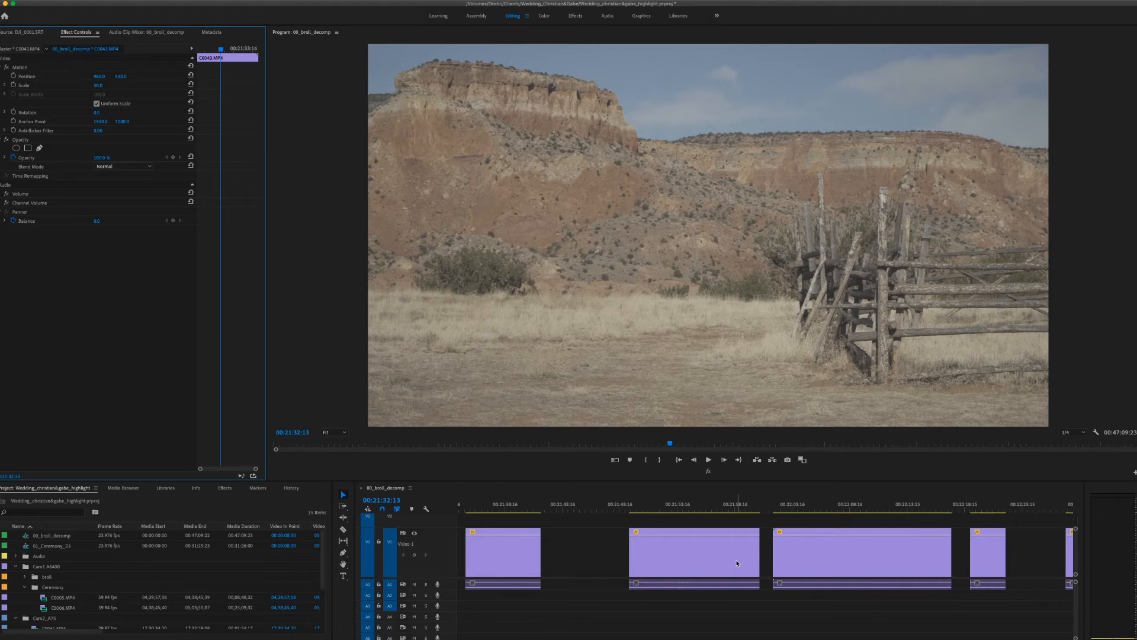
{"action": "scroll", "coordinate": [737, 559], "scroll_direction": "right", "scroll_amount": 5}
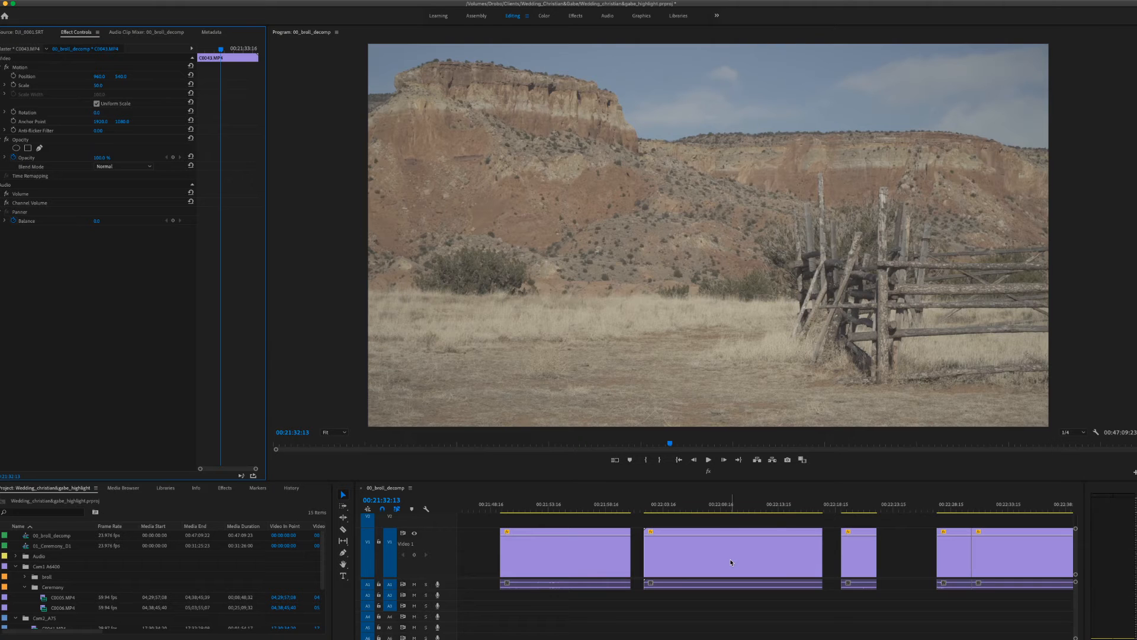
{"action": "left_click", "coordinate": [689, 509]}
{"action": "left_click_drag", "start_coordinate": [694, 510], "coordinate": [1003, 535]}
{"action": "scroll", "coordinate": [1003, 535], "scroll_direction": "down", "scroll_amount": 5}
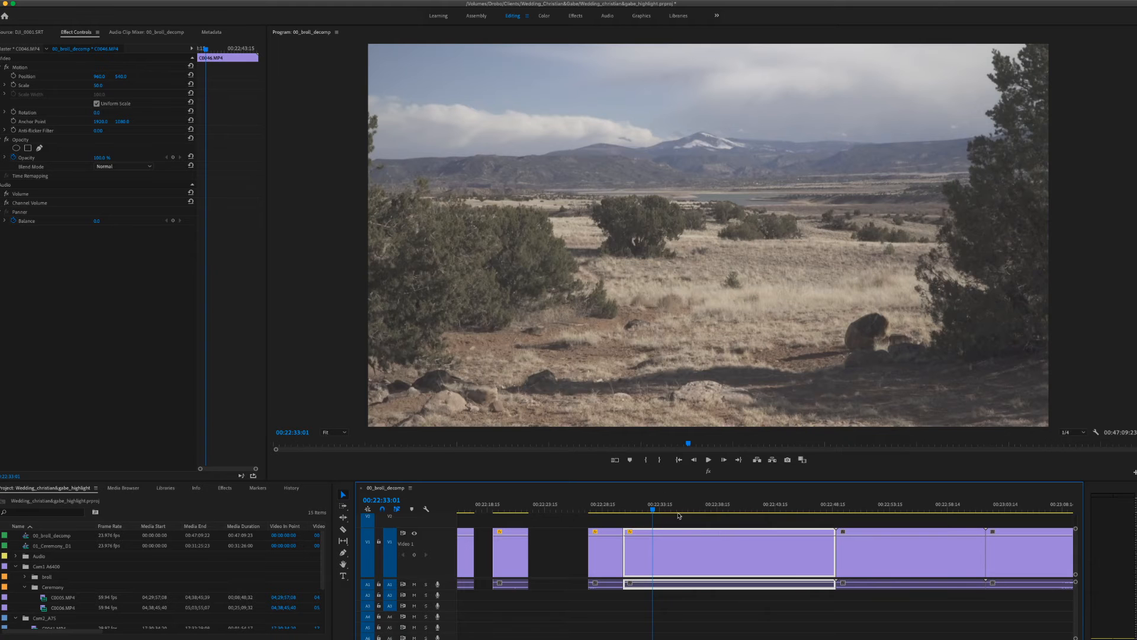
{"action": "left_click_drag", "start_coordinate": [669, 513], "coordinate": [650, 551]}
{"action": "left_click_drag", "start_coordinate": [652, 511], "coordinate": [762, 513]}
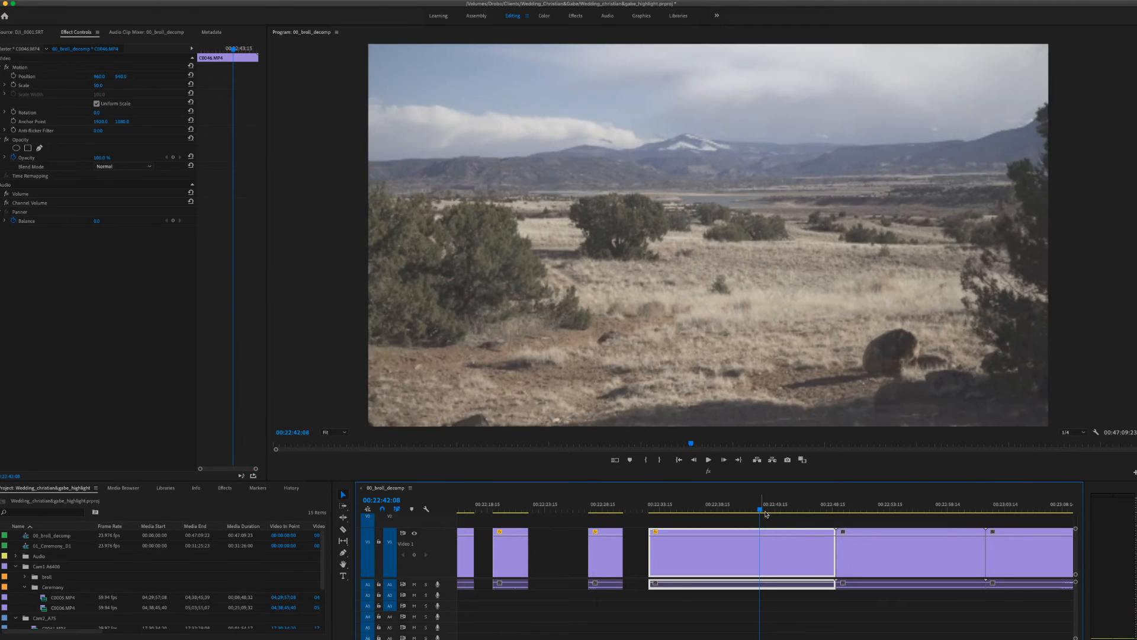
{"action": "left_click_drag", "start_coordinate": [832, 530], "coordinate": [724, 511]}
Step: Set the scale of the C0047 clip to 50 and copy that clip
{"action": "left_click_drag", "start_coordinate": [717, 510], "coordinate": [844, 521]}
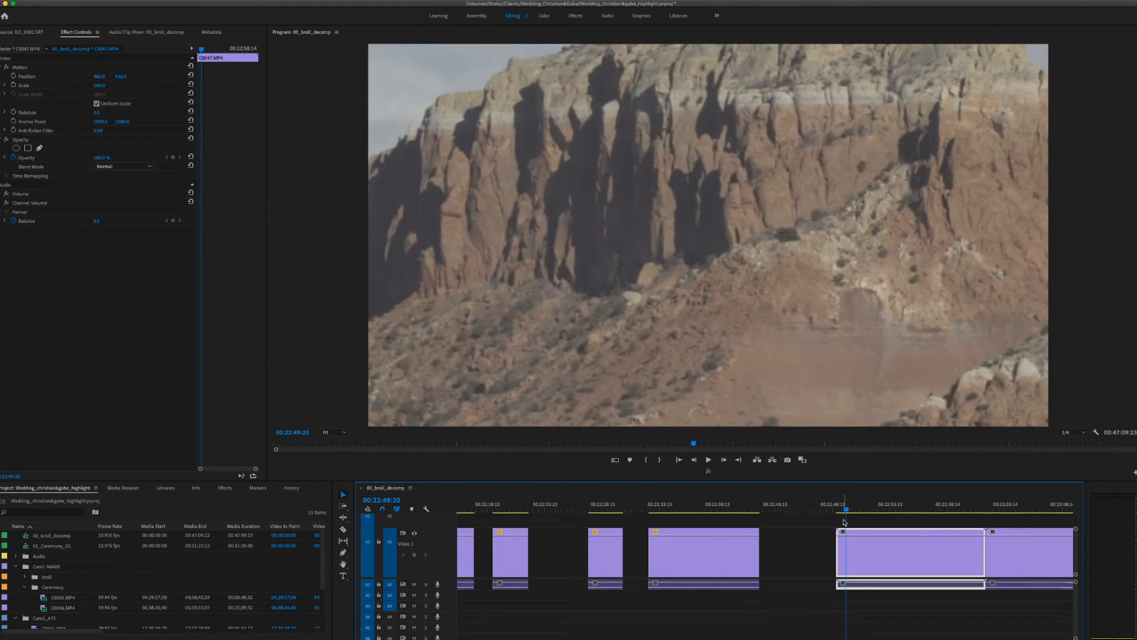
{"action": "left_click", "coordinate": [99, 86]}
{"action": "type", "text": "50"}
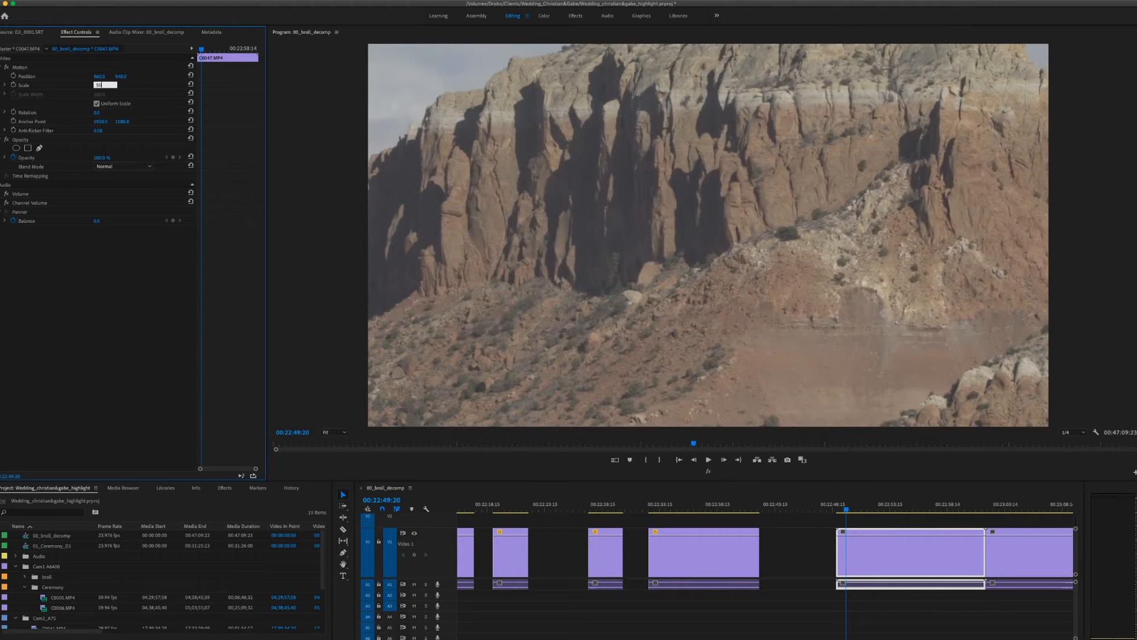
{"action": "key", "text": "Return"}
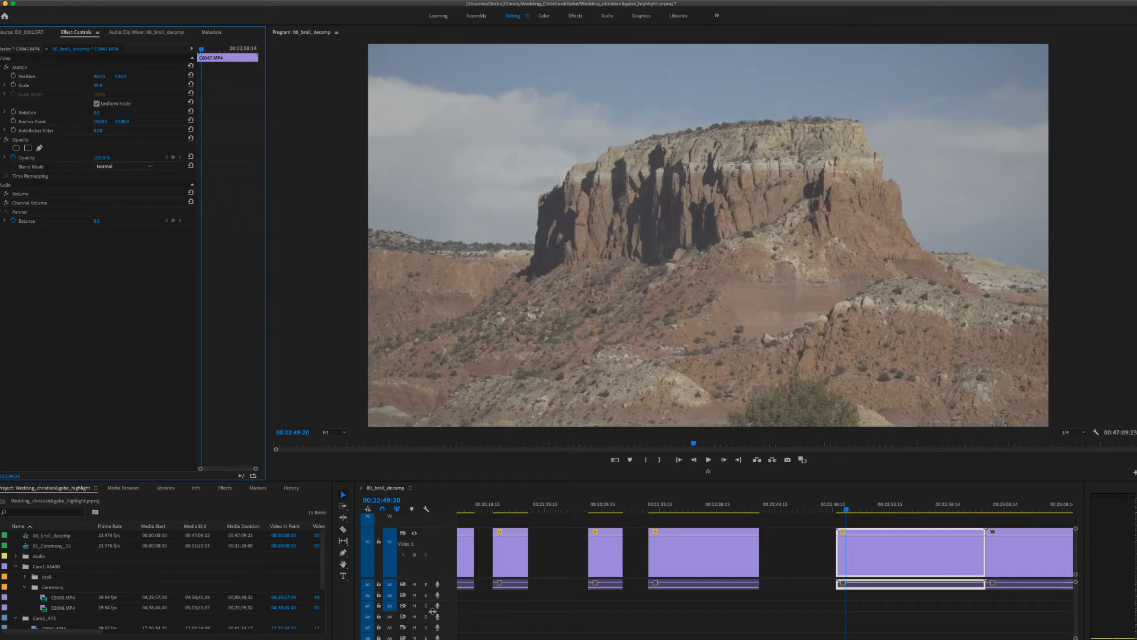
{"action": "right_click", "coordinate": [888, 552]}
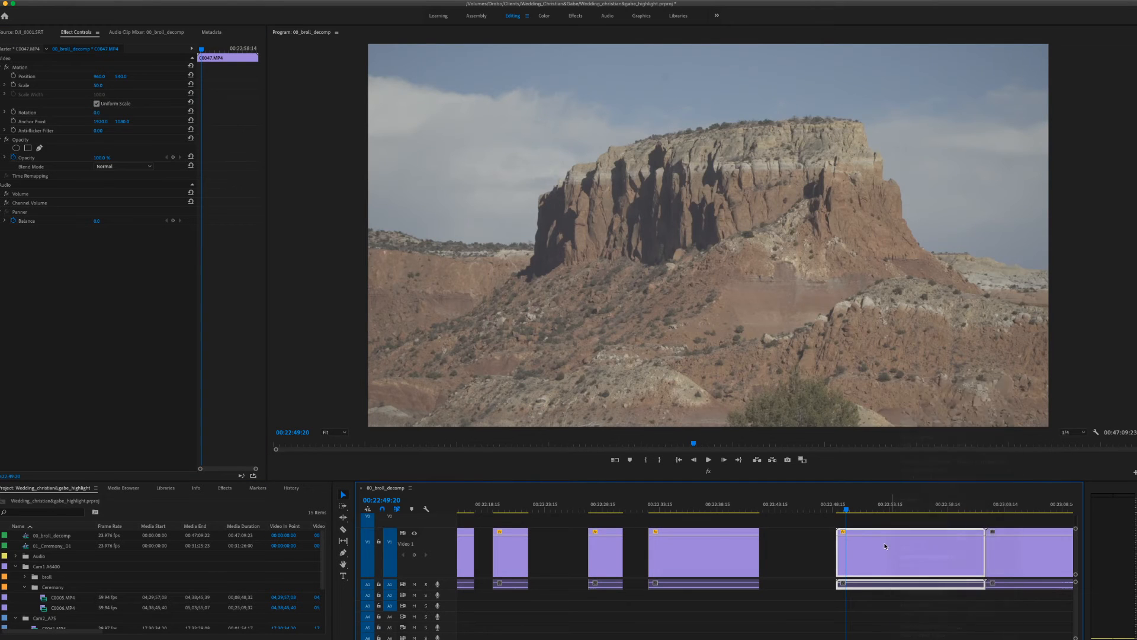
{"action": "left_click", "coordinate": [902, 391]}
Step: Paste the copied motion and opacity attributes onto all purple clips between C0047 and the green clips
{"action": "scroll", "coordinate": [900, 617], "scroll_direction": "right", "scroll_amount": 5}
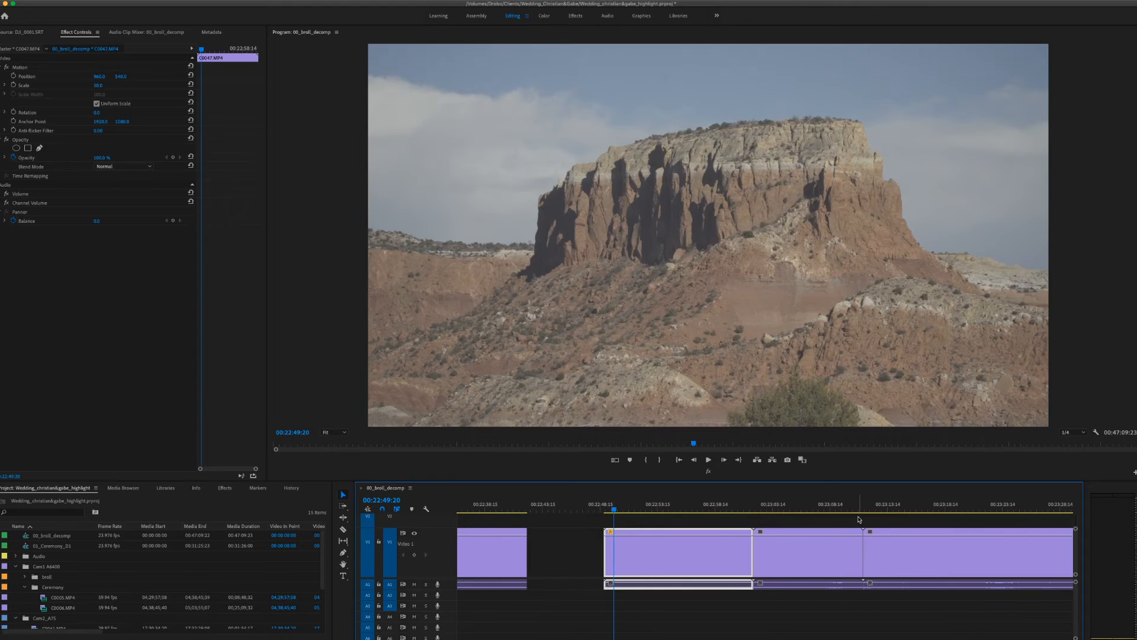
{"action": "key", "text": "minus"}
{"action": "key", "text": "minus"}
{"action": "key", "text": "minus"}
{"action": "key", "text": "minus"}
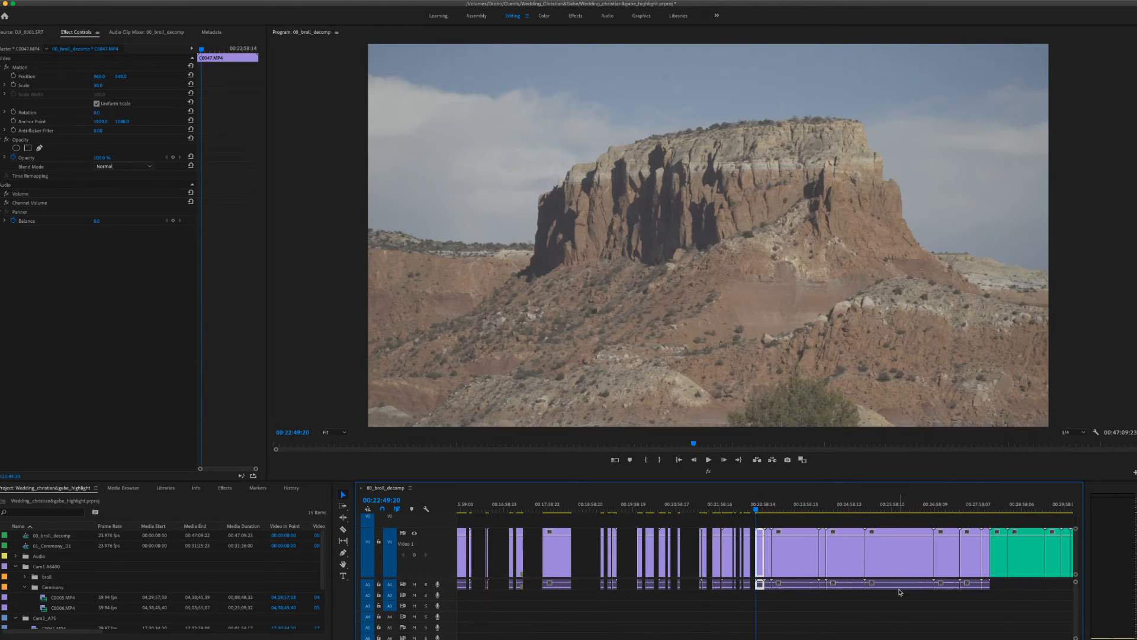
{"action": "left_click_drag", "start_coordinate": [985, 599], "coordinate": [769, 531]}
{"action": "key", "text": "equal"}
{"action": "key", "text": "equal"}
{"action": "key", "text": "equal"}
{"action": "key", "text": "equal"}
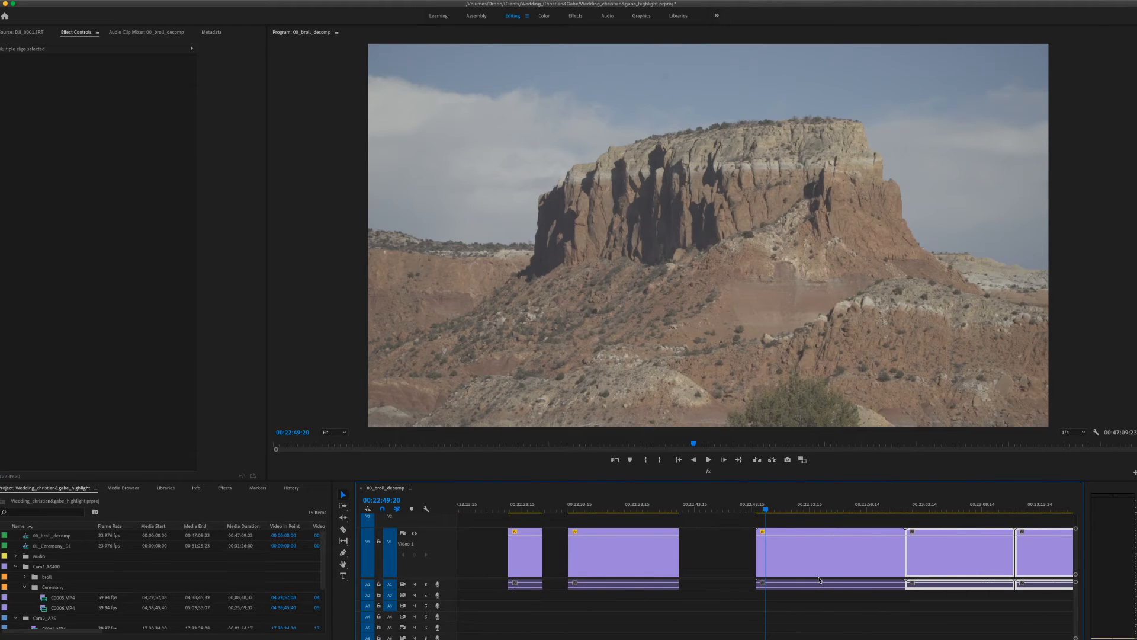
{"action": "right_click", "coordinate": [933, 552]}
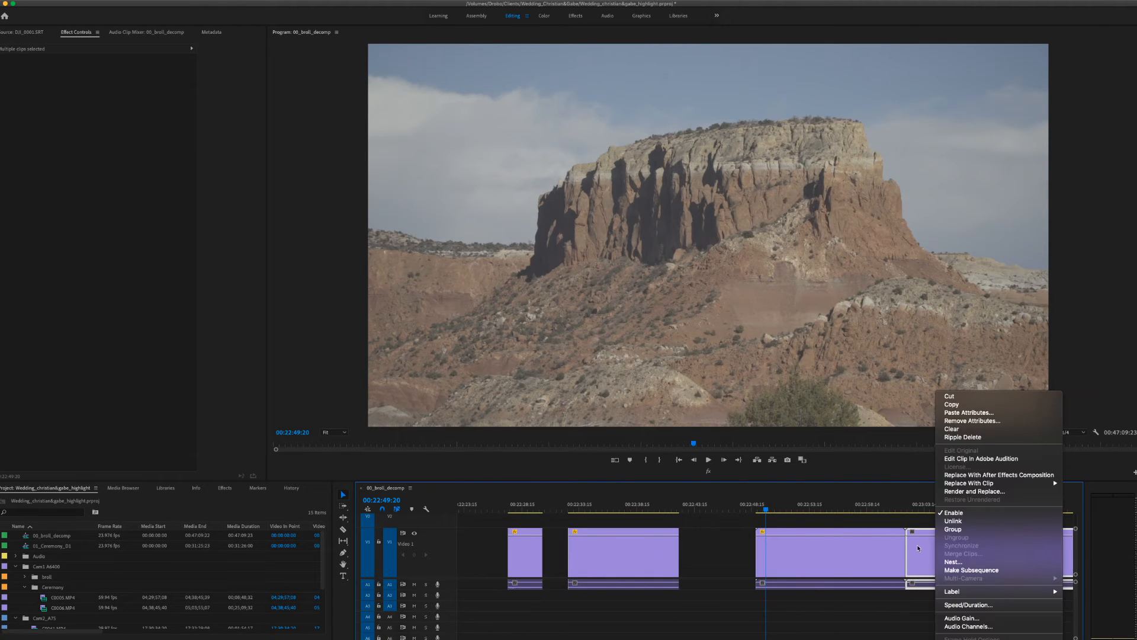
{"action": "left_click", "coordinate": [948, 412]}
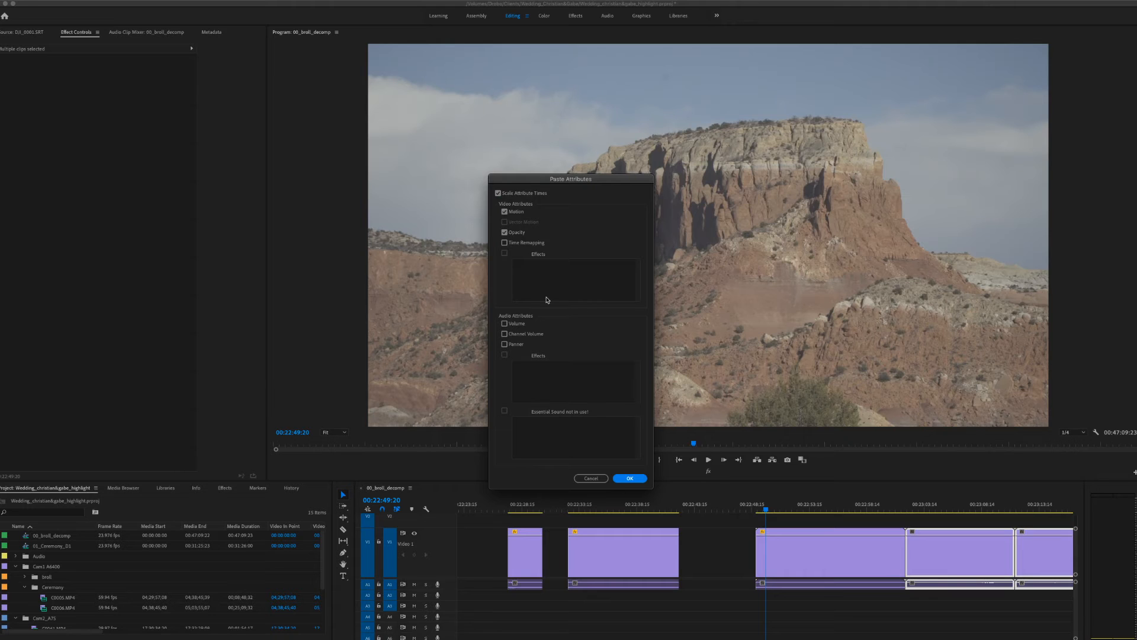
{"action": "left_click", "coordinate": [633, 478]}
Step: Review the C0048 chimney clip and trim its start to 00:23:05:08
{"action": "left_click", "coordinate": [935, 508]}
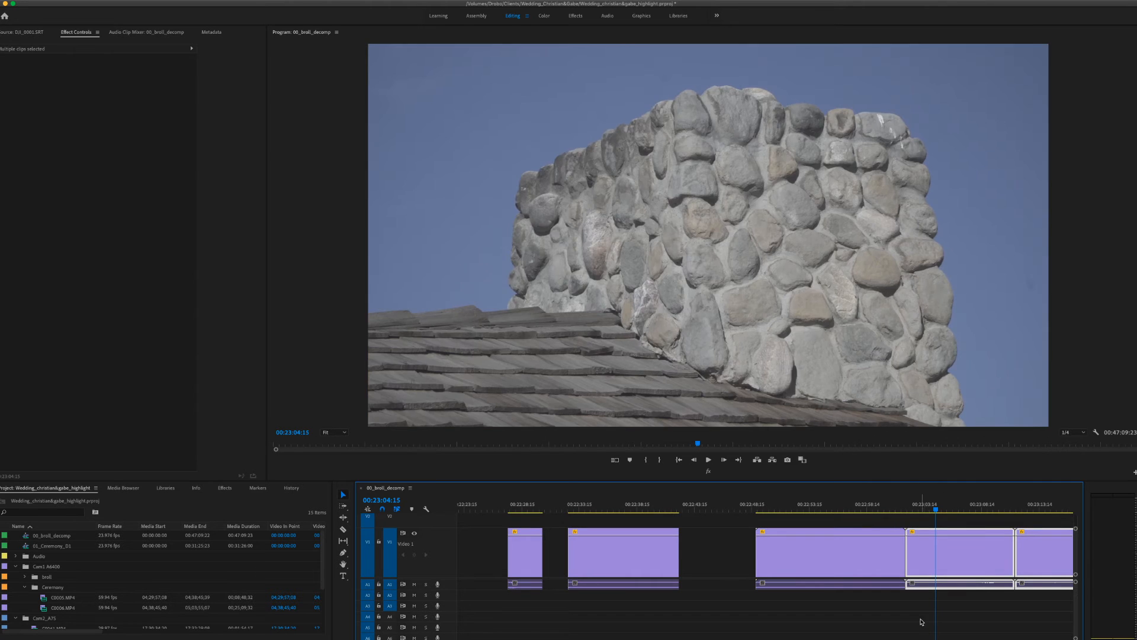
{"action": "left_click", "coordinate": [935, 557]}
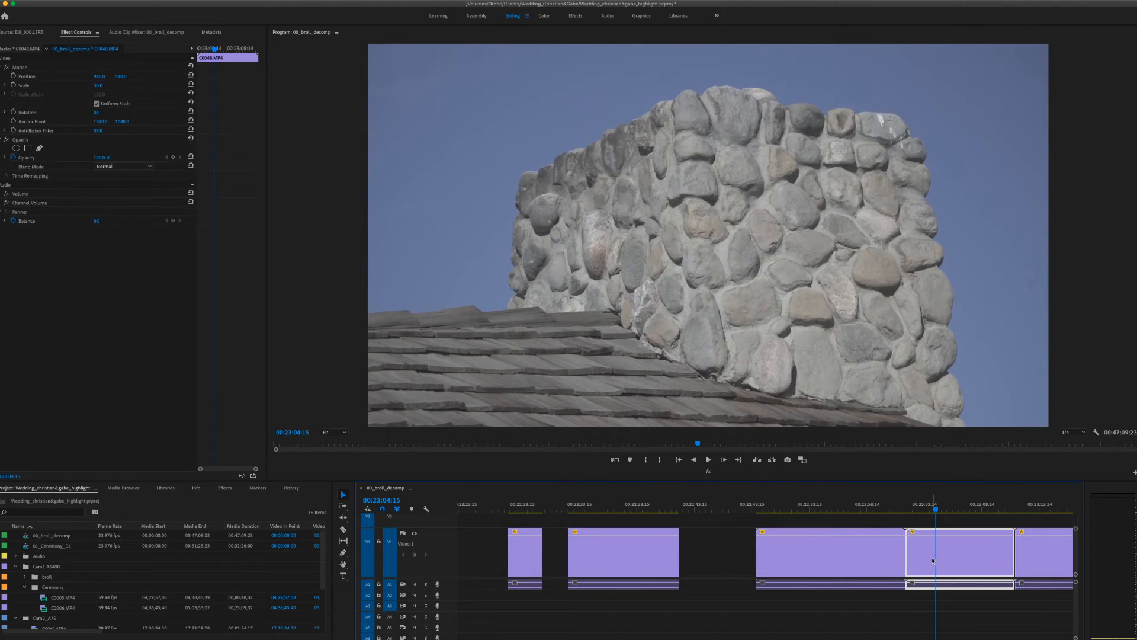
{"action": "left_click_drag", "start_coordinate": [761, 508], "coordinate": [945, 555]}
{"action": "scroll", "coordinate": [921, 551], "scroll_direction": "down", "scroll_amount": 4}
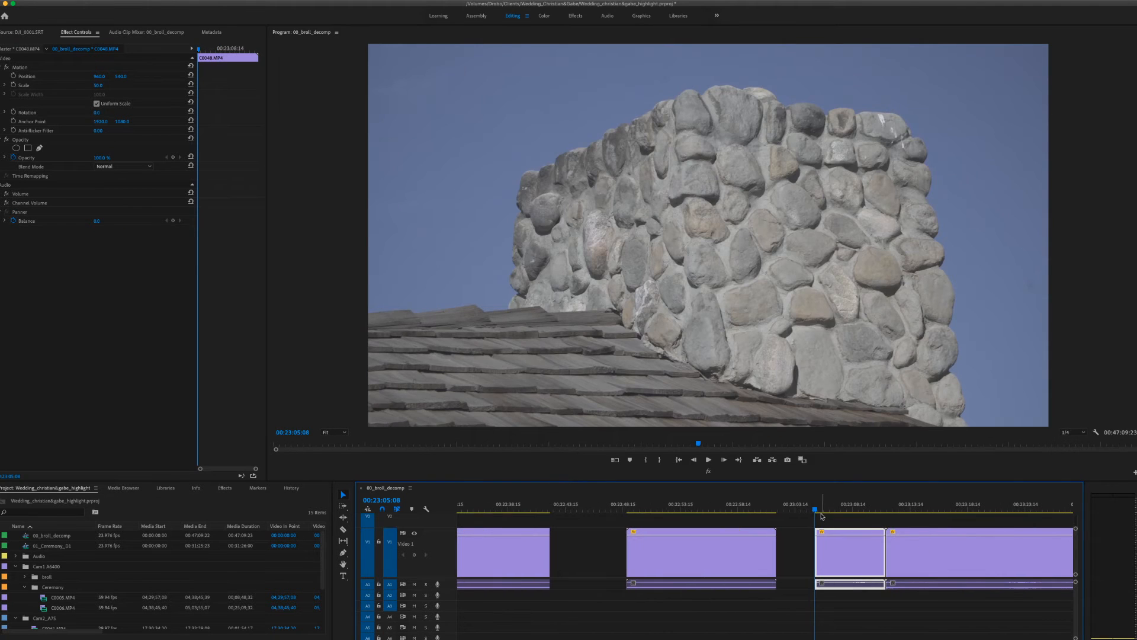
Step: Play through the trimmed C0048 clip and split it at 00:23:07:10
{"action": "mouse_move", "coordinate": [816, 510]}
{"action": "left_mouse_down"}
{"action": "mouse_move", "coordinate": [843, 513]}
{"action": "mouse_move", "coordinate": [822, 513]}
{"action": "left_mouse_up"}
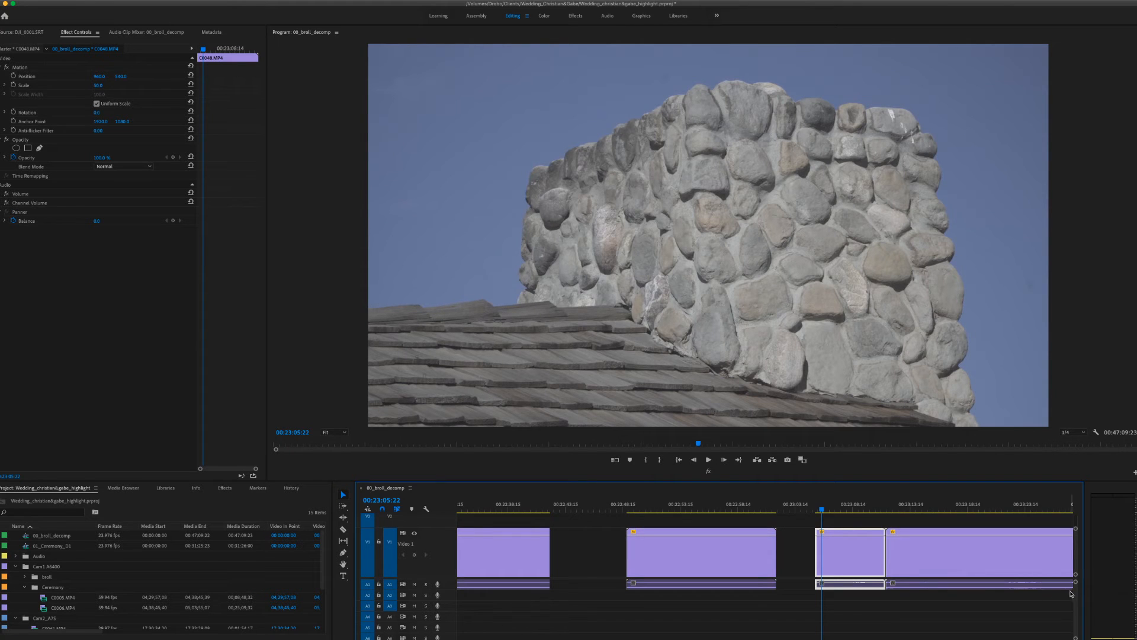
{"action": "key", "text": "space"}
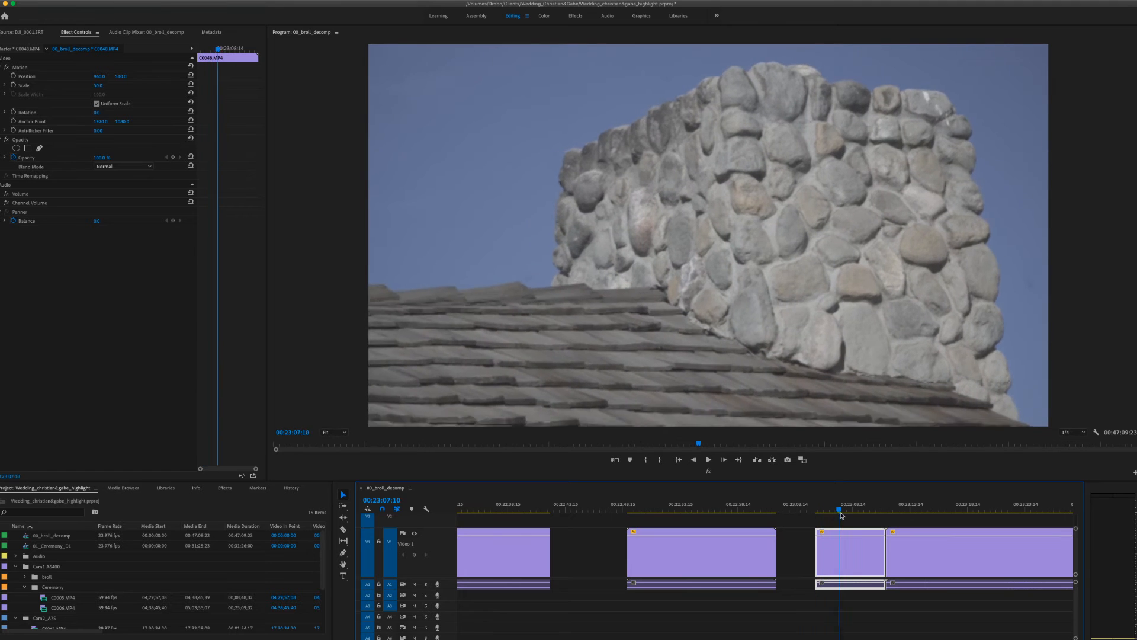
{"action": "left_click_drag", "start_coordinate": [848, 516], "coordinate": [841, 517]}
{"action": "key", "text": "super+k"}
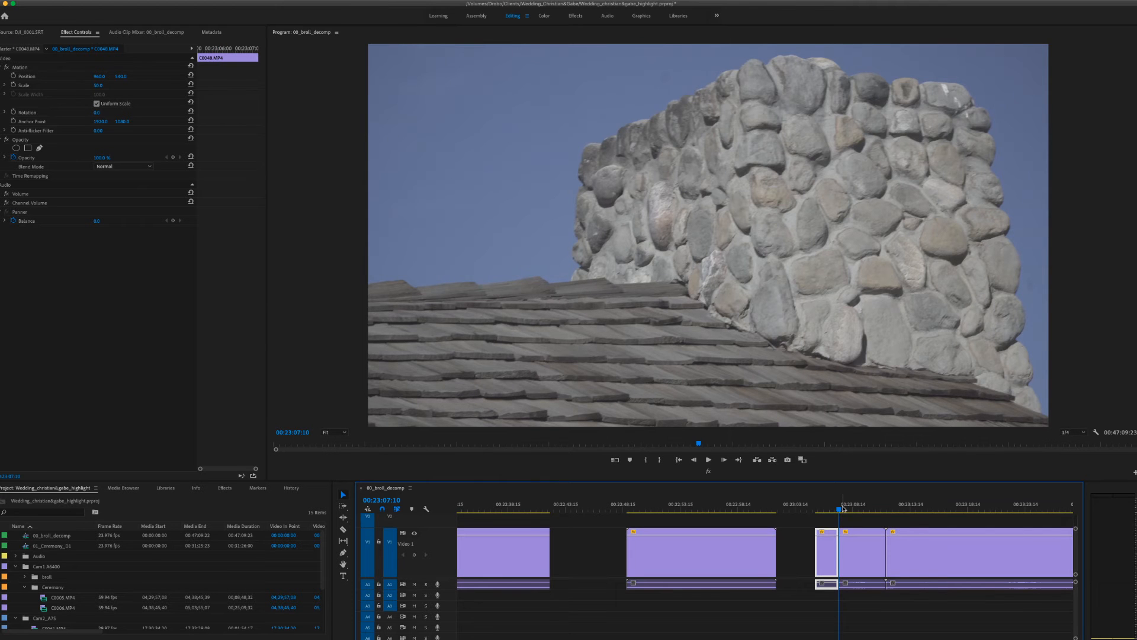
Step: Review the C0048 segment following the split and delete it
{"action": "left_click_drag", "start_coordinate": [841, 511], "coordinate": [866, 514]}
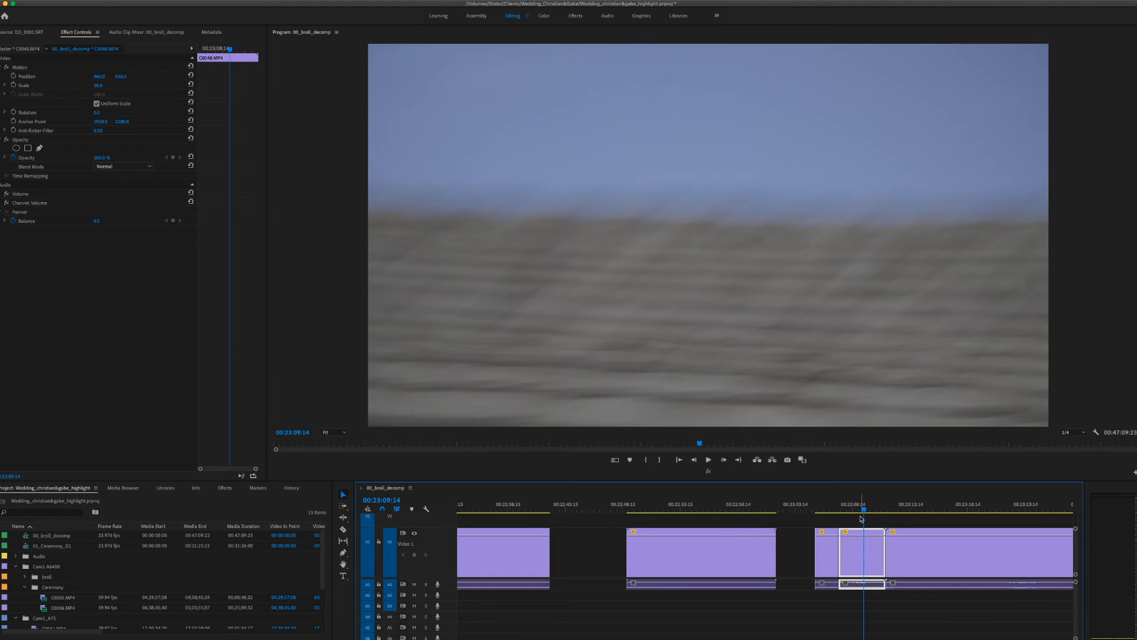
{"action": "mouse_move", "coordinate": [864, 511]}
{"action": "left_mouse_down"}
{"action": "mouse_move", "coordinate": [899, 515]}
{"action": "mouse_move", "coordinate": [869, 519]}
{"action": "left_mouse_up"}
{"action": "key", "text": "Delete"}
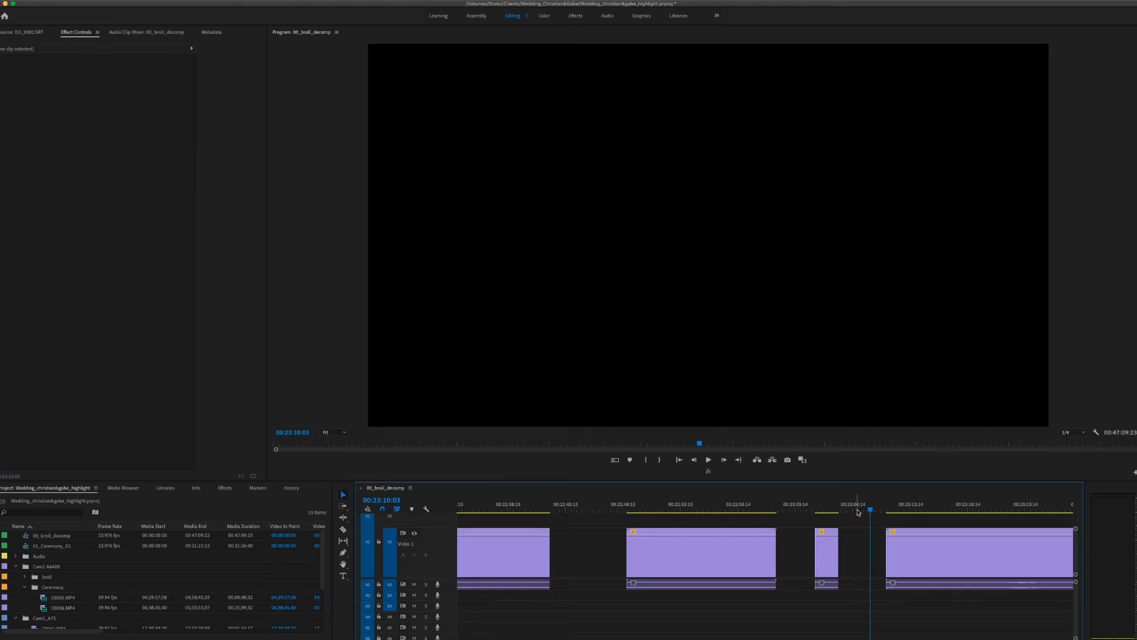
Step: Review the opening of the C0049 clip and trim its start to 00:23:24:19
{"action": "scroll", "coordinate": [931, 511], "scroll_direction": "right", "scroll_amount": 2}
{"action": "scroll", "coordinate": [884, 525], "scroll_direction": "right", "scroll_amount": 4}
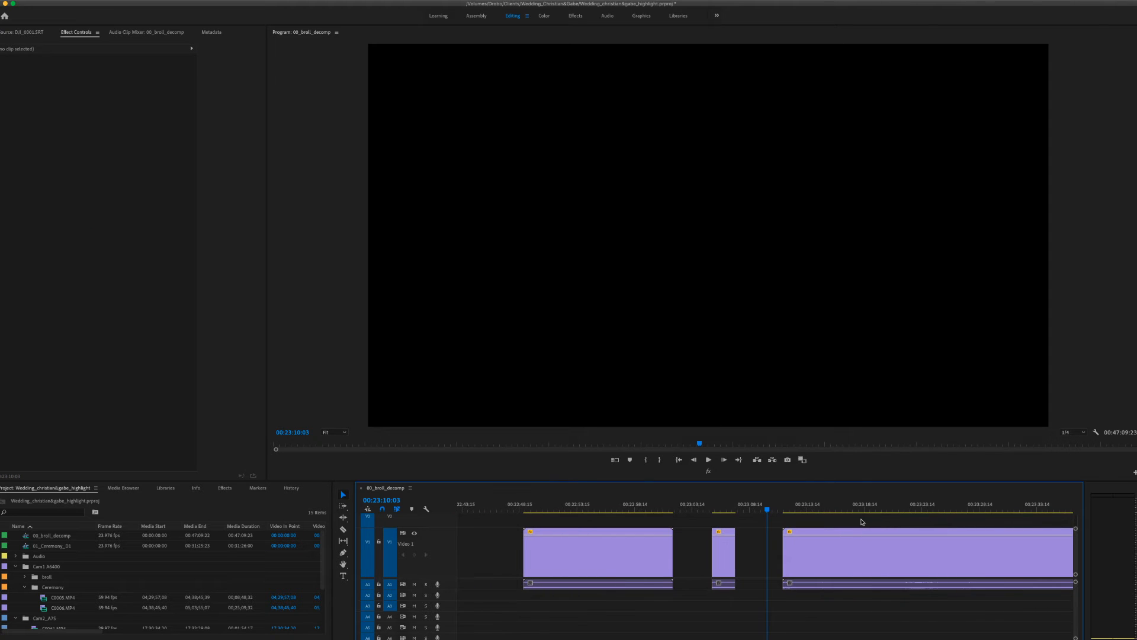
{"action": "scroll", "coordinate": [839, 517], "scroll_direction": "right", "scroll_amount": 1}
{"action": "left_click_drag", "start_coordinate": [717, 509], "coordinate": [886, 525]}
{"action": "scroll", "coordinate": [756, 555], "scroll_direction": "left", "scroll_amount": 1}
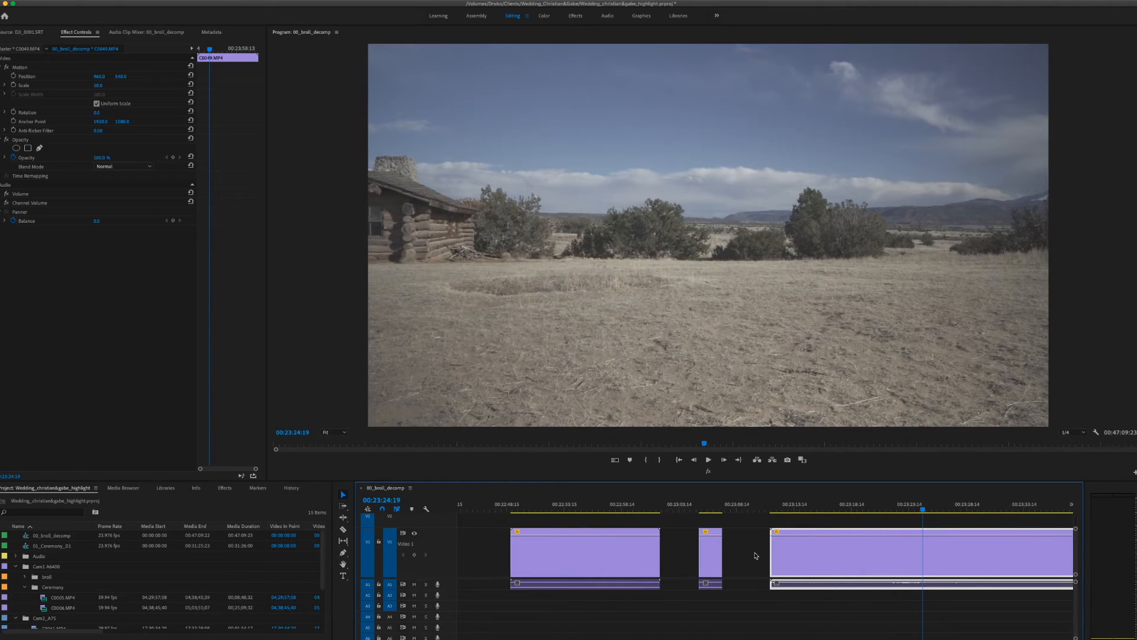
{"action": "left_click_drag", "start_coordinate": [778, 550], "coordinate": [923, 549]}
Step: Review the trimmed C0049 cabin shot and split it at 00:23:37:03
{"action": "scroll", "coordinate": [888, 549], "scroll_direction": "right", "scroll_amount": 7}
{"action": "scroll", "coordinate": [888, 549], "scroll_direction": "right", "scroll_amount": 4}
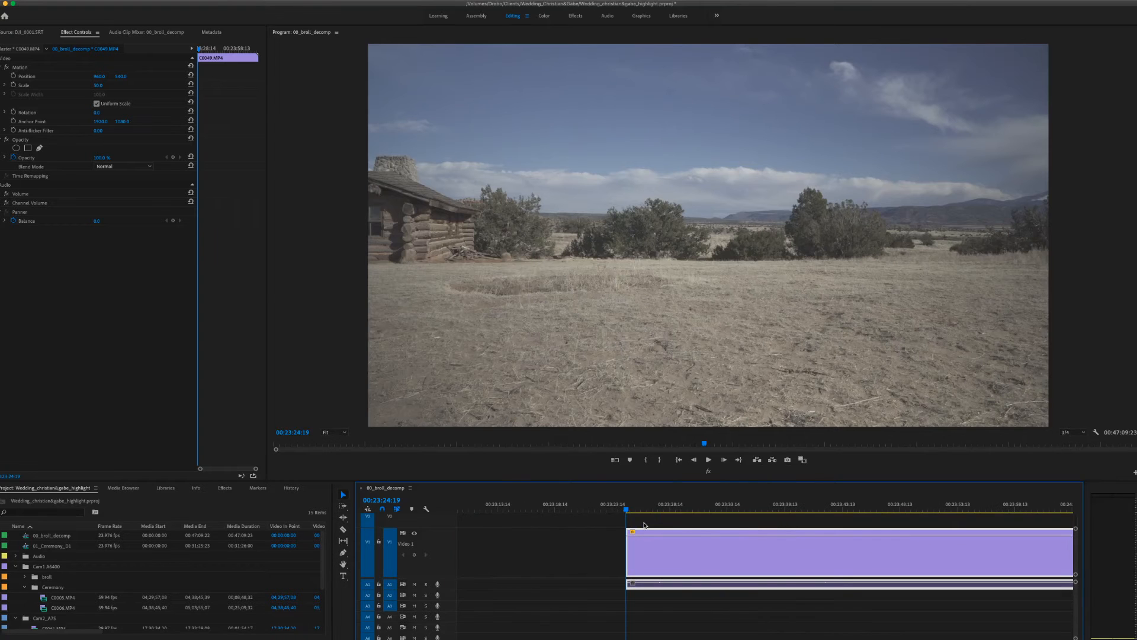
{"action": "left_click_drag", "start_coordinate": [626, 510], "coordinate": [719, 523]}
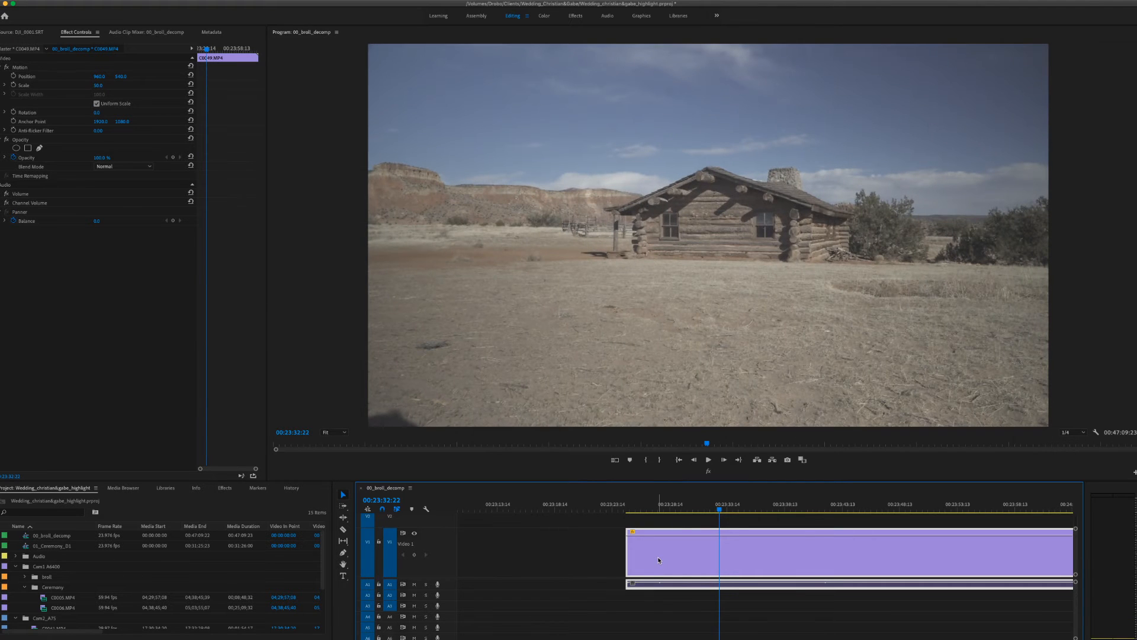
{"action": "left_click", "coordinate": [723, 510]}
{"action": "left_click_drag", "start_coordinate": [726, 511], "coordinate": [771, 513]}
{"action": "key", "text": "super+k"}
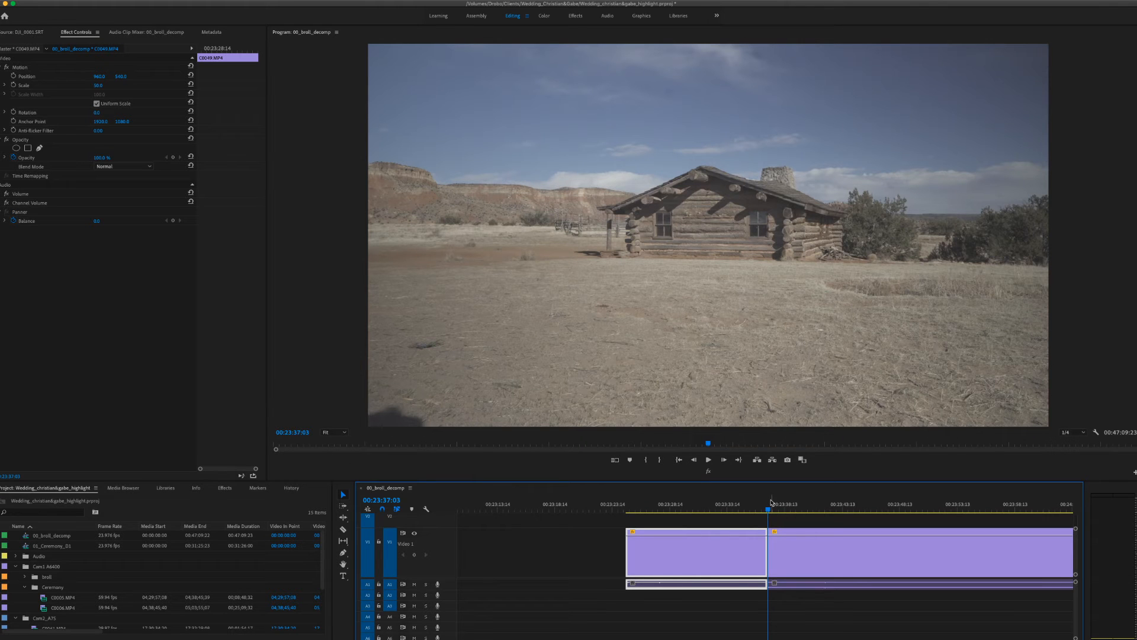
Step: Trim the start of the C0049 segment following the split to 00:23:46:04 and split it at 00:23:52:02
{"action": "left_click_drag", "start_coordinate": [769, 511], "coordinate": [874, 521]}
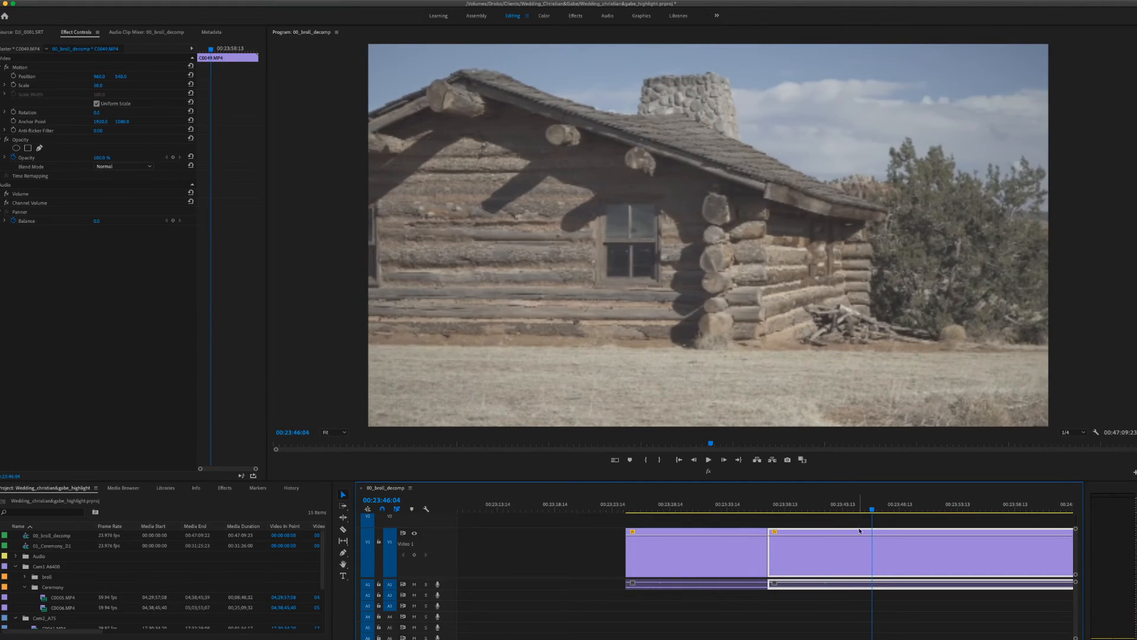
{"action": "left_click_drag", "start_coordinate": [771, 552], "coordinate": [873, 553]}
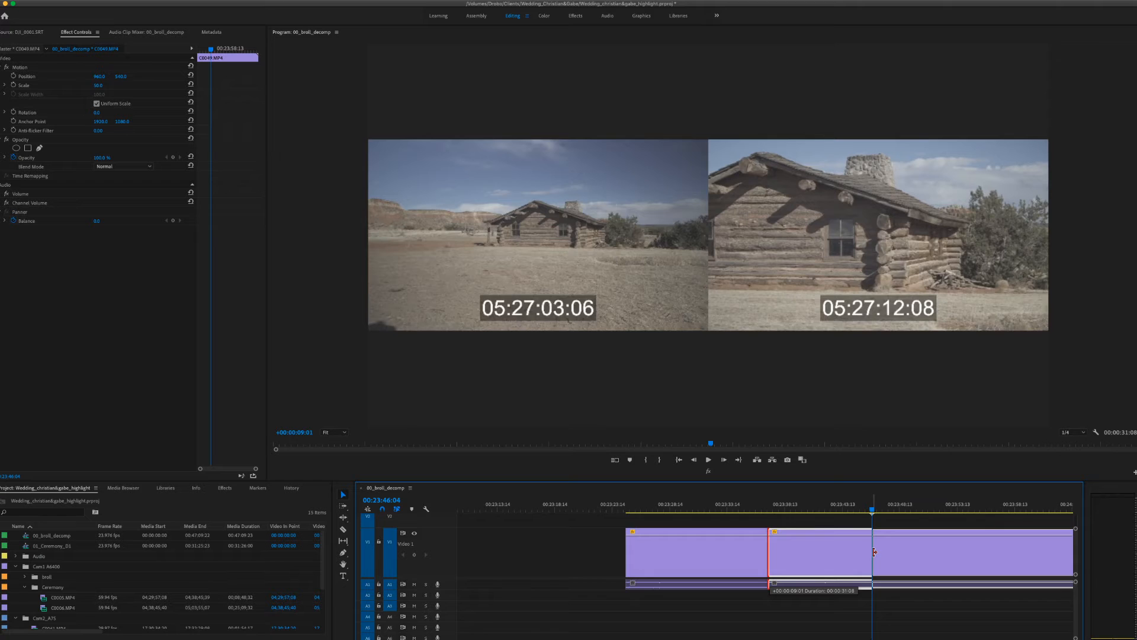
{"action": "scroll", "coordinate": [870, 555], "scroll_direction": "down", "scroll_amount": 3}
{"action": "scroll", "coordinate": [867, 552], "scroll_direction": "down", "scroll_amount": 3}
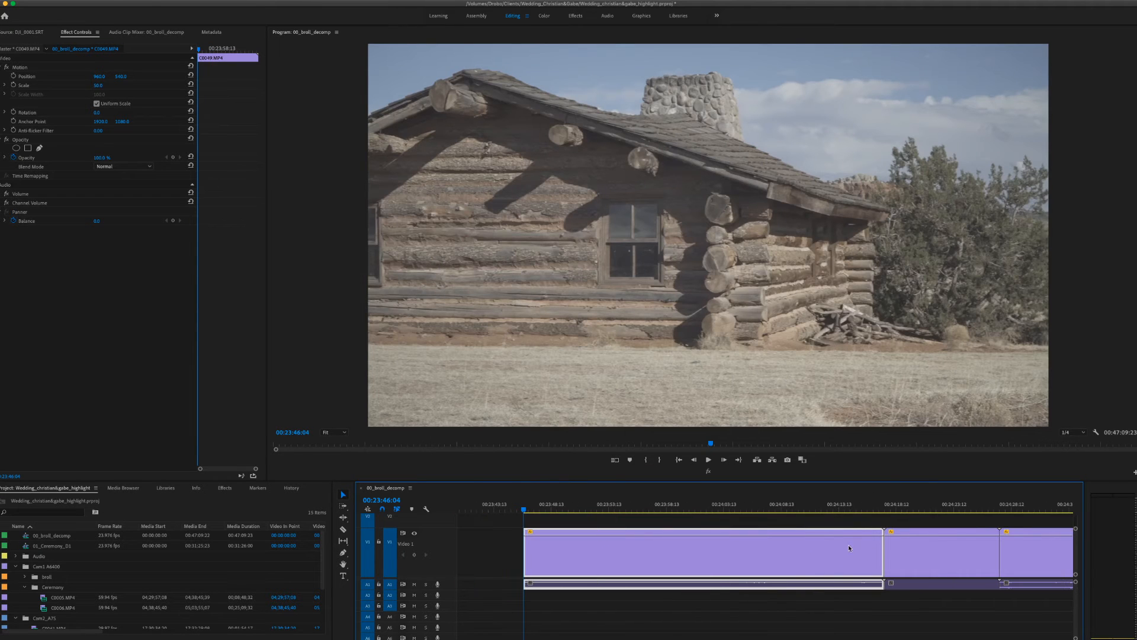
{"action": "left_click_drag", "start_coordinate": [527, 513], "coordinate": [592, 521]}
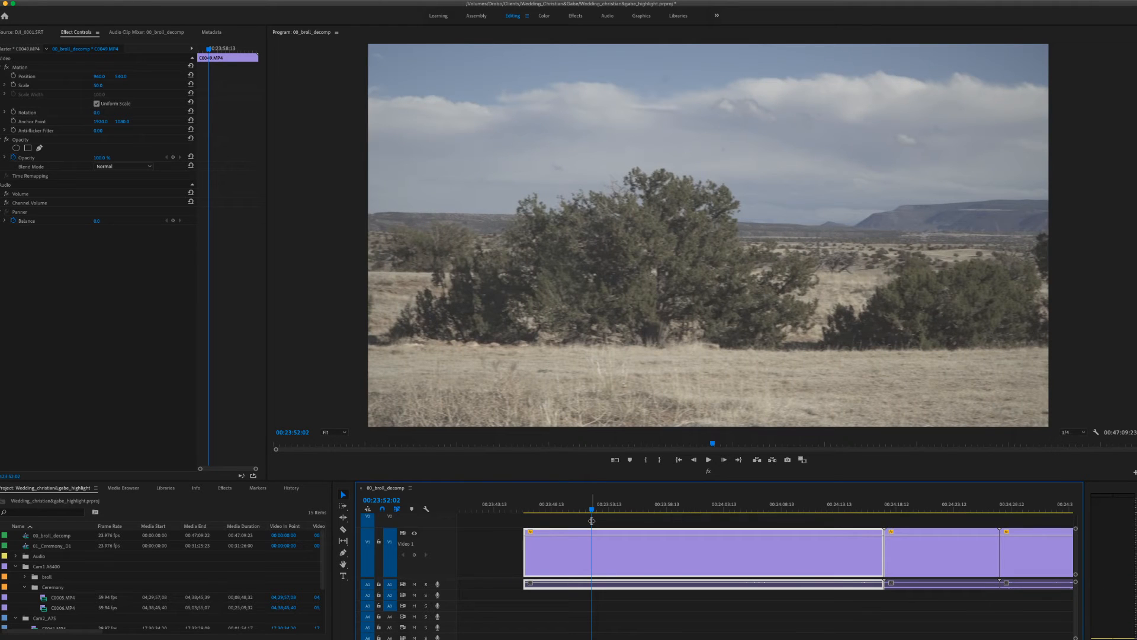
{"action": "key", "text": "super+k"}
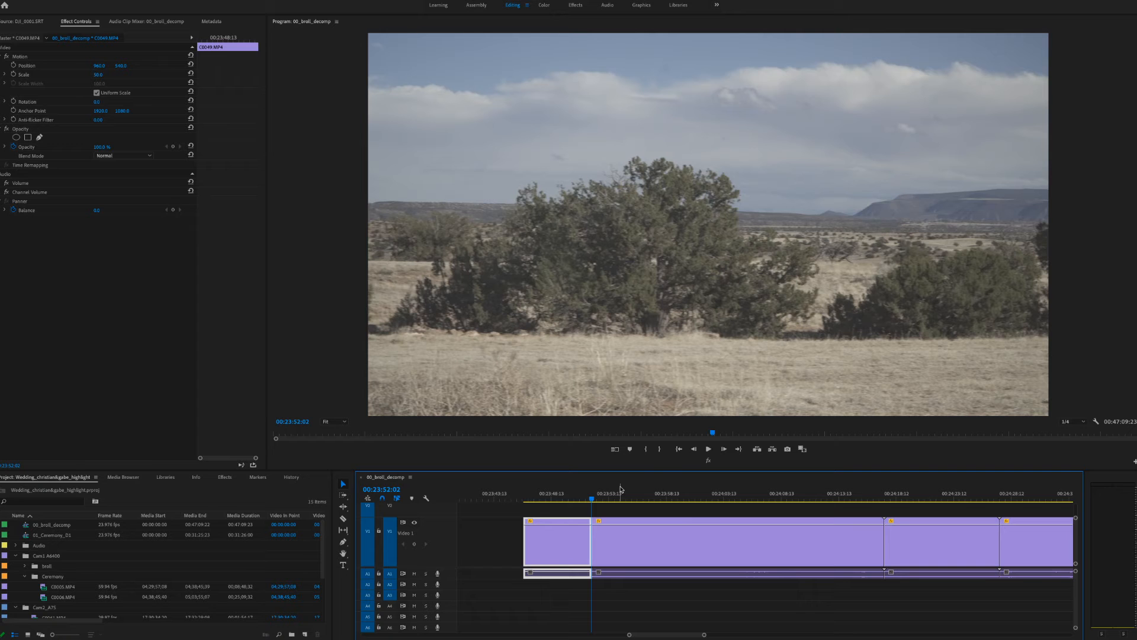
Step: Split the remaining C0049 footage at 00:24:04:19 and trim the start of the segment after the cut to about 00:24:08
{"action": "left_click_drag", "start_coordinate": [594, 501], "coordinate": [741, 511]}
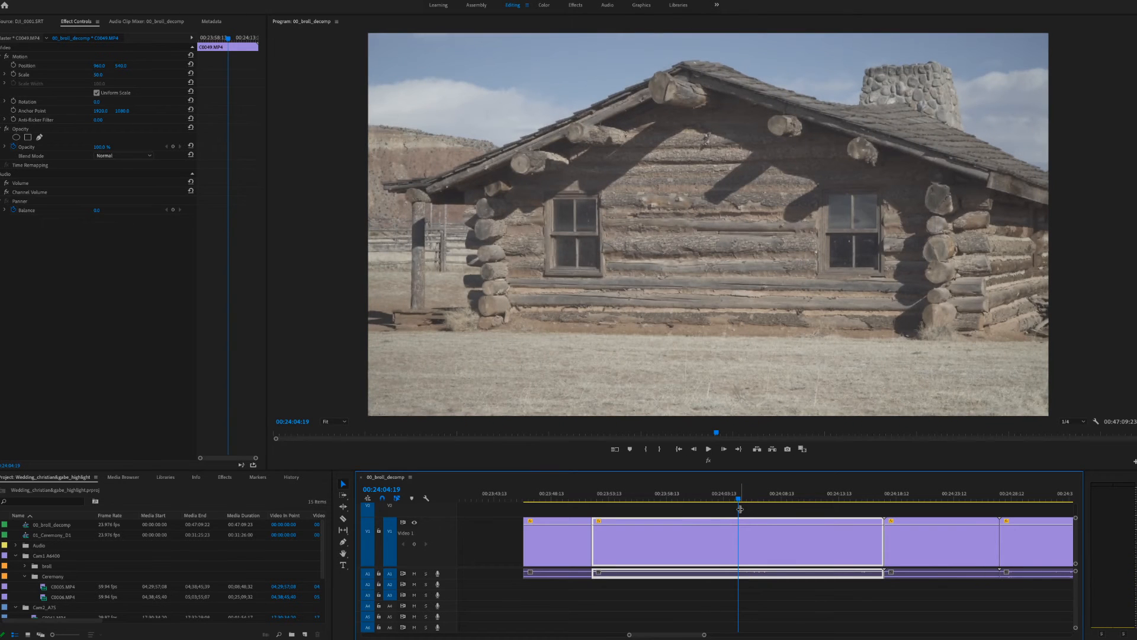
{"action": "key", "text": "ctrl+k"}
{"action": "mouse_move", "coordinate": [757, 500]}
{"action": "left_mouse_down"}
{"action": "mouse_move", "coordinate": [787, 502]}
{"action": "mouse_move", "coordinate": [777, 505]}
{"action": "left_mouse_up"}
{"action": "left_click_drag", "start_coordinate": [743, 543], "coordinate": [778, 540]}
Step: Cut off the last C0049 segment at 00:24:14:22 and delete the closing segment of the following clip
{"action": "scroll", "coordinate": [733, 514], "scroll_direction": "down", "scroll_amount": 5}
{"action": "left_click_drag", "start_coordinate": [580, 503], "coordinate": [672, 515]}
{"action": "key", "text": "j"}
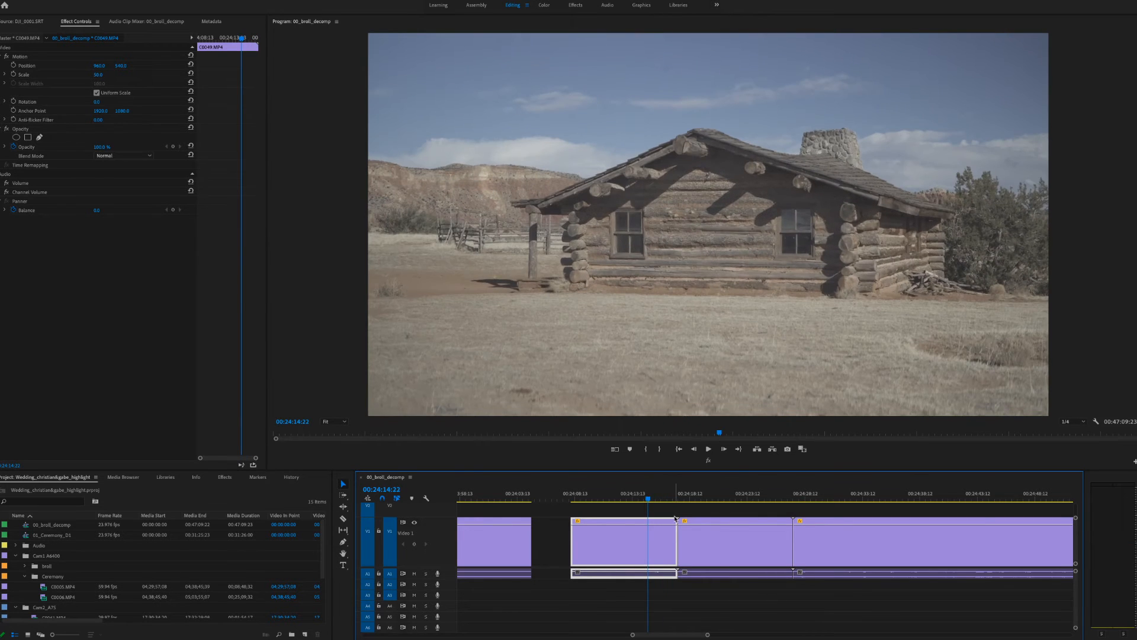
{"action": "left_click_drag", "start_coordinate": [671, 516], "coordinate": [803, 505]}
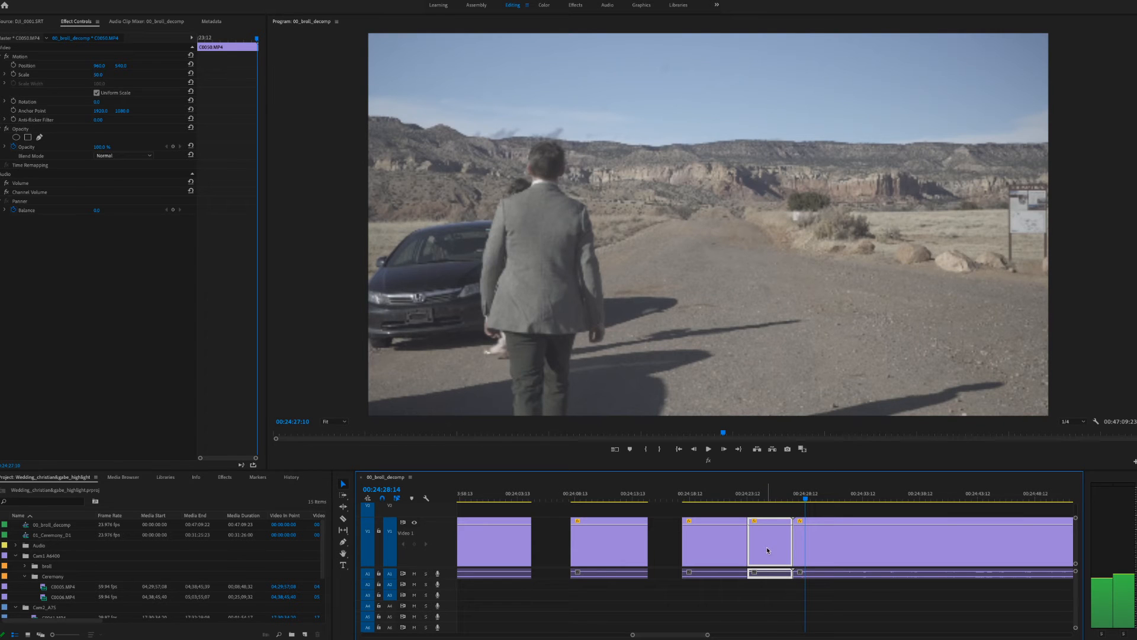
{"action": "key", "text": "Delete"}
Step: Trim the start of the C0051 couple clip to 00:24:28:10 and split it at 00:24:30:13
{"action": "scroll", "coordinate": [789, 536], "scroll_direction": "right", "scroll_amount": 4}
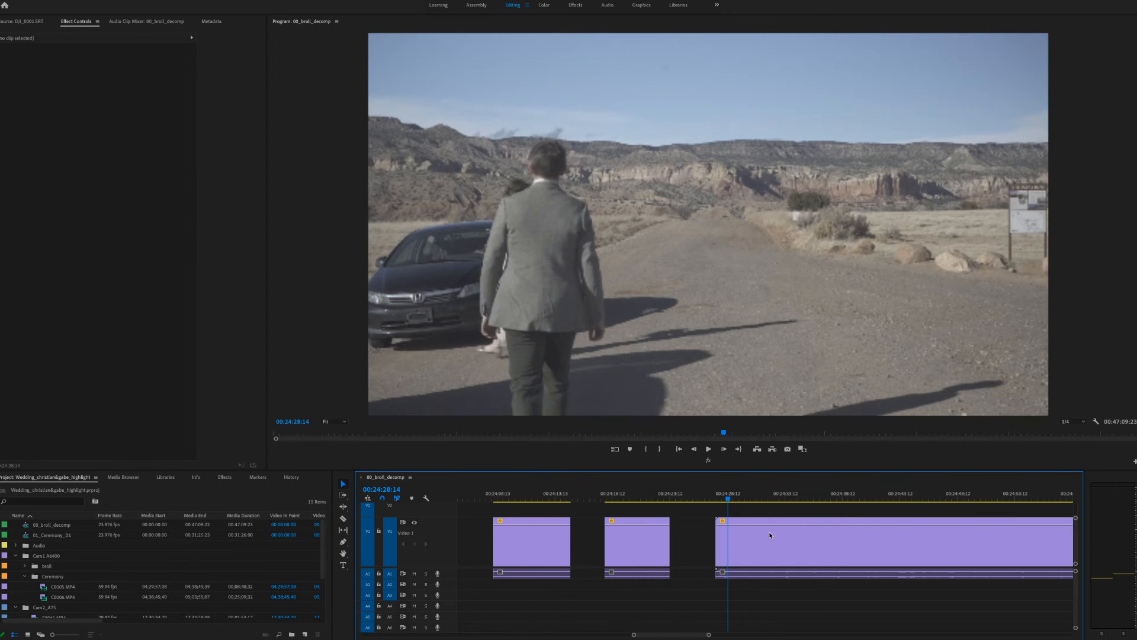
{"action": "left_click", "coordinate": [769, 535]}
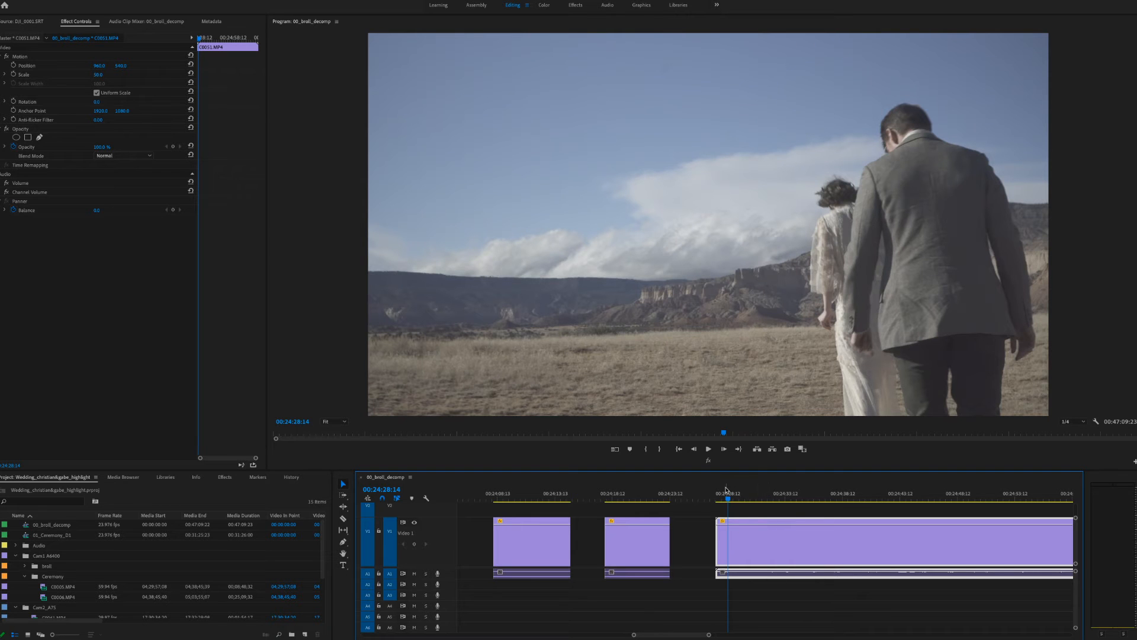
{"action": "left_click_drag", "start_coordinate": [728, 498], "coordinate": [727, 498]}
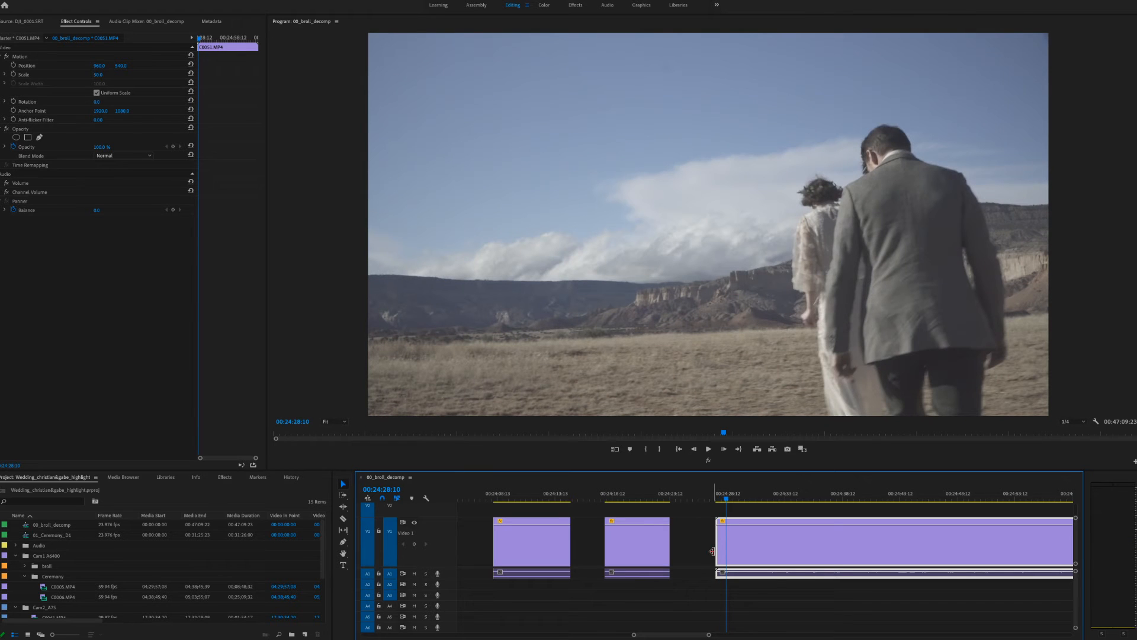
{"action": "left_click_drag", "start_coordinate": [716, 546], "coordinate": [728, 546]}
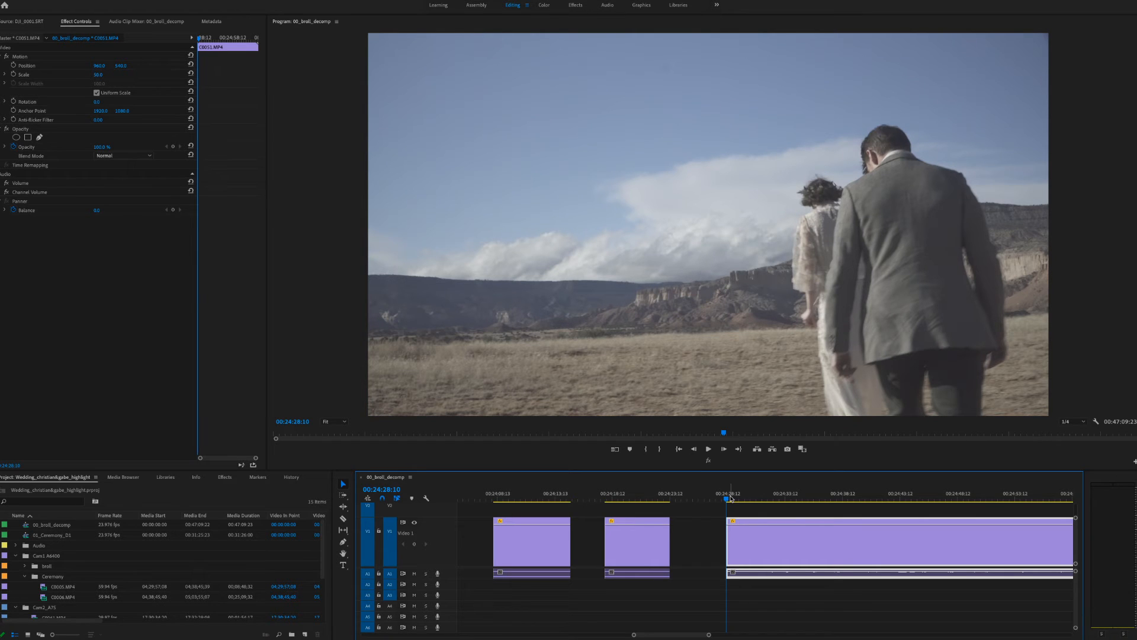
{"action": "left_click_drag", "start_coordinate": [727, 499], "coordinate": [751, 525]}
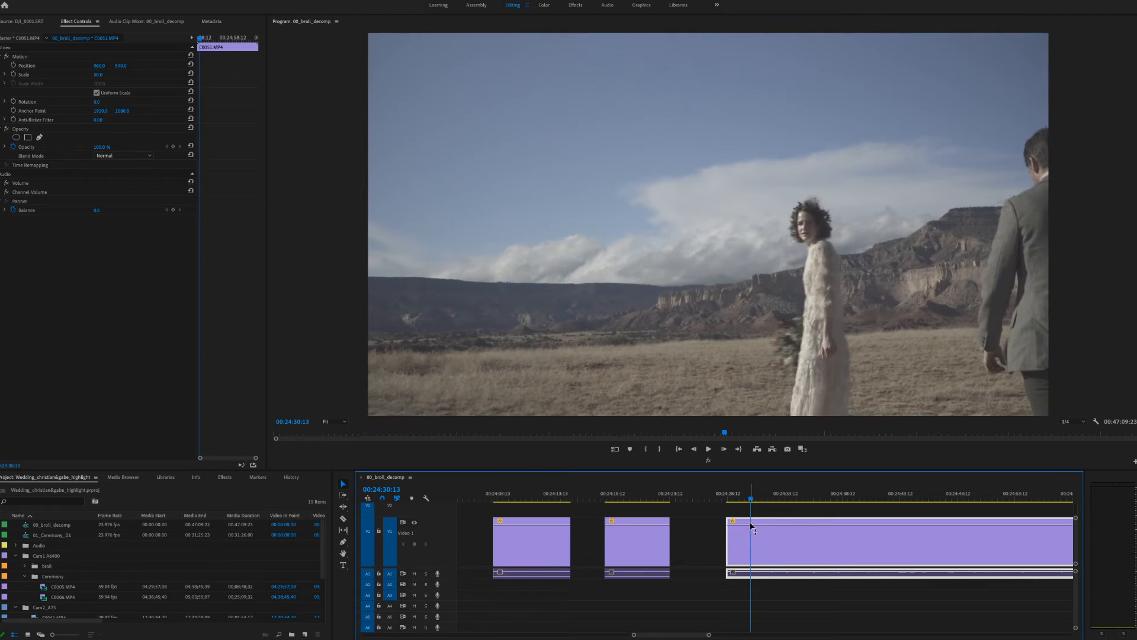
{"action": "key", "text": "ctrl+k"}
Step: Trim the start of the remaining C0051 footage to 00:24:40:11 and split it at 00:24:45:00
{"action": "scroll", "coordinate": [777, 501], "scroll_direction": "down", "scroll_amount": 3}
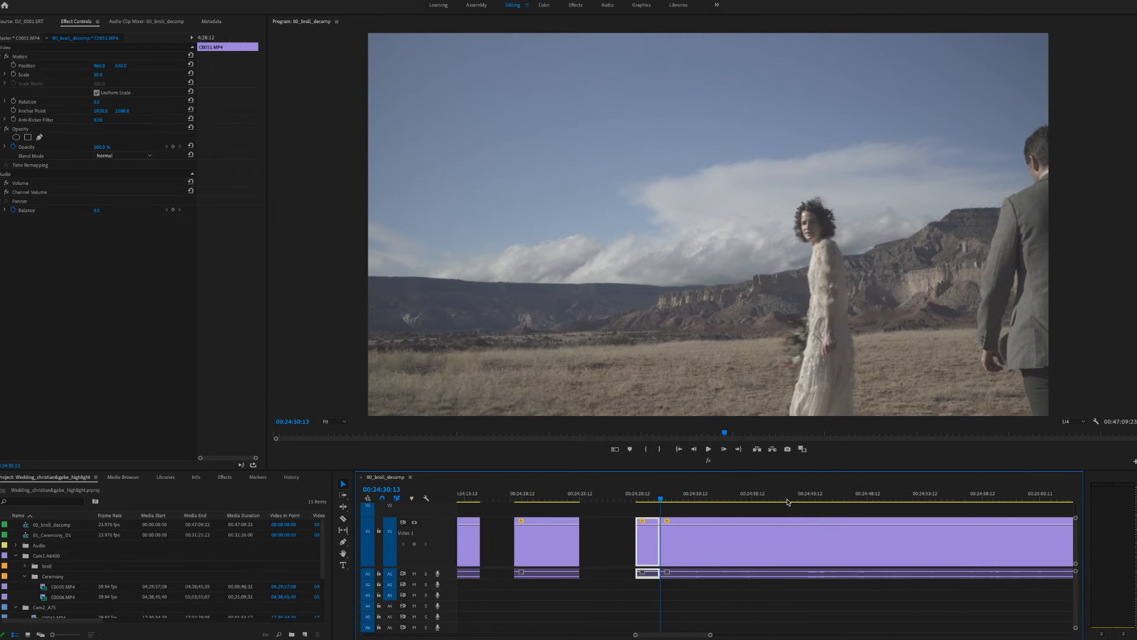
{"action": "left_click_drag", "start_coordinate": [679, 502], "coordinate": [776, 516]}
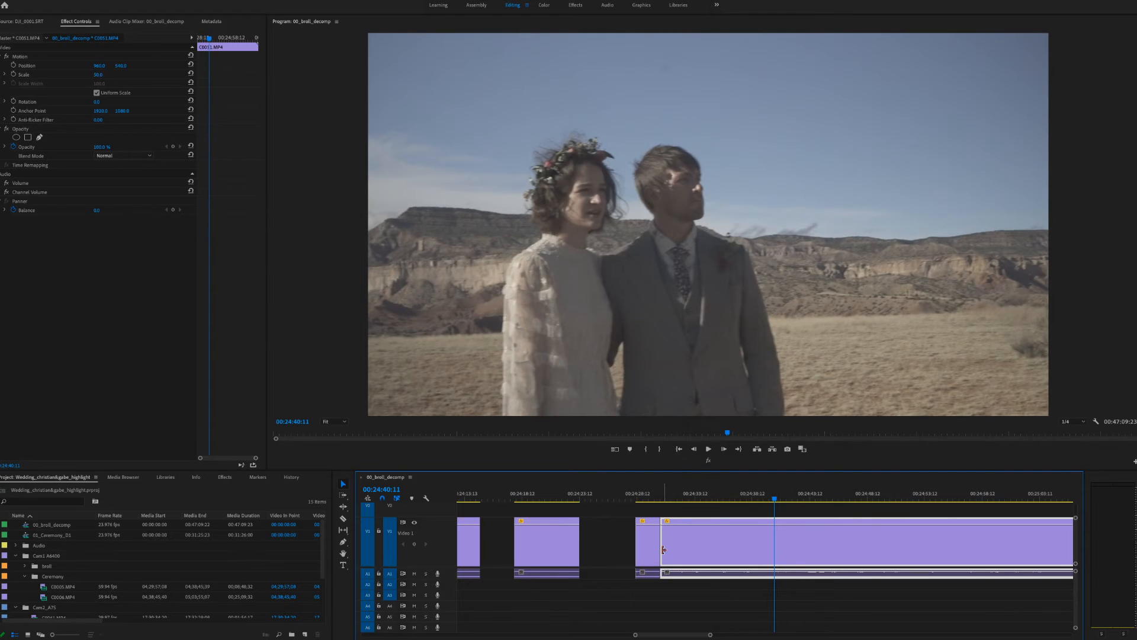
{"action": "left_click_drag", "start_coordinate": [666, 550], "coordinate": [778, 557]}
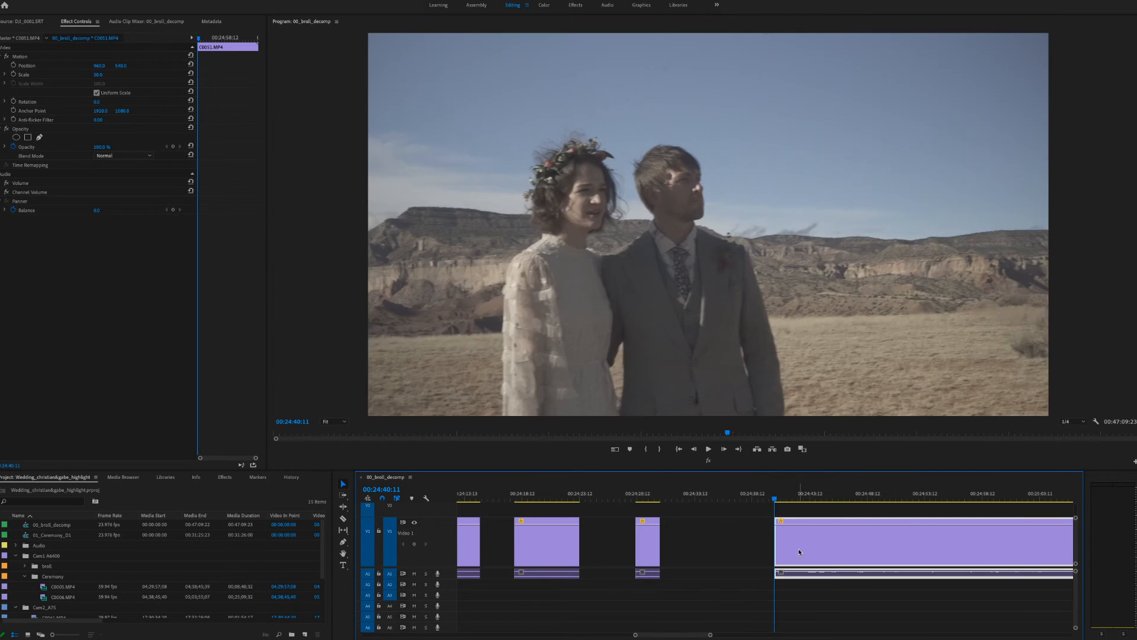
{"action": "scroll", "coordinate": [799, 552], "scroll_direction": "right", "scroll_amount": 2}
{"action": "left_click_drag", "start_coordinate": [725, 503], "coordinate": [777, 511]}
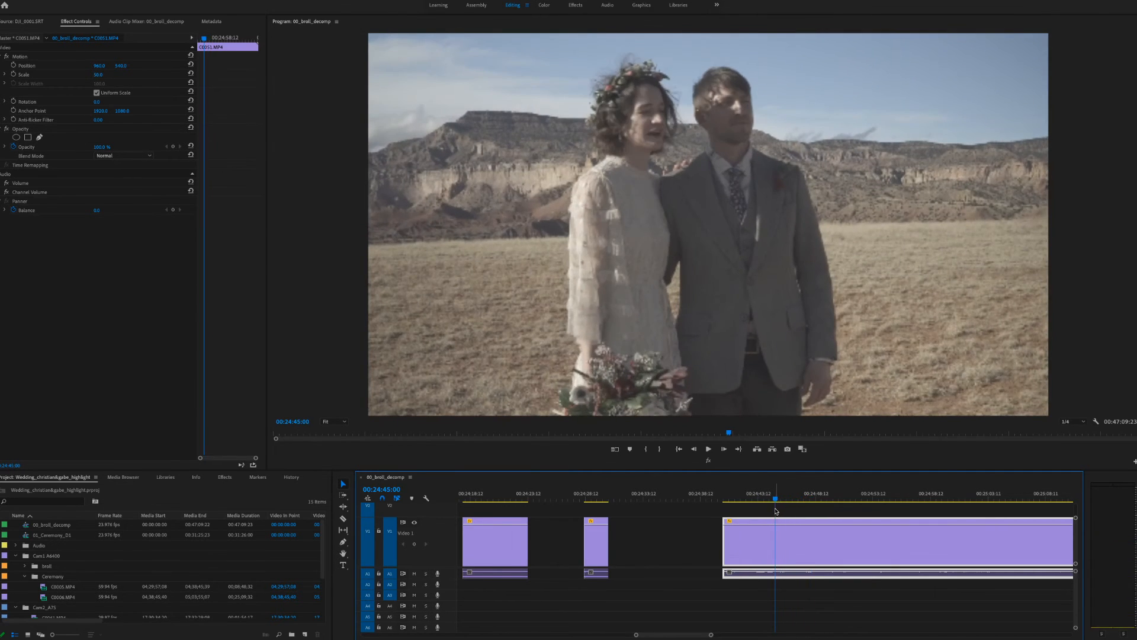
{"action": "scroll", "coordinate": [776, 511], "scroll_direction": "up", "scroll_amount": 2}
{"action": "key", "text": "ctrl+k"}
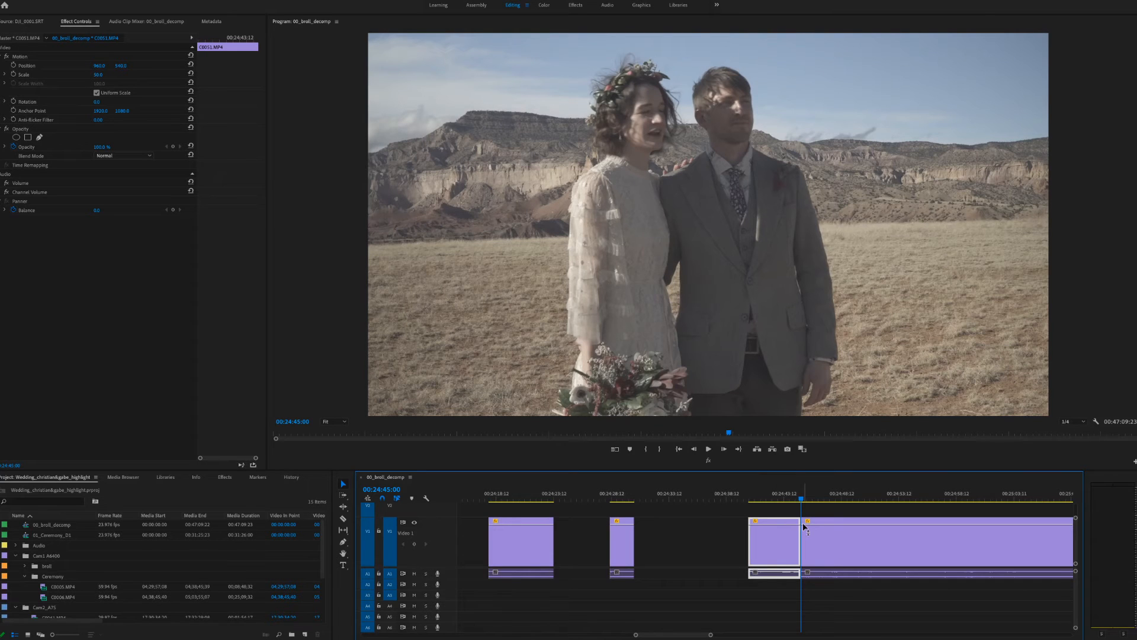
Step: Trim the start of the next C0051 segment to the close-up at 00:24:48:22 and split it at 00:24:51:19
{"action": "scroll", "coordinate": [816, 548], "scroll_direction": "down", "scroll_amount": 15}
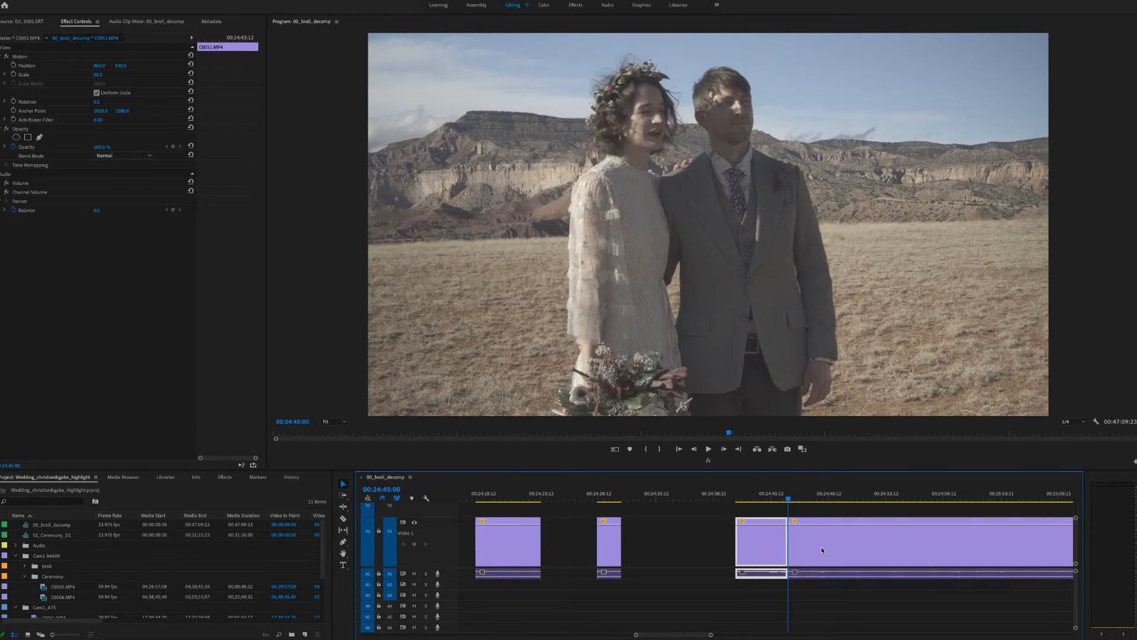
{"action": "left_click_drag", "start_coordinate": [613, 499], "coordinate": [654, 506]}
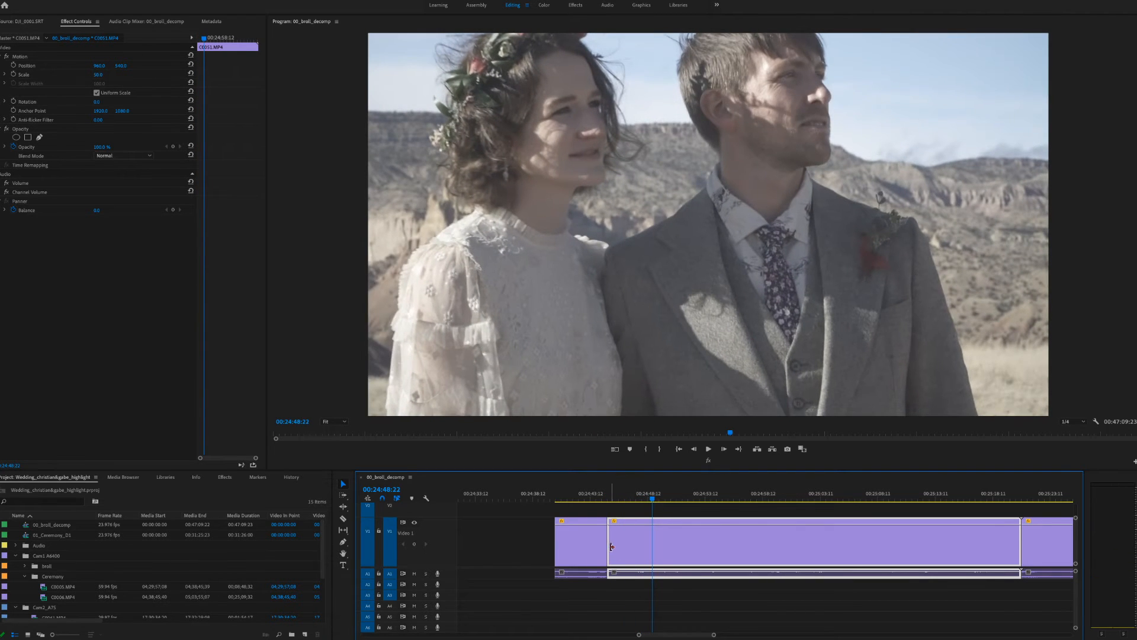
{"action": "left_click_drag", "start_coordinate": [611, 547], "coordinate": [653, 552]}
{"action": "scroll", "coordinate": [653, 550], "scroll_direction": "right", "scroll_amount": 2}
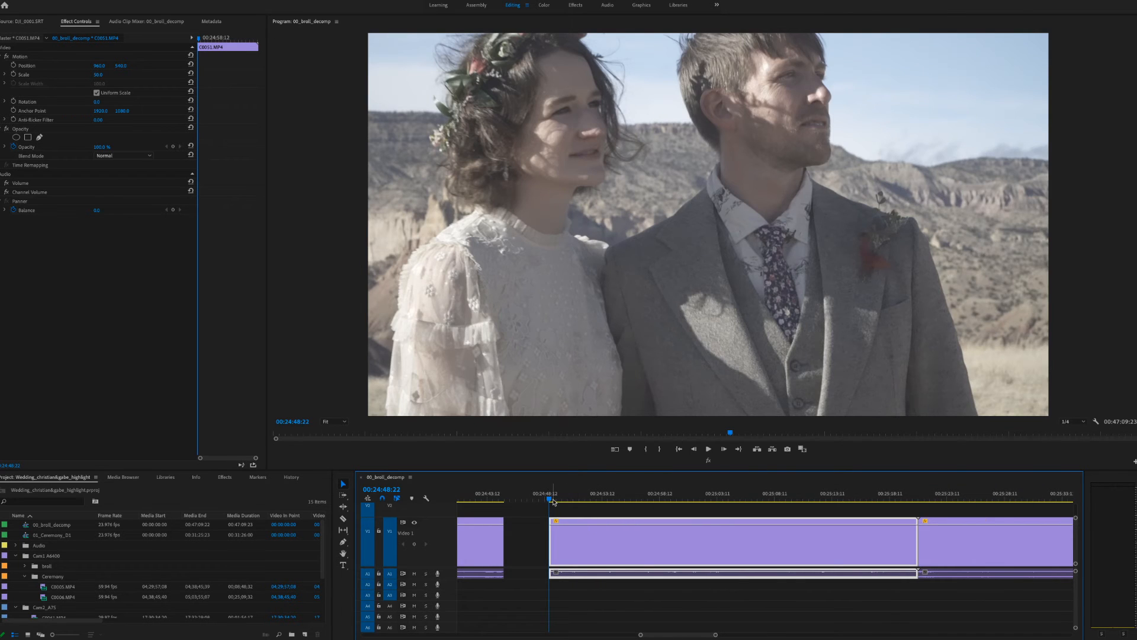
{"action": "key", "text": "space"}
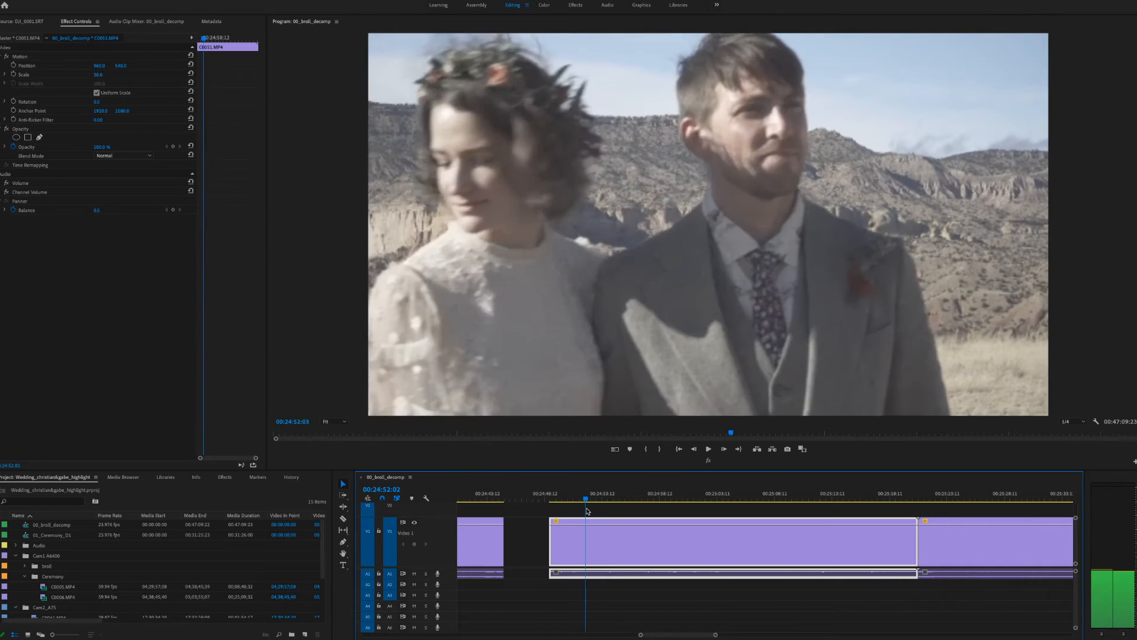
{"action": "left_click_drag", "start_coordinate": [587, 510], "coordinate": [584, 510]}
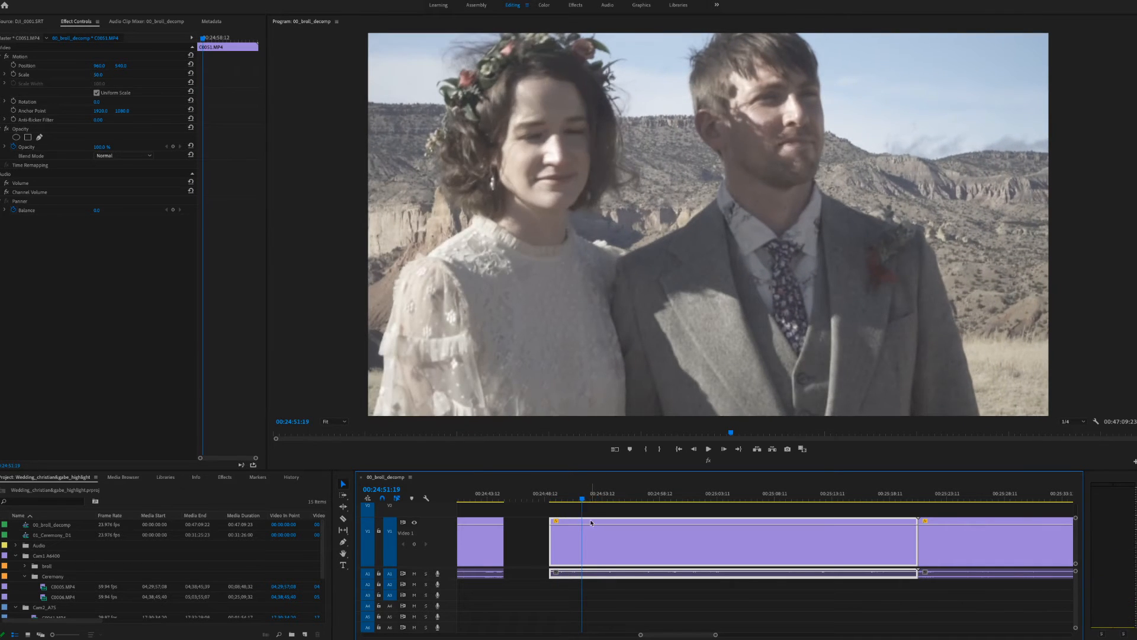
{"action": "key", "text": "ctrl+k"}
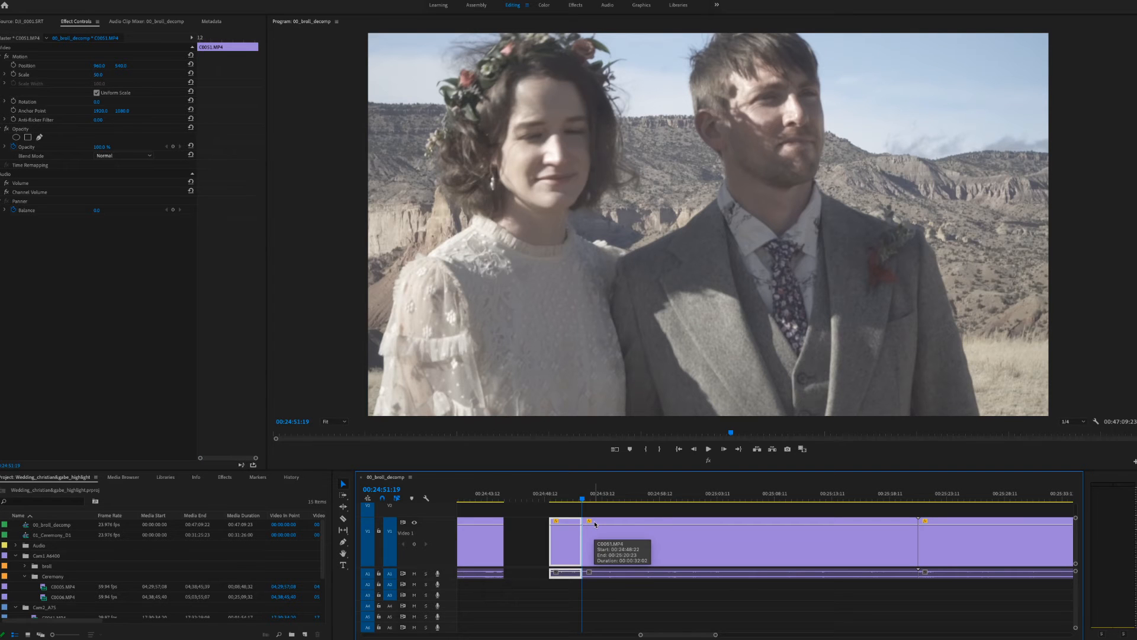
Step: Trim the start of the last C0051 segment to the hand-holding moment at 00:24:59:13
{"action": "left_click_drag", "start_coordinate": [598, 501], "coordinate": [674, 514]}
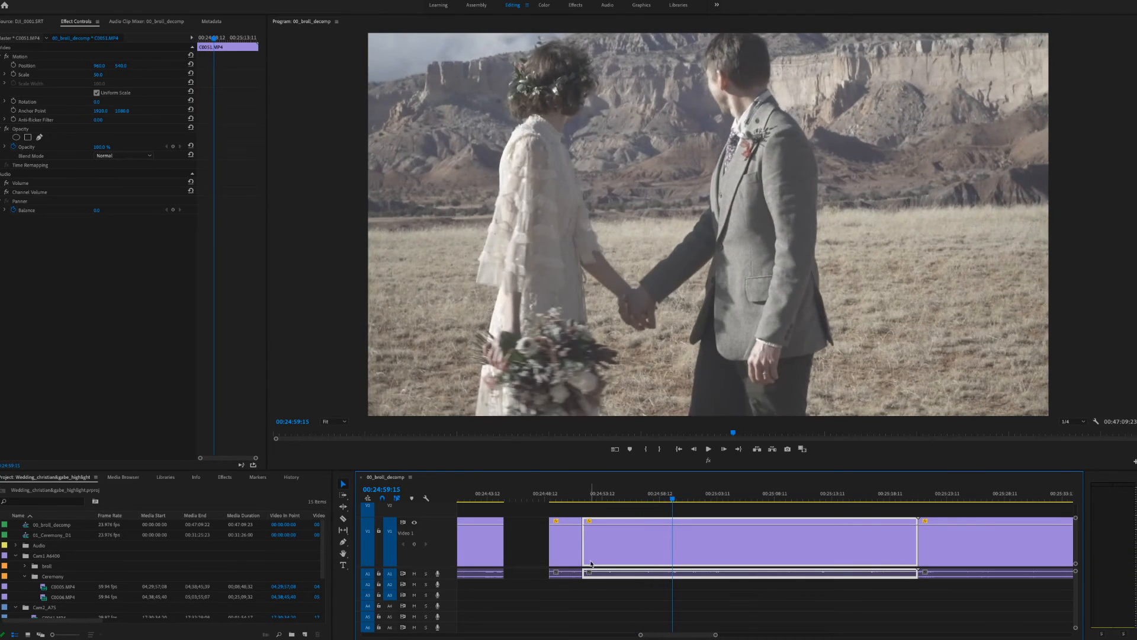
{"action": "left_click_drag", "start_coordinate": [586, 553], "coordinate": [636, 555]}
{"action": "left_click_drag", "start_coordinate": [671, 555], "coordinate": [676, 555]}
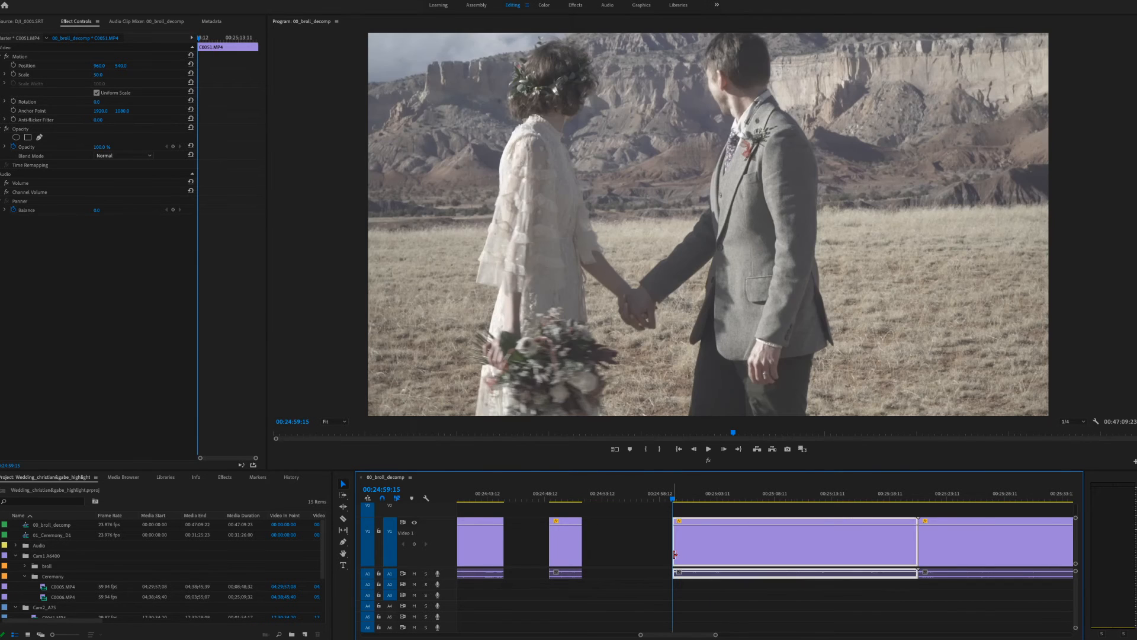
Step: Review the last C0051 segment through to its end and delete it
{"action": "scroll", "coordinate": [634, 549], "scroll_direction": "down", "scroll_amount": 3}
{"action": "left_click_drag", "start_coordinate": [488, 502], "coordinate": [717, 531]}
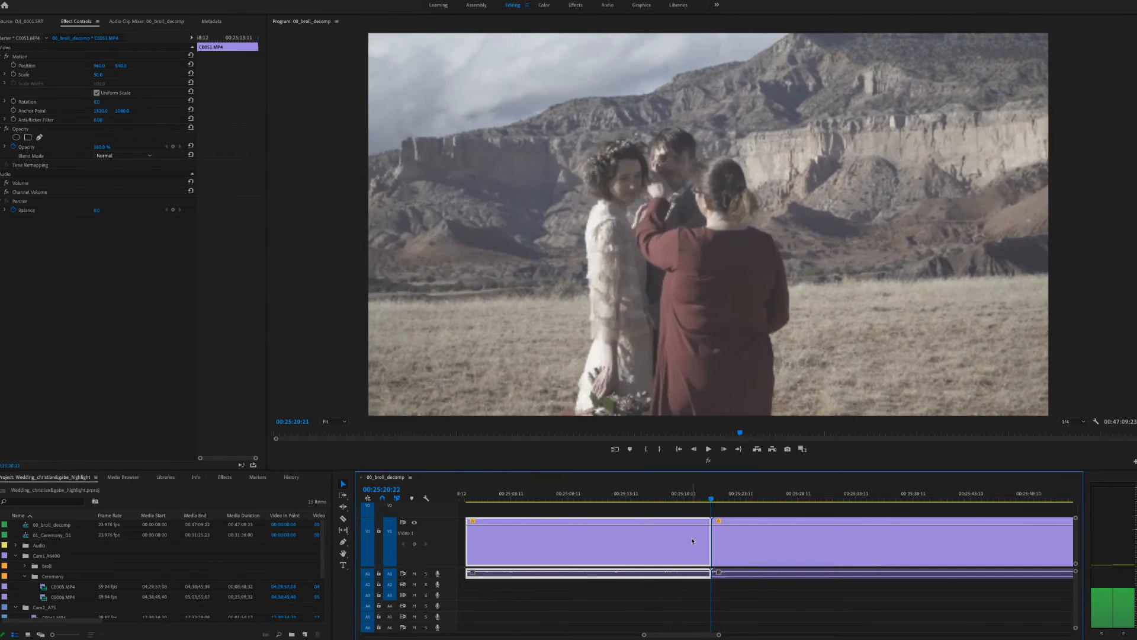
{"action": "key", "text": "Delete"}
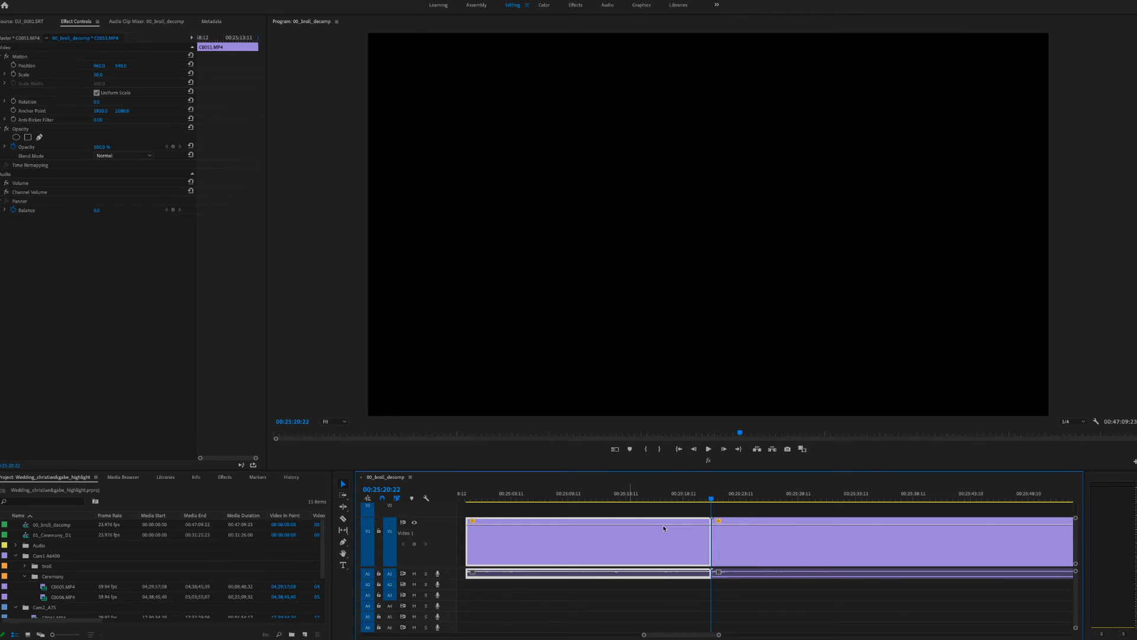
{"action": "scroll", "coordinate": [661, 527], "scroll_direction": "right", "scroll_amount": 5}
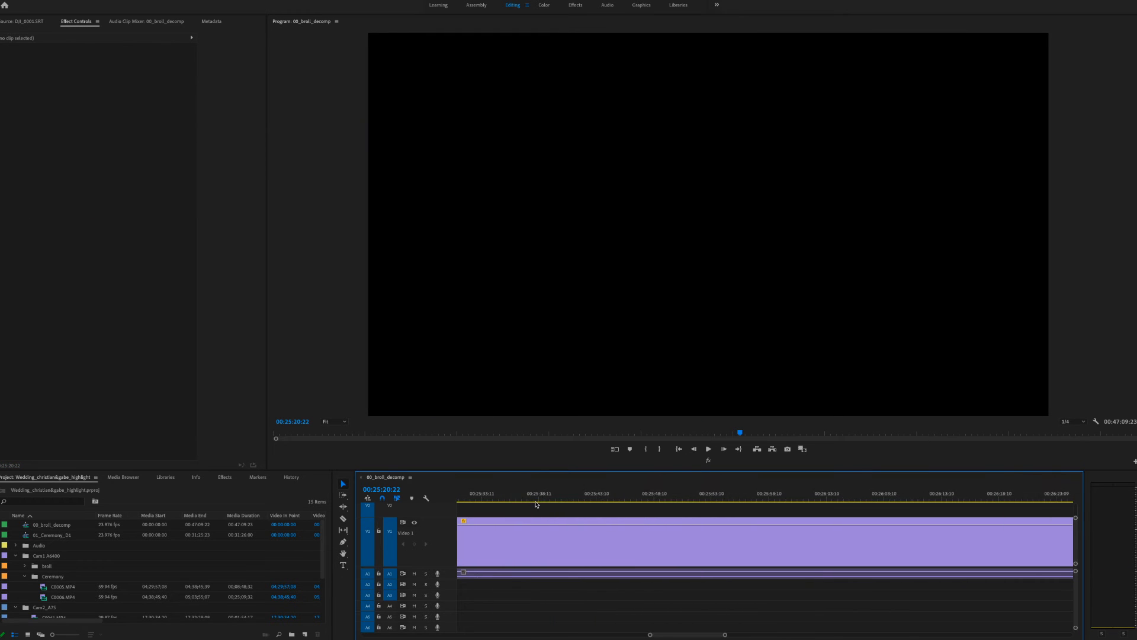
{"action": "key", "text": "minus"}
{"action": "key", "text": "minus"}
{"action": "key", "text": "minus"}
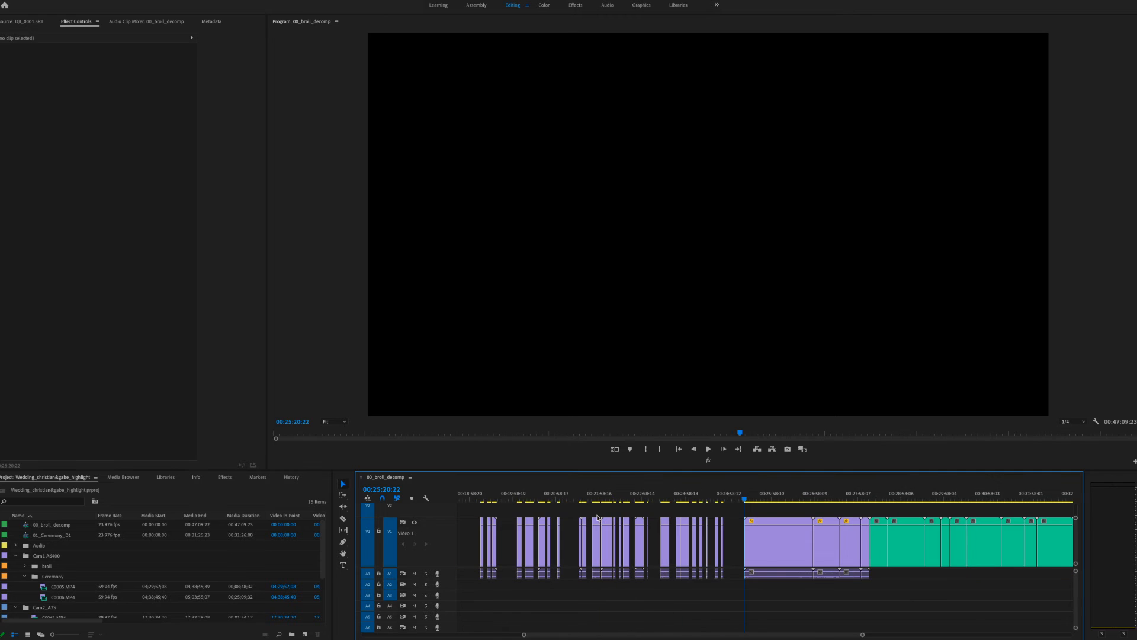
Step: Trim the start of the C0052 clip to 00:25:23:07 and split it at 00:25:38:19
{"action": "key", "text": "equal"}
{"action": "key", "text": "equal"}
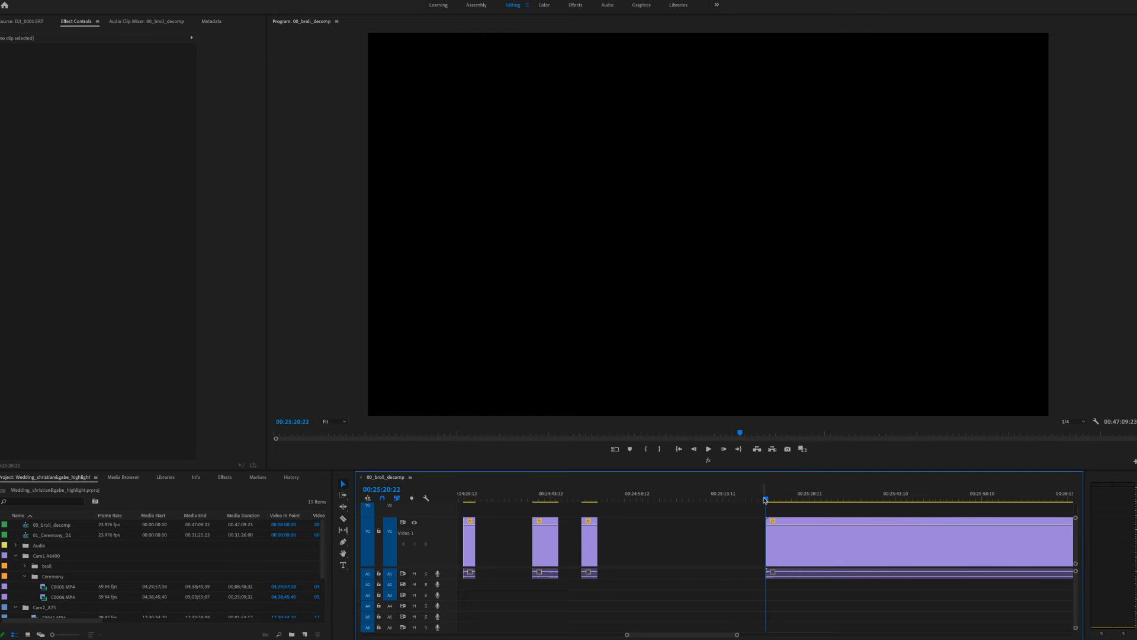
{"action": "left_click", "coordinate": [767, 537]}
{"action": "key", "text": "space"}
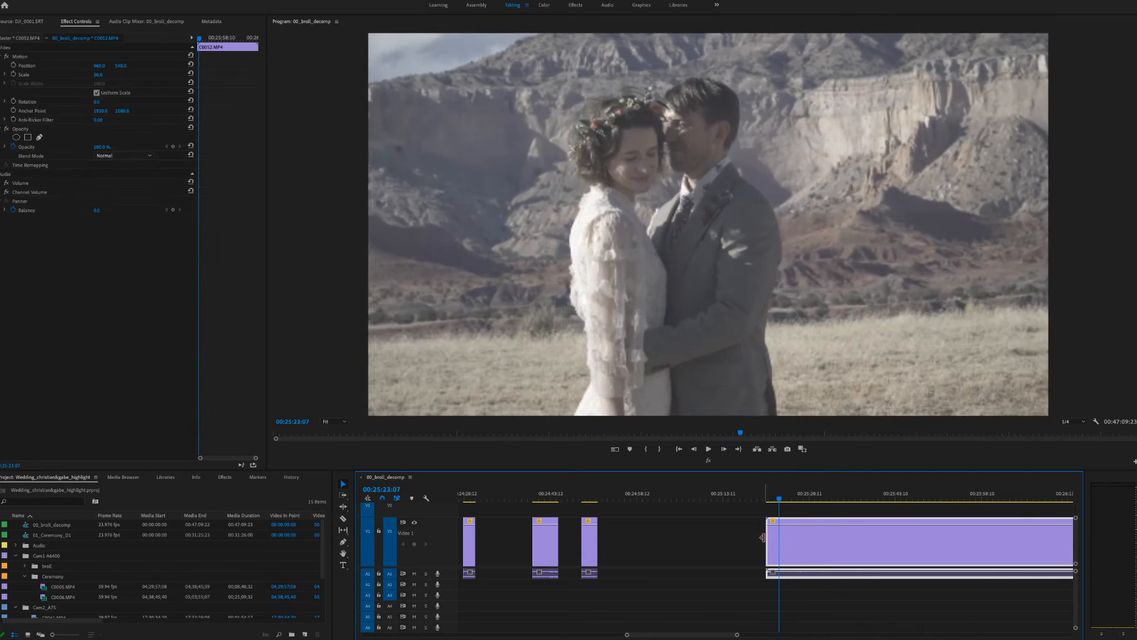
{"action": "left_click_drag", "start_coordinate": [762, 537], "coordinate": [787, 536]}
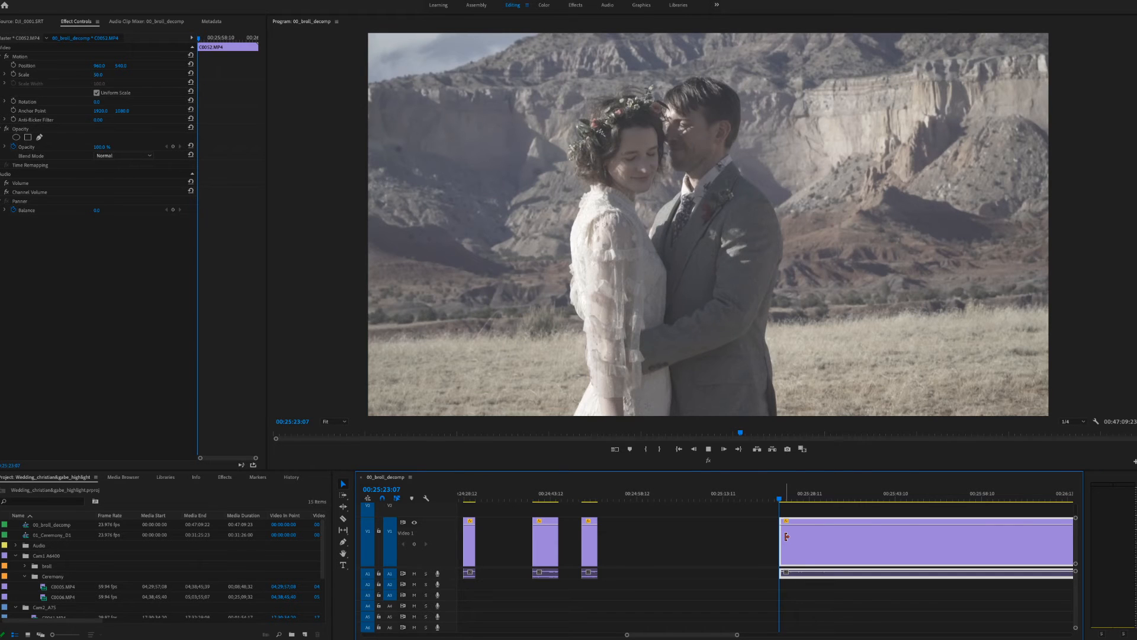
{"action": "key", "text": "space"}
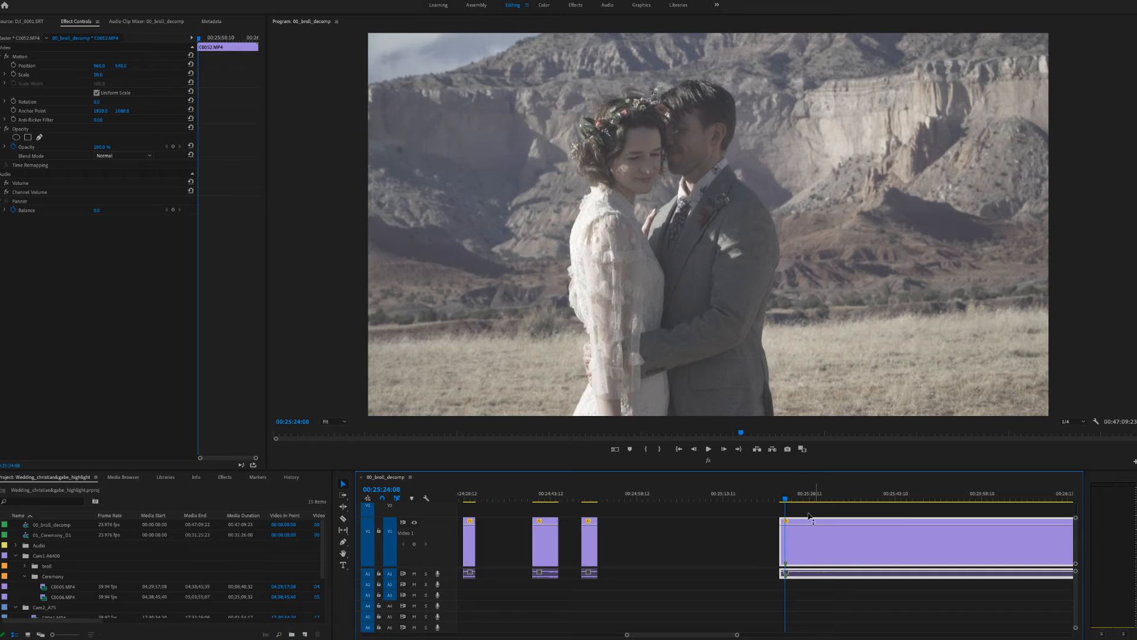
{"action": "left_click", "coordinate": [793, 501]}
{"action": "left_click_drag", "start_coordinate": [794, 502], "coordinate": [869, 514]}
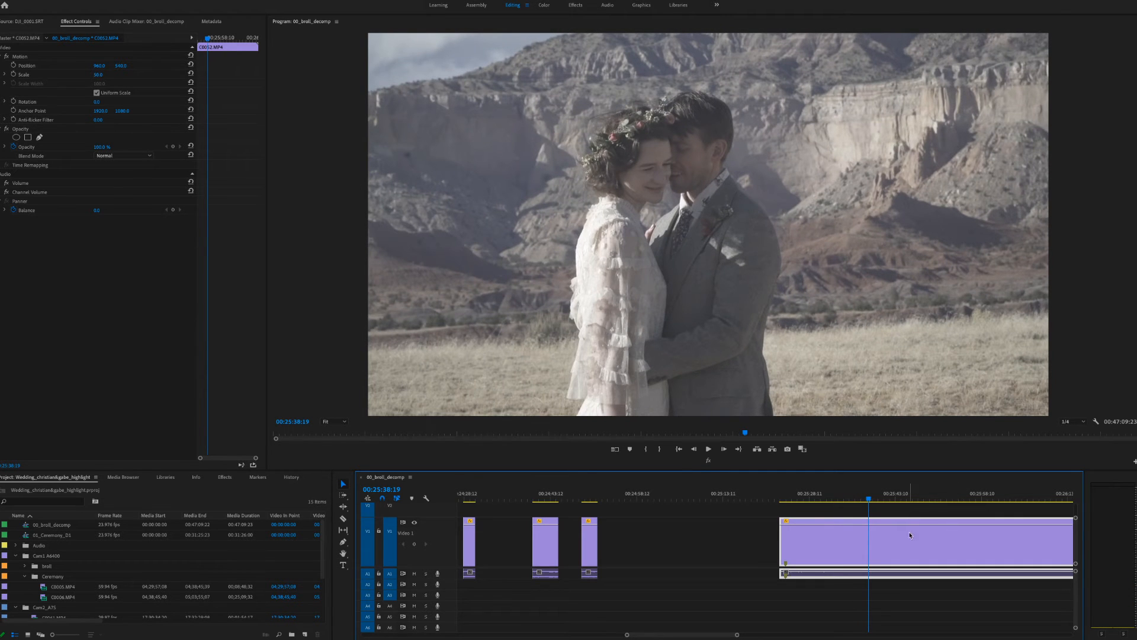
{"action": "key", "text": "ctrl+k"}
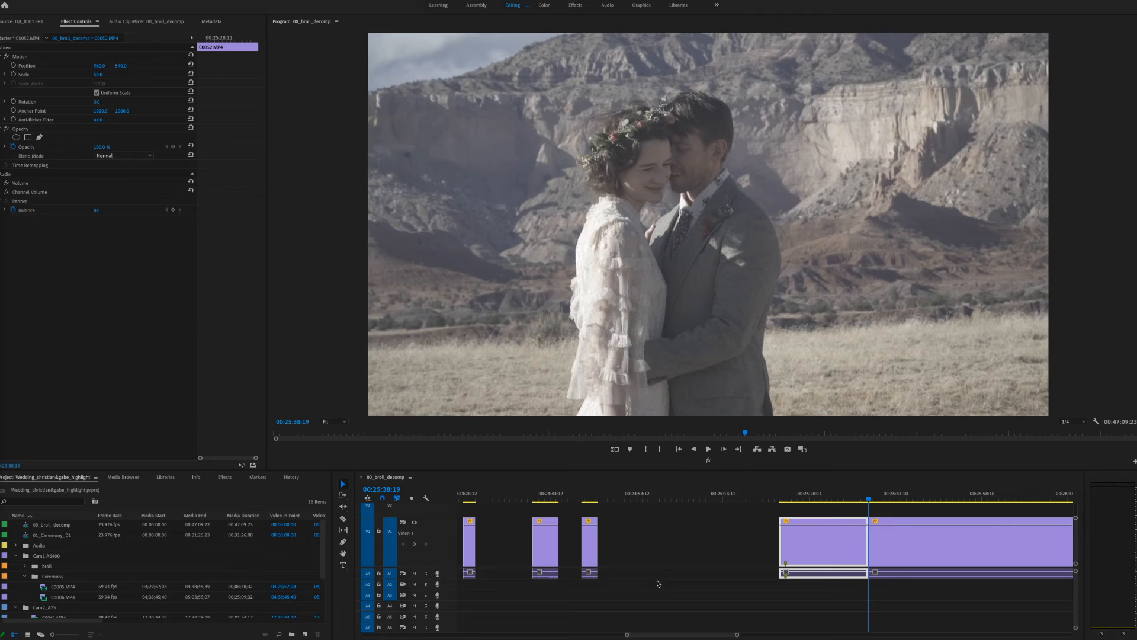
Step: Review the C0052 footage after 00:25:38:19 and split it at 00:25:47:23
{"action": "scroll", "coordinate": [828, 556], "scroll_direction": "down", "scroll_amount": 3}
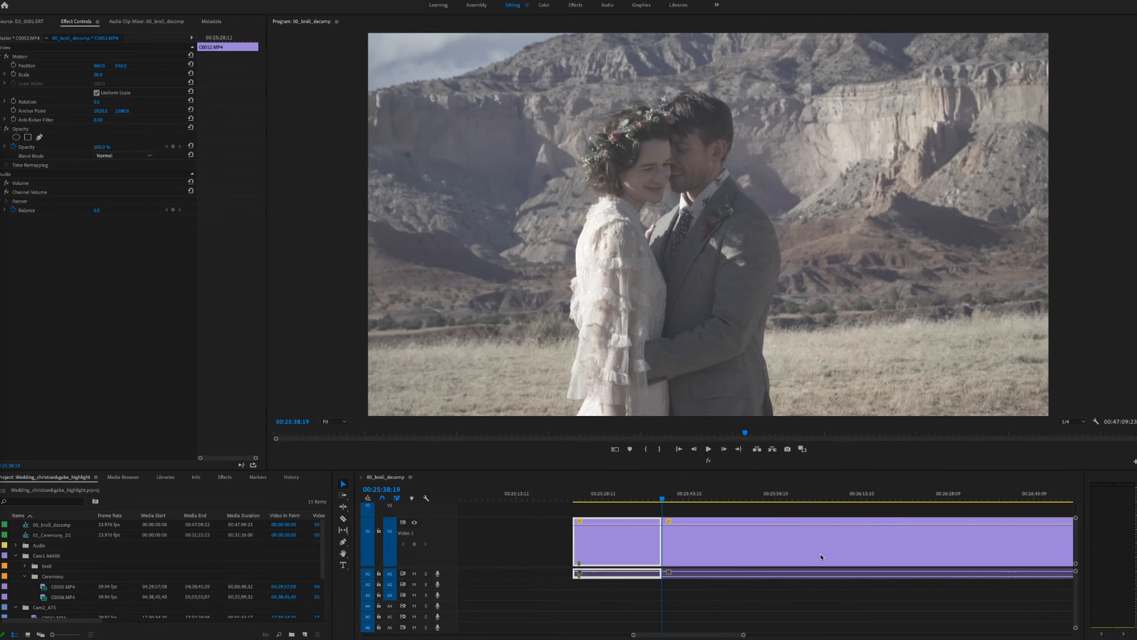
{"action": "left_click", "coordinate": [663, 500]}
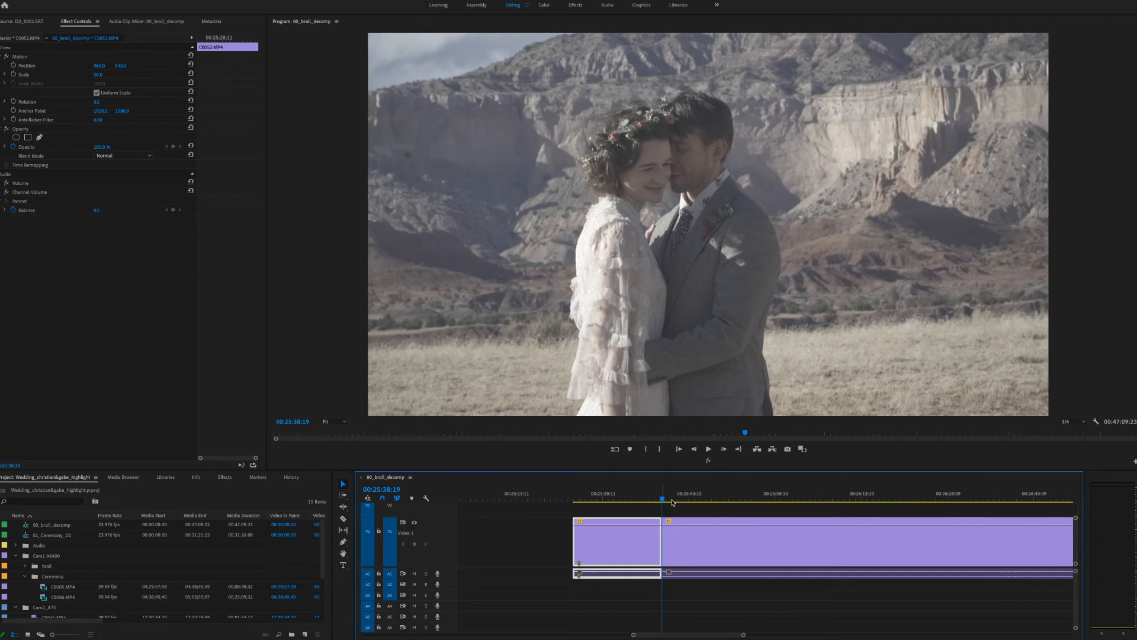
{"action": "left_click_drag", "start_coordinate": [663, 500], "coordinate": [711, 515]}
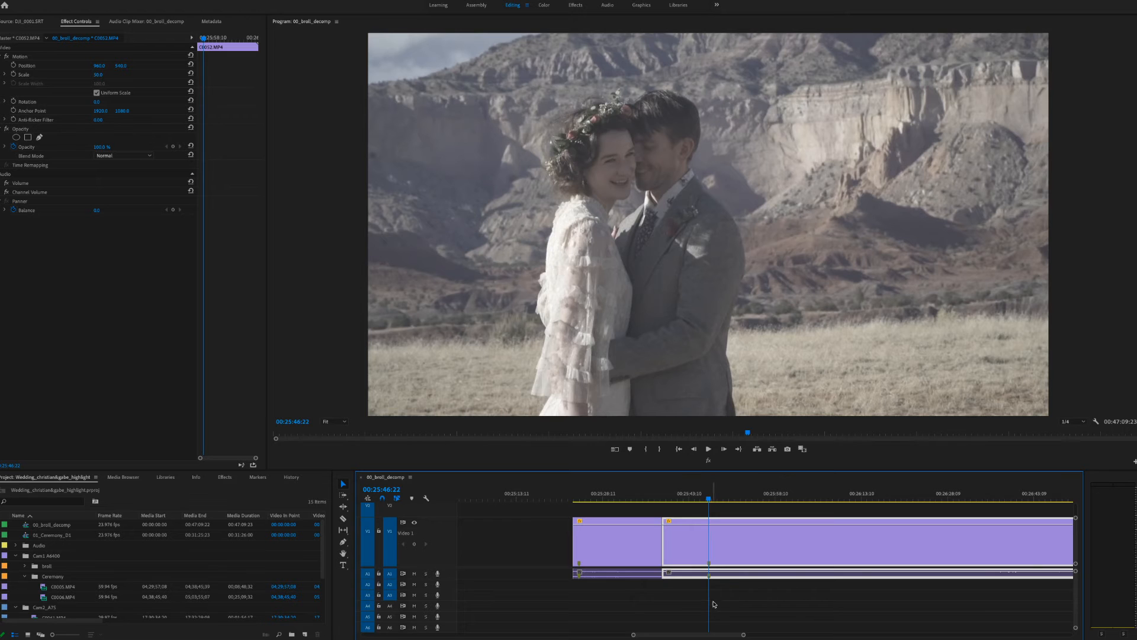
{"action": "scroll", "coordinate": [711, 603], "scroll_direction": "down", "scroll_amount": 5}
{"action": "left_click_drag", "start_coordinate": [489, 497], "coordinate": [497, 502]}
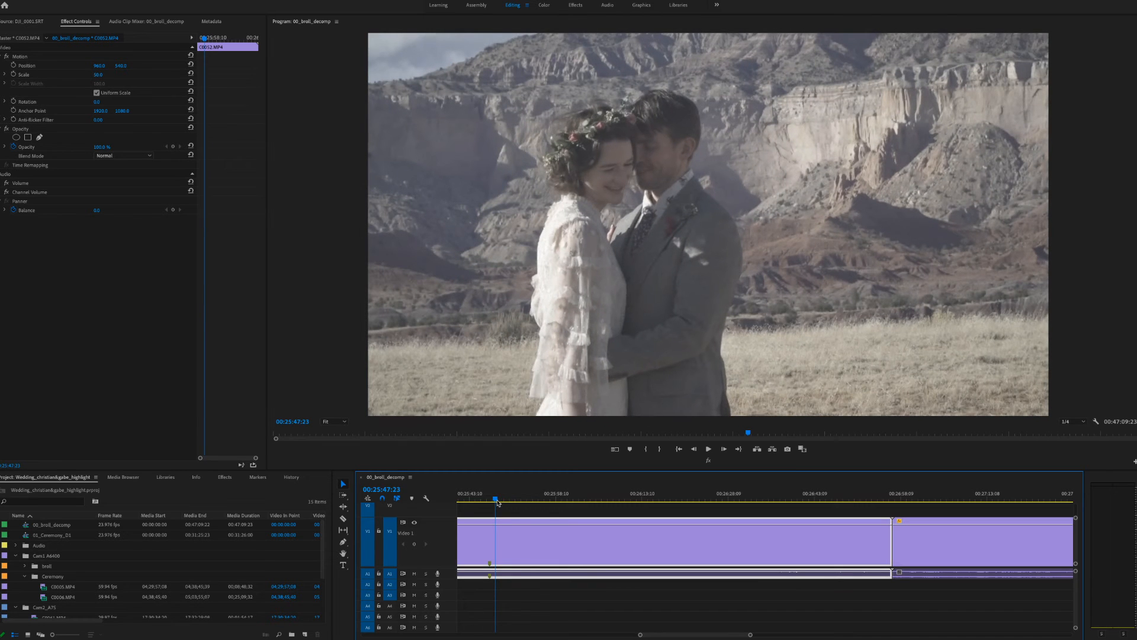
{"action": "key", "text": "ctrl+k"}
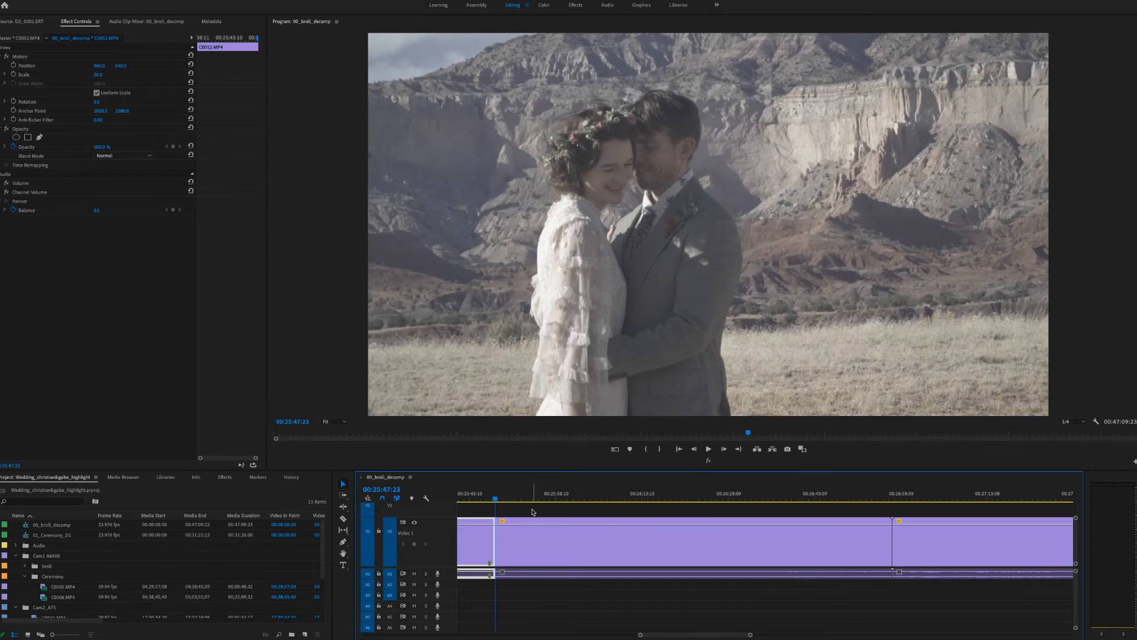
Step: Trim the start of the next C0052 segment and split it at 00:26:18:11, on the wide shot of the couple
{"action": "left_click_drag", "start_coordinate": [496, 499], "coordinate": [537, 503]}
{"action": "left_click_drag", "start_coordinate": [499, 536], "coordinate": [672, 522]}
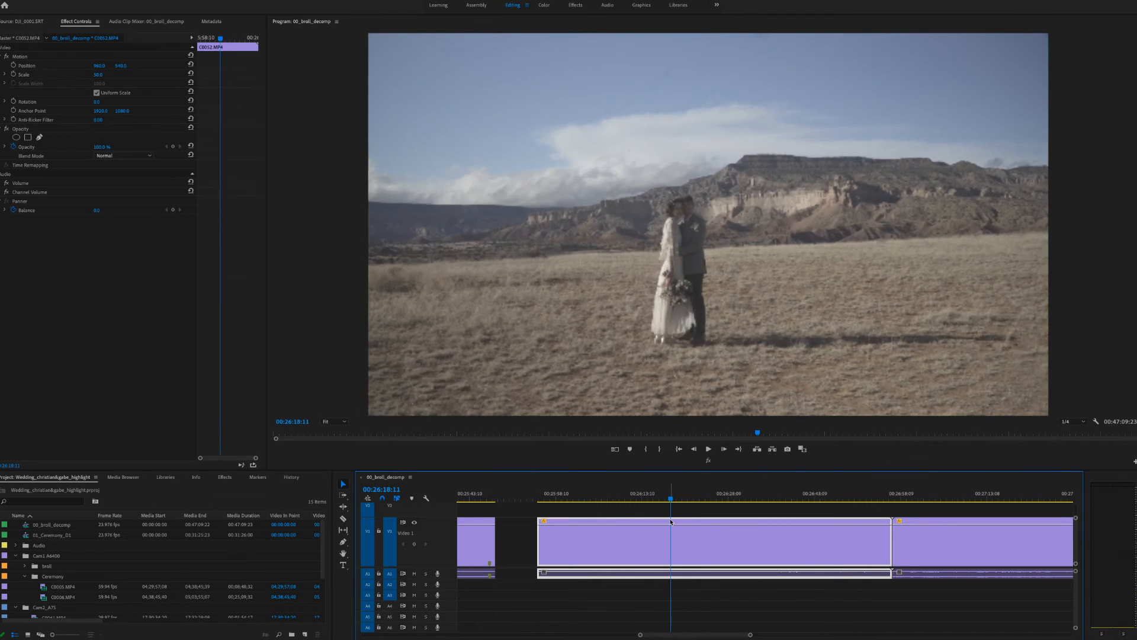
{"action": "key", "text": "ctrl+k"}
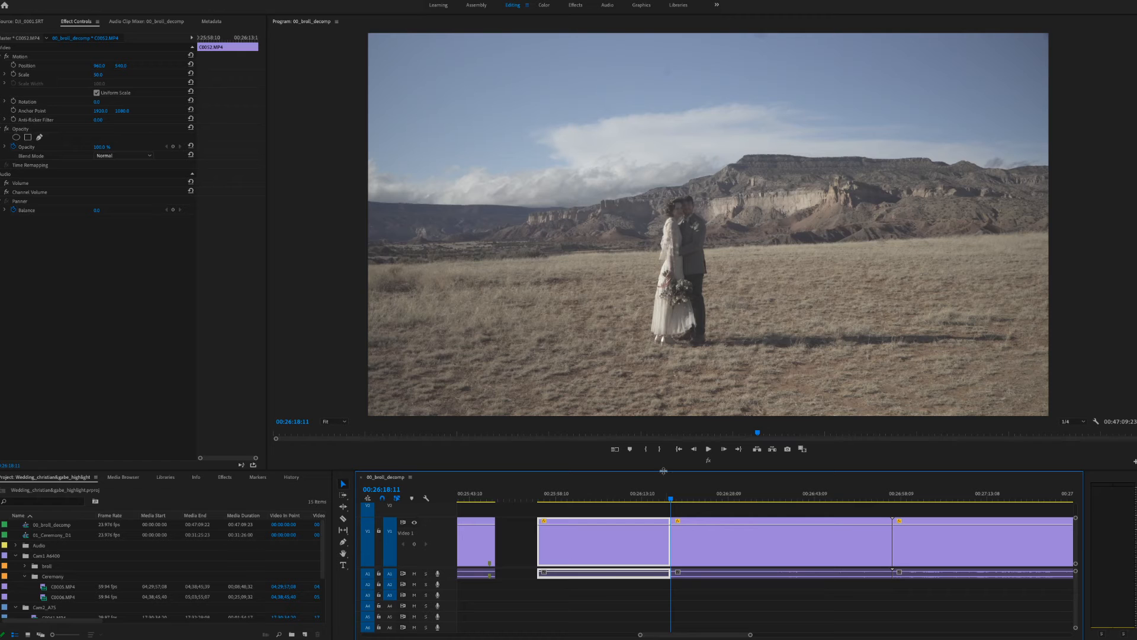
Step: Trim the start of the remaining C0052 footage to the close-up of the smiling couple at 00:26:22:05
{"action": "left_click_drag", "start_coordinate": [672, 500], "coordinate": [694, 503]}
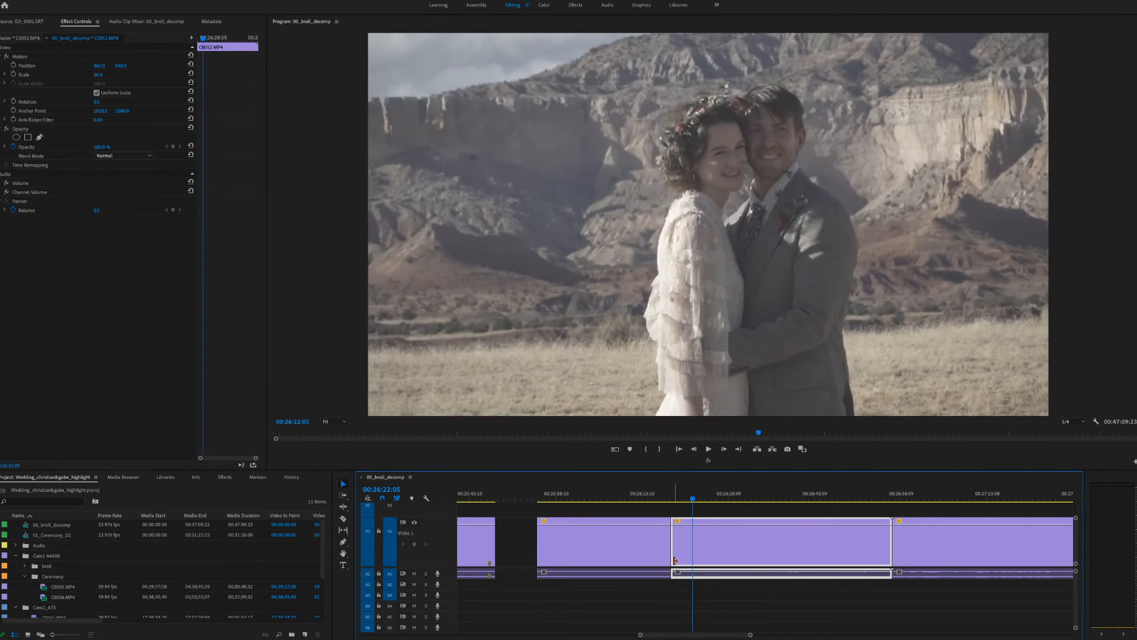
{"action": "left_click_drag", "start_coordinate": [676, 560], "coordinate": [696, 561]}
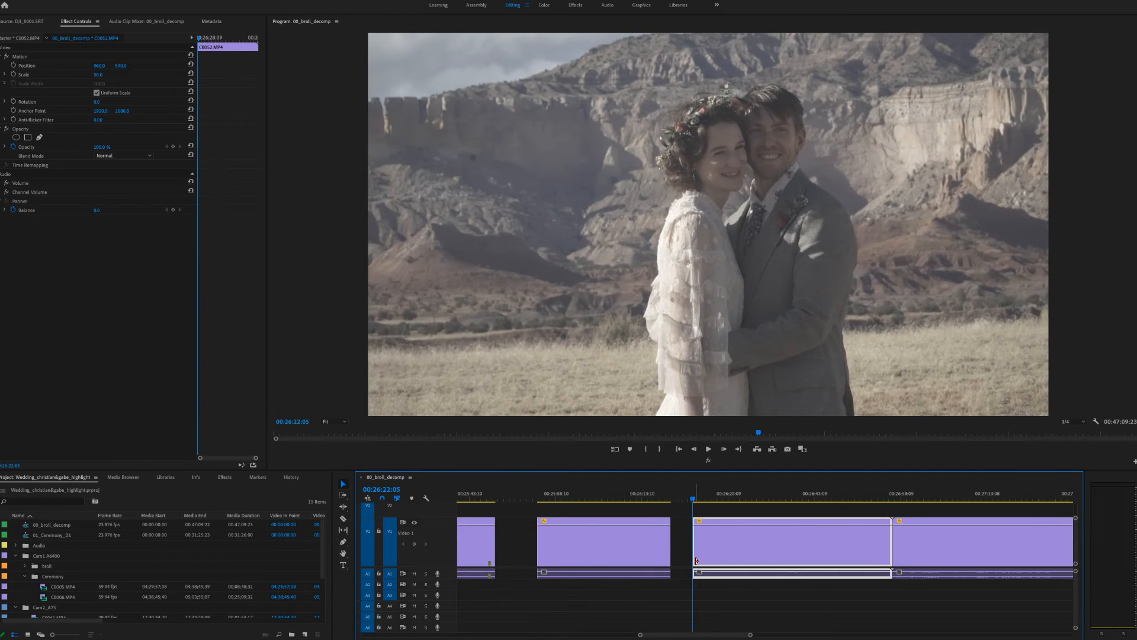
{"action": "scroll", "coordinate": [696, 563], "scroll_direction": "right", "scroll_amount": 3}
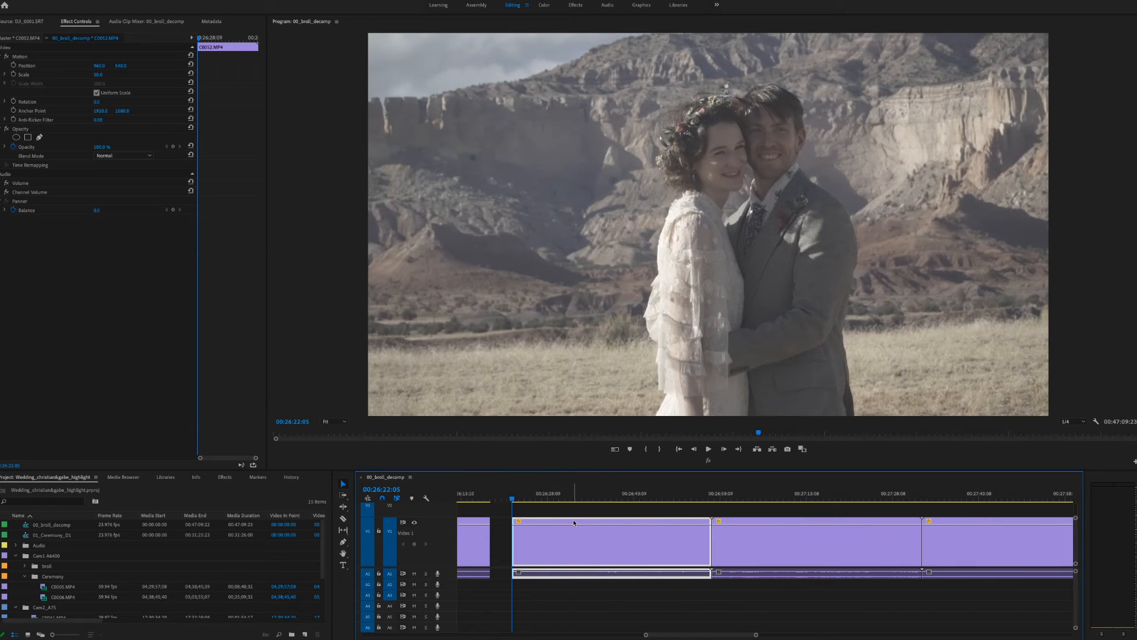
Step: Split the C0052 segment after the kiss at 00:26:32:09 and trim the start of the remainder to 00:26:40:18
{"action": "left_click_drag", "start_coordinate": [515, 501], "coordinate": [551, 505]}
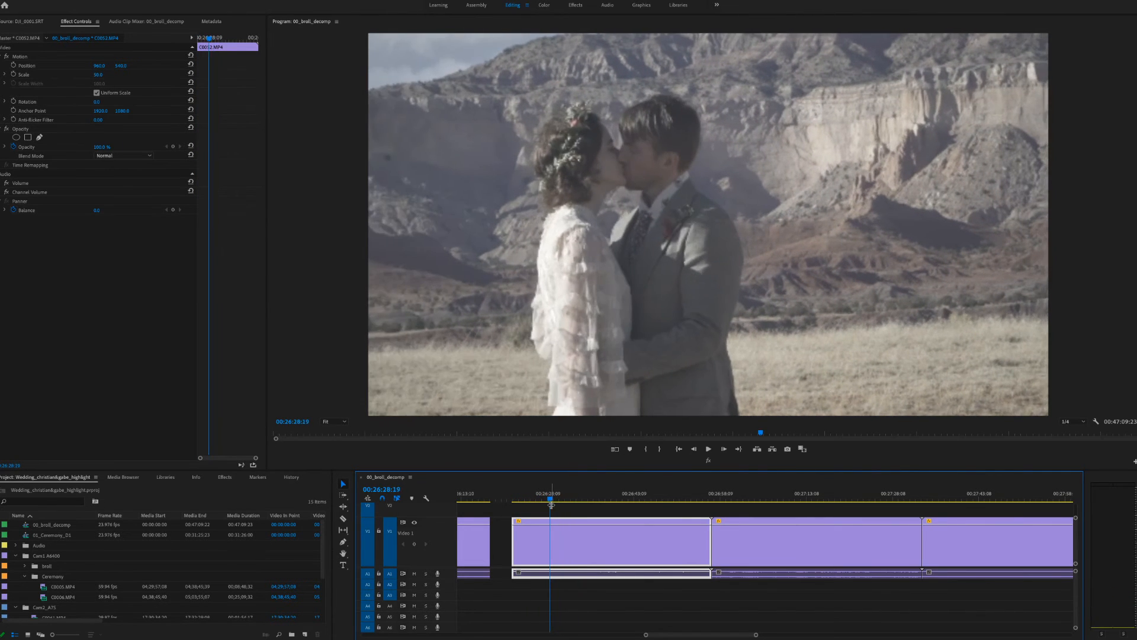
{"action": "mouse_move", "coordinate": [551, 499]}
{"action": "left_mouse_down"}
{"action": "mouse_move", "coordinate": [656, 508]}
{"action": "mouse_move", "coordinate": [572, 508]}
{"action": "left_mouse_up"}
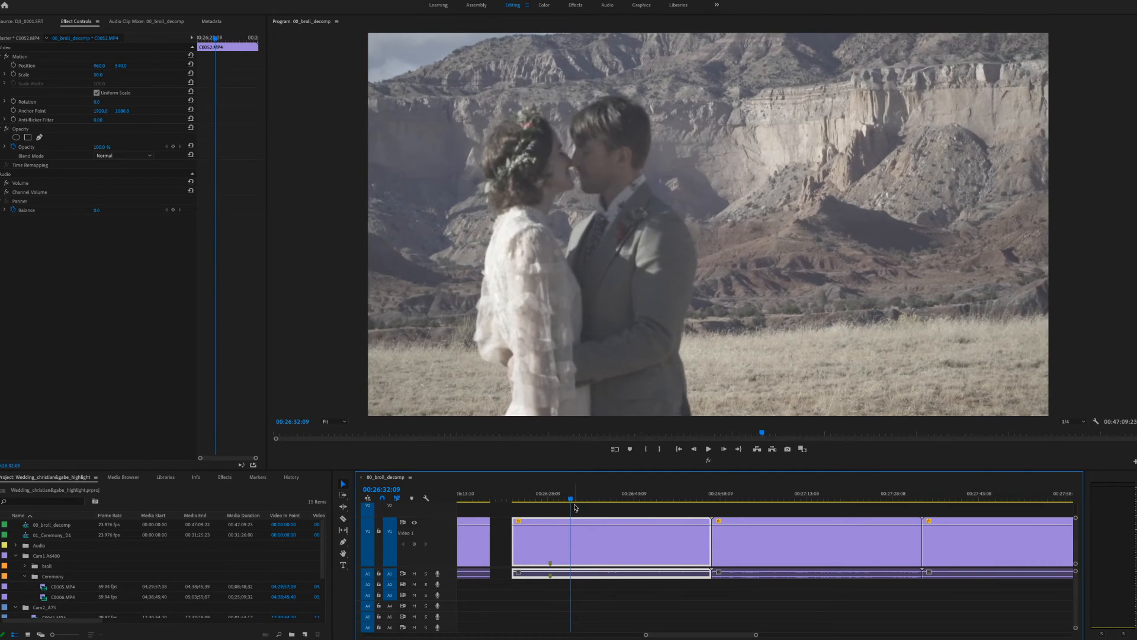
{"action": "key", "text": "ctrl+k"}
{"action": "left_click_drag", "start_coordinate": [576, 493], "coordinate": [620, 536]}
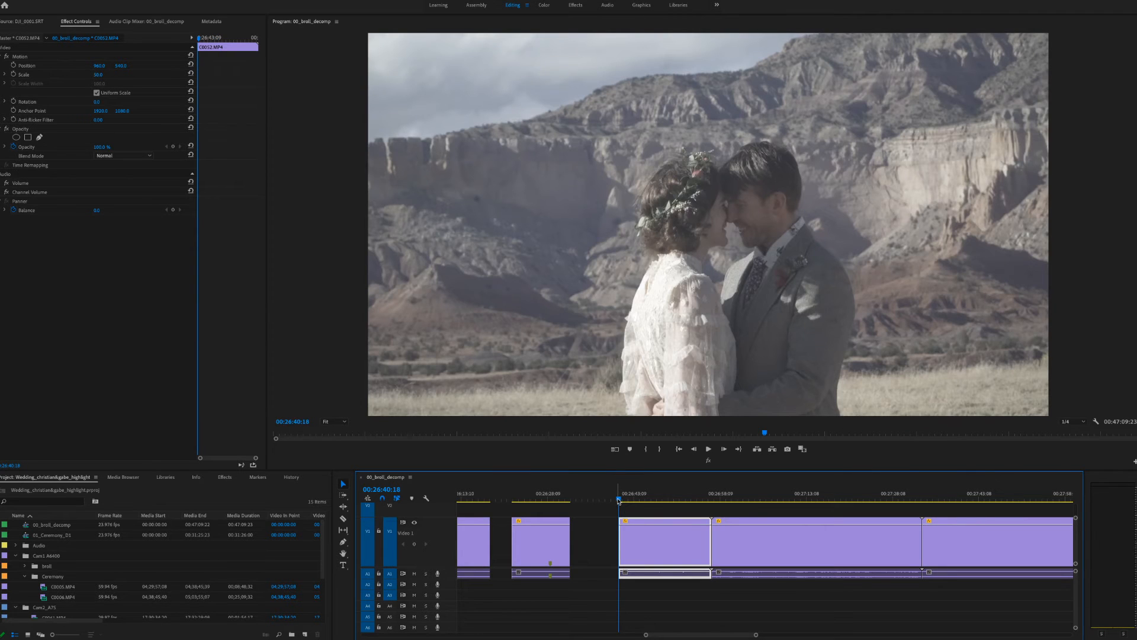
{"action": "left_click_drag", "start_coordinate": [619, 501], "coordinate": [714, 516]}
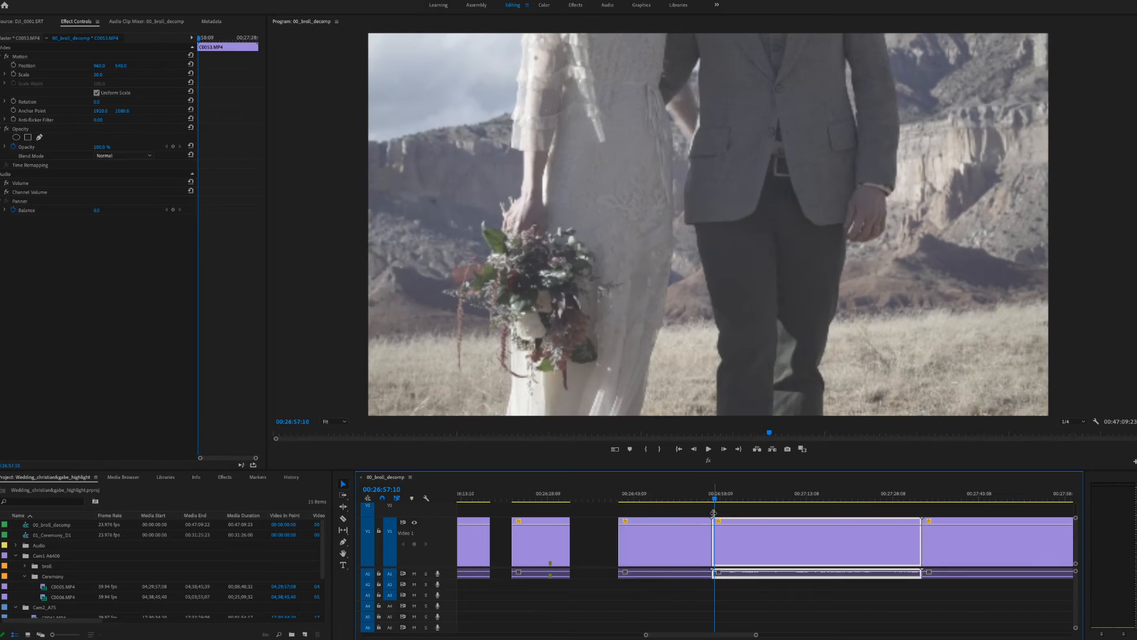
Step: Trim the start of the C0053 clip to 00:27:07:21 and split it at 00:27:13:20
{"action": "scroll", "coordinate": [714, 516], "scroll_direction": "right", "scroll_amount": 5}
{"action": "scroll", "coordinate": [699, 515], "scroll_direction": "right", "scroll_amount": 1}
{"action": "left_click_drag", "start_coordinate": [549, 494], "coordinate": [606, 504]}
{"action": "left_click_drag", "start_coordinate": [551, 540], "coordinate": [612, 540]}
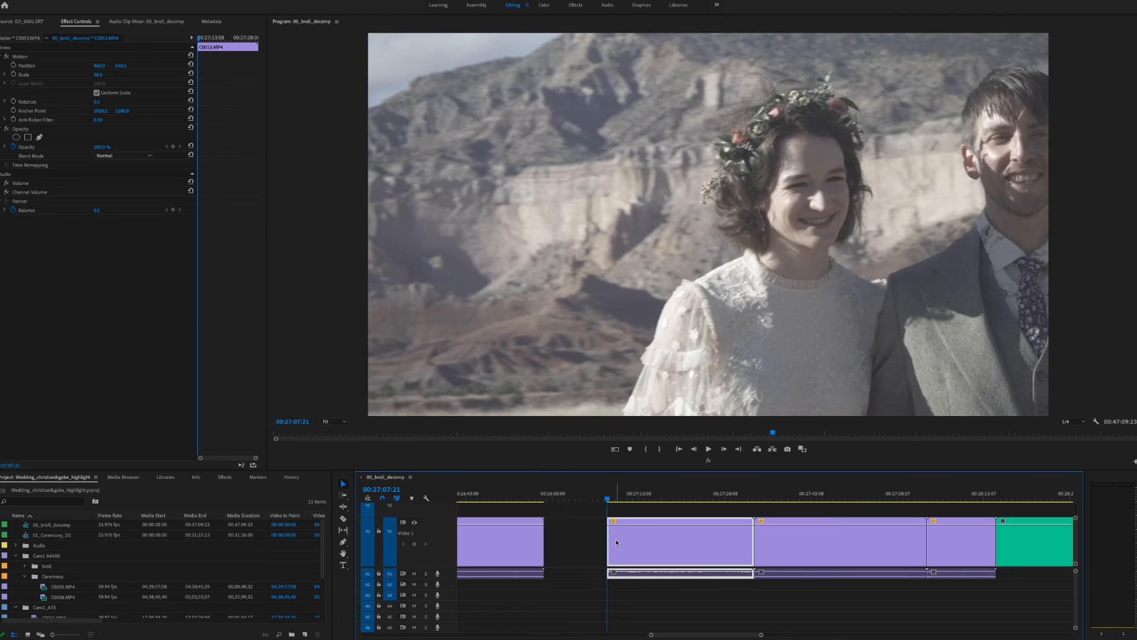
{"action": "key", "text": "space"}
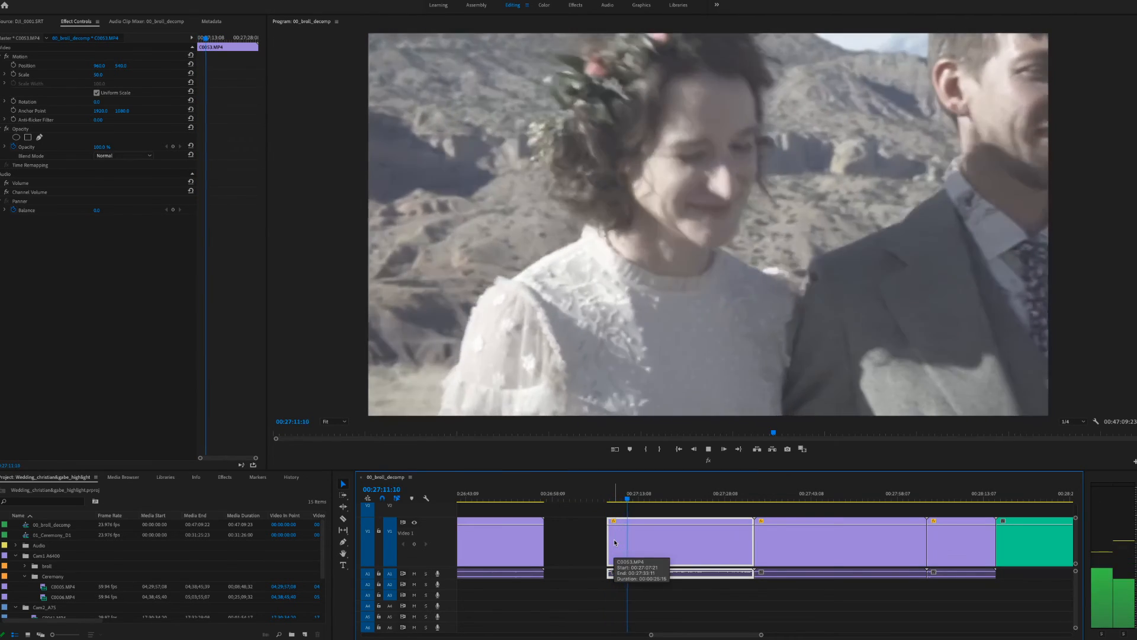
{"action": "key", "text": "space"}
{"action": "left_click_drag", "start_coordinate": [628, 500], "coordinate": [623, 499]}
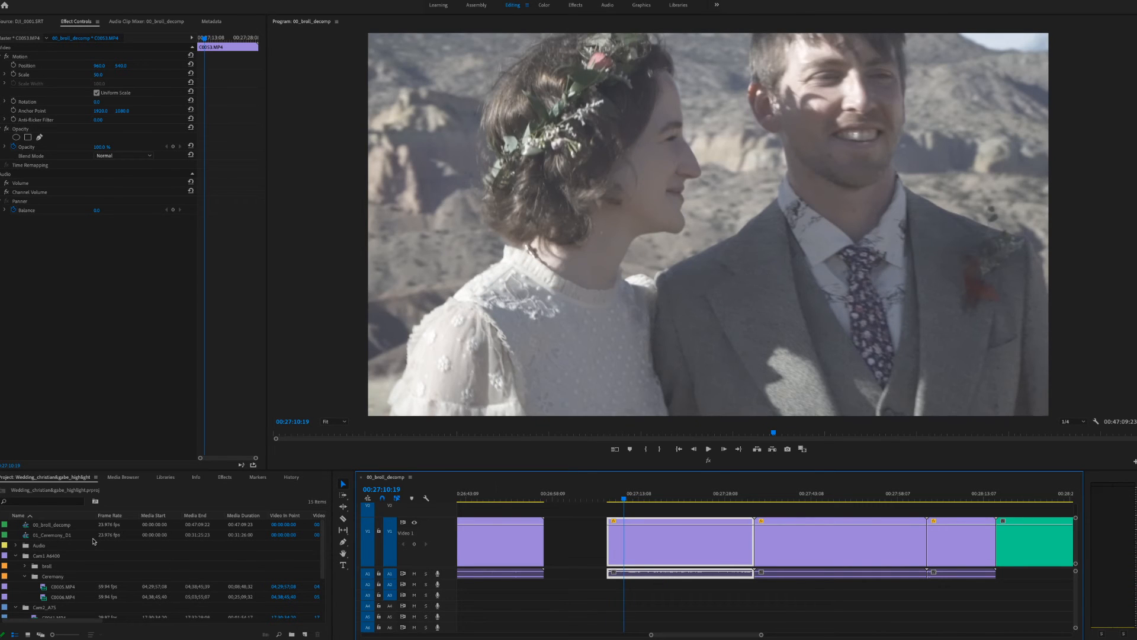
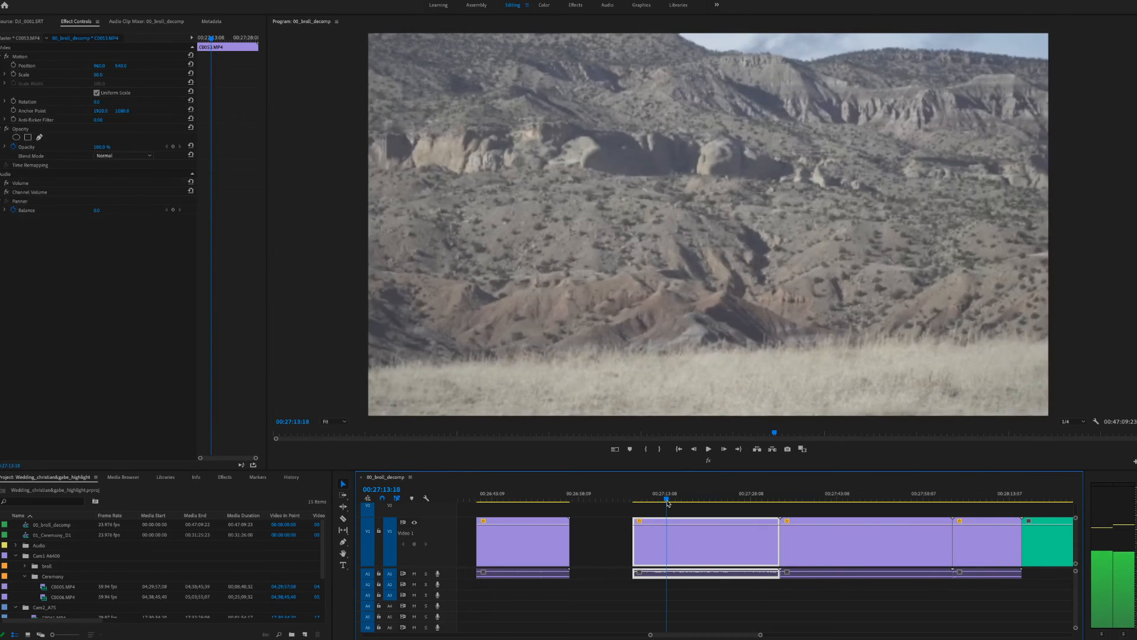
{"action": "key", "text": "super+k"}
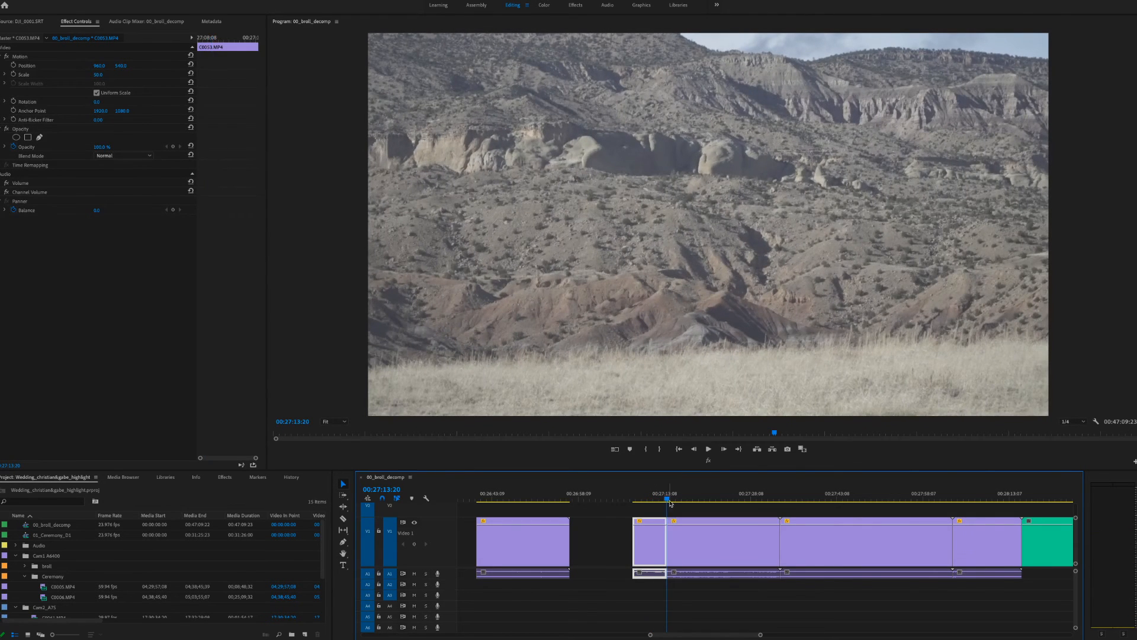
Step: Trim the start of the next C0053 segment to 00:27:20:14 and split it at 00:27:26:23 on the empty landscape
{"action": "left_click_drag", "start_coordinate": [676, 499], "coordinate": [700, 504]}
{"action": "left_click_drag", "start_coordinate": [668, 546], "coordinate": [710, 545]}
{"action": "key", "text": "space"}
{"action": "key", "text": "space"}
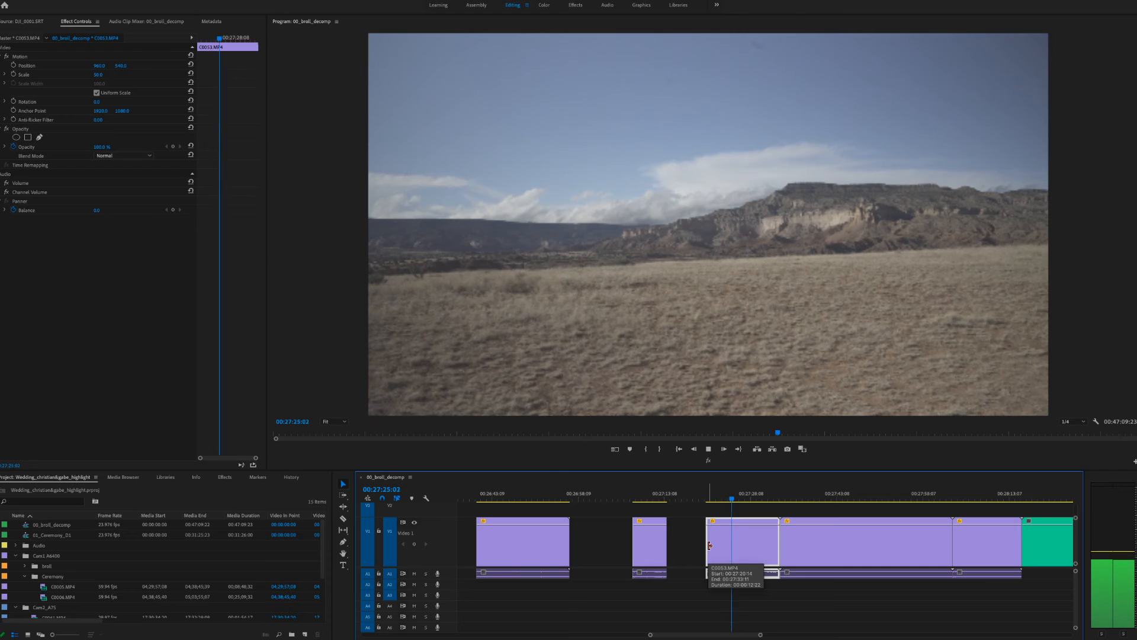
{"action": "key", "text": "space"}
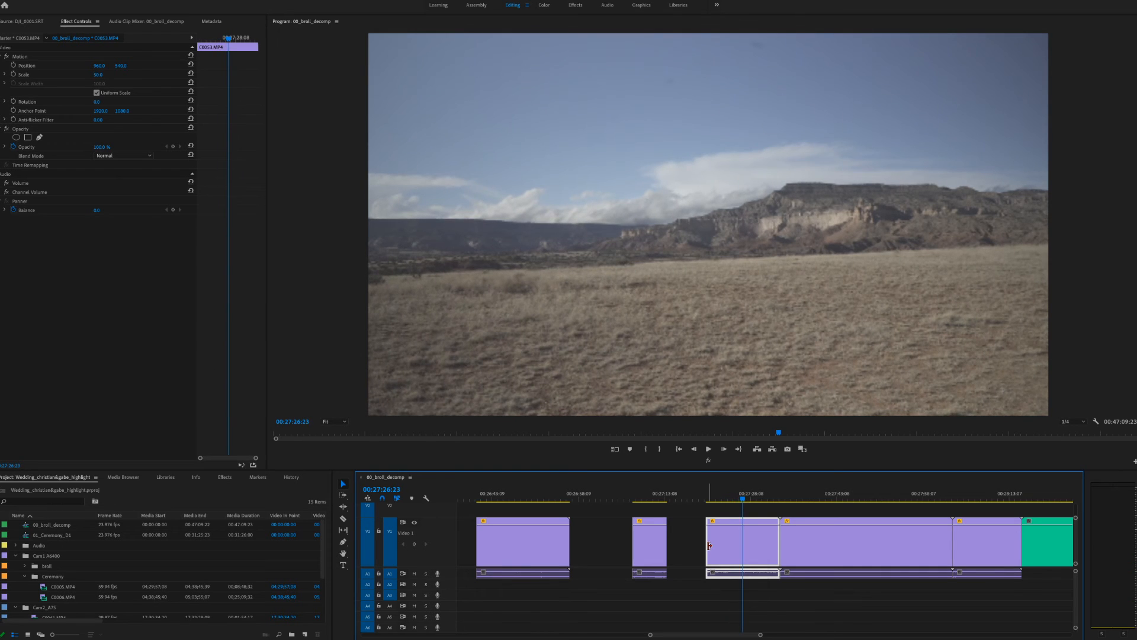
{"action": "key", "text": "ctrl+k"}
Step: Scrub into the C0054 clip and delete the leftover C0053 segment after 00:27:26:23
{"action": "left_click_drag", "start_coordinate": [758, 496], "coordinate": [862, 508]}
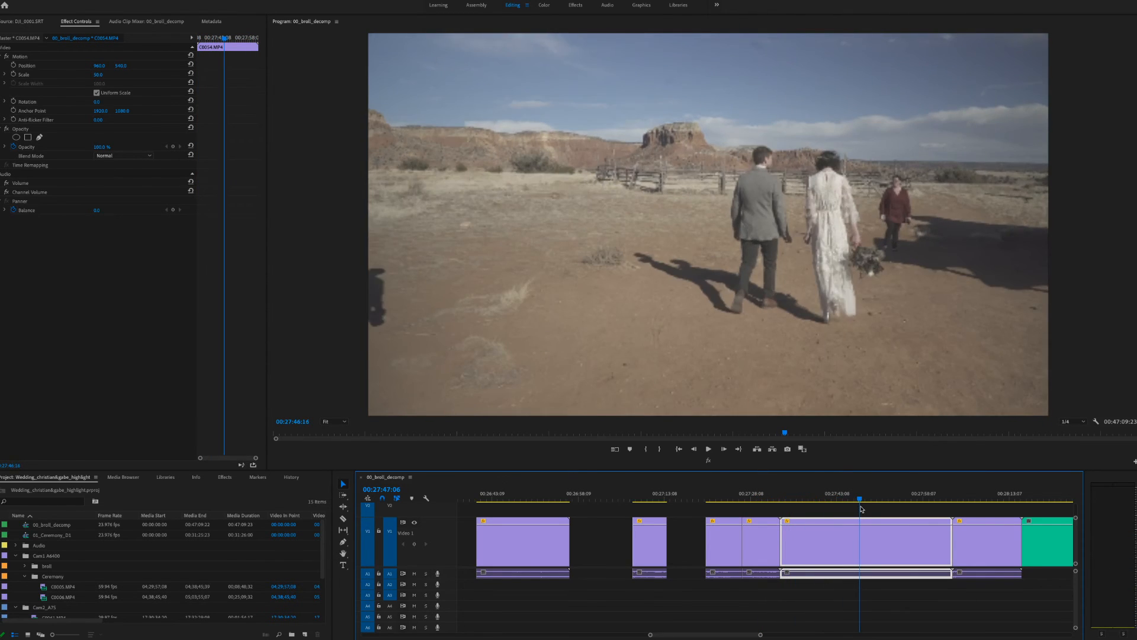
{"action": "left_click", "coordinate": [754, 552]}
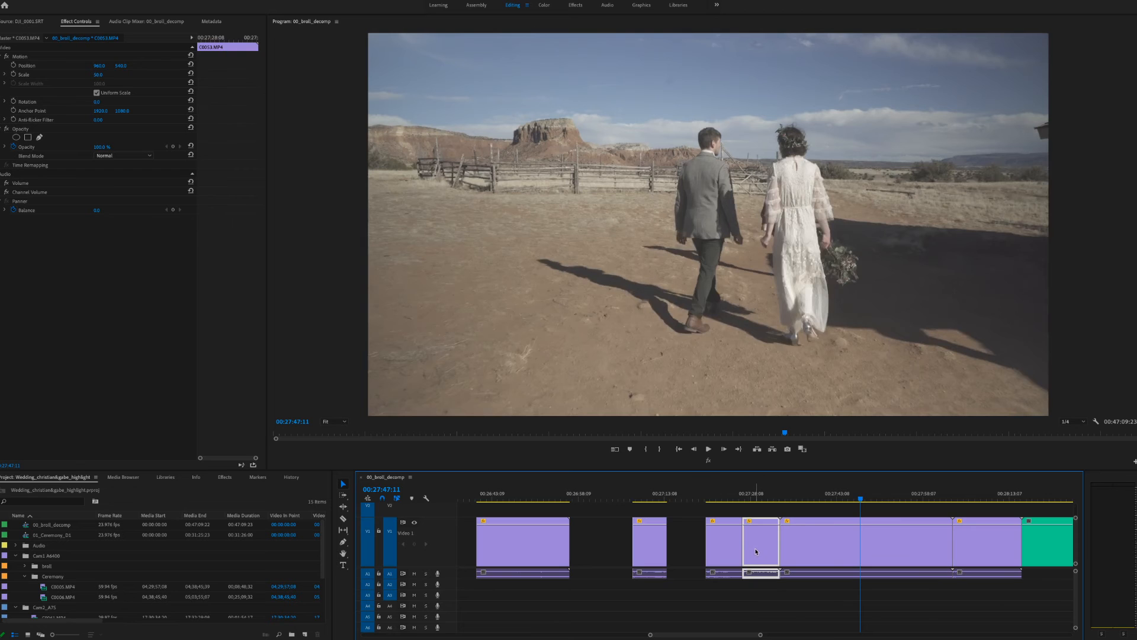
{"action": "key", "text": "Delete"}
Step: Trim the start of the C0054 clip to the couple walking away at 00:27:46:08
{"action": "scroll", "coordinate": [794, 548], "scroll_direction": "down", "scroll_amount": 3}
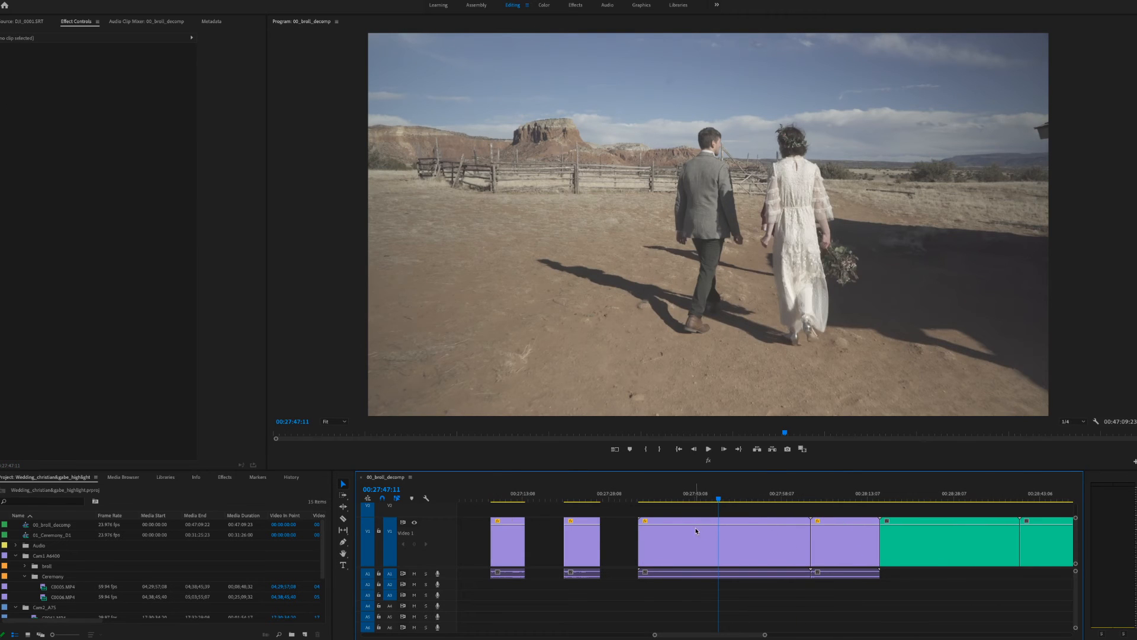
{"action": "left_click", "coordinate": [705, 498]}
{"action": "key", "text": "d"}
{"action": "mouse_move", "coordinate": [705, 497]}
{"action": "left_mouse_down"}
{"action": "mouse_move", "coordinate": [692, 499]}
{"action": "mouse_move", "coordinate": [715, 501]}
{"action": "left_mouse_up"}
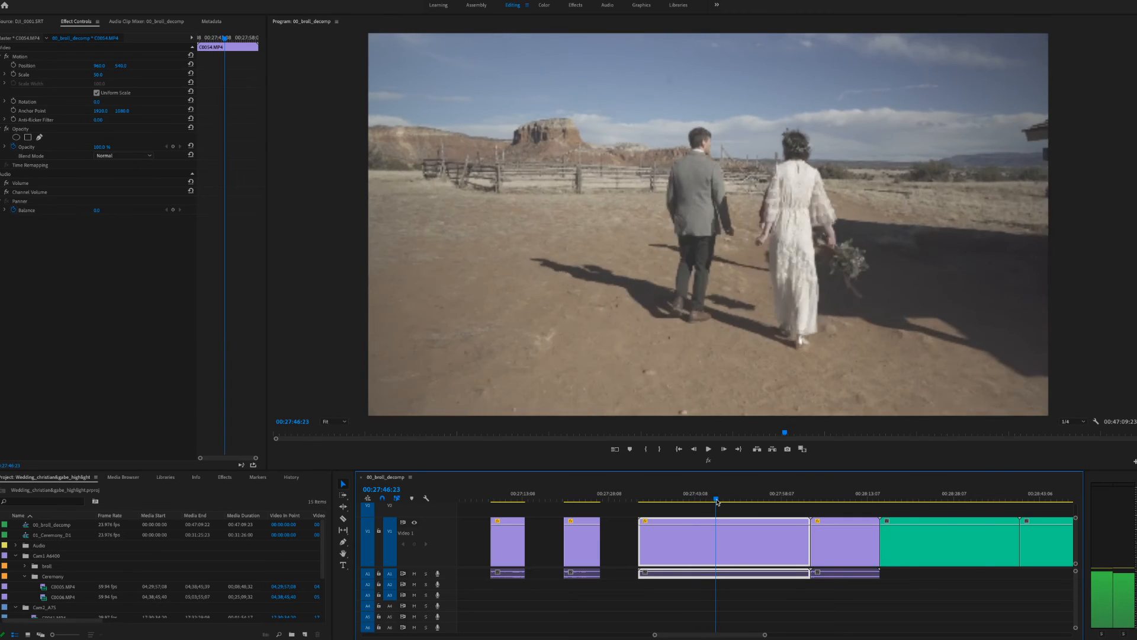
{"action": "left_click_drag", "start_coordinate": [640, 557], "coordinate": [715, 557]}
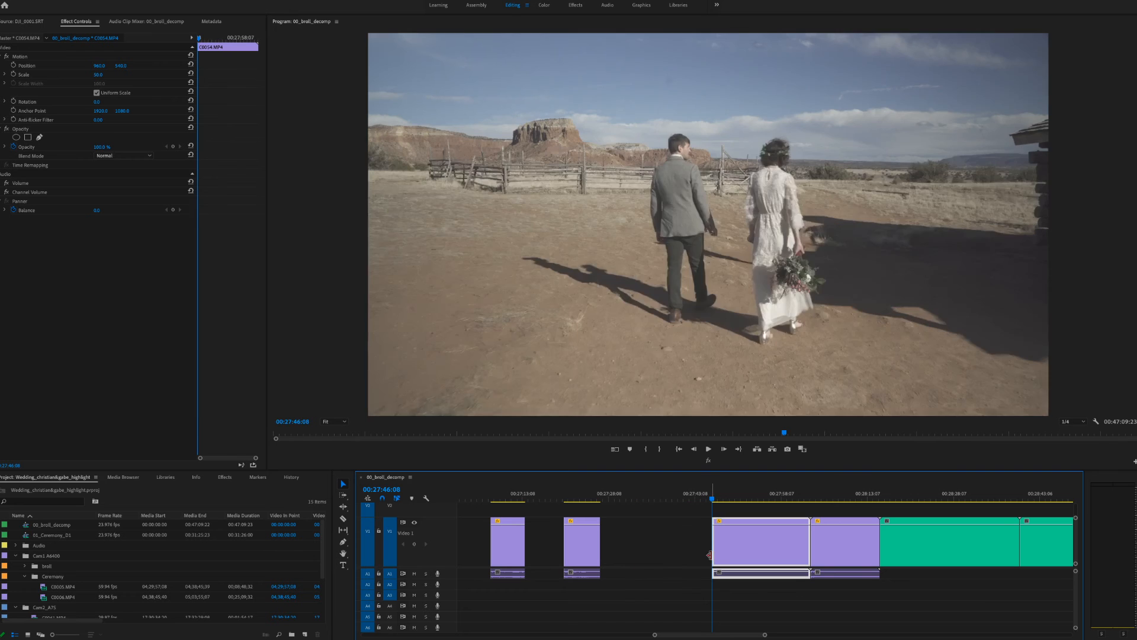
Step: Review the start of the C0054 clip and split it at 00:27:48:12 while the couple walks away
{"action": "key", "text": "space"}
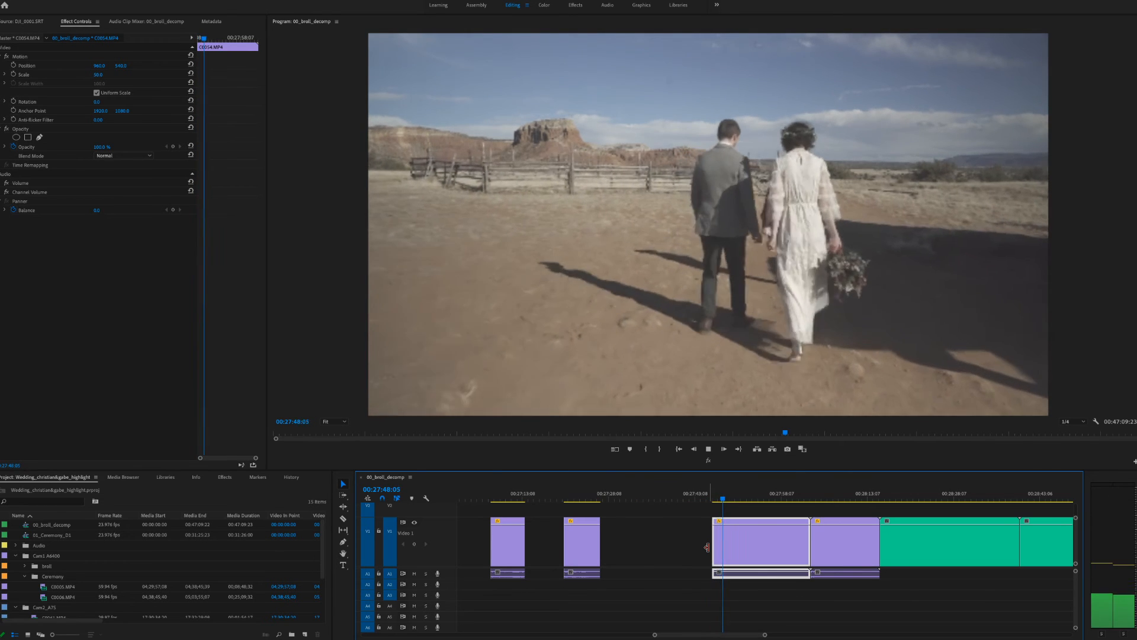
{"action": "key", "text": "space"}
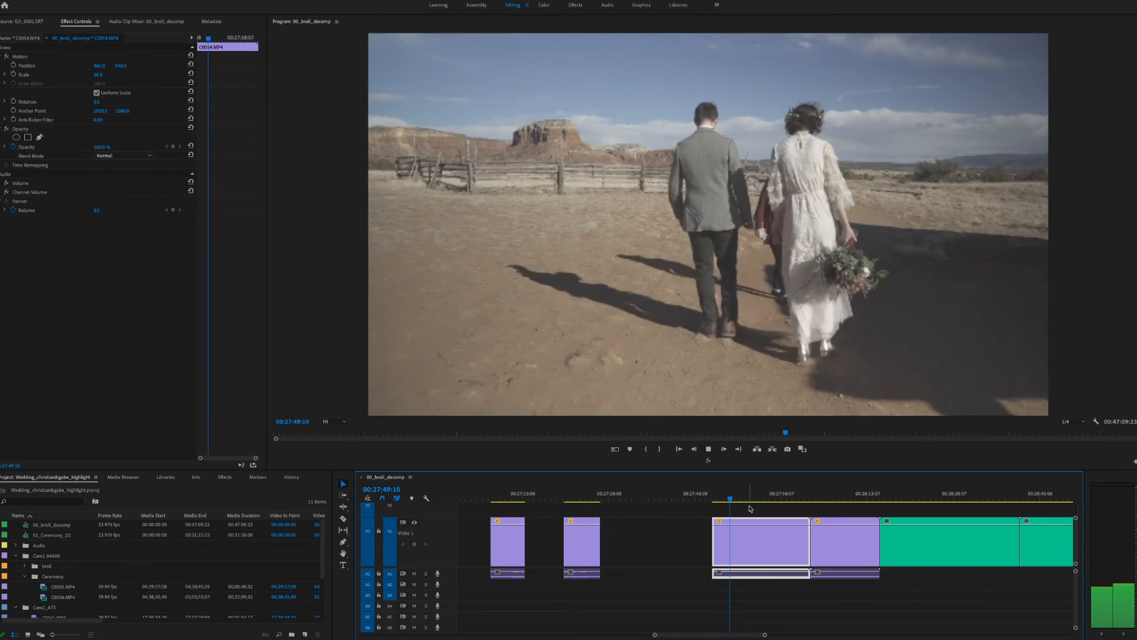
{"action": "key", "text": "space"}
{"action": "key", "text": "space"}
{"action": "left_click_drag", "start_coordinate": [743, 494], "coordinate": [727, 499]}
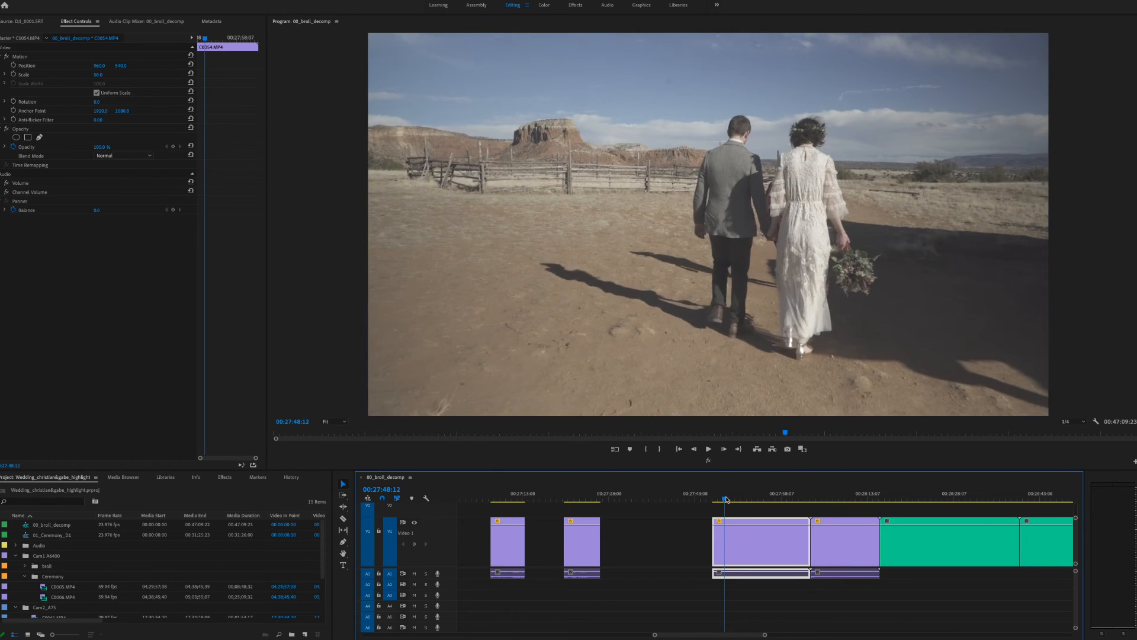
{"action": "key", "text": "ctrl+k"}
Step: Trim the start of the remaining C0054 segment to 00:27:55:04 and review the couple turning around to find its end
{"action": "left_click_drag", "start_coordinate": [727, 499], "coordinate": [764, 504]}
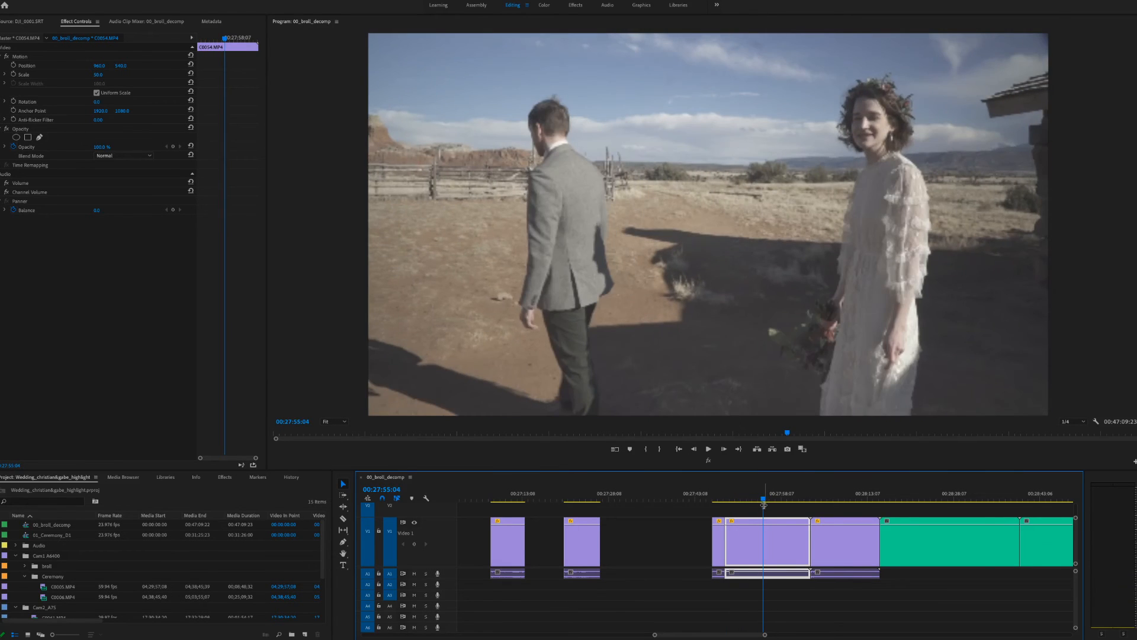
{"action": "left_click_drag", "start_coordinate": [727, 551], "coordinate": [765, 548]}
{"action": "key", "text": "space"}
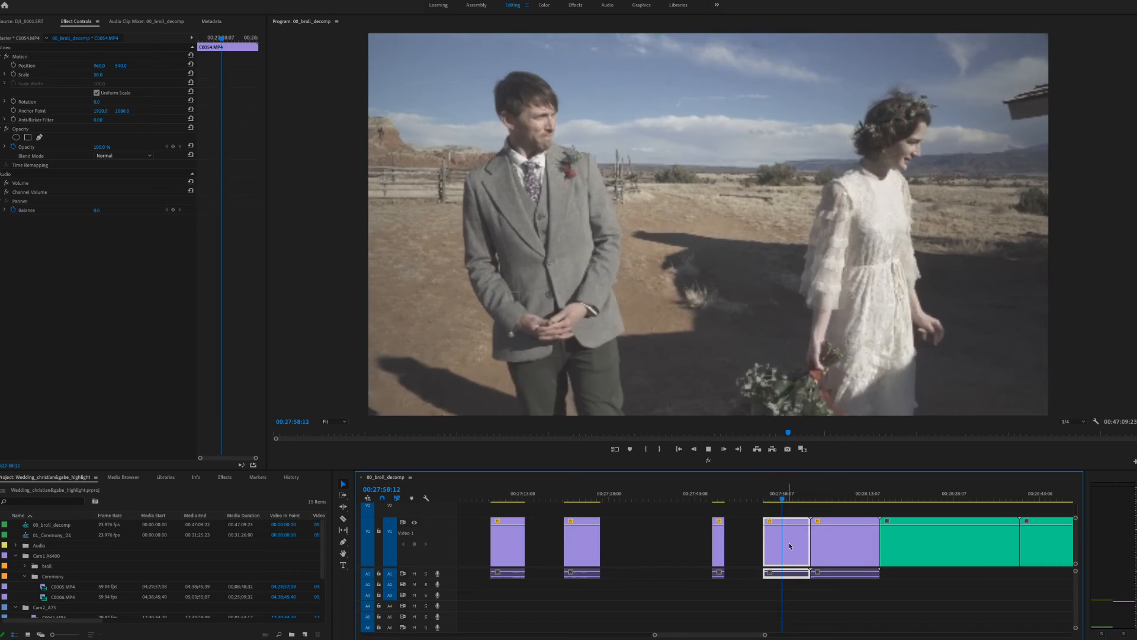
{"action": "key", "text": "space"}
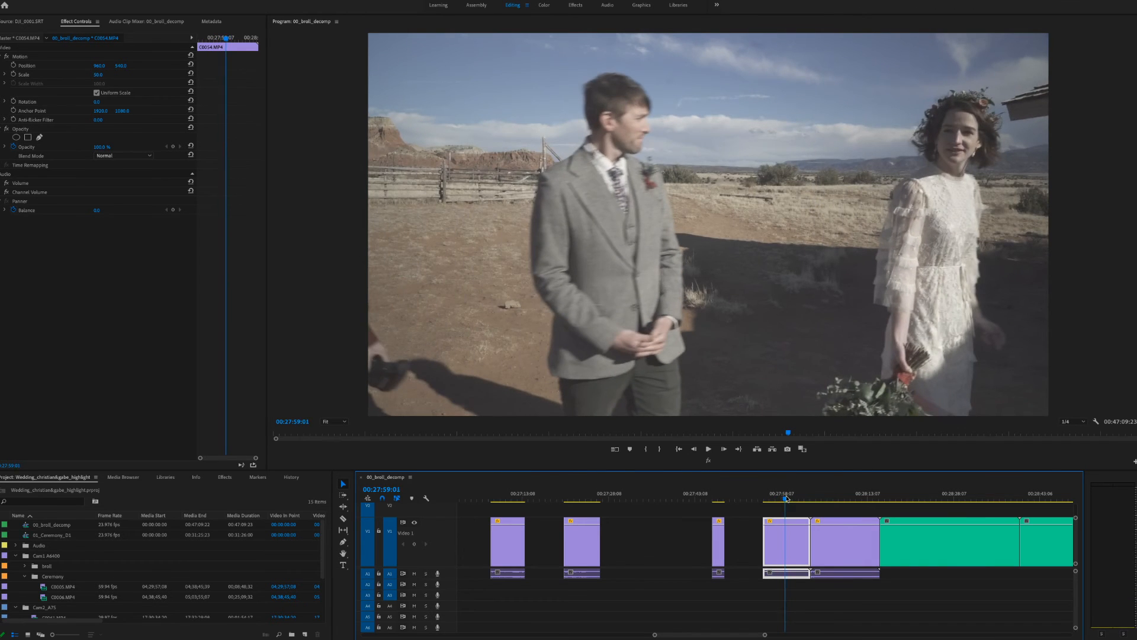
{"action": "left_click", "coordinate": [782, 500]}
Step: Trim the start of the following cabin-portrait clip, split it at 00:28:14:03 and delete the leftover end piece
{"action": "left_click_drag", "start_coordinate": [809, 525], "coordinate": [843, 536]}
{"action": "left_click", "coordinate": [811, 499]}
{"action": "key", "text": "space"}
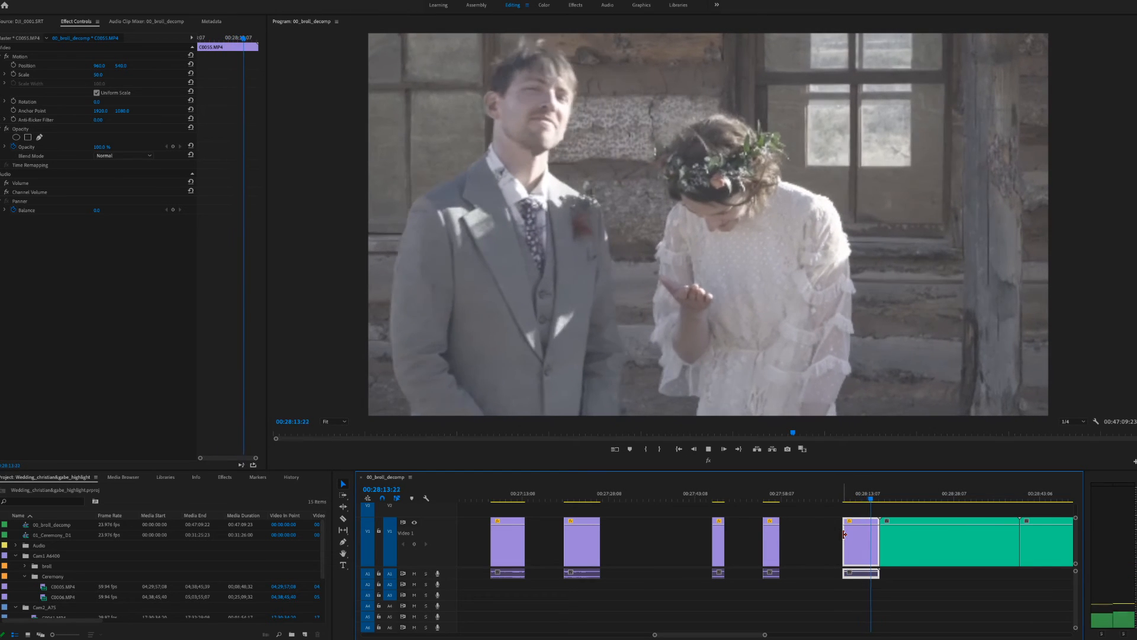
{"action": "key", "text": "space"}
{"action": "key", "text": "super+k"}
{"action": "left_click", "coordinate": [877, 541]}
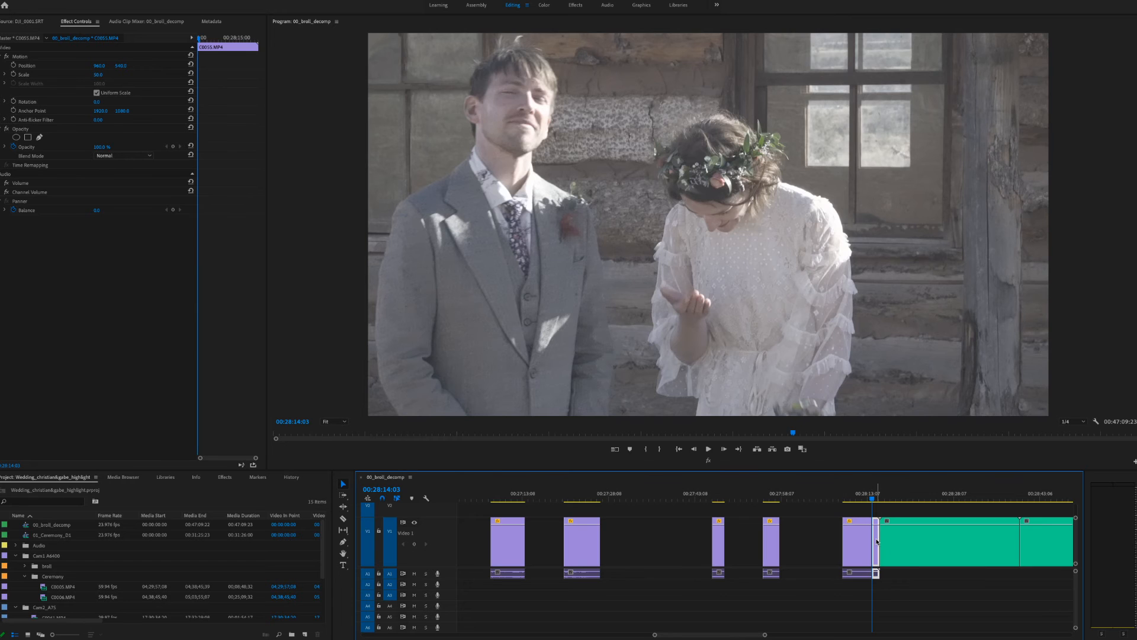
{"action": "key", "text": "Delete"}
{"action": "left_click", "coordinate": [855, 497]}
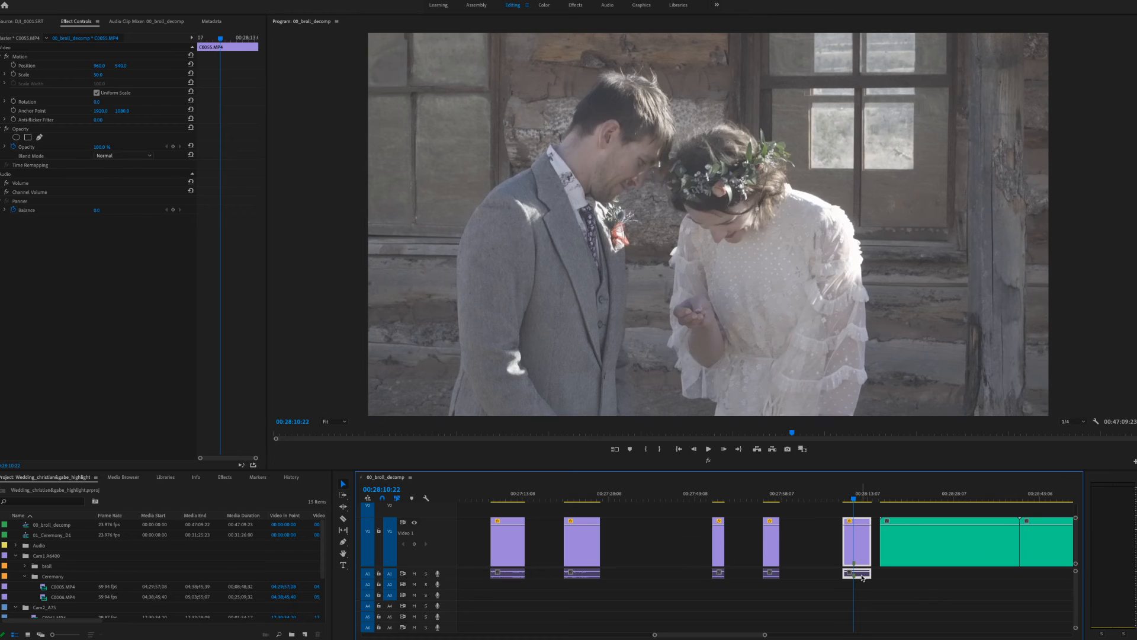
{"action": "left_click", "coordinate": [910, 592]}
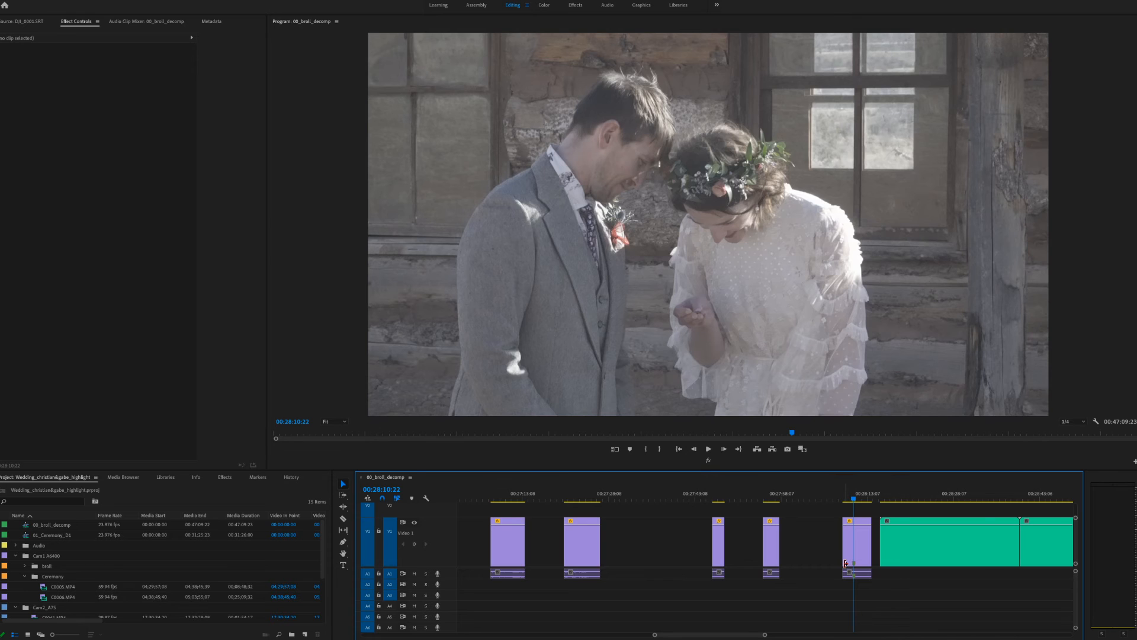
{"action": "left_click", "coordinate": [825, 540]}
{"action": "scroll", "coordinate": [820, 541], "scroll_direction": "right", "scroll_amount": 2}
{"action": "scroll", "coordinate": [818, 540], "scroll_direction": "right", "scroll_amount": 1}
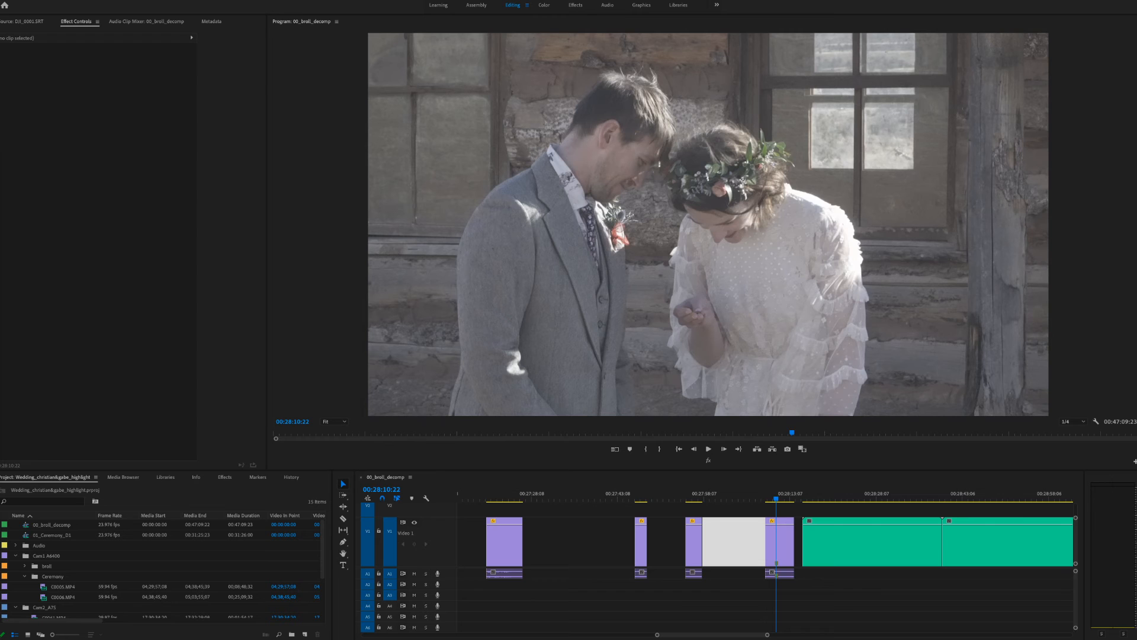
{"action": "left_click", "coordinate": [834, 620]}
{"action": "left_click", "coordinate": [835, 586]}
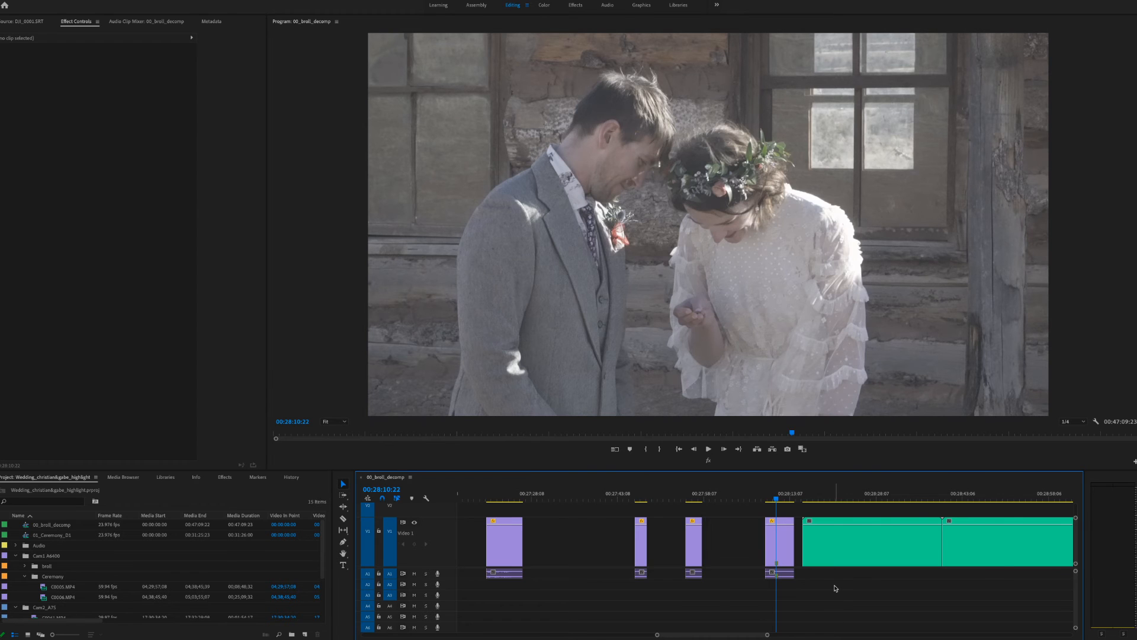
Step: Trim the start of the first drone landscape clip to 00:28:18:21
{"action": "key", "text": "minus"}
{"action": "key", "text": "equal"}
{"action": "key", "text": "equal"}
{"action": "key", "text": "equal"}
{"action": "key", "text": "equal"}
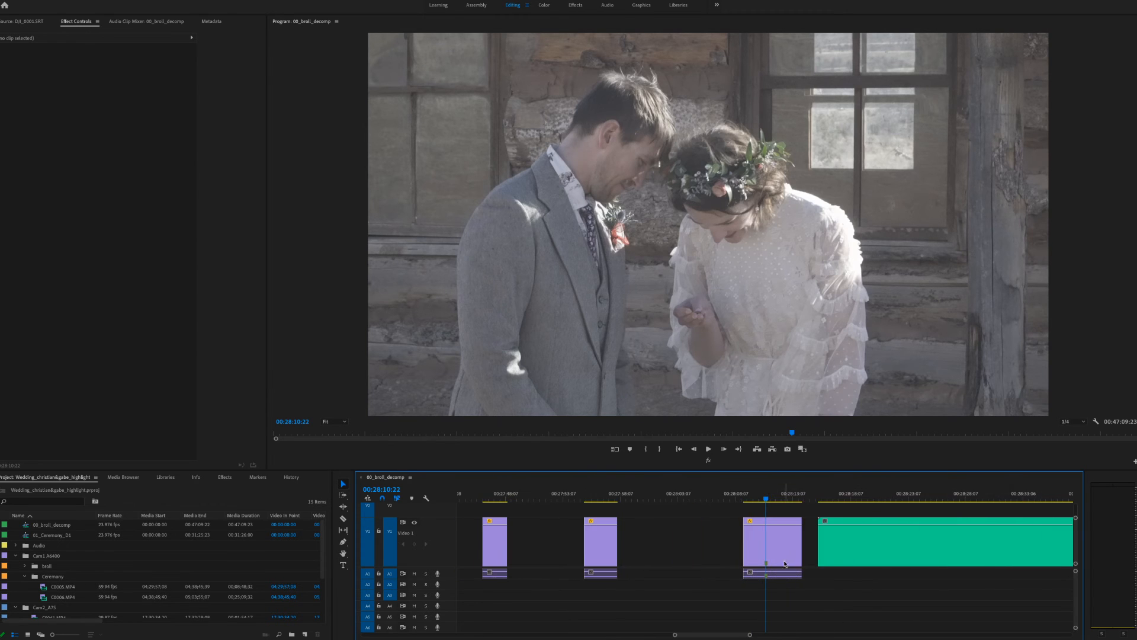
{"action": "left_click_drag", "start_coordinate": [819, 503], "coordinate": [832, 502]}
{"action": "scroll", "coordinate": [835, 529], "scroll_direction": "right", "scroll_amount": 5}
{"action": "left_click", "coordinate": [643, 503]}
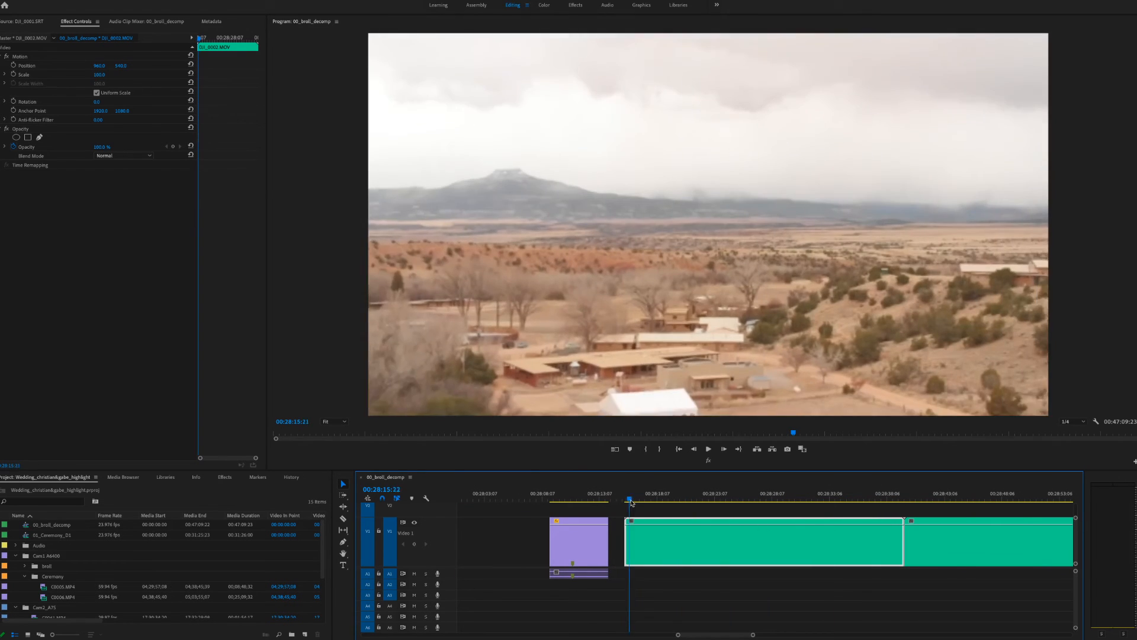
{"action": "key", "text": "space"}
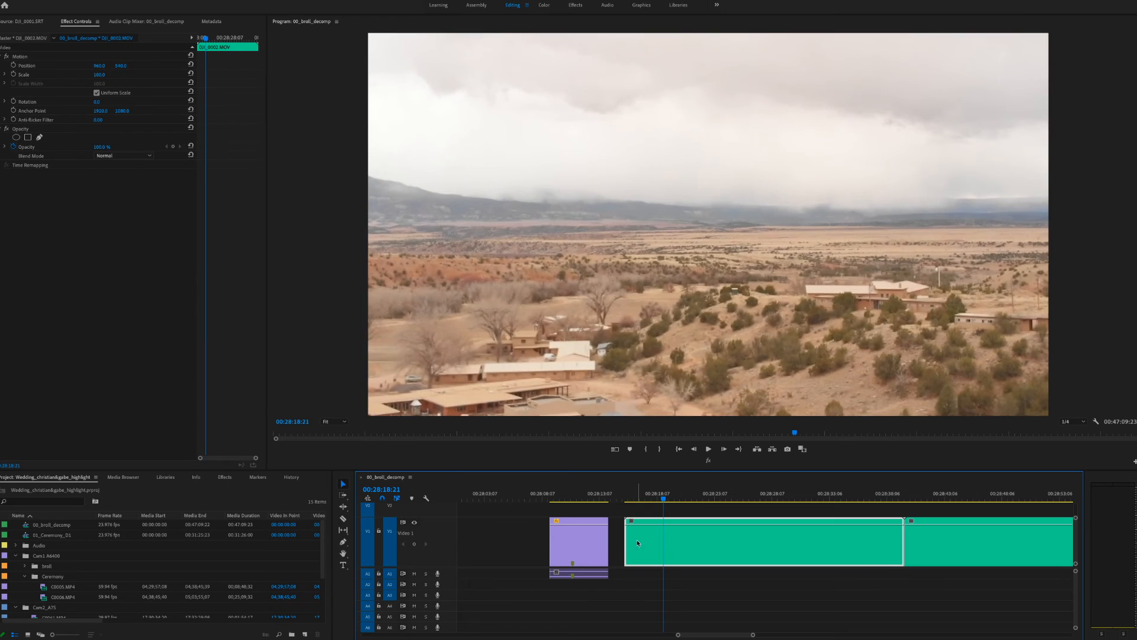
{"action": "left_click_drag", "start_coordinate": [629, 545], "coordinate": [664, 547]}
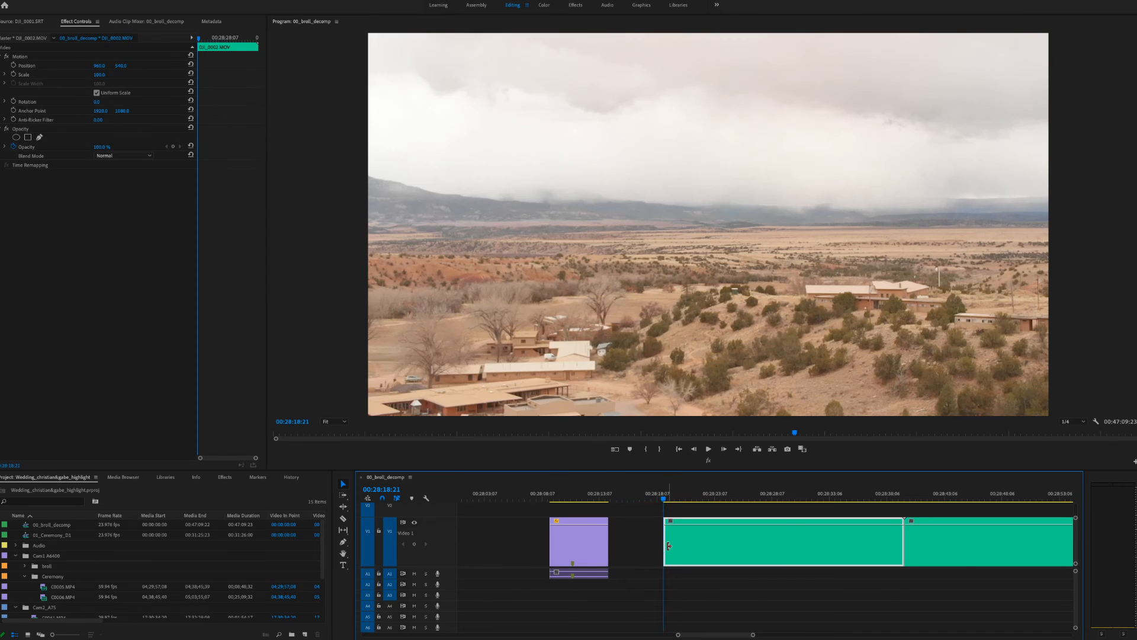
Step: Split the first drone clip at 00:28:22:18 and trim the start of the remaining segment to 00:28:27:01 on the mesa view
{"action": "scroll", "coordinate": [664, 548], "scroll_direction": "right", "scroll_amount": 4}
{"action": "left_click_drag", "start_coordinate": [460, 503], "coordinate": [503, 508]}
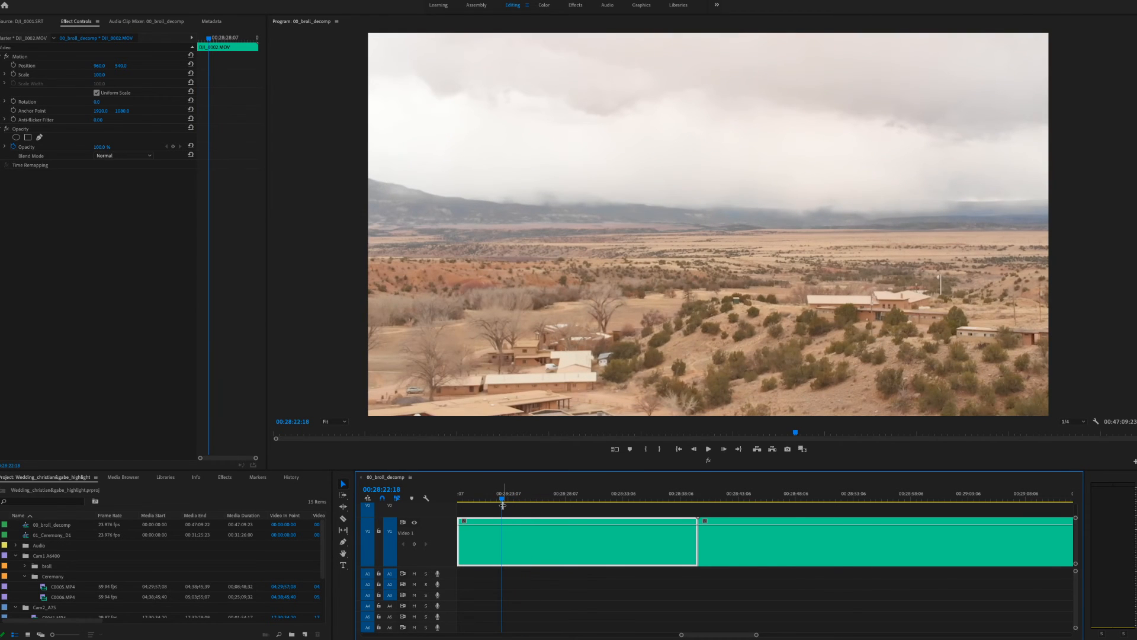
{"action": "key", "text": "ctrl+k"}
{"action": "left_click_drag", "start_coordinate": [502, 505], "coordinate": [554, 507]}
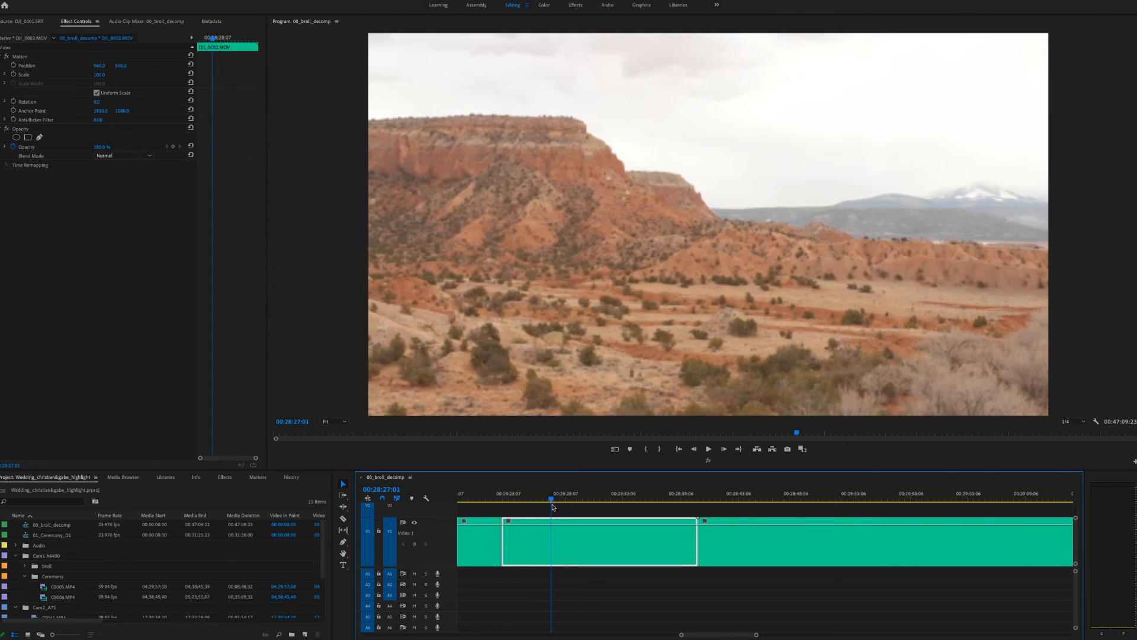
{"action": "left_click_drag", "start_coordinate": [507, 554], "coordinate": [554, 517]}
Step: Split the mesa drone segment at 00:28:31:23 and delete the leftover part before the next drone clip
{"action": "left_click", "coordinate": [558, 502]}
{"action": "left_click_drag", "start_coordinate": [560, 503], "coordinate": [571, 506]}
{"action": "mouse_move", "coordinate": [589, 506]}
{"action": "left_mouse_down"}
{"action": "mouse_move", "coordinate": [622, 510]}
{"action": "mouse_move", "coordinate": [610, 510]}
{"action": "left_mouse_up"}
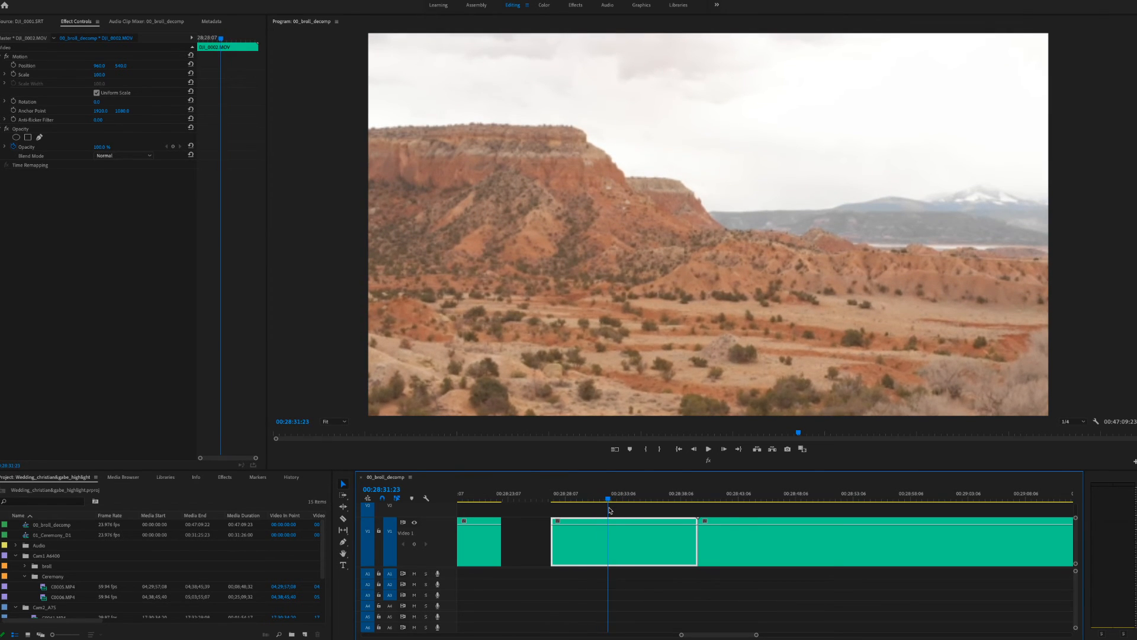
{"action": "key", "text": "ctrl+k"}
{"action": "left_click_drag", "start_coordinate": [610, 491], "coordinate": [708, 512]}
{"action": "left_click", "coordinate": [659, 548]}
{"action": "key", "text": "Delete"}
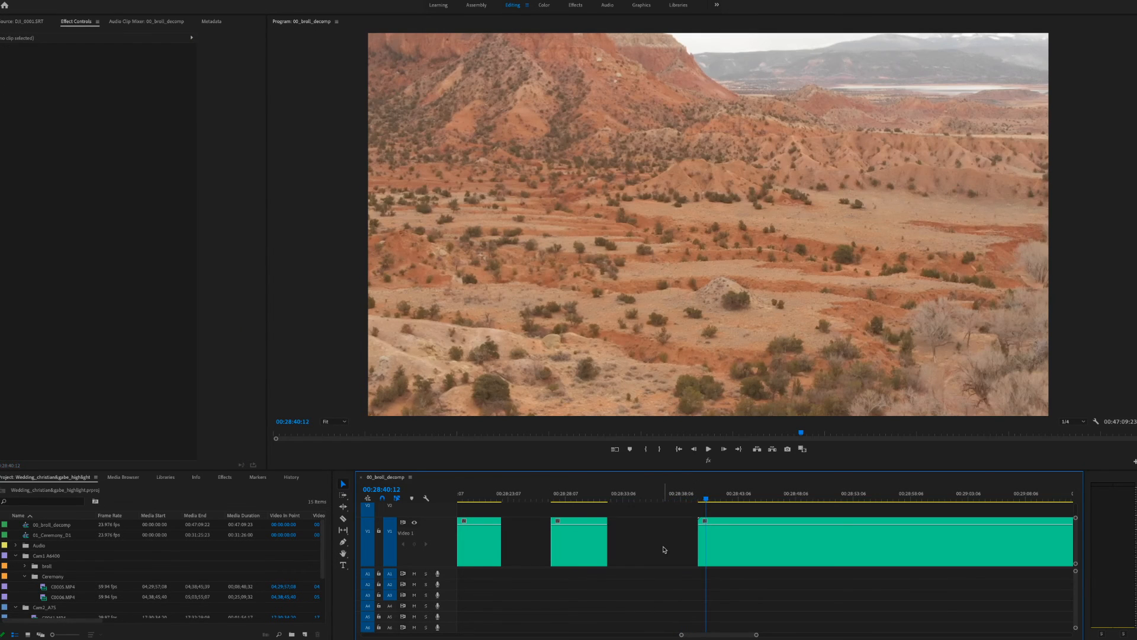
Step: Set the scale of the drone clip at 00:28:42:15 to 50 and copy the clip's attributes
{"action": "scroll", "coordinate": [664, 545], "scroll_direction": "down", "scroll_amount": 5}
{"action": "scroll", "coordinate": [516, 515], "scroll_direction": "up", "scroll_amount": 1}
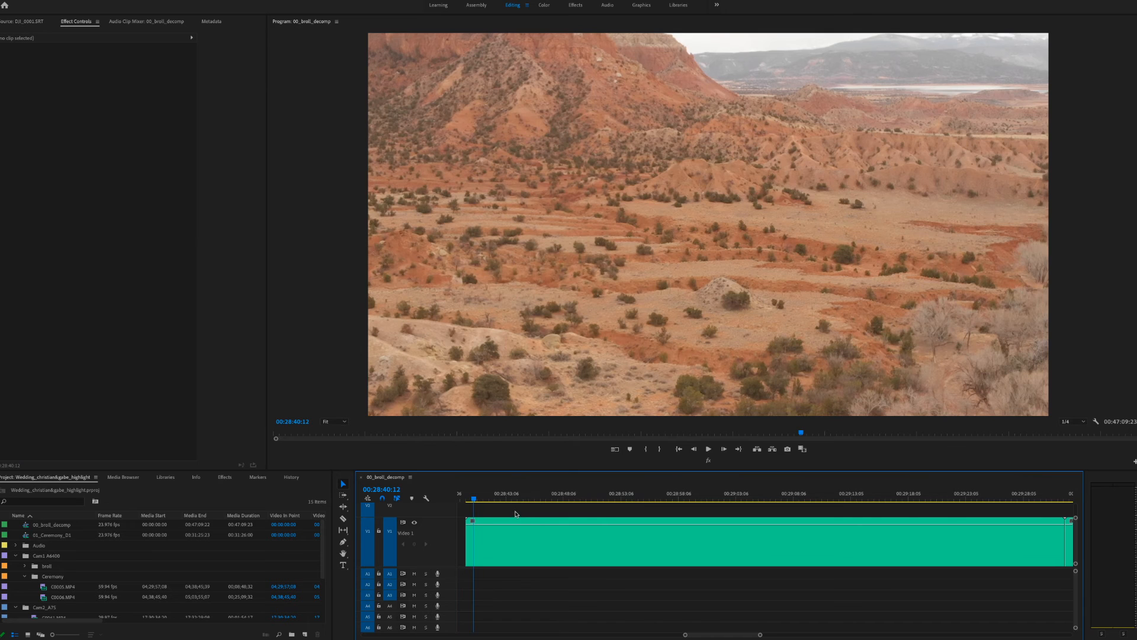
{"action": "left_click_drag", "start_coordinate": [475, 502], "coordinate": [500, 511]}
{"action": "left_click", "coordinate": [503, 509]}
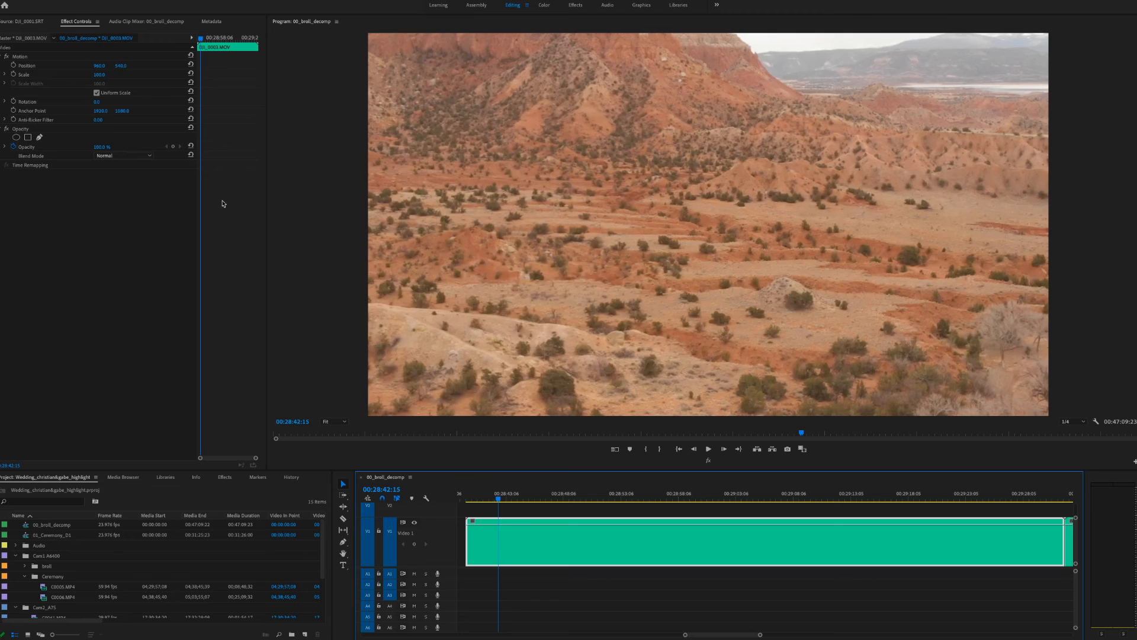
{"action": "left_click", "coordinate": [98, 75]}
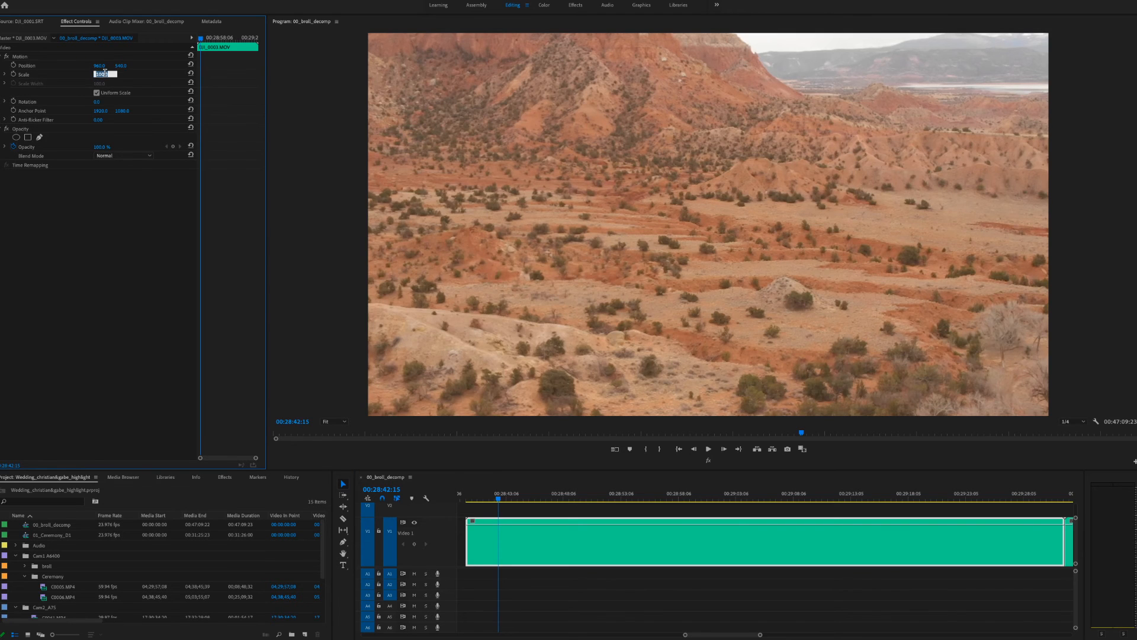
{"action": "key", "text": "Return"}
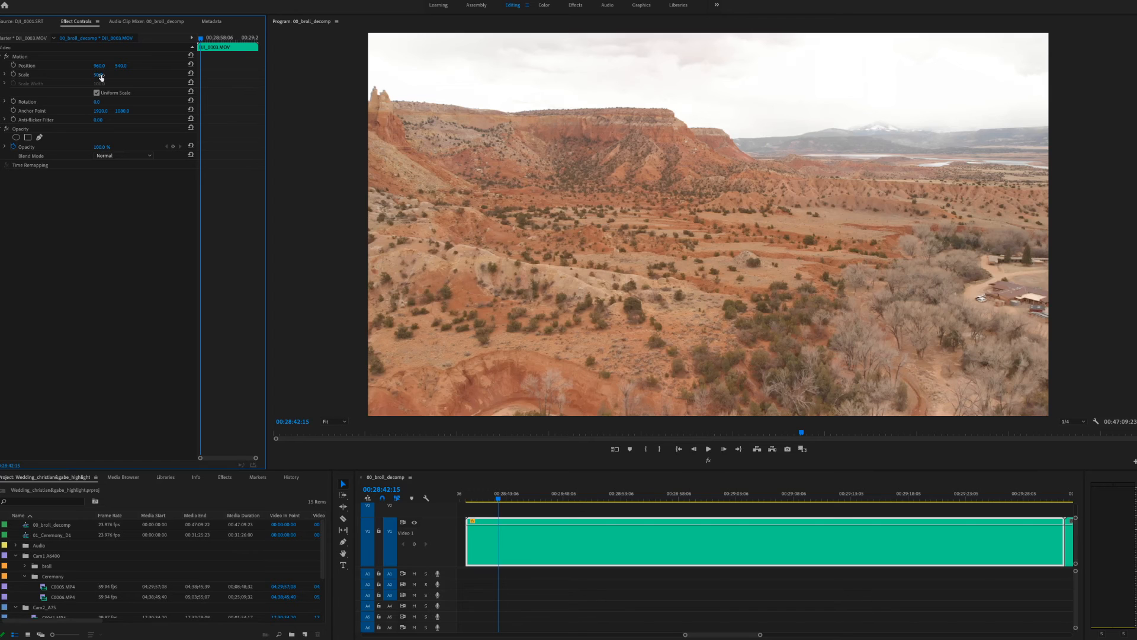
{"action": "right_click", "coordinate": [538, 541]}
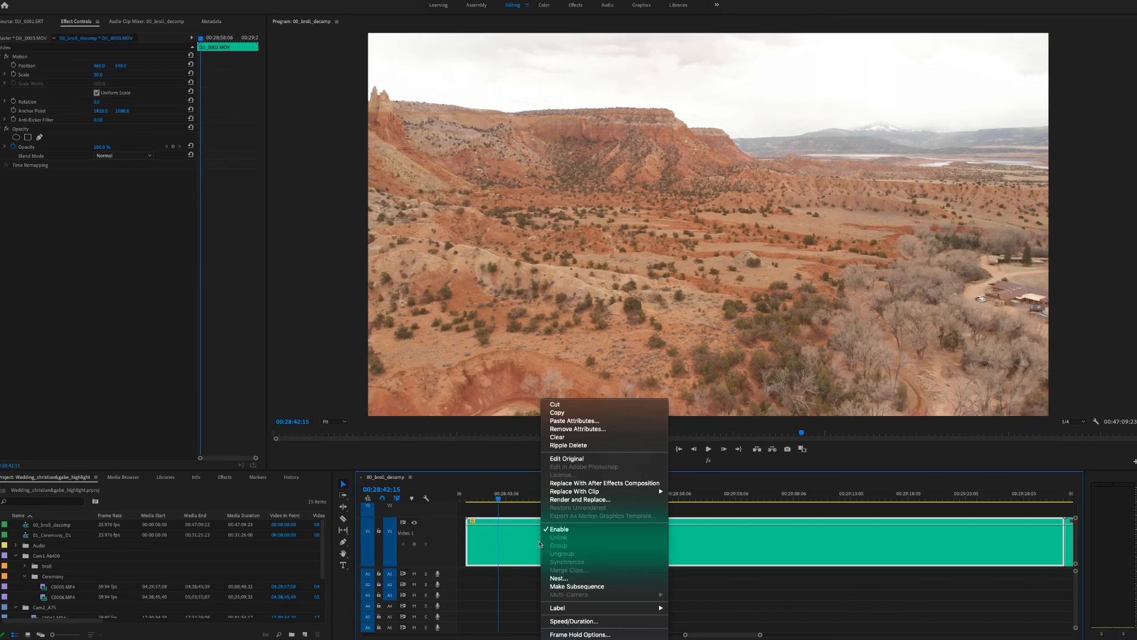
{"action": "left_click", "coordinate": [565, 414]}
{"action": "left_click", "coordinate": [655, 618]}
Step: Paste the copied attributes onto all the remaining green drone clips that follow in the sequence
{"action": "key", "text": "minus"}
{"action": "key", "text": "minus"}
{"action": "key", "text": "minus"}
{"action": "key", "text": "minus"}
{"action": "key", "text": "minus"}
{"action": "key", "text": "minus"}
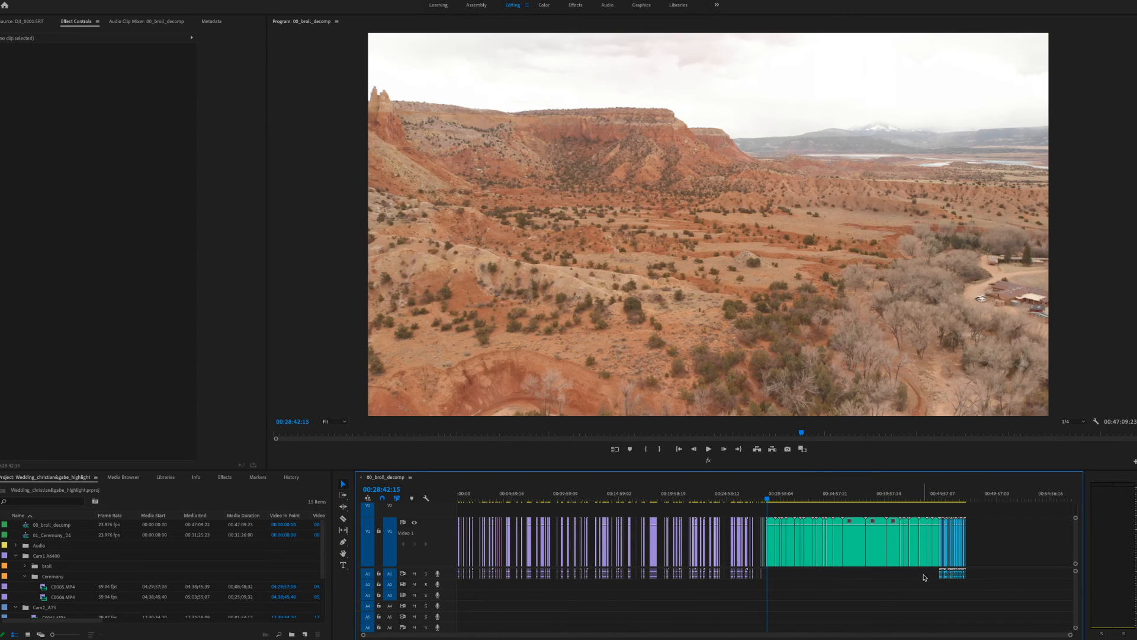
{"action": "key", "text": "equal"}
{"action": "key", "text": "equal"}
{"action": "key", "text": "equal"}
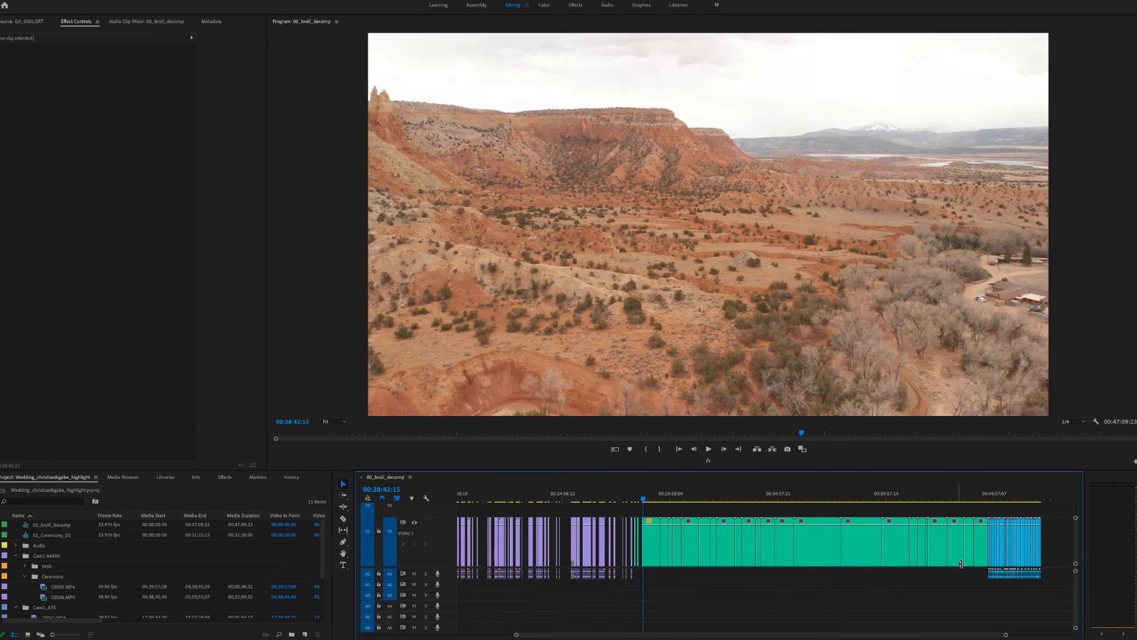
{"action": "left_click_drag", "start_coordinate": [981, 508], "coordinate": [695, 560]}
{"action": "right_click", "coordinate": [695, 560]}
{"action": "left_click", "coordinate": [718, 434]}
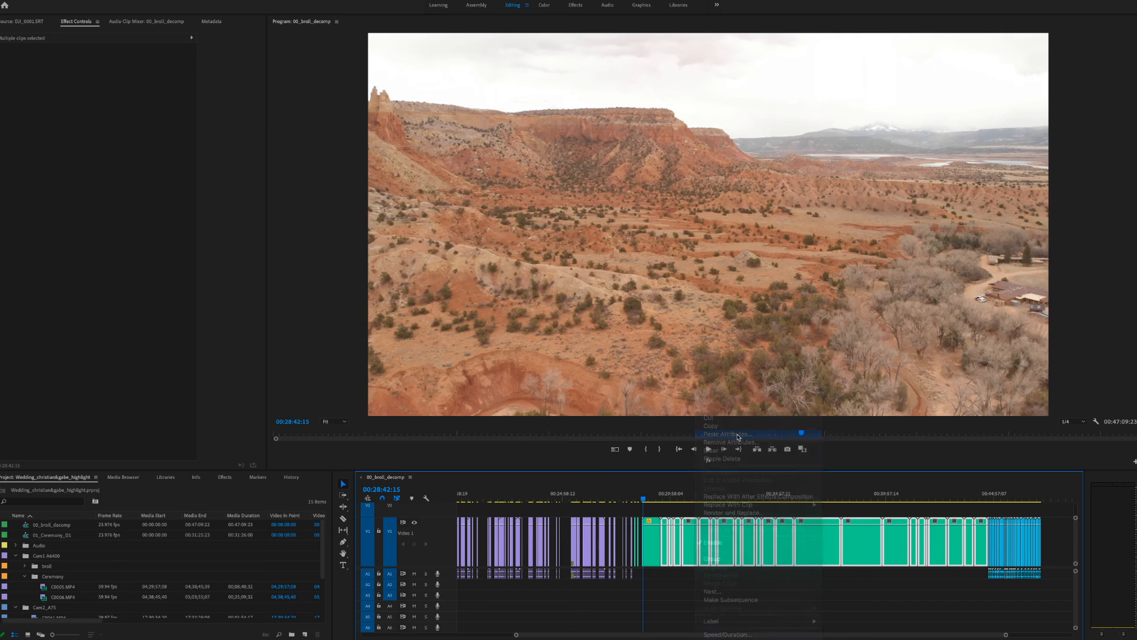
{"action": "left_click", "coordinate": [631, 468]}
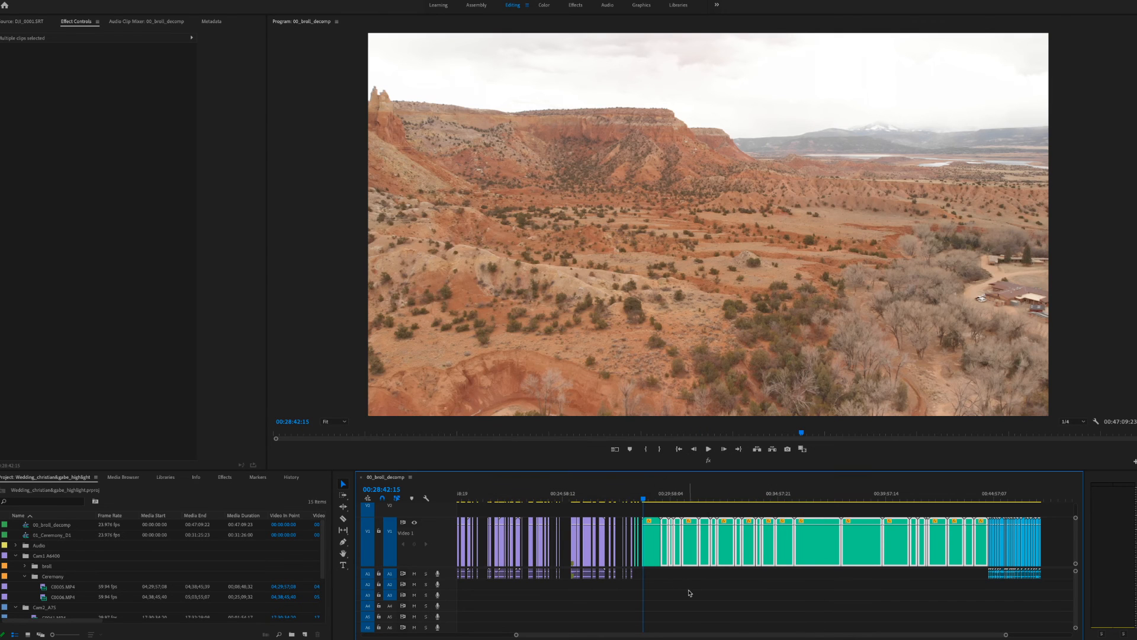
Step: Paste the Motion and Opacity attributes onto the two already trimmed drone segments around 00:28:29:08
{"action": "left_click", "coordinate": [668, 583]}
{"action": "key", "text": "equal"}
{"action": "key", "text": "equal"}
{"action": "key", "text": "equal"}
{"action": "key", "text": "equal"}
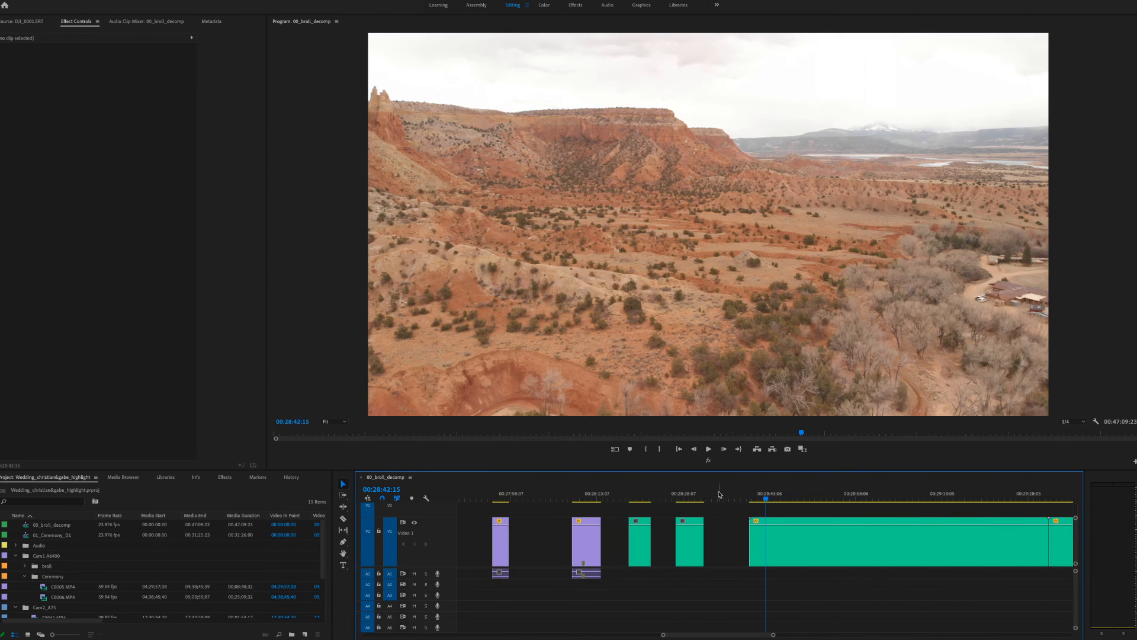
{"action": "left_click_drag", "start_coordinate": [711, 497], "coordinate": [690, 499]}
{"action": "left_click_drag", "start_coordinate": [712, 608], "coordinate": [619, 531]}
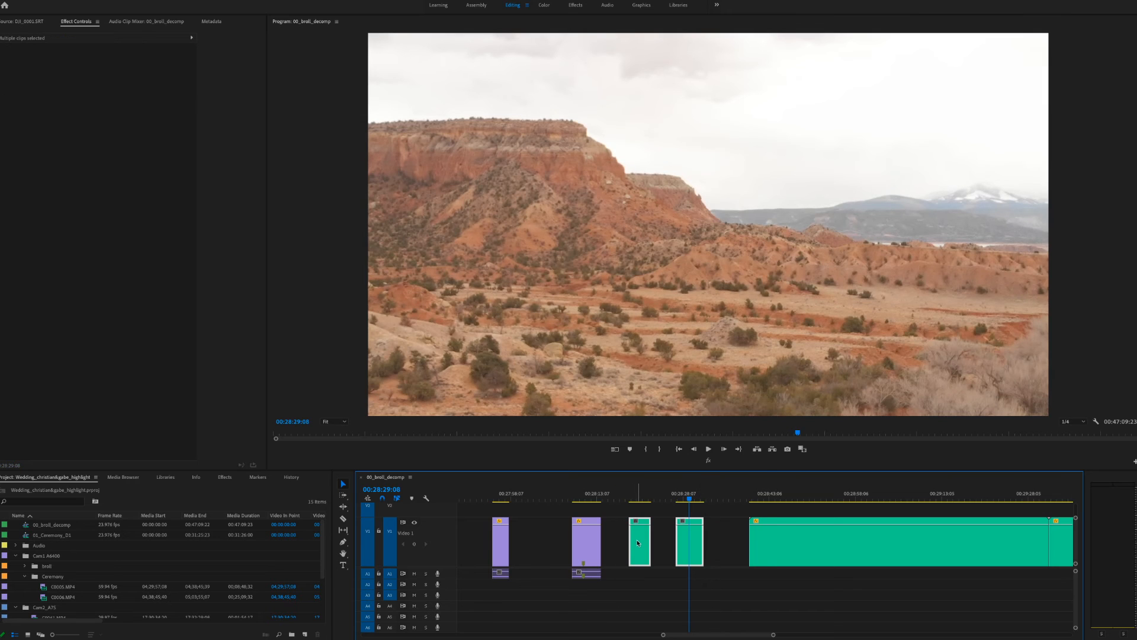
{"action": "right_click", "coordinate": [638, 542]}
{"action": "left_click", "coordinate": [671, 434]}
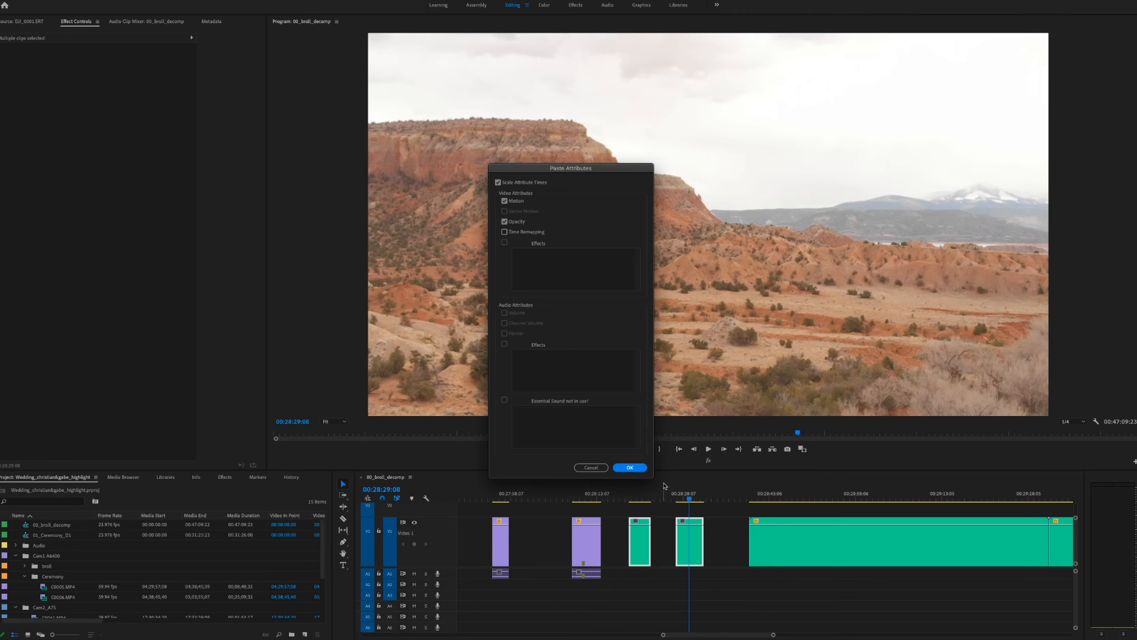
{"action": "left_click", "coordinate": [629, 467]}
Step: Split the long drone clip of the red cliffs at 00:28:49:21
{"action": "scroll", "coordinate": [841, 551], "scroll_direction": "down", "scroll_amount": 5}
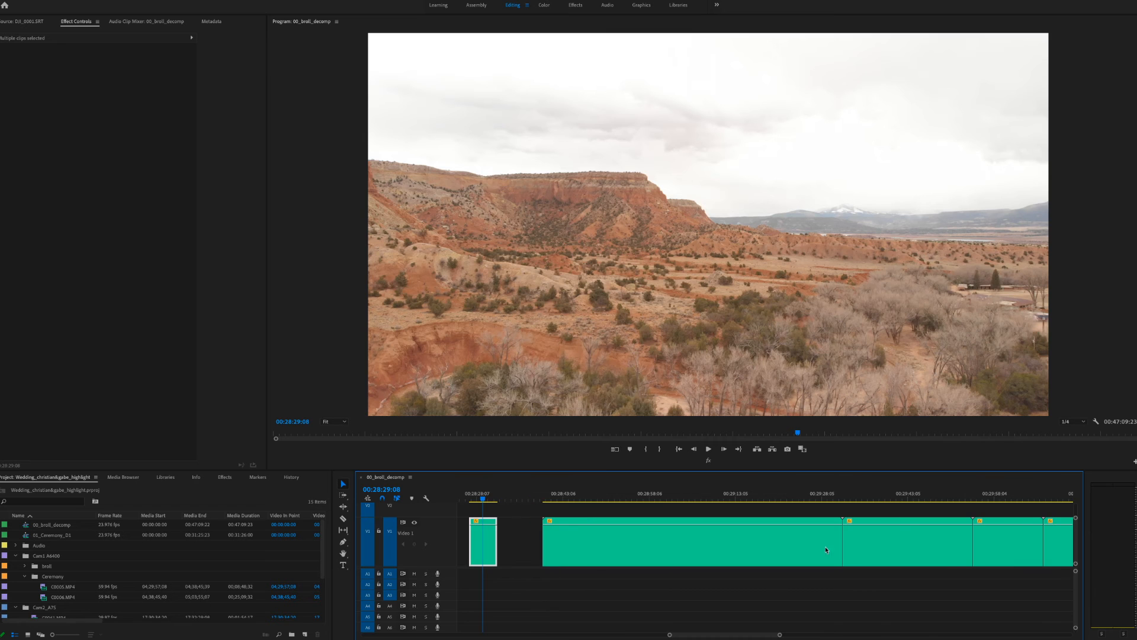
{"action": "mouse_move", "coordinate": [599, 498]}
{"action": "left_mouse_down"}
{"action": "mouse_move", "coordinate": [809, 513]}
{"action": "mouse_move", "coordinate": [565, 513]}
{"action": "mouse_move", "coordinate": [602, 515]}
{"action": "left_mouse_up"}
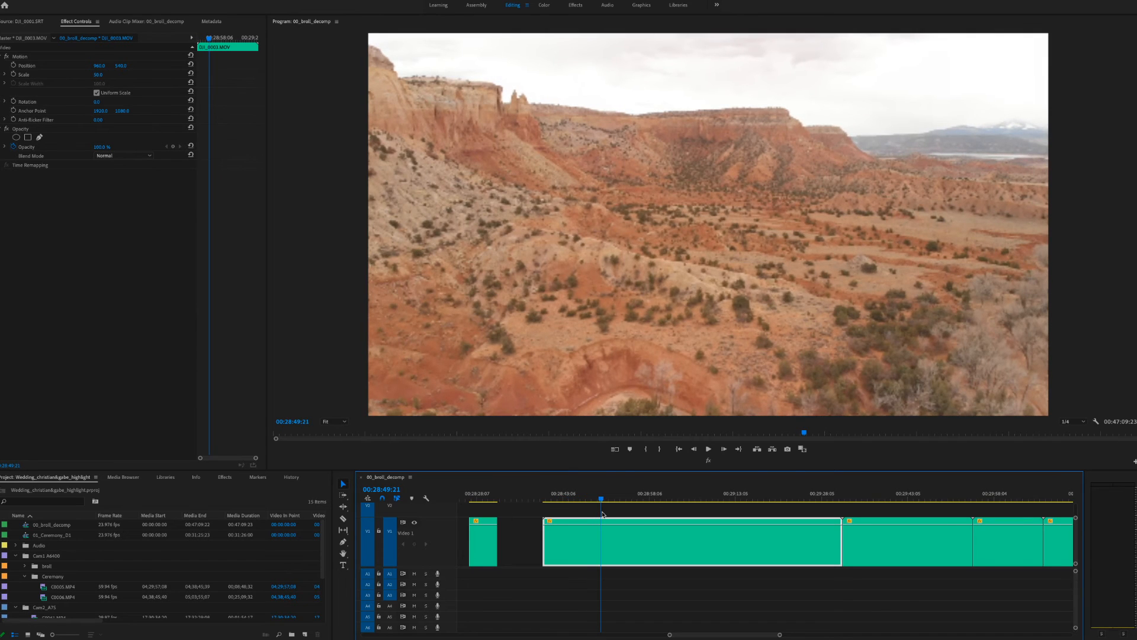
{"action": "key", "text": "ctrl+k"}
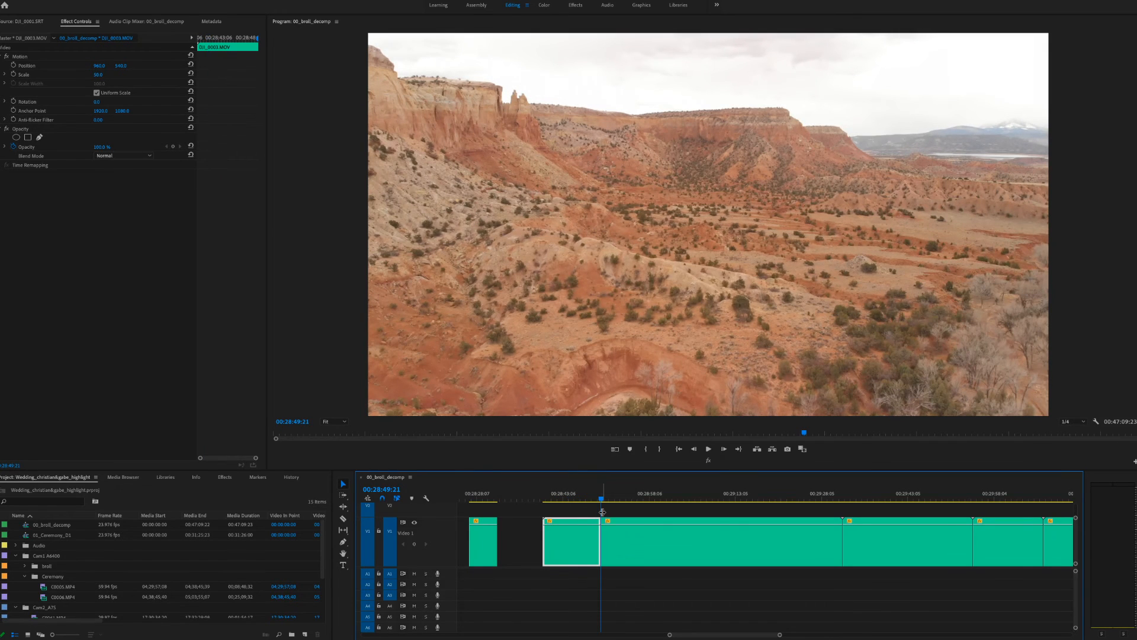
Step: Trim the start of the red cliffs segment after the cut to 00:29:01:02 and split it again at about 00:29:08
{"action": "left_click_drag", "start_coordinate": [601, 496], "coordinate": [667, 507]}
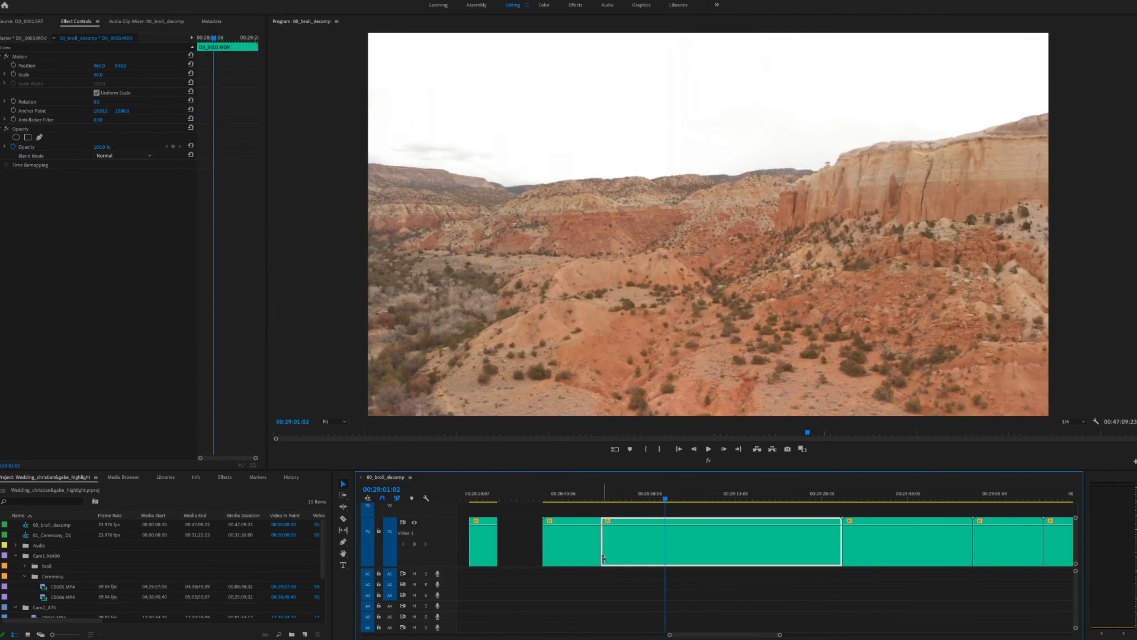
{"action": "left_click_drag", "start_coordinate": [603, 555], "coordinate": [668, 555]}
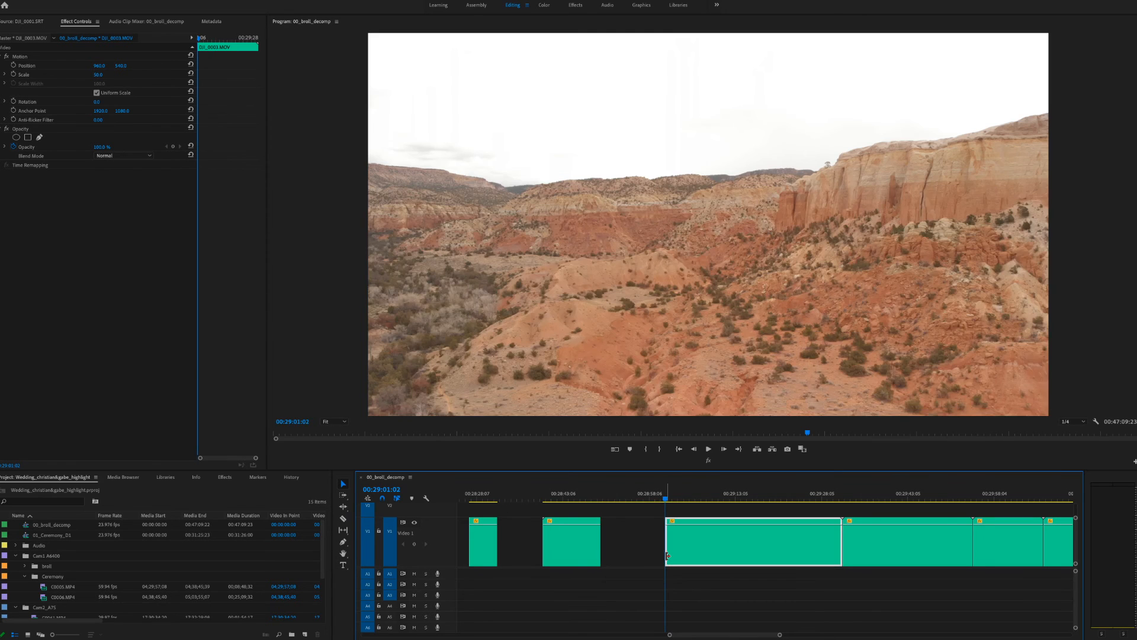
{"action": "left_click_drag", "start_coordinate": [672, 508], "coordinate": [816, 504]}
{"action": "key", "text": "ctrl+k"}
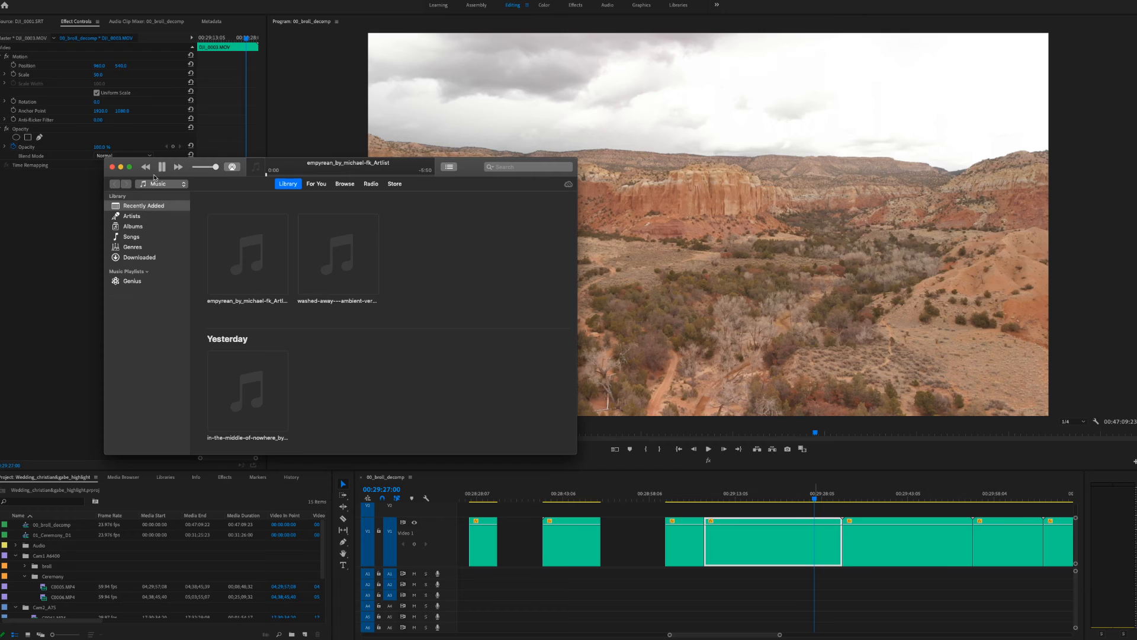
Step: Minimise the Music window and trim the start of the last red cliffs segment to 00:29:27:00
{"action": "left_click", "coordinate": [120, 167]}
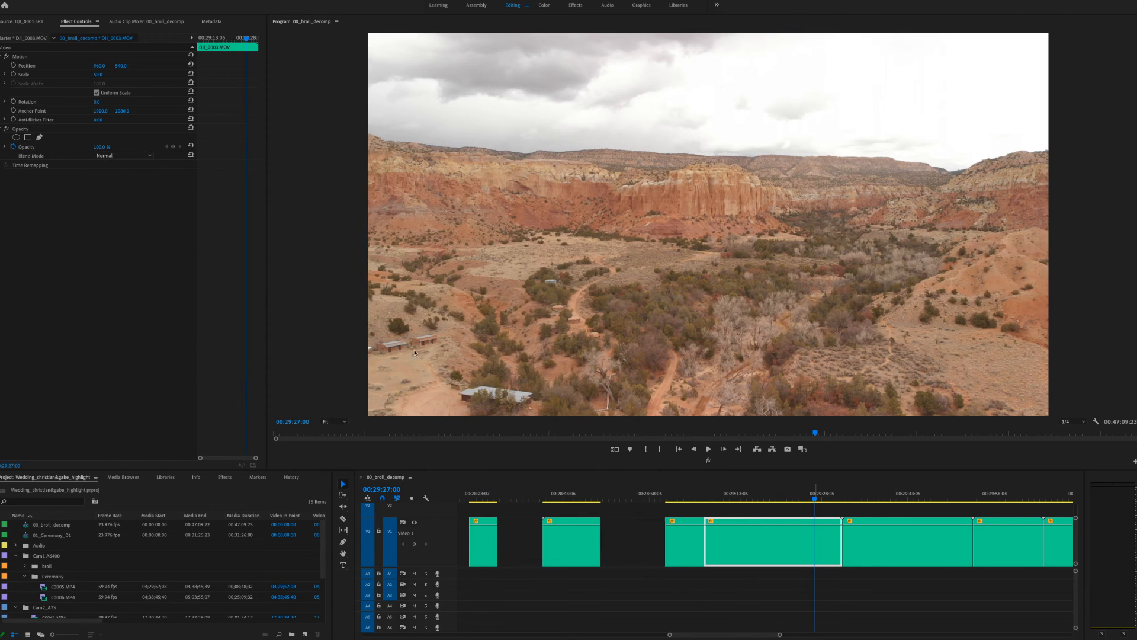
{"action": "left_click", "coordinate": [708, 548]}
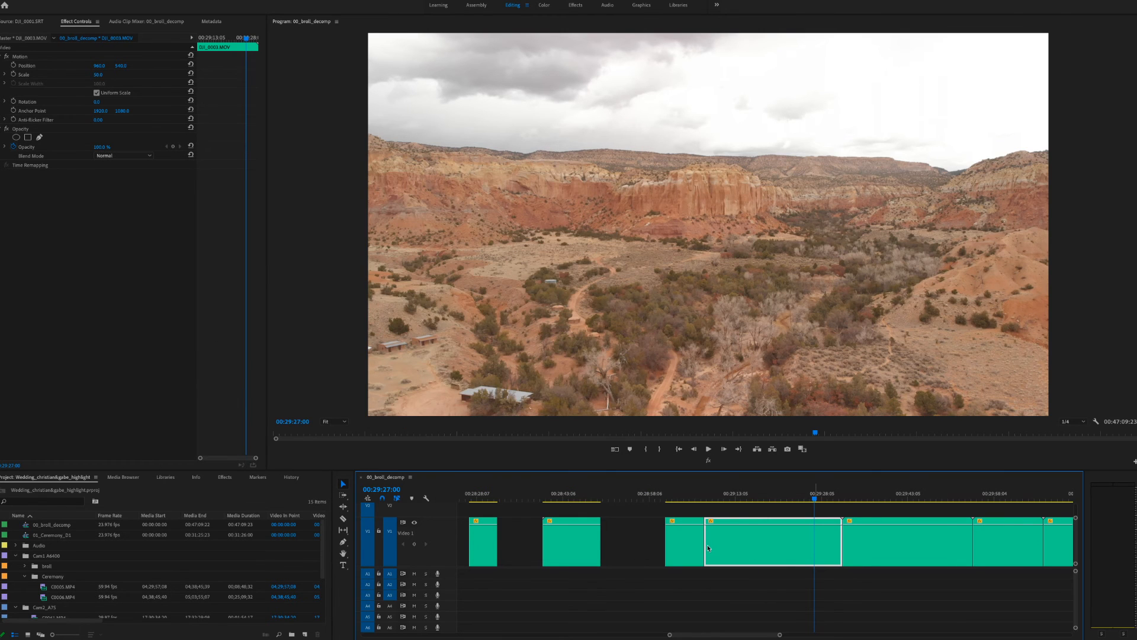
{"action": "left_click", "coordinate": [712, 574]}
{"action": "left_click_drag", "start_coordinate": [705, 536], "coordinate": [816, 540]}
Step: Review the DJI_0004 drone clip and trim its end to 00:29:46:11
{"action": "scroll", "coordinate": [667, 513], "scroll_direction": "down", "scroll_amount": 4}
{"action": "left_click_drag", "start_coordinate": [620, 497], "coordinate": [668, 513]}
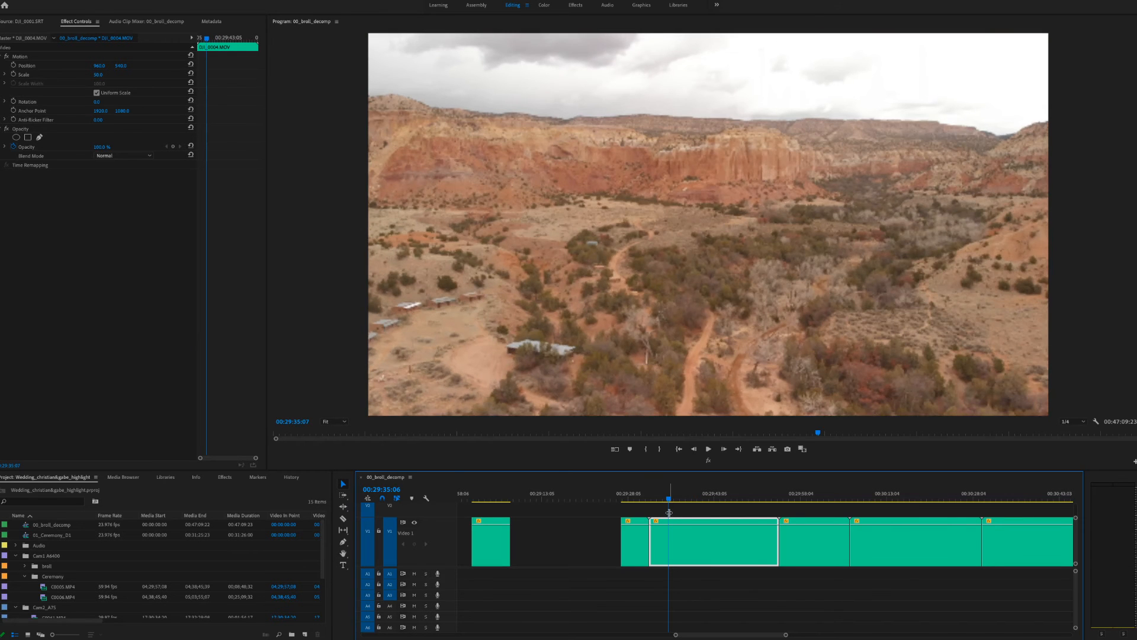
{"action": "left_click_drag", "start_coordinate": [673, 501], "coordinate": [733, 518]}
{"action": "scroll", "coordinate": [616, 493], "scroll_direction": "down", "scroll_amount": 5}
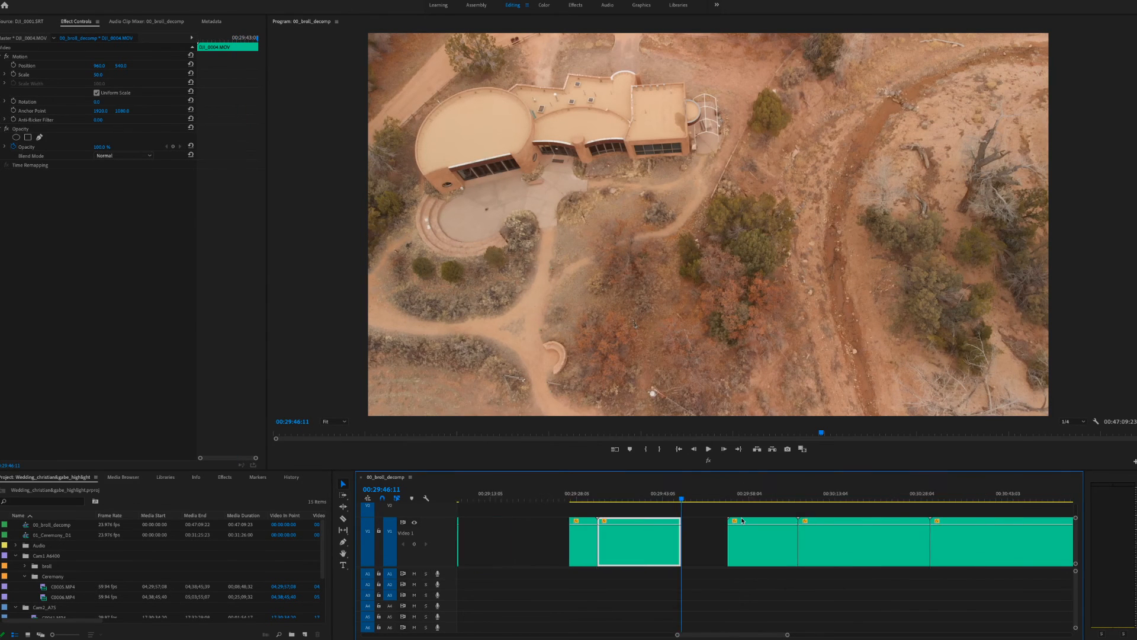
Step: Split the DJI_0005 overhead drone clip at 00:30:05:10 and delete its short tail
{"action": "mouse_move", "coordinate": [588, 498]}
{"action": "left_mouse_down"}
{"action": "mouse_move", "coordinate": [658, 508]}
{"action": "mouse_move", "coordinate": [585, 510]}
{"action": "mouse_move", "coordinate": [600, 509]}
{"action": "left_mouse_up"}
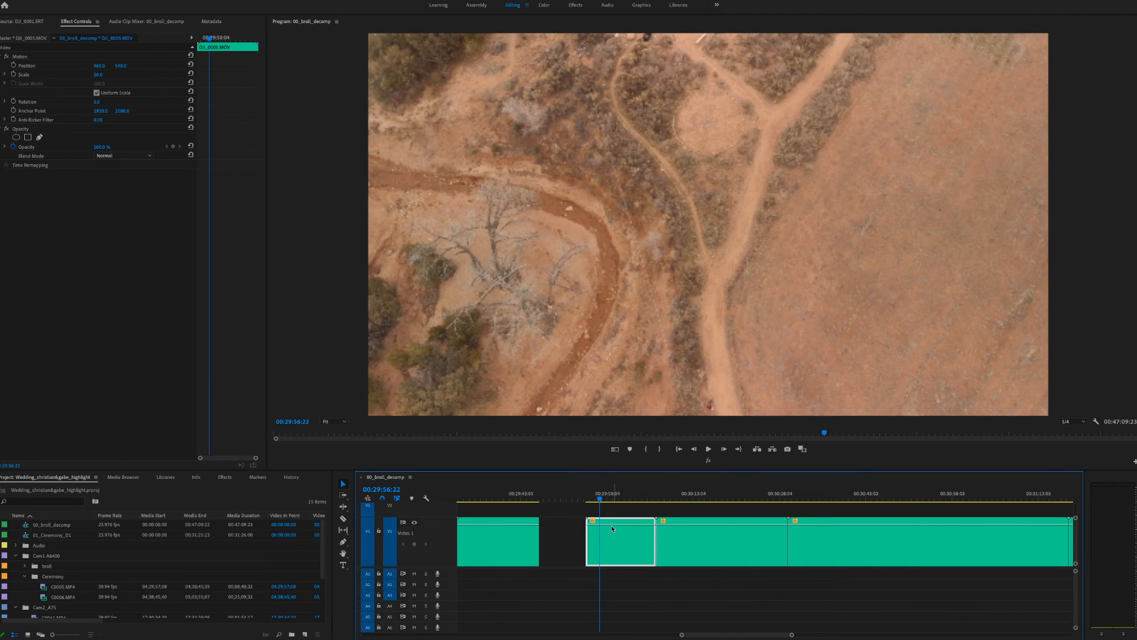
{"action": "left_click_drag", "start_coordinate": [600, 501], "coordinate": [650, 505]}
{"action": "key", "text": "ctrl+k"}
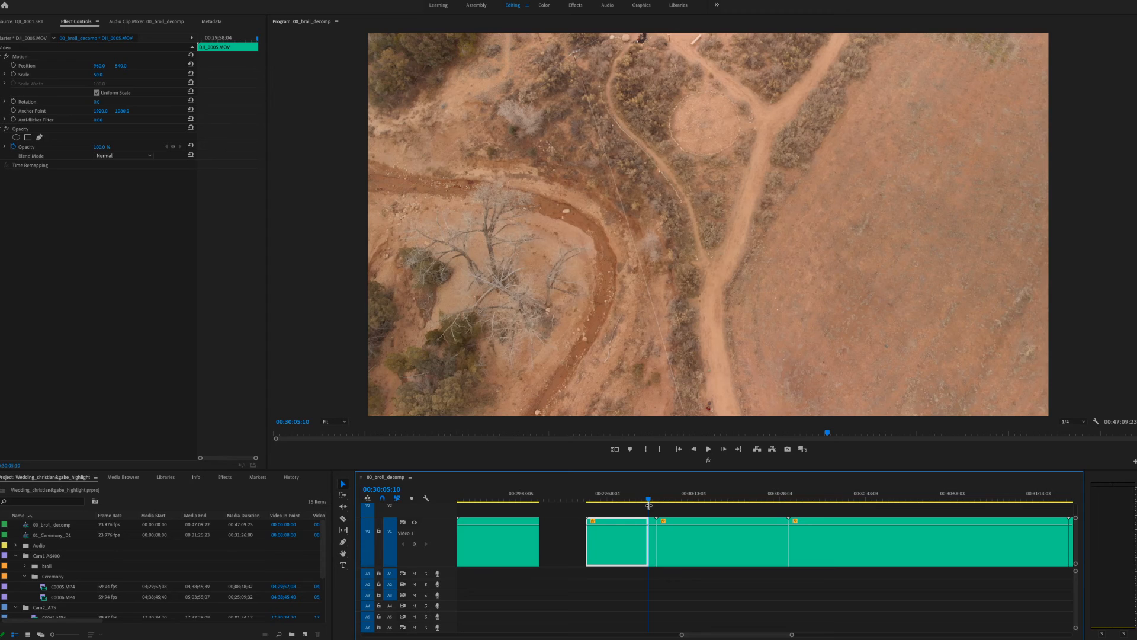
{"action": "left_click", "coordinate": [652, 539]}
{"action": "key", "text": "Delete"}
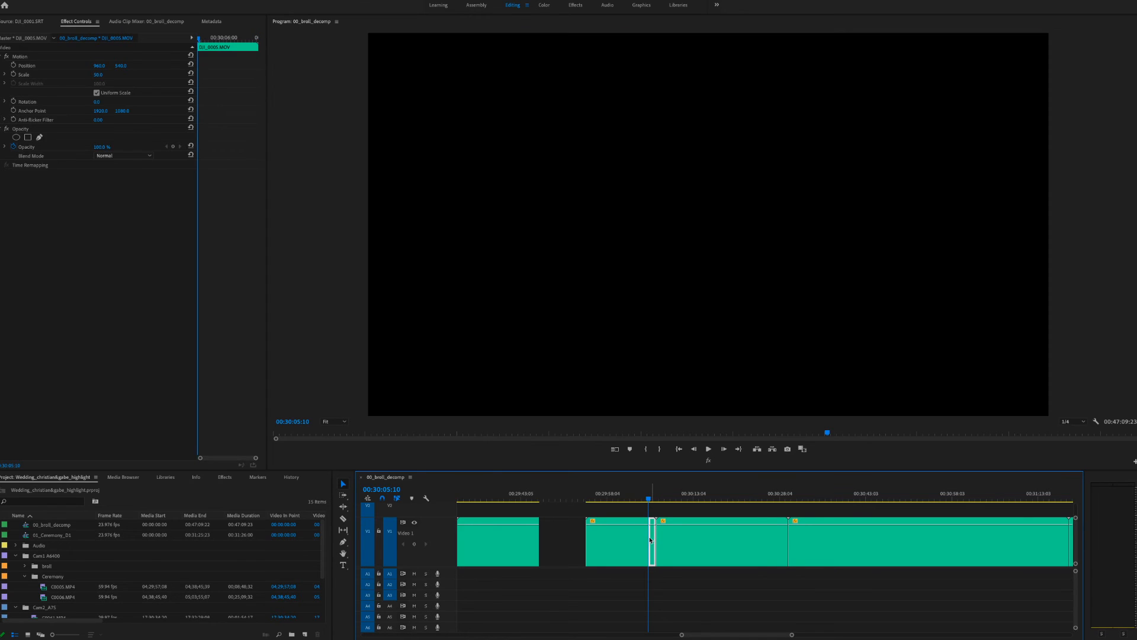
Step: Trim the start of the following drone clip to about 00:30:13 and shave a little off its end
{"action": "left_click_drag", "start_coordinate": [659, 500], "coordinate": [694, 545]}
{"action": "left_click_drag", "start_coordinate": [700, 497], "coordinate": [788, 501]}
{"action": "scroll", "coordinate": [802, 503], "scroll_direction": "right", "scroll_amount": 1}
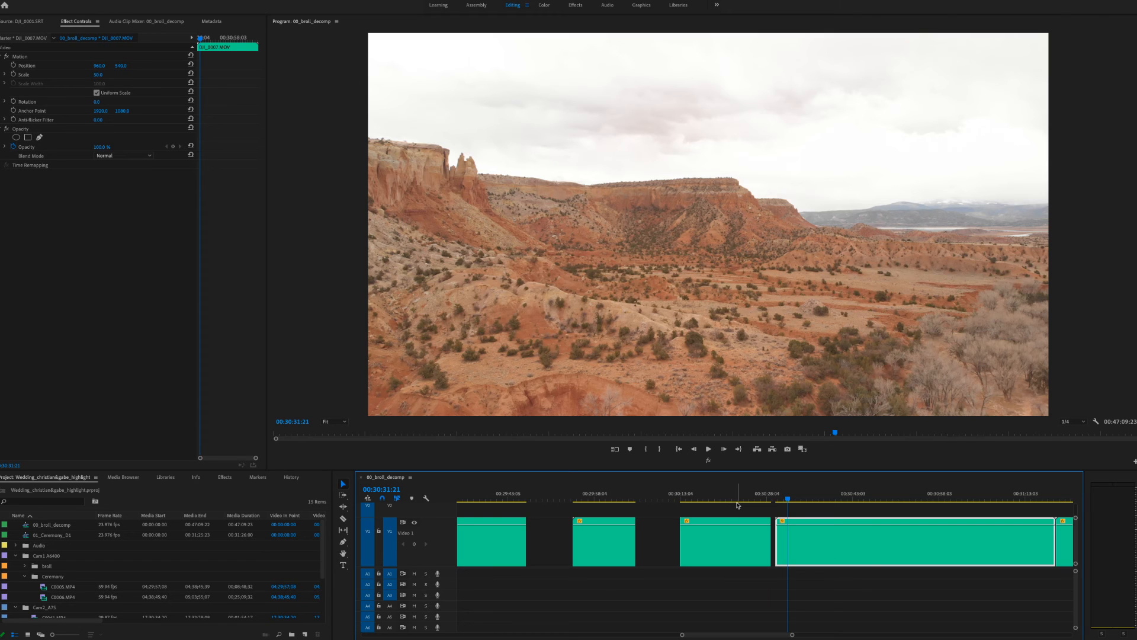
Step: Split the DJI_0007 cliffs clip at 00:30:43:02 and play it from near its start
{"action": "scroll", "coordinate": [799, 505], "scroll_direction": "down", "scroll_amount": 3}
{"action": "mouse_move", "coordinate": [639, 502]}
{"action": "left_mouse_down"}
{"action": "mouse_move", "coordinate": [627, 502]}
{"action": "mouse_move", "coordinate": [637, 503]}
{"action": "left_mouse_up"}
{"action": "left_click", "coordinate": [648, 507]}
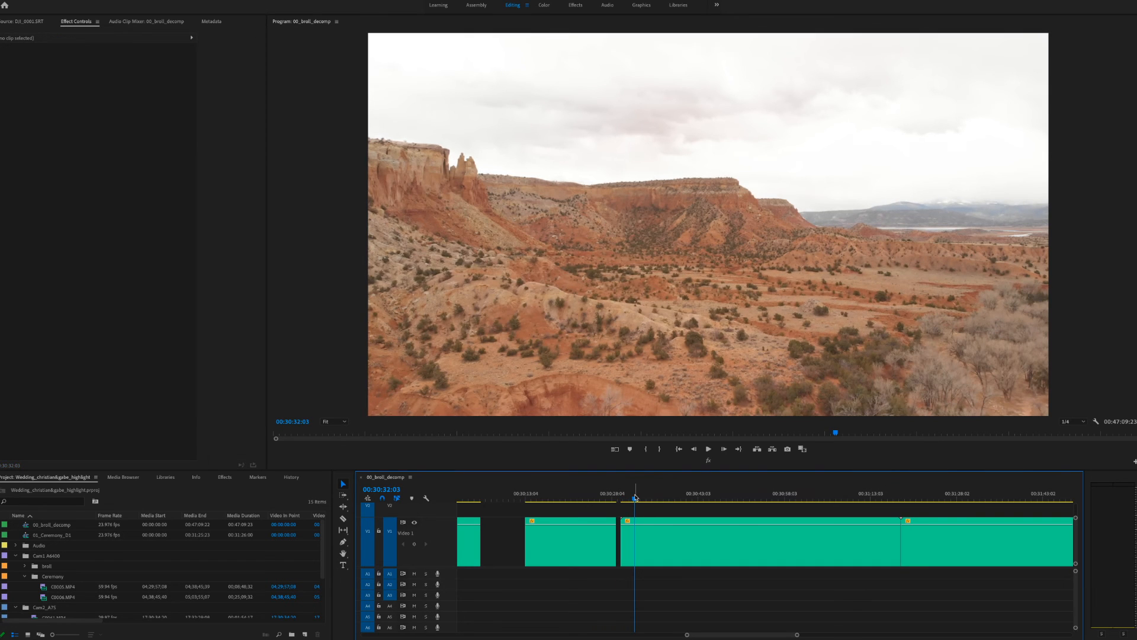
{"action": "left_click_drag", "start_coordinate": [637, 505], "coordinate": [699, 513]}
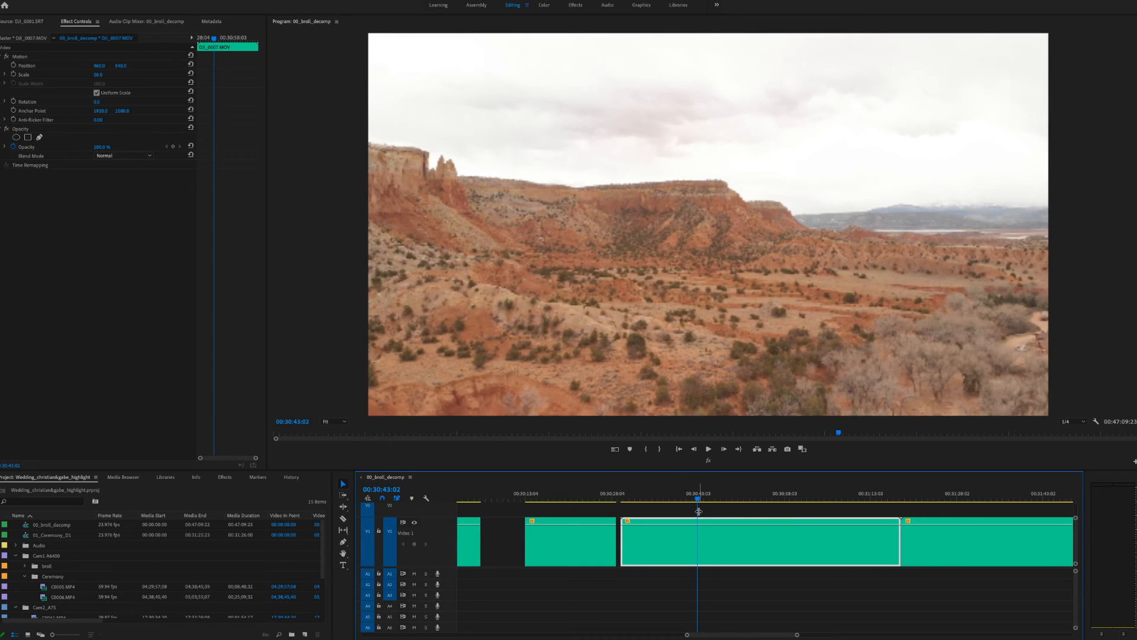
{"action": "key", "text": "ctrl+k"}
{"action": "left_click_drag", "start_coordinate": [699, 500], "coordinate": [629, 500]}
{"action": "key", "text": "space"}
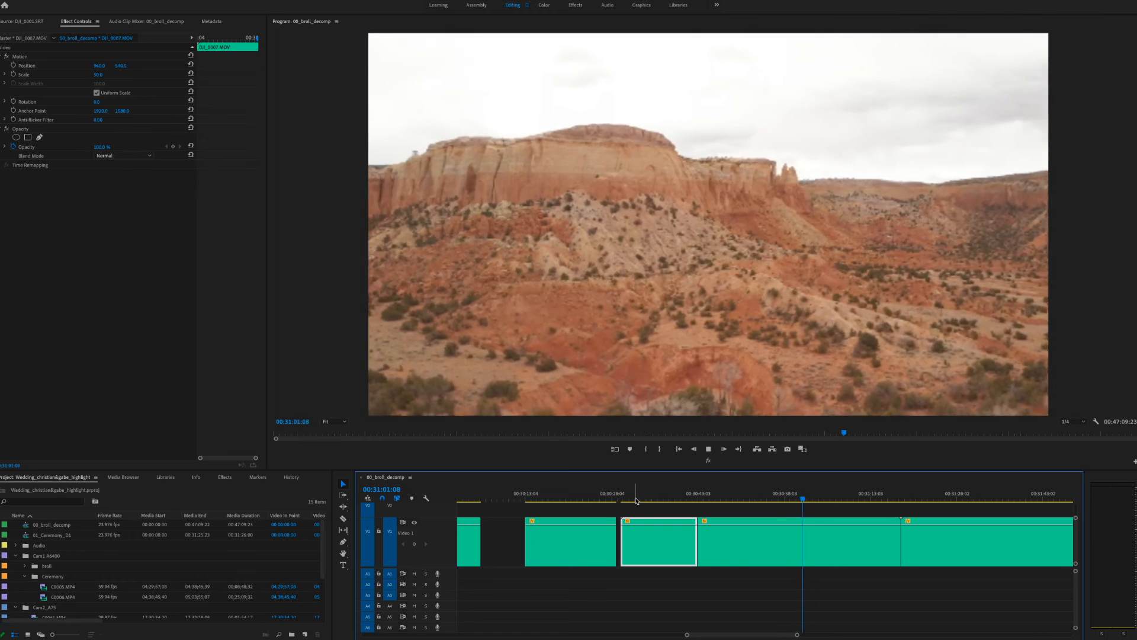
{"action": "key", "text": "space"}
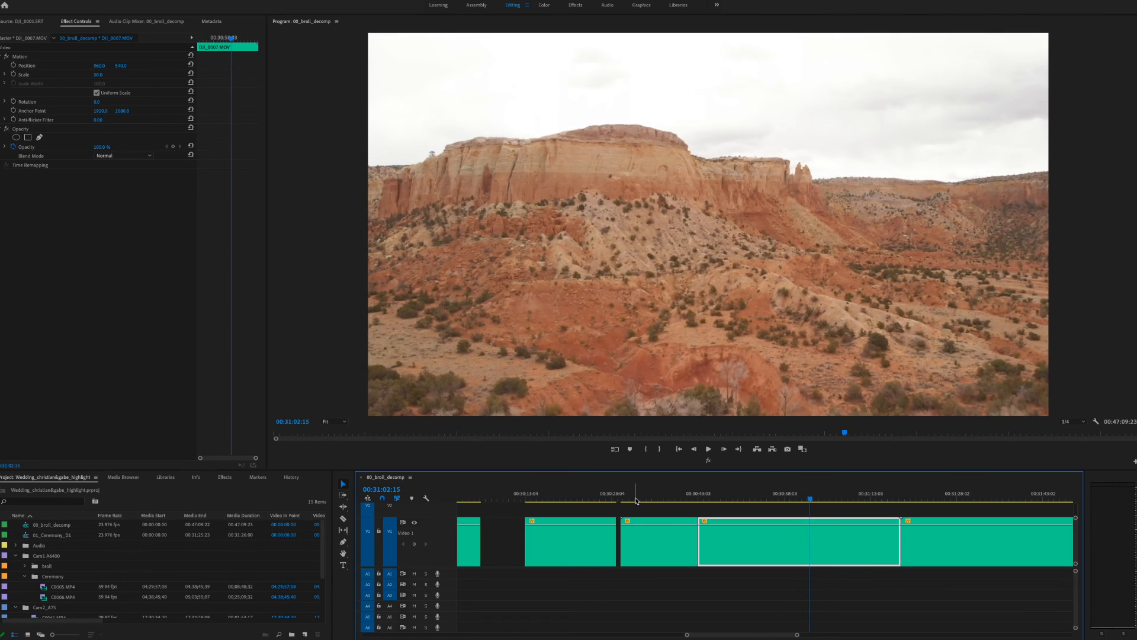
Step: Delete the first DJI_0007 segment and extend the remaining segment back to the clip's original start
{"action": "left_click", "coordinate": [687, 541]}
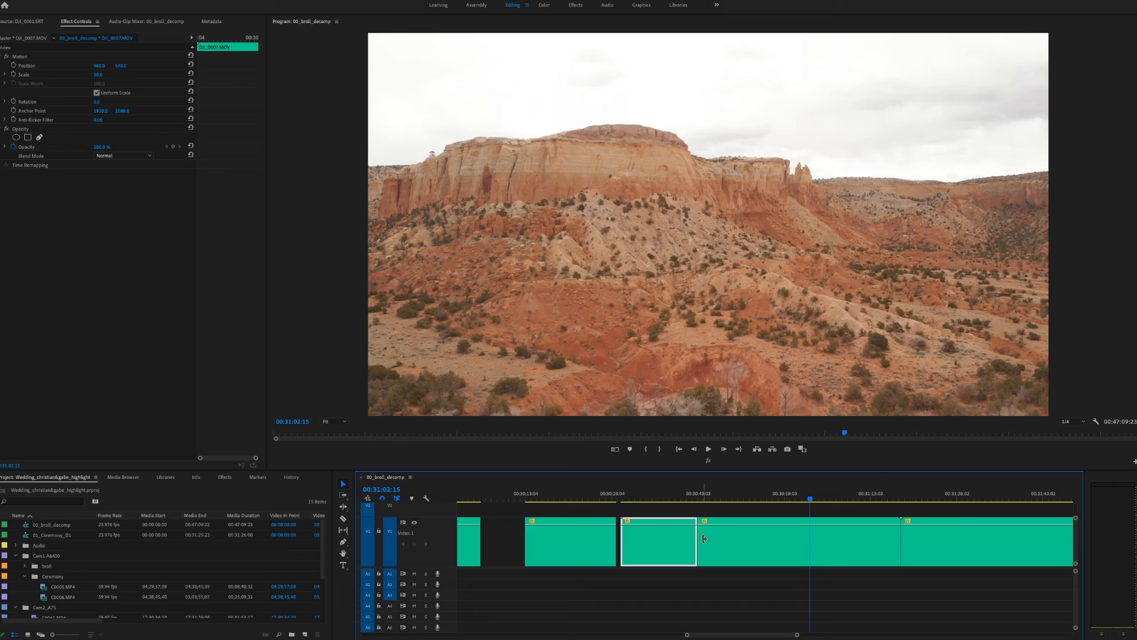
{"action": "key", "text": "Delete"}
{"action": "left_click_drag", "start_coordinate": [701, 538], "coordinate": [617, 537]}
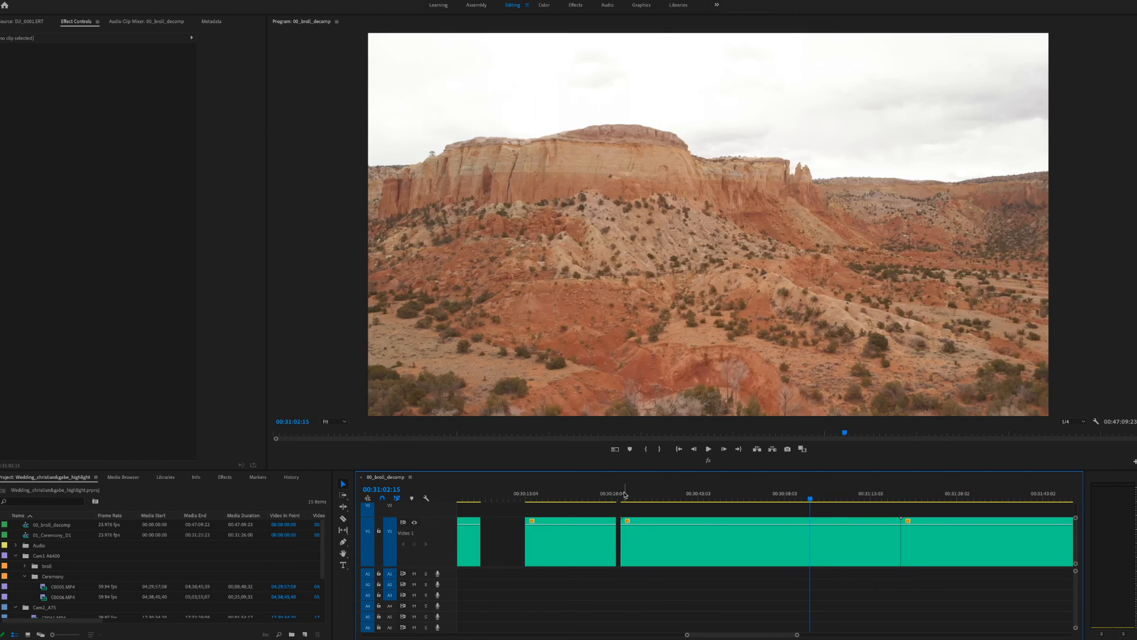
Step: Play the opening of the DJI_0007 clip and trim its start to 00:30:34:21
{"action": "left_click", "coordinate": [625, 495]}
{"action": "key", "text": "space"}
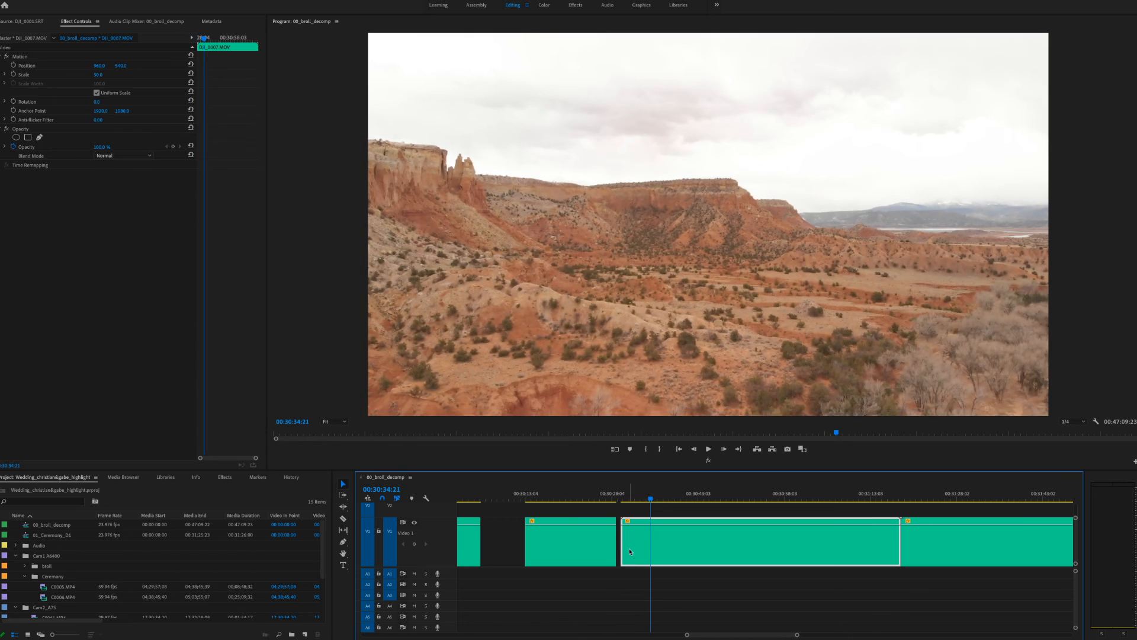
{"action": "left_click_drag", "start_coordinate": [623, 549], "coordinate": [654, 550]}
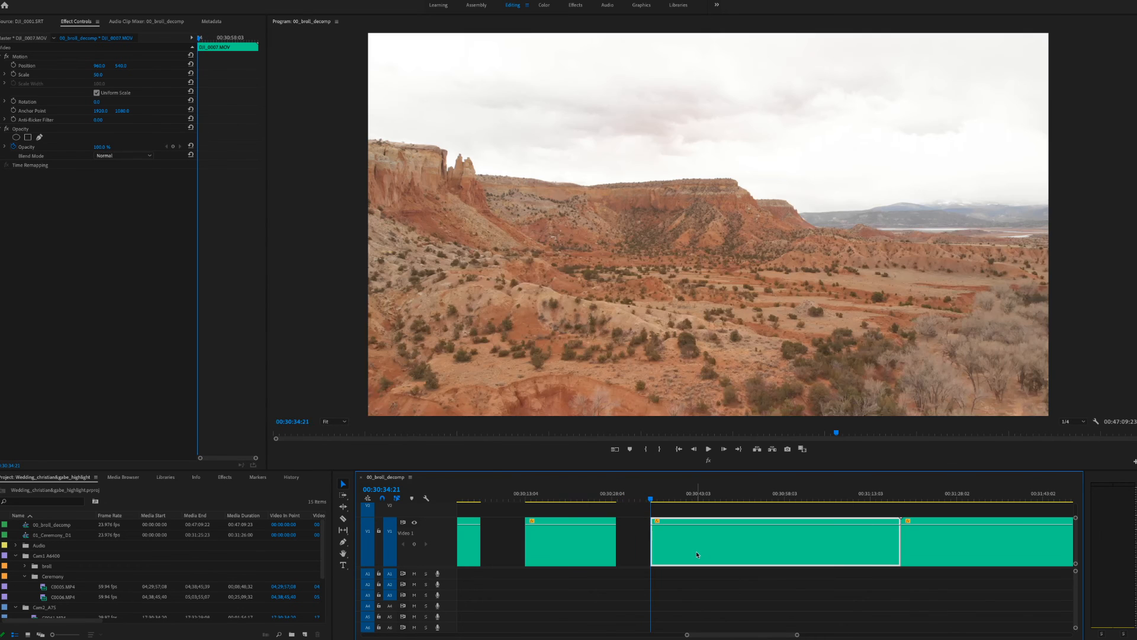
Step: Split the DJI_0008 valley clip at 00:31:41:20 and delete the part before the cut
{"action": "scroll", "coordinate": [737, 548], "scroll_direction": "right", "scroll_amount": 4}
{"action": "left_click_drag", "start_coordinate": [644, 499], "coordinate": [777, 515]}
{"action": "key", "text": "ctrl+k"}
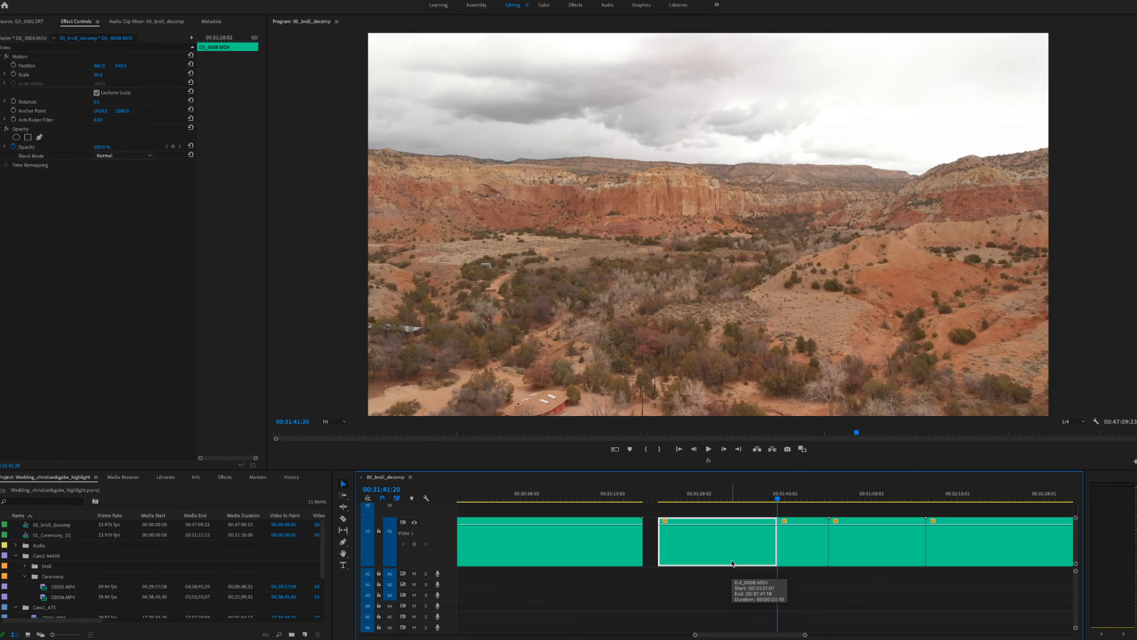
{"action": "key", "text": "Delete"}
Step: Trim the start of the remaining DJI_0008 segment to 00:31:47:16
{"action": "scroll", "coordinate": [621, 505], "scroll_direction": "down", "scroll_amount": 5}
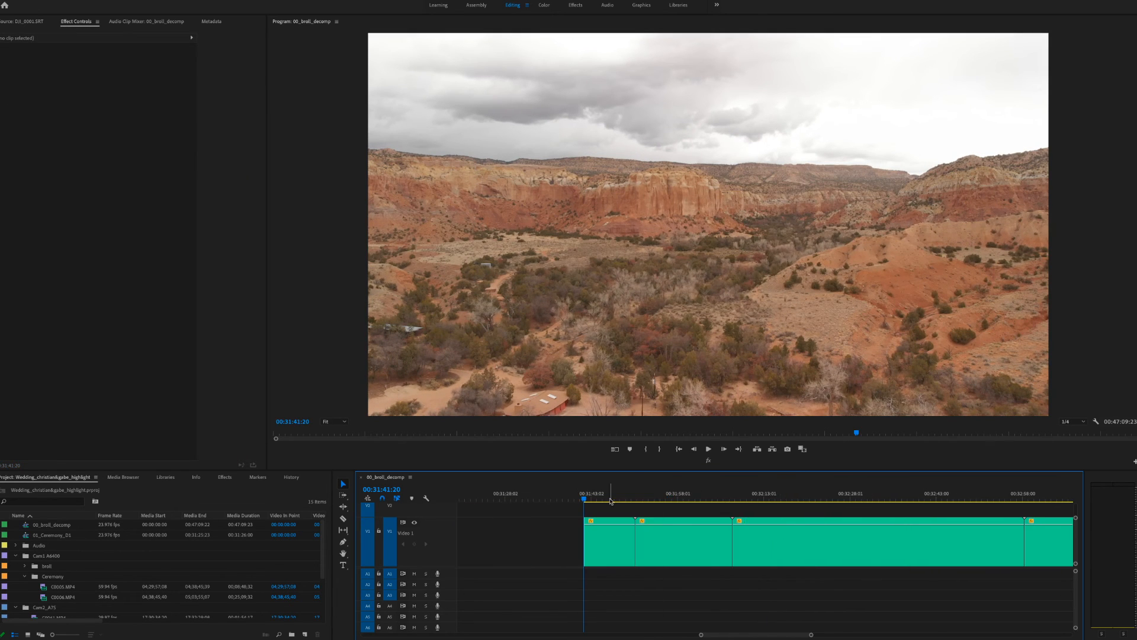
{"action": "left_click_drag", "start_coordinate": [586, 499], "coordinate": [619, 507]}
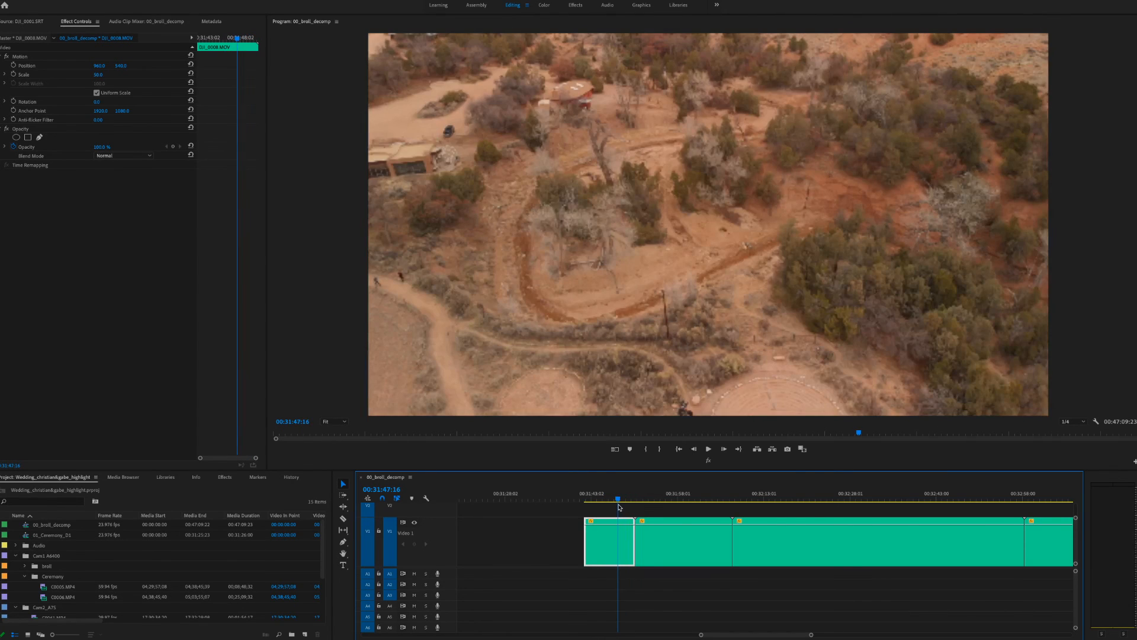
{"action": "left_click_drag", "start_coordinate": [586, 542], "coordinate": [618, 547]}
Step: Play the short remaining DJI_0008 segment and delete it
{"action": "scroll", "coordinate": [619, 546], "scroll_direction": "up", "scroll_amount": 1}
{"action": "key", "text": "space"}
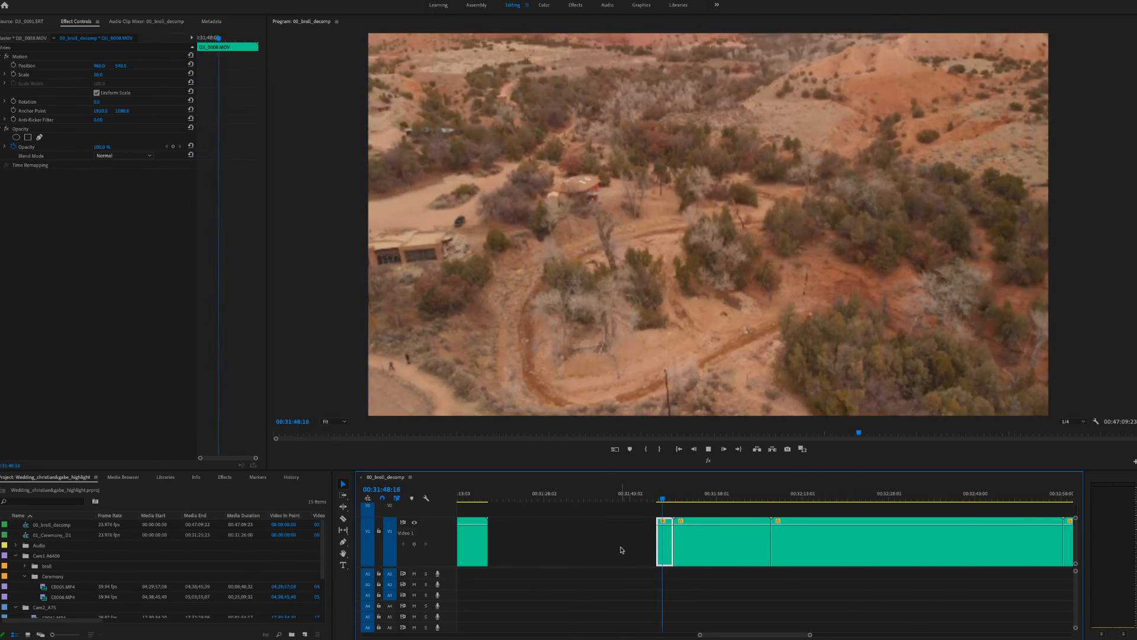
{"action": "key", "text": "space"}
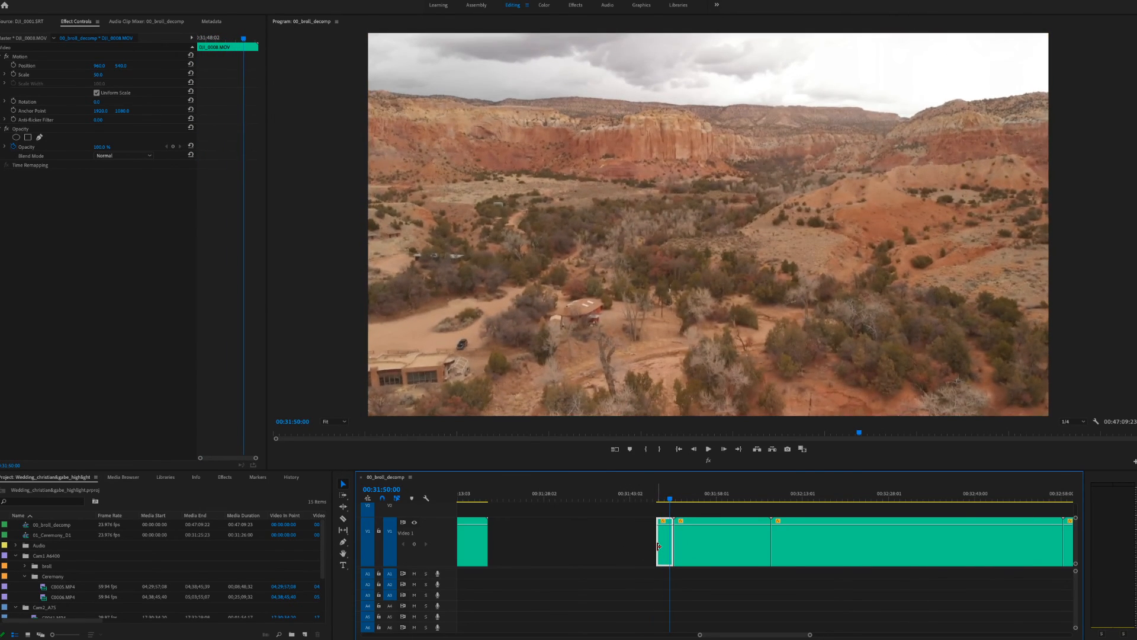
{"action": "key", "text": "Delete"}
Step: Split the DJI_0009 clip at 00:32:00:09 and trim the start of its second segment to about 00:32:03
{"action": "scroll", "coordinate": [636, 541], "scroll_direction": "down", "scroll_amount": 1}
{"action": "key", "text": "space"}
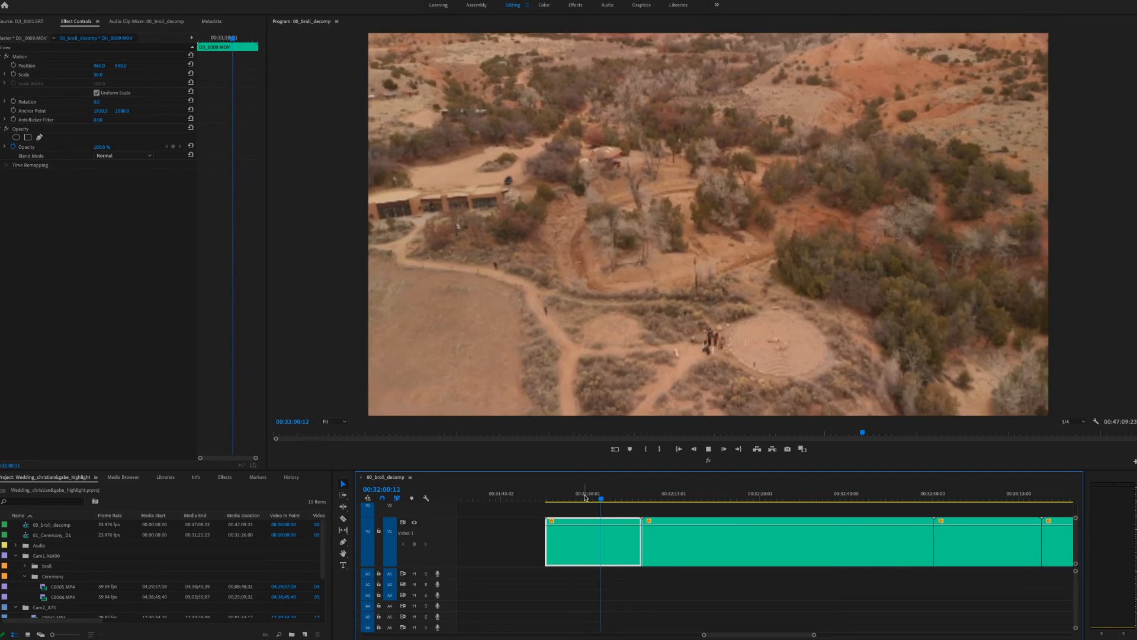
{"action": "key", "text": "space"}
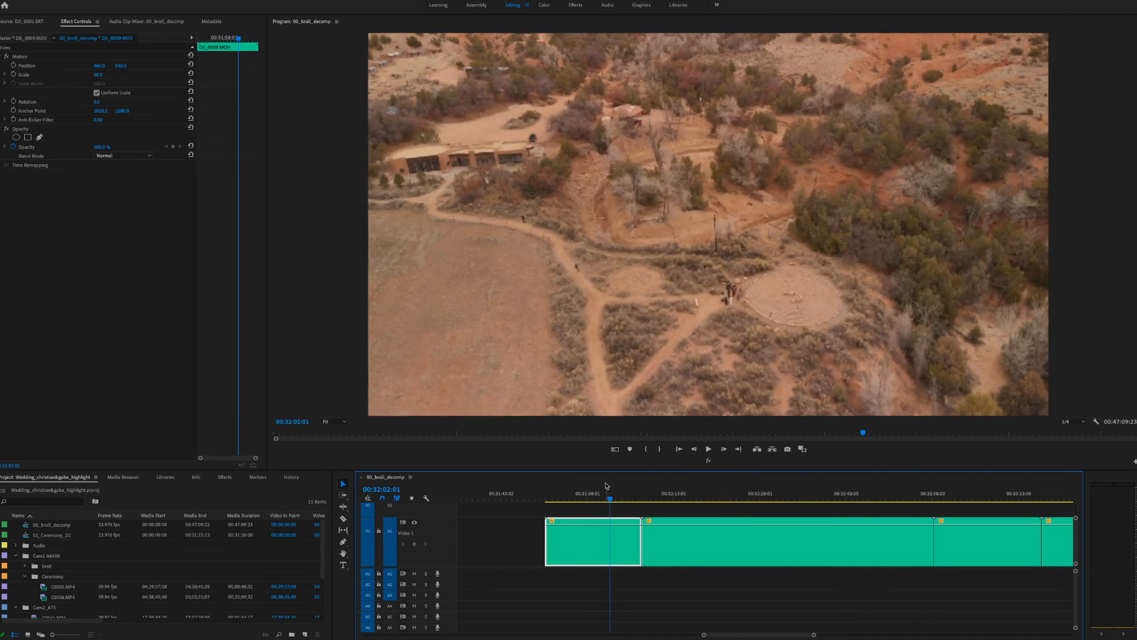
{"action": "mouse_move", "coordinate": [611, 499]}
{"action": "left_mouse_down"}
{"action": "mouse_move", "coordinate": [588, 499]}
{"action": "mouse_move", "coordinate": [601, 500]}
{"action": "left_mouse_up"}
{"action": "key", "text": "ctrl+k"}
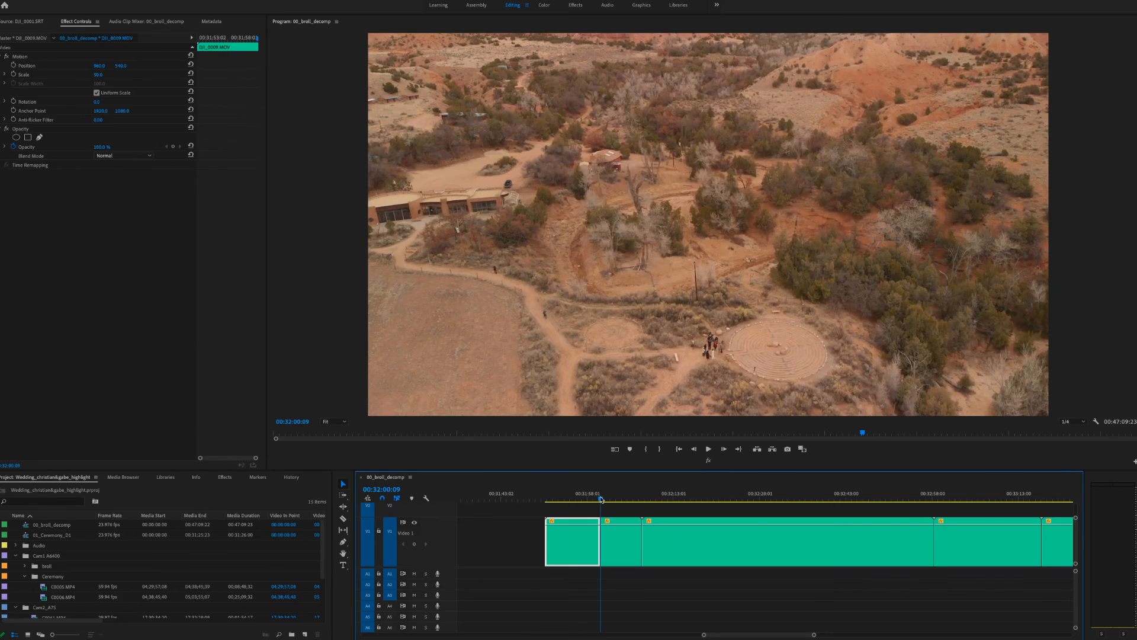
{"action": "left_click_drag", "start_coordinate": [604, 502], "coordinate": [617, 542]}
Step: Review the following clip of the stone labyrinth and trim its start to about 00:32:20
{"action": "left_click_drag", "start_coordinate": [617, 503], "coordinate": [728, 517]}
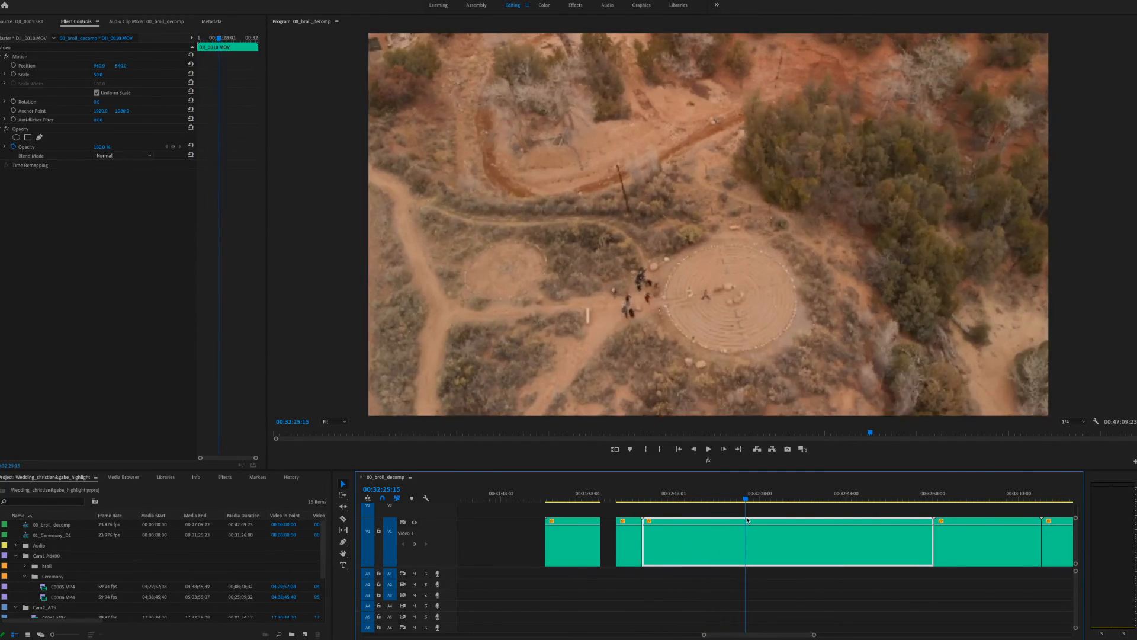
{"action": "left_click_drag", "start_coordinate": [752, 521], "coordinate": [725, 521]}
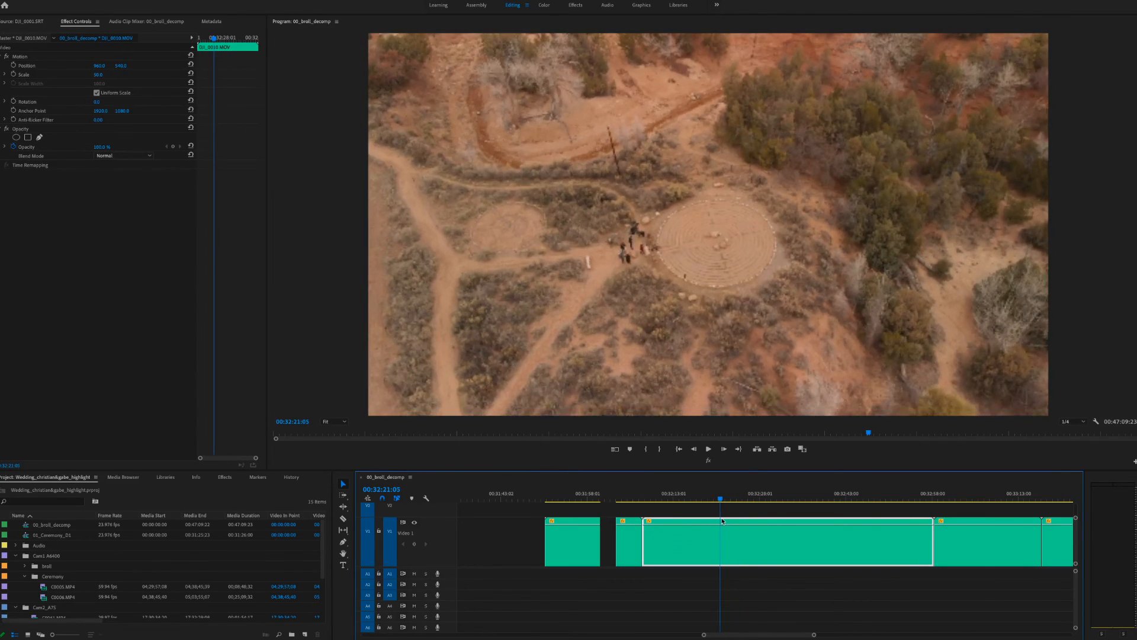
{"action": "left_click_drag", "start_coordinate": [728, 521], "coordinate": [727, 522]}
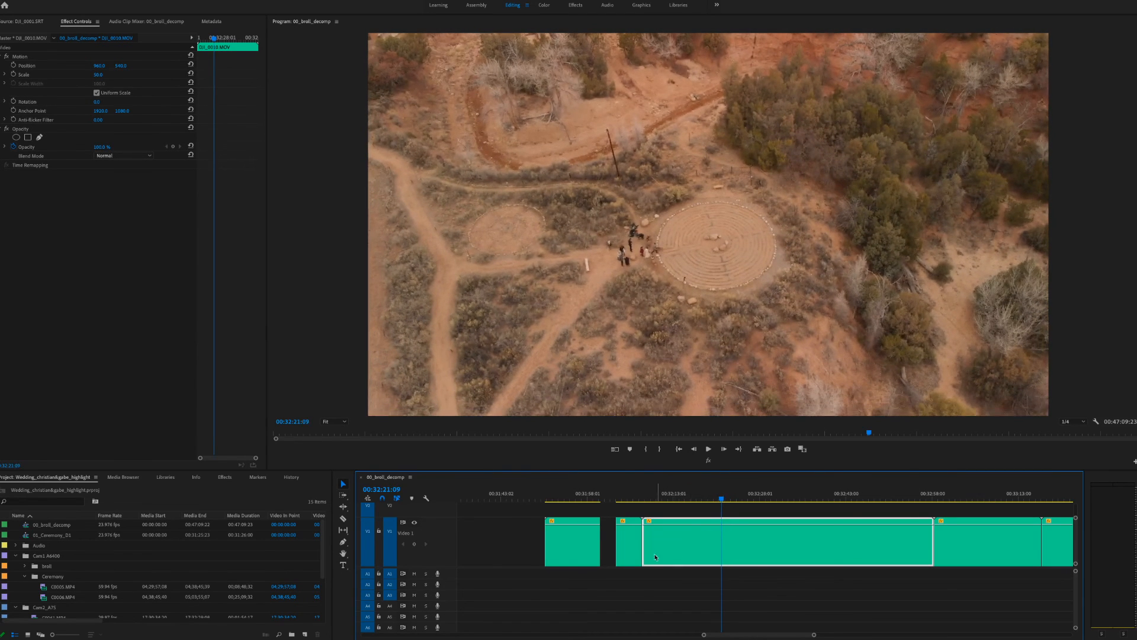
{"action": "left_click_drag", "start_coordinate": [646, 550], "coordinate": [717, 552]}
Step: Split the labyrinth clip at 00:32:36:00 and trim the start of its second segment to 00:32:47:23
{"action": "left_click_drag", "start_coordinate": [717, 493], "coordinate": [808, 507]}
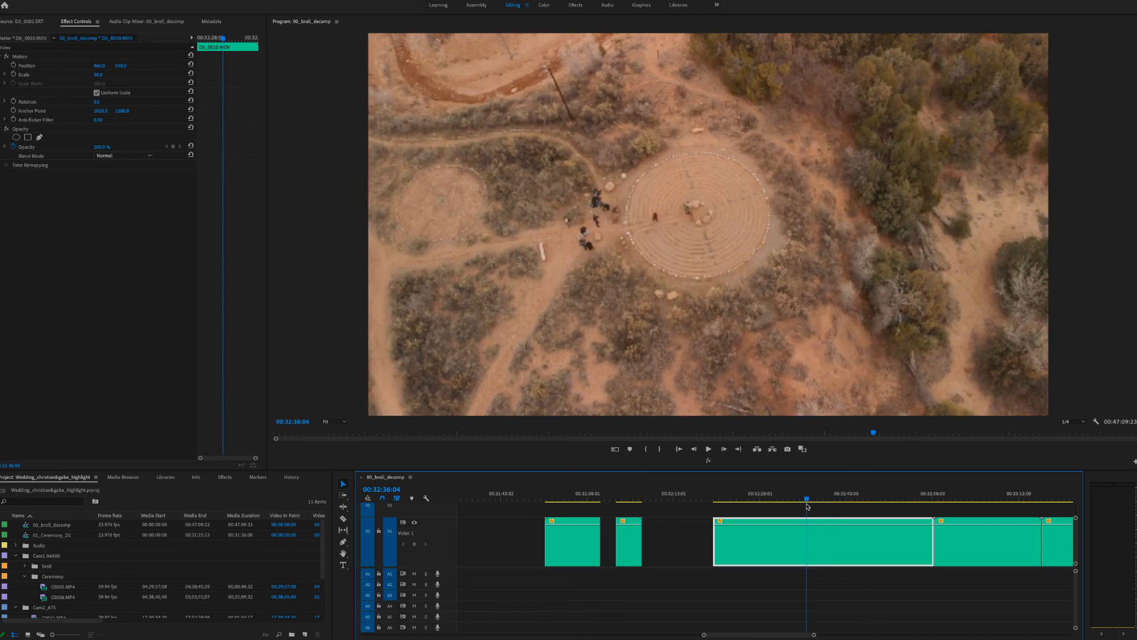
{"action": "key", "text": "ctrl+k"}
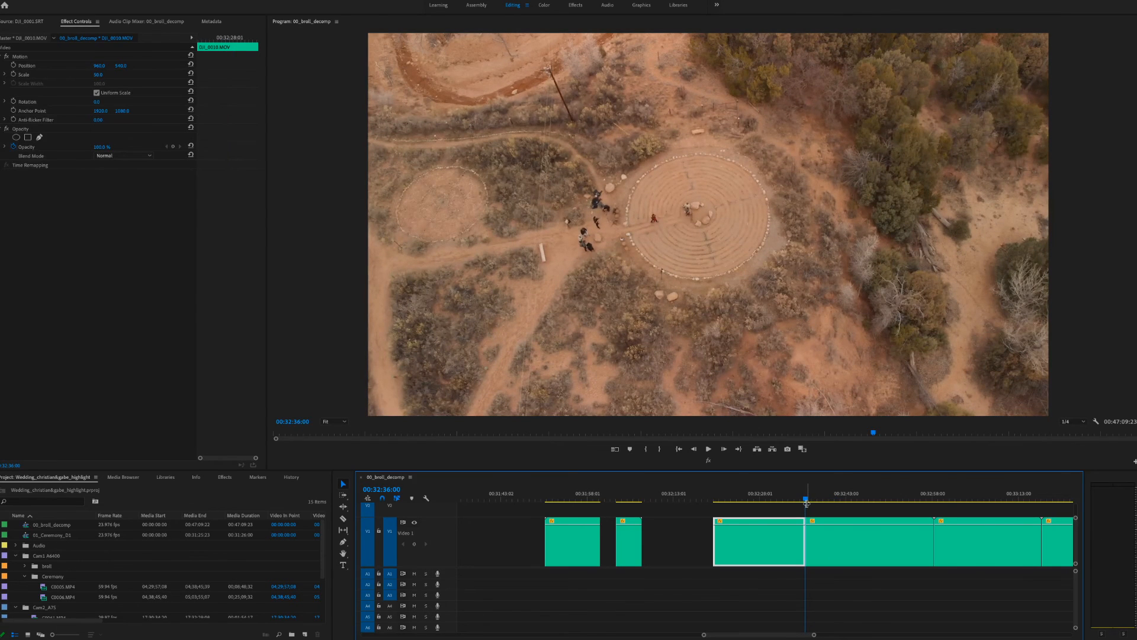
{"action": "scroll", "coordinate": [843, 536], "scroll_direction": "down", "scroll_amount": 2}
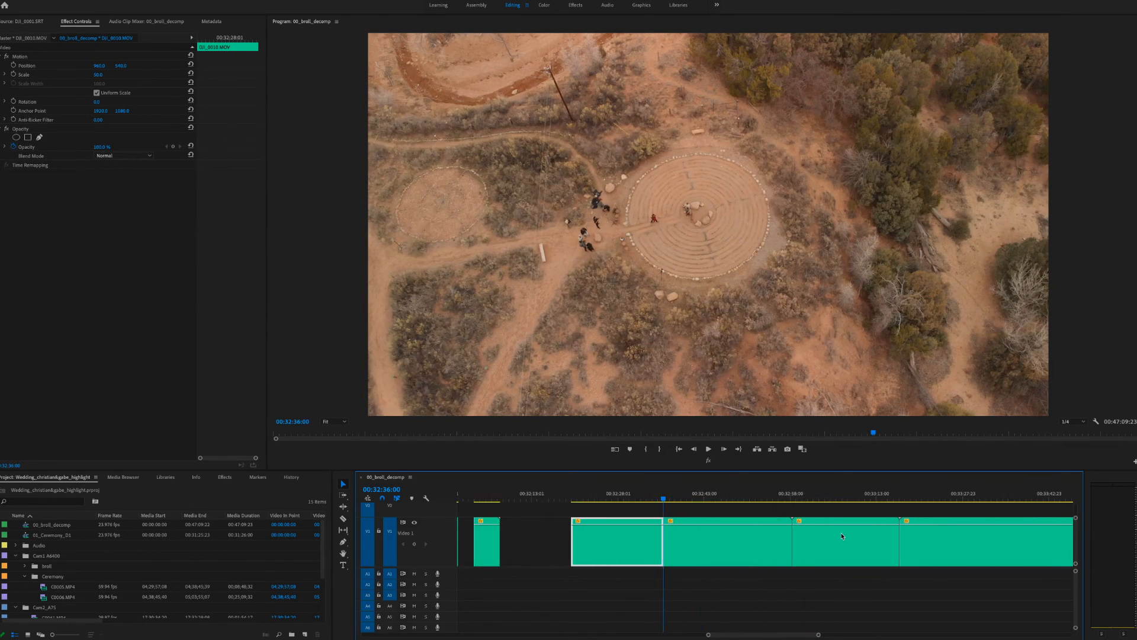
{"action": "left_click_drag", "start_coordinate": [665, 501], "coordinate": [733, 515]}
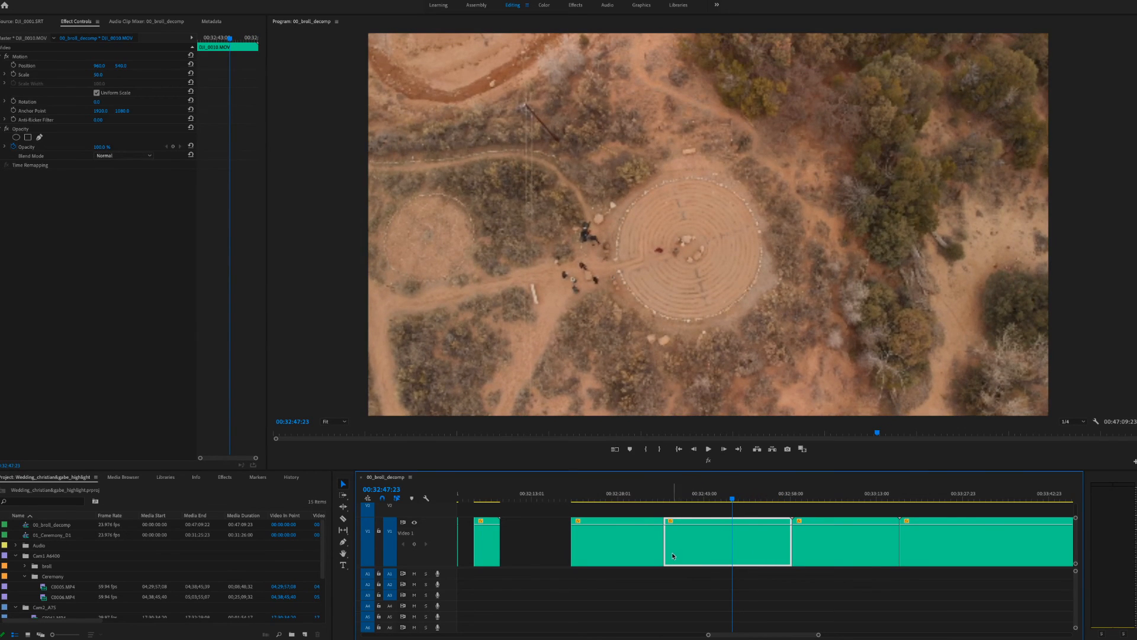
{"action": "left_click_drag", "start_coordinate": [665, 554], "coordinate": [735, 552]}
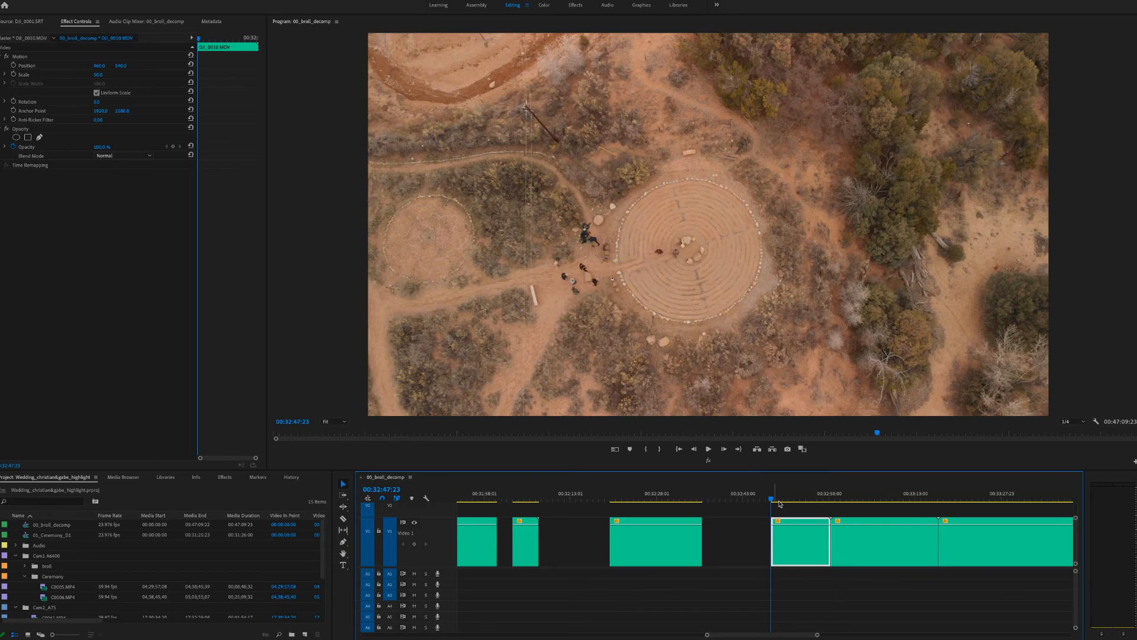
Step: Review the DJI_0010 labyrinth segment starting at 00:32:47:23 and trim its end to 00:32:54:17
{"action": "left_click_drag", "start_coordinate": [775, 502], "coordinate": [800, 503]}
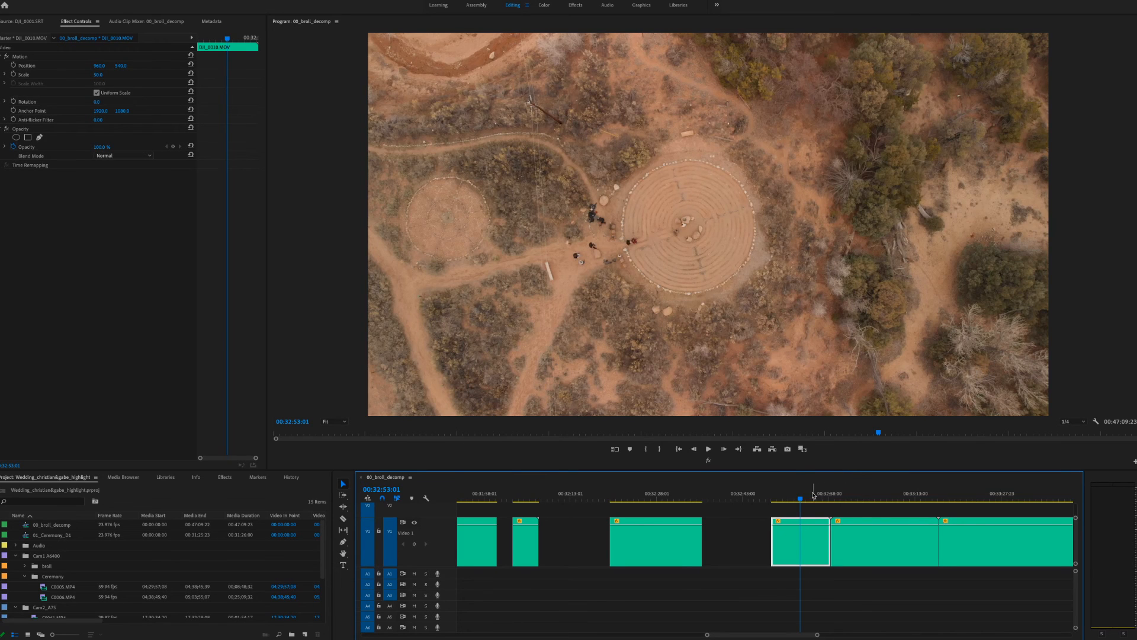
{"action": "mouse_move", "coordinate": [800, 501]}
{"action": "left_mouse_down"}
{"action": "mouse_move", "coordinate": [816, 502]}
{"action": "mouse_move", "coordinate": [807, 522]}
{"action": "left_mouse_up"}
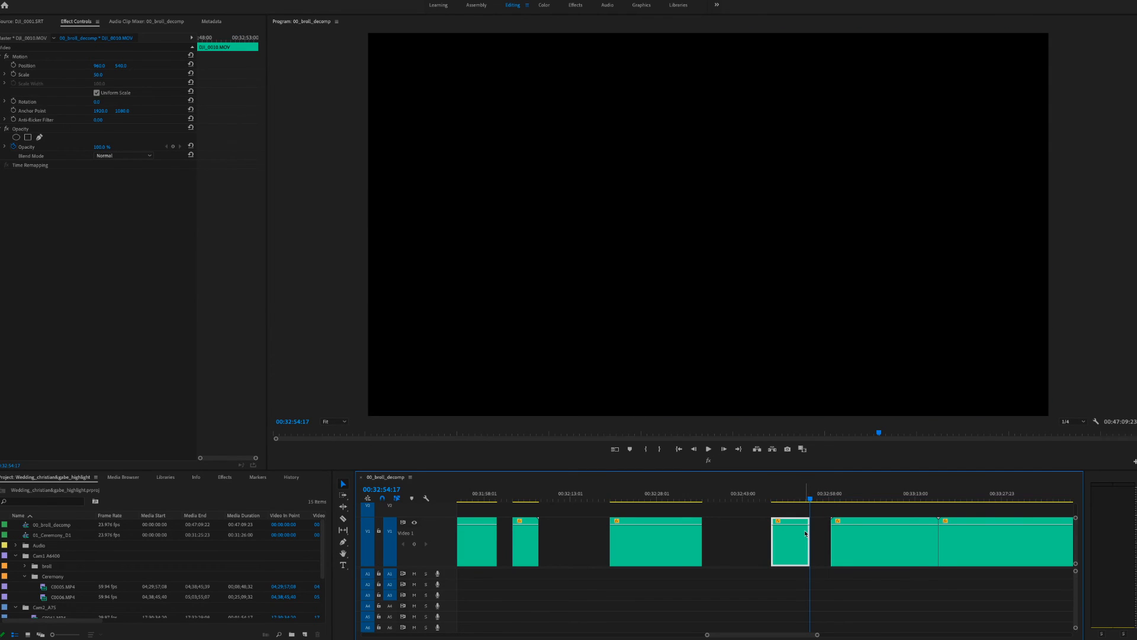
Step: Play through the DJI_0011 clip and trim its start to 00:33:15:06
{"action": "scroll", "coordinate": [834, 537], "scroll_direction": "down", "scroll_amount": 5}
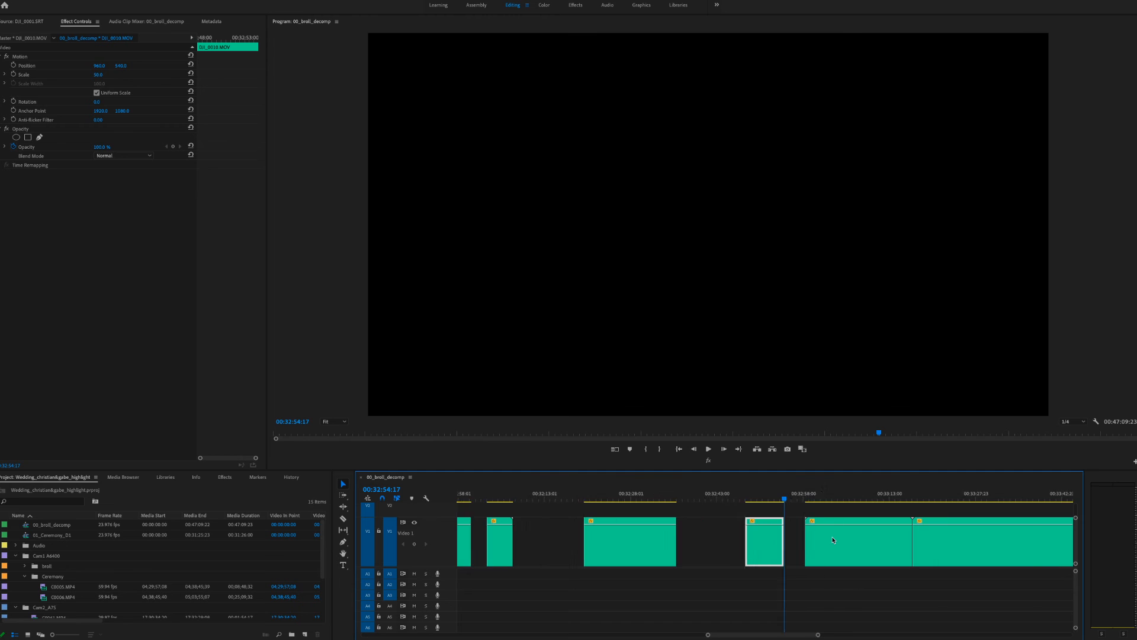
{"action": "scroll", "coordinate": [824, 535], "scroll_direction": "down", "scroll_amount": 1}
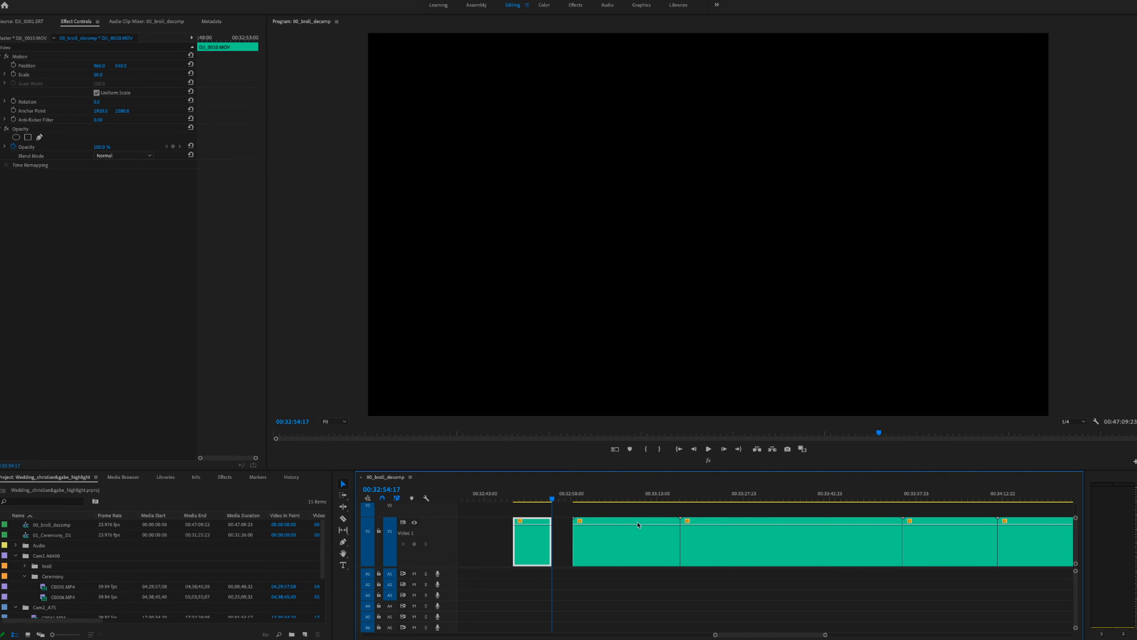
{"action": "left_click_drag", "start_coordinate": [573, 496], "coordinate": [646, 523]}
{"action": "left_click_drag", "start_coordinate": [578, 537], "coordinate": [648, 543]}
{"action": "key", "text": "space"}
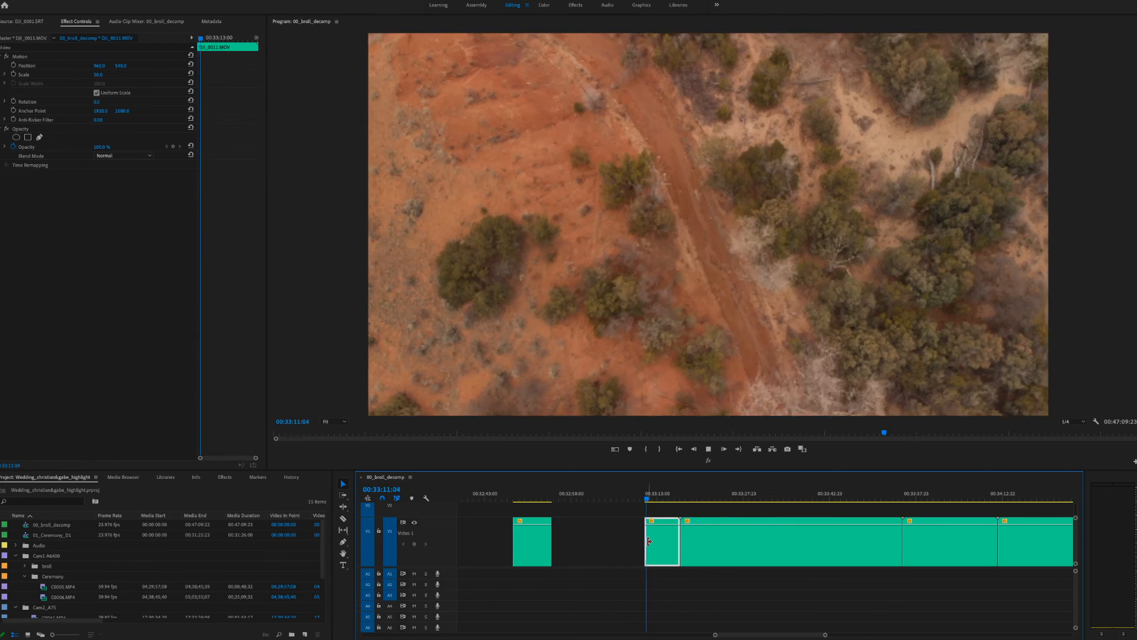
{"action": "left_click_drag", "start_coordinate": [649, 540], "coordinate": [660, 541]}
{"action": "key", "text": "space"}
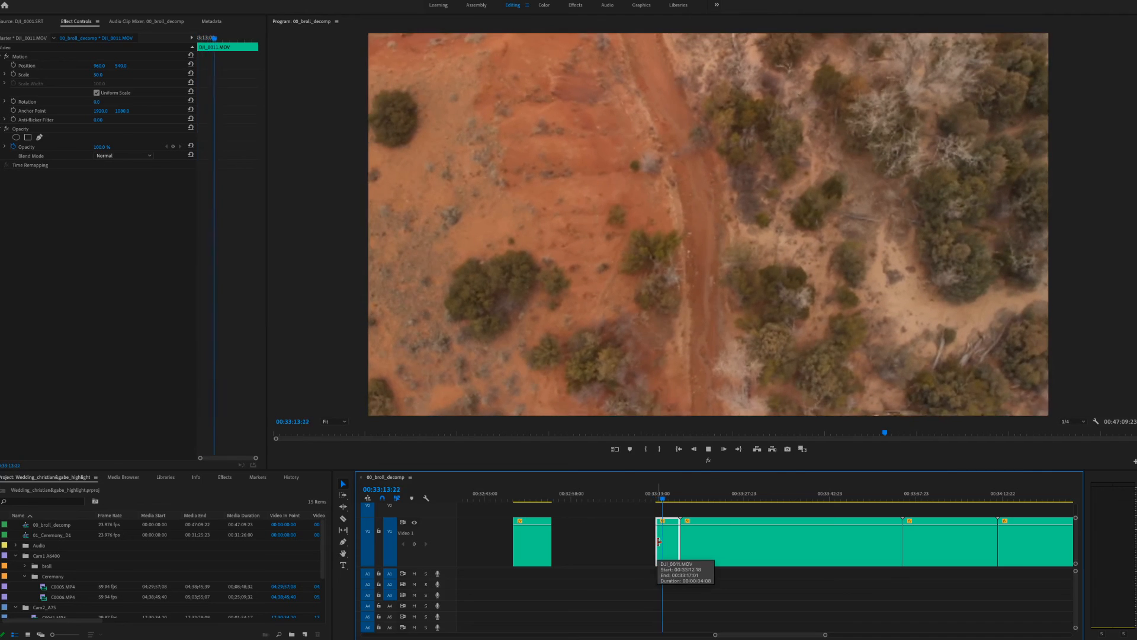
{"action": "key", "text": "space"}
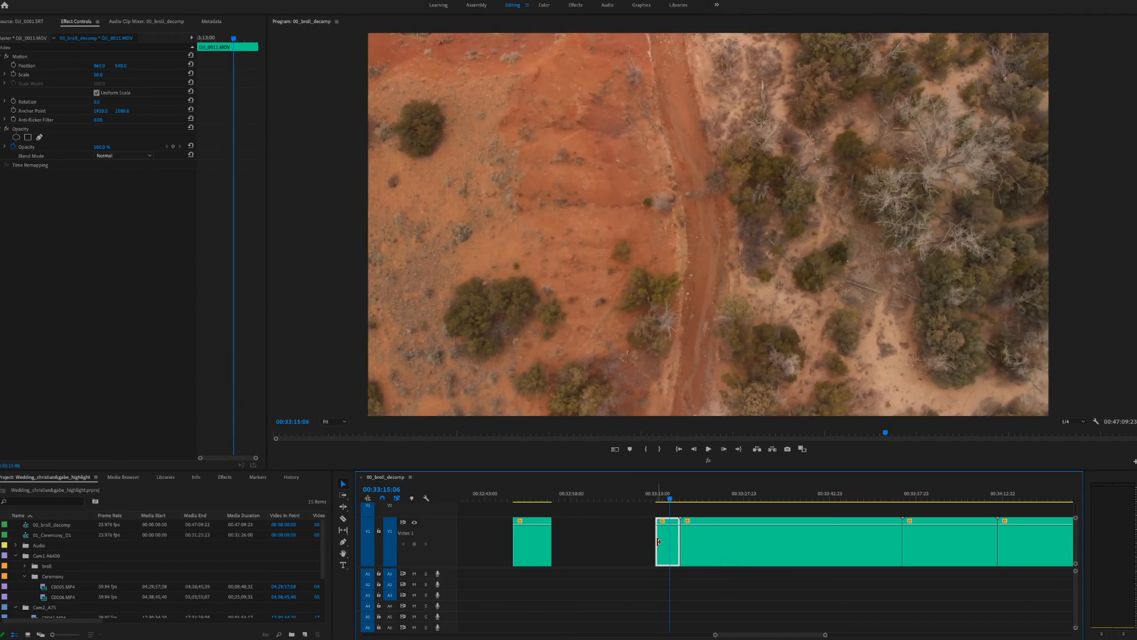
{"action": "left_click_drag", "start_coordinate": [660, 541], "coordinate": [671, 542]}
{"action": "key", "text": "space"}
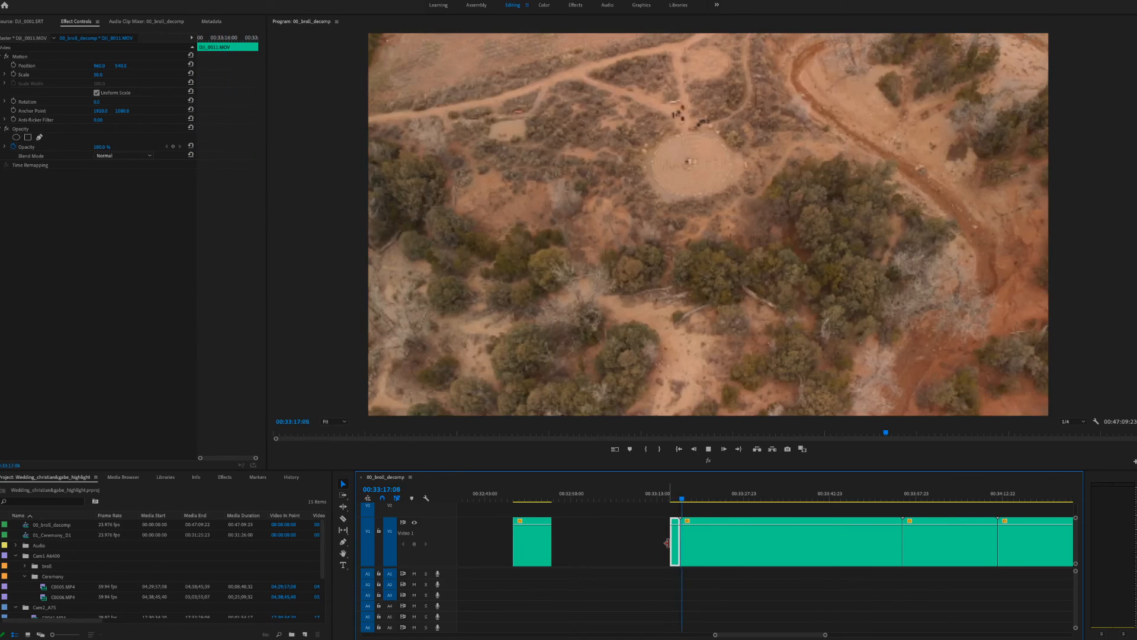
Step: Split the DJI_0012 clip at about 00:33:22 and trim the start of its second segment to 00:33:31:08
{"action": "left_click", "coordinate": [686, 542]}
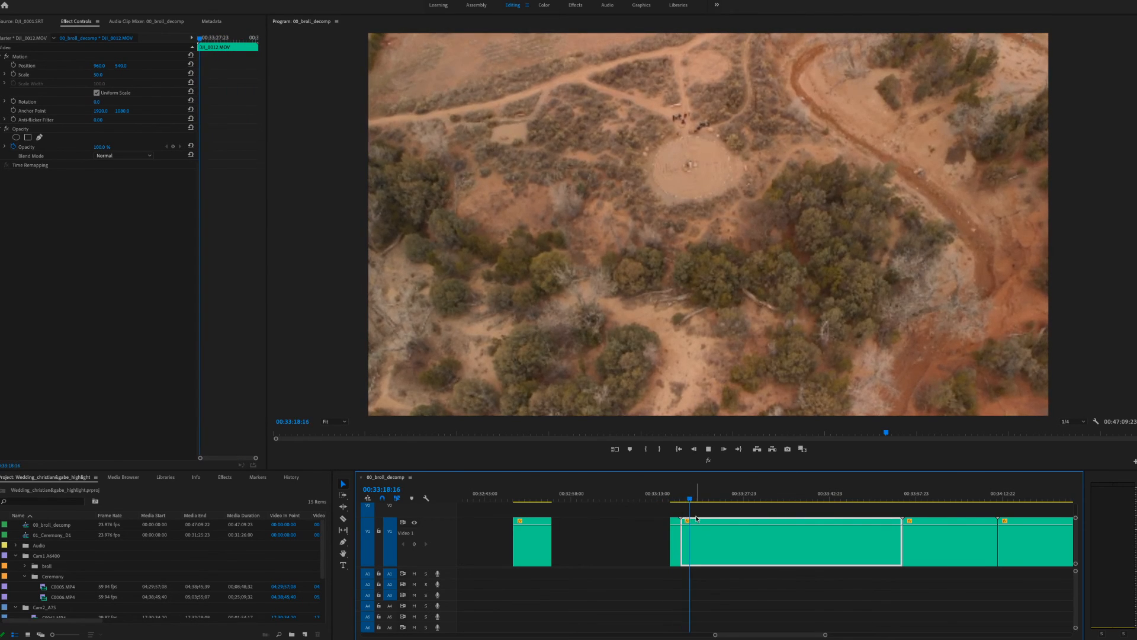
{"action": "left_click_drag", "start_coordinate": [692, 502], "coordinate": [709, 503]}
{"action": "key", "text": "ctrl+k"}
{"action": "left_click_drag", "start_coordinate": [711, 502], "coordinate": [761, 511]}
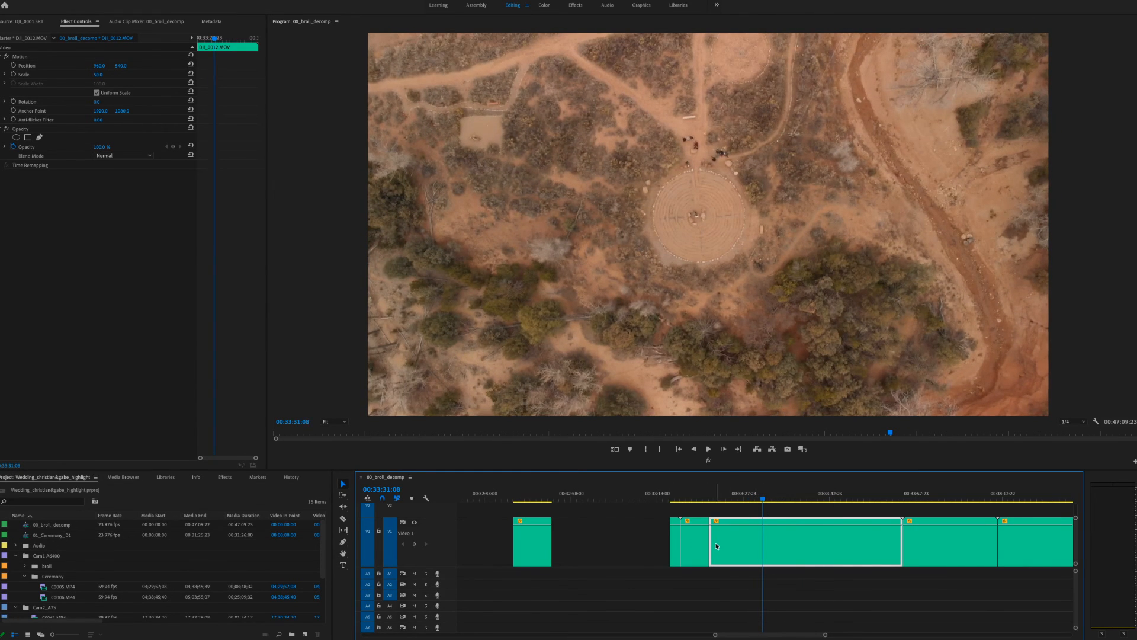
{"action": "left_click_drag", "start_coordinate": [711, 544], "coordinate": [764, 538]}
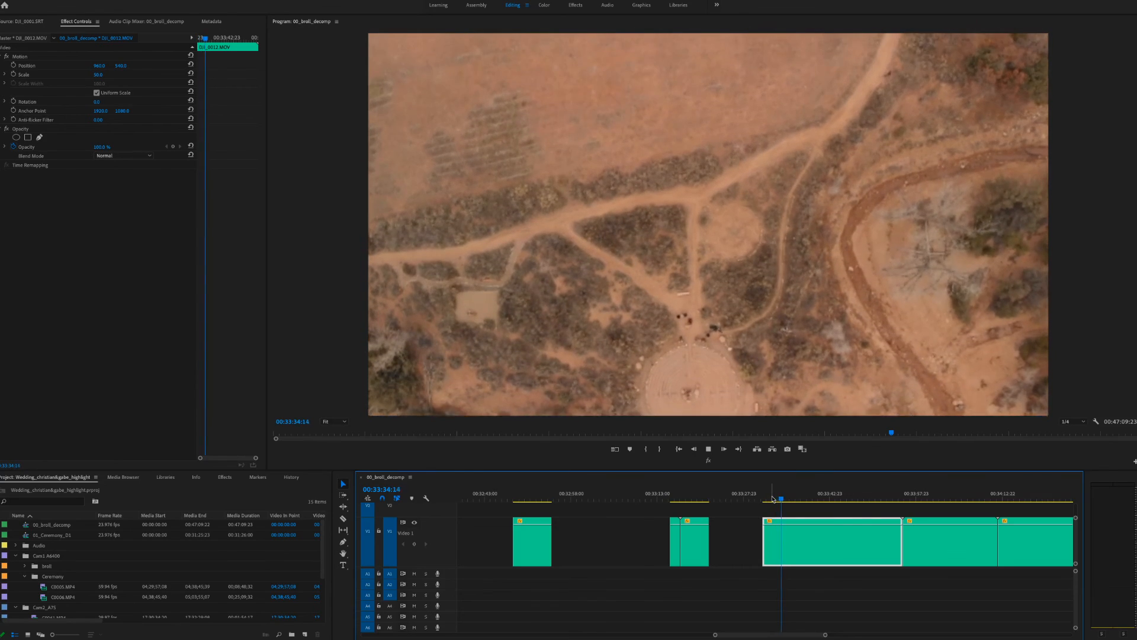
Step: Split the remaining DJI_0012 segment at about 00:33:45 and trim the start of the new last segment to 00:33:49:13
{"action": "left_click_drag", "start_coordinate": [787, 500], "coordinate": [868, 504]}
{"action": "key", "text": "ctrl+k"}
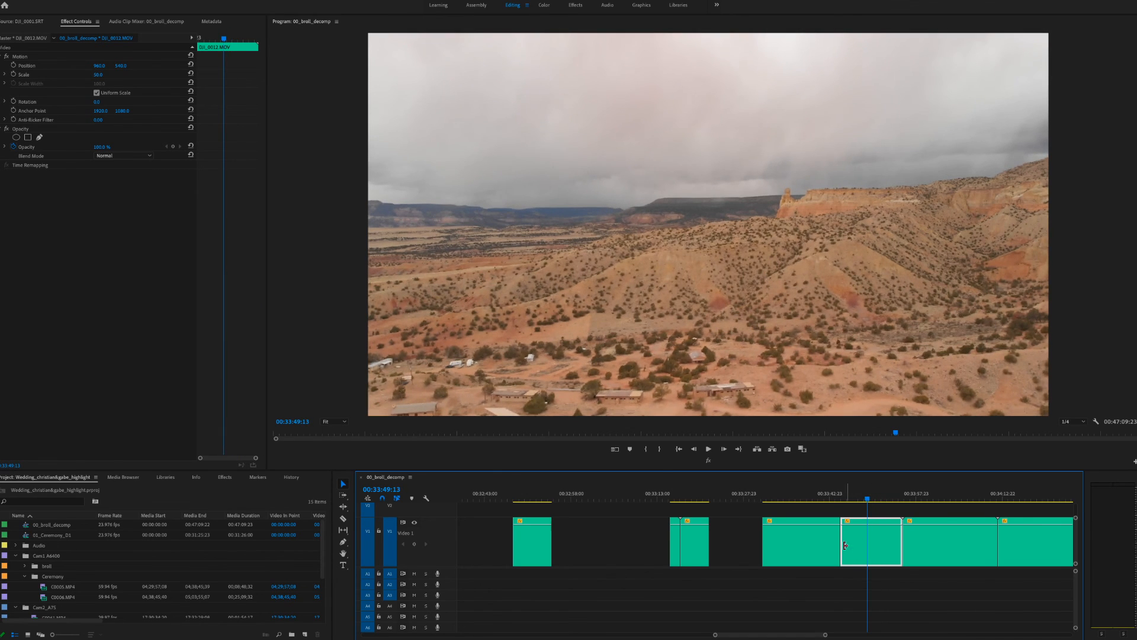
{"action": "left_click_drag", "start_coordinate": [842, 545], "coordinate": [869, 545]}
{"action": "key", "text": "space"}
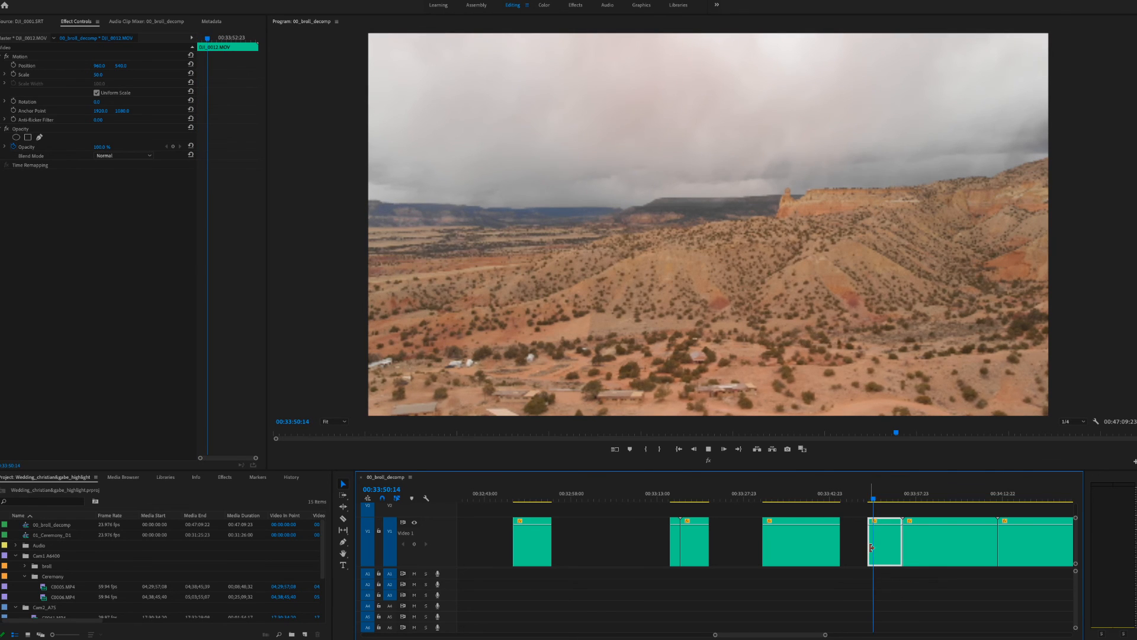
Step: Review the DJI_0013 clip and trim the start of the DJI_0014 clip to about 00:34:20
{"action": "scroll", "coordinate": [871, 546], "scroll_direction": "down", "scroll_amount": 5}
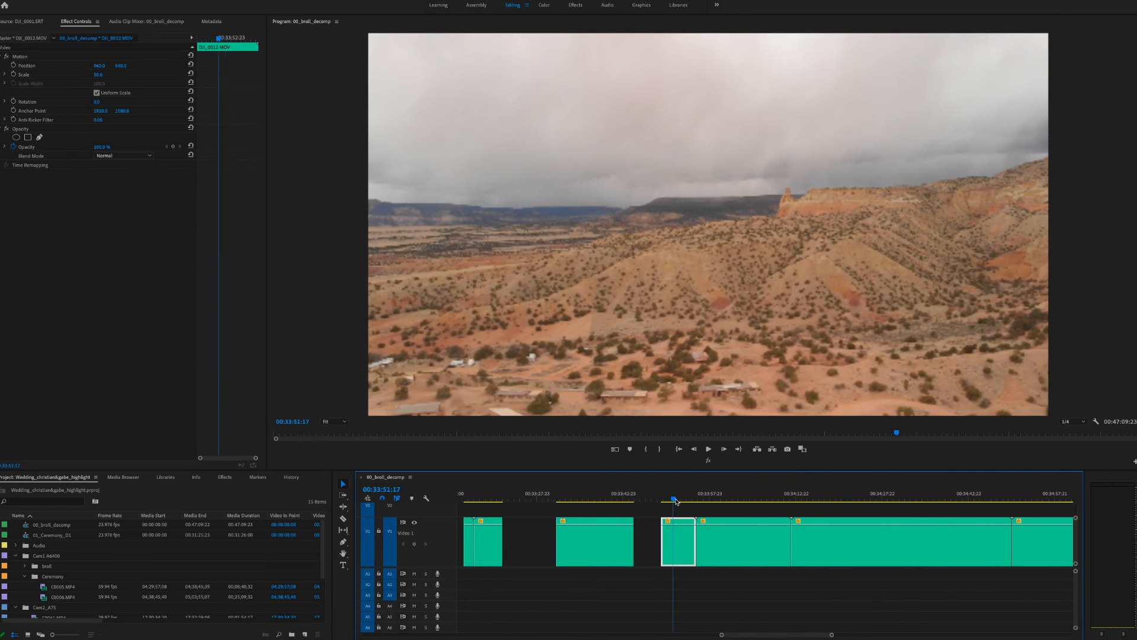
{"action": "left_click", "coordinate": [699, 500]}
{"action": "left_click_drag", "start_coordinate": [699, 503], "coordinate": [797, 513]}
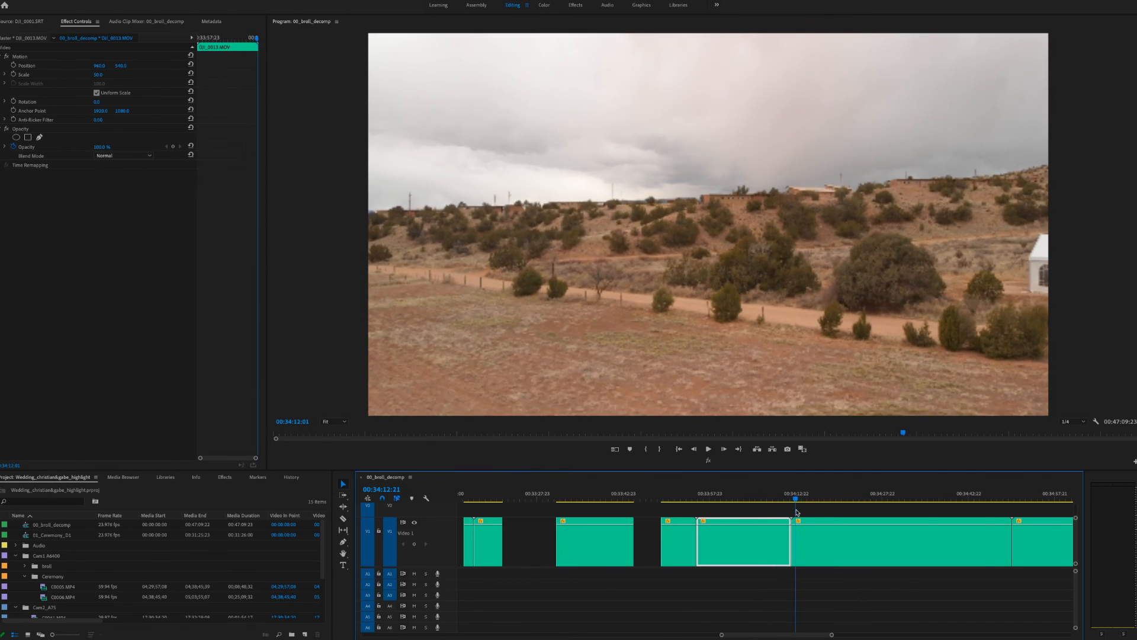
{"action": "scroll", "coordinate": [799, 513], "scroll_direction": "right", "scroll_amount": 4}
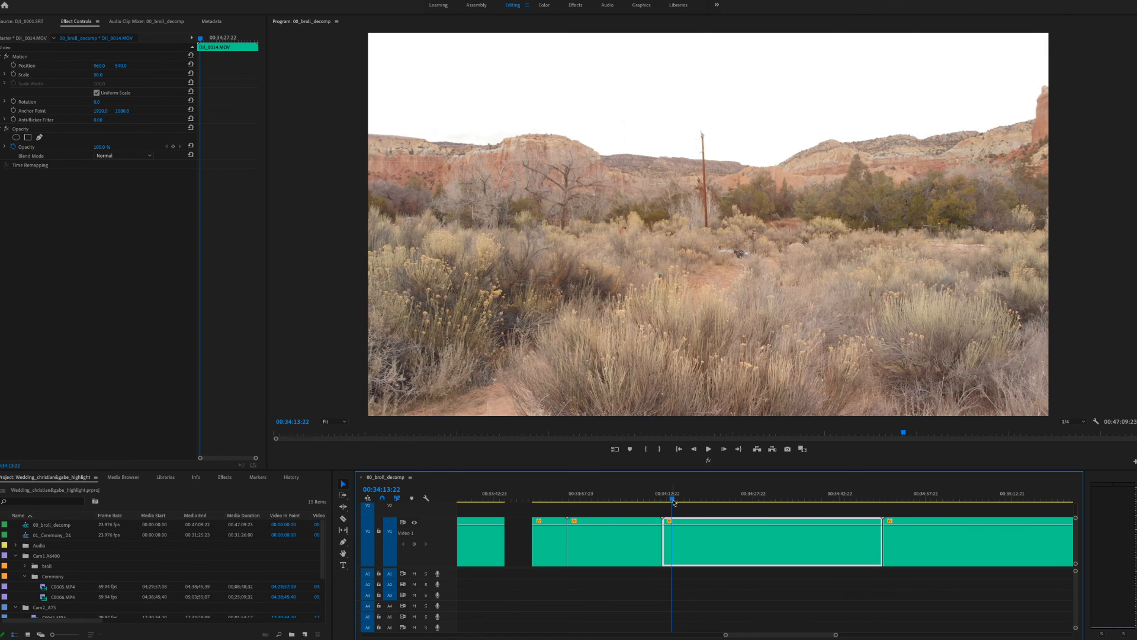
{"action": "left_click_drag", "start_coordinate": [671, 503], "coordinate": [700, 509]}
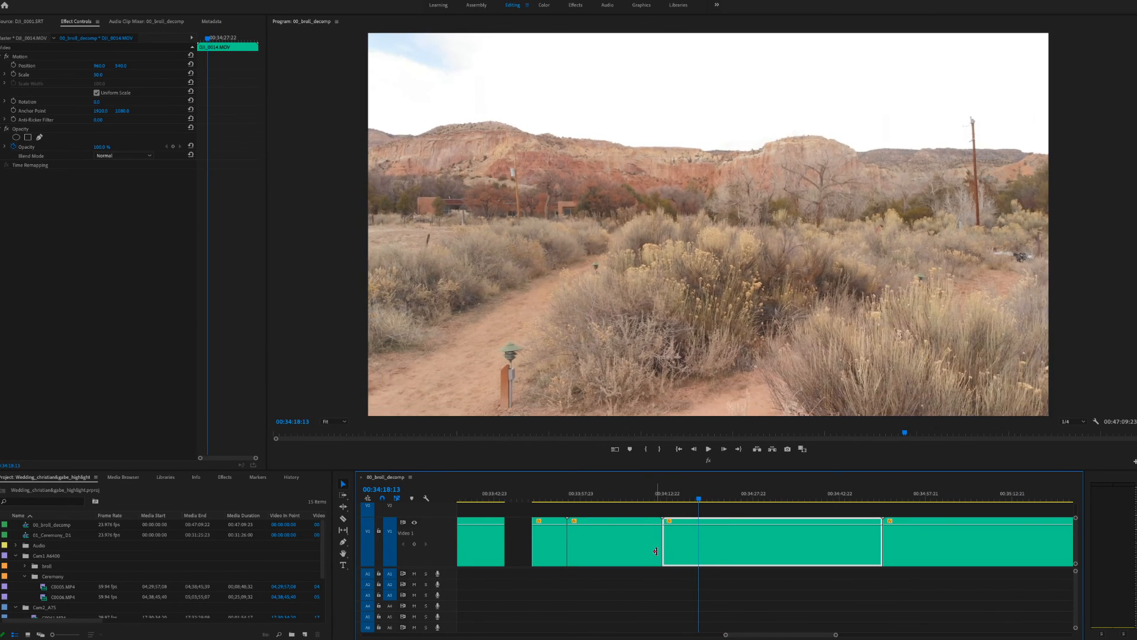
{"action": "left_click_drag", "start_coordinate": [665, 545], "coordinate": [710, 535]}
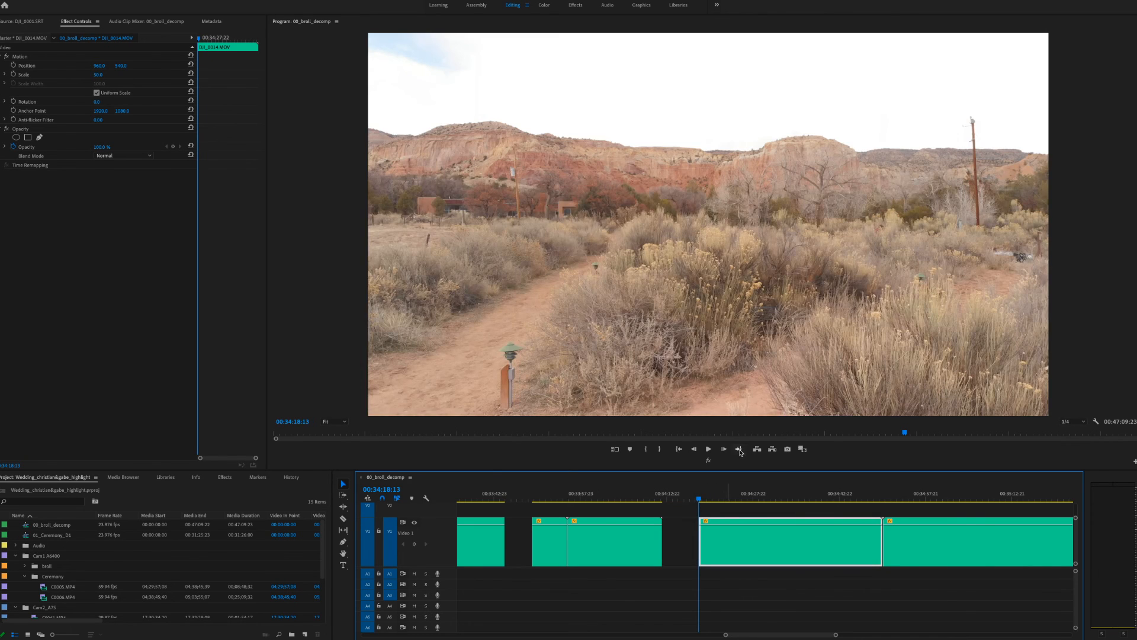
Step: Split the DJI_0014 clip at about 00:34:44 and delete the part after the cut
{"action": "left_click_drag", "start_coordinate": [701, 500], "coordinate": [884, 531]}
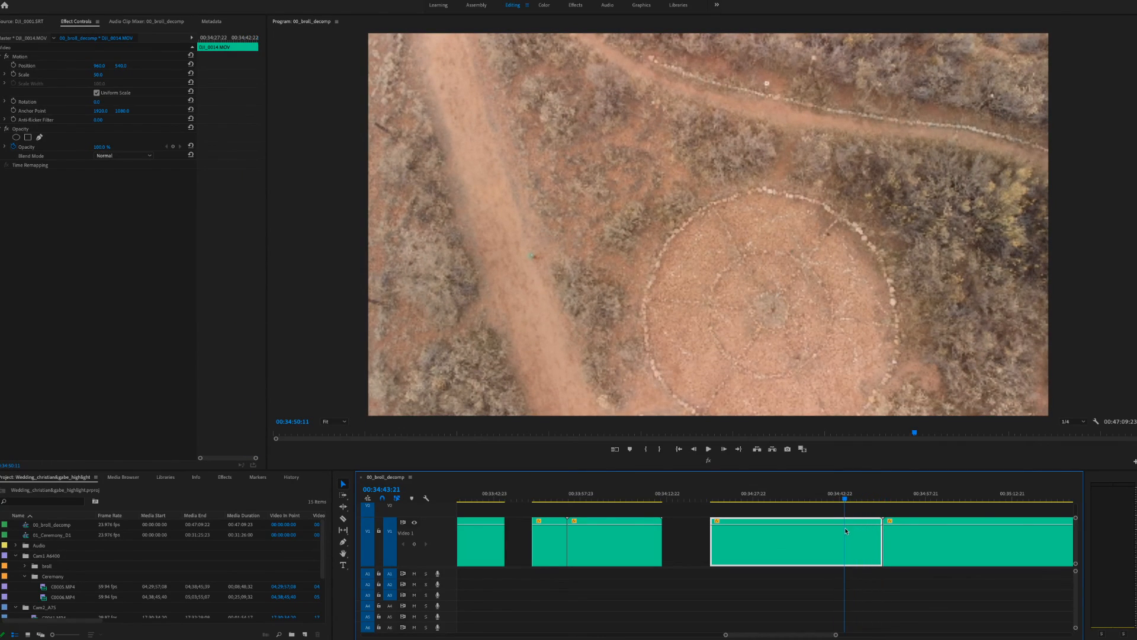
{"action": "key", "text": "ctrl+k"}
{"action": "left_click", "coordinate": [874, 547]}
{"action": "key", "text": "Delete"}
Step: Review the DJI_0015 labyrinth clip and trim its start to 00:35:28:16
{"action": "scroll", "coordinate": [846, 536], "scroll_direction": "right", "scroll_amount": 3}
{"action": "left_click_drag", "start_coordinate": [599, 499], "coordinate": [713, 521]}
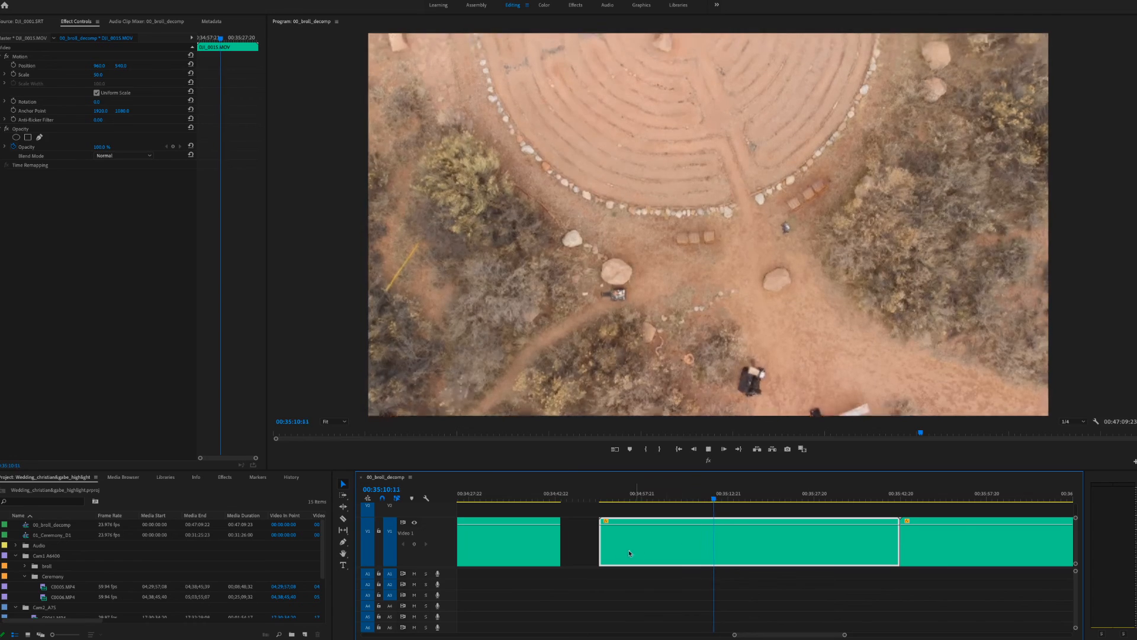
{"action": "key", "text": "space"}
{"action": "left_click_drag", "start_coordinate": [602, 545], "coordinate": [723, 542]}
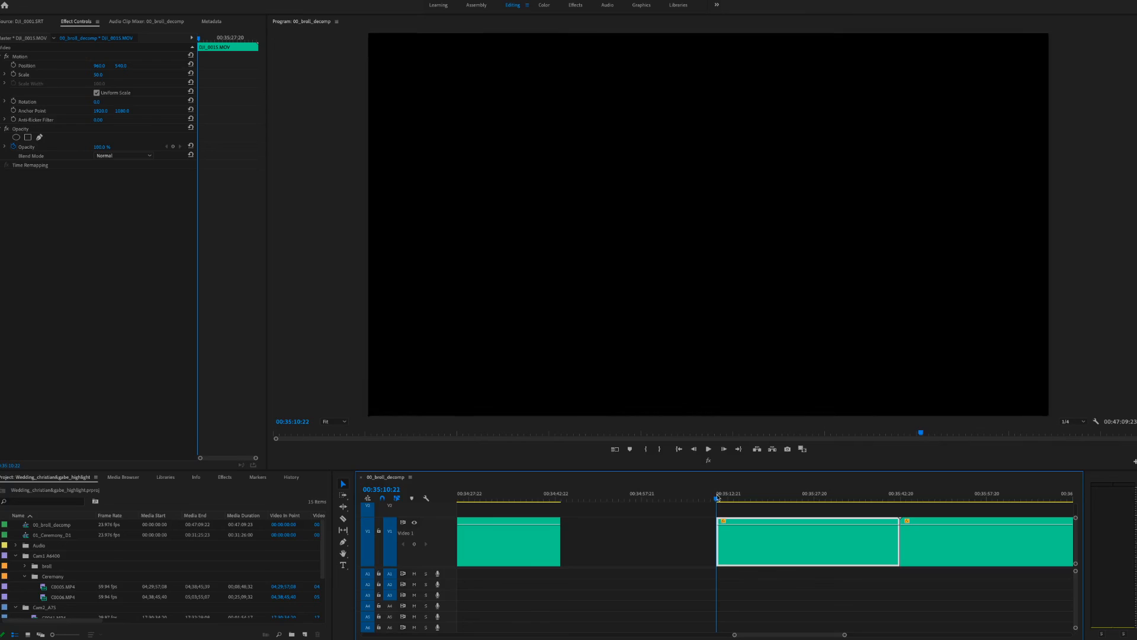
{"action": "left_click_drag", "start_coordinate": [718, 498], "coordinate": [749, 503]}
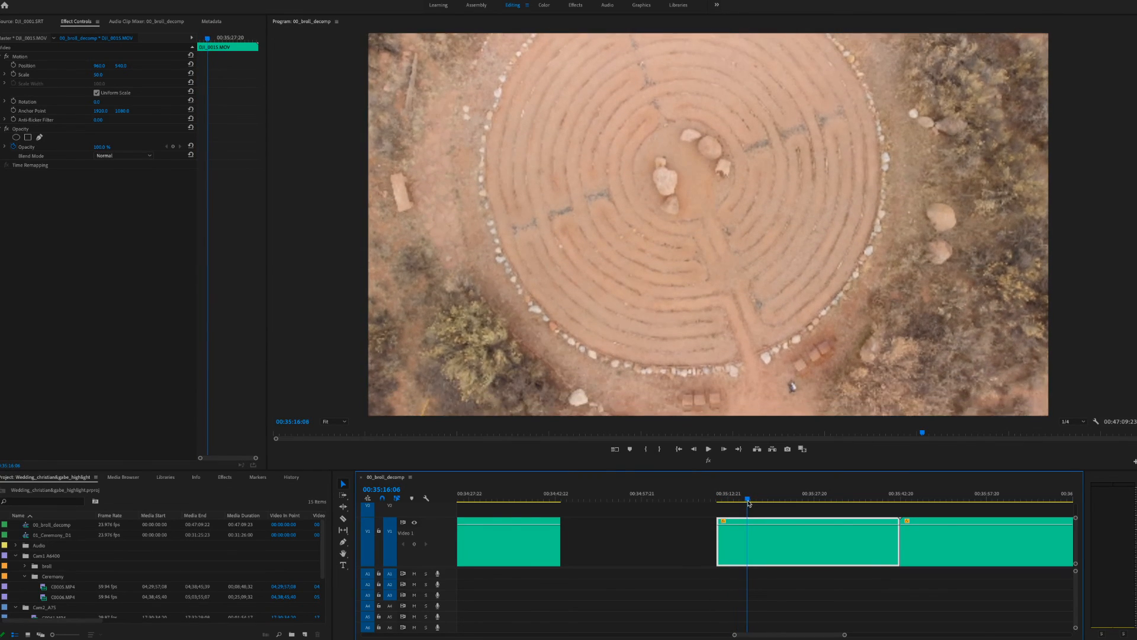
{"action": "left_click_drag", "start_coordinate": [718, 543], "coordinate": [747, 543]}
{"action": "key", "text": "space"}
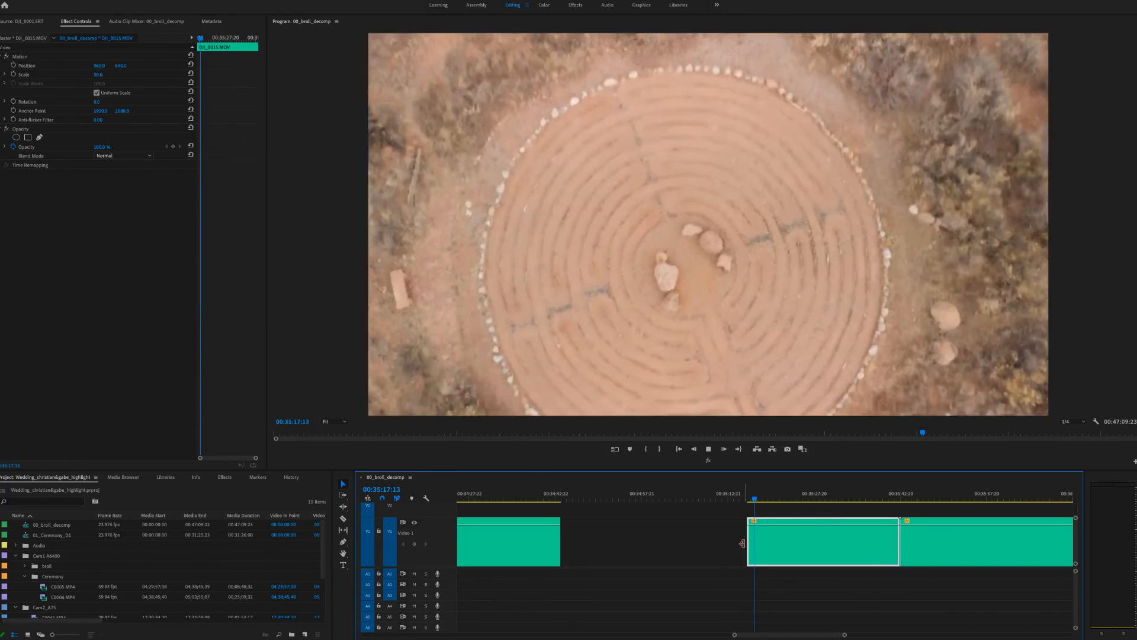
{"action": "left_click_drag", "start_coordinate": [773, 501], "coordinate": [819, 508]}
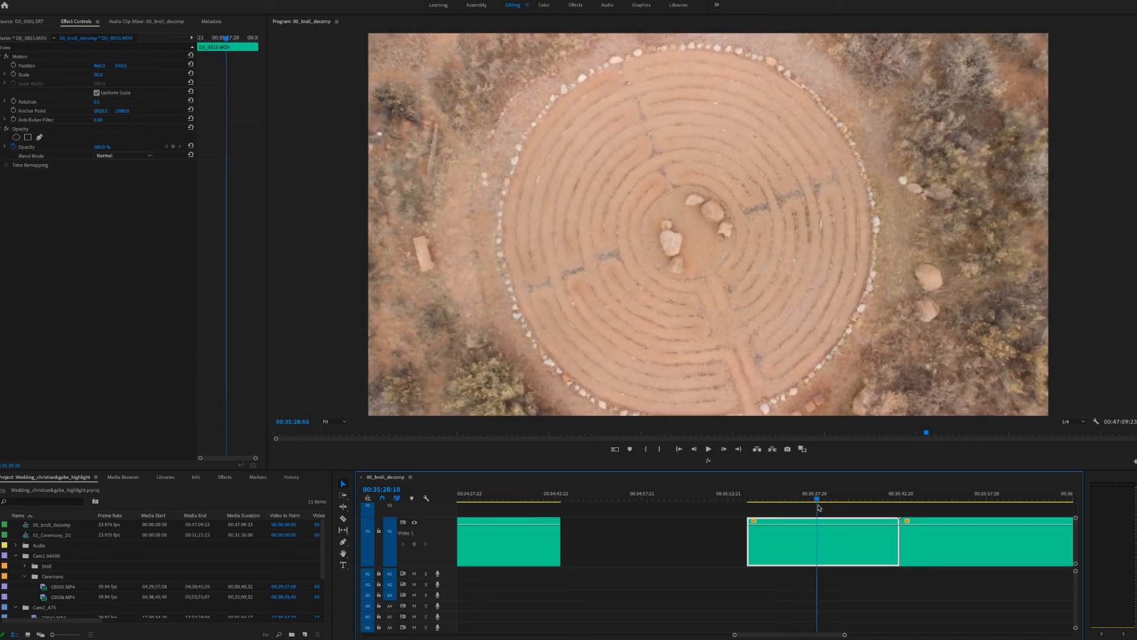
{"action": "left_click_drag", "start_coordinate": [751, 543], "coordinate": [821, 544]}
Step: Trim the start of the DJI_0016 clip to about 00:35:50 and split it at 00:35:59:03
{"action": "left_click_drag", "start_coordinate": [818, 500], "coordinate": [912, 517]}
{"action": "scroll", "coordinate": [911, 518], "scroll_direction": "left", "scroll_amount": 1}
{"action": "scroll", "coordinate": [912, 517], "scroll_direction": "right", "scroll_amount": 5}
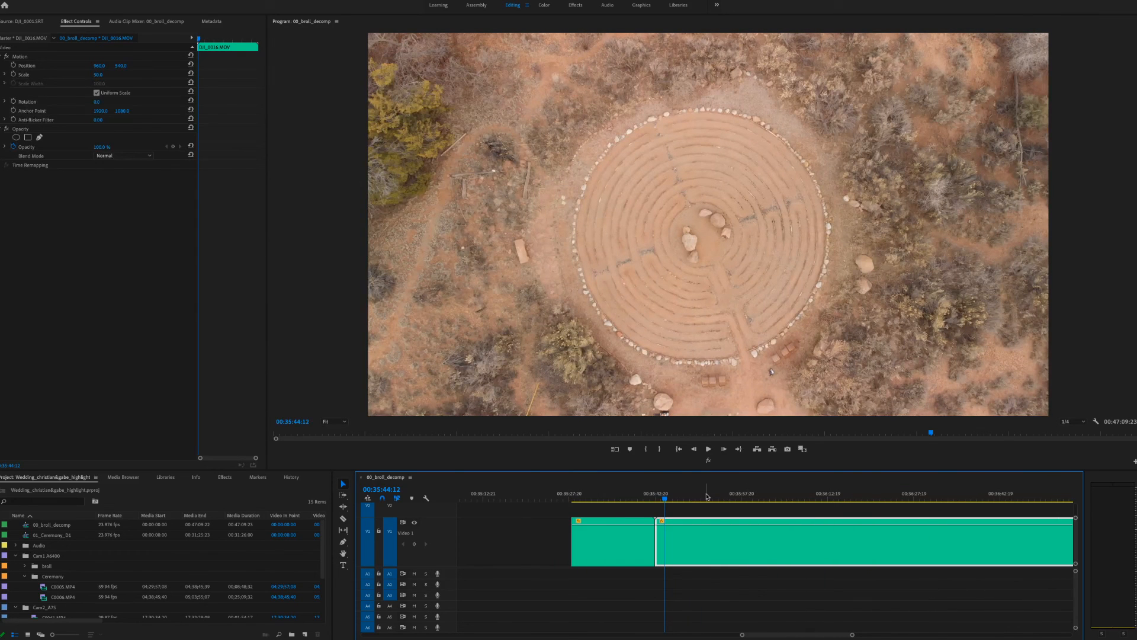
{"action": "left_click_drag", "start_coordinate": [666, 502], "coordinate": [749, 507]}
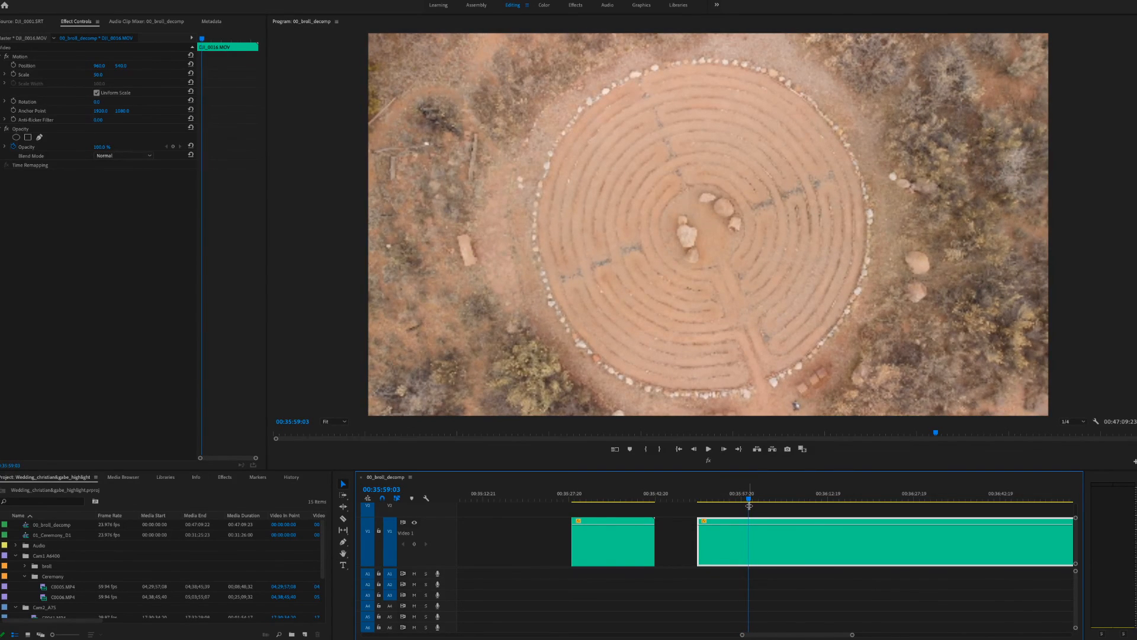
{"action": "key", "text": "ctrl+k"}
Step: Review the second DJI_0016 segment and trim its start to 00:36:19:09
{"action": "left_click_drag", "start_coordinate": [749, 499], "coordinate": [798, 509]}
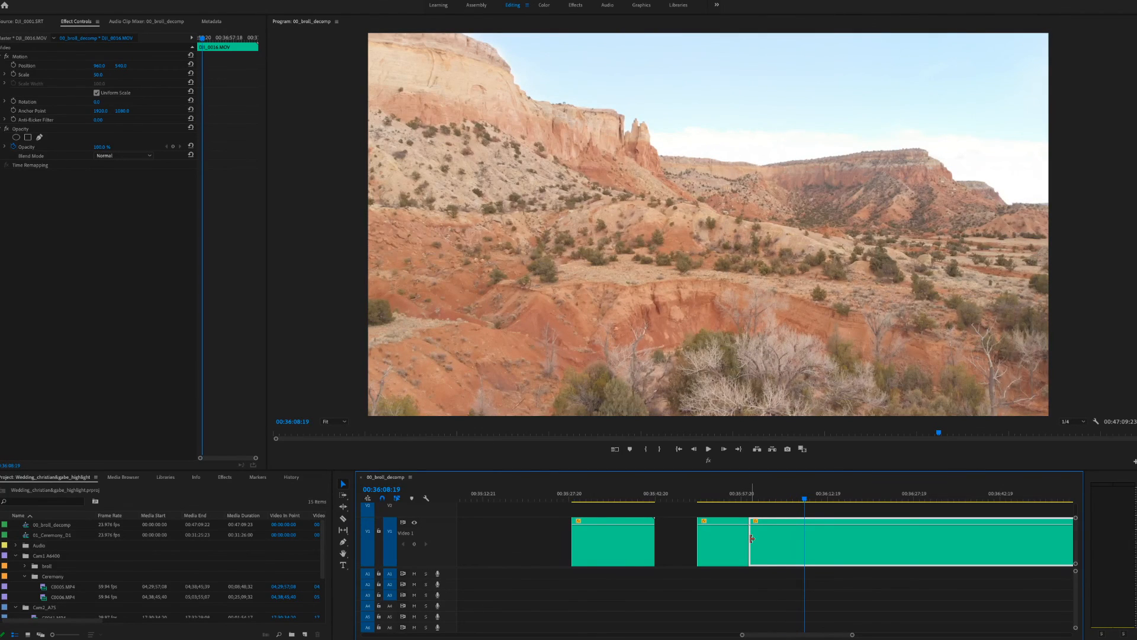
{"action": "left_click_drag", "start_coordinate": [753, 538], "coordinate": [804, 538]}
{"action": "scroll", "coordinate": [804, 537], "scroll_direction": "right", "scroll_amount": 3}
{"action": "left_click_drag", "start_coordinate": [656, 501], "coordinate": [711, 501]}
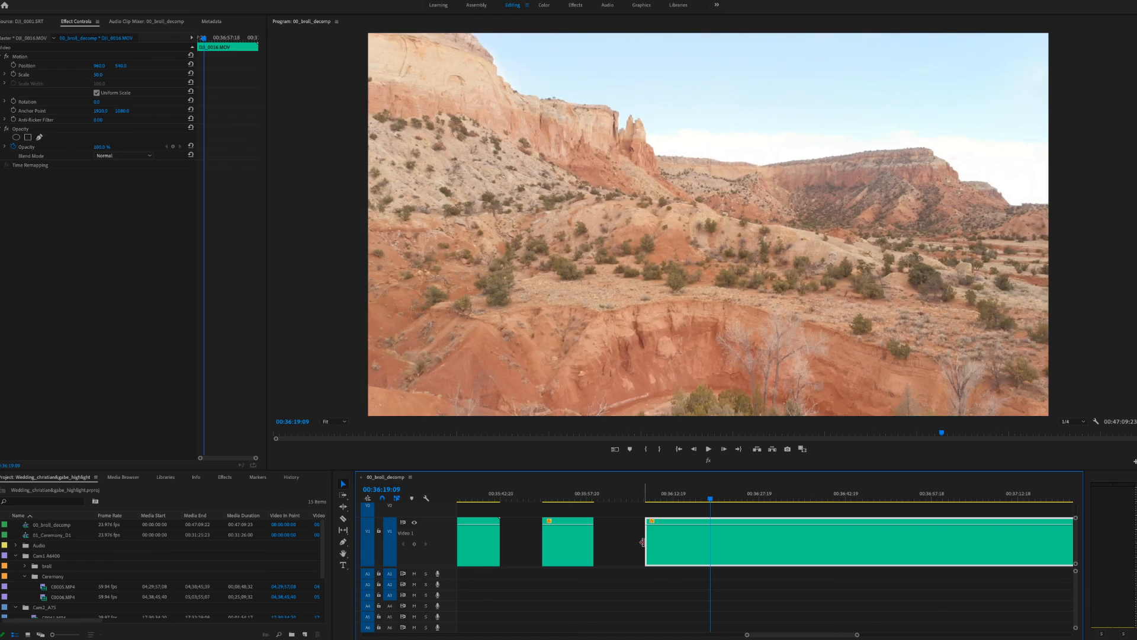
{"action": "left_click_drag", "start_coordinate": [647, 541], "coordinate": [689, 543]}
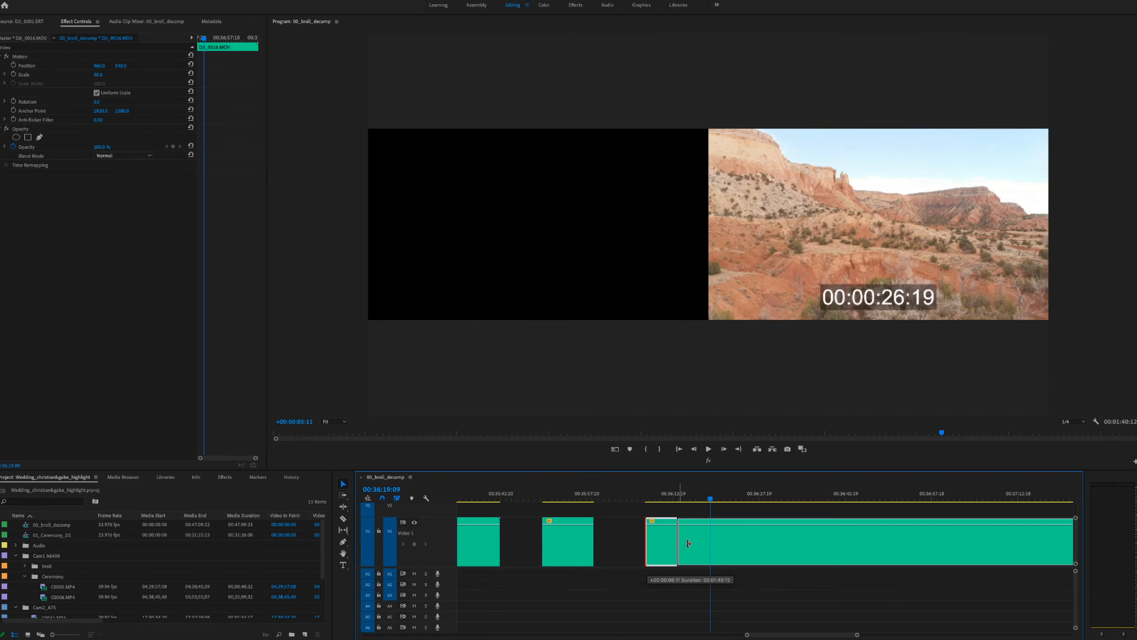
{"action": "left_click_drag", "start_coordinate": [689, 544], "coordinate": [713, 544]}
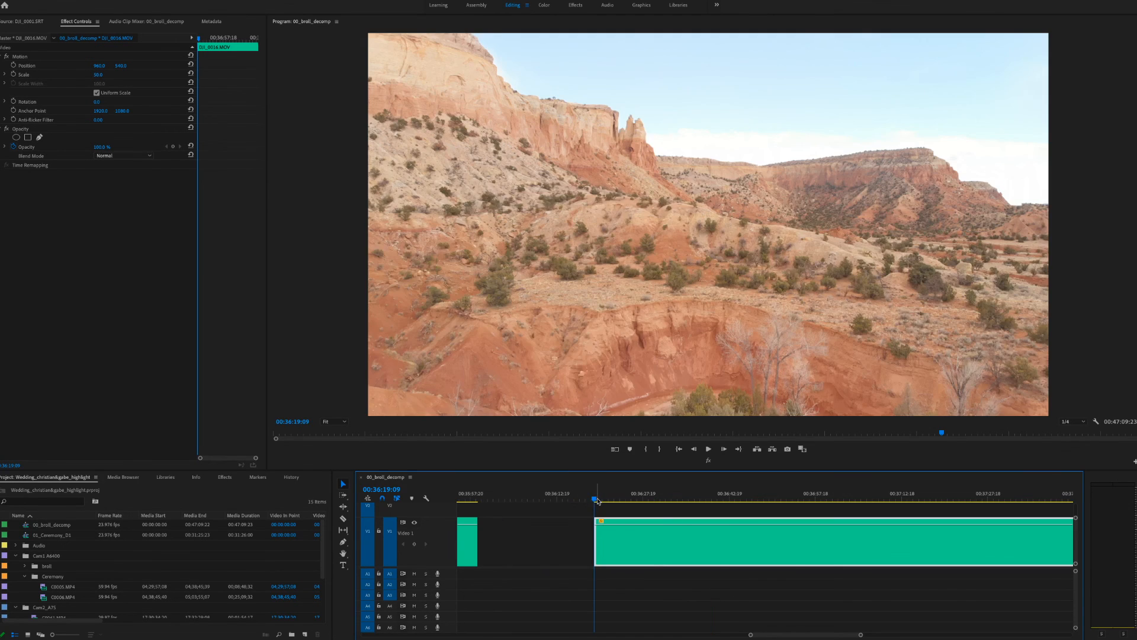
Step: Review the rest of DJI_0016 and the following DJI_0017 clip, and trim the start of DJI_0017 to about 00:38:23
{"action": "left_click_drag", "start_coordinate": [597, 502], "coordinate": [827, 525]}
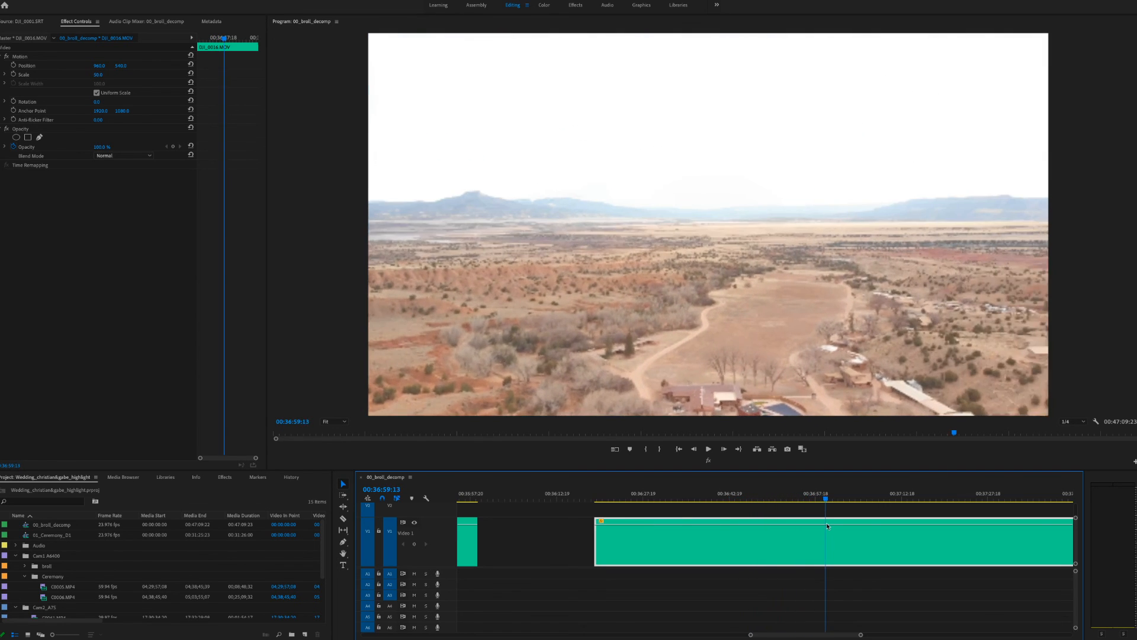
{"action": "key", "text": "minus"}
{"action": "key", "text": "minus"}
{"action": "left_click_drag", "start_coordinate": [782, 499], "coordinate": [929, 508]}
{"action": "scroll", "coordinate": [929, 507], "scroll_direction": "left", "scroll_amount": 1}
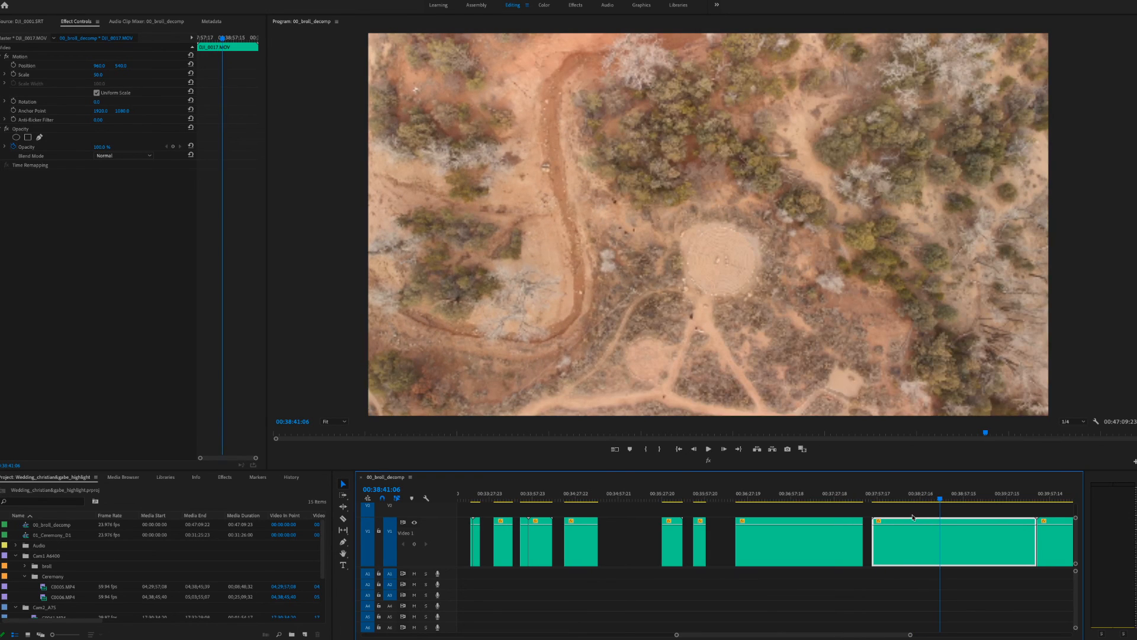
{"action": "scroll", "coordinate": [889, 523], "scroll_direction": "right", "scroll_amount": 5}
{"action": "mouse_move", "coordinate": [799, 507]}
{"action": "left_mouse_down"}
{"action": "mouse_move", "coordinate": [846, 508]}
{"action": "mouse_move", "coordinate": [803, 508]}
{"action": "left_mouse_up"}
{"action": "left_click_drag", "start_coordinate": [722, 537], "coordinate": [762, 541]}
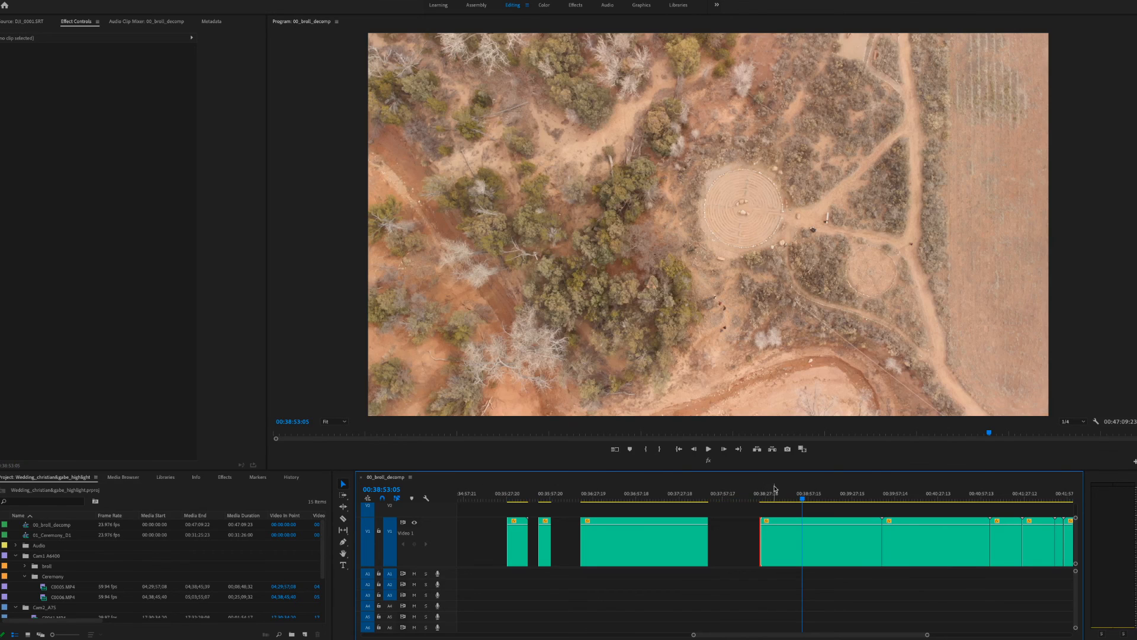
Step: Review the start of the DJI_0017 labyrinth clip and trim its beginning to 00:38:51:17
{"action": "left_click", "coordinate": [765, 496]}
{"action": "key", "text": "space"}
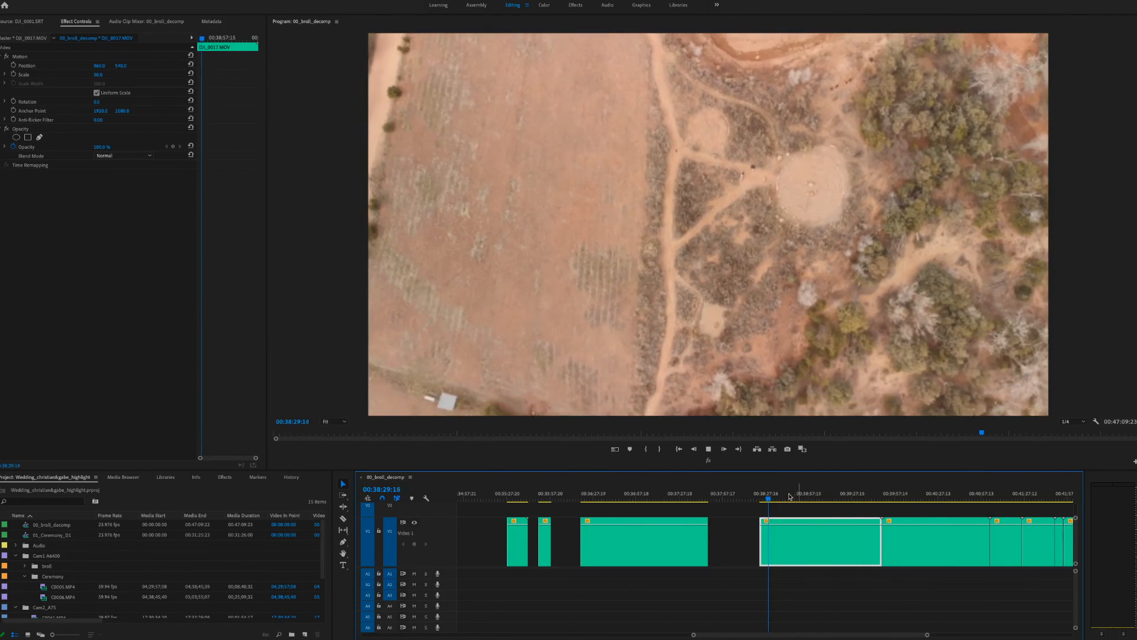
{"action": "left_click_drag", "start_coordinate": [794, 499], "coordinate": [800, 501]}
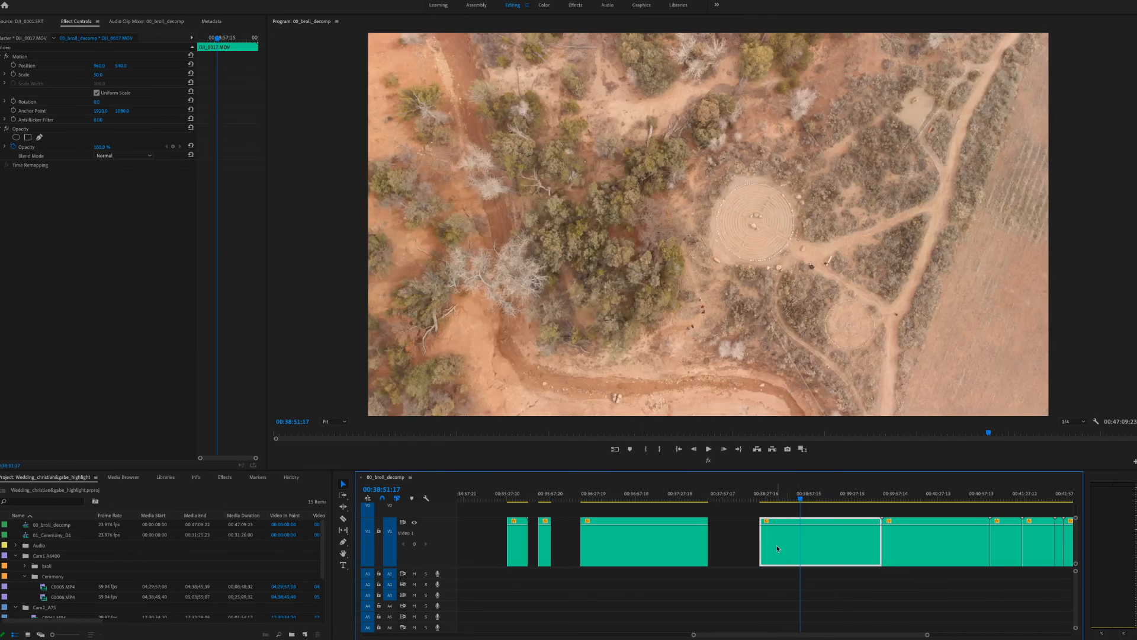
{"action": "left_click_drag", "start_coordinate": [765, 546], "coordinate": [786, 545]}
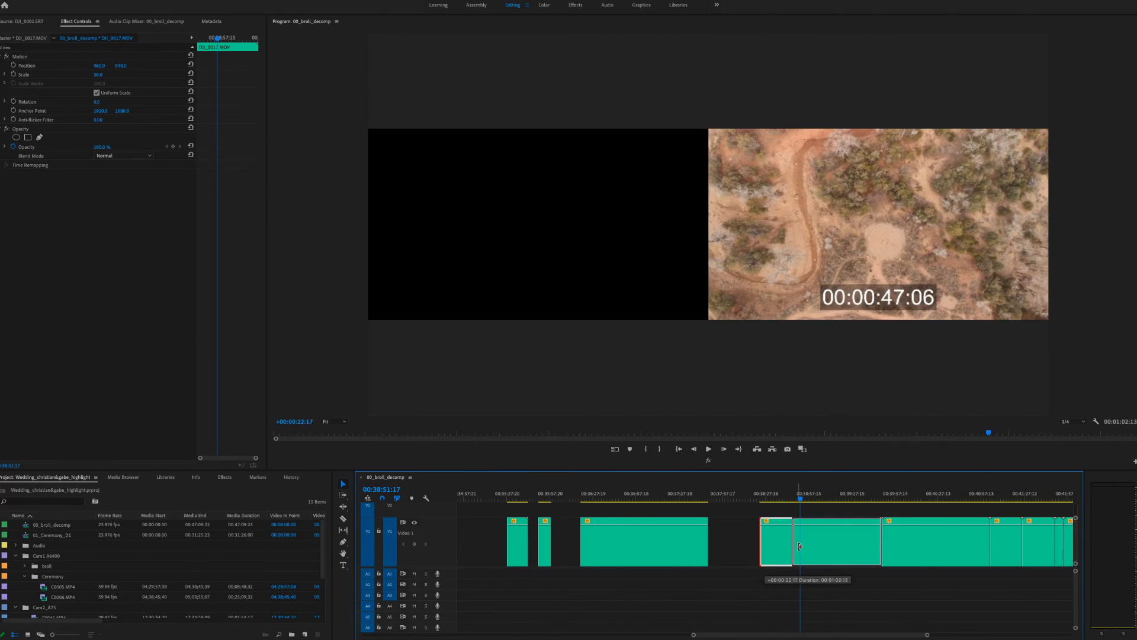
{"action": "left_click_drag", "start_coordinate": [805, 546], "coordinate": [805, 545]}
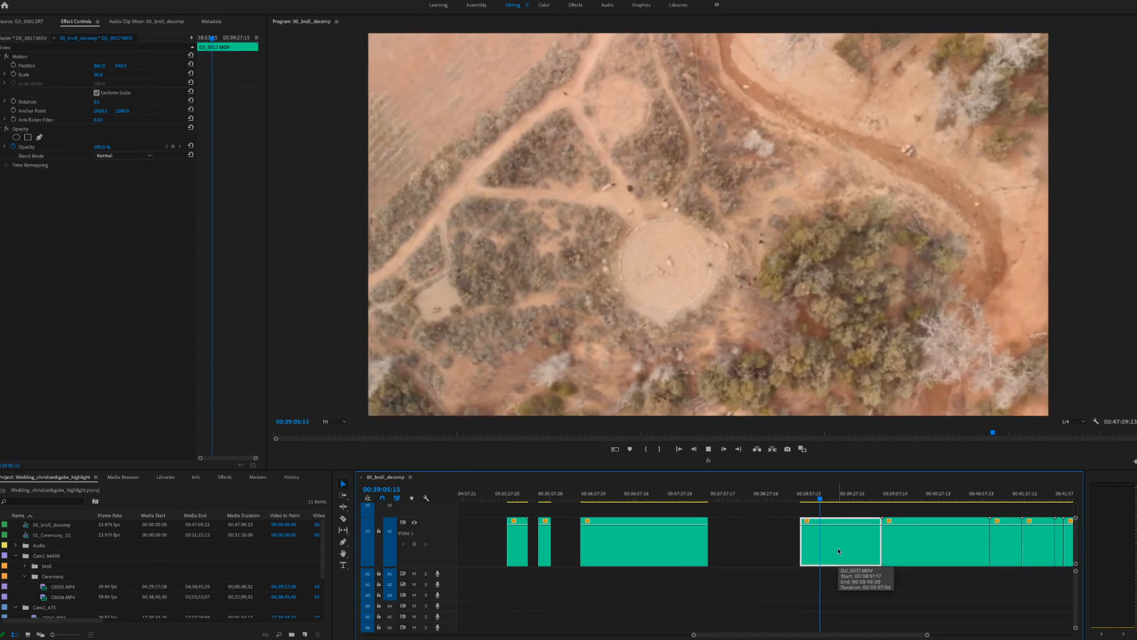
Step: Split the DJI_0017 clip at about 00:39:15 and trim the start of the second segment to 00:39:22:21
{"action": "left_click_drag", "start_coordinate": [827, 498], "coordinate": [836, 504]}
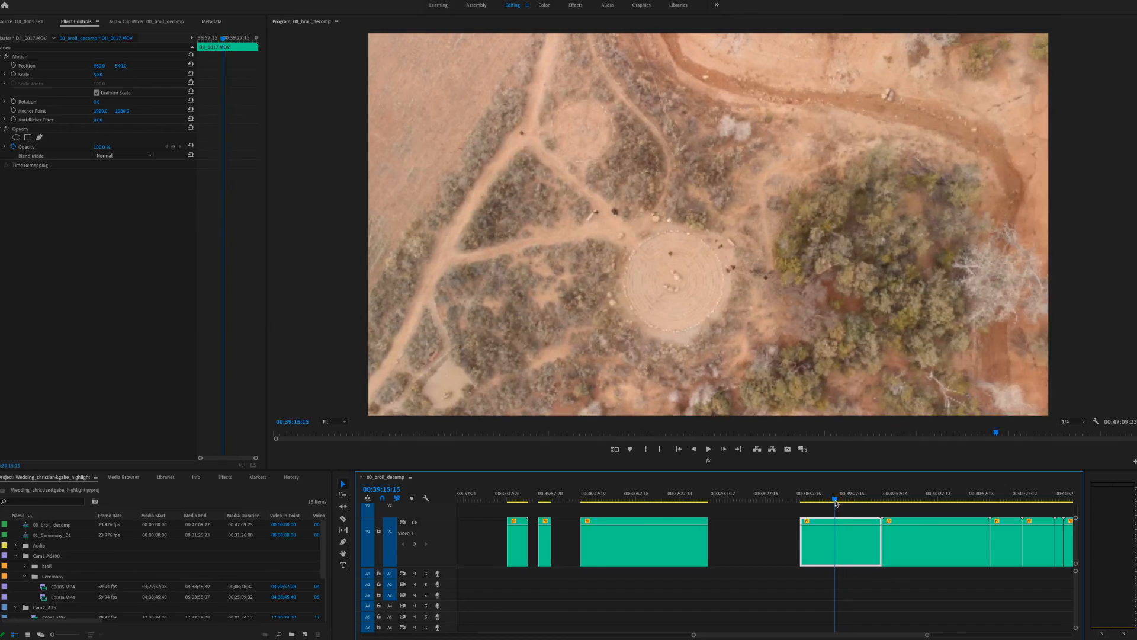
{"action": "key", "text": "ctrl+k"}
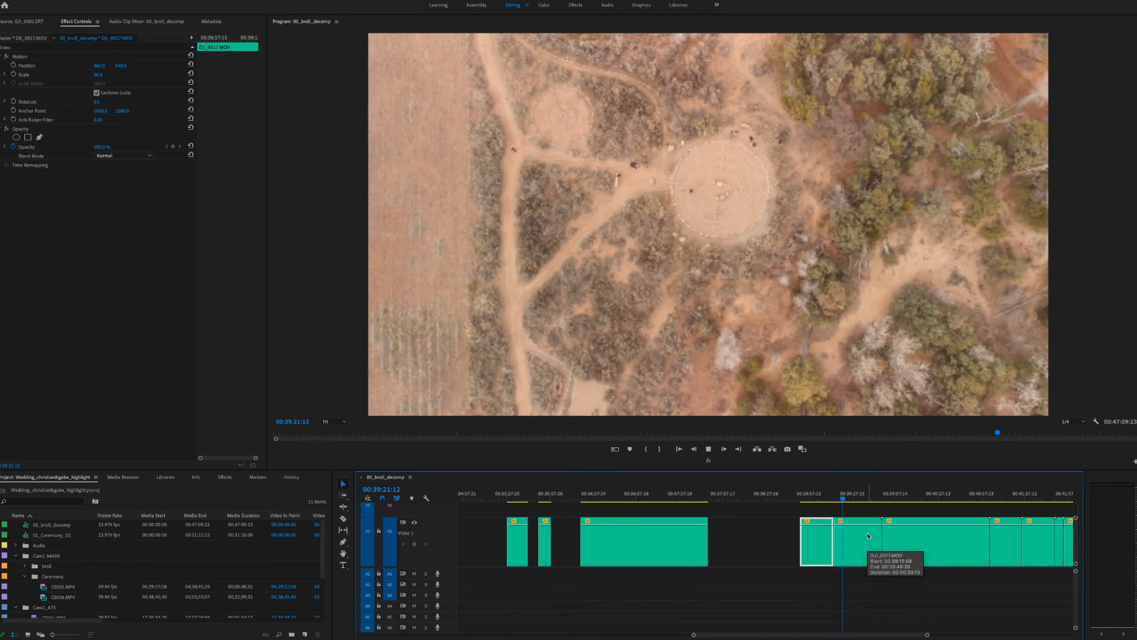
{"action": "left_click", "coordinate": [860, 538]}
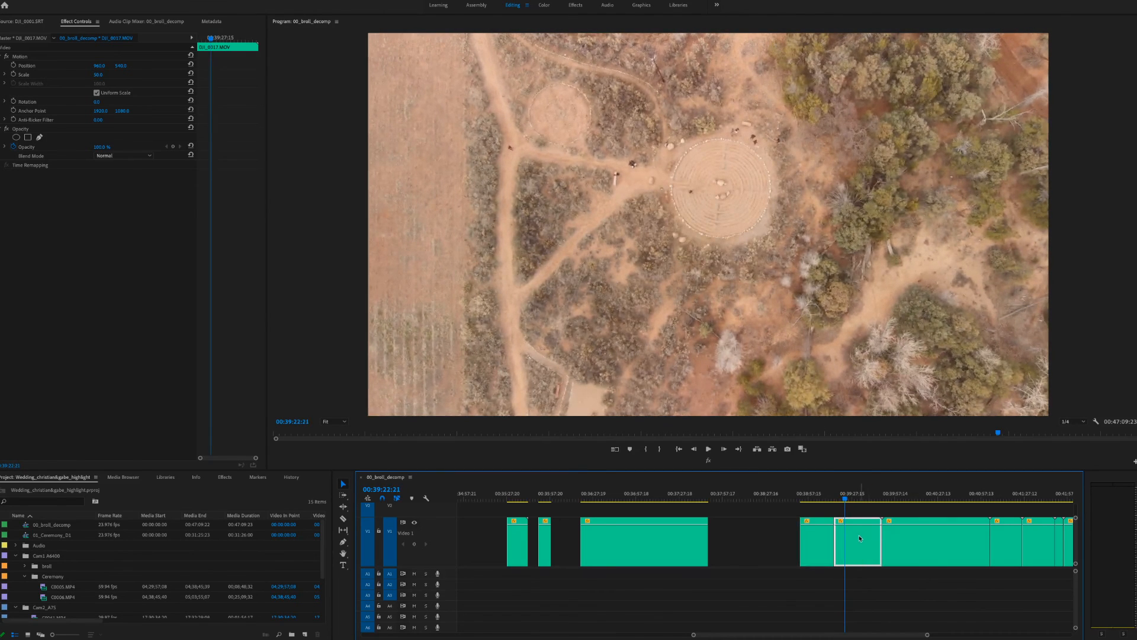
{"action": "left_click_drag", "start_coordinate": [837, 538], "coordinate": [848, 538]}
Step: Review the second DJI_0017 segment and trim its end to 00:39:44:08
{"action": "key", "text": "space"}
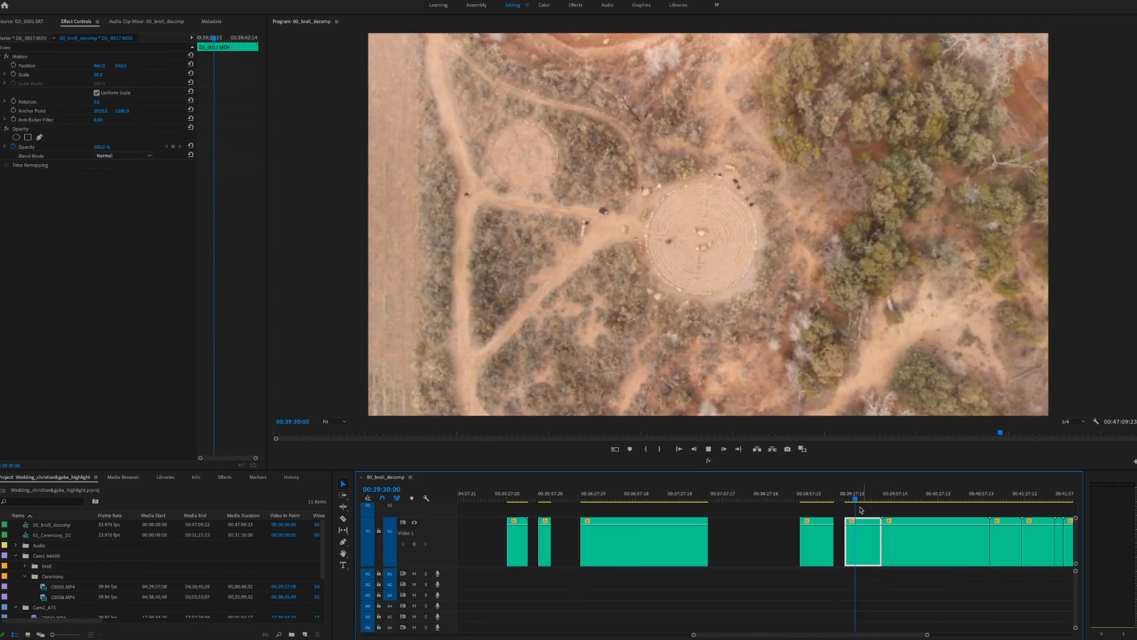
{"action": "left_click_drag", "start_coordinate": [856, 499], "coordinate": [876, 502]}
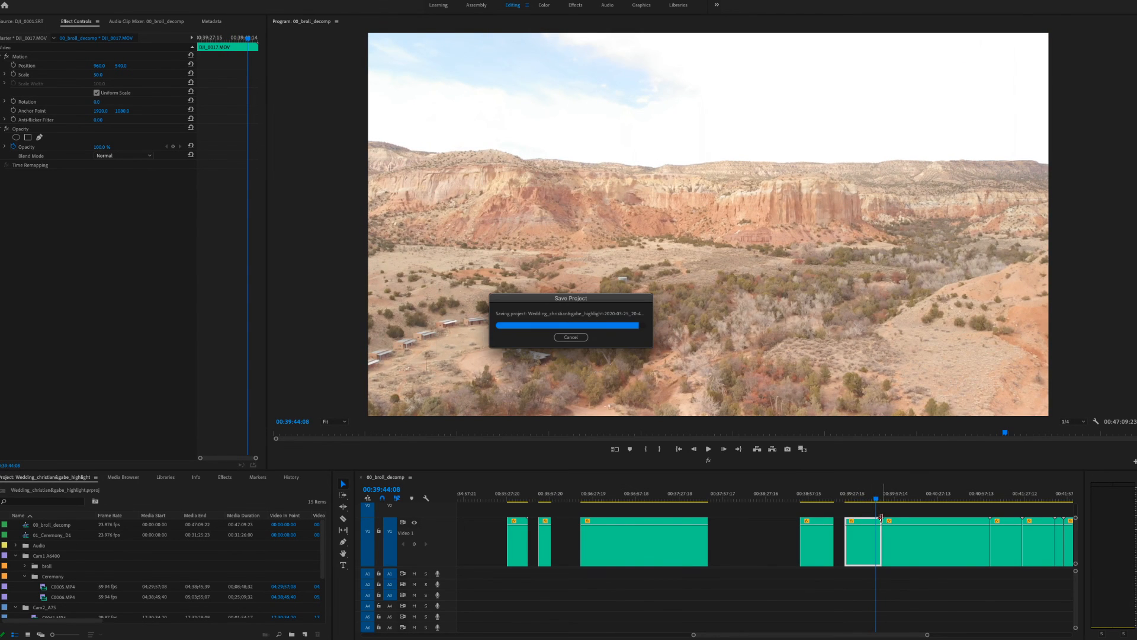
{"action": "left_click_drag", "start_coordinate": [881, 520], "coordinate": [875, 523]}
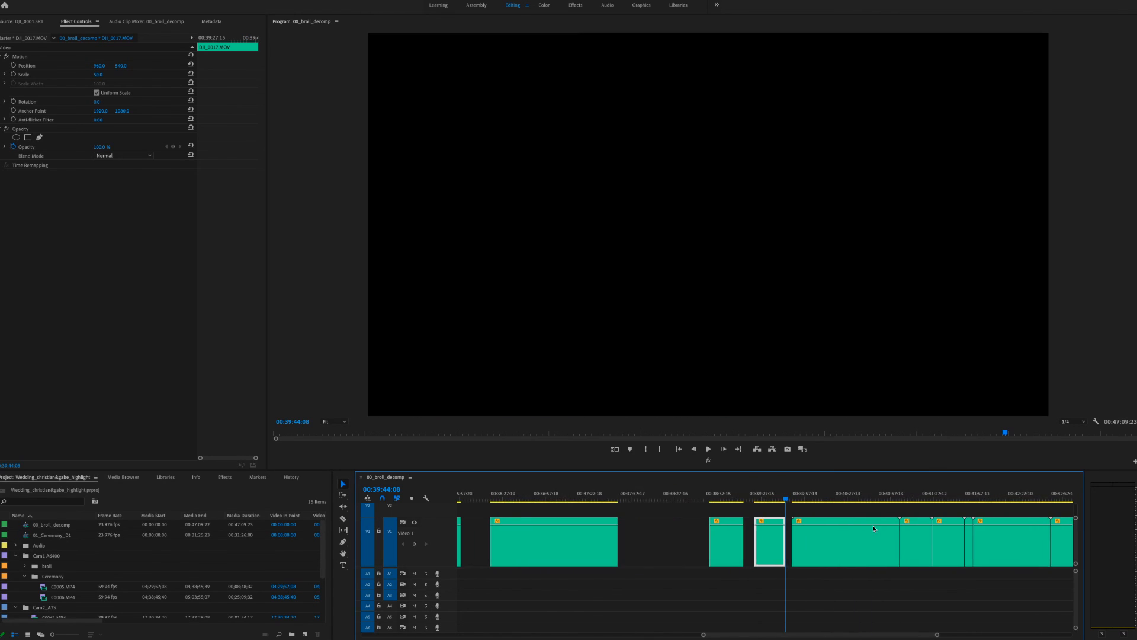
Step: Review the DJI_0018 landscape clip, trim off its opening, and trim its end to 00:40:19:21
{"action": "scroll", "coordinate": [865, 527], "scroll_direction": "down", "scroll_amount": 3}
{"action": "left_click_drag", "start_coordinate": [701, 500], "coordinate": [748, 507]}
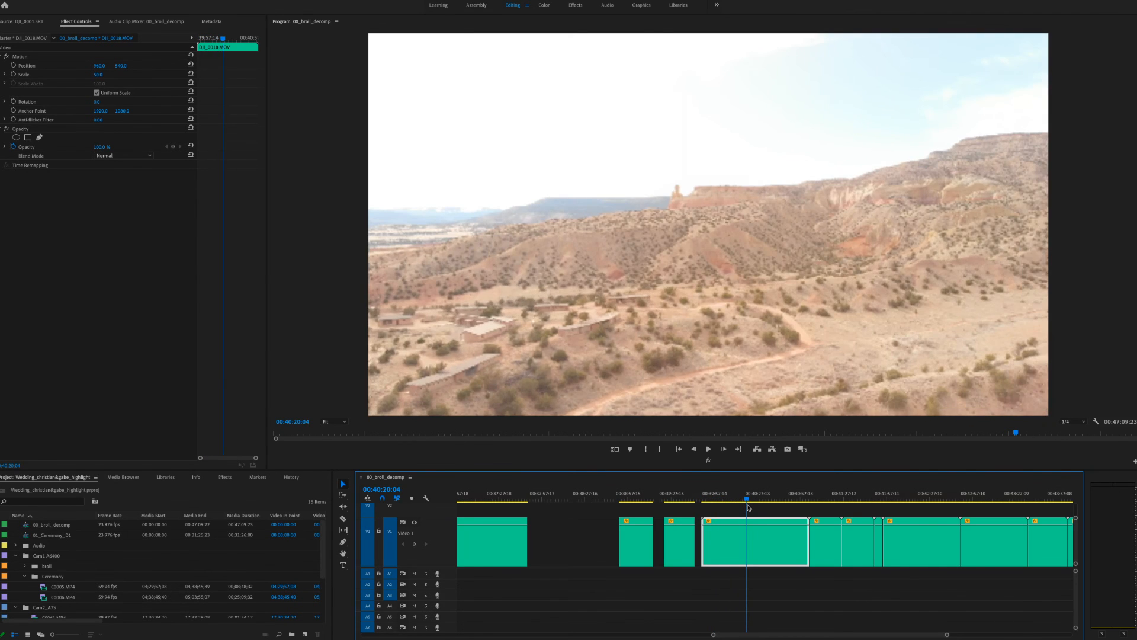
{"action": "mouse_move", "coordinate": [748, 507]}
{"action": "left_mouse_down"}
{"action": "mouse_move", "coordinate": [717, 507]}
{"action": "mouse_move", "coordinate": [718, 521]}
{"action": "mouse_move", "coordinate": [740, 504]}
{"action": "mouse_move", "coordinate": [788, 513]}
{"action": "mouse_move", "coordinate": [737, 517]}
{"action": "left_mouse_up"}
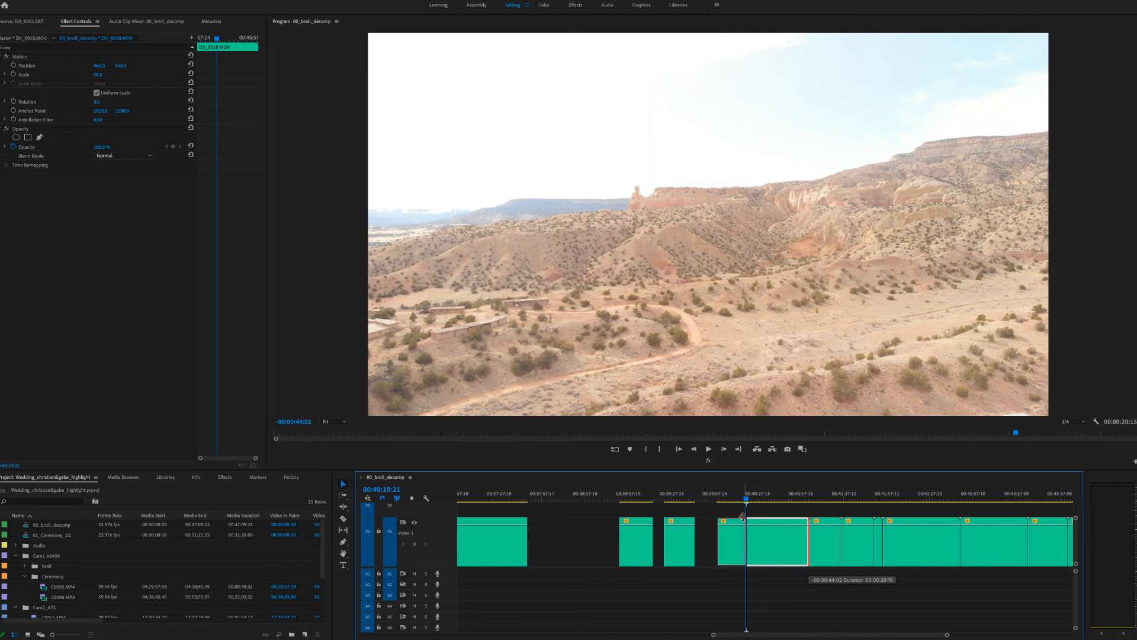
{"action": "left_click_drag", "start_coordinate": [743, 517], "coordinate": [744, 517]}
Step: Review and delete the three short drone clips between DJI_0018 and the wide log-cabin clip
{"action": "scroll", "coordinate": [770, 531], "scroll_direction": "down", "scroll_amount": 3}
{"action": "left_click_drag", "start_coordinate": [630, 500], "coordinate": [672, 509]}
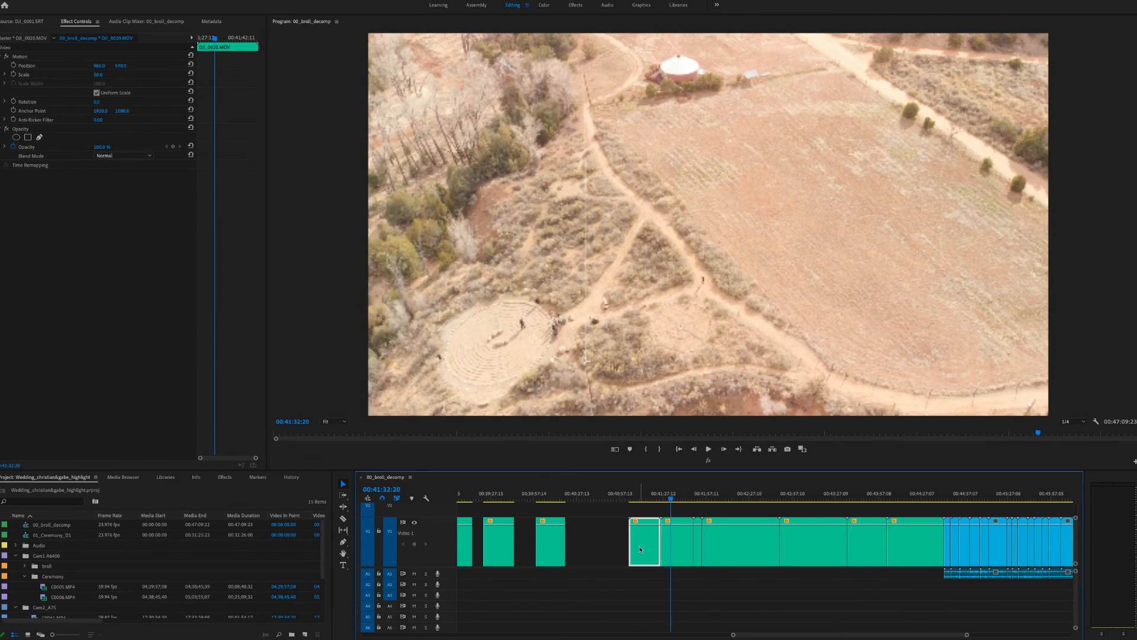
{"action": "key", "text": "Delete"}
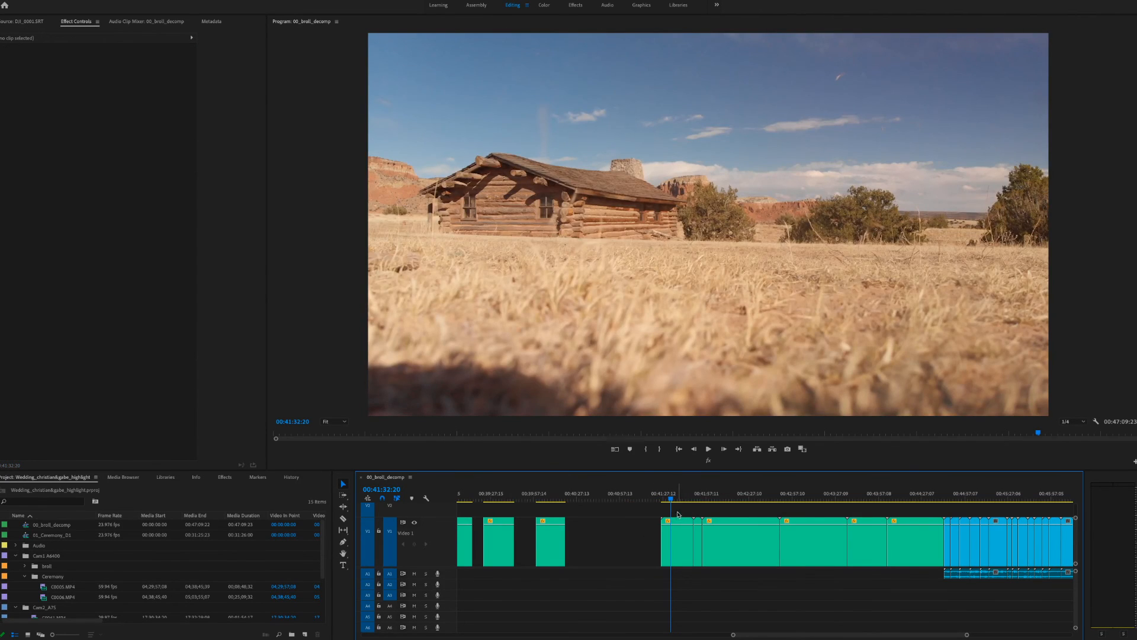
{"action": "left_click_drag", "start_coordinate": [674, 500], "coordinate": [697, 504]}
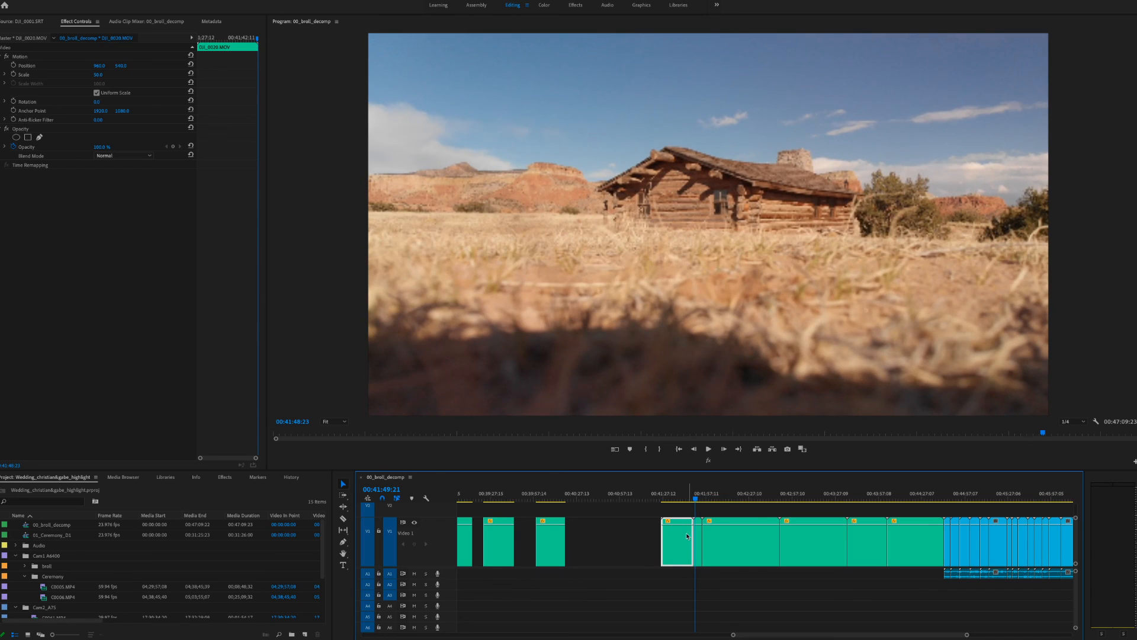
{"action": "key", "text": "Delete"}
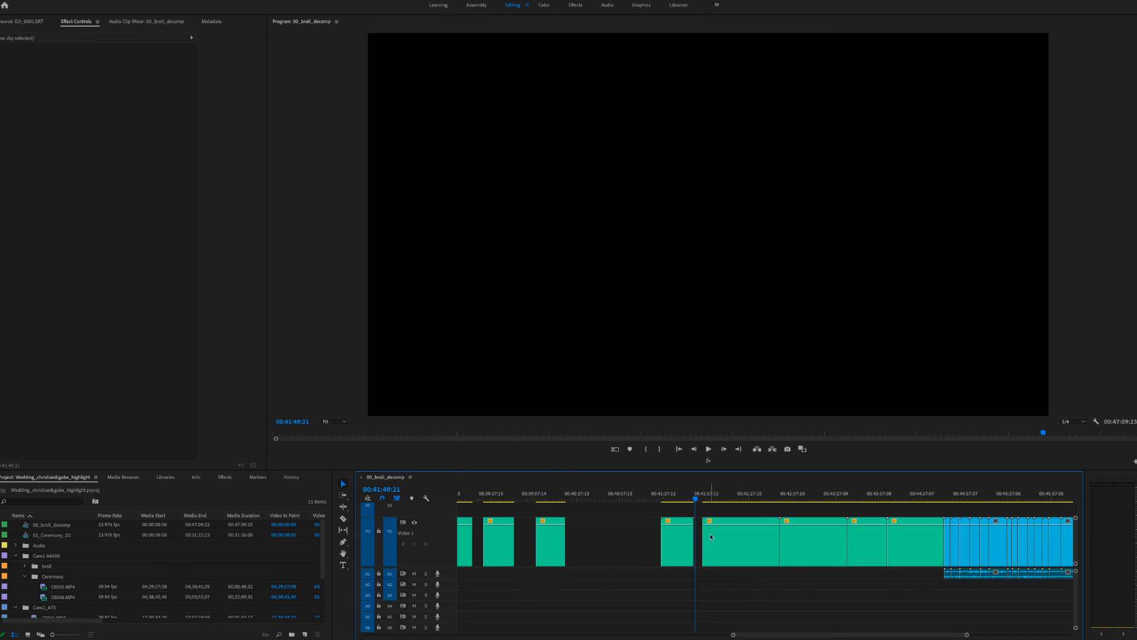
{"action": "key", "text": "Delete"}
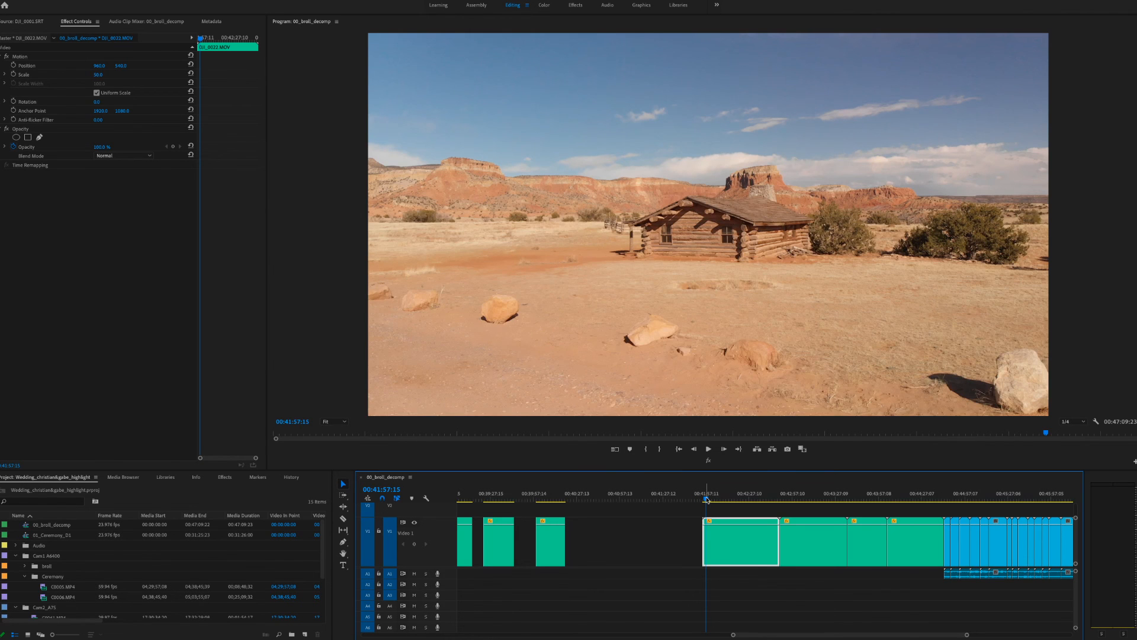
Step: Trim the wide log-cabin drone clip to start at 00:42:10:05 and end at 00:42:40:02
{"action": "left_click_drag", "start_coordinate": [707, 499], "coordinate": [736, 541]}
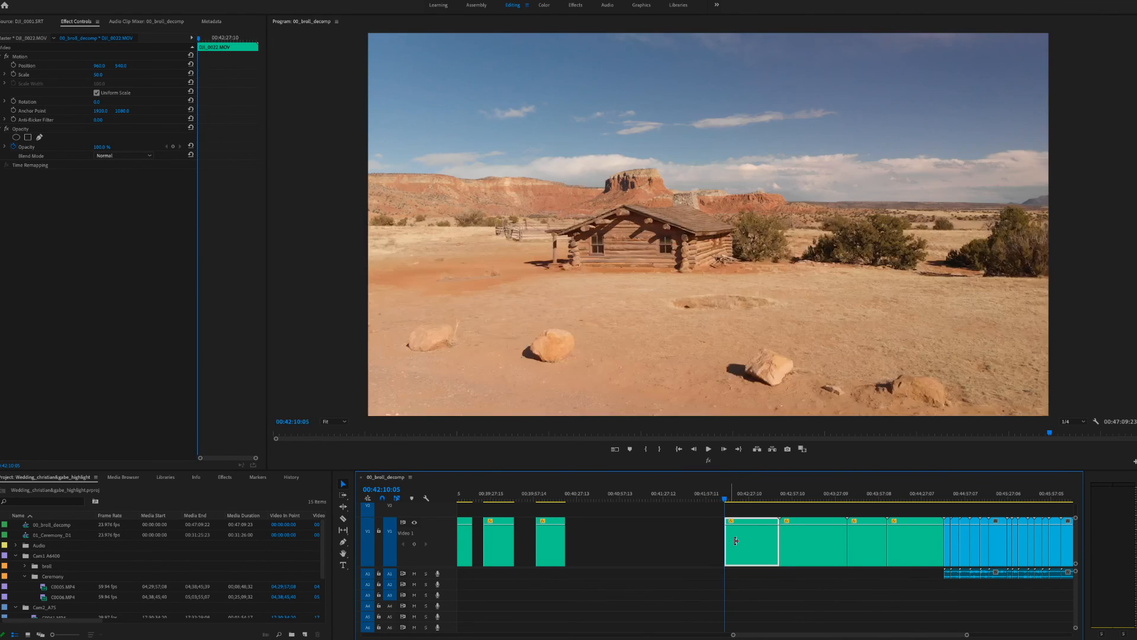
{"action": "left_click_drag", "start_coordinate": [726, 502], "coordinate": [770, 513]}
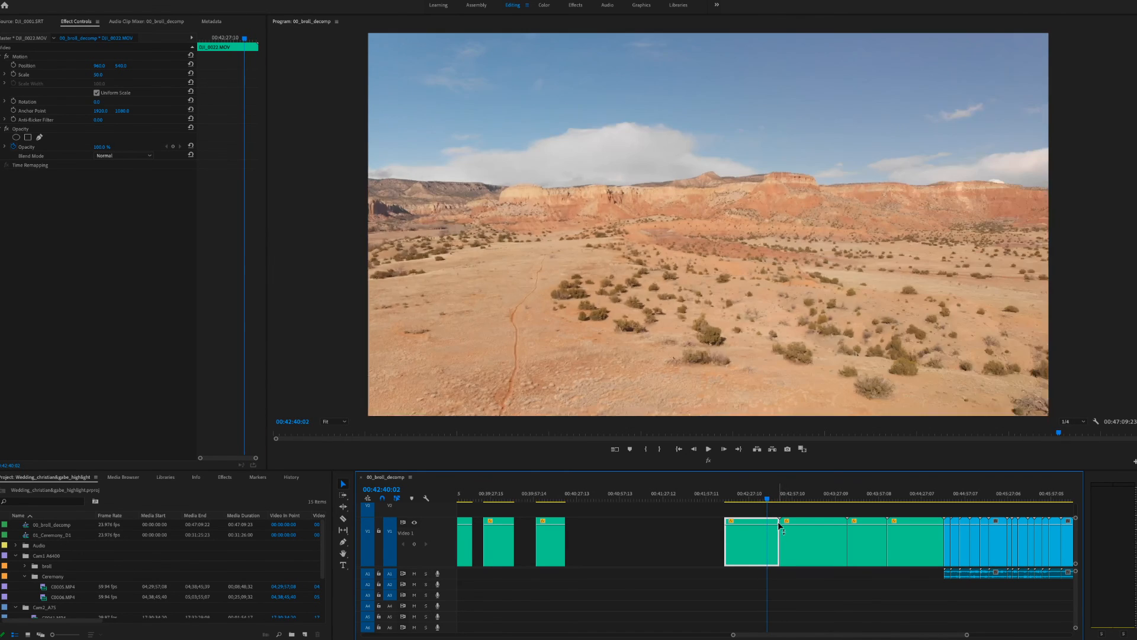
{"action": "left_click_drag", "start_coordinate": [765, 519], "coordinate": [825, 525]}
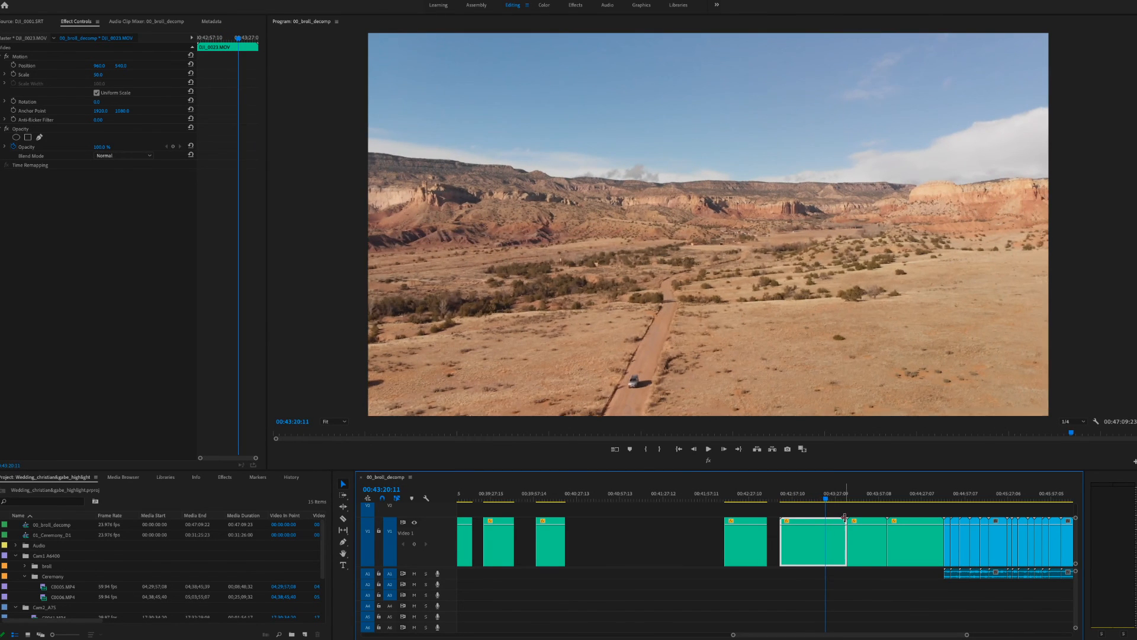
Step: Trim the end of the vehicle-on-the-road drone clip to 00:43:20:11 and review the DJI_0034 clip
{"action": "left_click_drag", "start_coordinate": [824, 517], "coordinate": [888, 504]}
{"action": "left_click", "coordinate": [852, 498]}
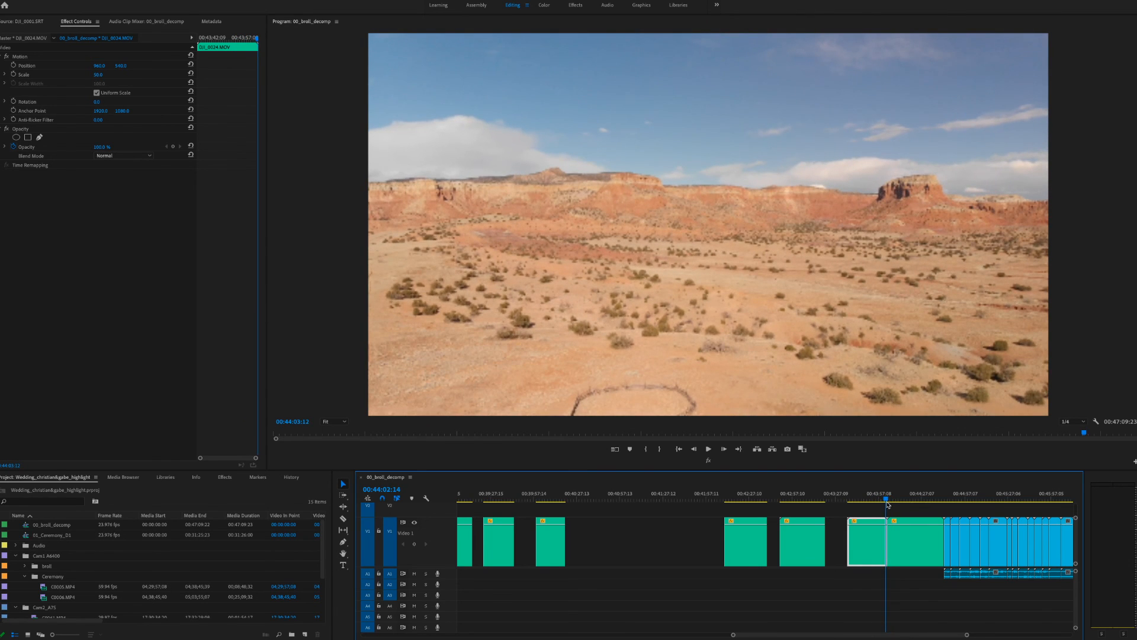
{"action": "scroll", "coordinate": [896, 507], "scroll_direction": "right", "scroll_amount": 3}
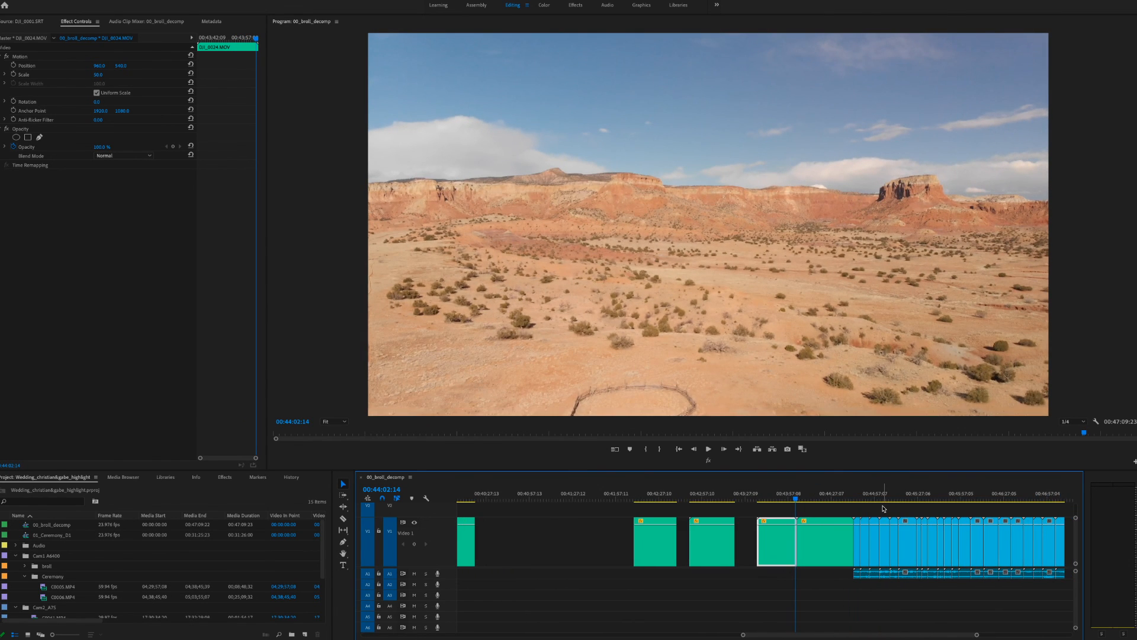
Step: Review the DJI_0035 cabin clip and trim its end to 00:44:22:22
{"action": "left_click", "coordinate": [800, 510]}
{"action": "left_click_drag", "start_coordinate": [801, 500], "coordinate": [825, 506]}
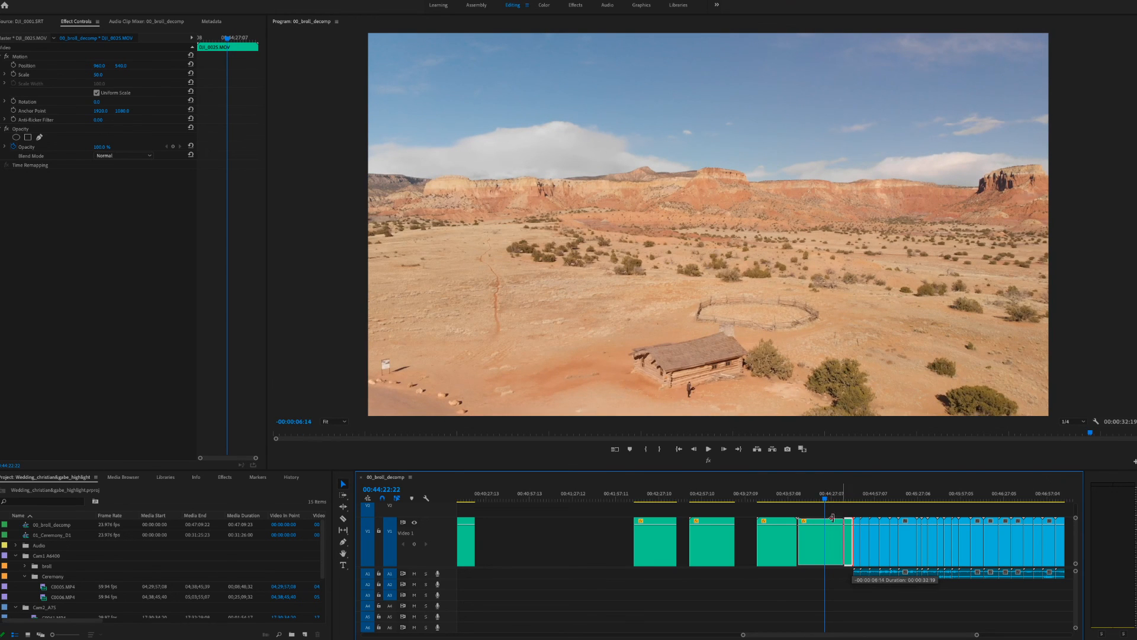
{"action": "left_click_drag", "start_coordinate": [821, 517], "coordinate": [853, 519]}
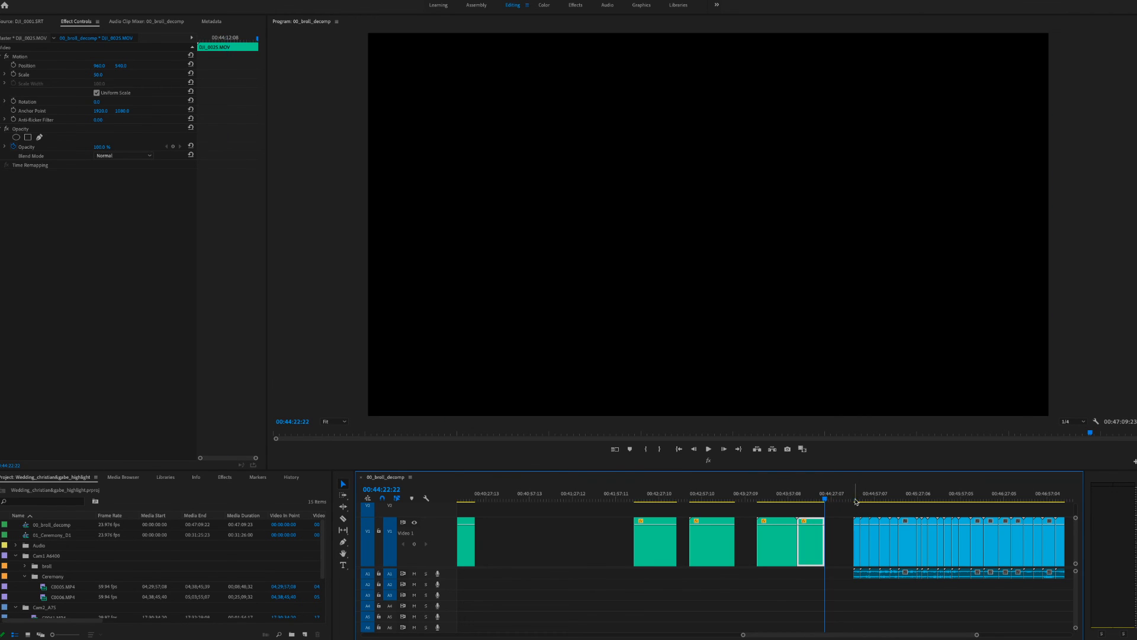
Step: Skim the blue SFE clips of the labyrinth ceremony site from their beginning to about 00:45:50
{"action": "left_click", "coordinate": [856, 501]}
{"action": "scroll", "coordinate": [853, 503], "scroll_direction": "right", "scroll_amount": 4}
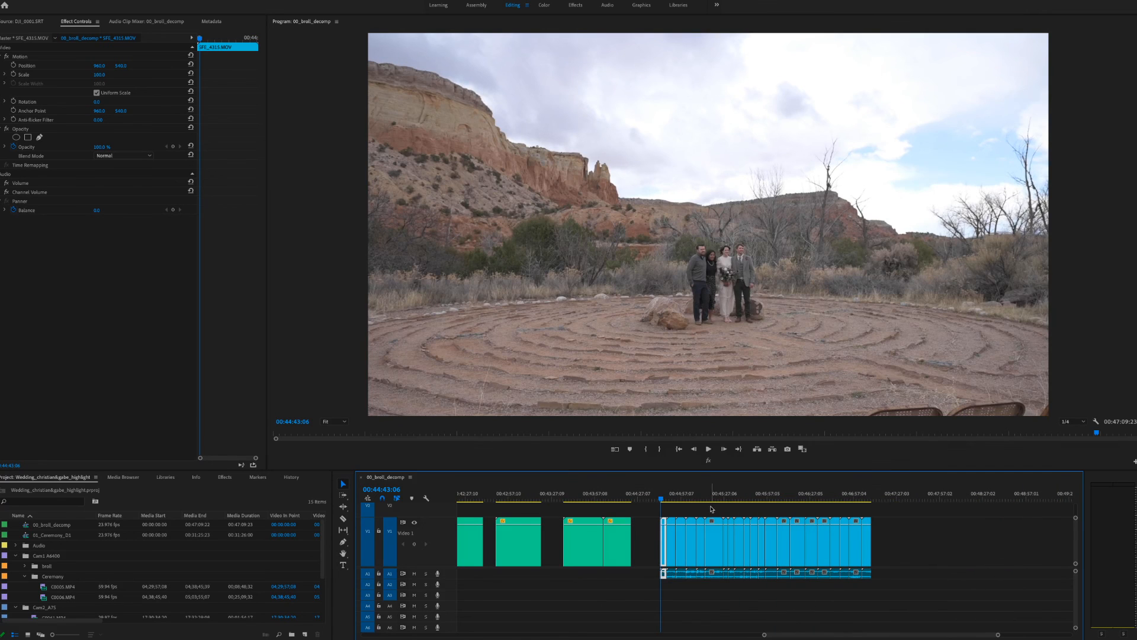
{"action": "left_click_drag", "start_coordinate": [665, 502], "coordinate": [758, 517]}
Step: Paste the copied Motion and Opacity attributes onto all the blue SFE clips, keeping Scale Attribute Times enabled
{"action": "left_click_drag", "start_coordinate": [915, 569], "coordinate": [654, 539]}
{"action": "right_click", "coordinate": [723, 541]}
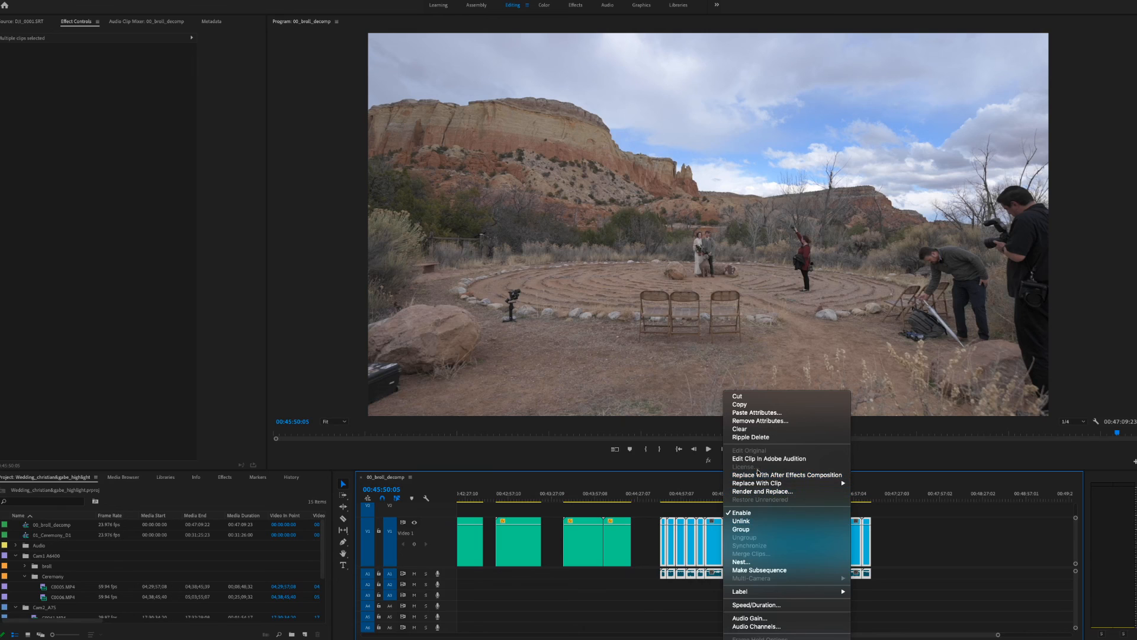
{"action": "left_click", "coordinate": [755, 413]}
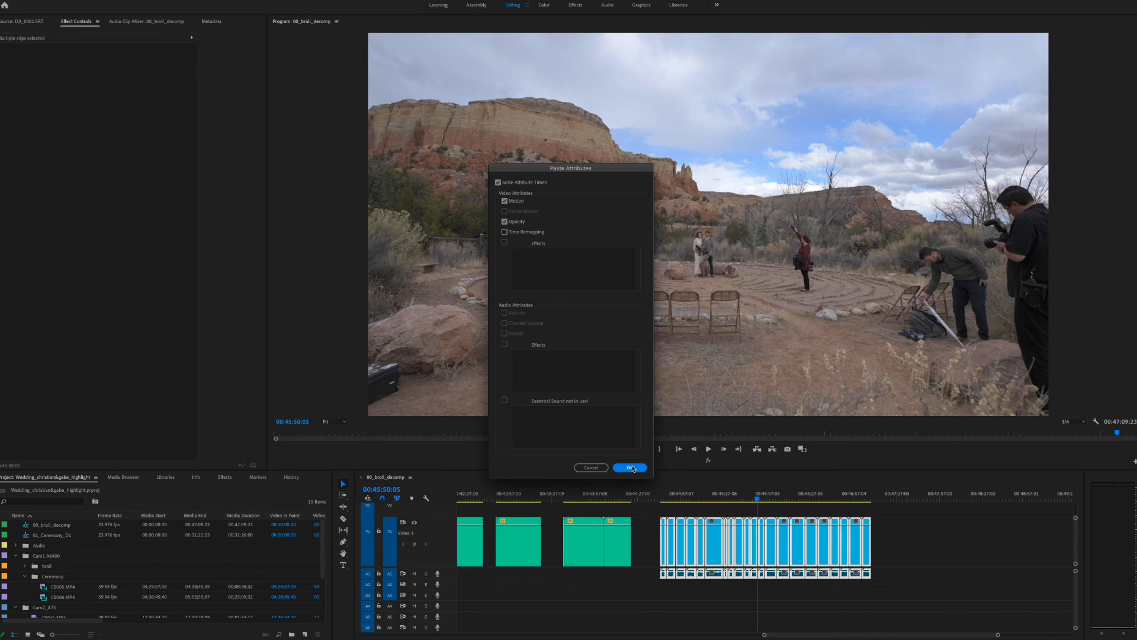
{"action": "left_click", "coordinate": [630, 468]}
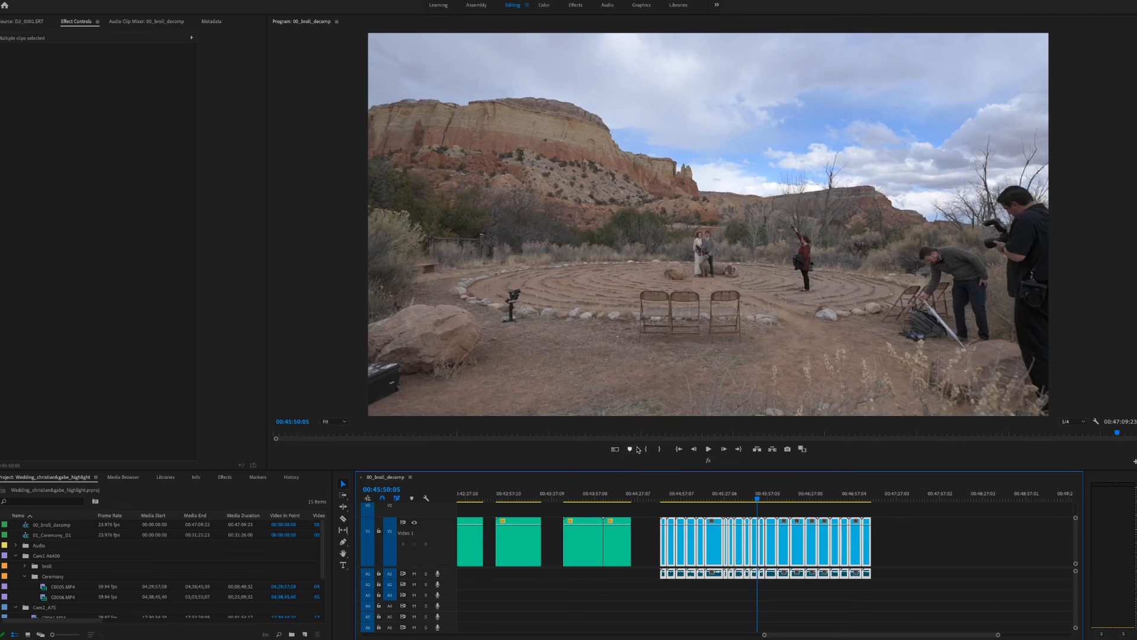
{"action": "left_click", "coordinate": [958, 527]}
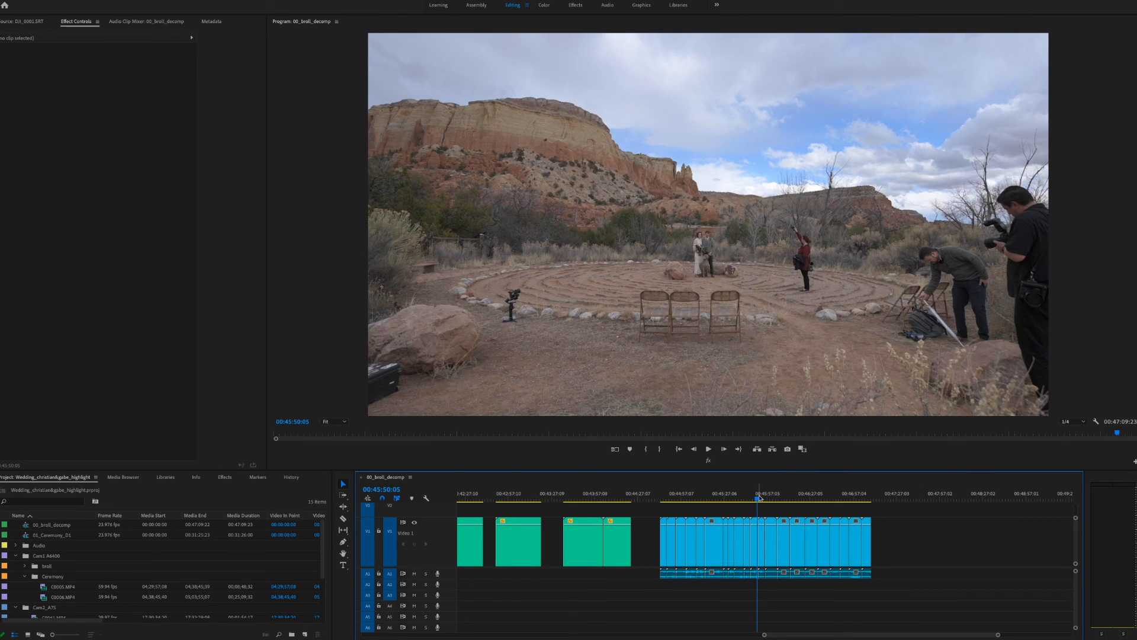
Step: Move the chosen SFE clips, including SFE_4331, to the video track above and delete the clip just before SFE_4331
{"action": "left_click_drag", "start_coordinate": [766, 498], "coordinate": [825, 551]}
{"action": "scroll", "coordinate": [825, 551], "scroll_direction": "down", "scroll_amount": 1}
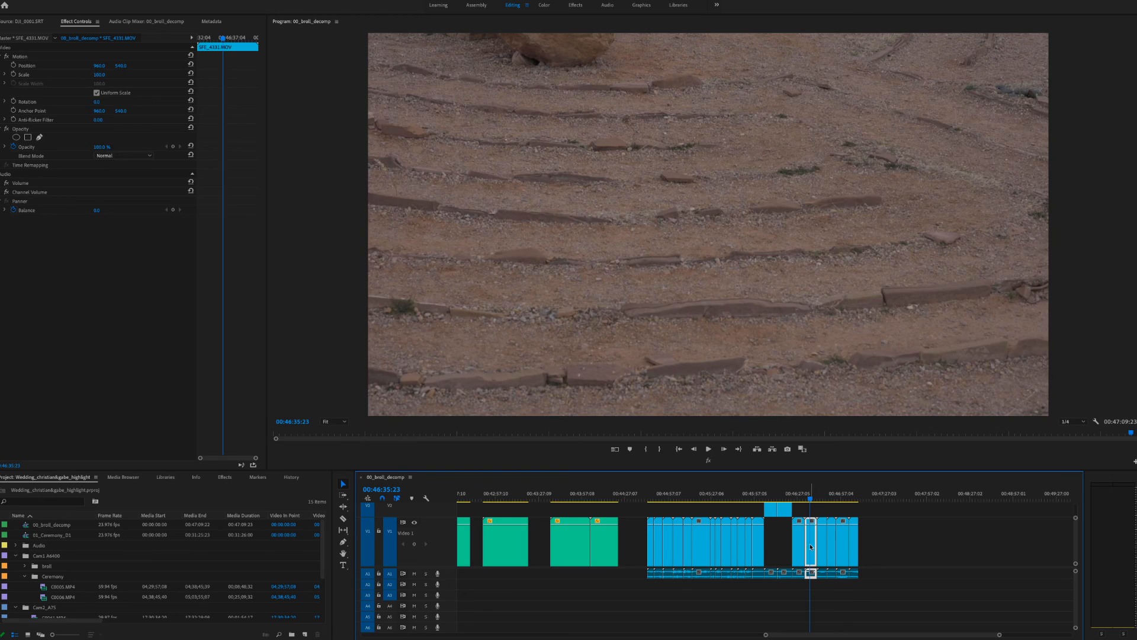
{"action": "scroll", "coordinate": [812, 545], "scroll_direction": "up", "scroll_amount": 1}
{"action": "left_click_drag", "start_coordinate": [824, 544], "coordinate": [826, 510]}
{"action": "left_click", "coordinate": [810, 537]}
{"action": "key", "text": "Delete"}
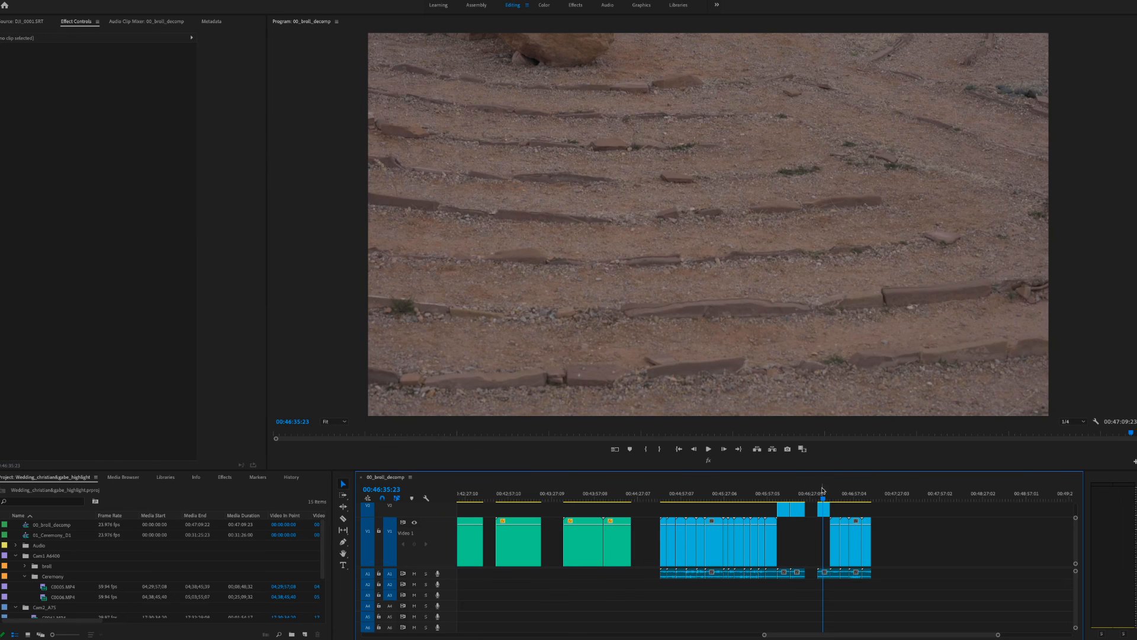
Step: Review the last SFE clips, delete SFE_4334, and fit the entire sequence in the timeline
{"action": "left_click_drag", "start_coordinate": [823, 496], "coordinate": [845, 503]}
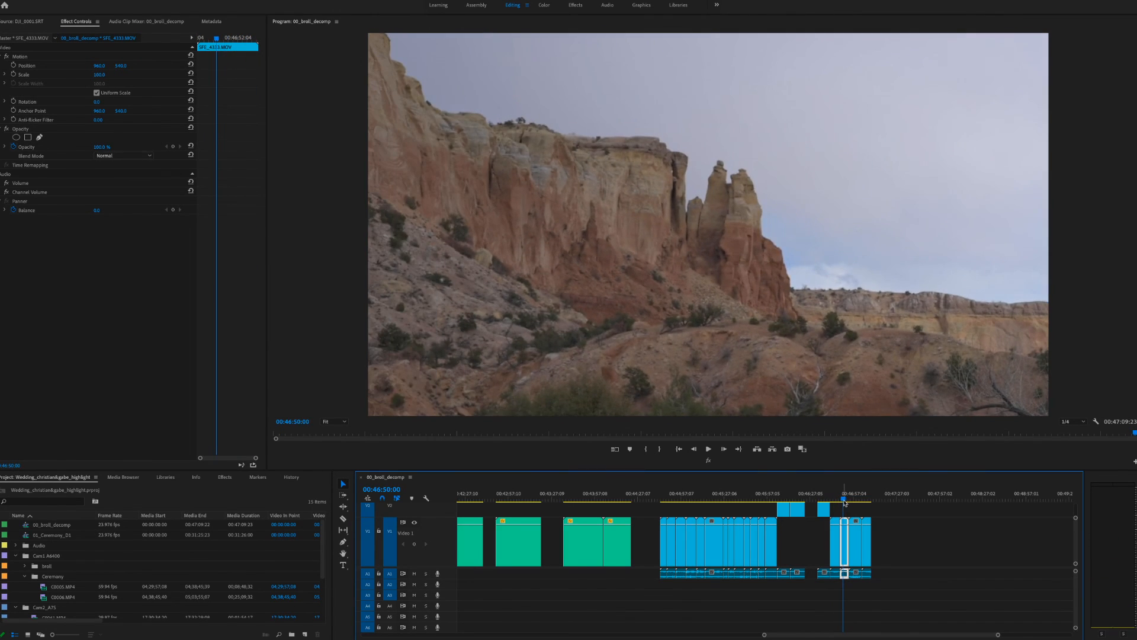
{"action": "key", "text": "space"}
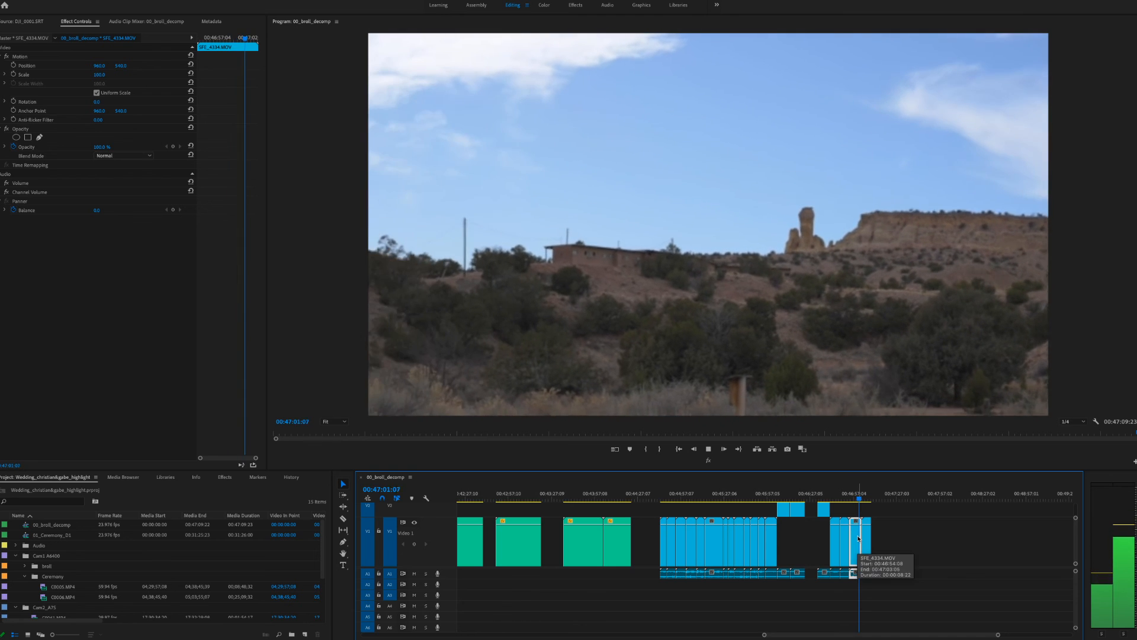
{"action": "key", "text": "Delete"}
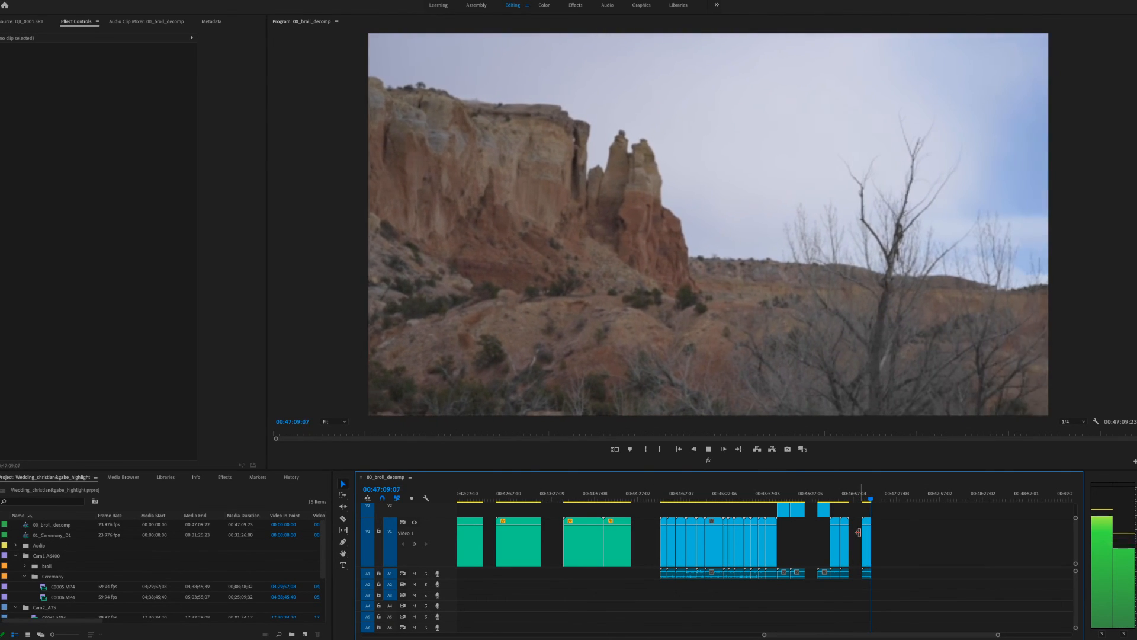
{"action": "key", "text": "space"}
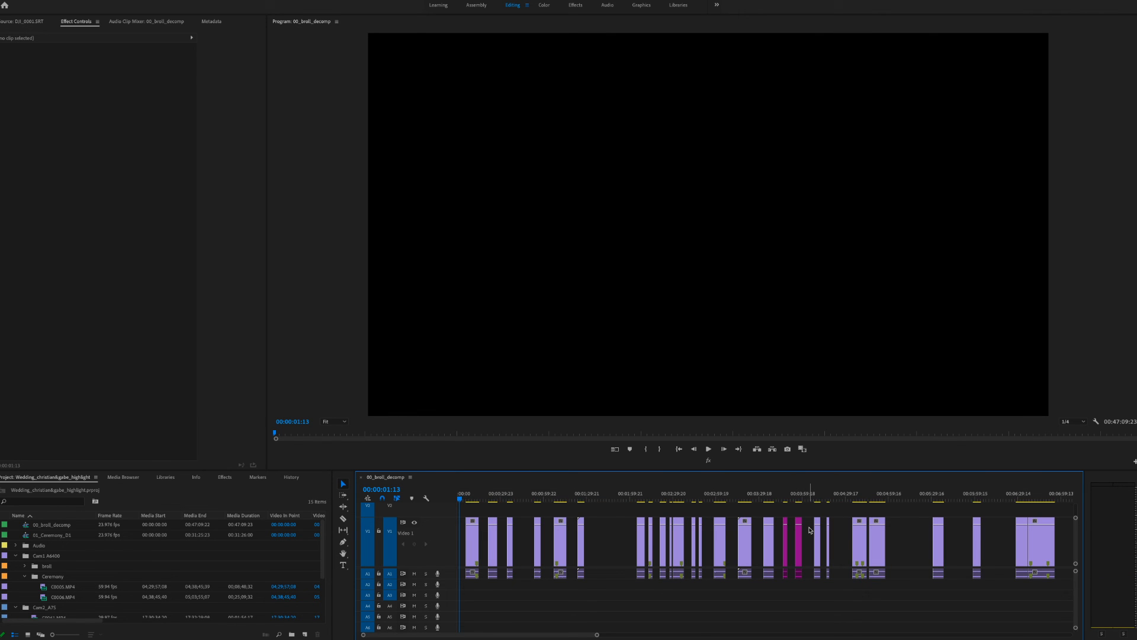
{"action": "key", "text": "backslash"}
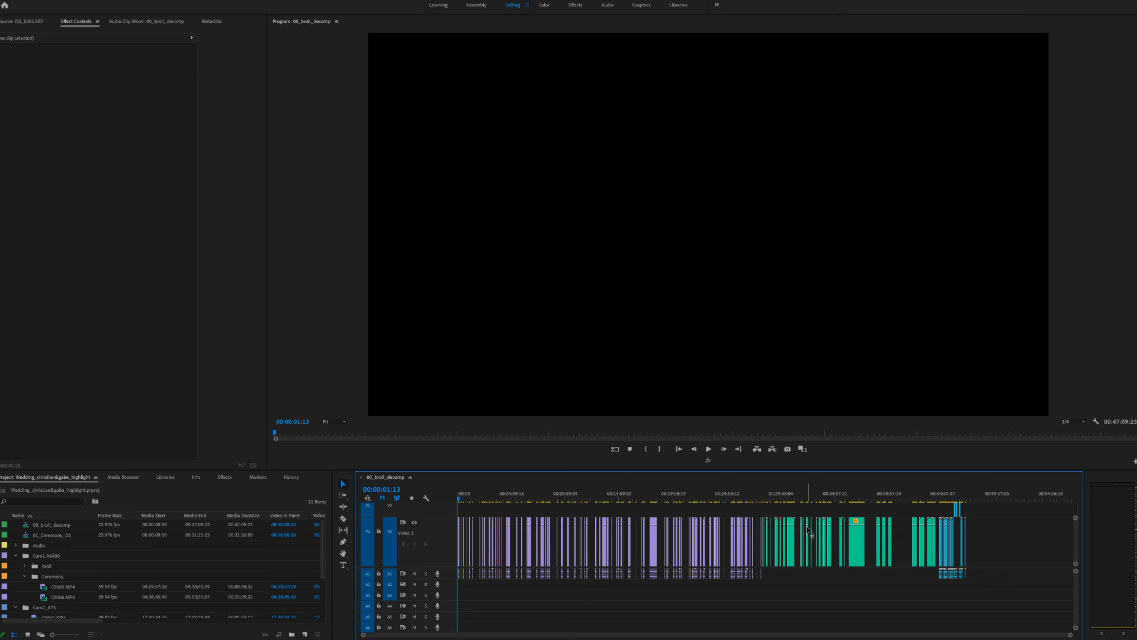